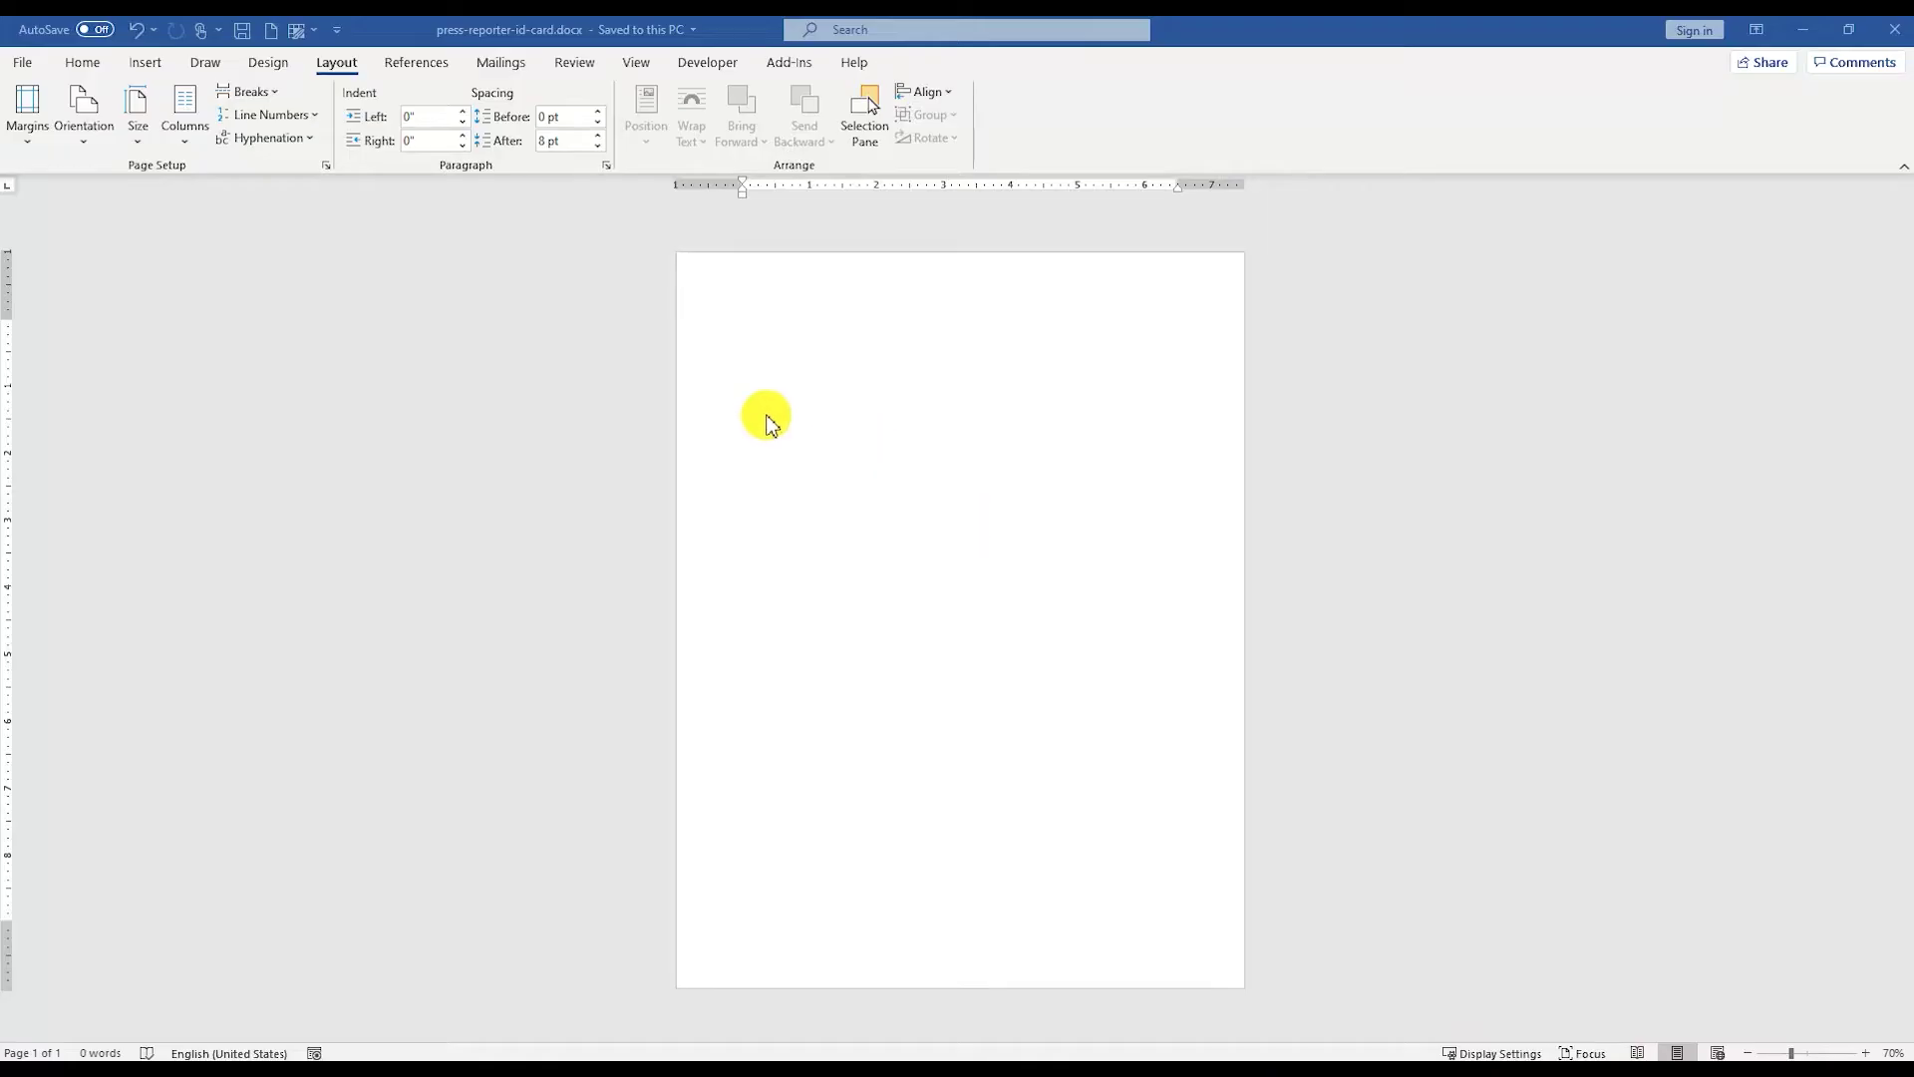
Set a custom paper size of 2.63 inches wide by 3.88 inches high.
{"action": "left_click", "coordinate": [139, 112]}
{"action": "left_click", "coordinate": [212, 653]}
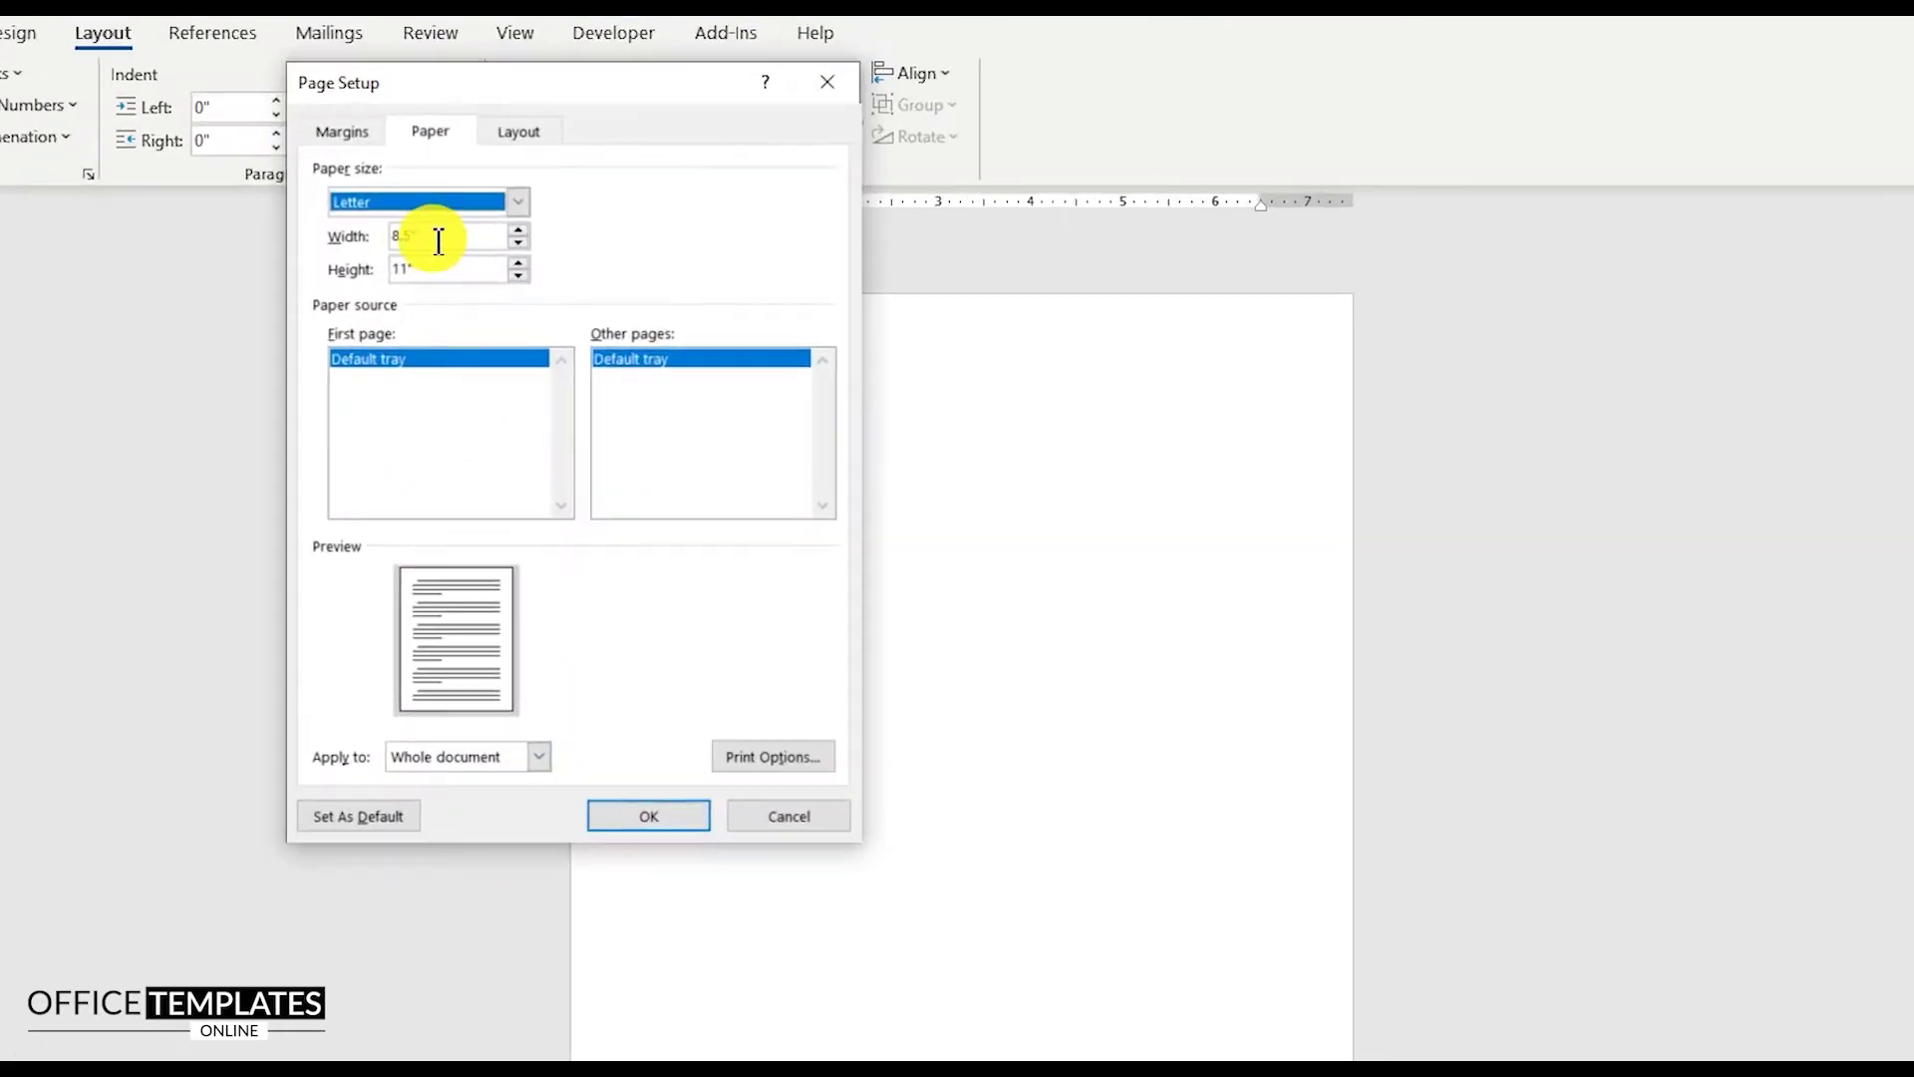
{"action": "double_click", "coordinate": [554, 209]}
{"action": "type", "text": "2.63"}
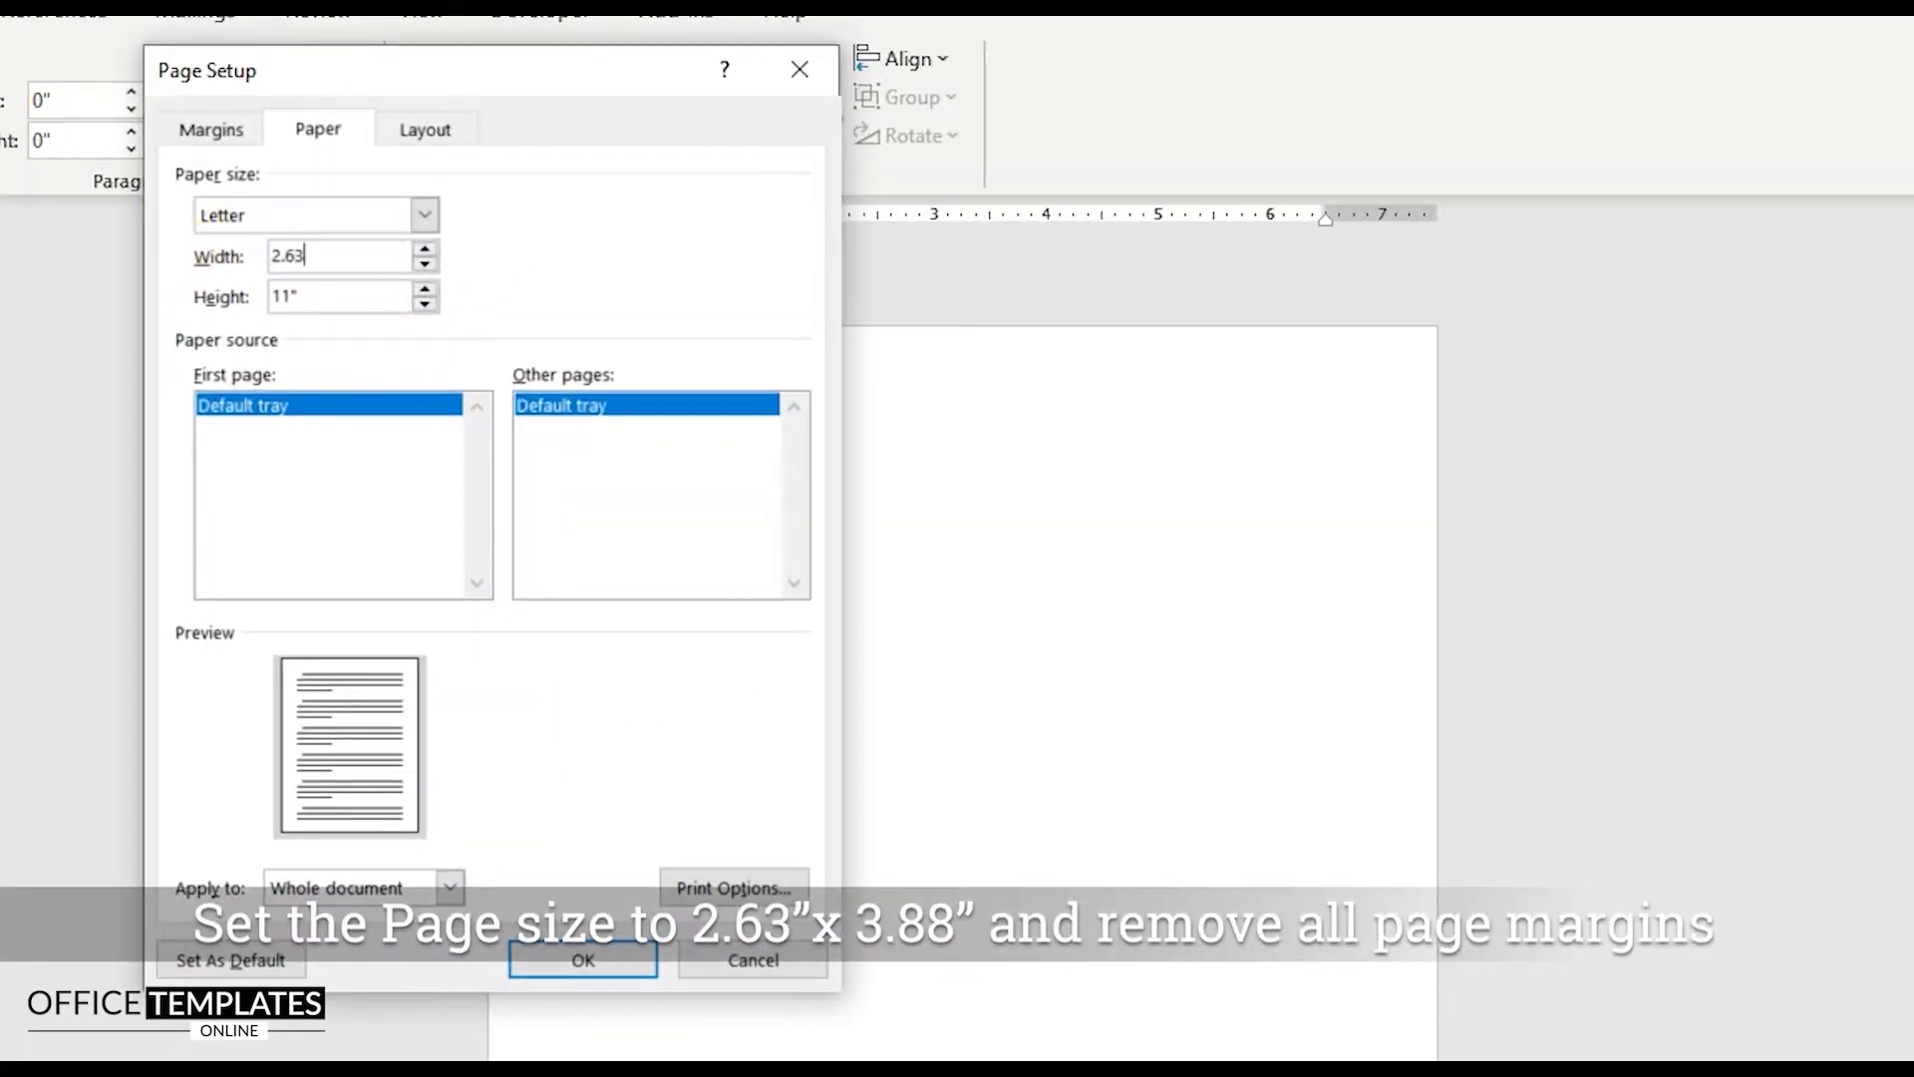
{"action": "double_click", "coordinate": [307, 297]}
{"action": "type", "text": "3.88"}
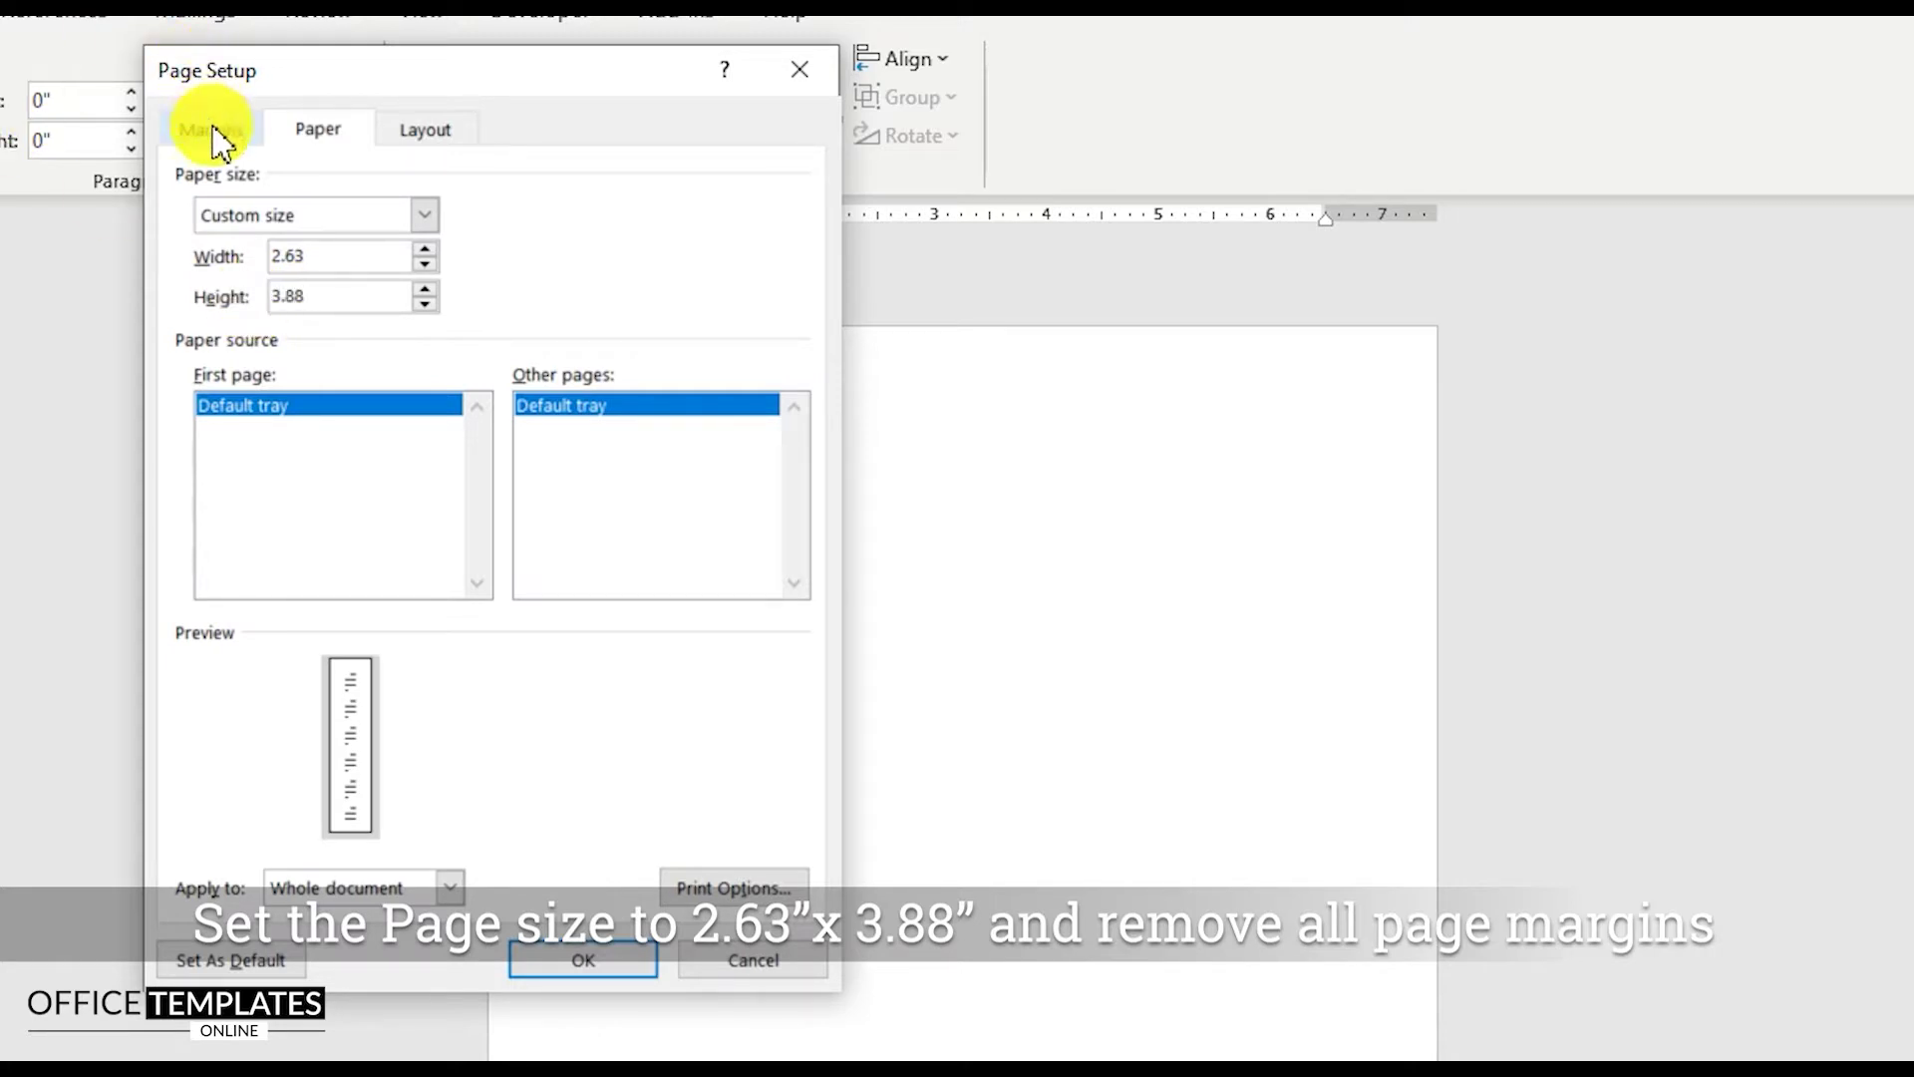
Set the top, bottom, right and left margins all to 0 and apply the settings.
{"action": "left_click", "coordinate": [213, 129]}
{"action": "double_click", "coordinate": [297, 213]}
{"action": "type", "text": "0"}
{"action": "double_click", "coordinate": [684, 214]}
{"action": "type", "text": "0"}
{"action": "double_click", "coordinate": [648, 255]}
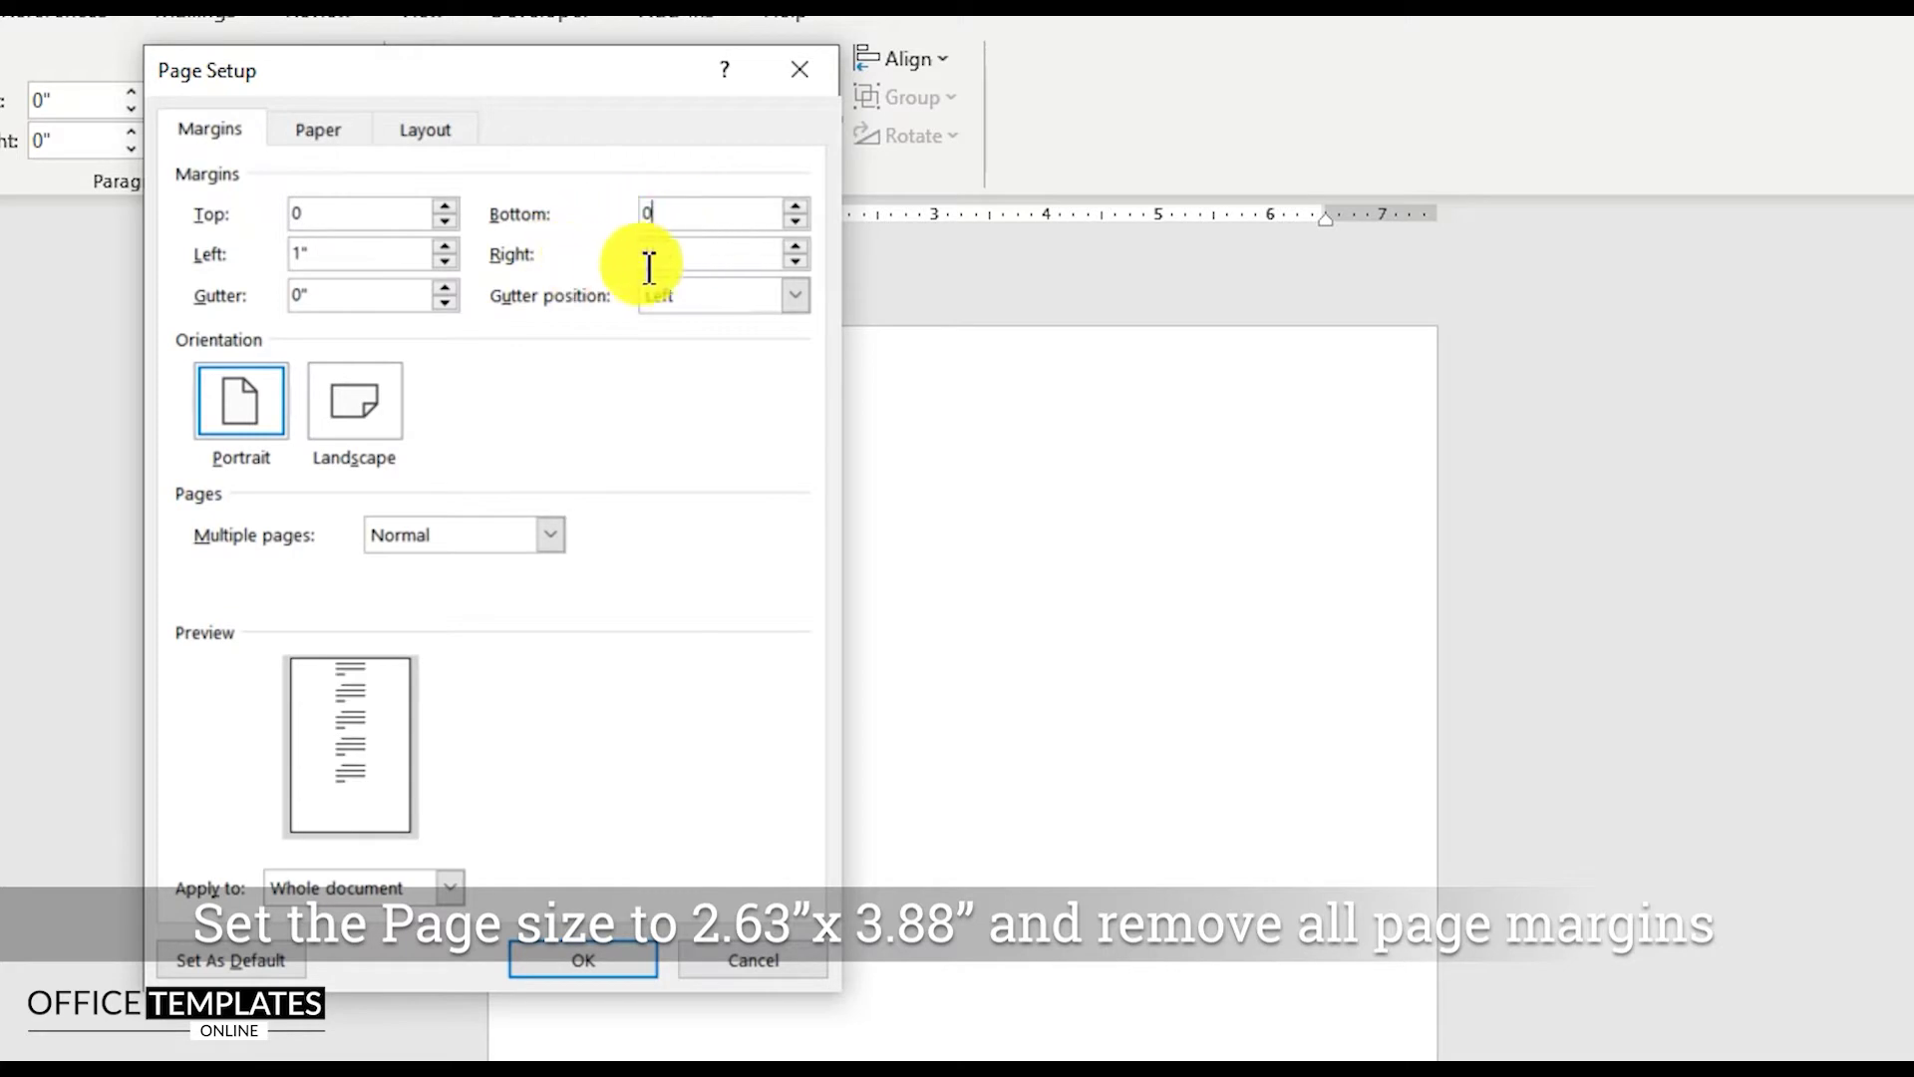
{"action": "type", "text": "0"}
{"action": "double_click", "coordinate": [319, 253]}
{"action": "type", "text": "0"}
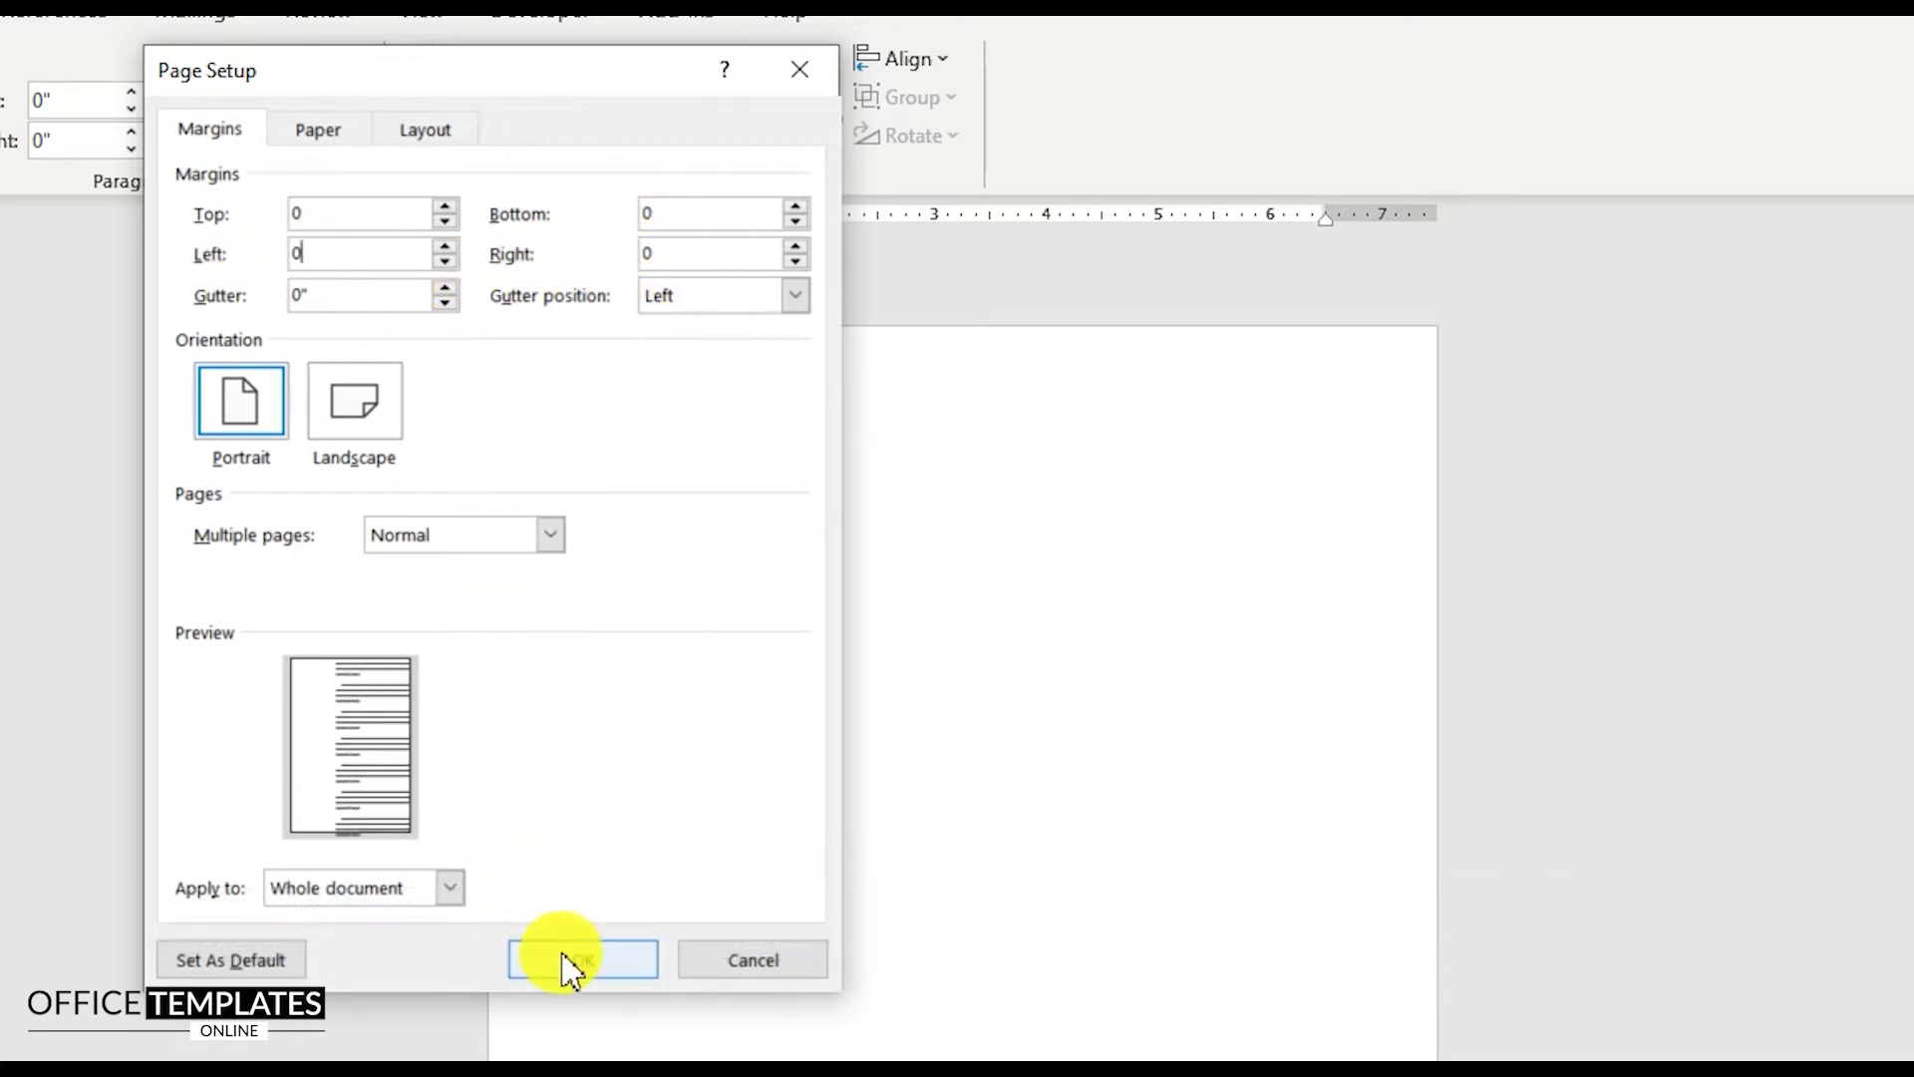
{"action": "left_click", "coordinate": [571, 962]}
{"action": "scroll", "coordinate": [905, 533], "scroll_direction": "up", "scroll_amount": 9, "text": "ctrl"}
{"action": "scroll", "coordinate": [907, 534], "scroll_direction": "up", "scroll_amount": 3, "text": "ctrl"}
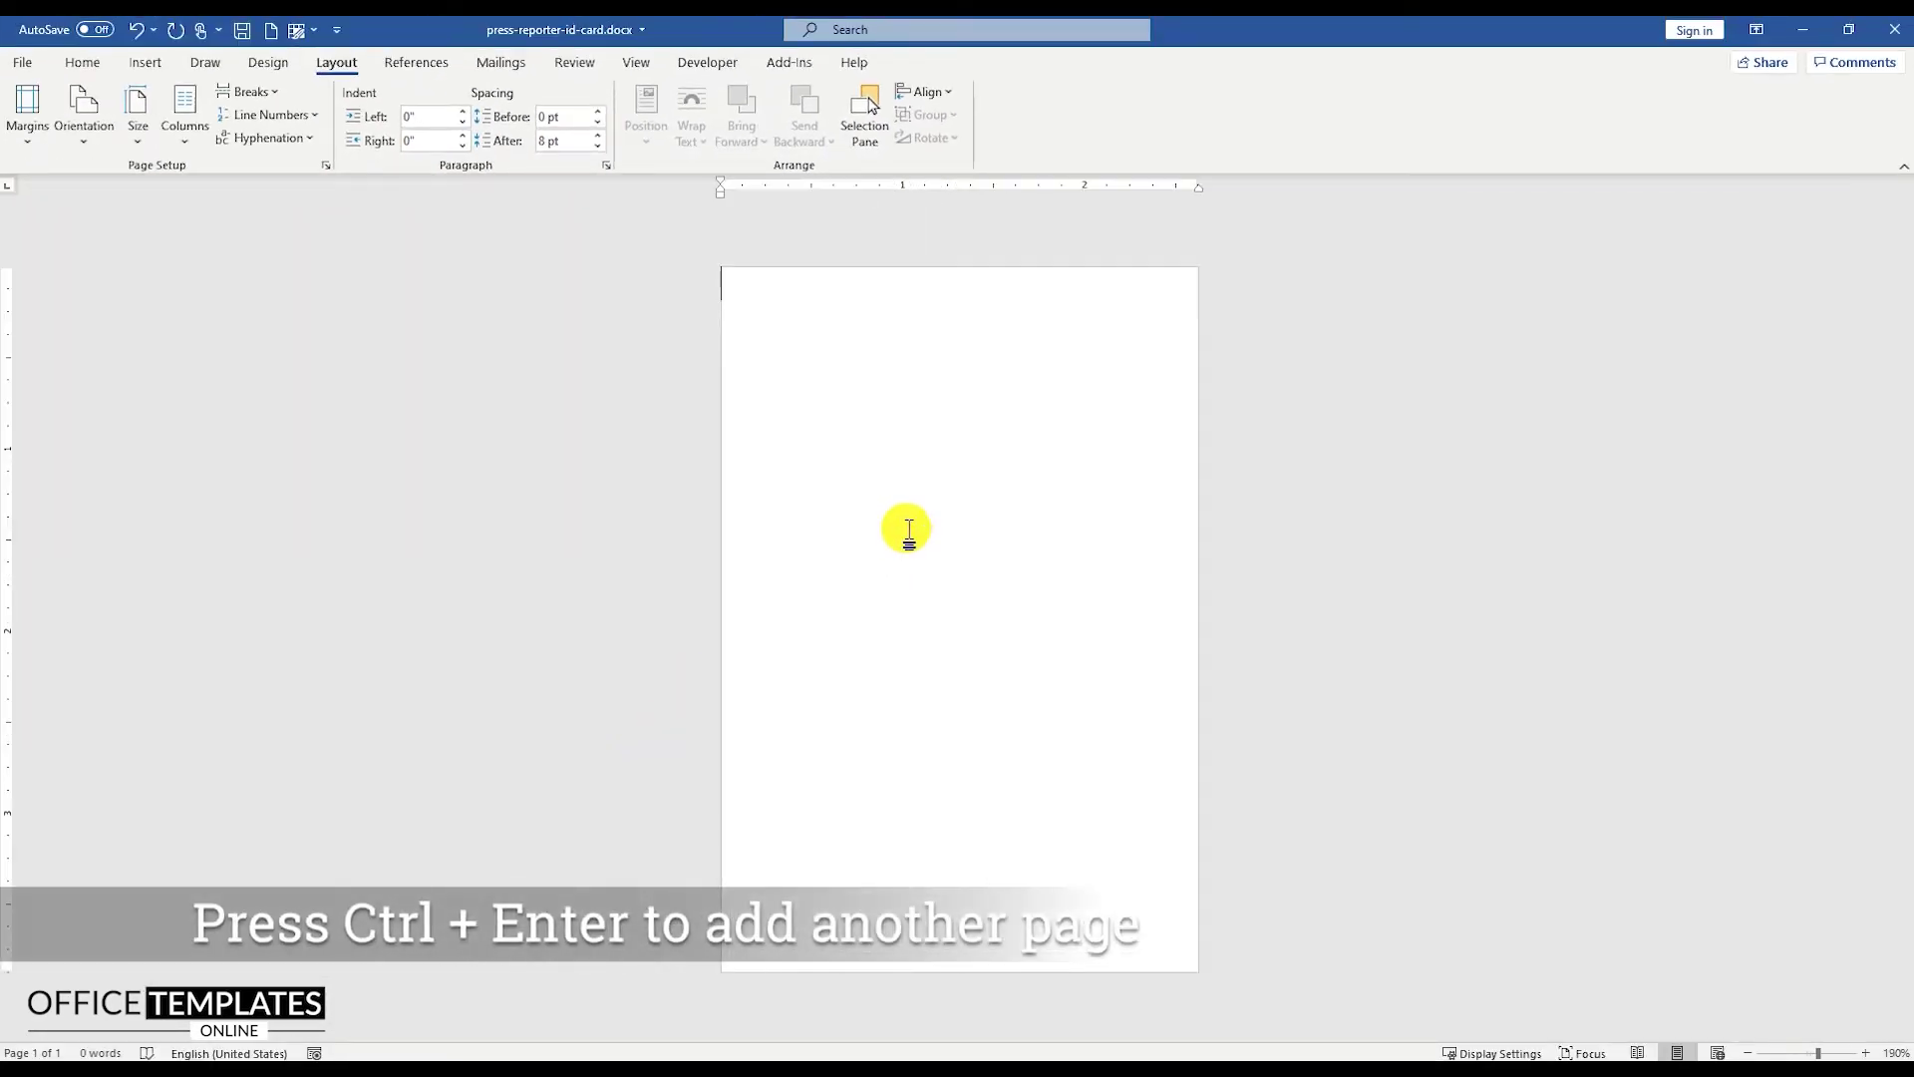
Add a second page, then draw a rectangle across the upper part of the first page.
{"action": "key", "text": "ctrl+Return"}
{"action": "left_click", "coordinate": [634, 377]}
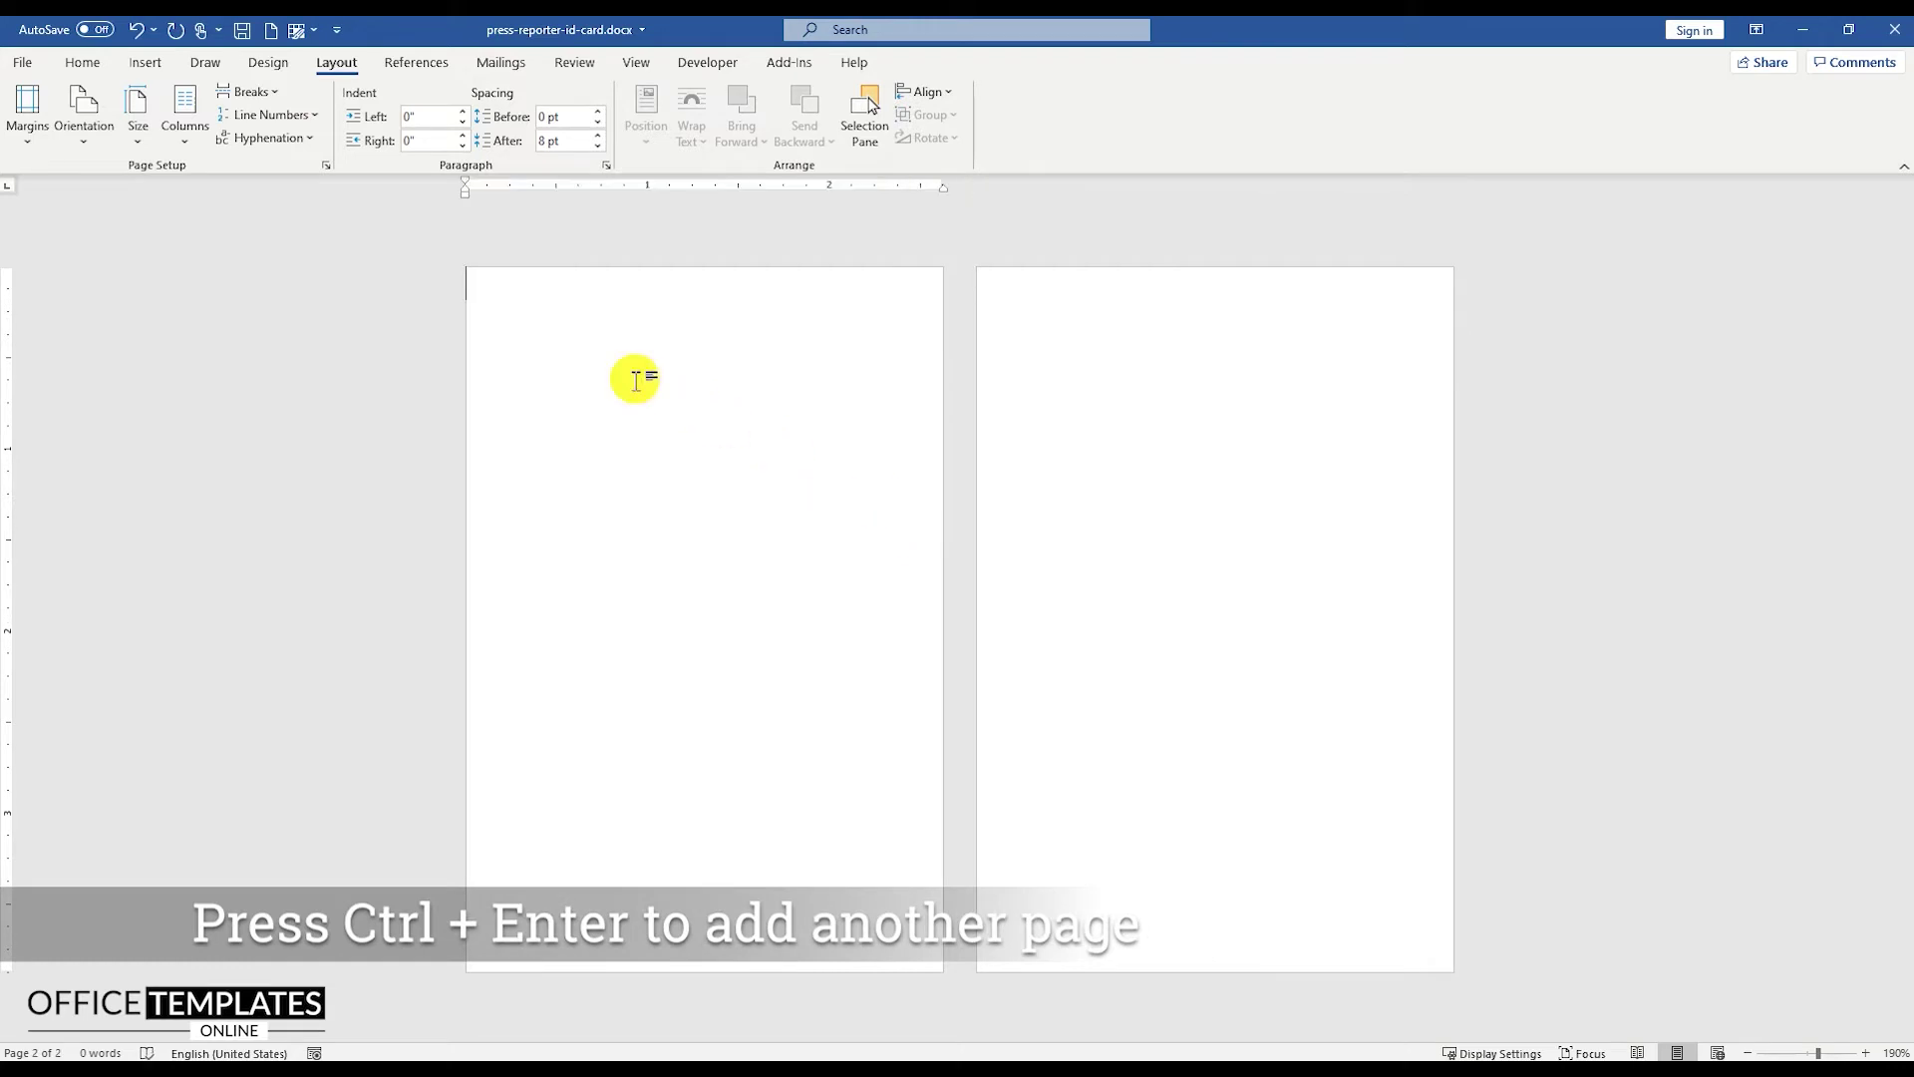
{"action": "left_click", "coordinate": [146, 62]}
{"action": "left_click", "coordinate": [267, 123]}
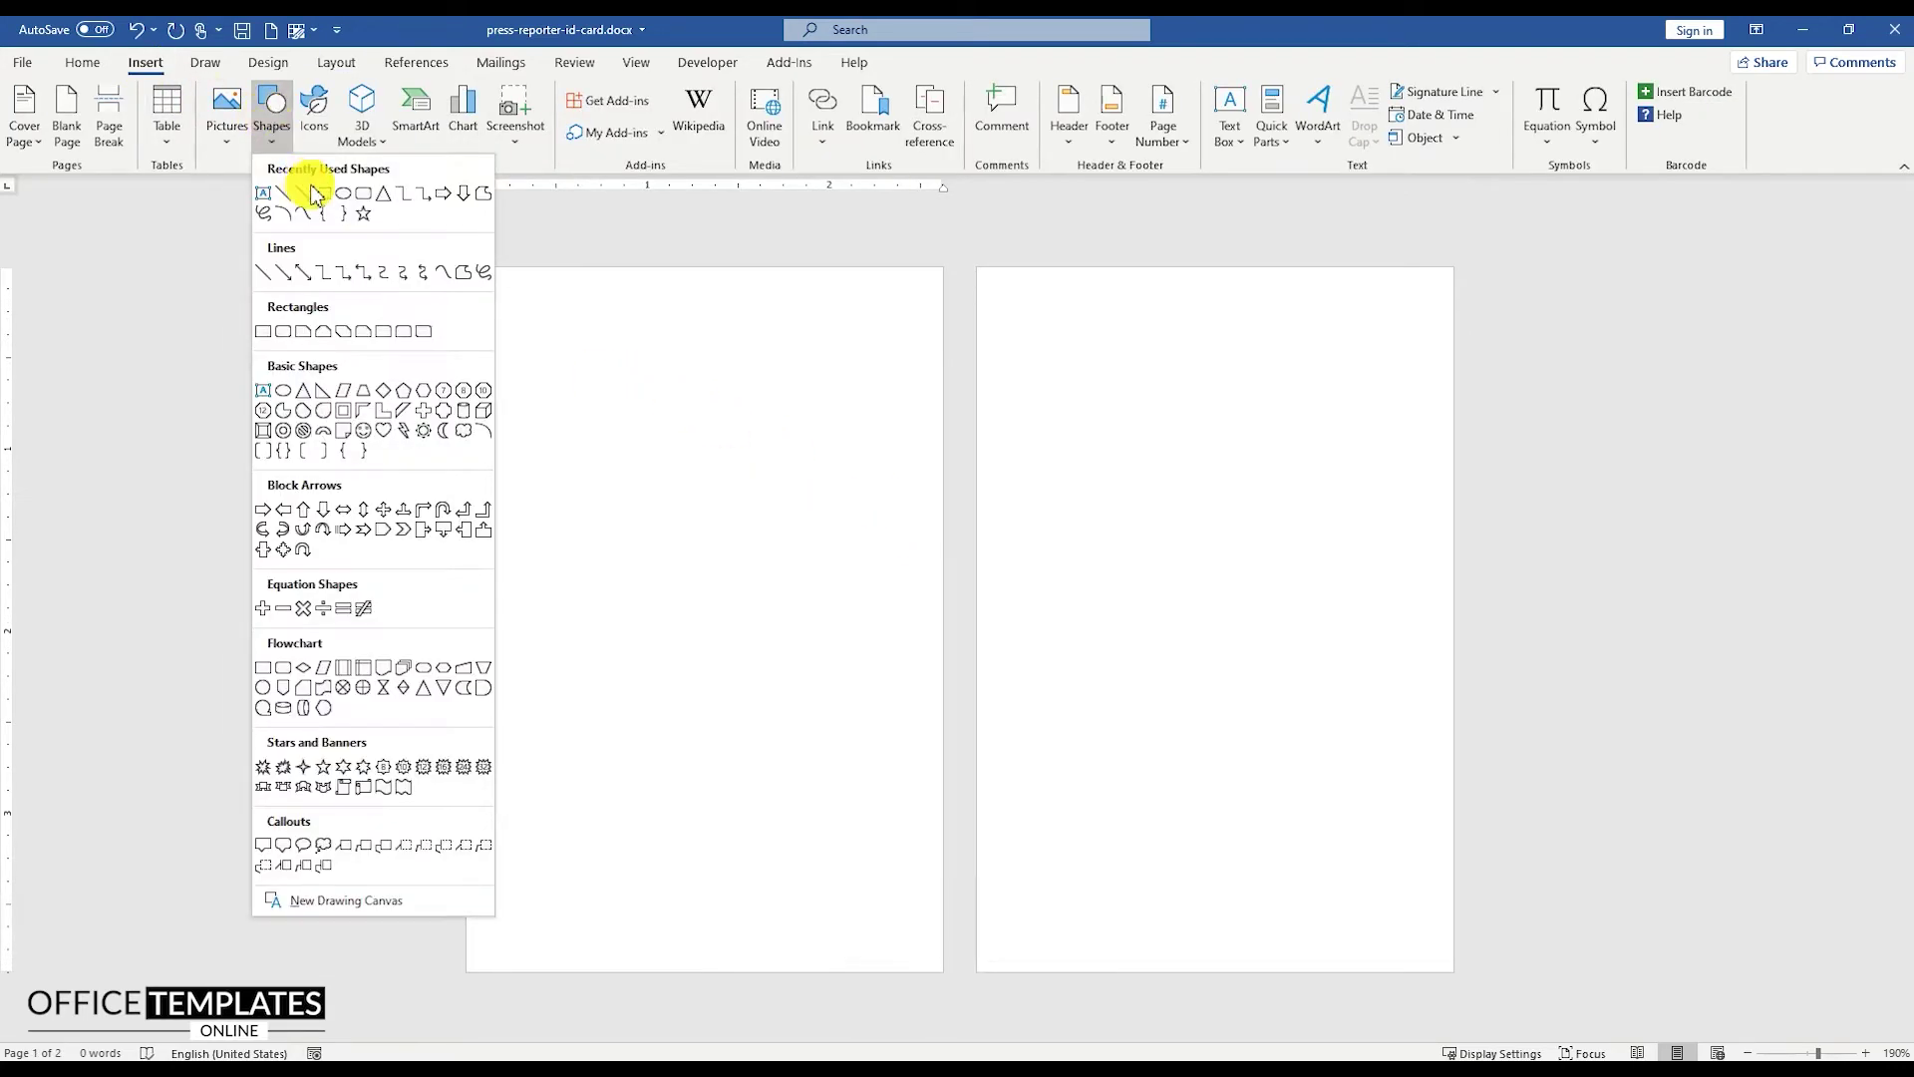
{"action": "left_click", "coordinate": [324, 192]}
{"action": "mouse_move", "coordinate": [481, 448]}
{"action": "left_mouse_down"}
{"action": "mouse_move", "coordinate": [905, 581]}
{"action": "mouse_move", "coordinate": [941, 646]}
{"action": "left_mouse_up"}
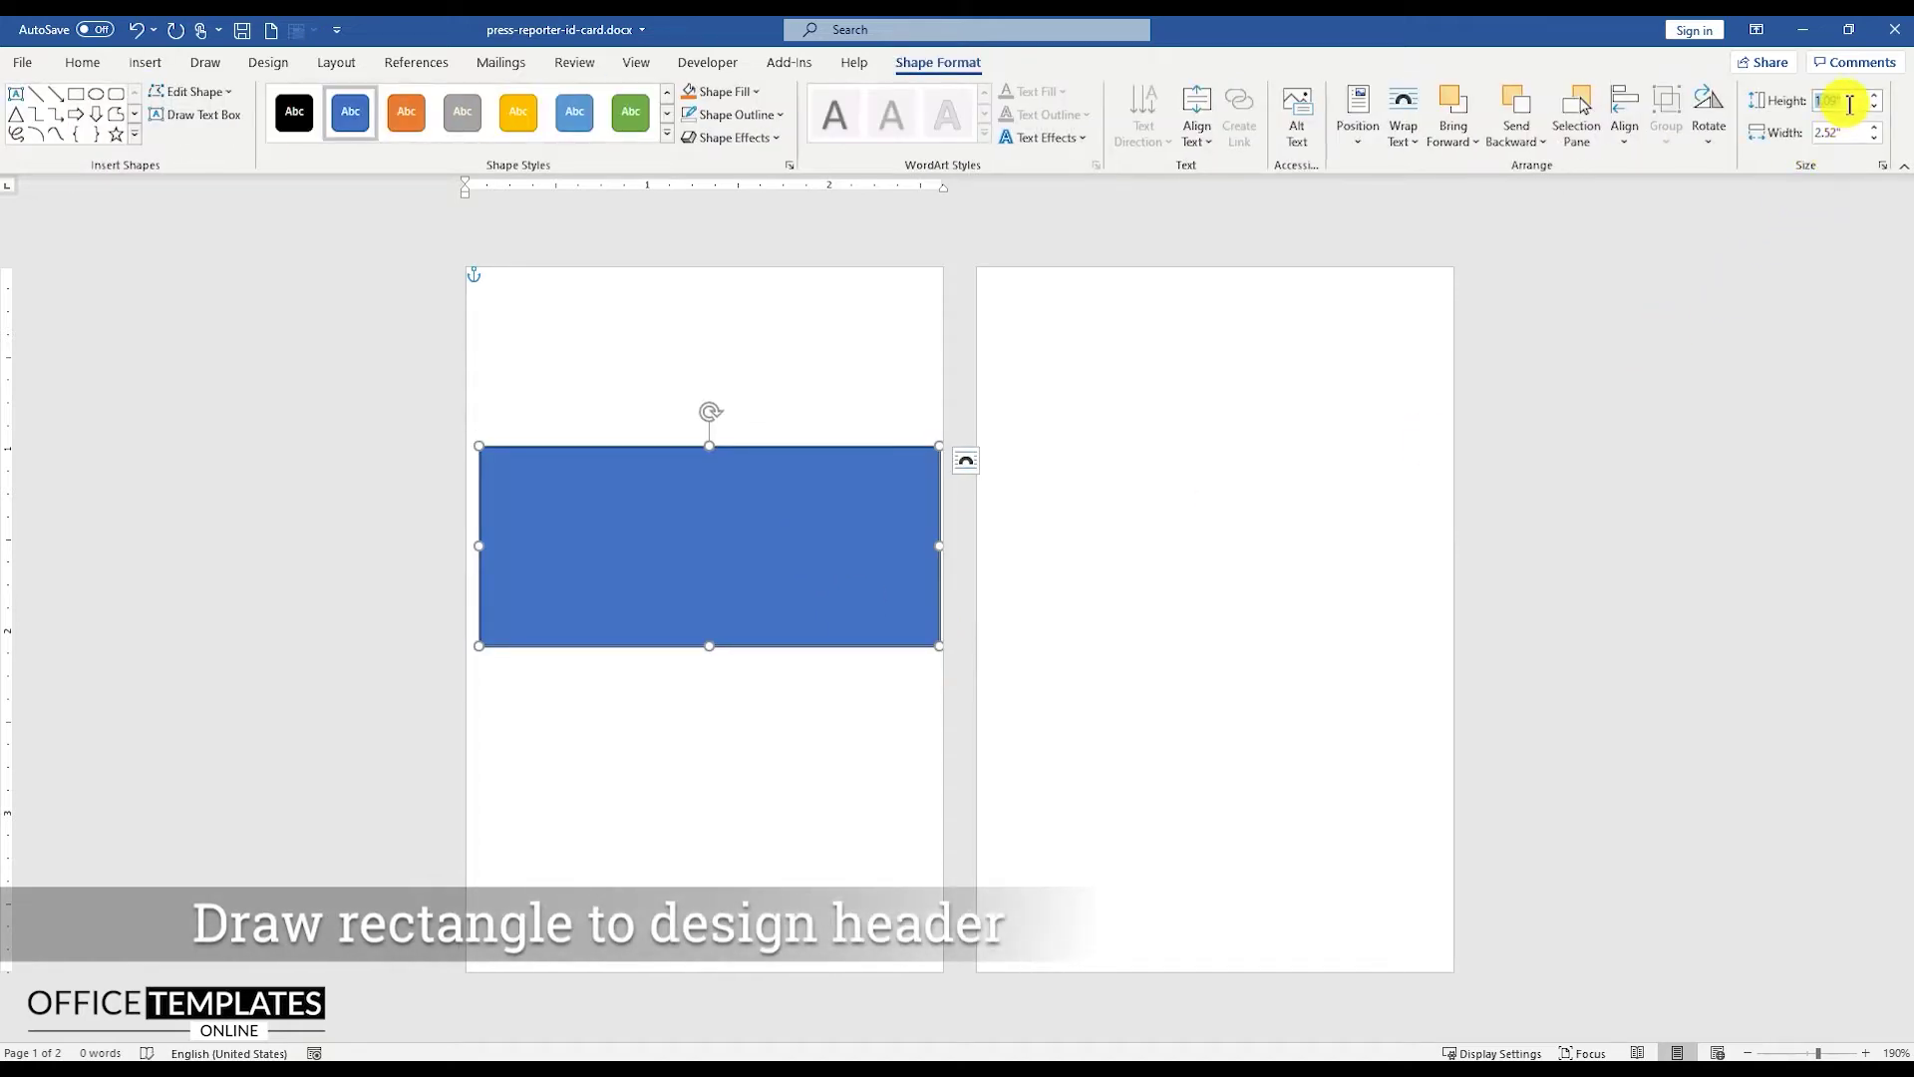
{"action": "type", "text": "4.11"}
Rotate the rectangle into a diagonal slant and stretch it past the page edges as a banner.
{"action": "key", "text": "Return"}
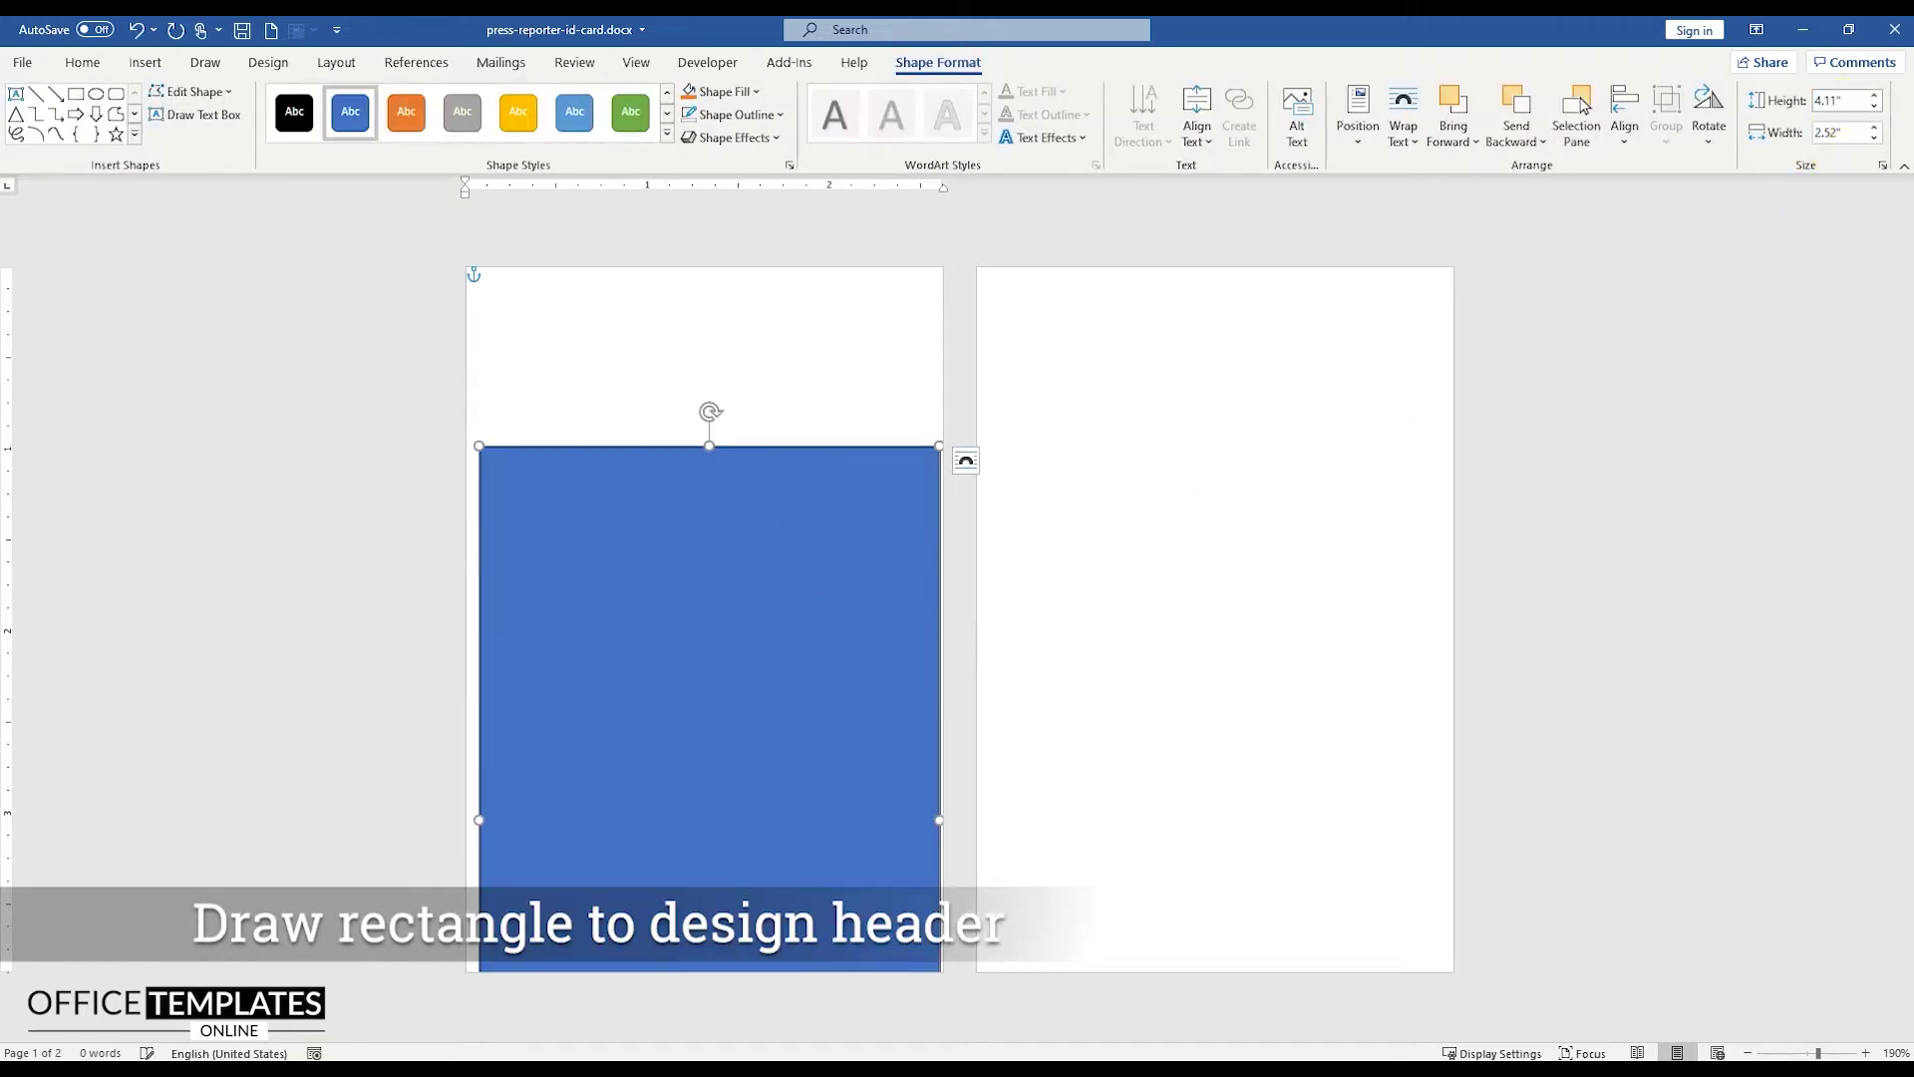
{"action": "key", "text": "ctrl+z"}
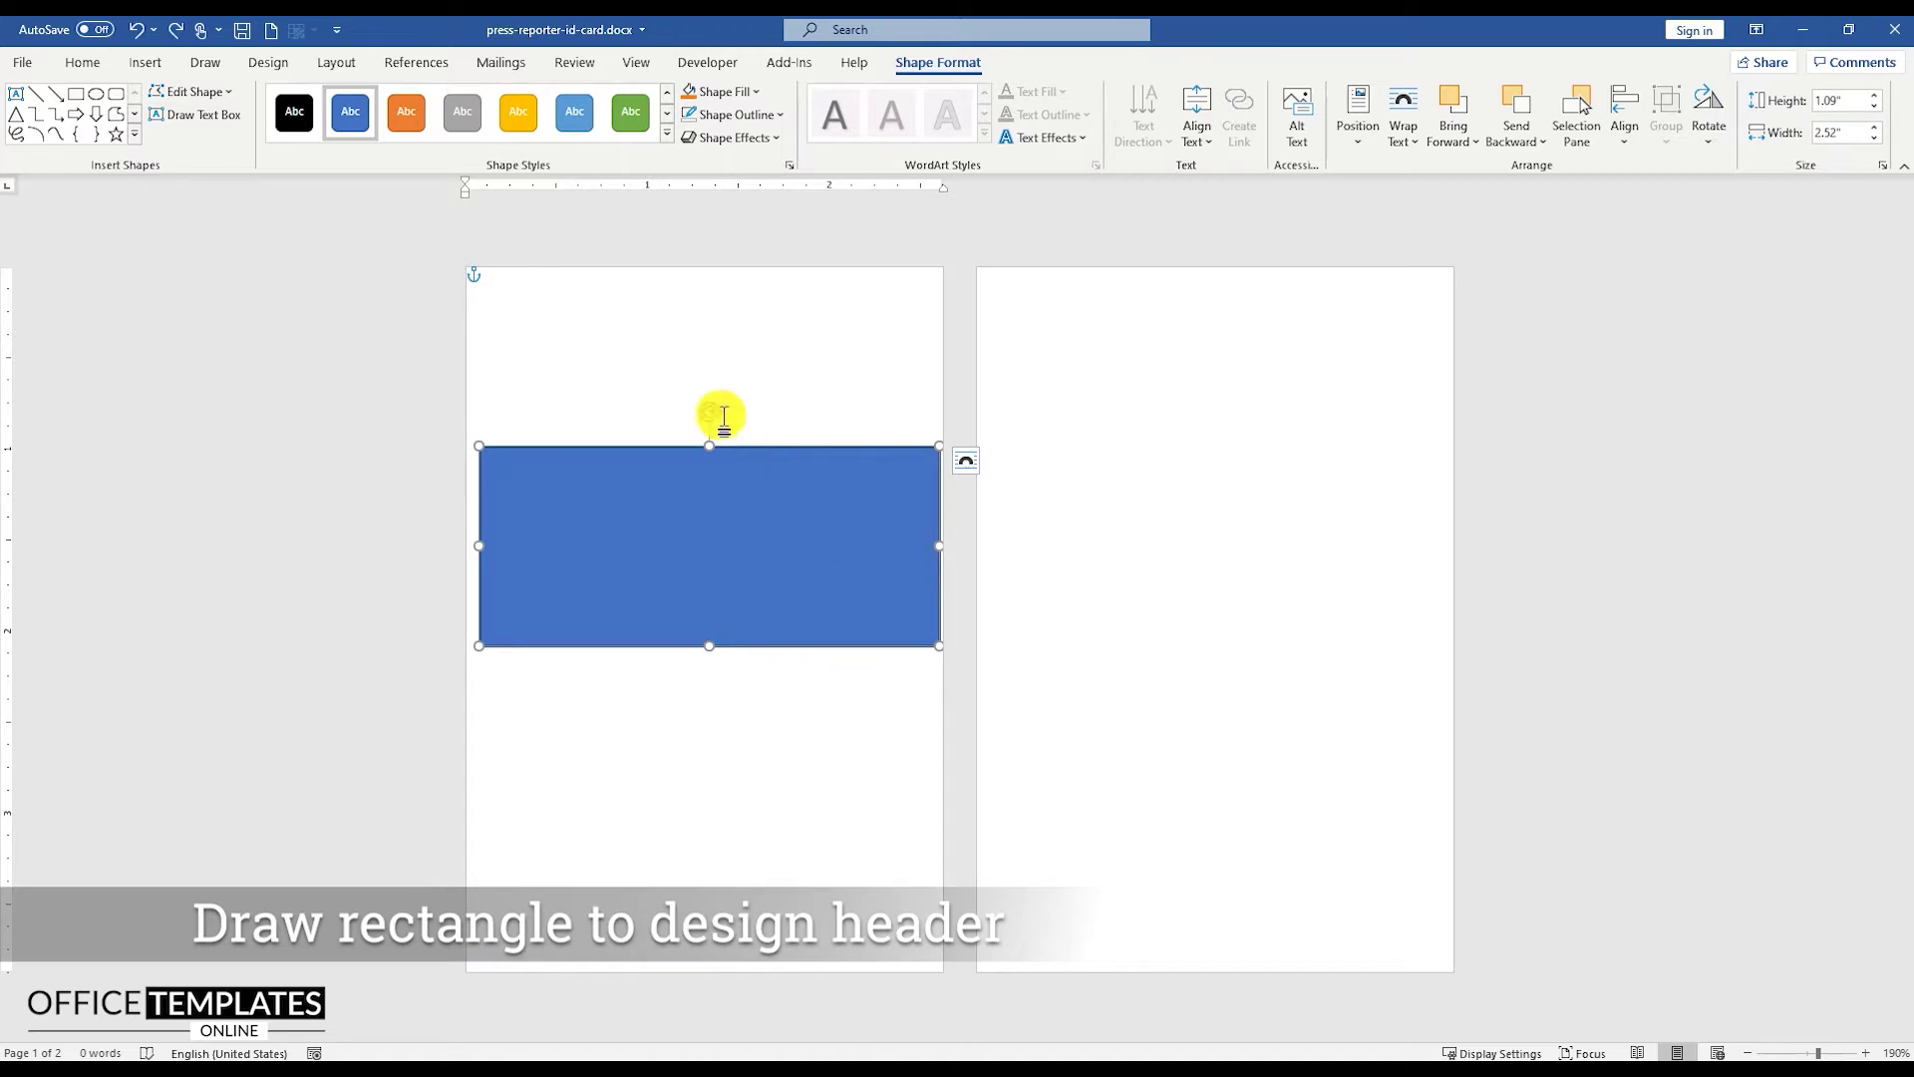
{"action": "left_click_drag", "start_coordinate": [737, 429], "coordinate": [774, 426]}
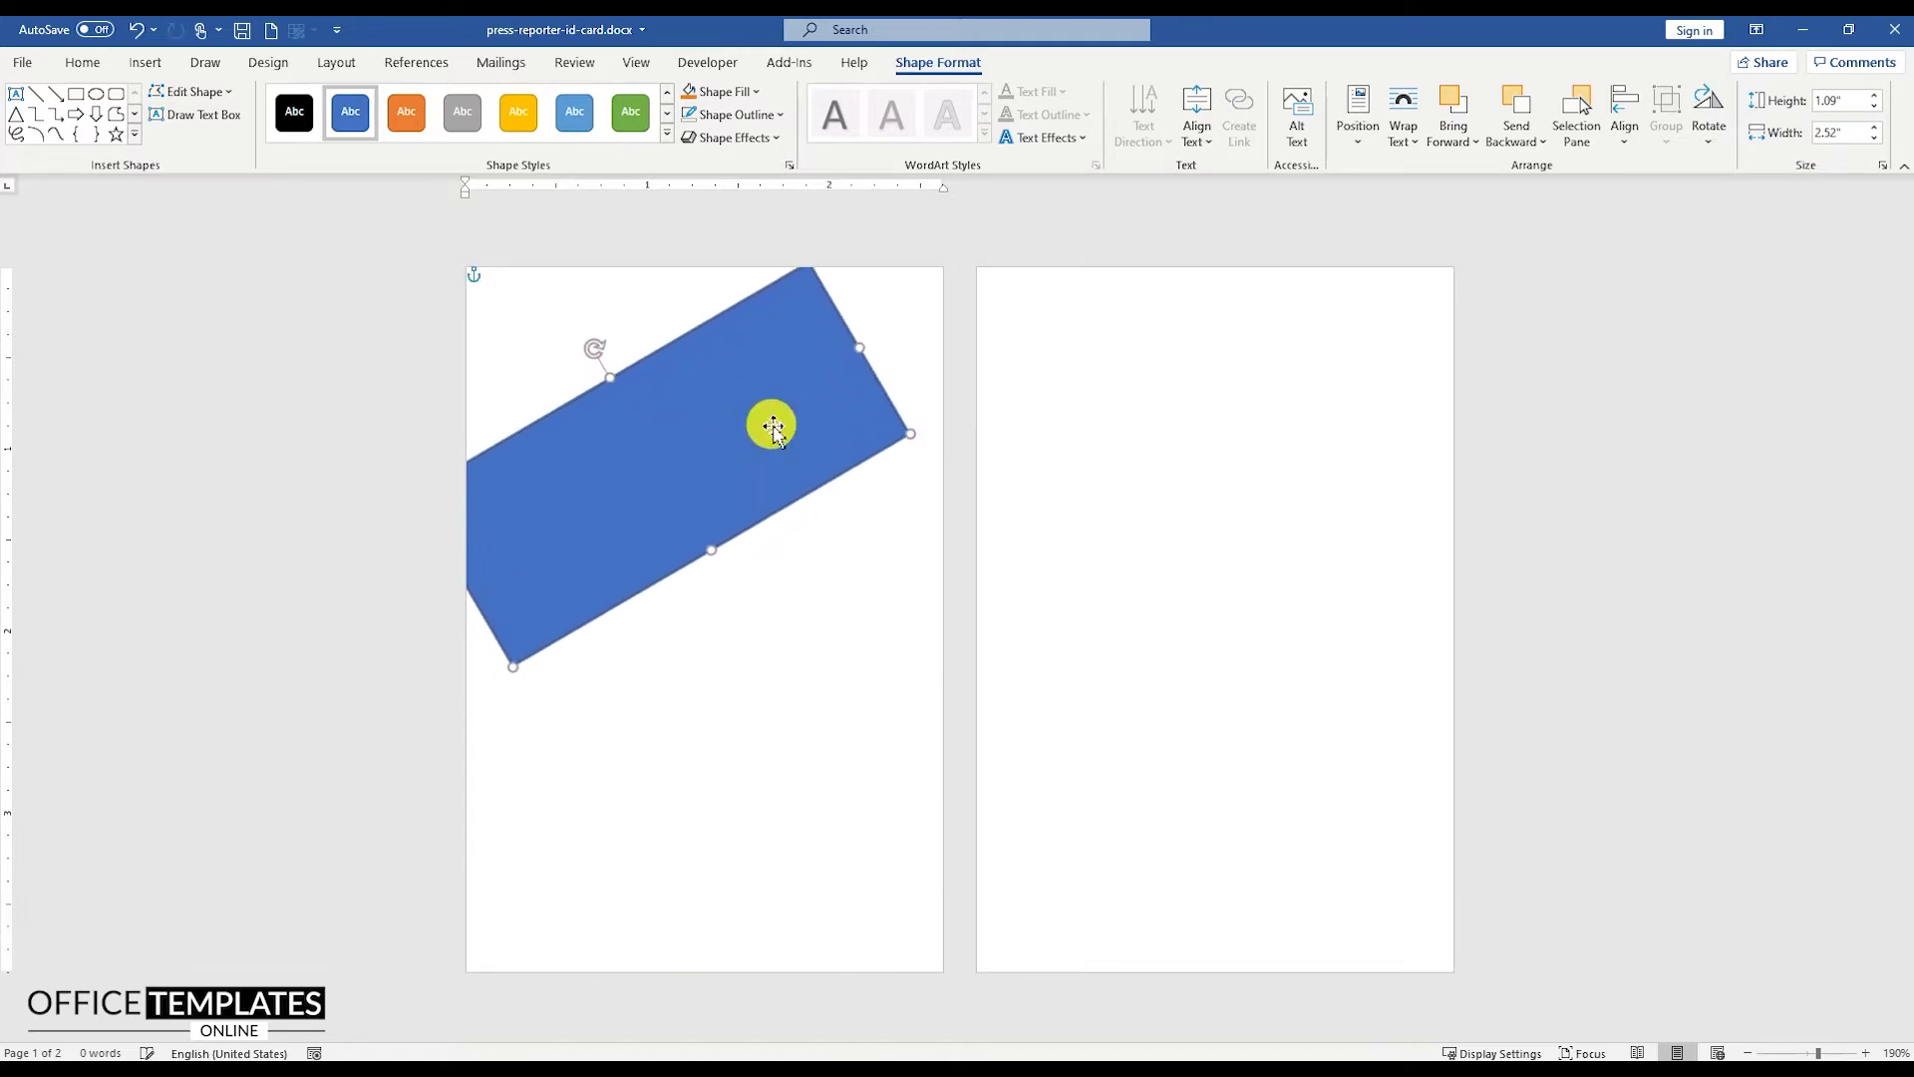
{"action": "left_click_drag", "start_coordinate": [869, 354], "coordinate": [927, 308]}
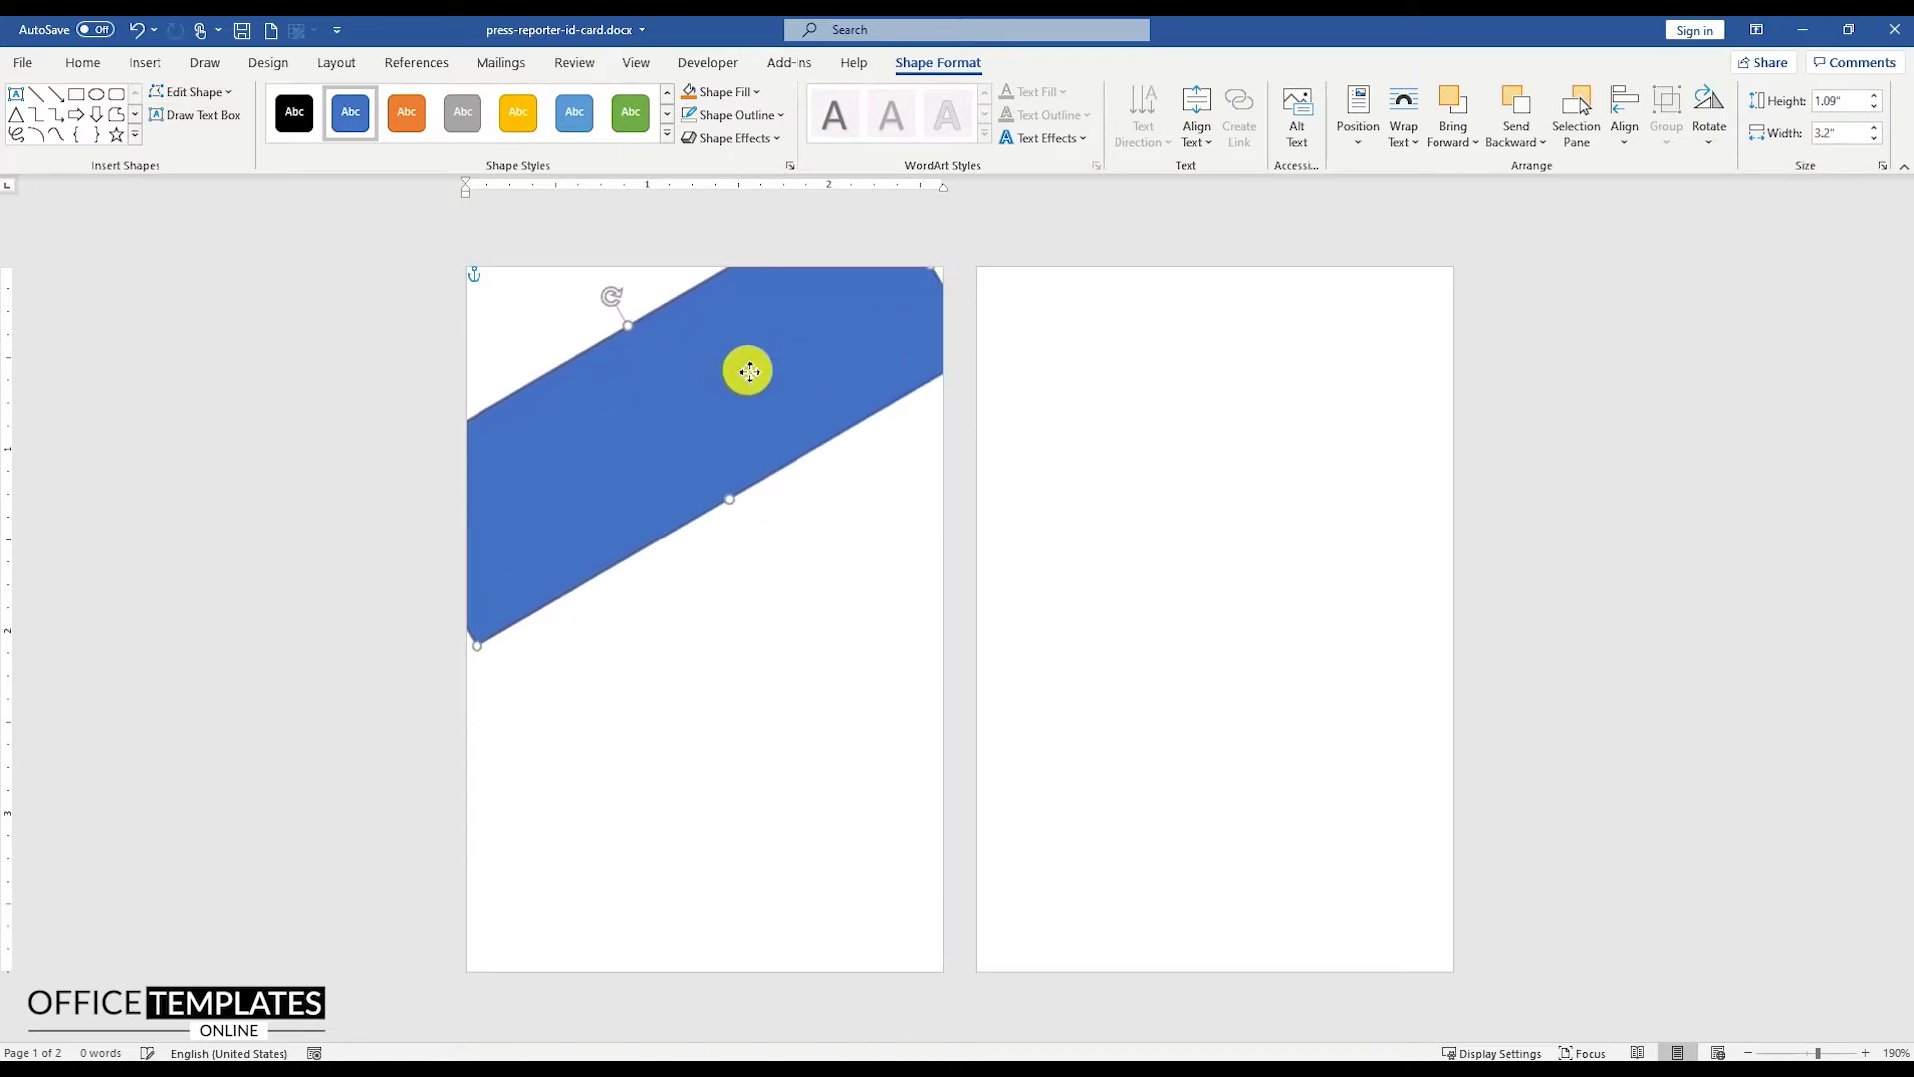
{"action": "left_click_drag", "start_coordinate": [743, 380], "coordinate": [723, 397]}
{"action": "left_click_drag", "start_coordinate": [909, 287], "coordinate": [966, 266]}
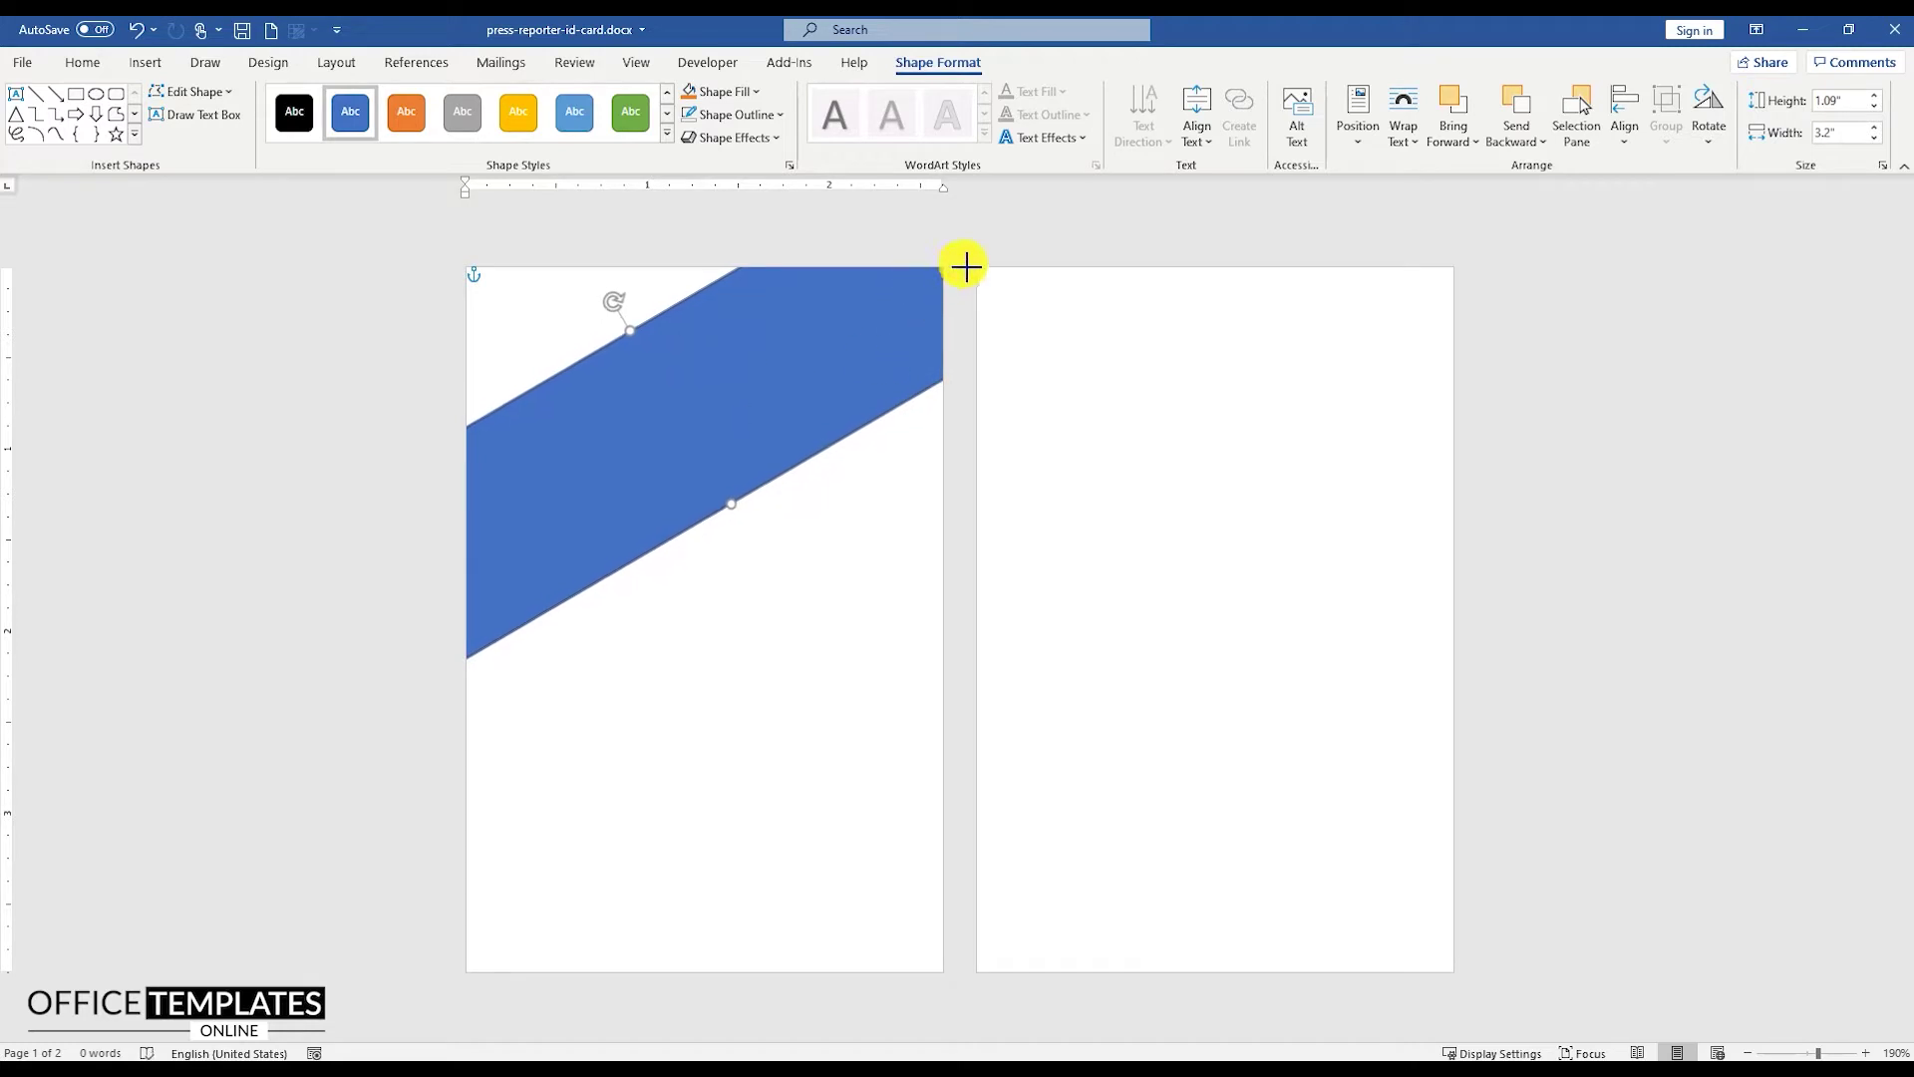
{"action": "left_click_drag", "start_coordinate": [747, 410], "coordinate": [717, 398]}
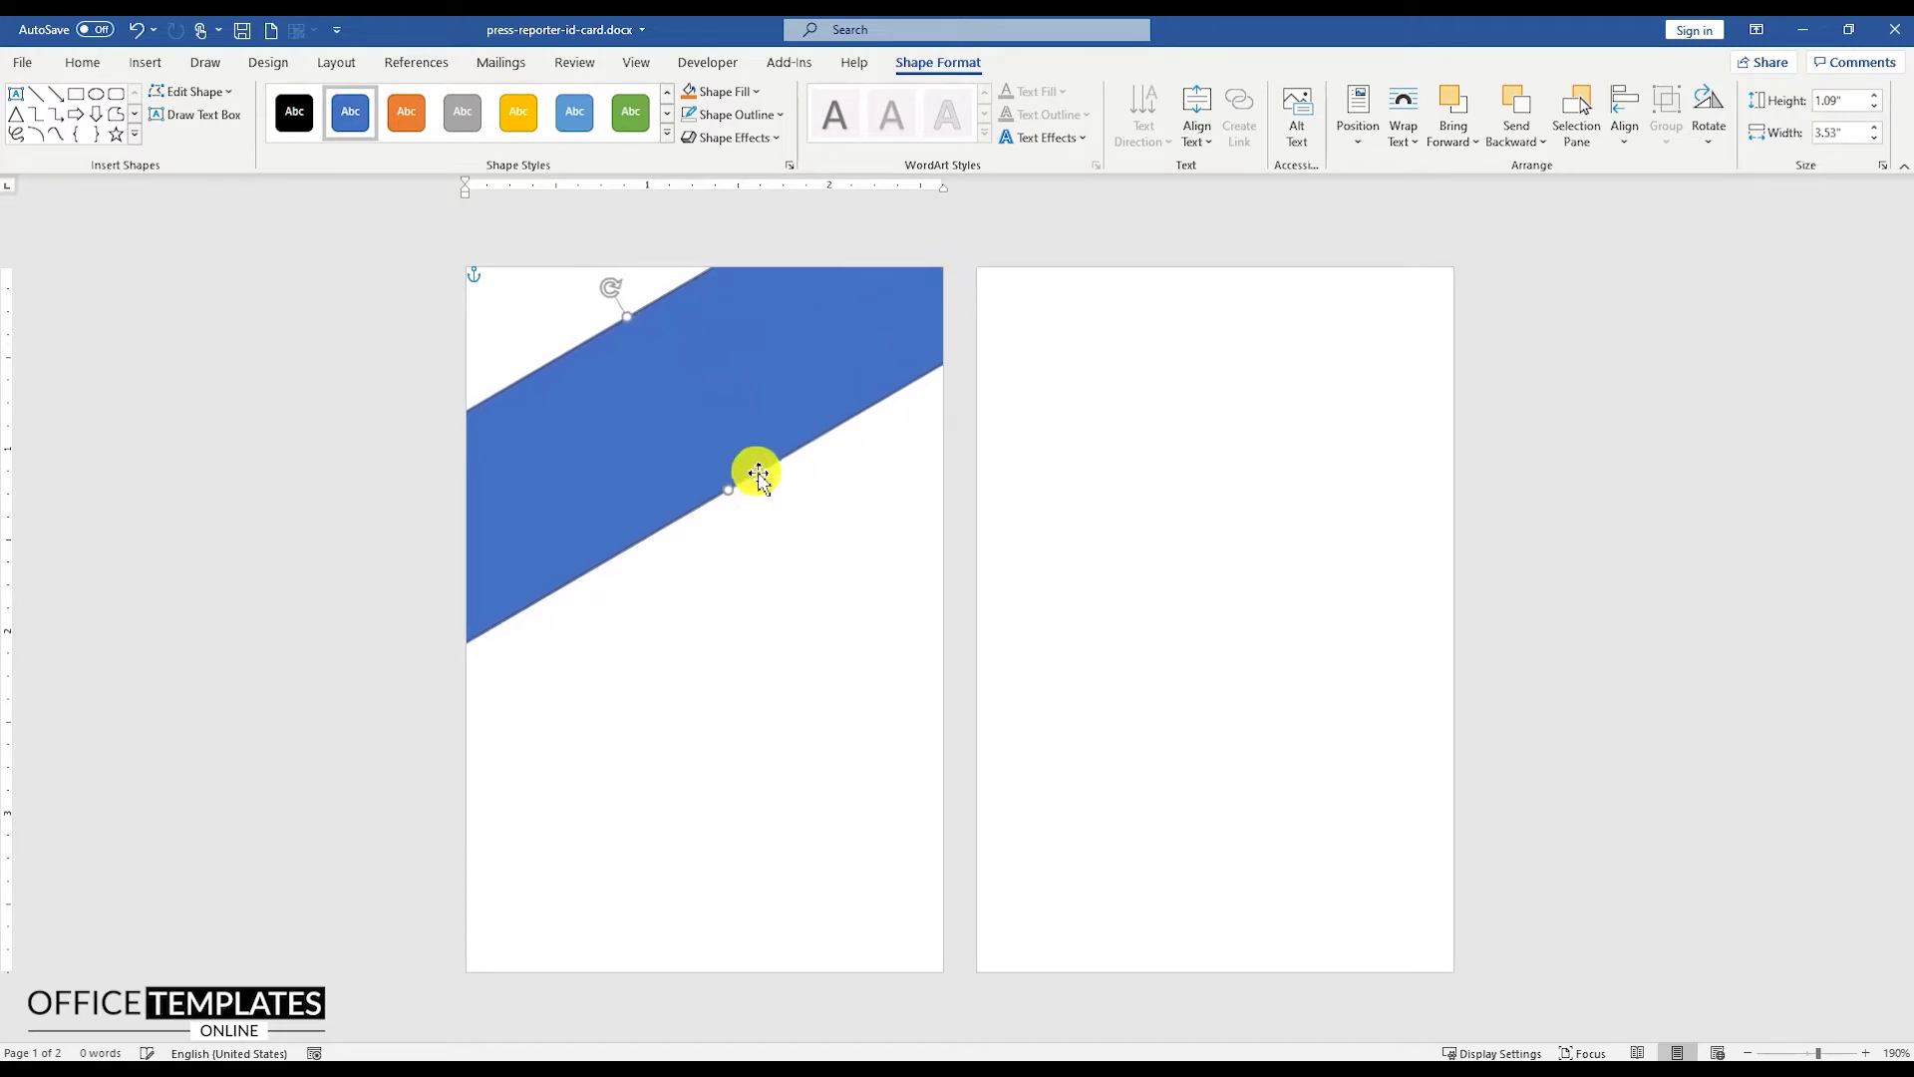
{"action": "left_click_drag", "start_coordinate": [731, 488], "coordinate": [709, 444]}
{"action": "right_click", "coordinate": [709, 445]}
{"action": "left_click", "coordinate": [821, 393]}
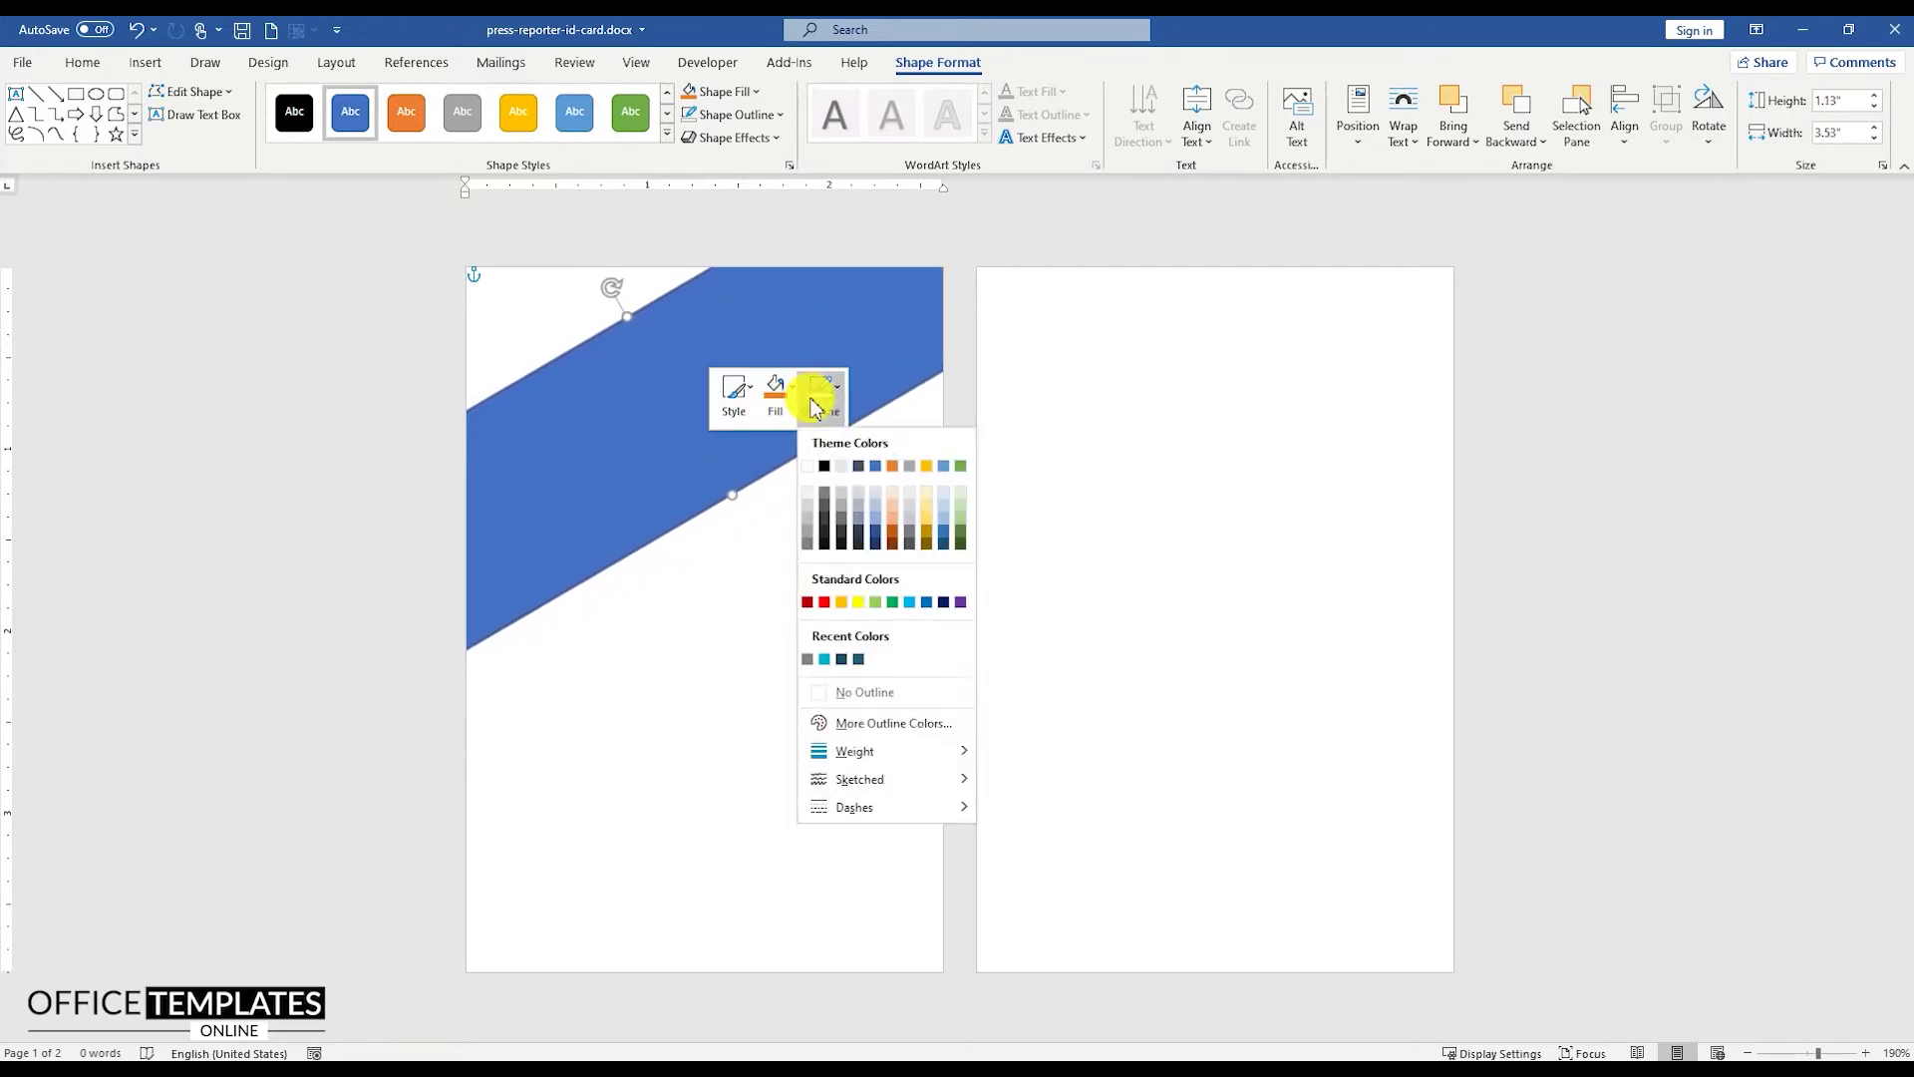
Remove the banner's outline and give it a gradient fill with a dark teal first stop.
{"action": "left_click", "coordinate": [877, 694]}
{"action": "right_click", "coordinate": [658, 436]}
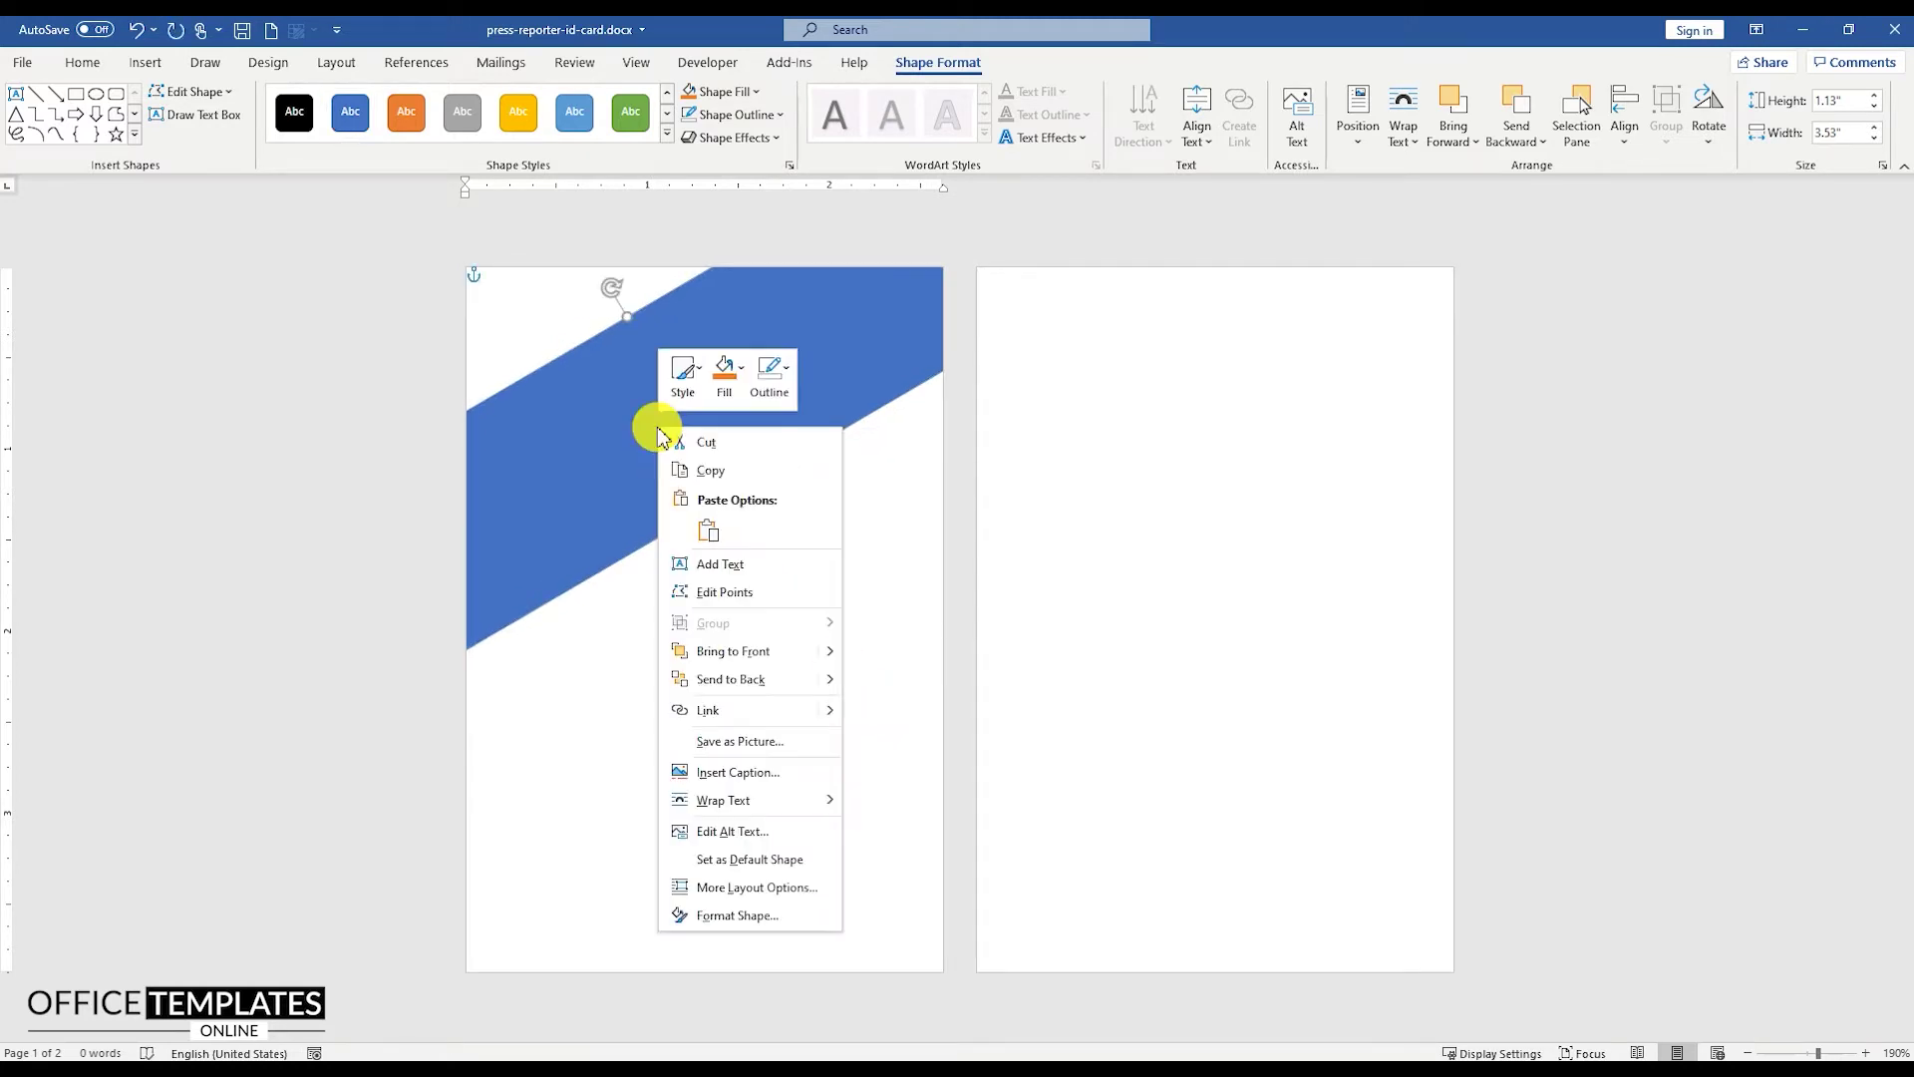
{"action": "left_click", "coordinate": [737, 915]}
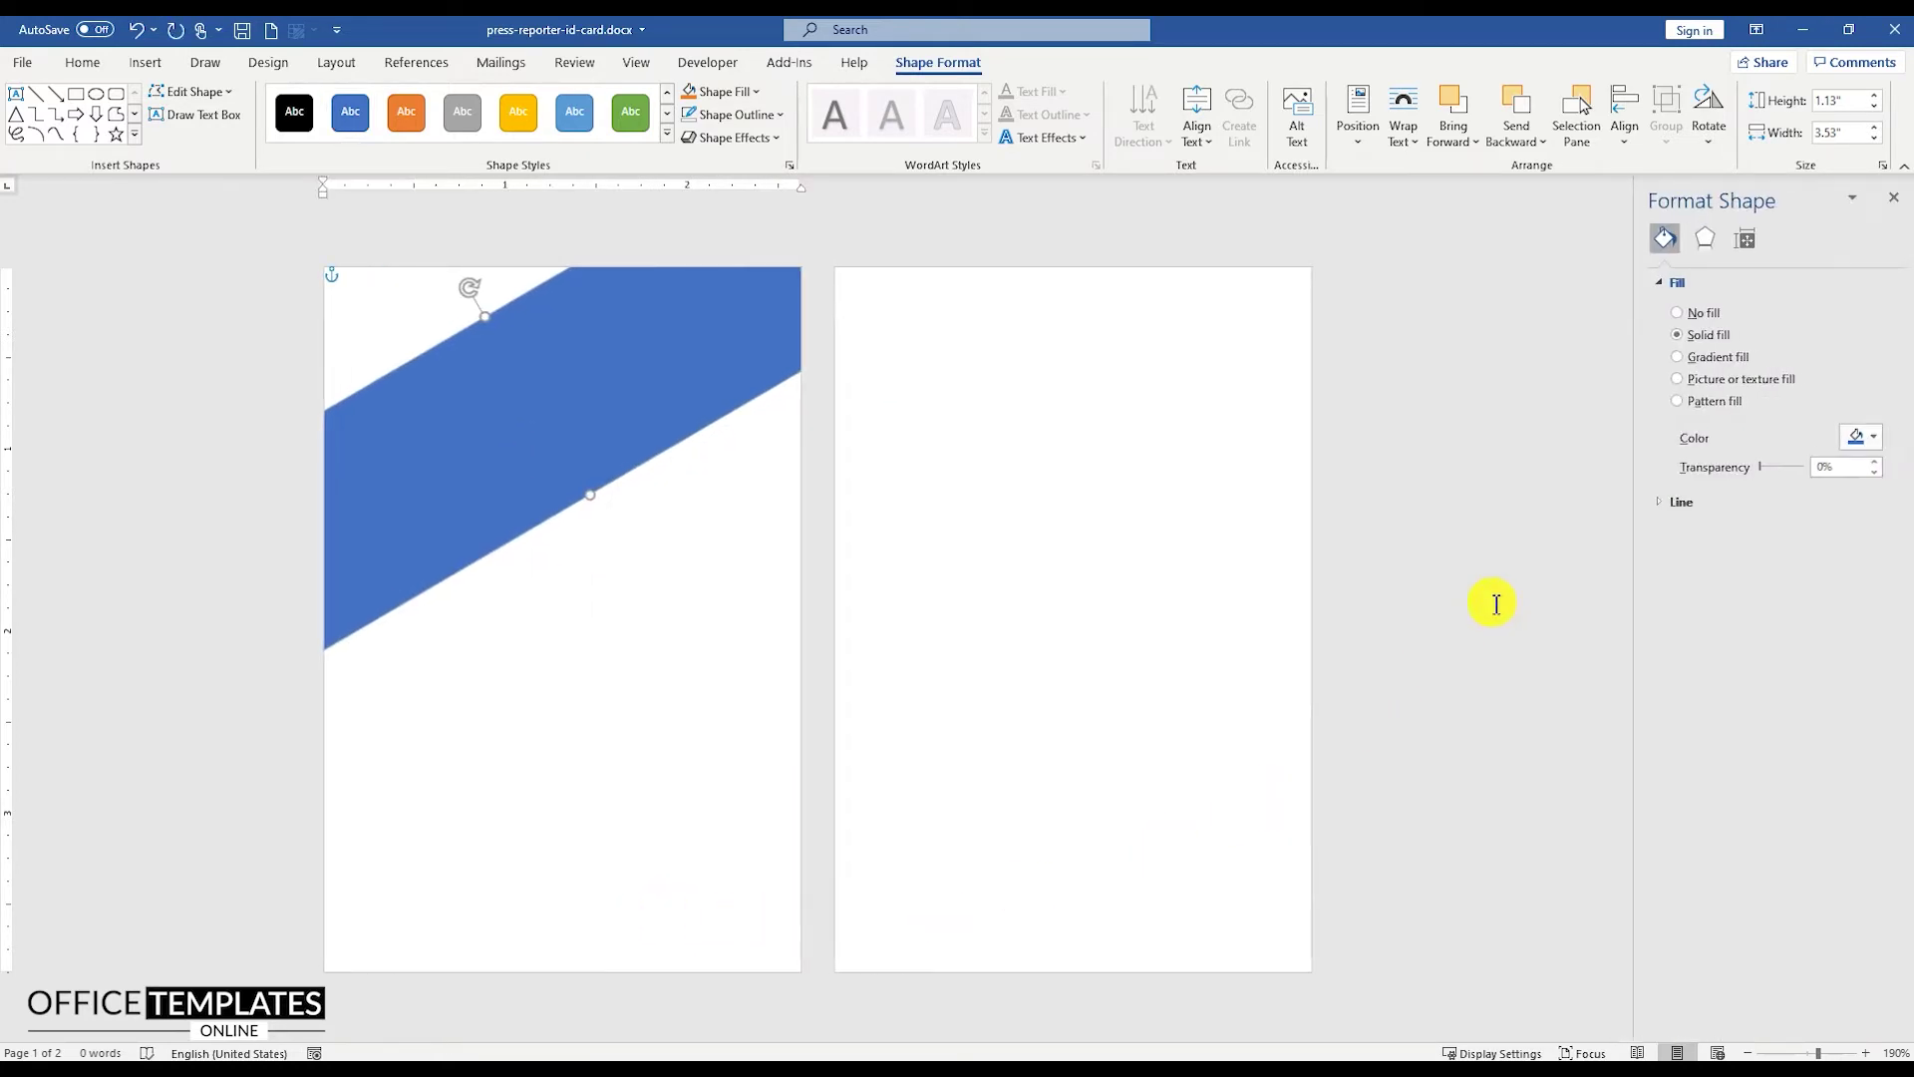
{"action": "left_click", "coordinate": [1680, 358]}
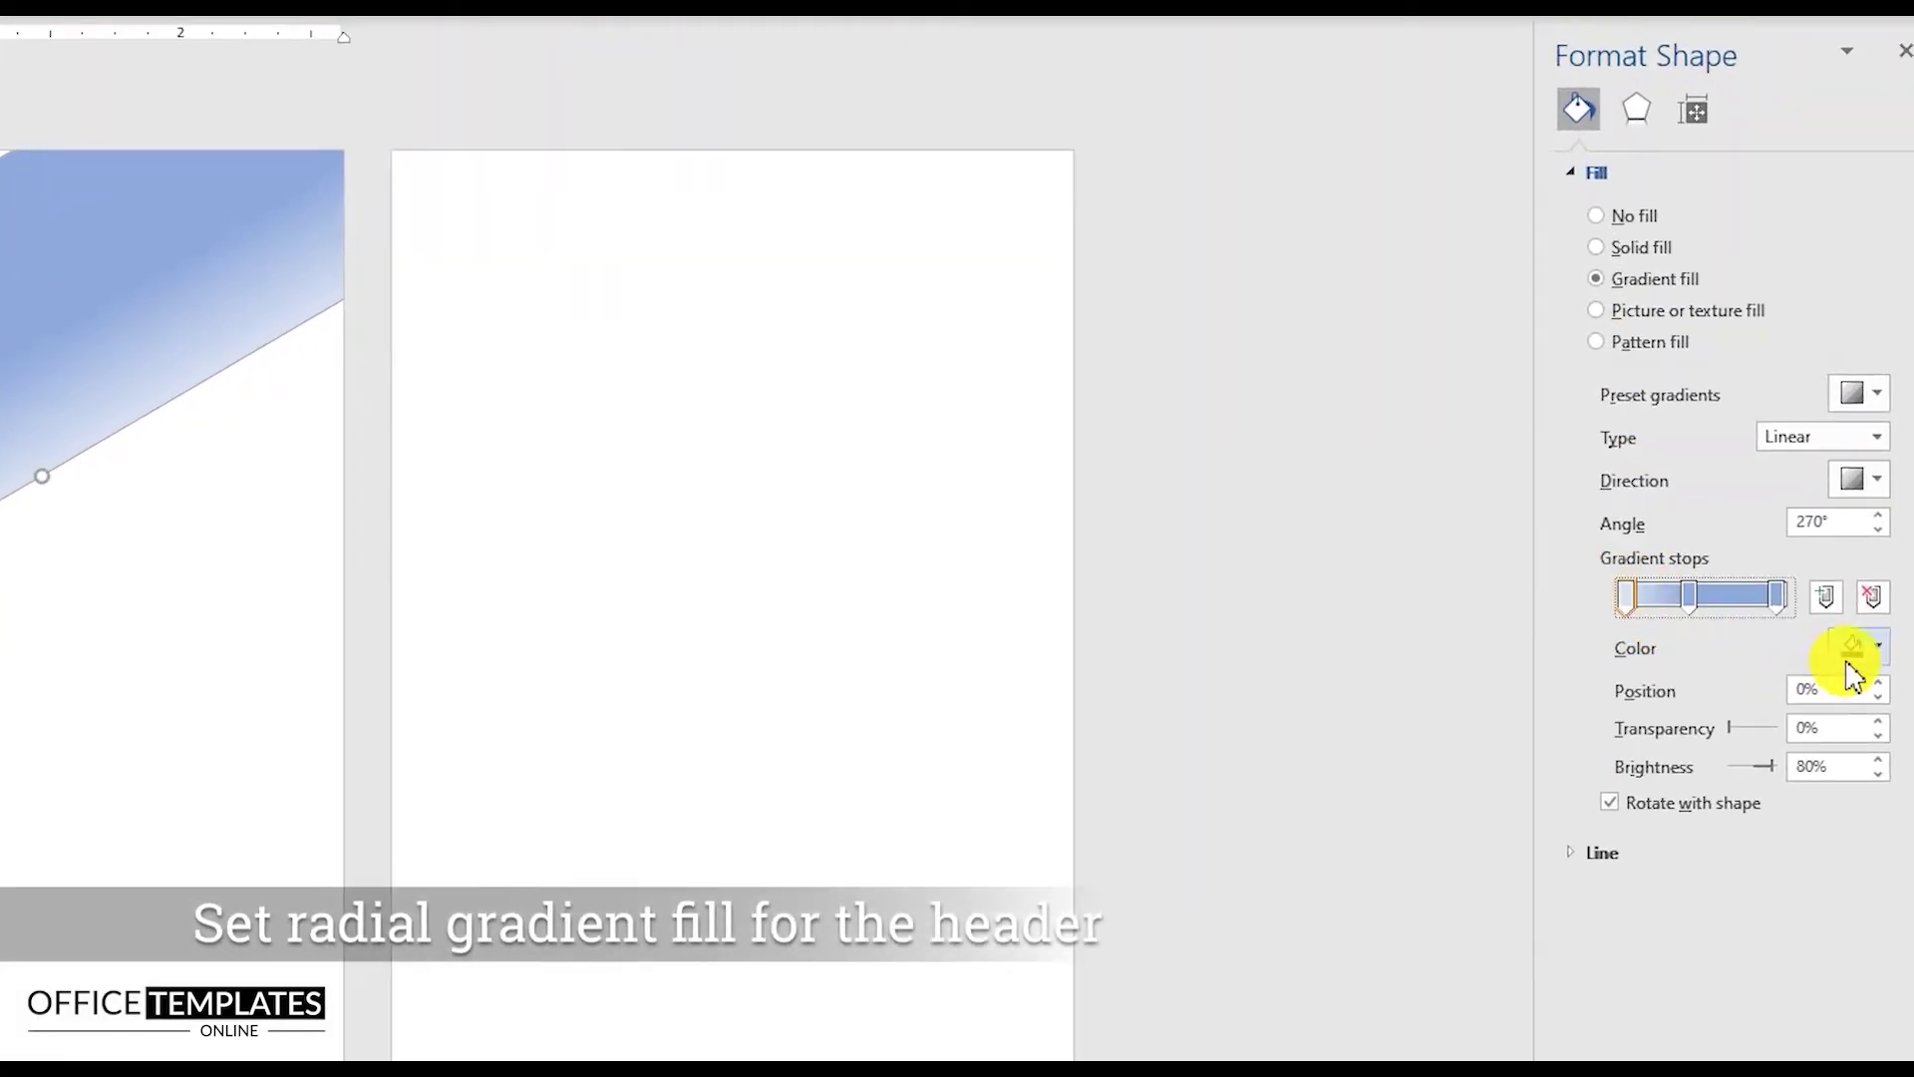
{"action": "left_click", "coordinate": [1857, 648]}
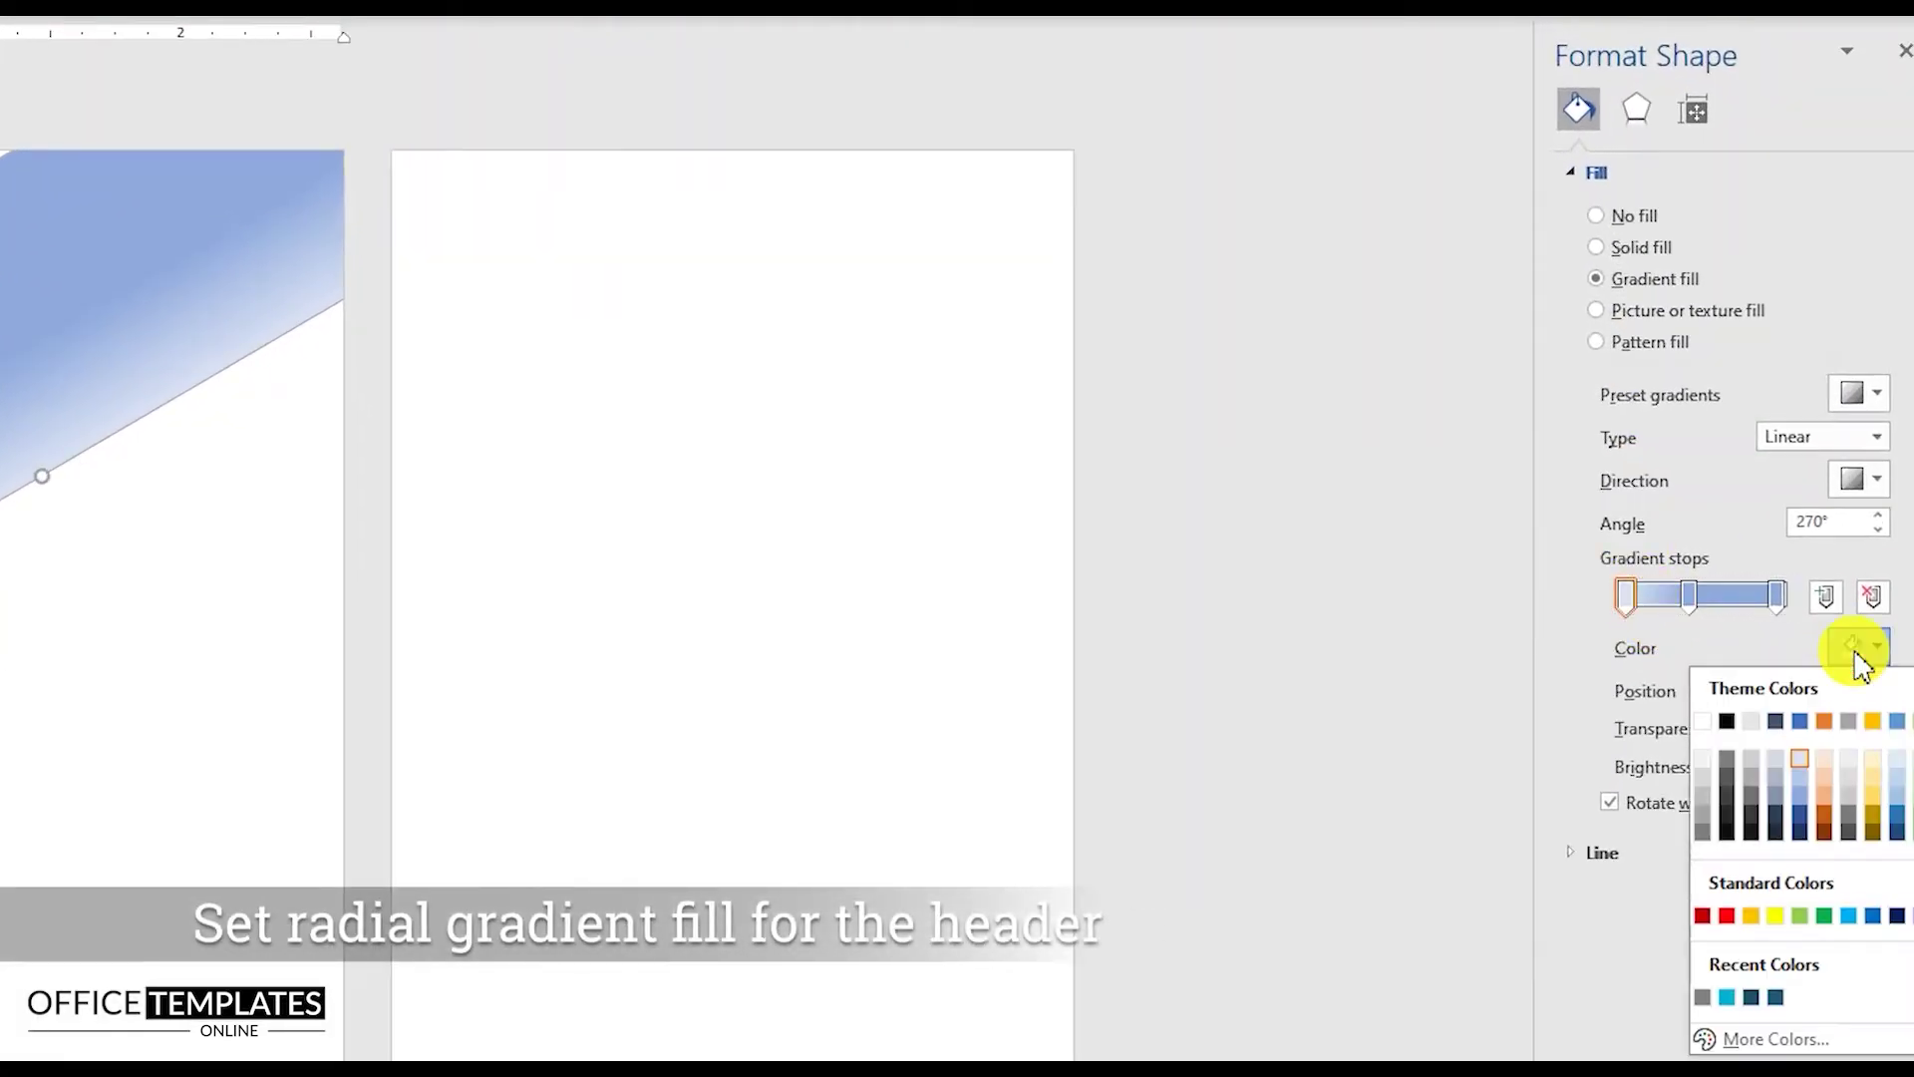
{"action": "left_click", "coordinate": [1752, 997]}
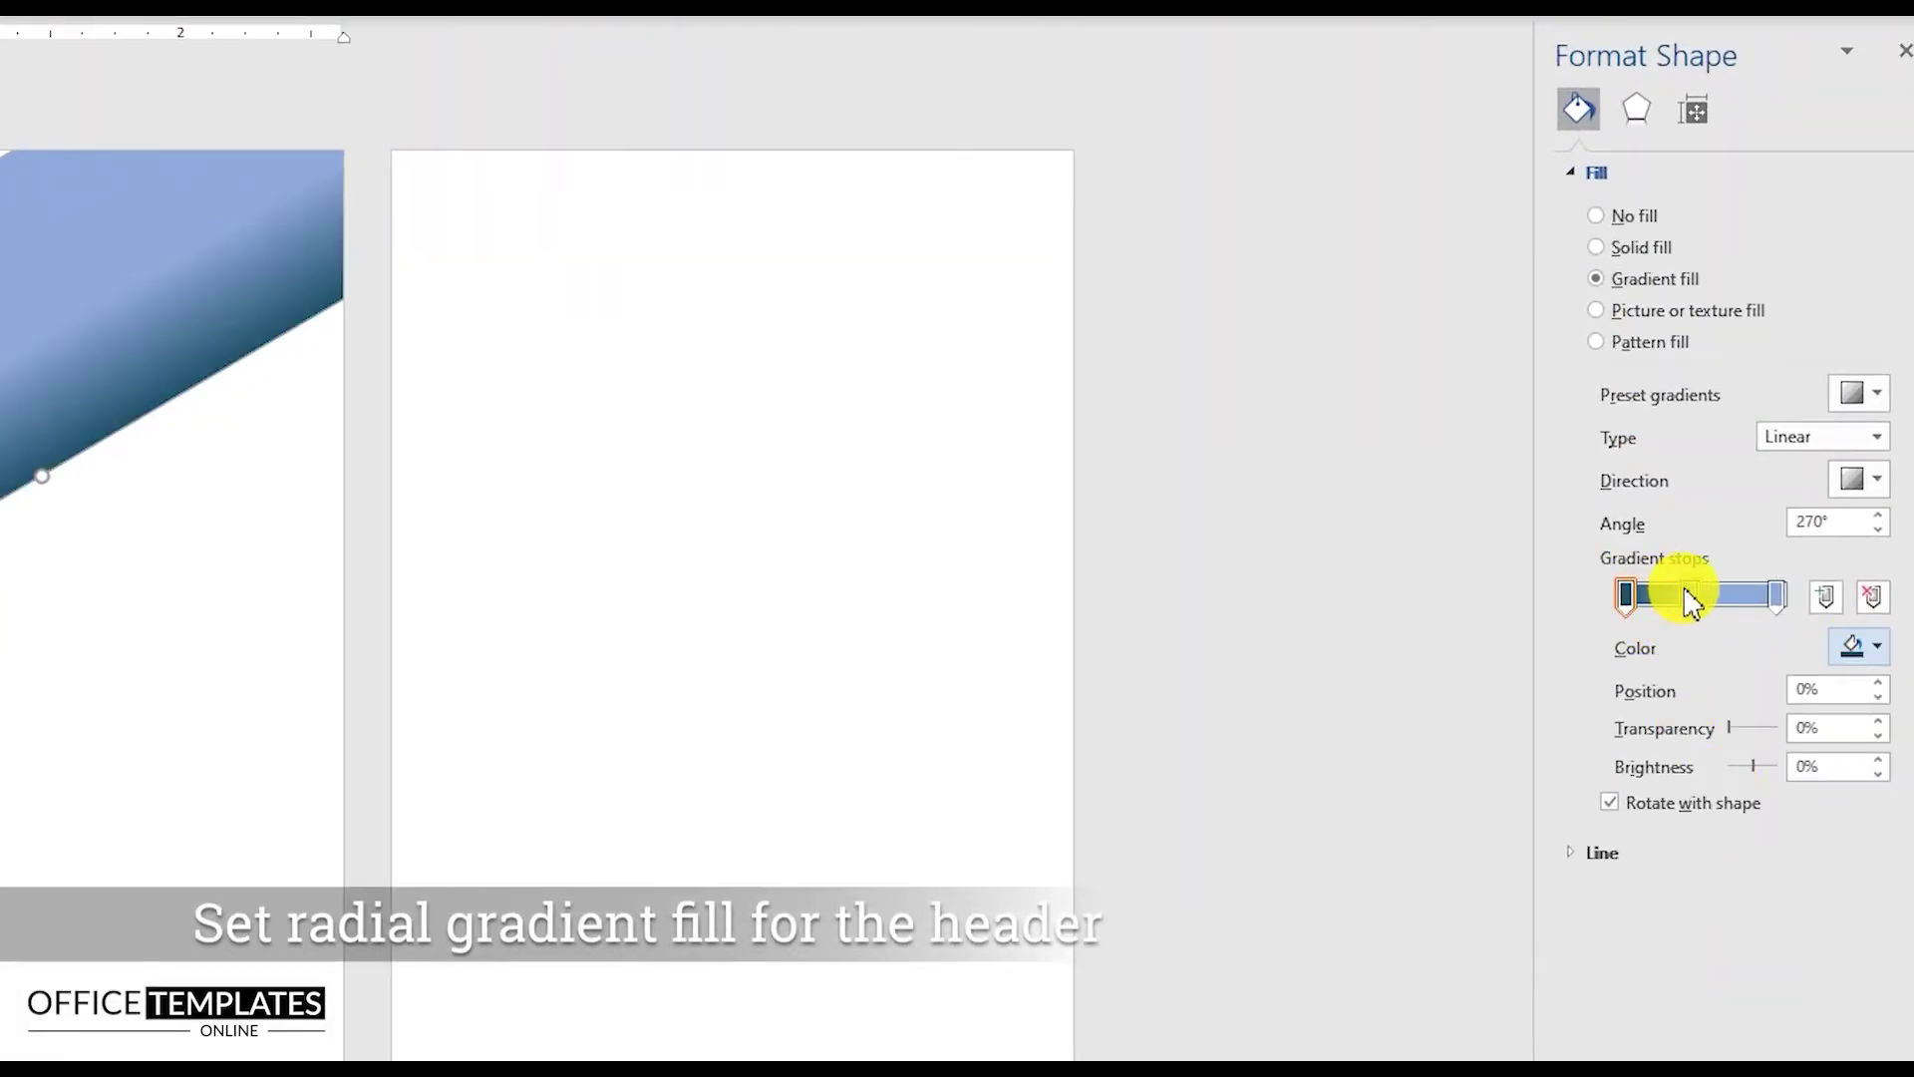
Add a gradient stop and make the new and right stops dark teal too.
{"action": "left_click", "coordinate": [1697, 596]}
{"action": "left_click", "coordinate": [1856, 647]}
{"action": "left_click", "coordinate": [1727, 996]}
{"action": "left_click", "coordinate": [1777, 595]}
{"action": "left_click", "coordinate": [1857, 646]}
{"action": "left_click", "coordinate": [1721, 996]}
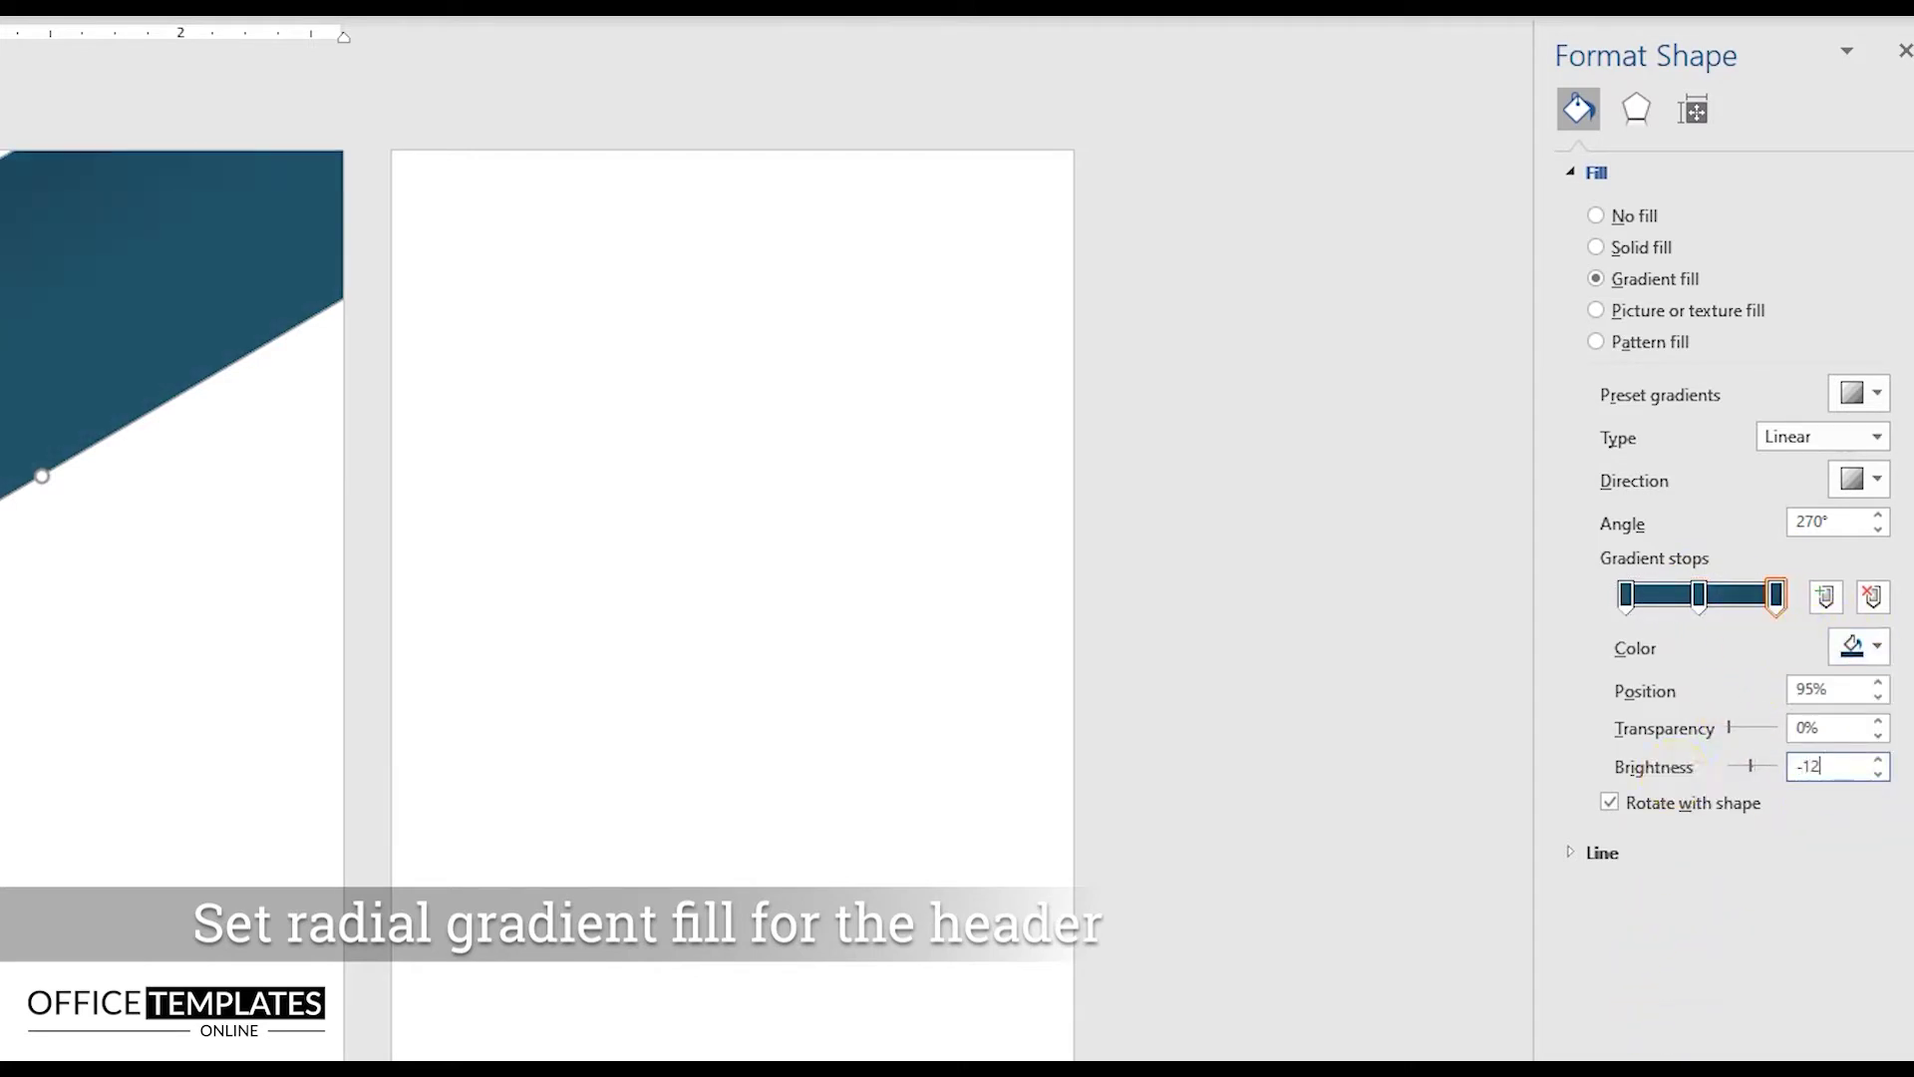
Set the middle gradient stop's brightness to 12% and make the gradient radial.
{"action": "left_click", "coordinate": [1698, 597]}
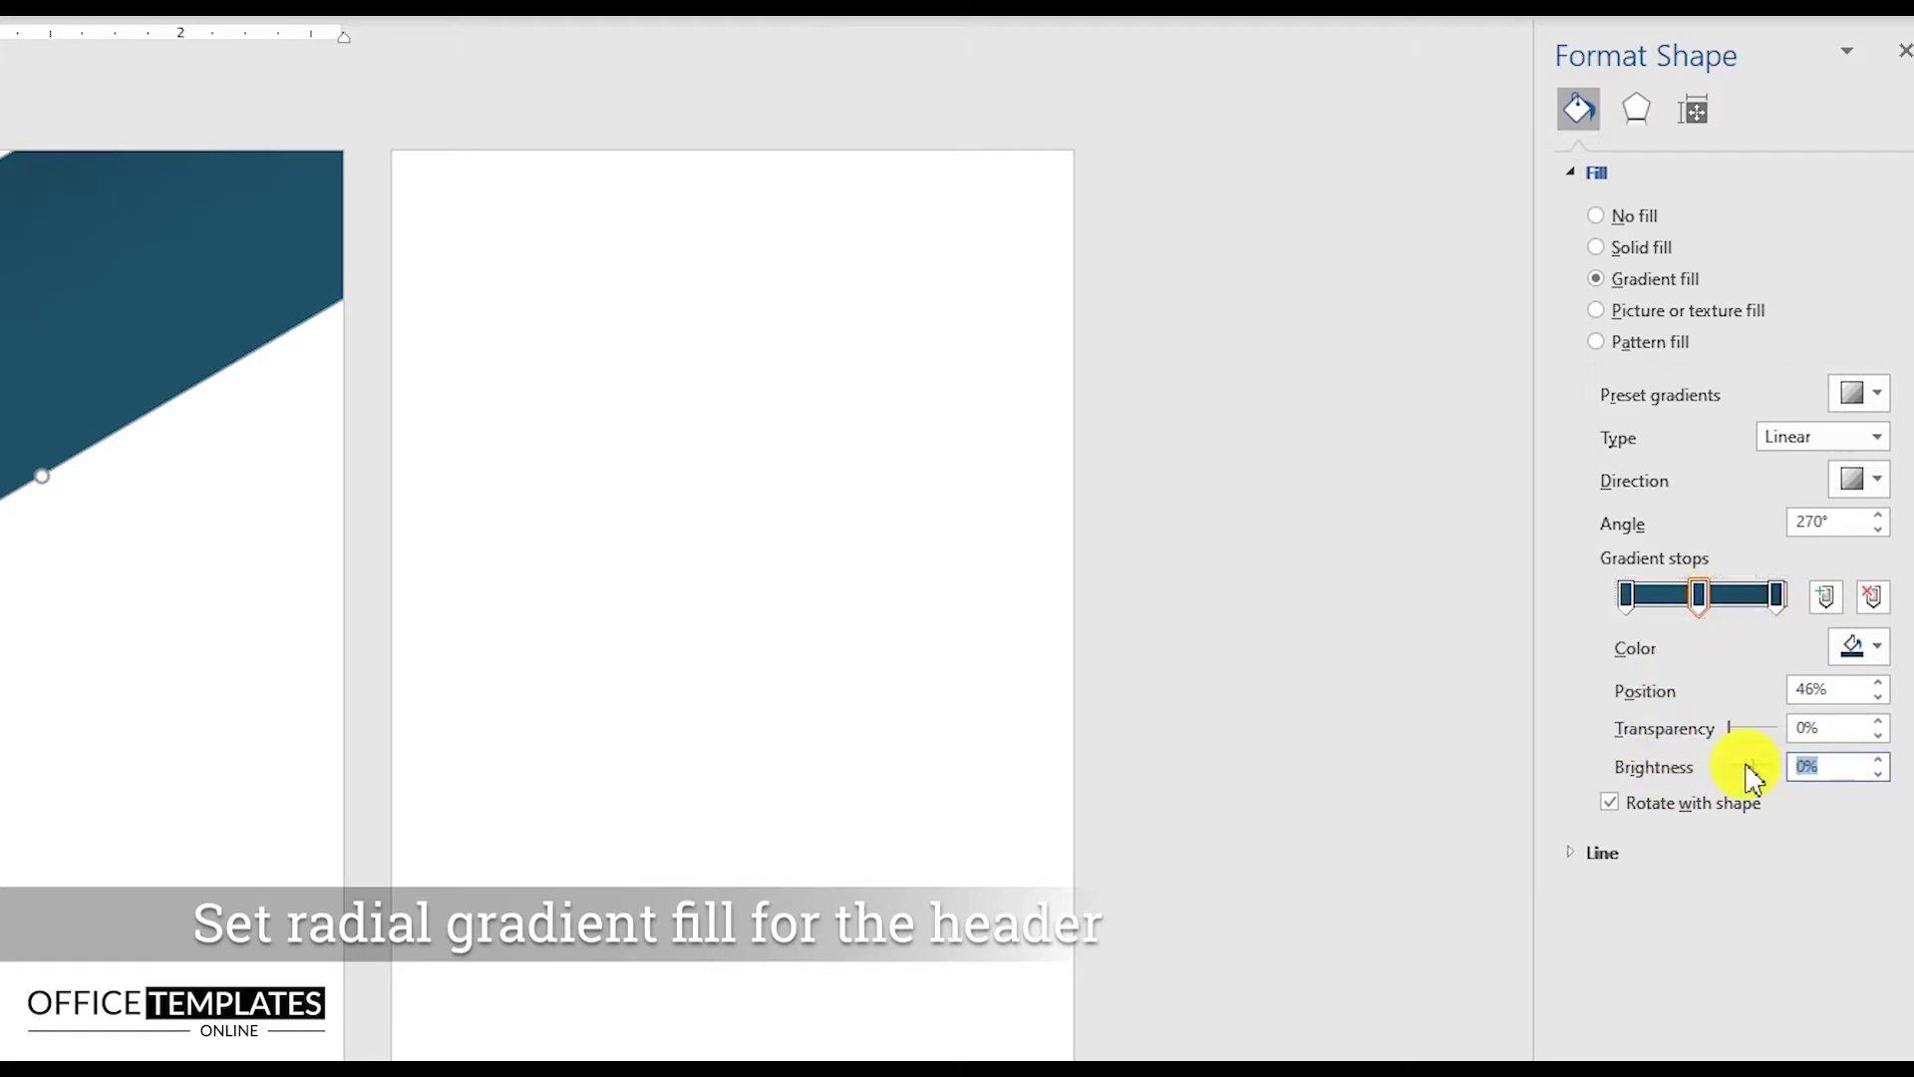
{"action": "type", "text": "12"}
{"action": "left_click", "coordinate": [1874, 436]}
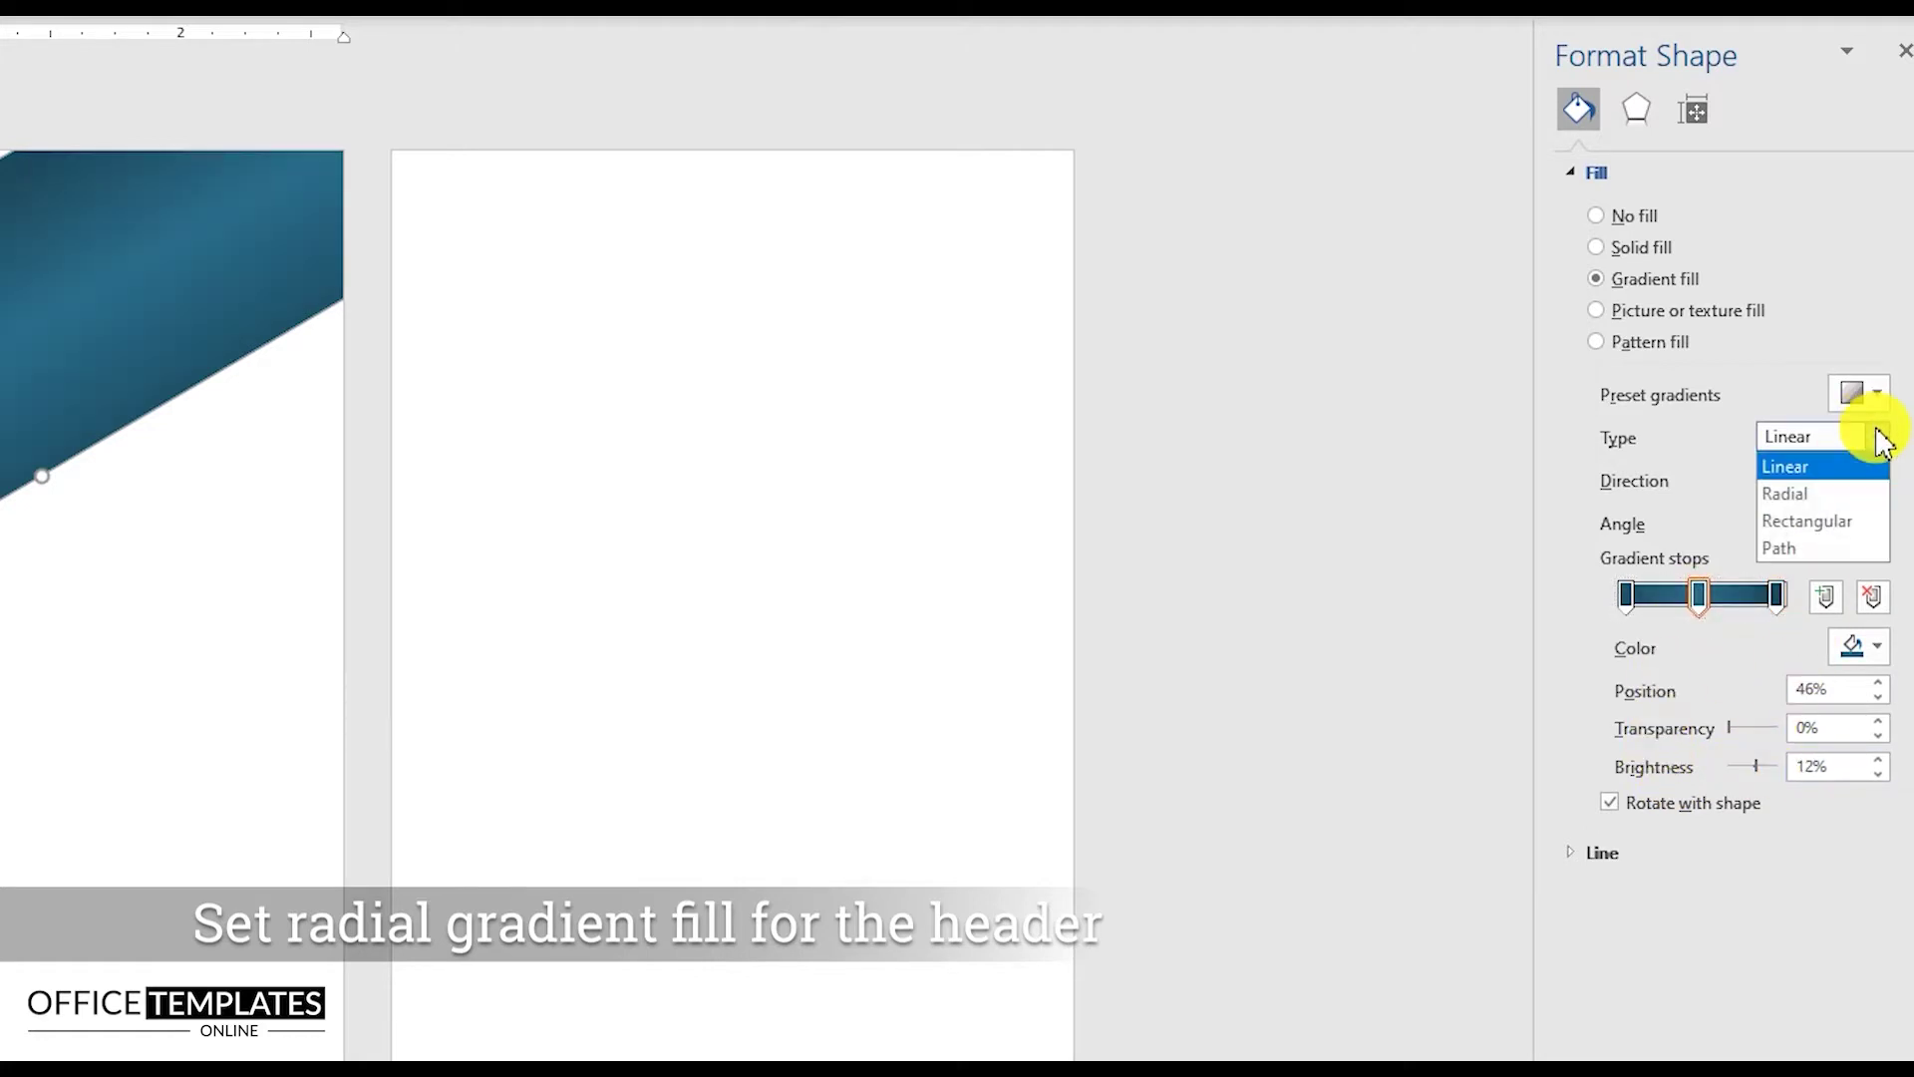
{"action": "left_click", "coordinate": [1838, 493]}
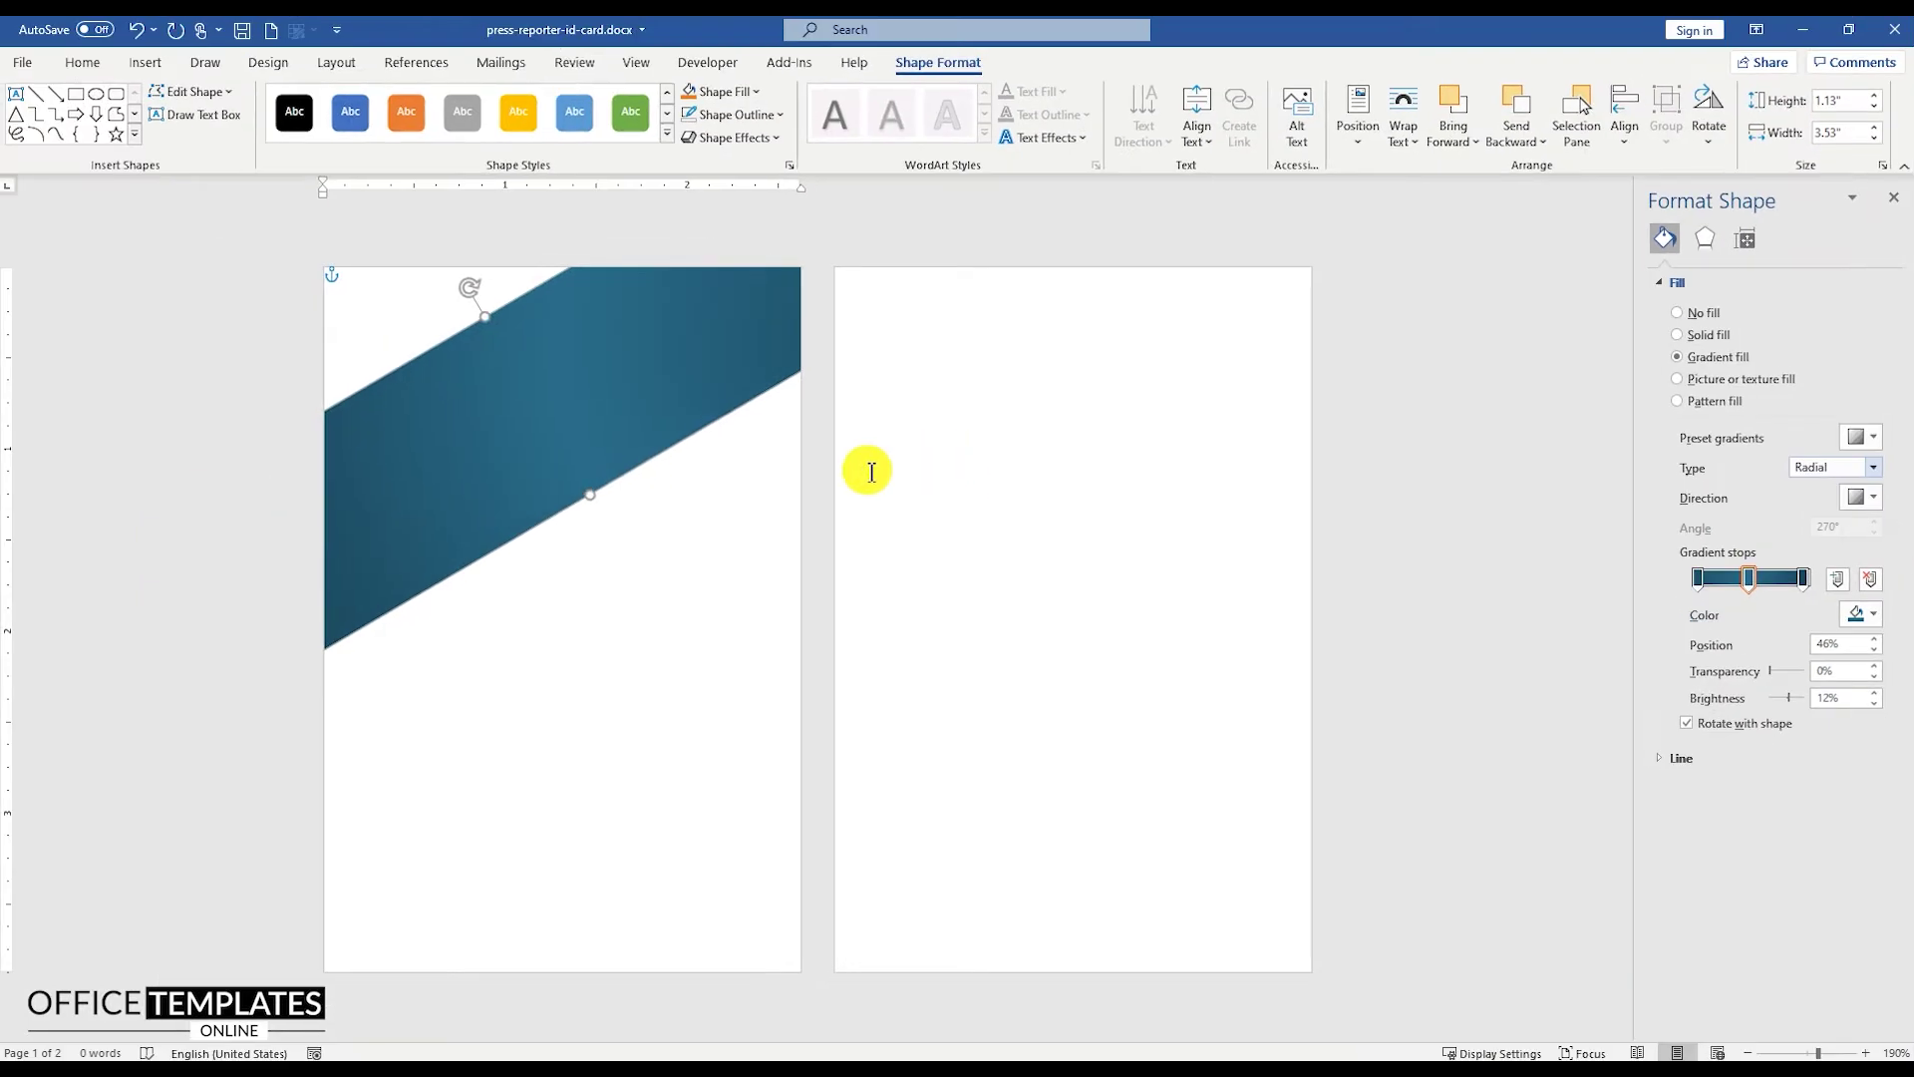
{"action": "left_click", "coordinate": [870, 471]}
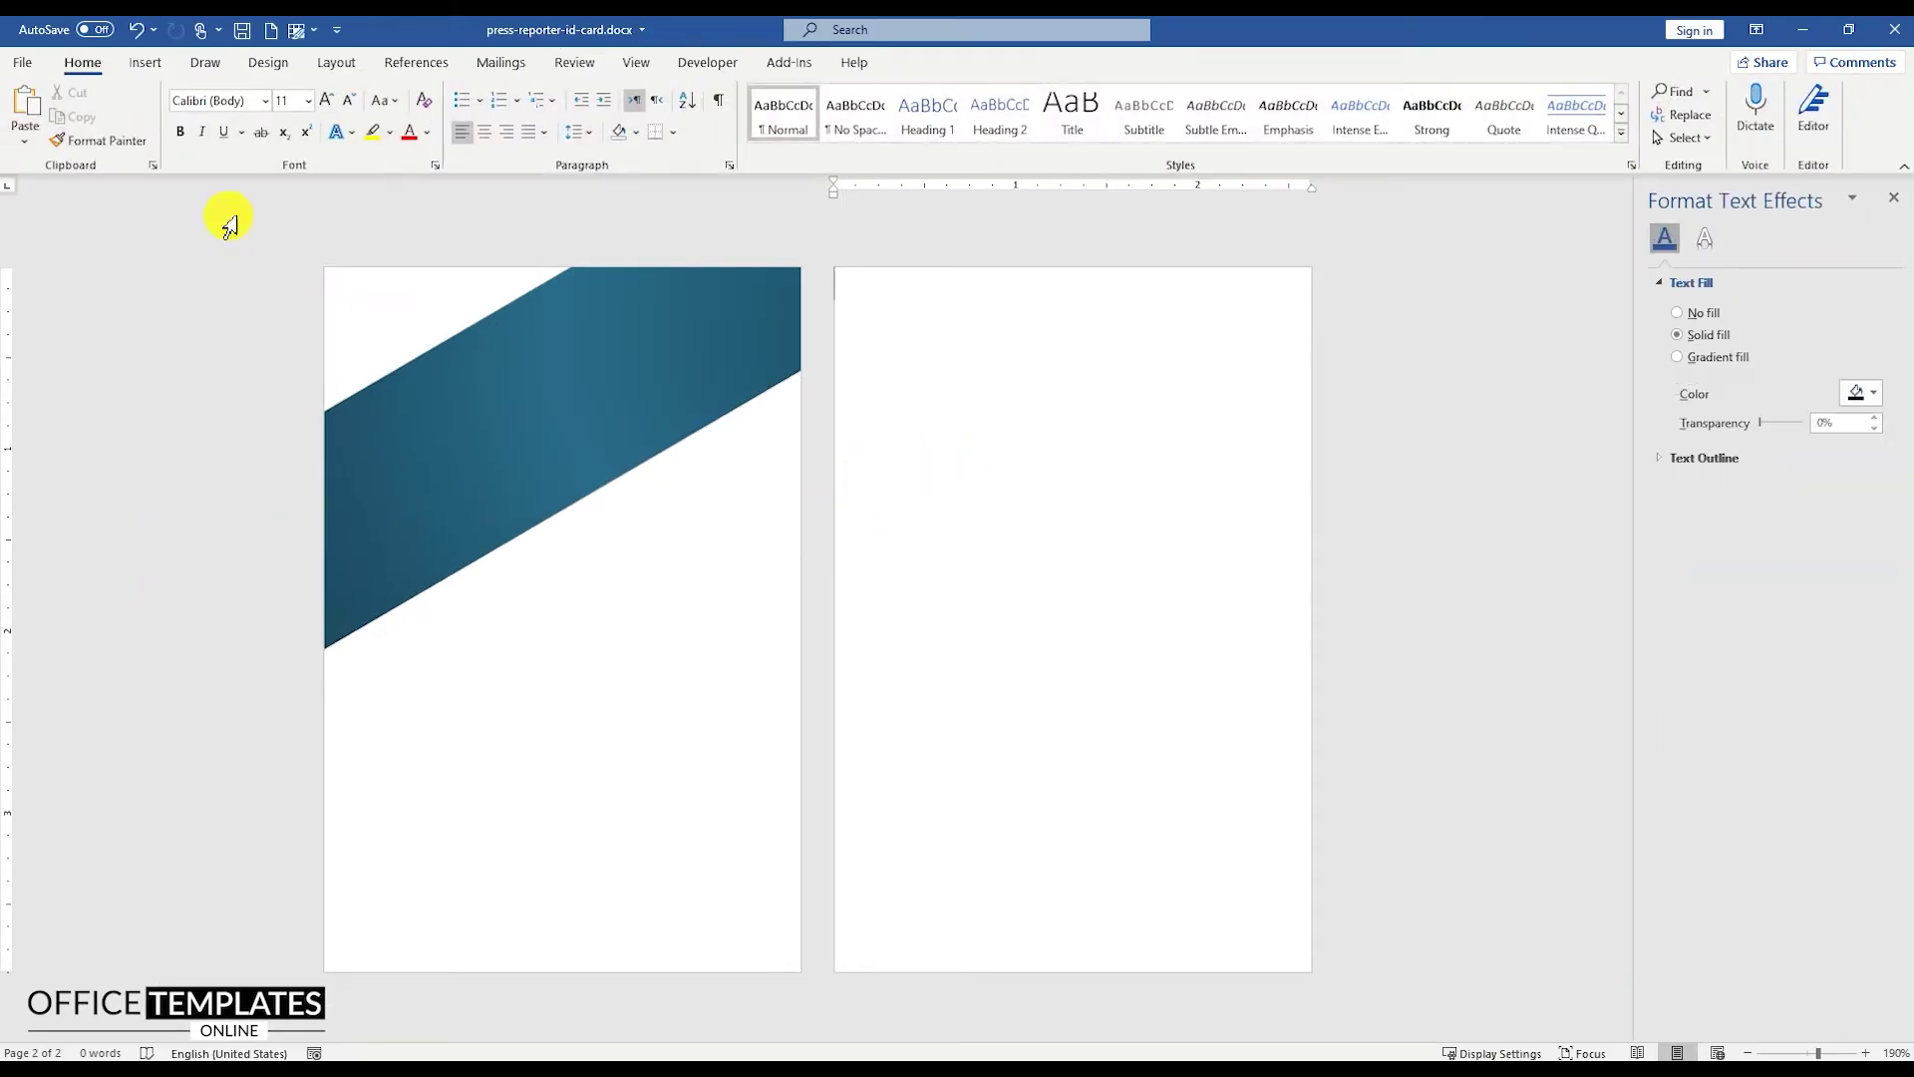
Draw a 1-inch square rectangle over the banner for the photo.
{"action": "left_click", "coordinate": [144, 62]}
{"action": "left_click", "coordinate": [270, 115]}
{"action": "left_click", "coordinate": [325, 197]}
{"action": "left_click_drag", "start_coordinate": [472, 431], "coordinate": [669, 626]}
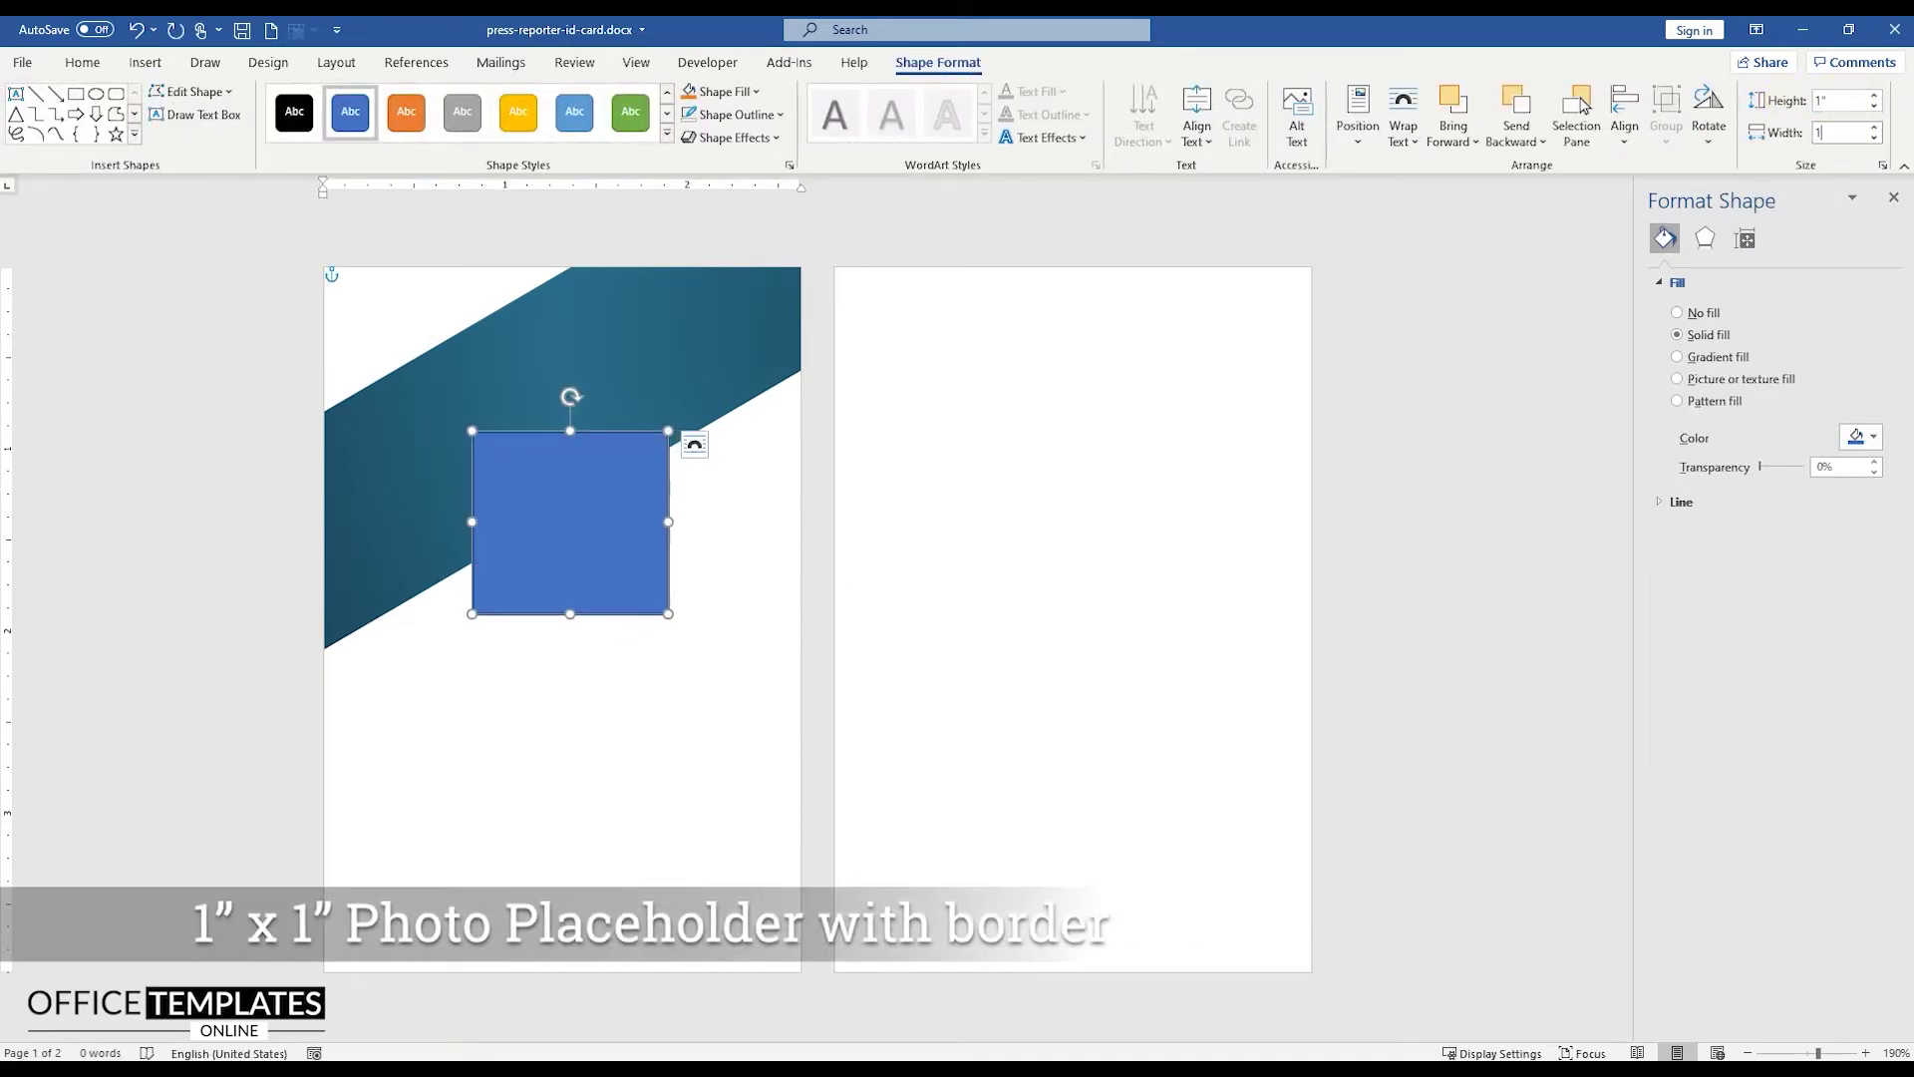
Fill the square light grey with a white 3 pt border.
{"action": "right_click", "coordinate": [575, 481]}
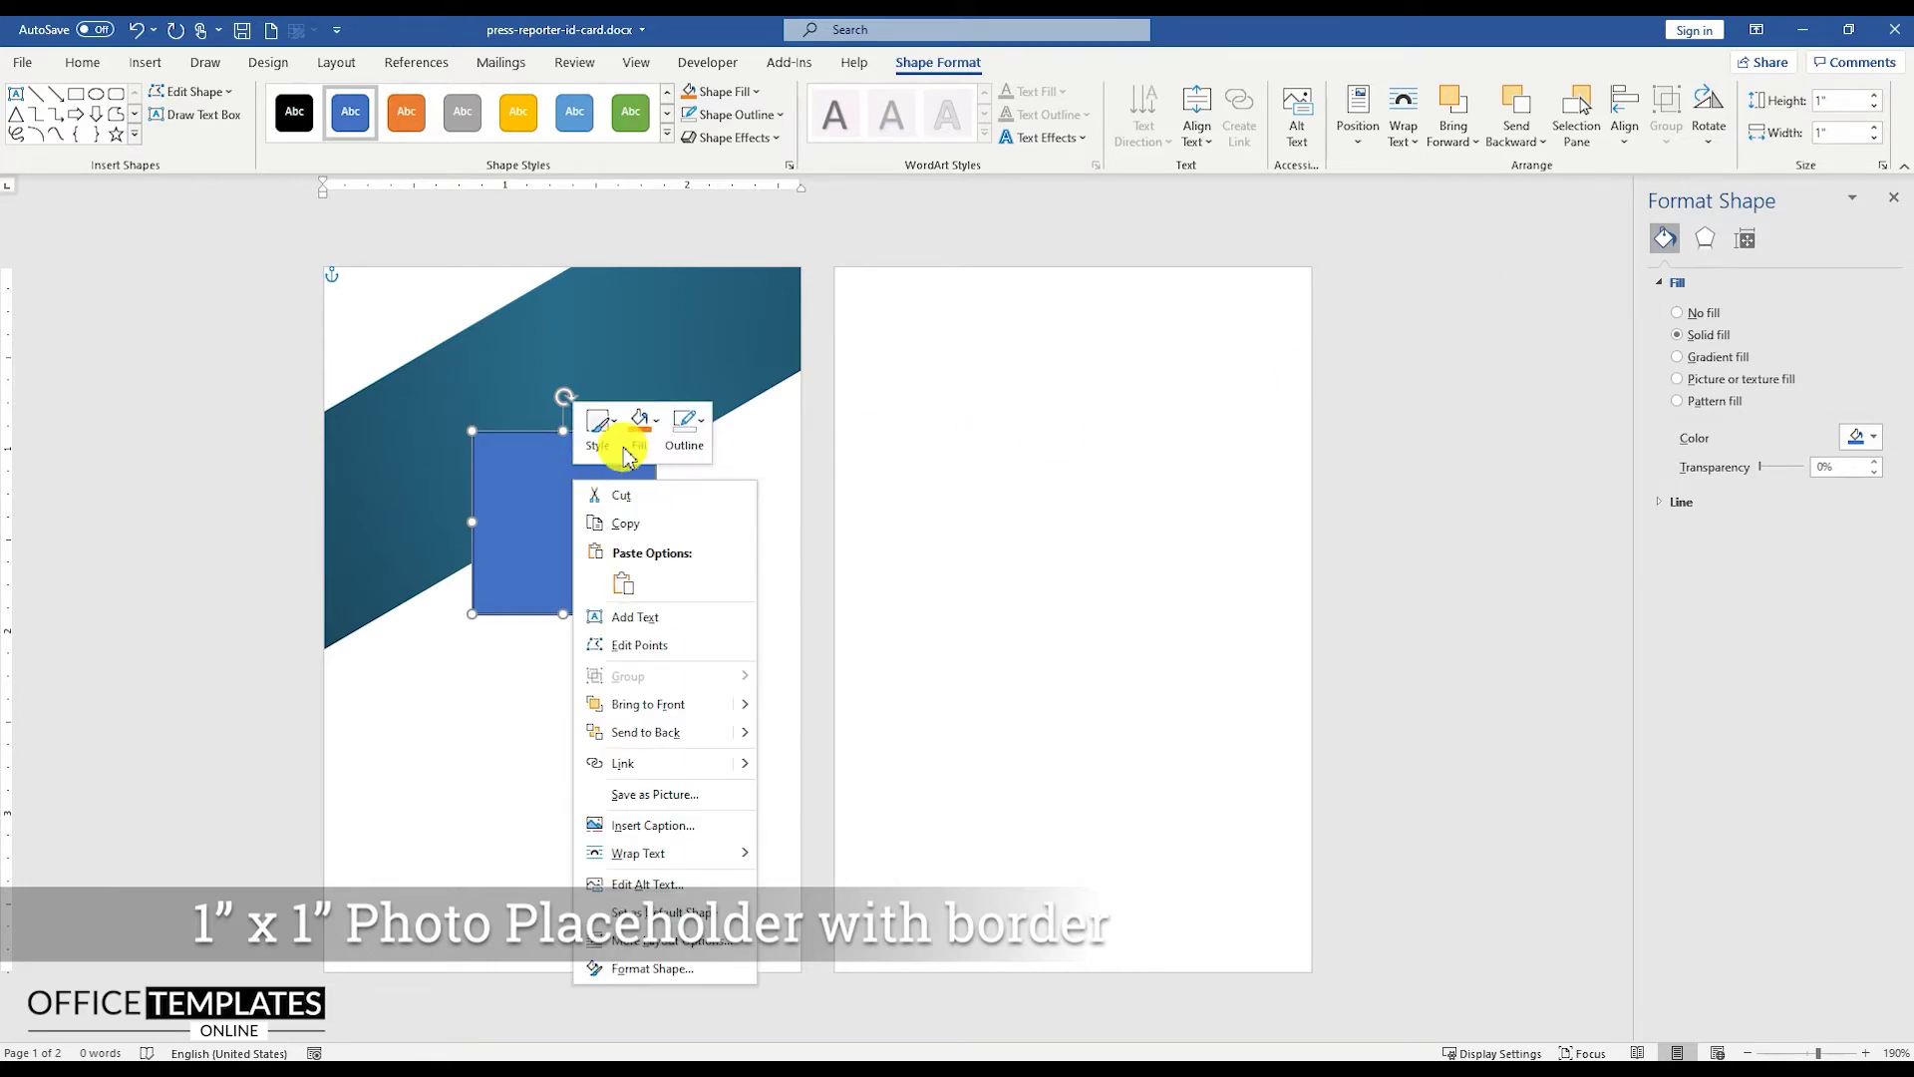
{"action": "left_click", "coordinate": [639, 420]}
{"action": "left_click", "coordinate": [629, 545]}
{"action": "left_click", "coordinate": [686, 456]}
{"action": "left_click", "coordinate": [671, 525]}
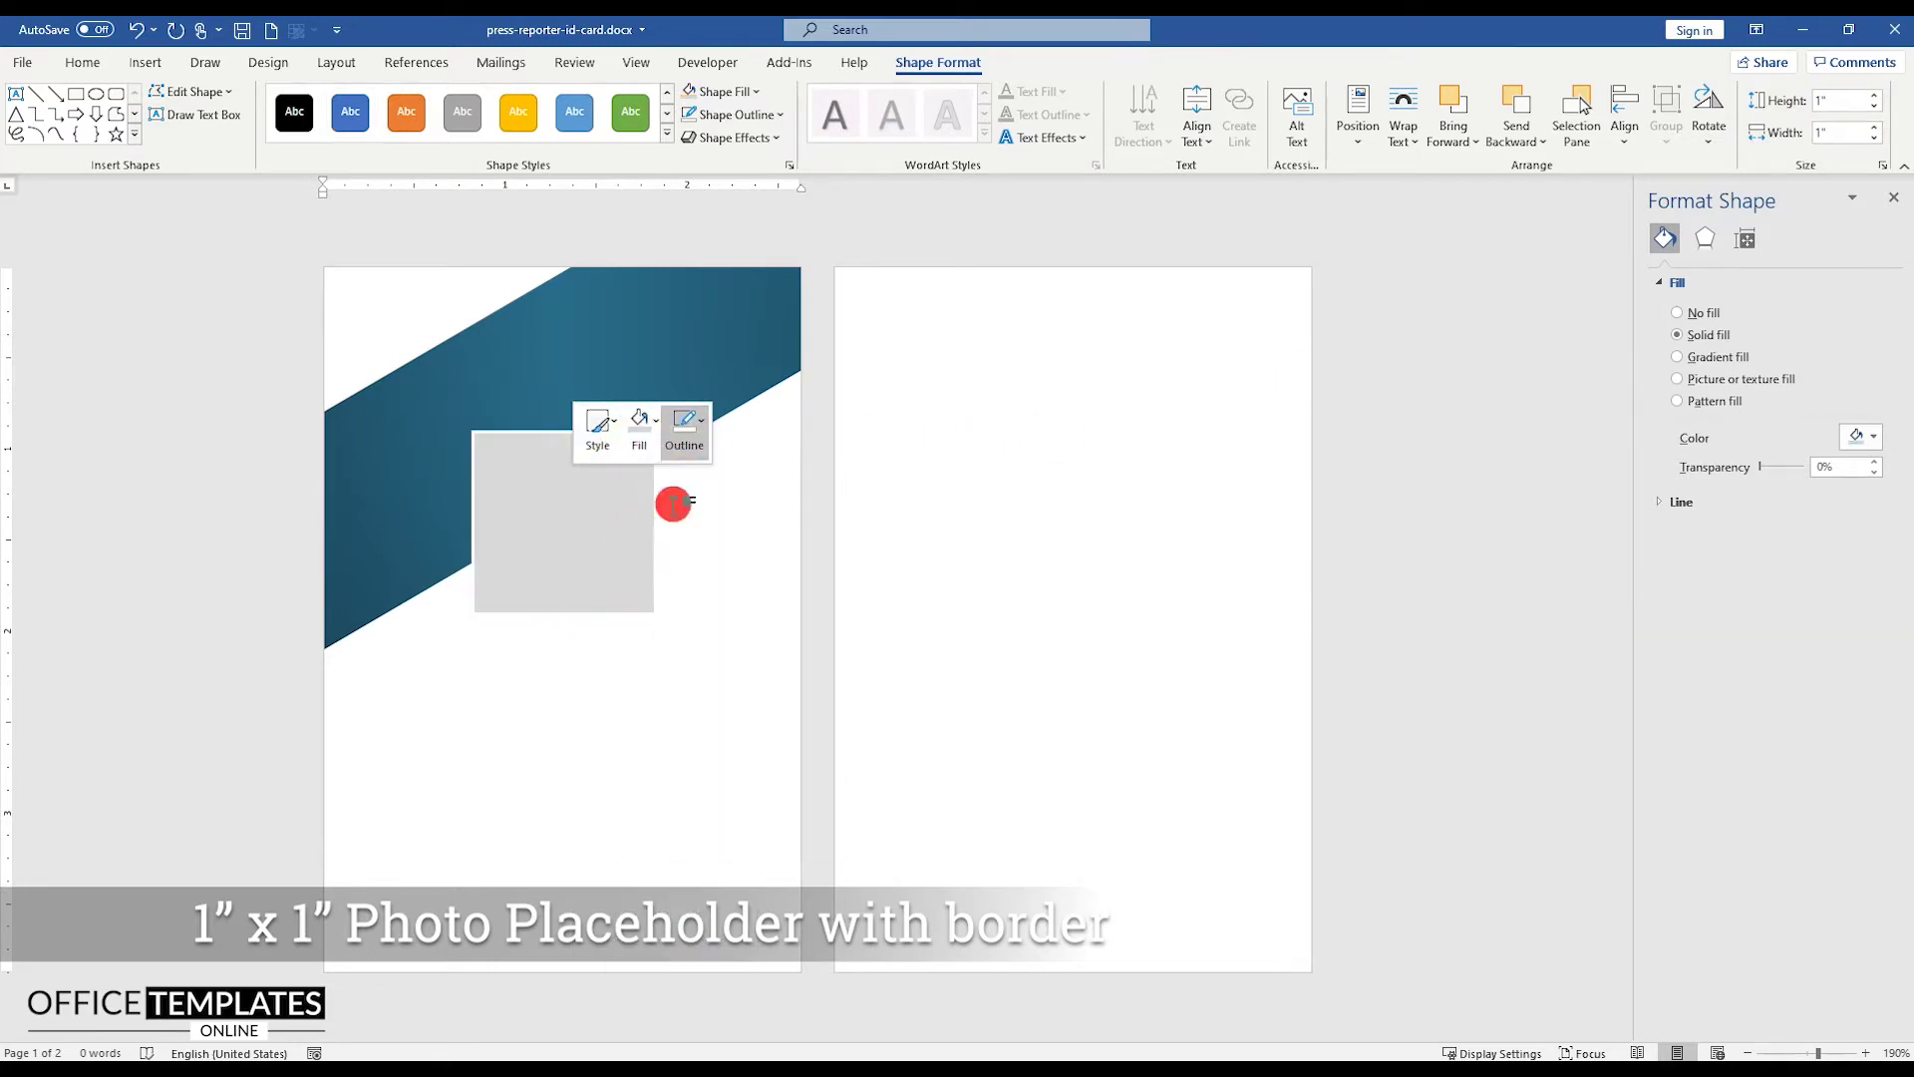
{"action": "left_click", "coordinate": [1660, 504]}
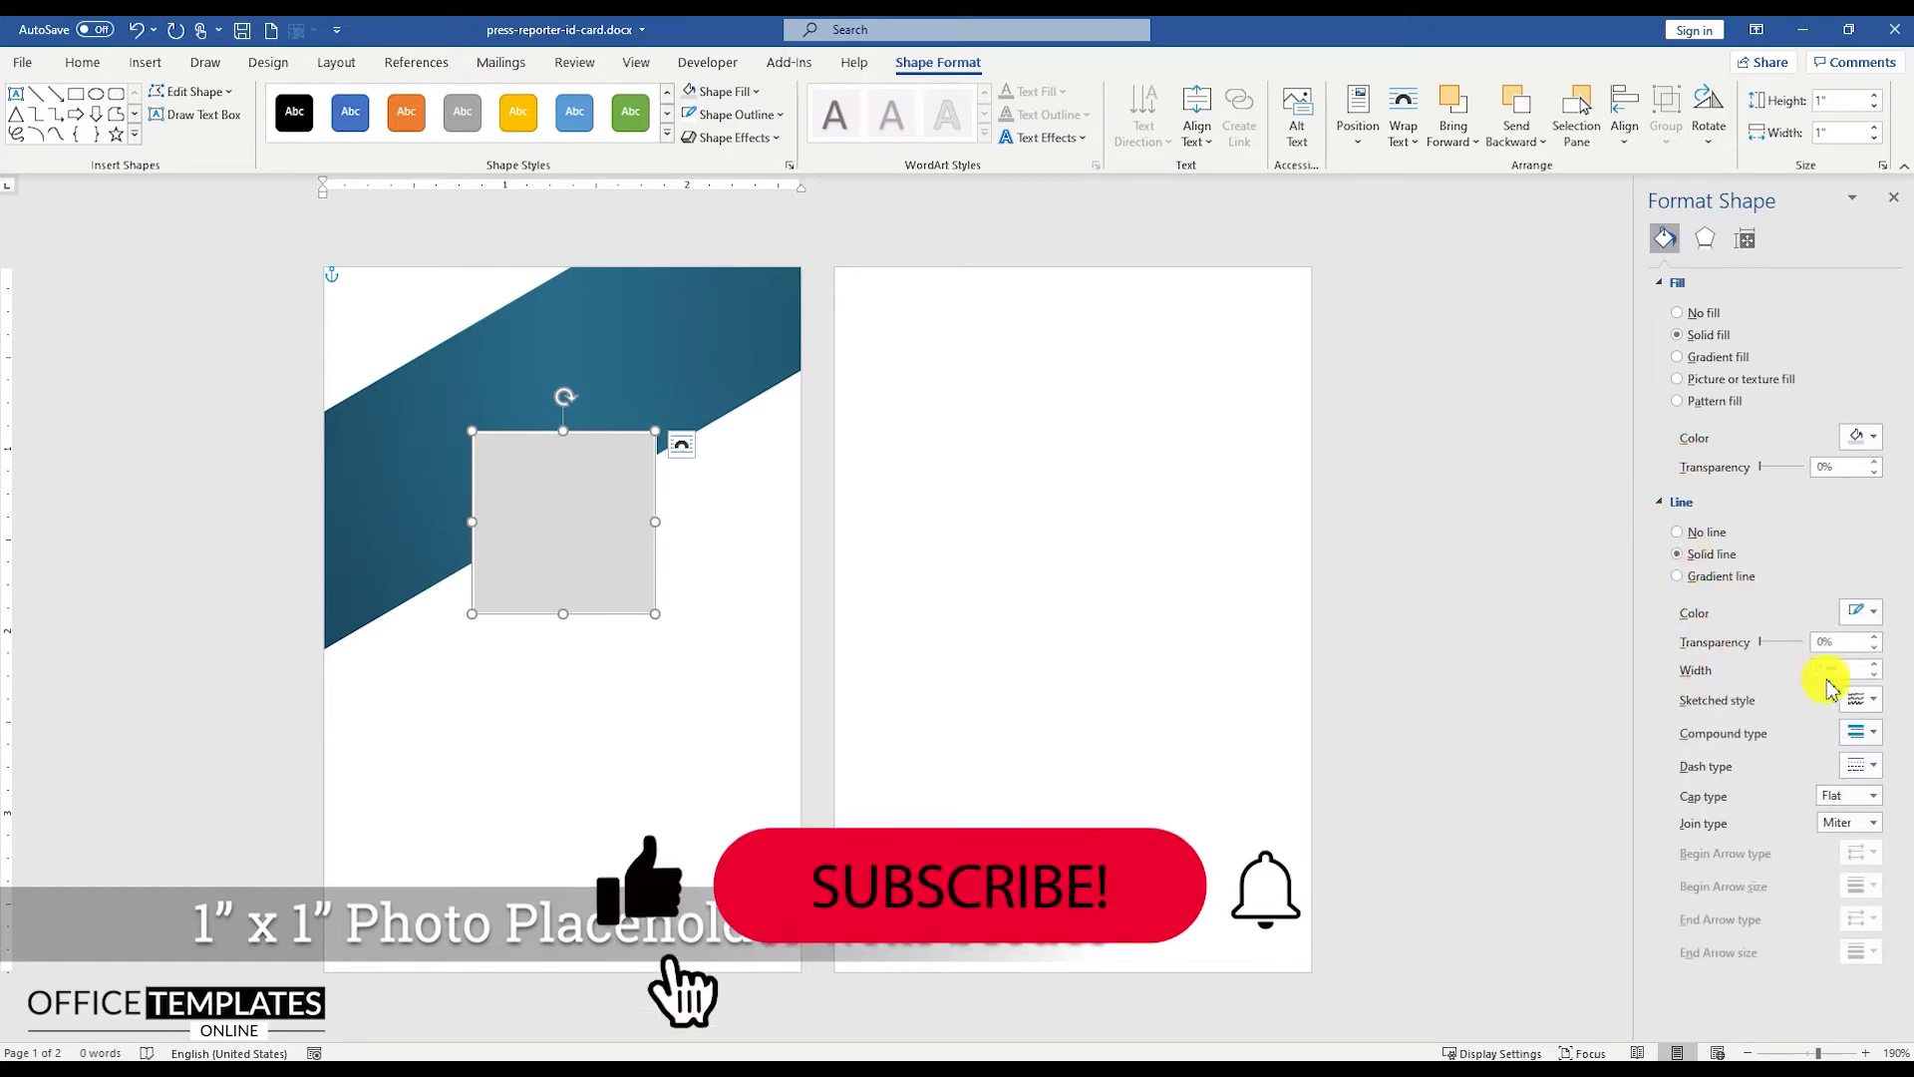
{"action": "left_click", "coordinate": [1835, 669]}
{"action": "type", "text": "3"}
{"action": "key", "text": "Return"}
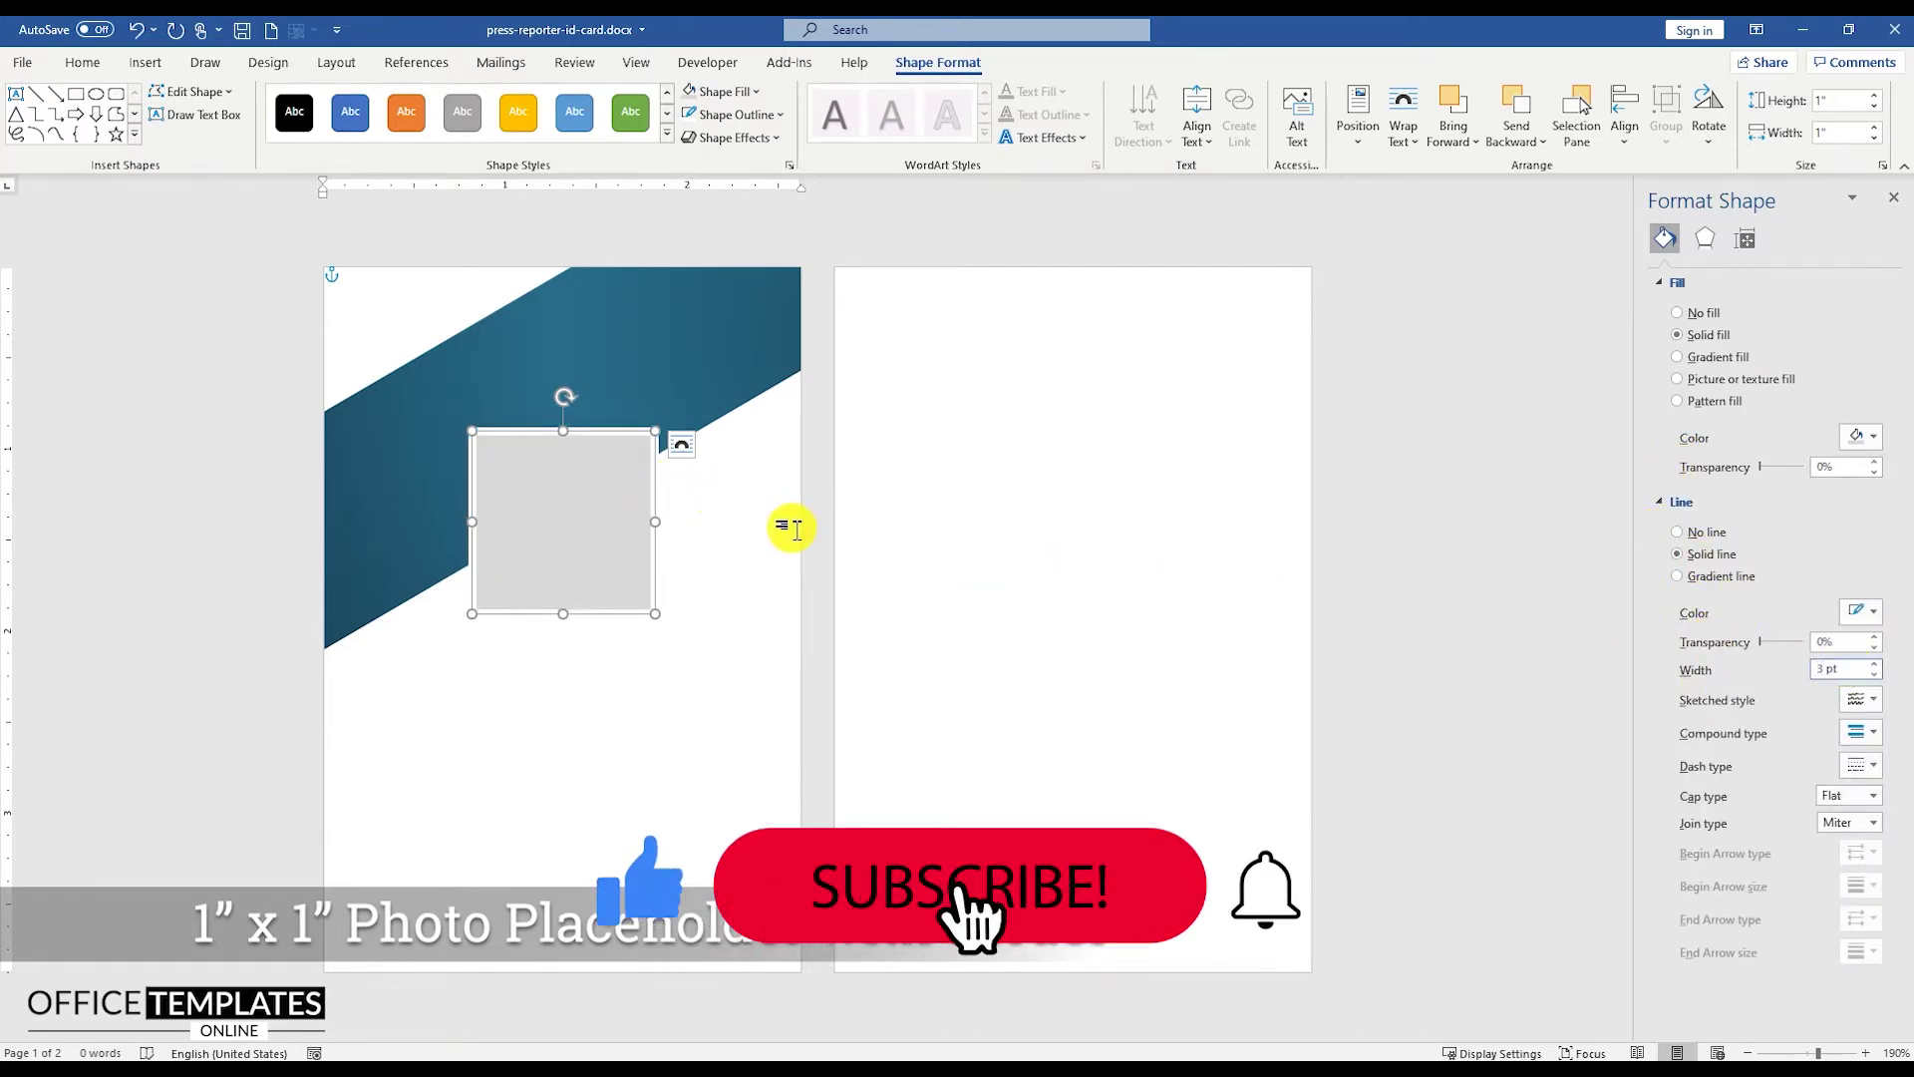
{"action": "left_click", "coordinate": [788, 528]}
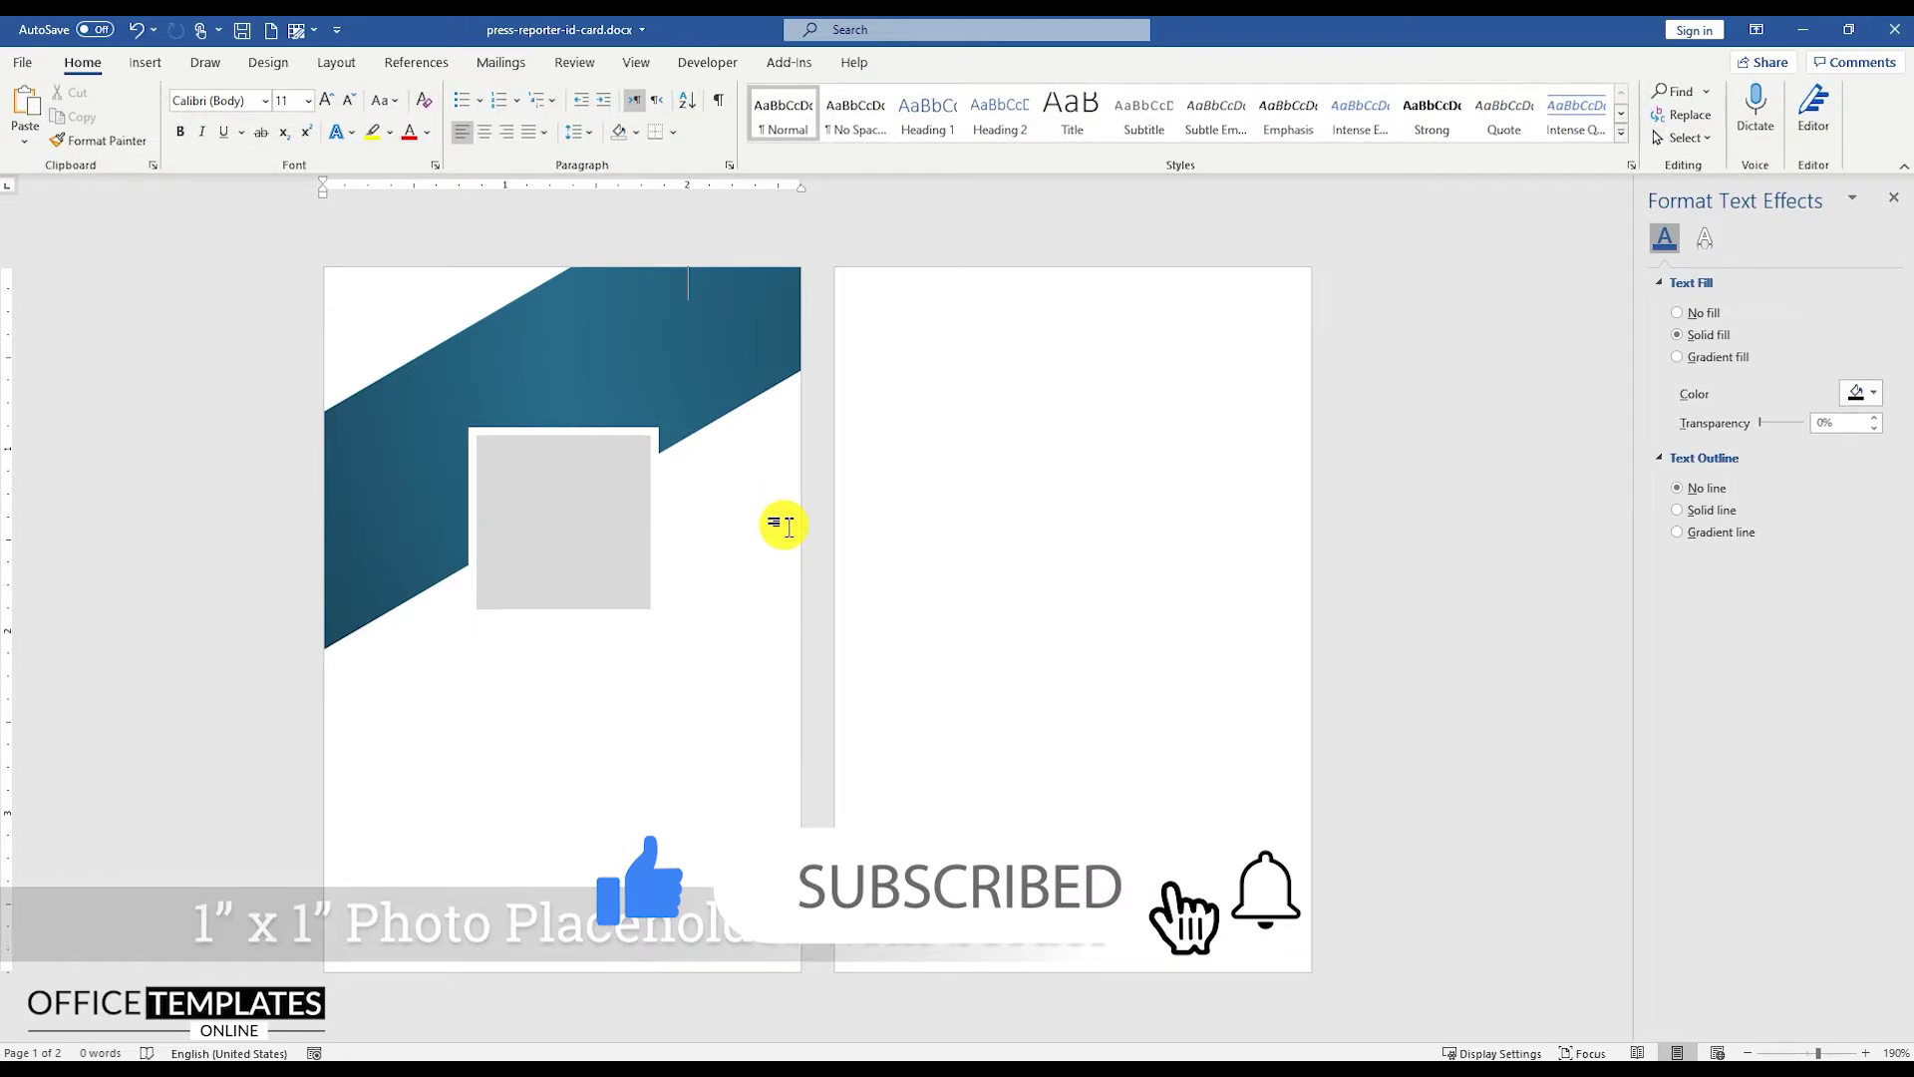
Insert businessman.svg from this device and set its wrapping to In Front of Text.
{"action": "left_click", "coordinate": [146, 65]}
{"action": "left_click", "coordinate": [222, 110]}
{"action": "left_click", "coordinate": [264, 168]}
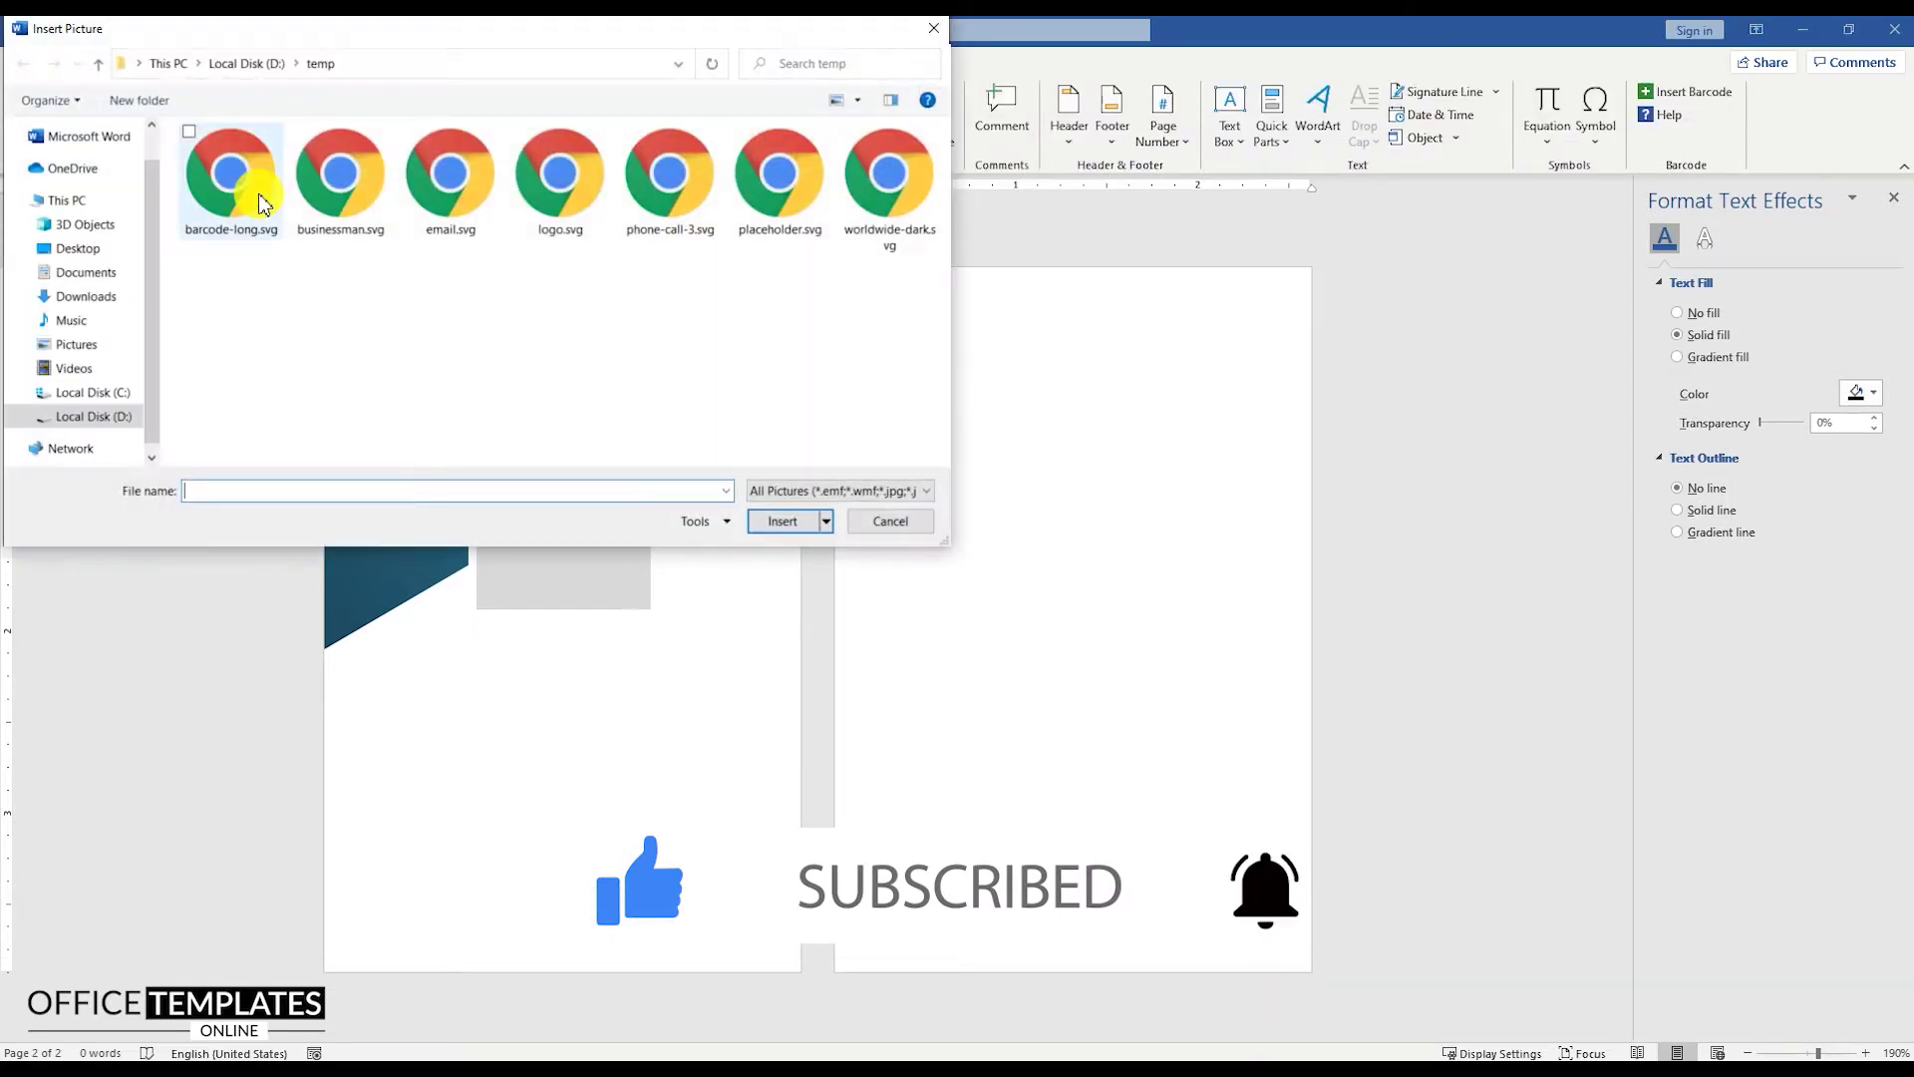
{"action": "double_click", "coordinate": [354, 184]}
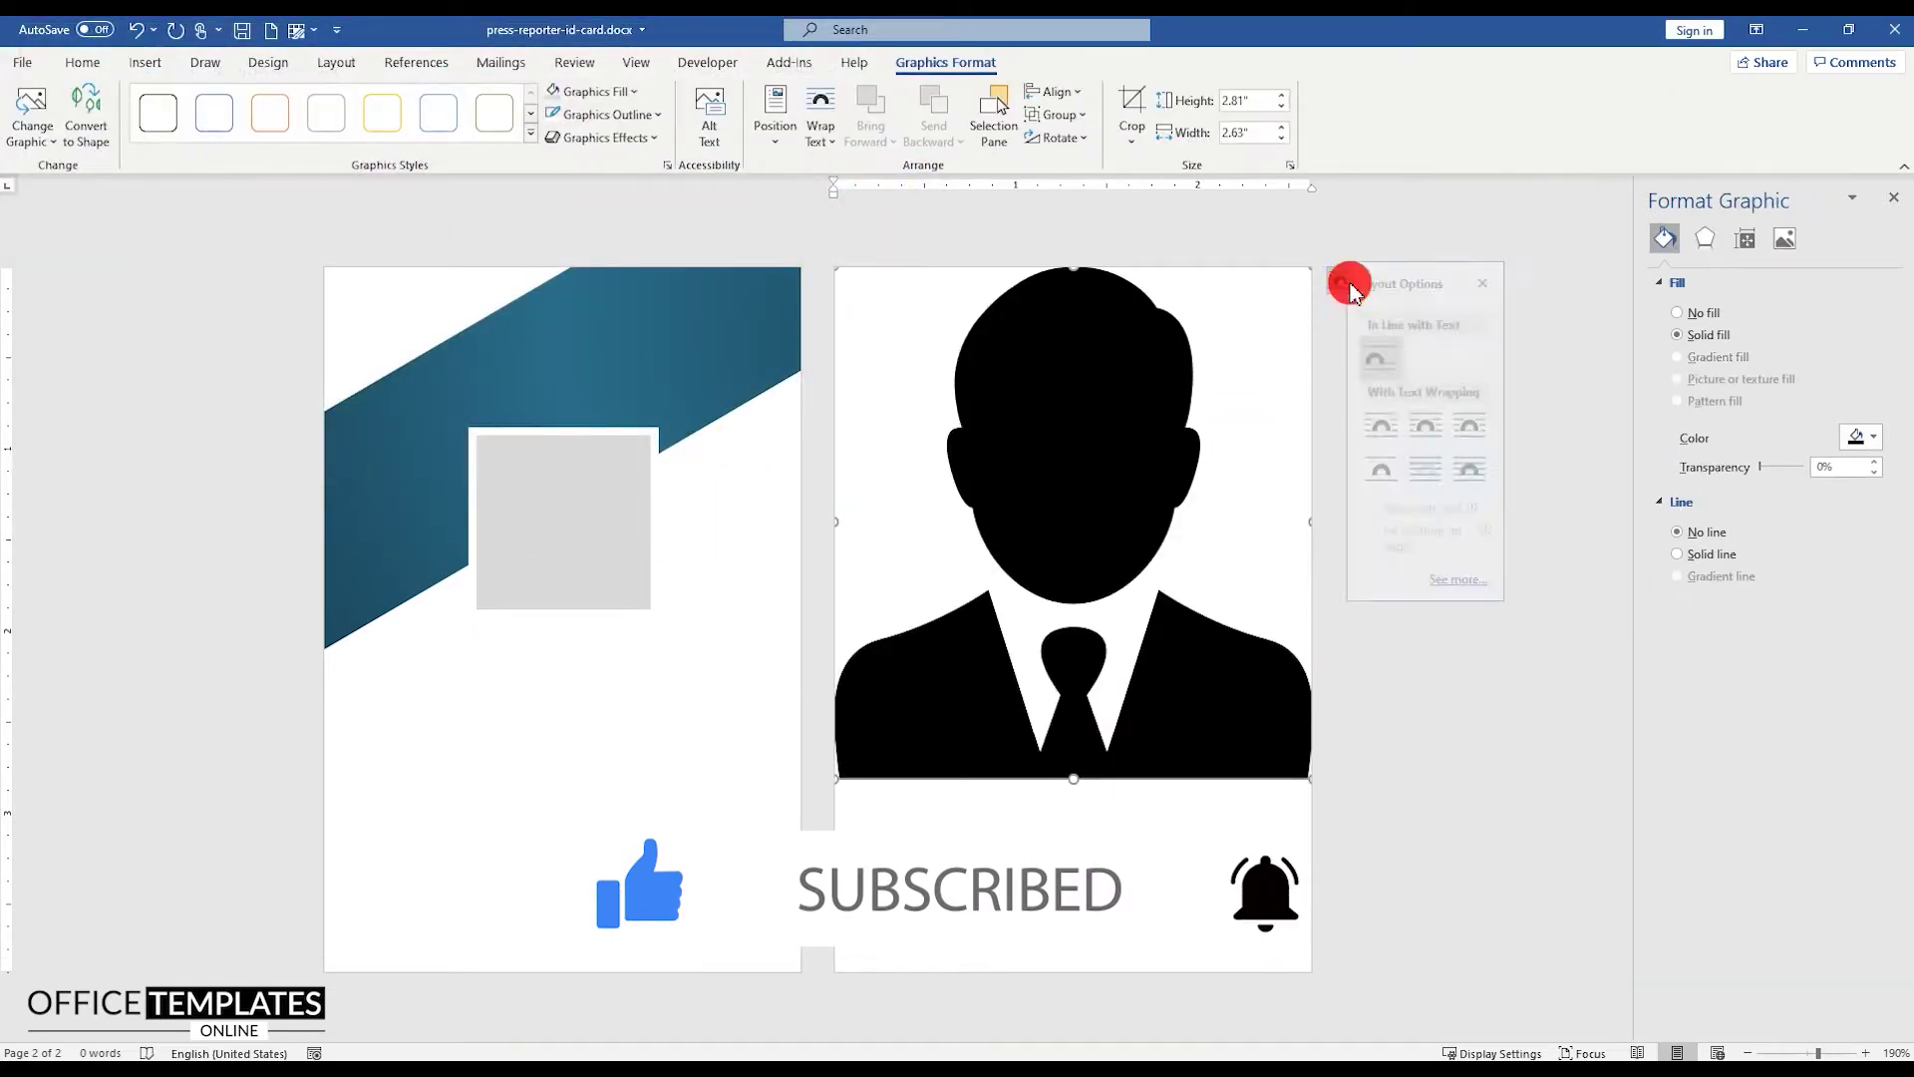
{"action": "left_click", "coordinate": [1349, 286]}
{"action": "left_click", "coordinate": [1466, 470]}
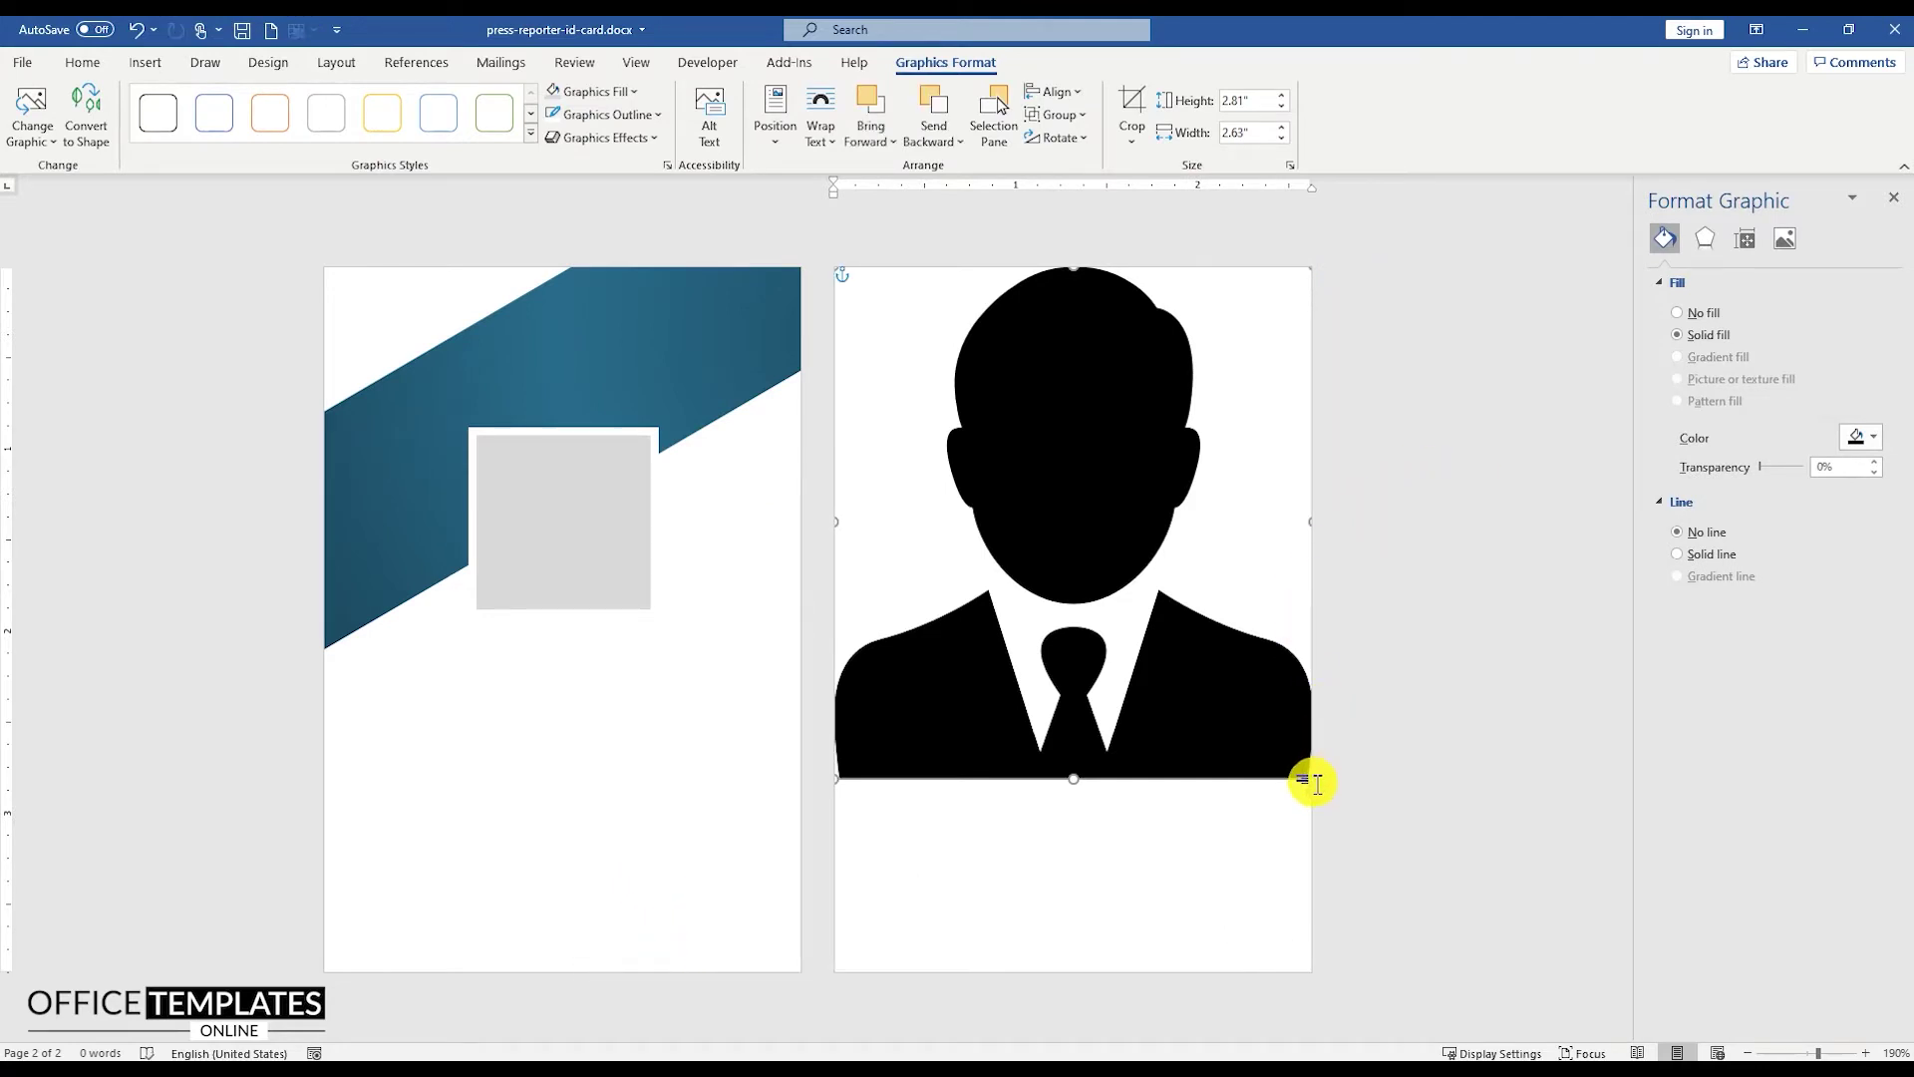
Resize the silhouette and move it so it fills the grey photo box.
{"action": "left_click_drag", "start_coordinate": [1310, 776], "coordinate": [966, 410]}
{"action": "left_click_drag", "start_coordinate": [906, 333], "coordinate": [566, 533]}
{"action": "left_click", "coordinate": [608, 478]}
{"action": "scroll", "coordinate": [589, 488], "scroll_direction": "up", "scroll_amount": 5, "text": "ctrl"}
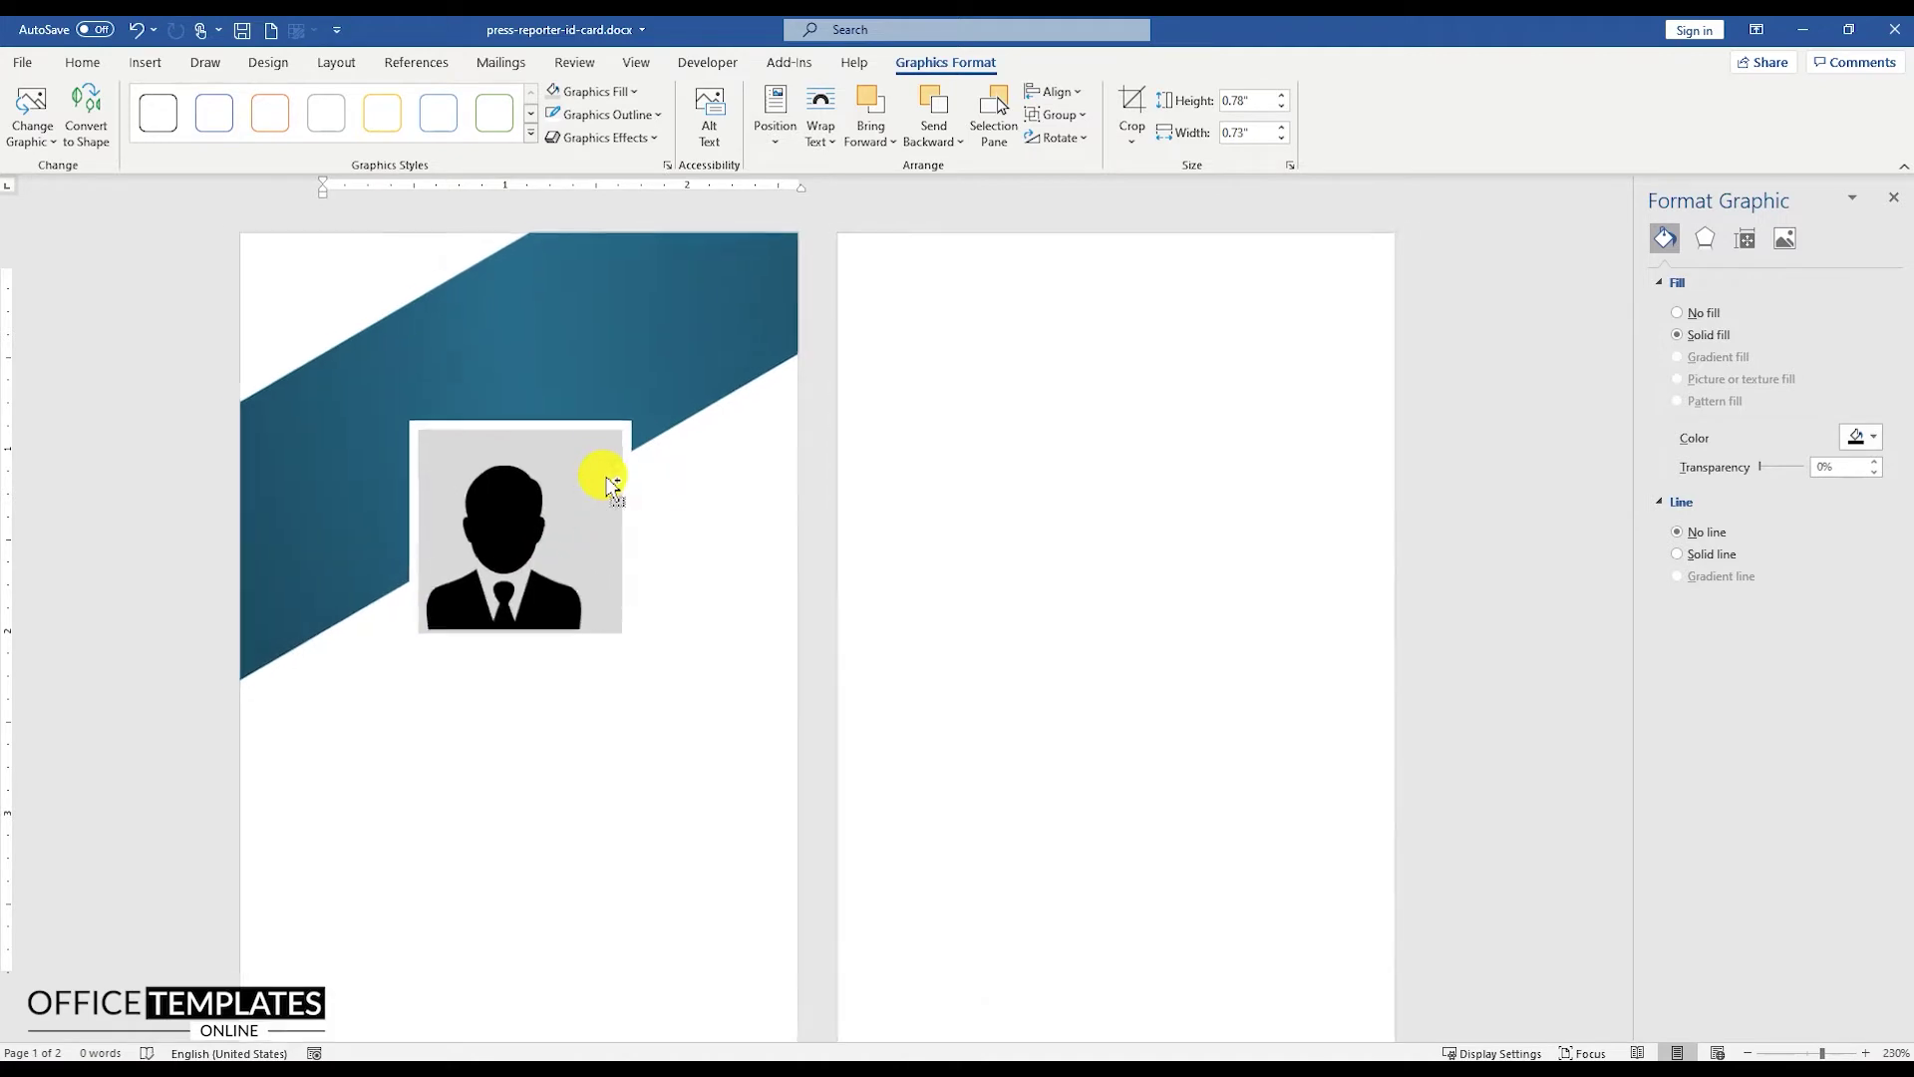
{"action": "scroll", "coordinate": [568, 503], "scroll_direction": "up", "scroll_amount": 8, "text": "ctrl"}
{"action": "left_click", "coordinate": [521, 530]}
{"action": "scroll", "coordinate": [522, 529], "scroll_direction": "up", "scroll_amount": 4, "text": "ctrl"}
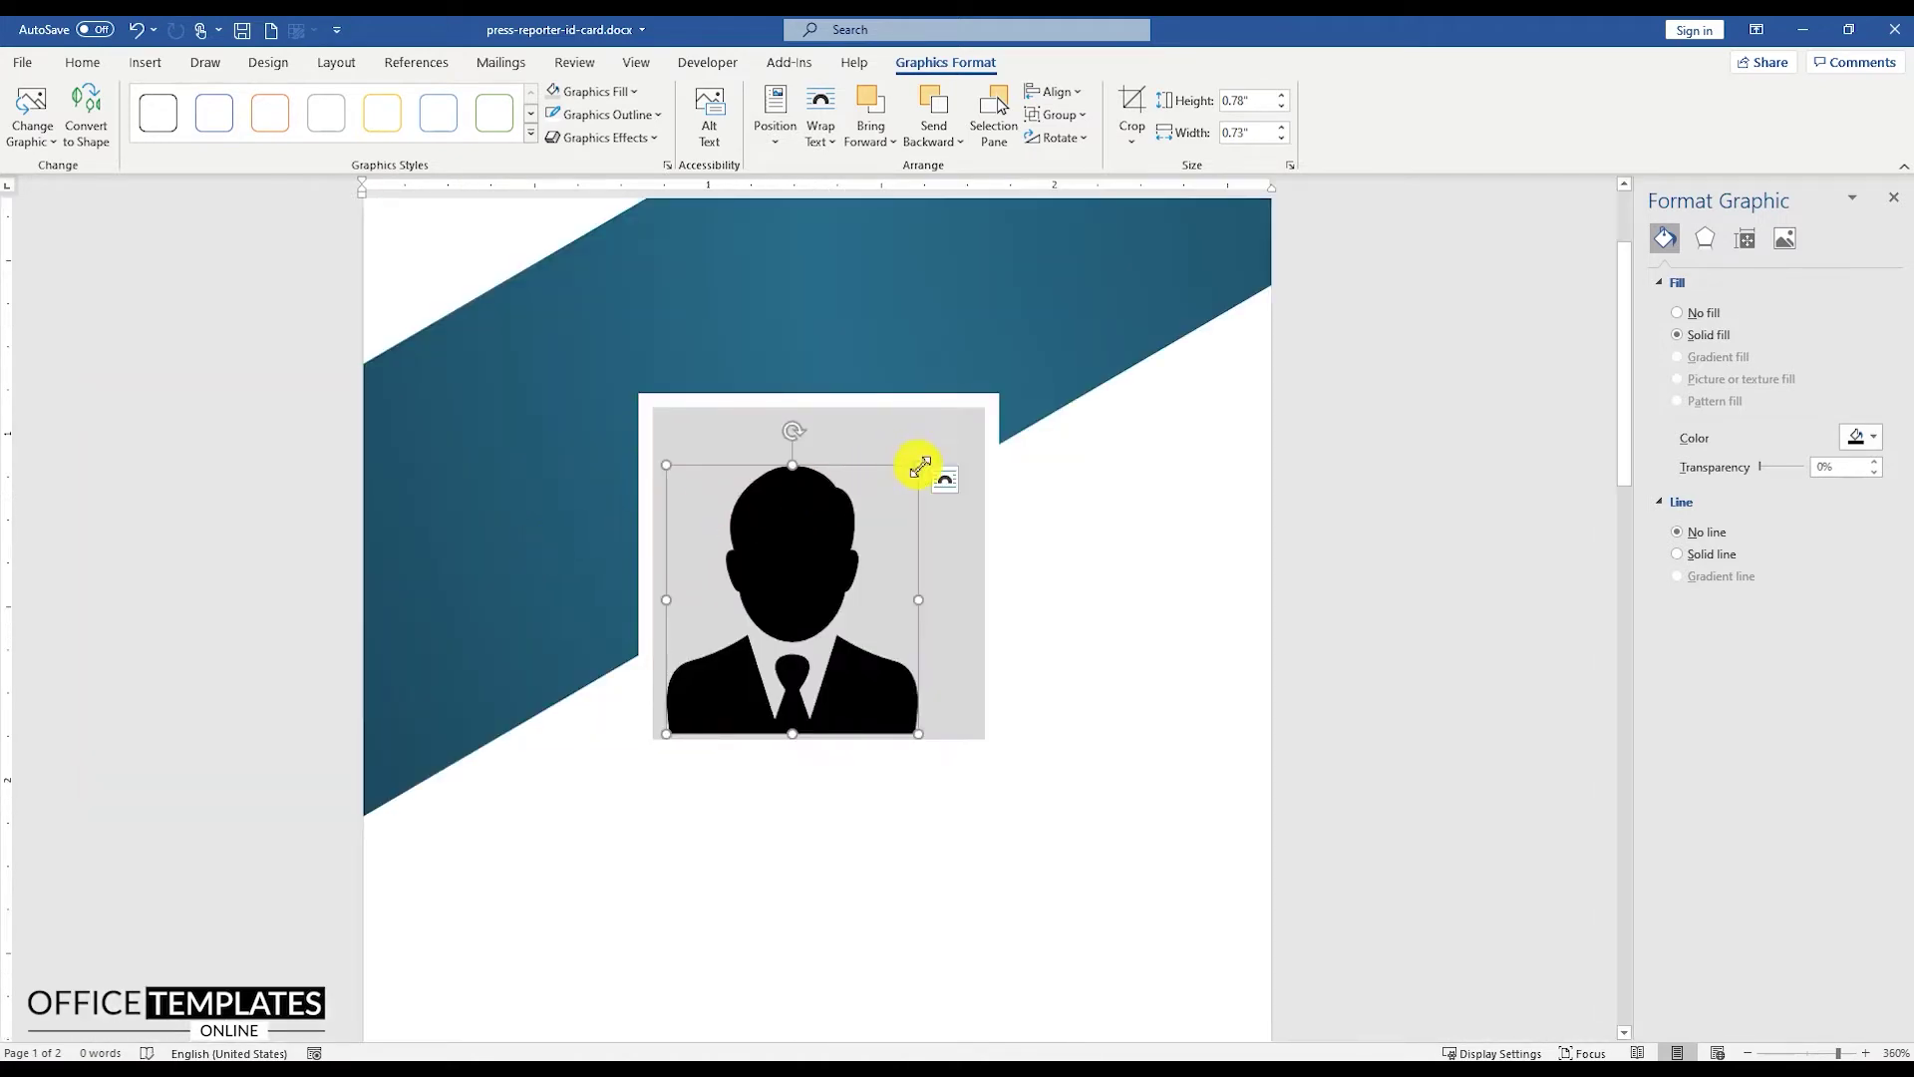
{"action": "left_click_drag", "start_coordinate": [918, 466], "coordinate": [969, 410]}
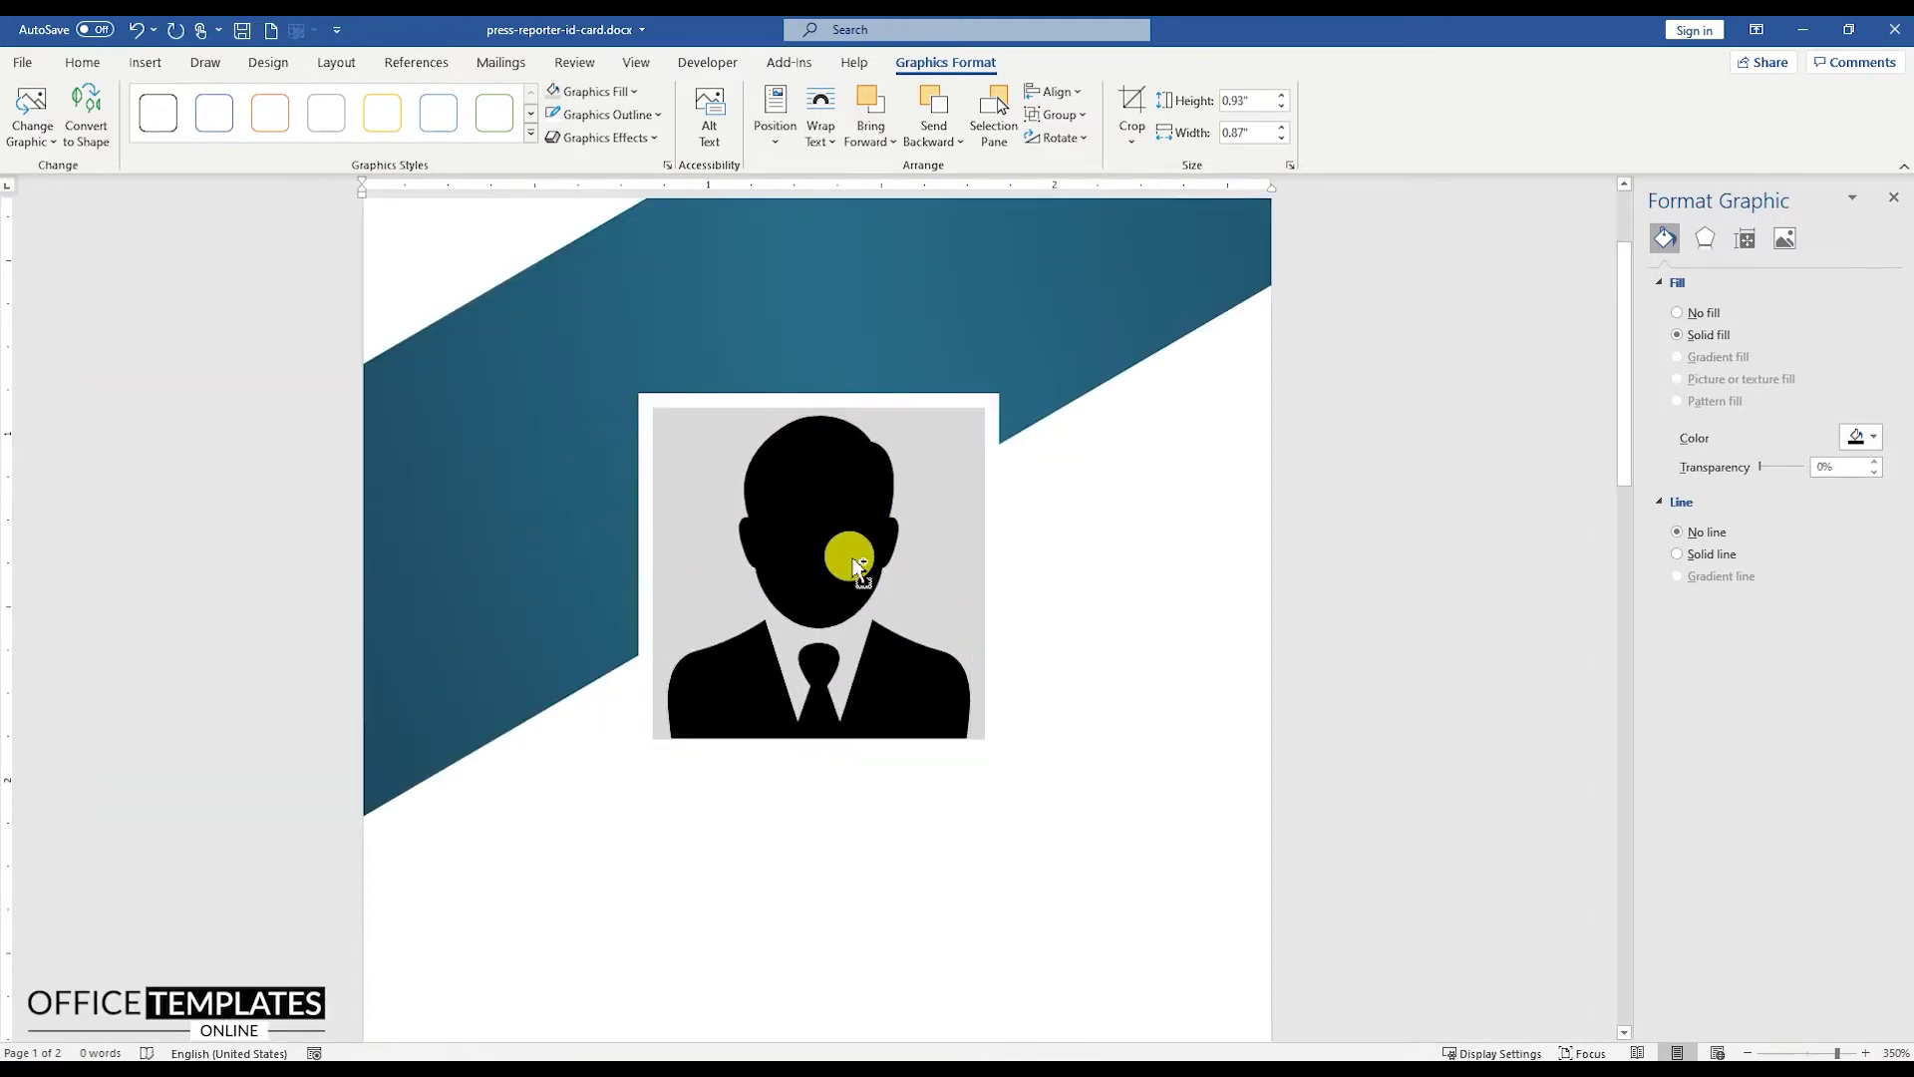
{"action": "scroll", "coordinate": [852, 556], "scroll_direction": "down", "scroll_amount": 12, "text": "ctrl"}
{"action": "scroll", "coordinate": [852, 557], "scroll_direction": "down", "scroll_amount": 2, "text": "ctrl"}
{"action": "left_click", "coordinate": [949, 475]}
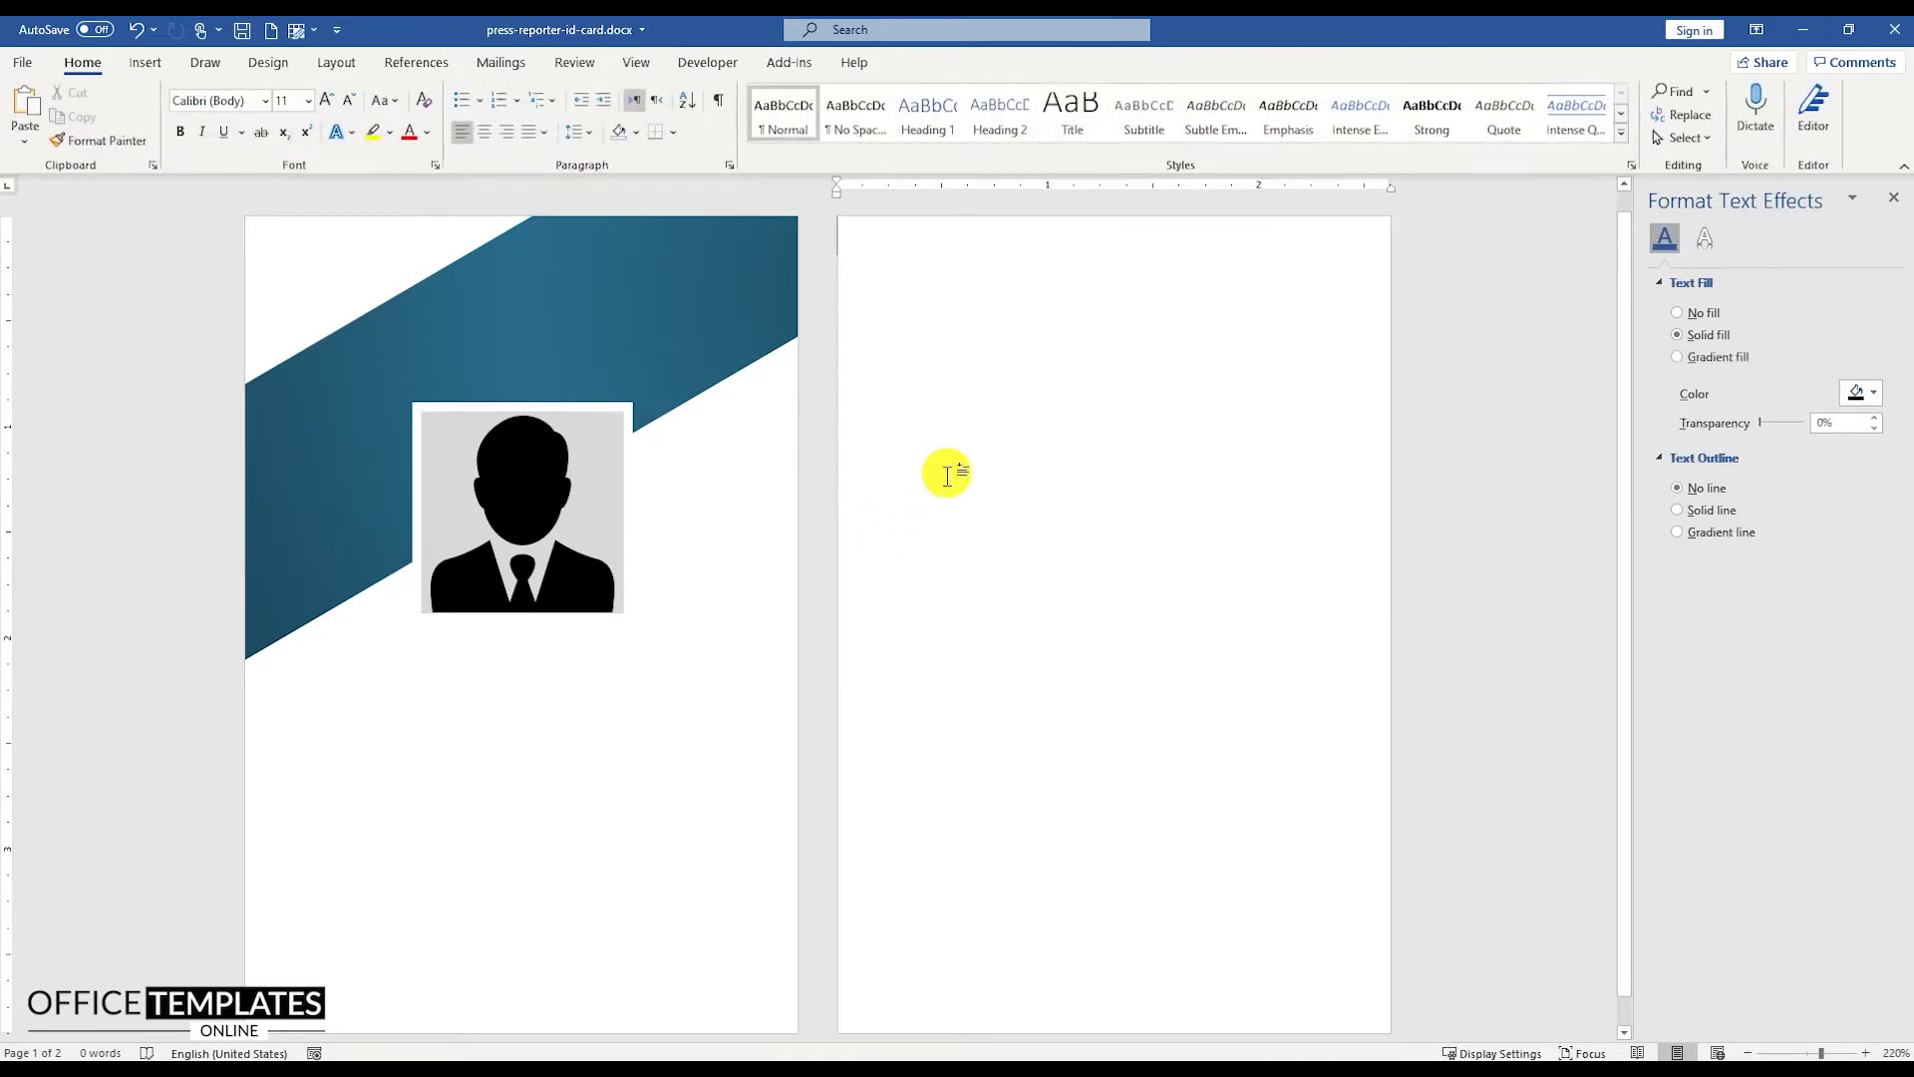
Draw a text box above the photo and type PRESS.
{"action": "left_click", "coordinate": [147, 62]}
{"action": "left_click", "coordinate": [271, 110]}
{"action": "left_click", "coordinate": [278, 196]}
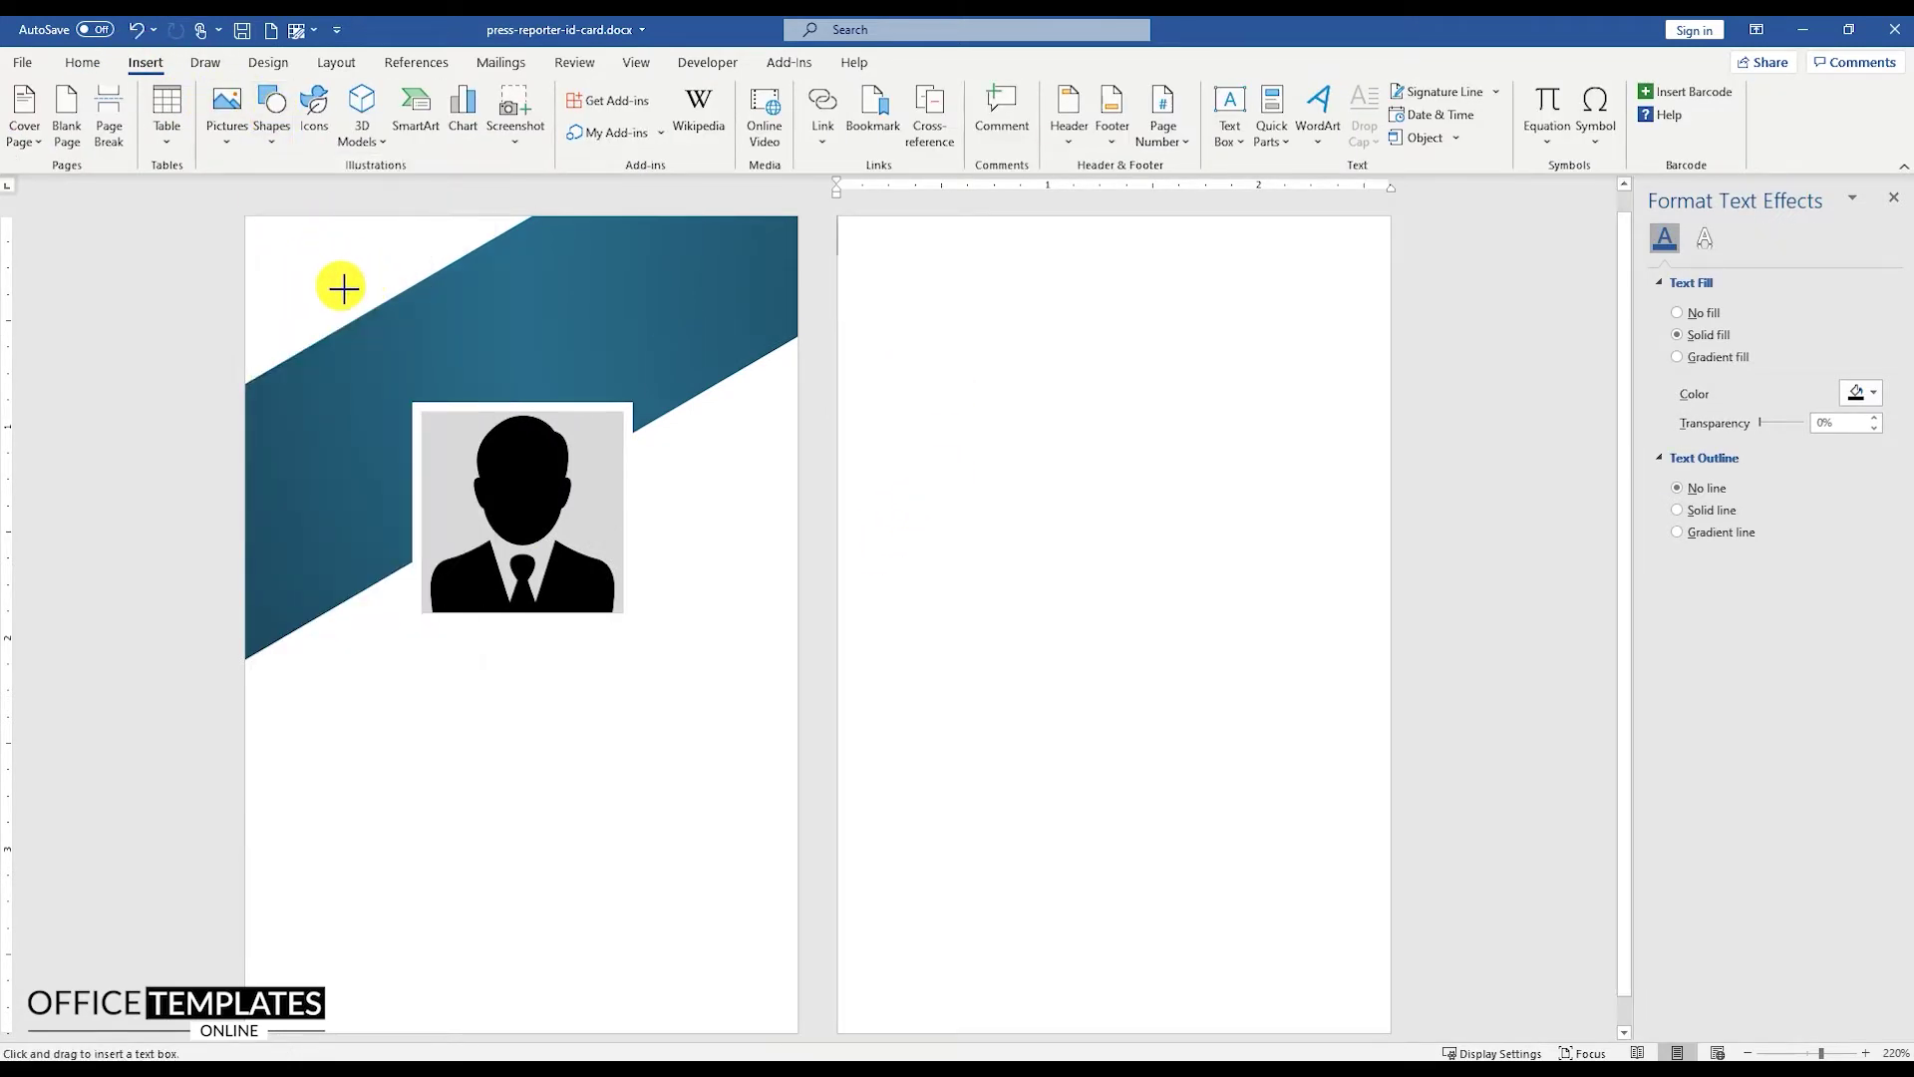
{"action": "left_click_drag", "start_coordinate": [361, 281], "coordinate": [426, 492]}
{"action": "type", "text": "PRESS"}
Make PRESS 40 pt and bold.
{"action": "triple_click", "coordinate": [449, 342]}
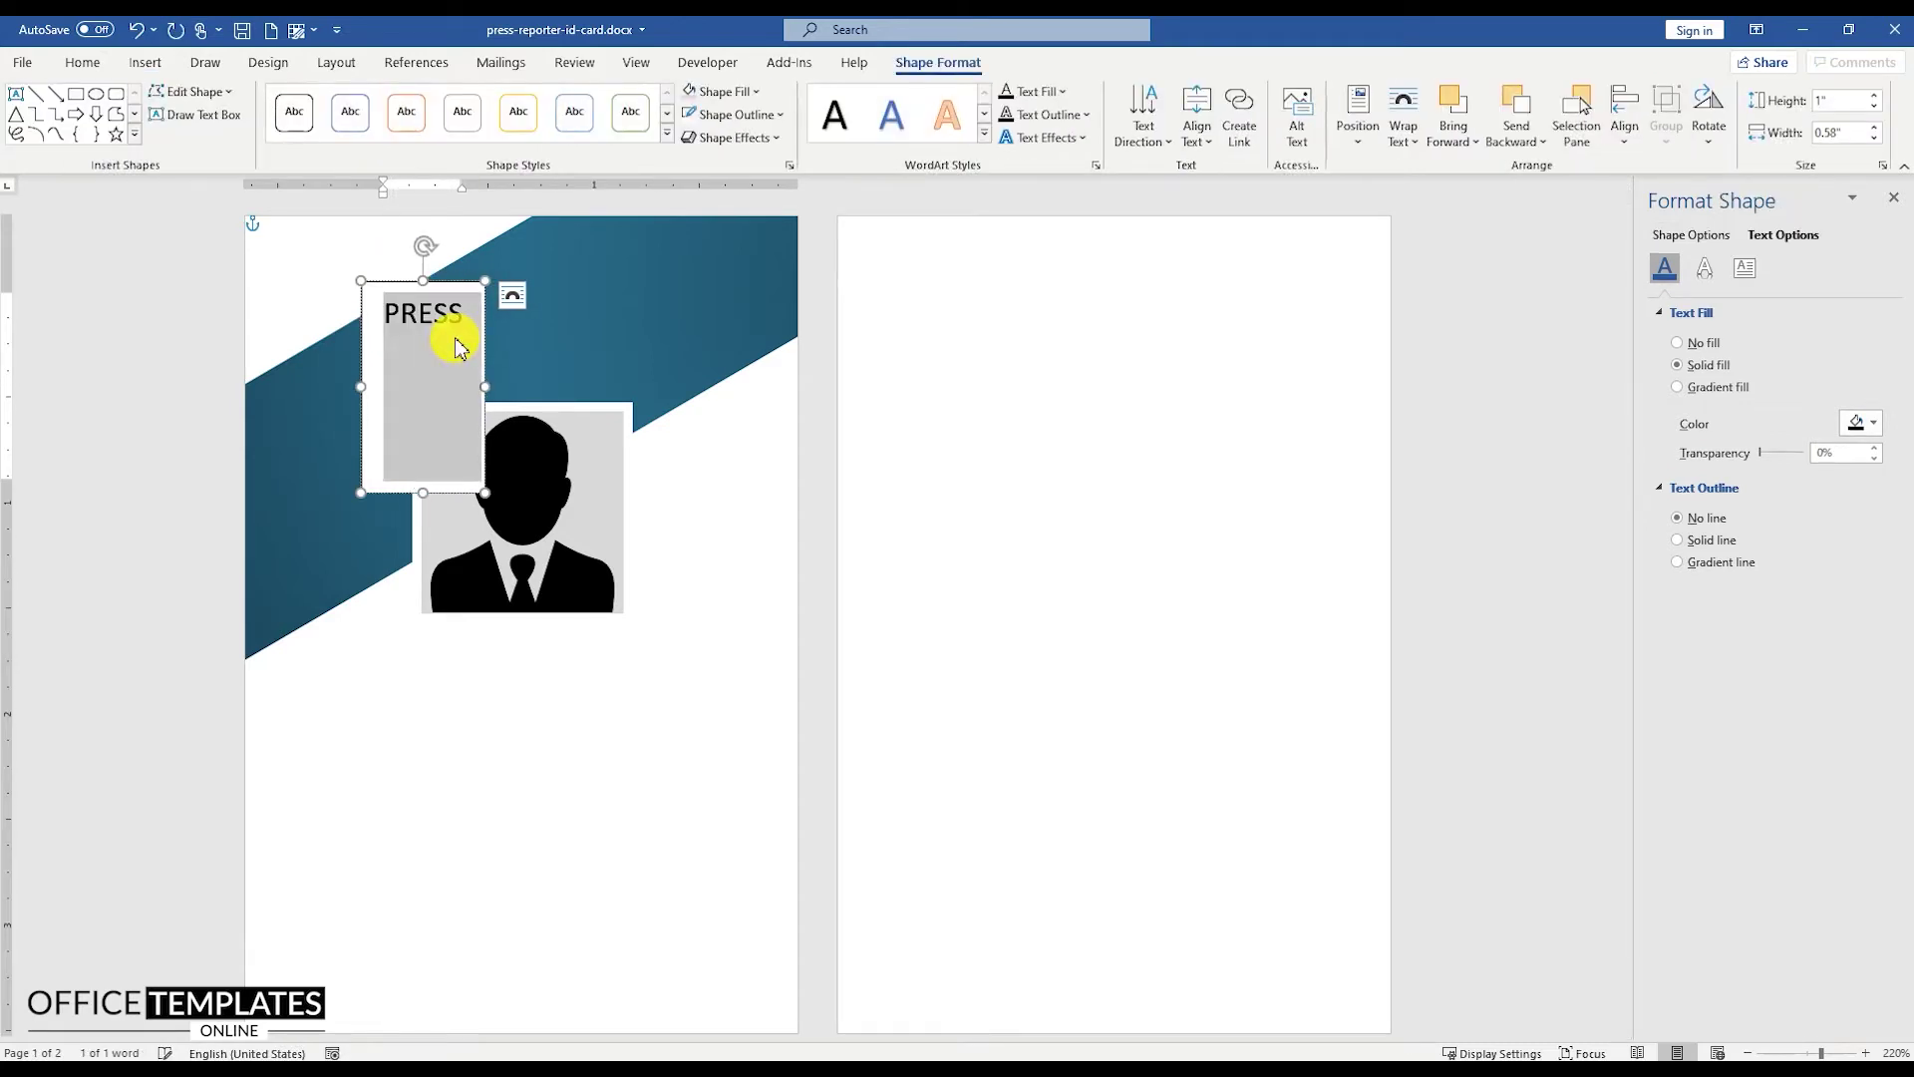
{"action": "left_click", "coordinate": [83, 62]}
{"action": "type", "text": "40"}
{"action": "key", "text": "Return"}
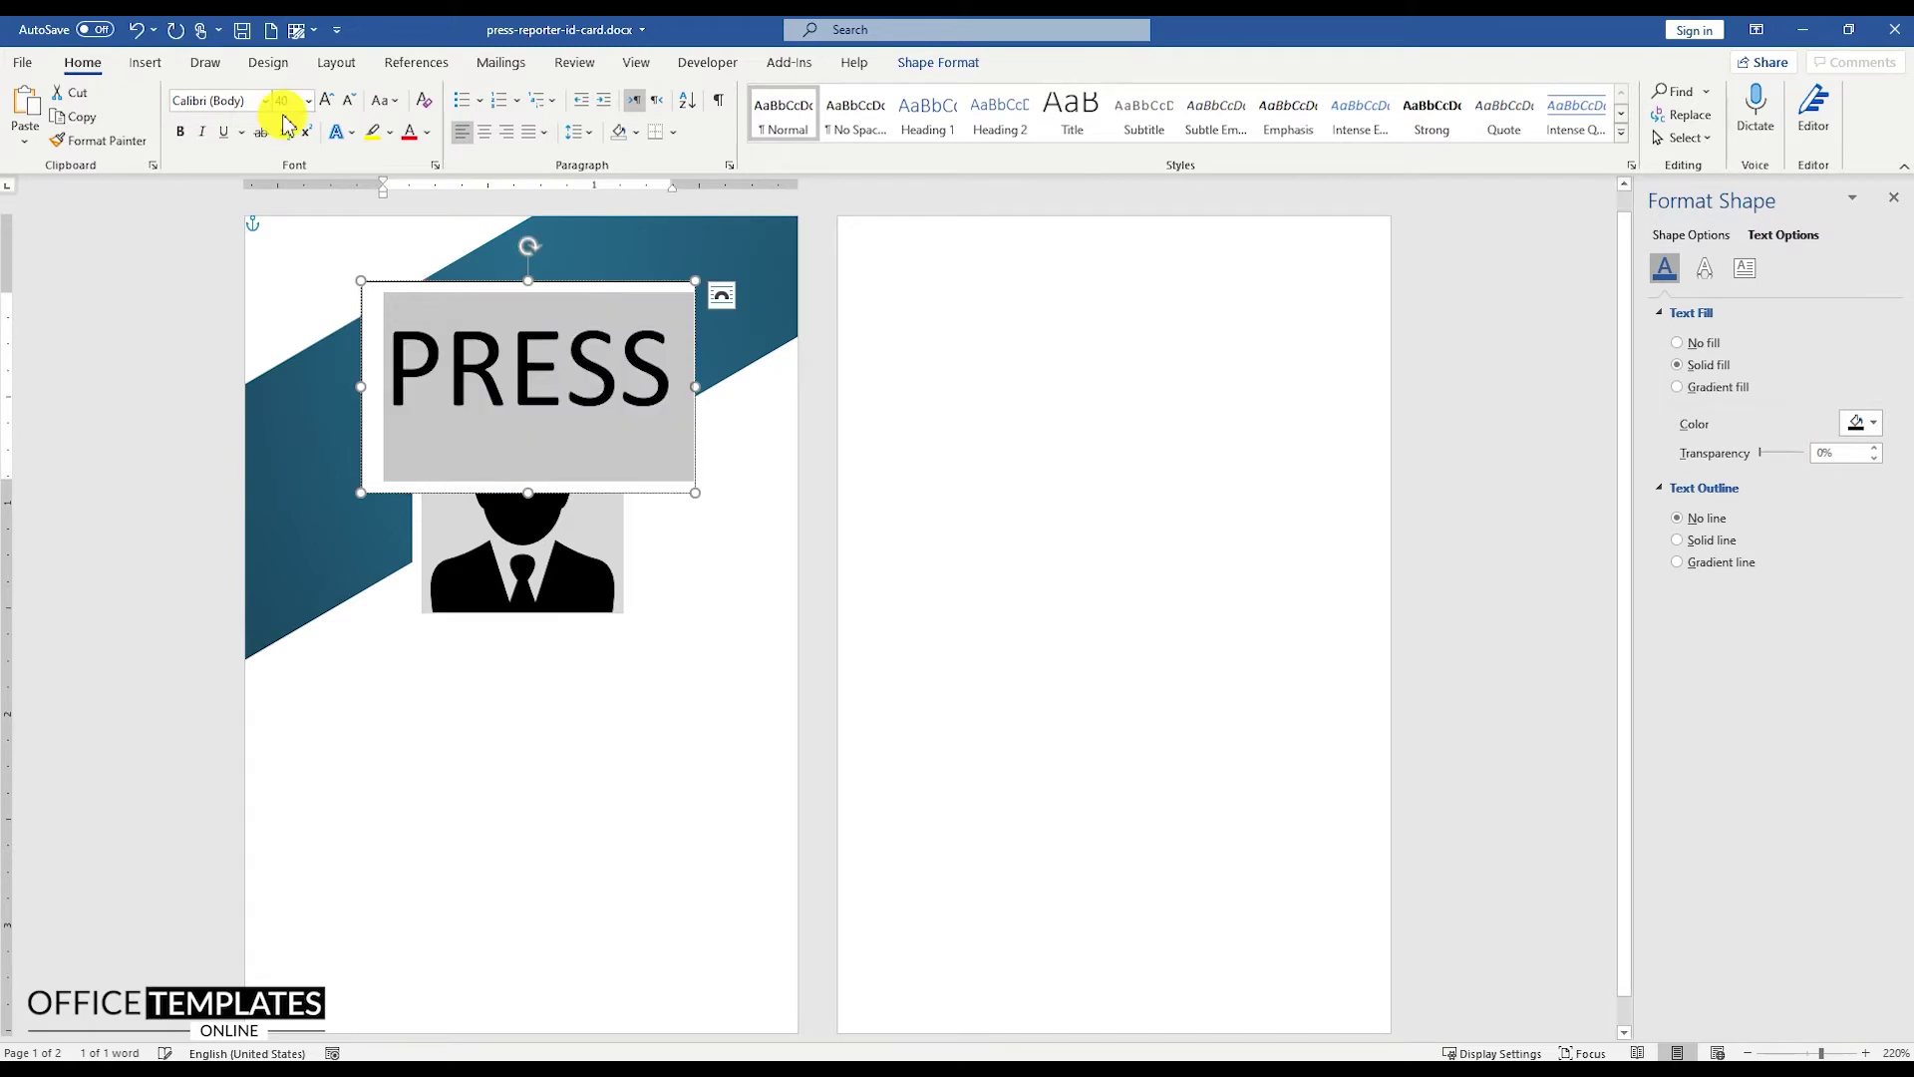
{"action": "left_click", "coordinate": [179, 132]}
Set the text box to no fill and no outline.
{"action": "right_click", "coordinate": [568, 286]}
{"action": "left_click", "coordinate": [636, 229]}
{"action": "left_click", "coordinate": [671, 528]}
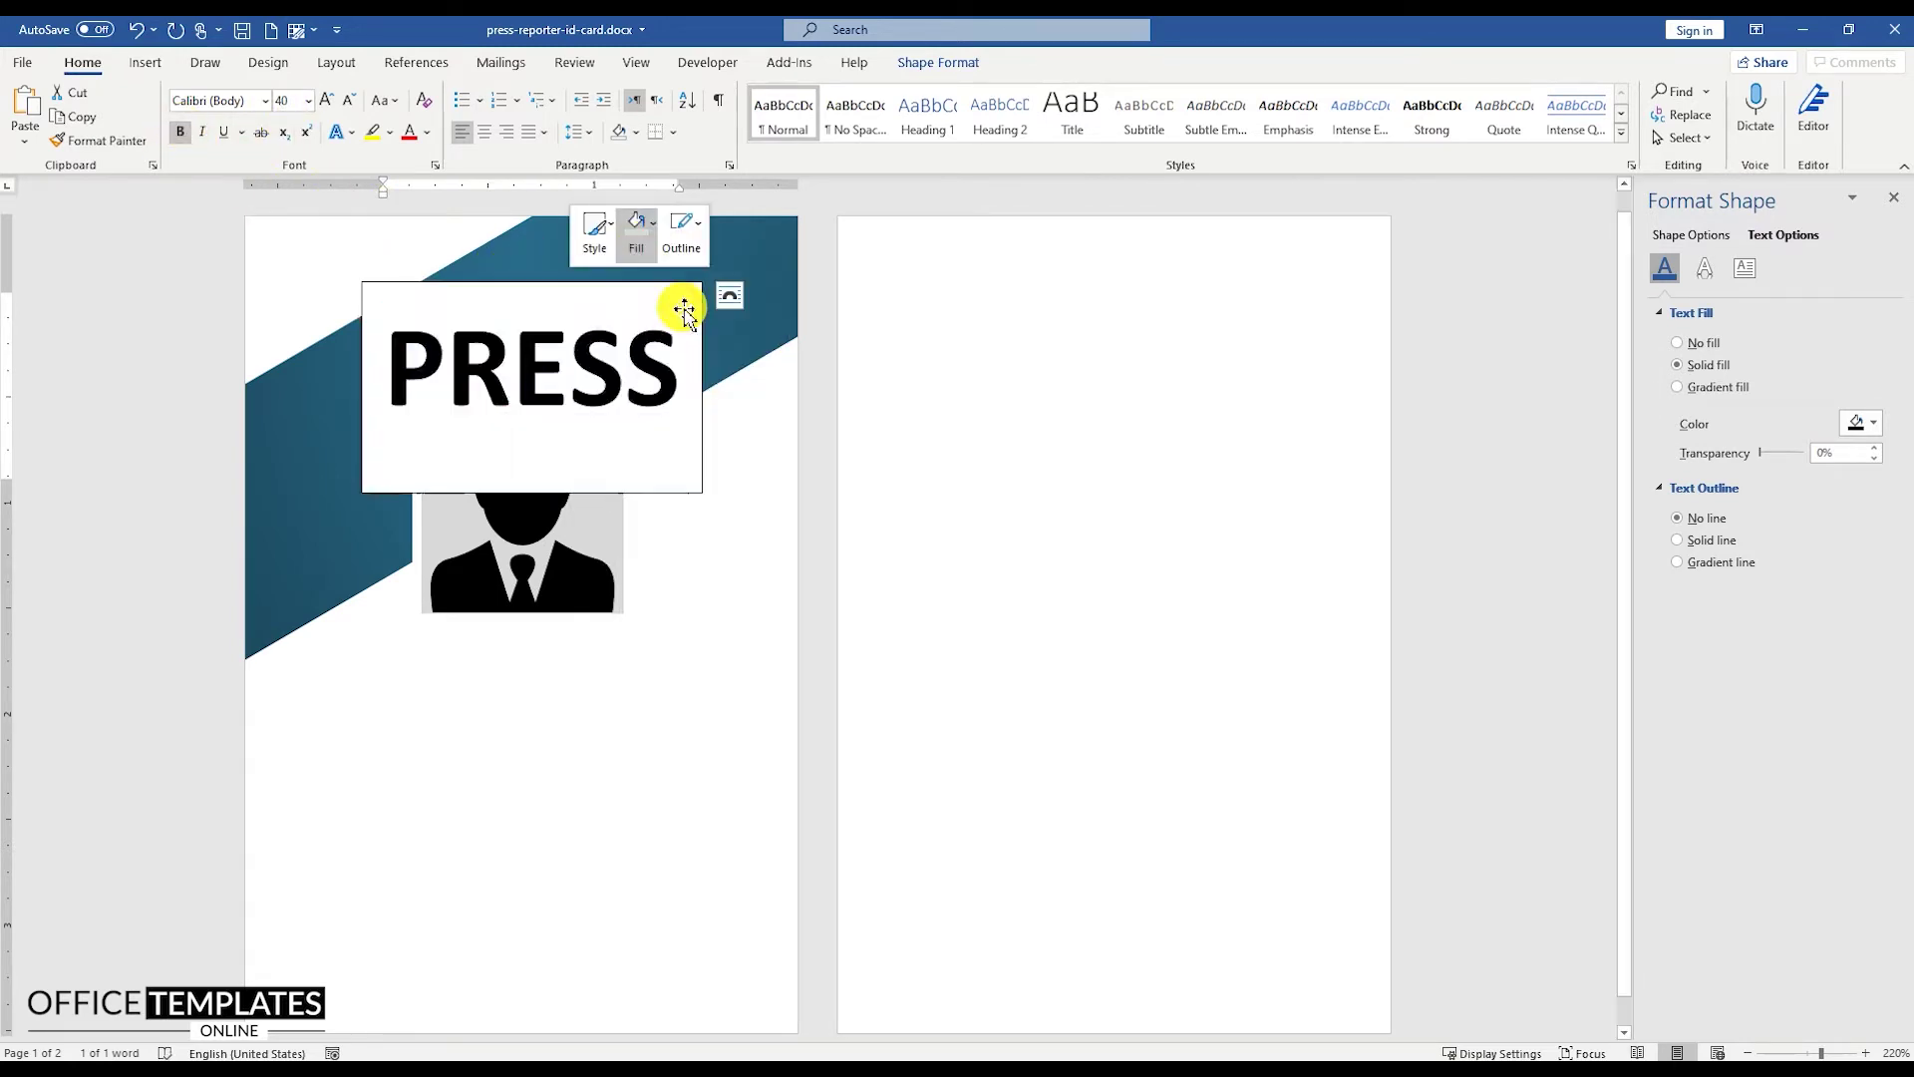
{"action": "left_click", "coordinate": [682, 225]}
{"action": "left_click", "coordinate": [710, 529]}
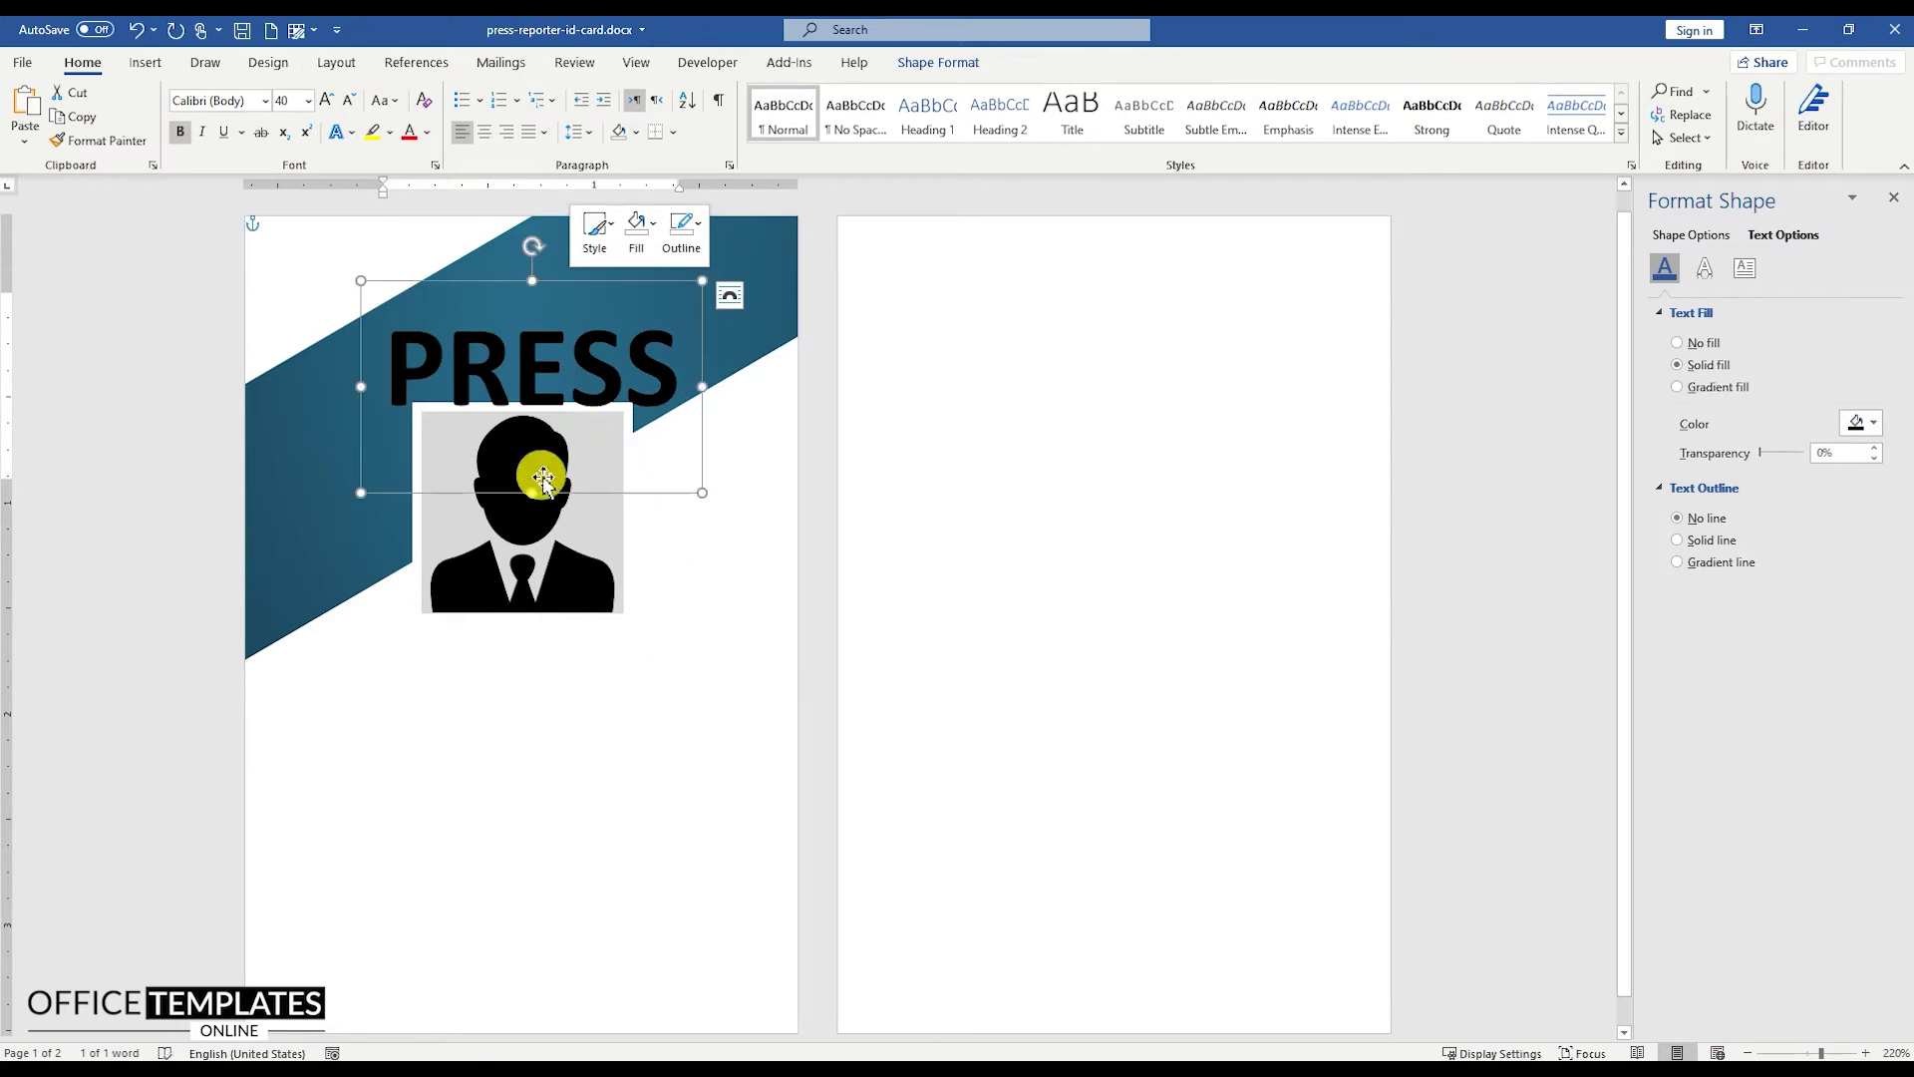
Shorten the box, tighten PRESS line spacing, move it onto the teal band, and zero its left margin.
{"action": "left_click_drag", "start_coordinate": [532, 492], "coordinate": [532, 436]}
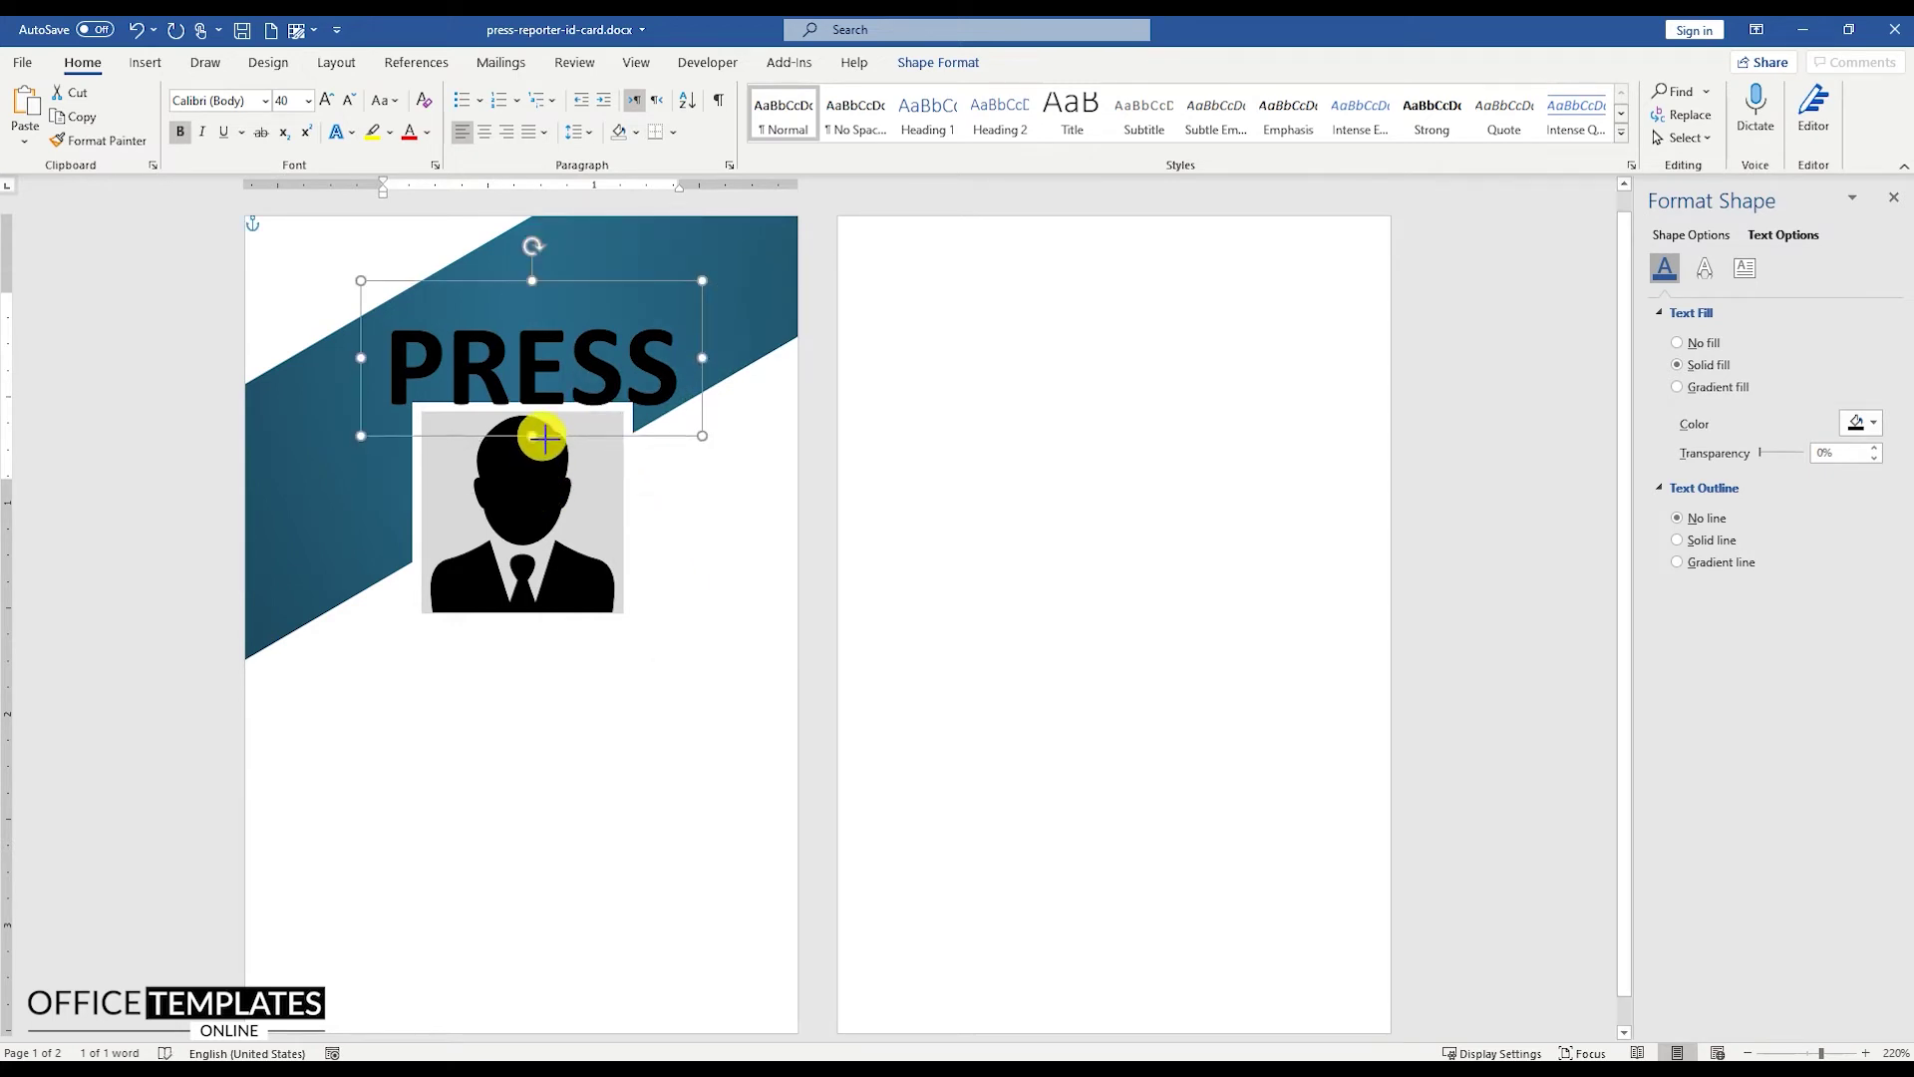
{"action": "left_click", "coordinate": [587, 132]}
{"action": "left_click", "coordinate": [629, 380]}
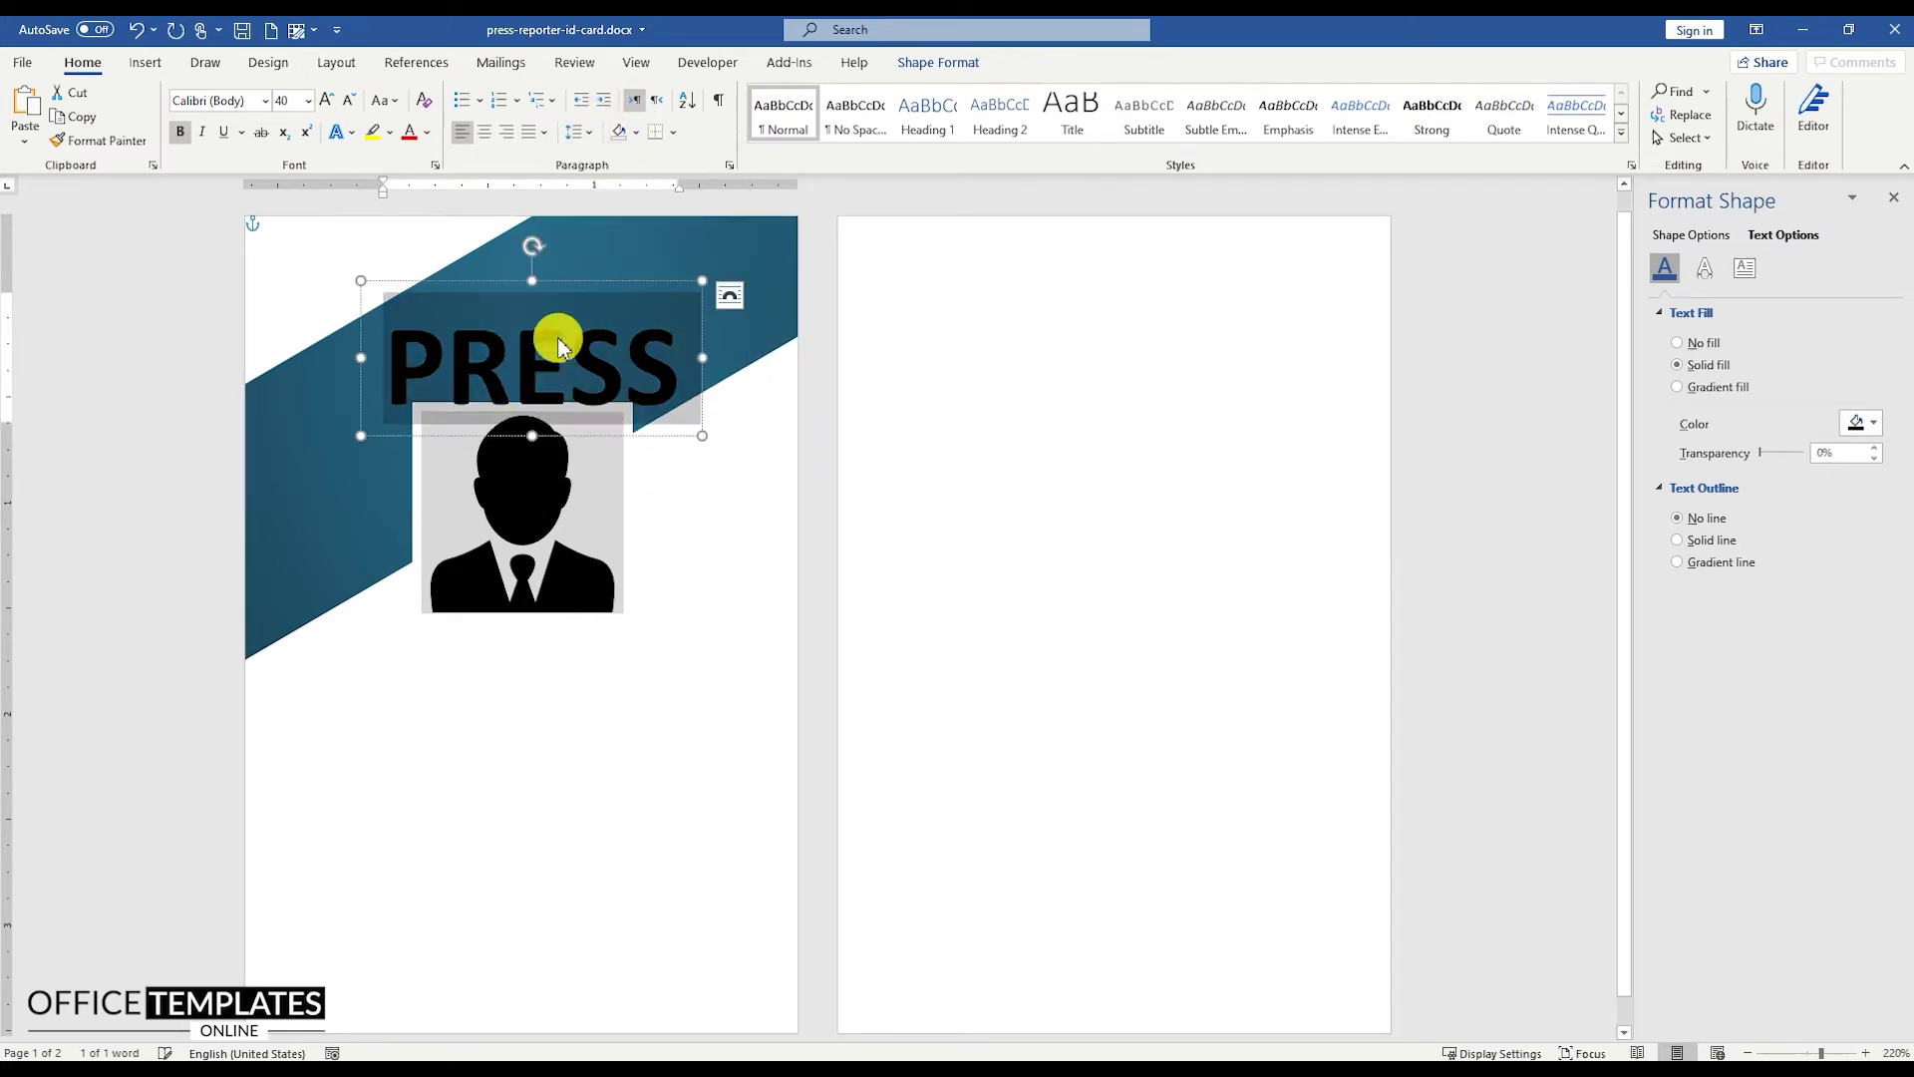
{"action": "left_click_drag", "start_coordinate": [559, 287], "coordinate": [543, 260]}
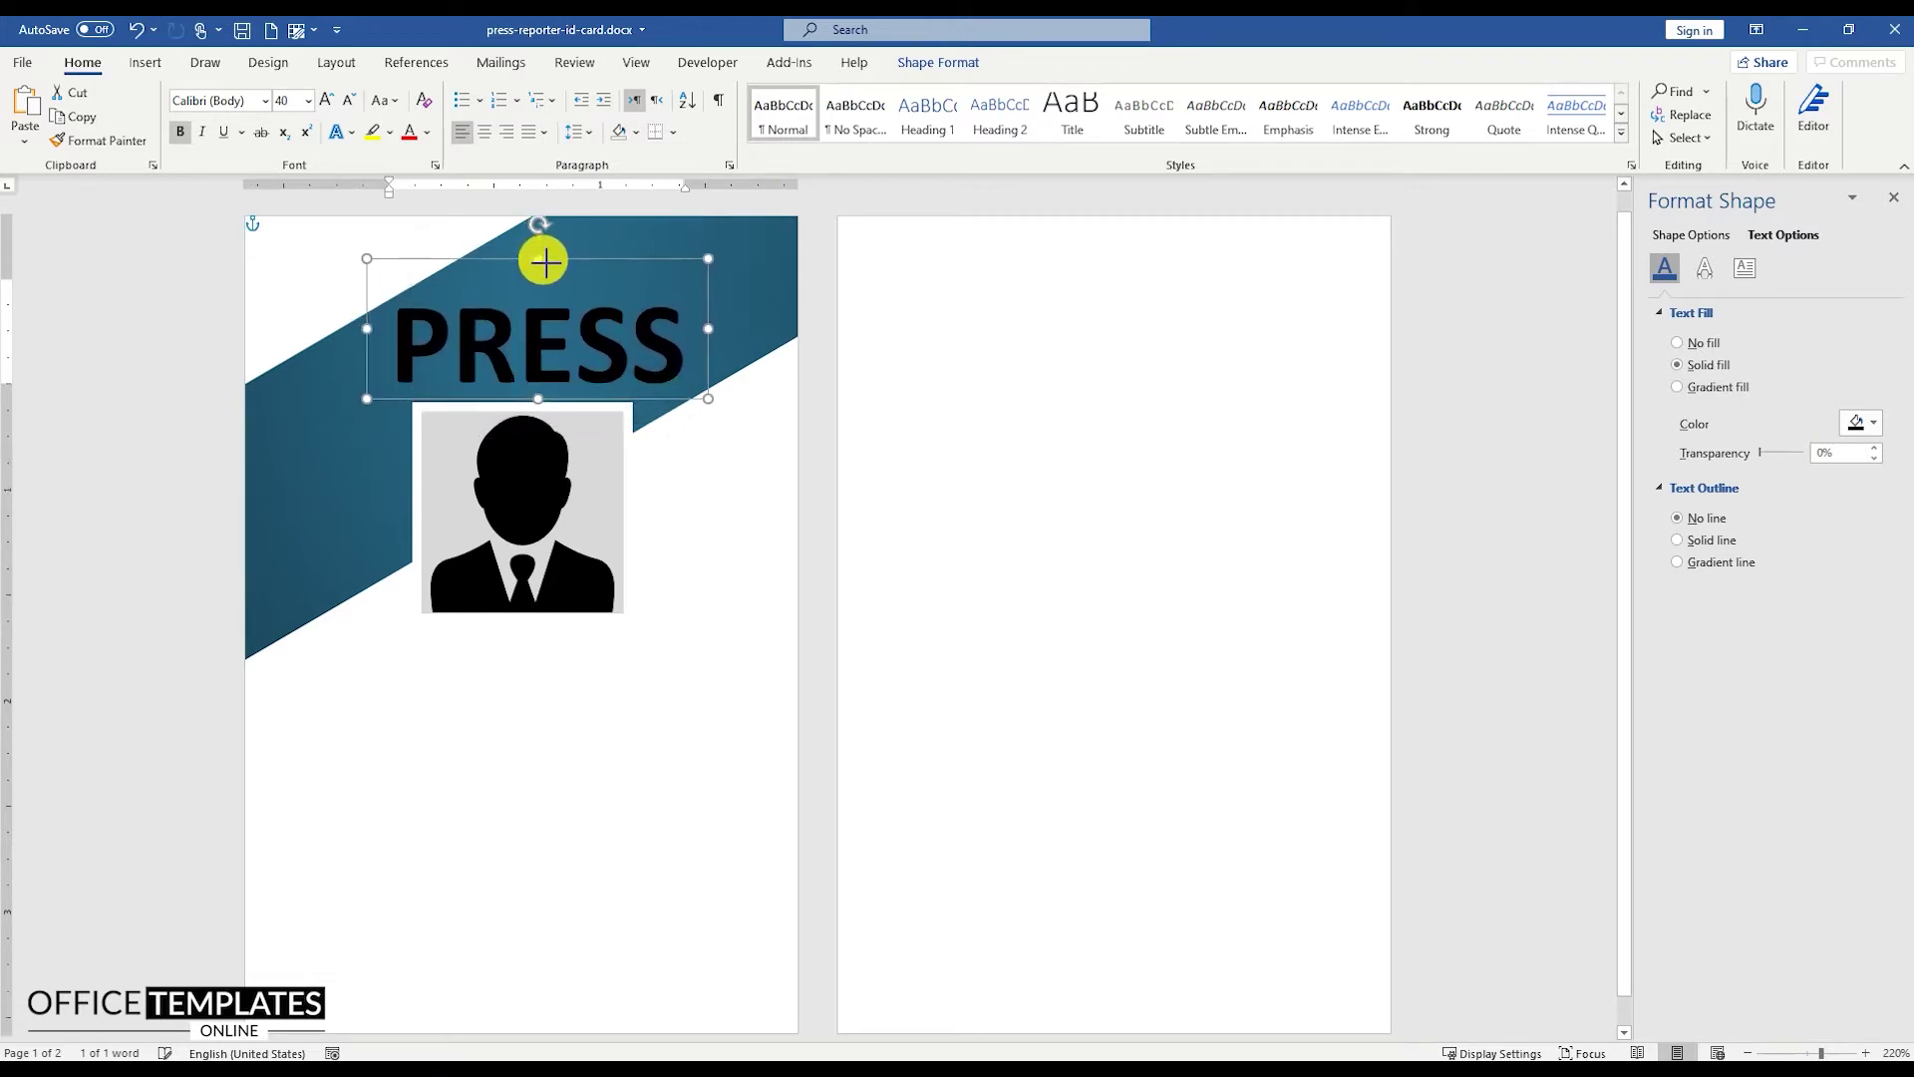
{"action": "left_click", "coordinate": [1745, 267]}
{"action": "left_click", "coordinate": [1875, 450]}
Set the PRESS box's top and bottom margins to 0 and make the text white.
{"action": "left_click", "coordinate": [1875, 505]}
{"action": "left_click", "coordinate": [1875, 532]}
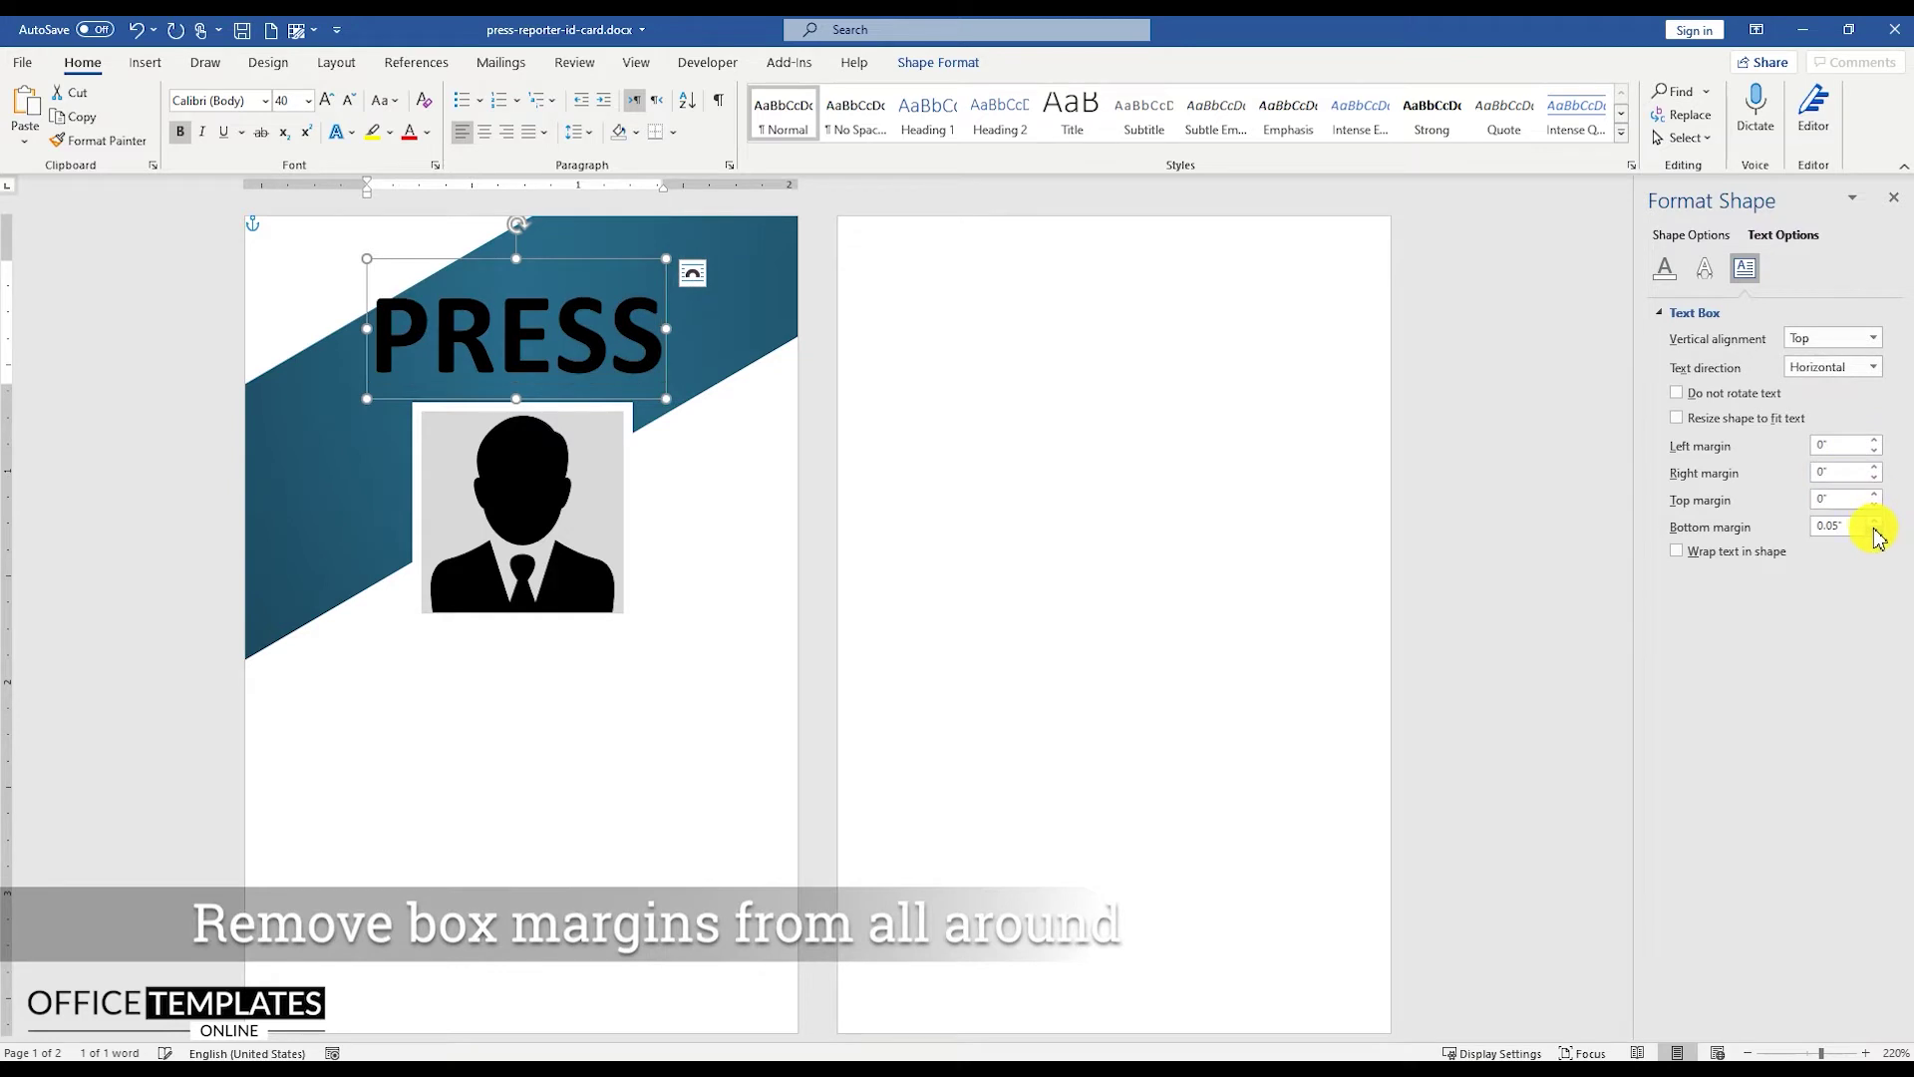
{"action": "left_click", "coordinate": [427, 132]}
{"action": "left_click", "coordinate": [409, 214]}
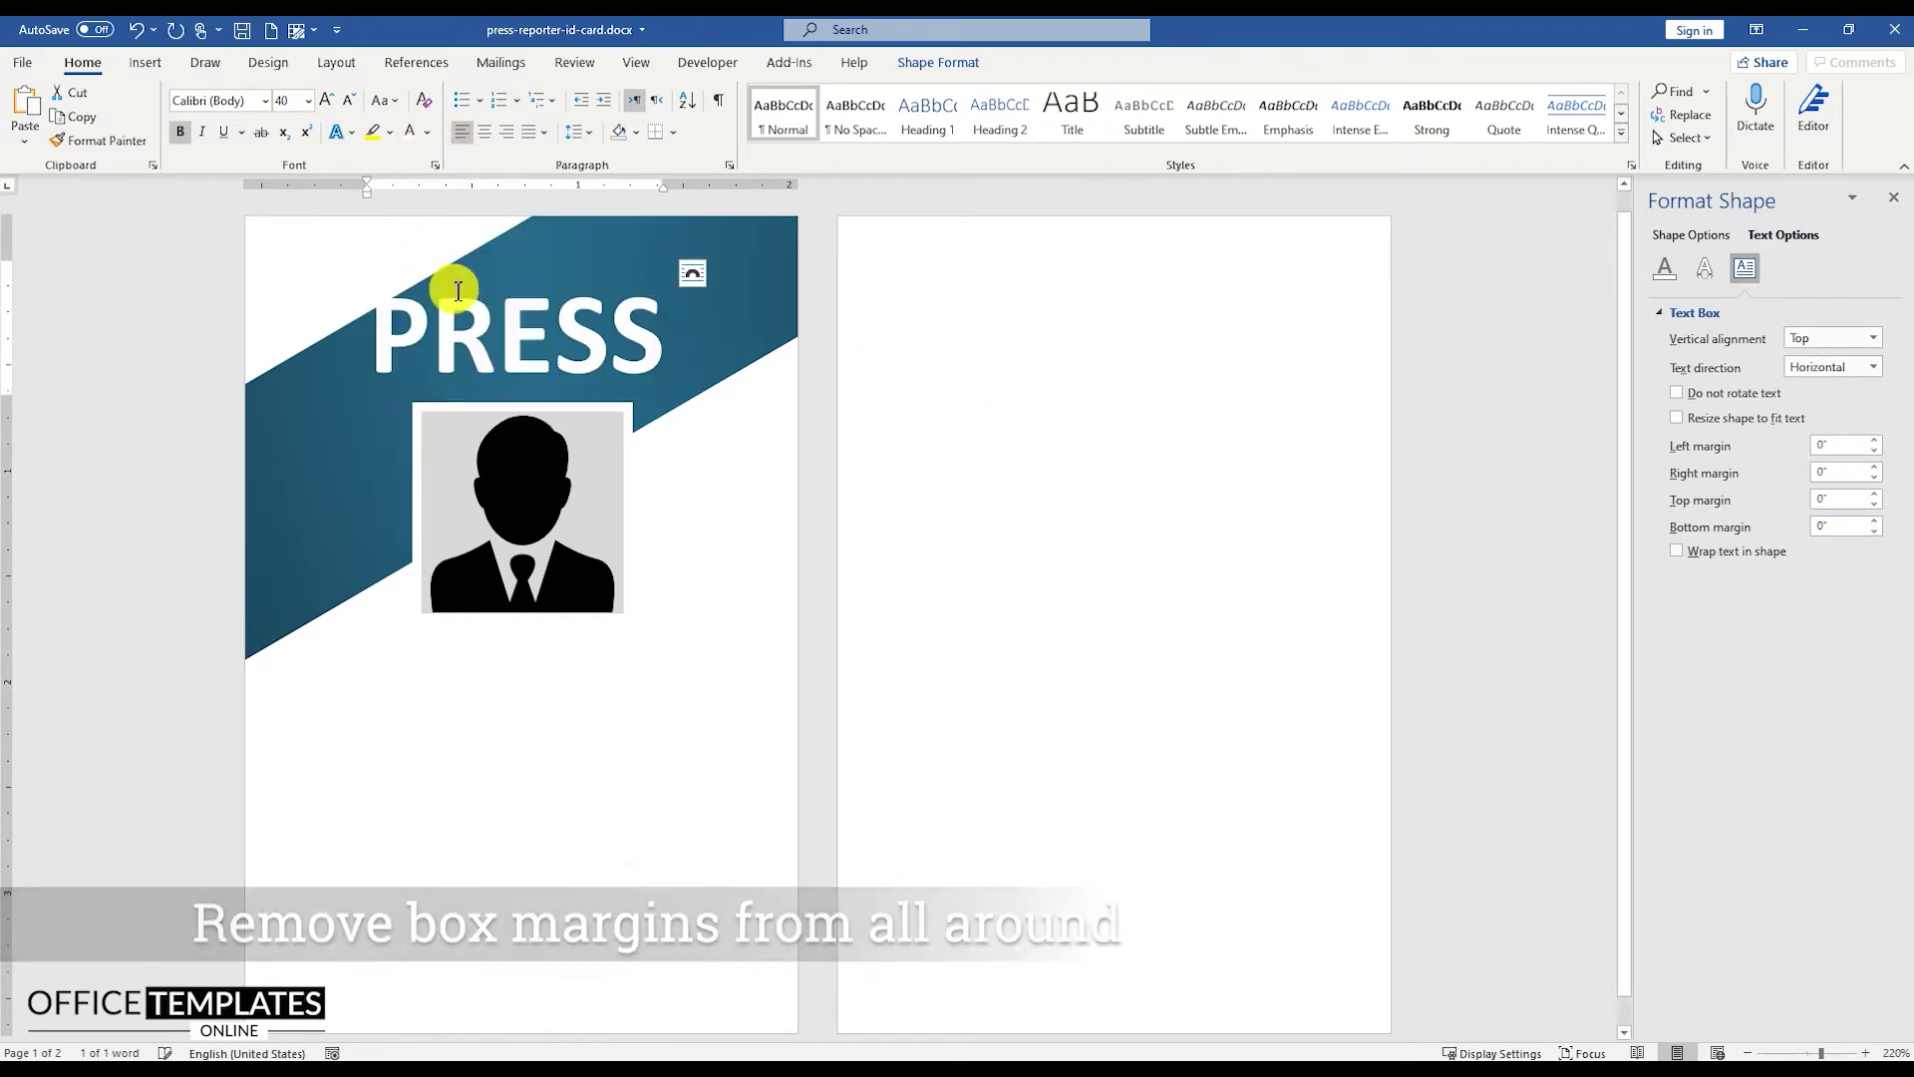
Centre the PRESS box horizontally on the page and lower it slightly.
{"action": "left_click_drag", "start_coordinate": [554, 261], "coordinate": [562, 249]}
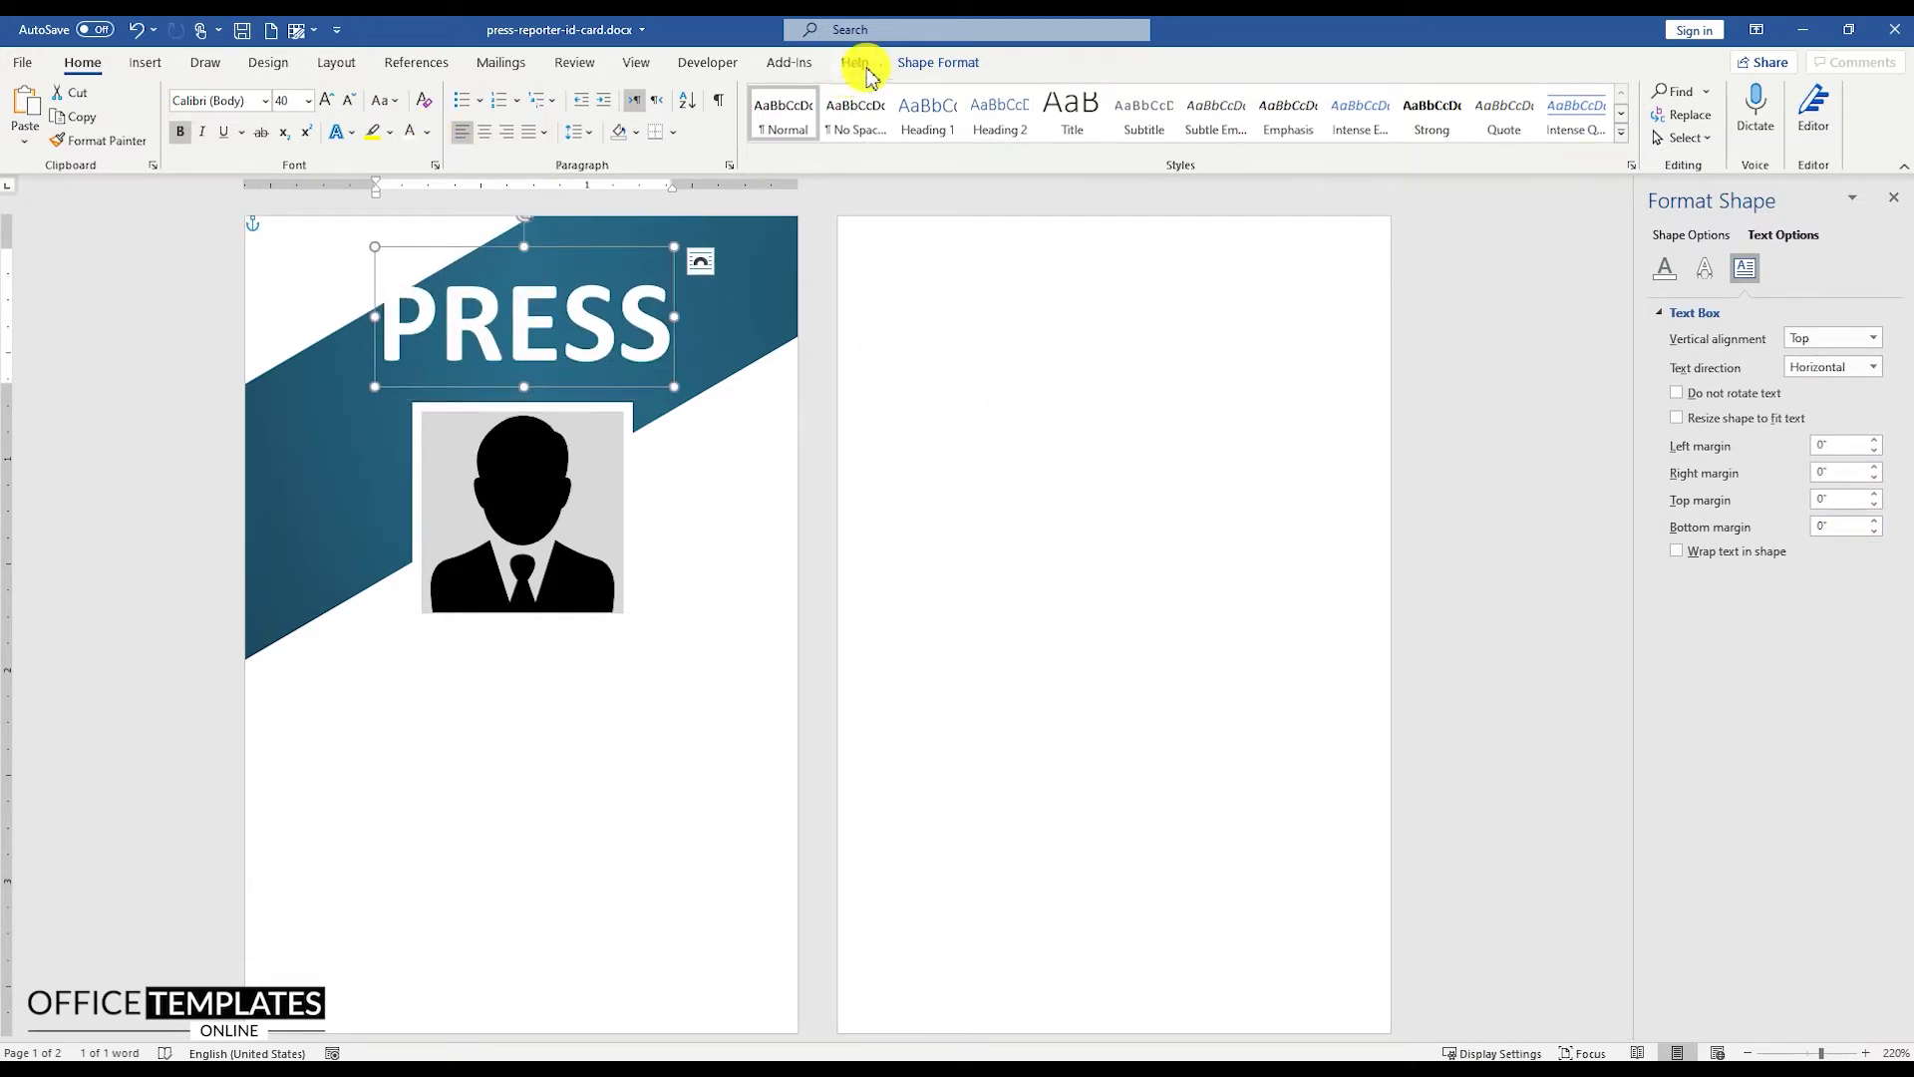
{"action": "left_click", "coordinate": [918, 68]}
{"action": "left_click", "coordinate": [1624, 114]}
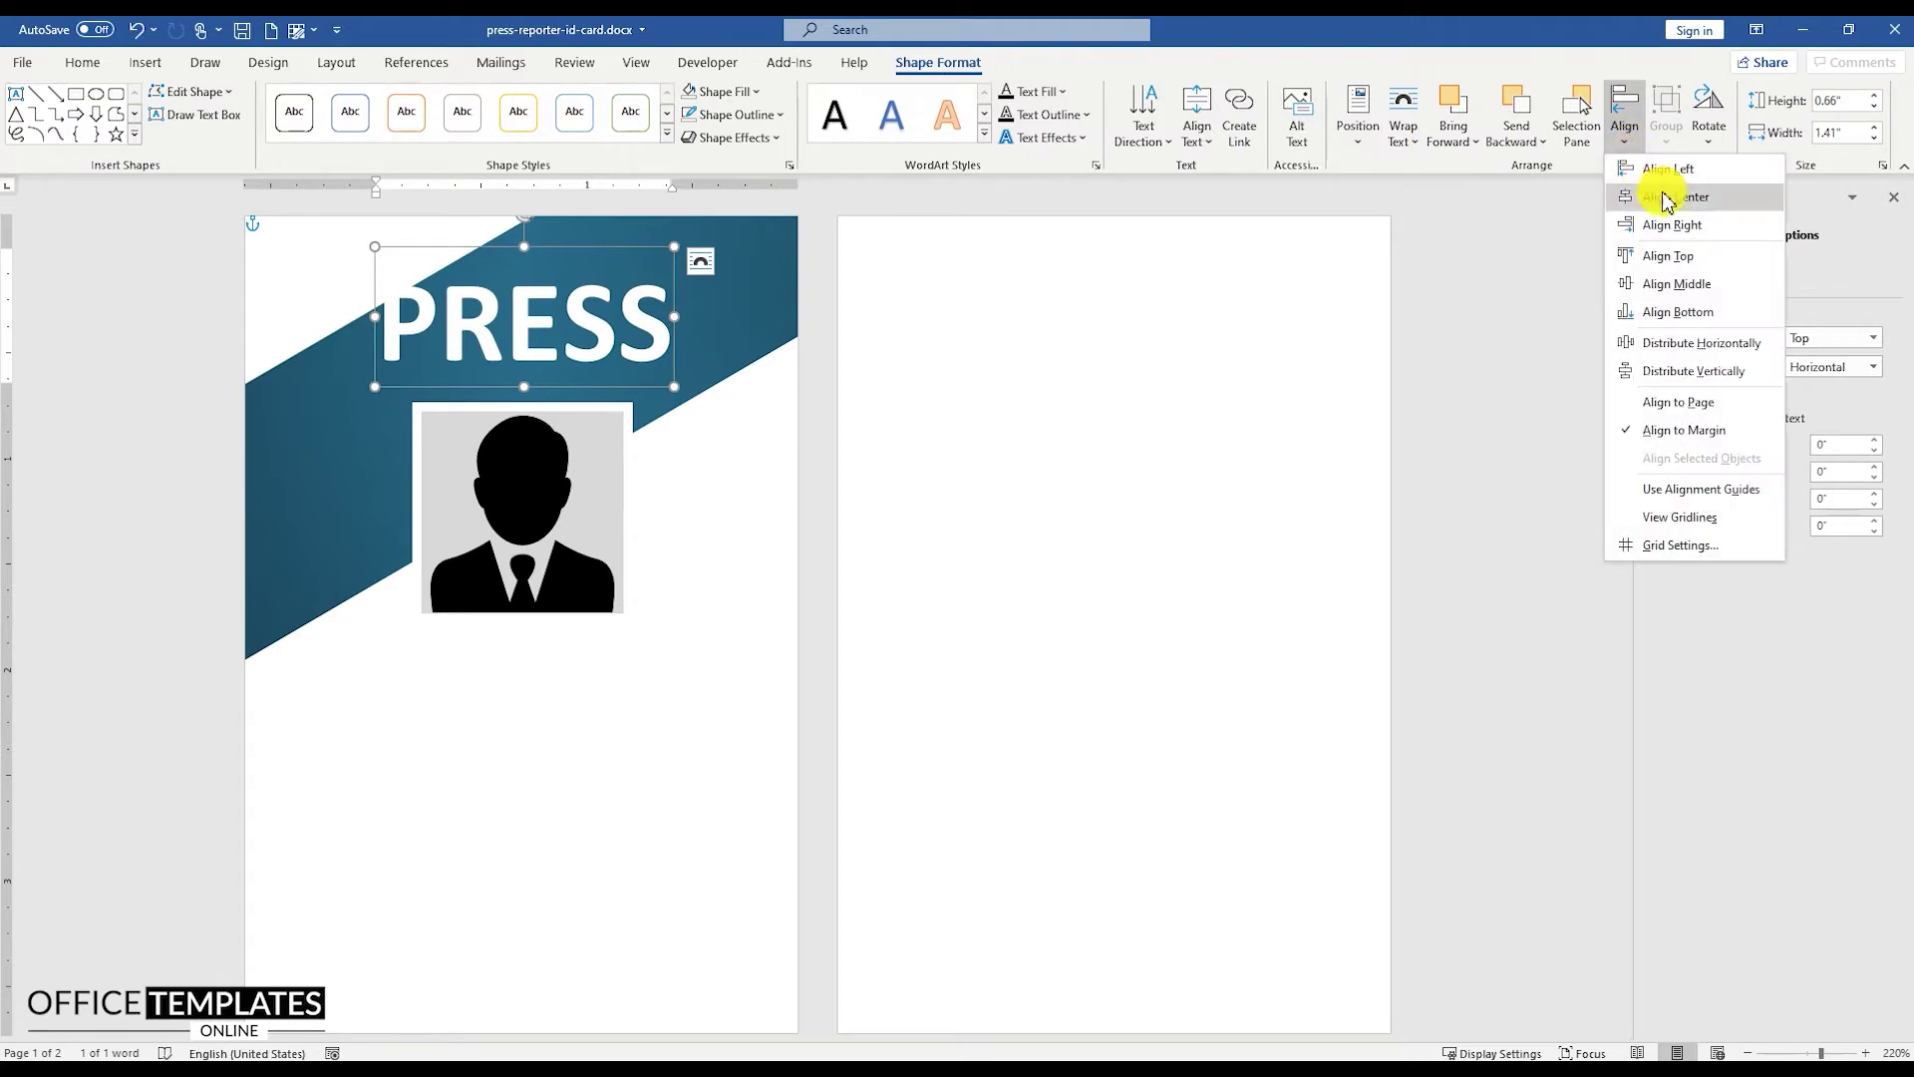
{"action": "left_click", "coordinate": [1657, 196]}
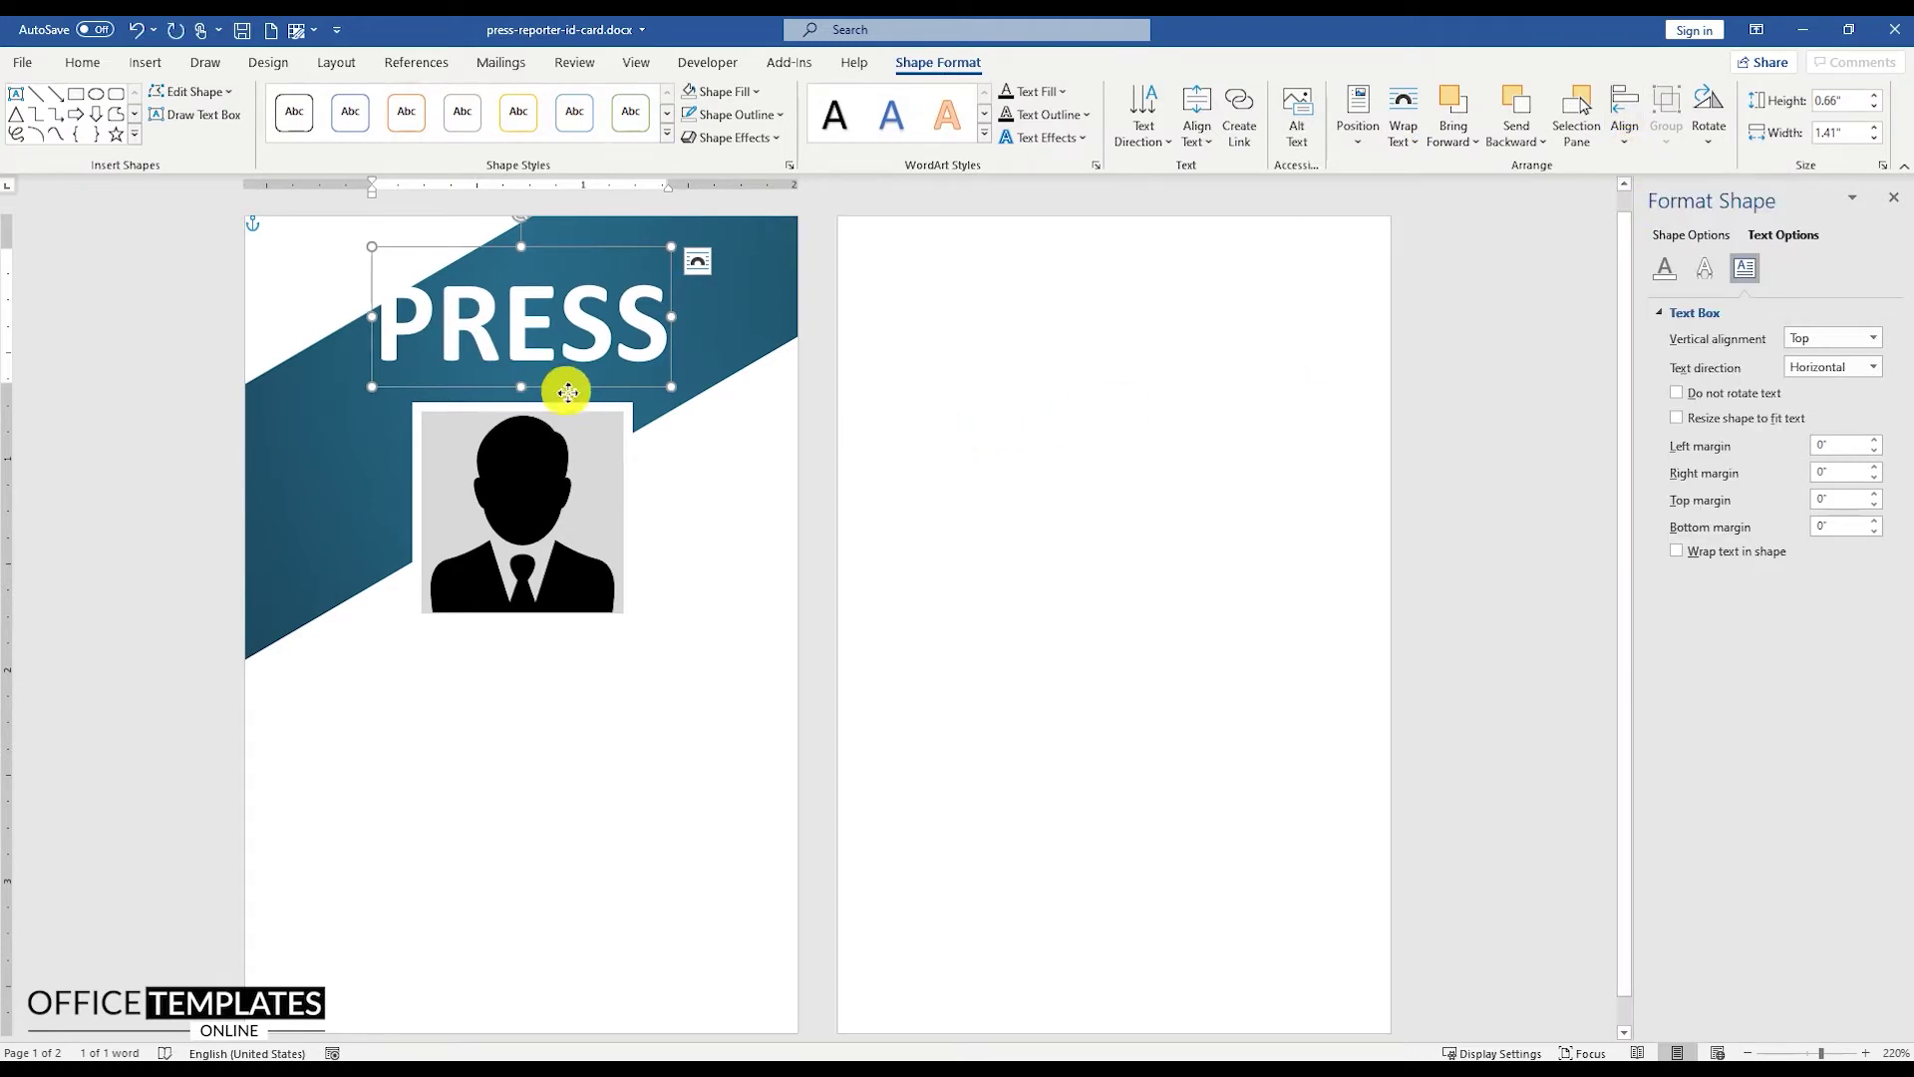
{"action": "left_click_drag", "start_coordinate": [567, 392], "coordinate": [568, 411]}
Select the PRESS heading and the photo together and align them to the centre.
{"action": "left_click", "coordinate": [654, 279]}
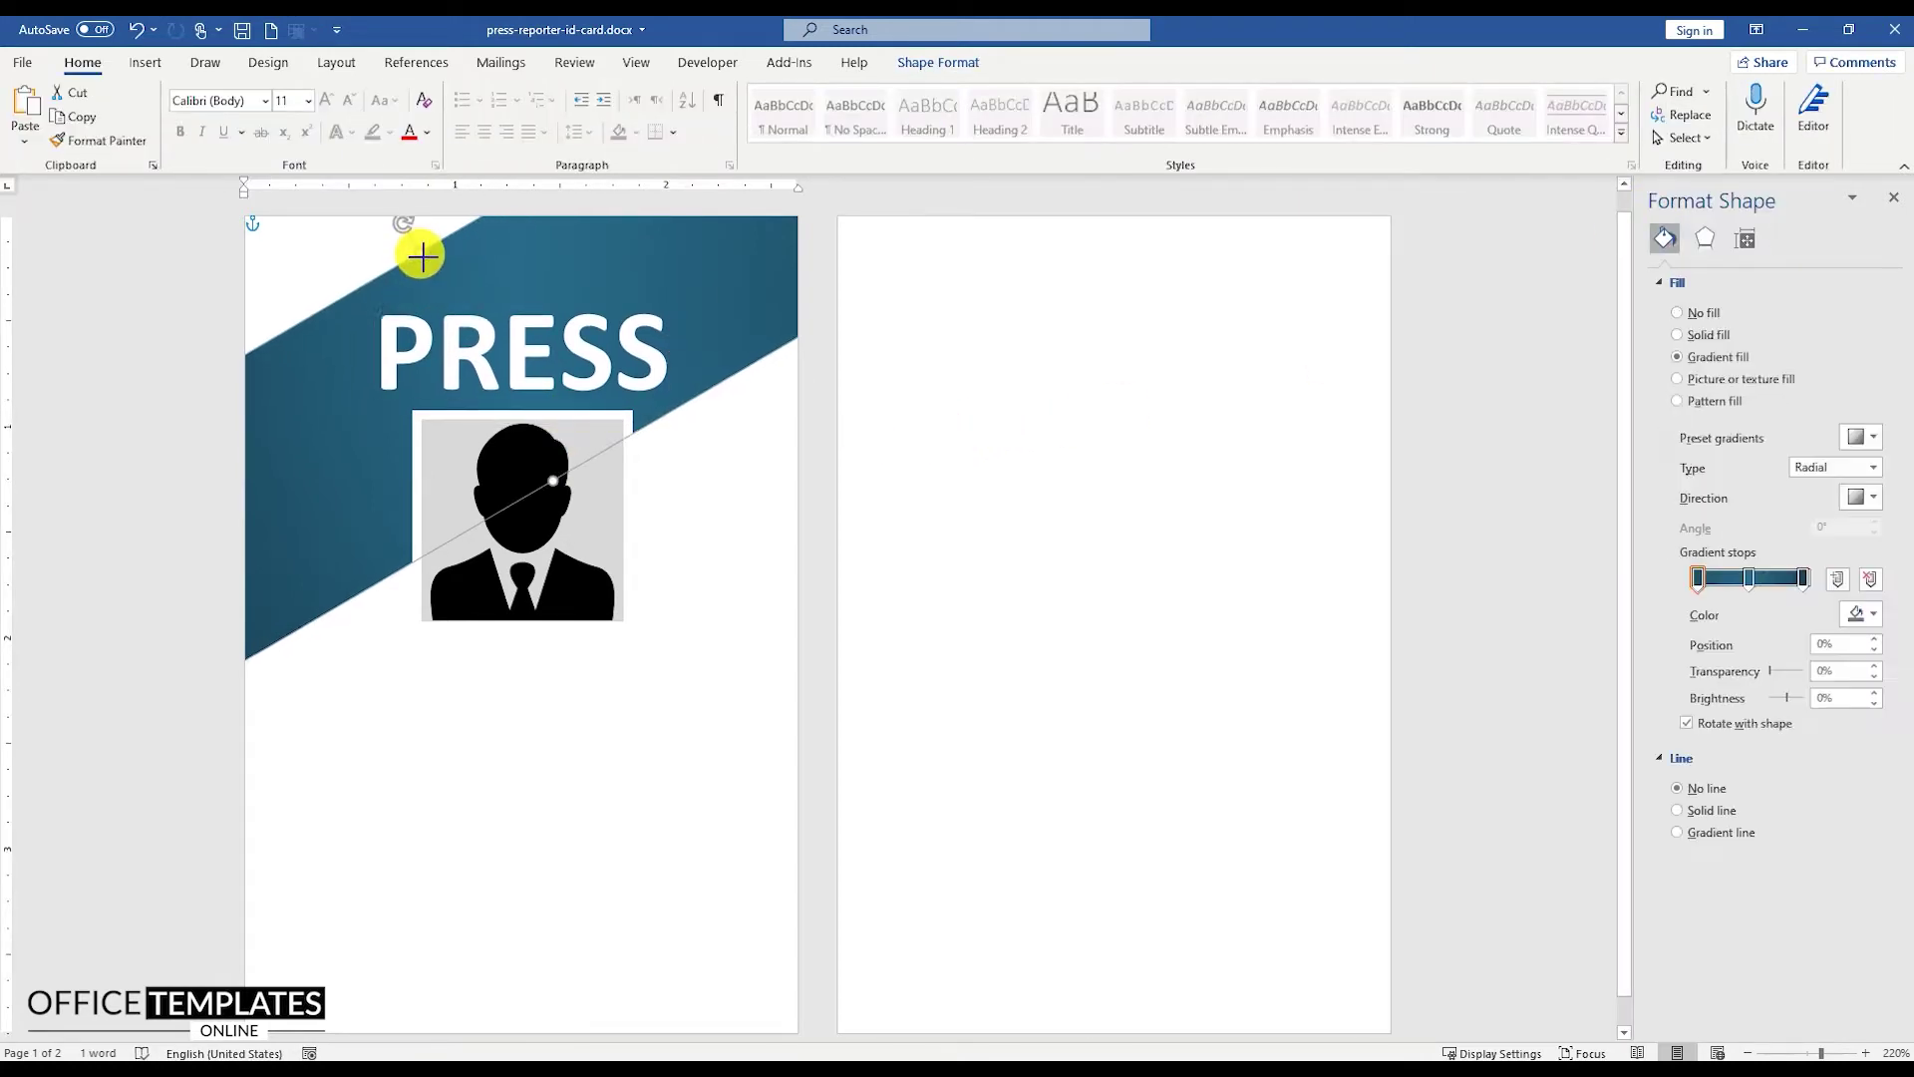
{"action": "left_click", "coordinate": [550, 399]}
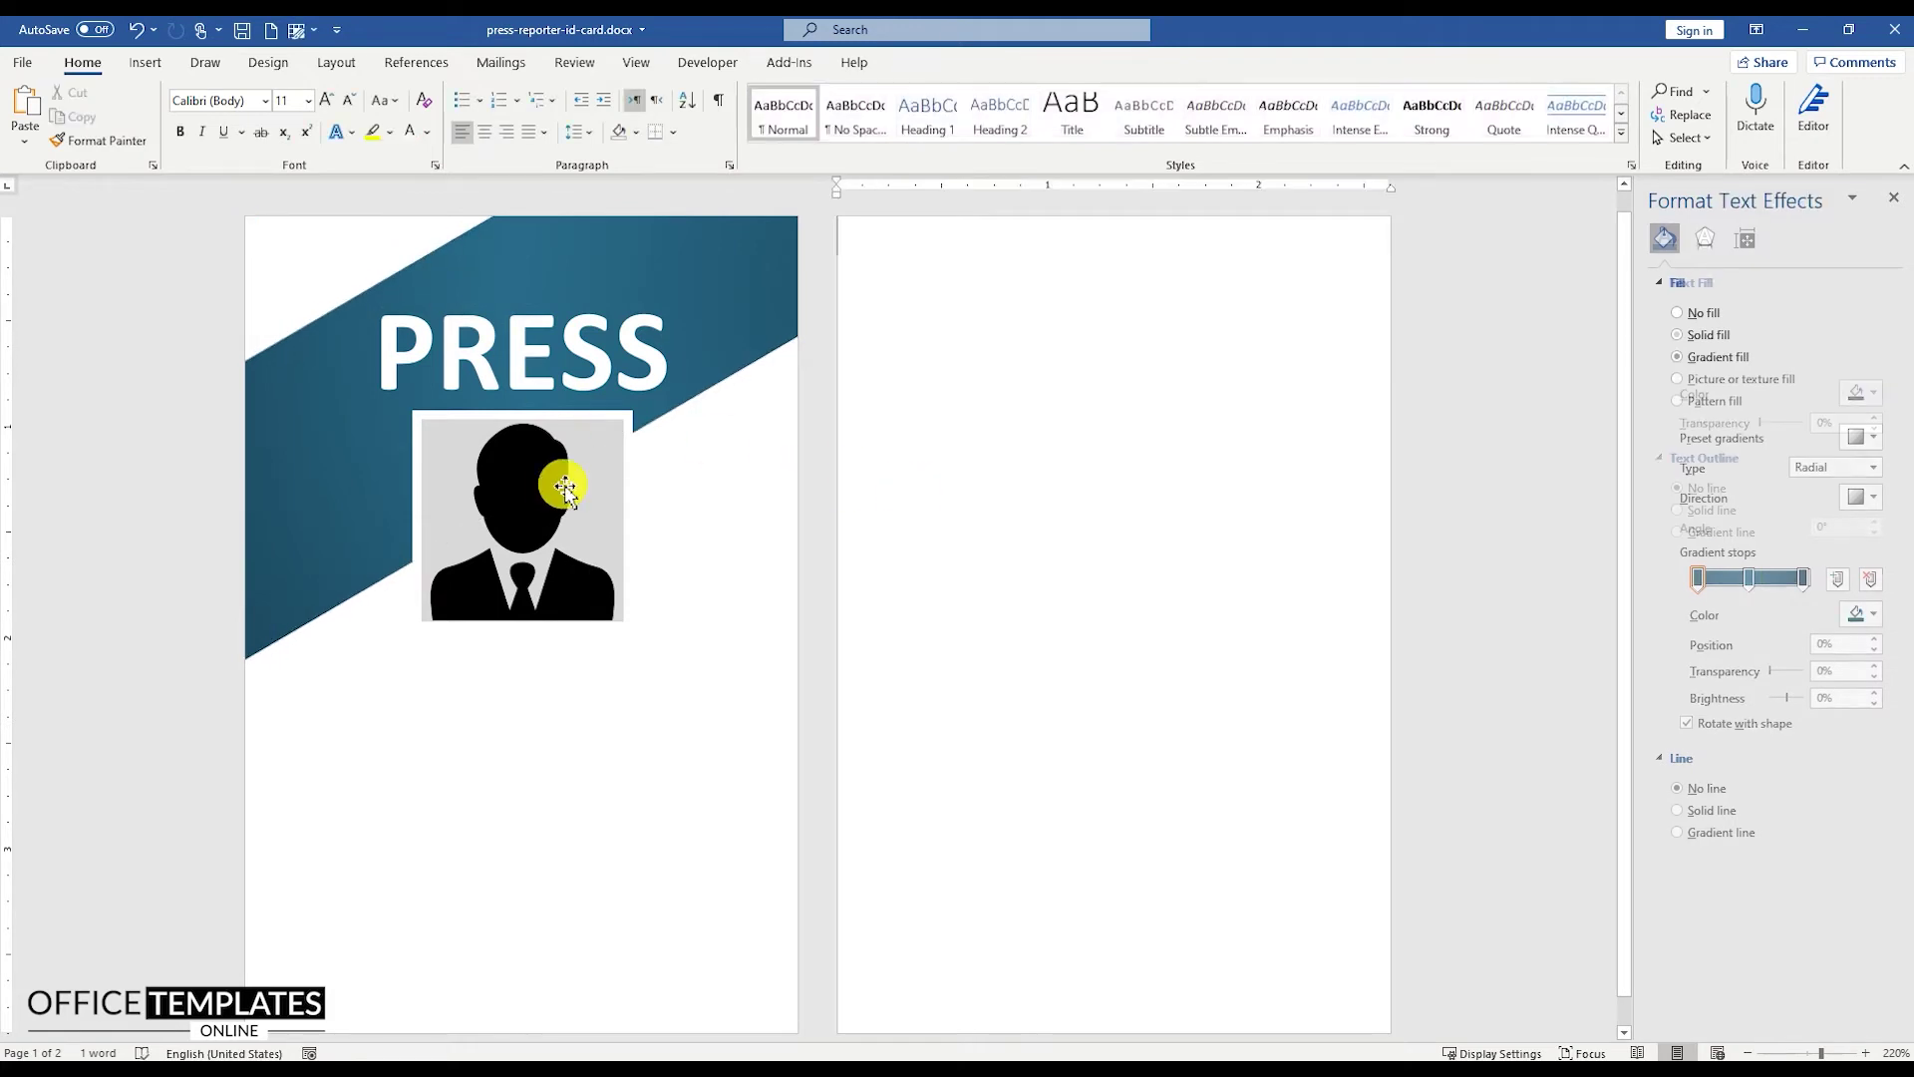
{"action": "left_click", "coordinate": [538, 505], "text": "shift"}
{"action": "left_click", "coordinate": [1057, 62]}
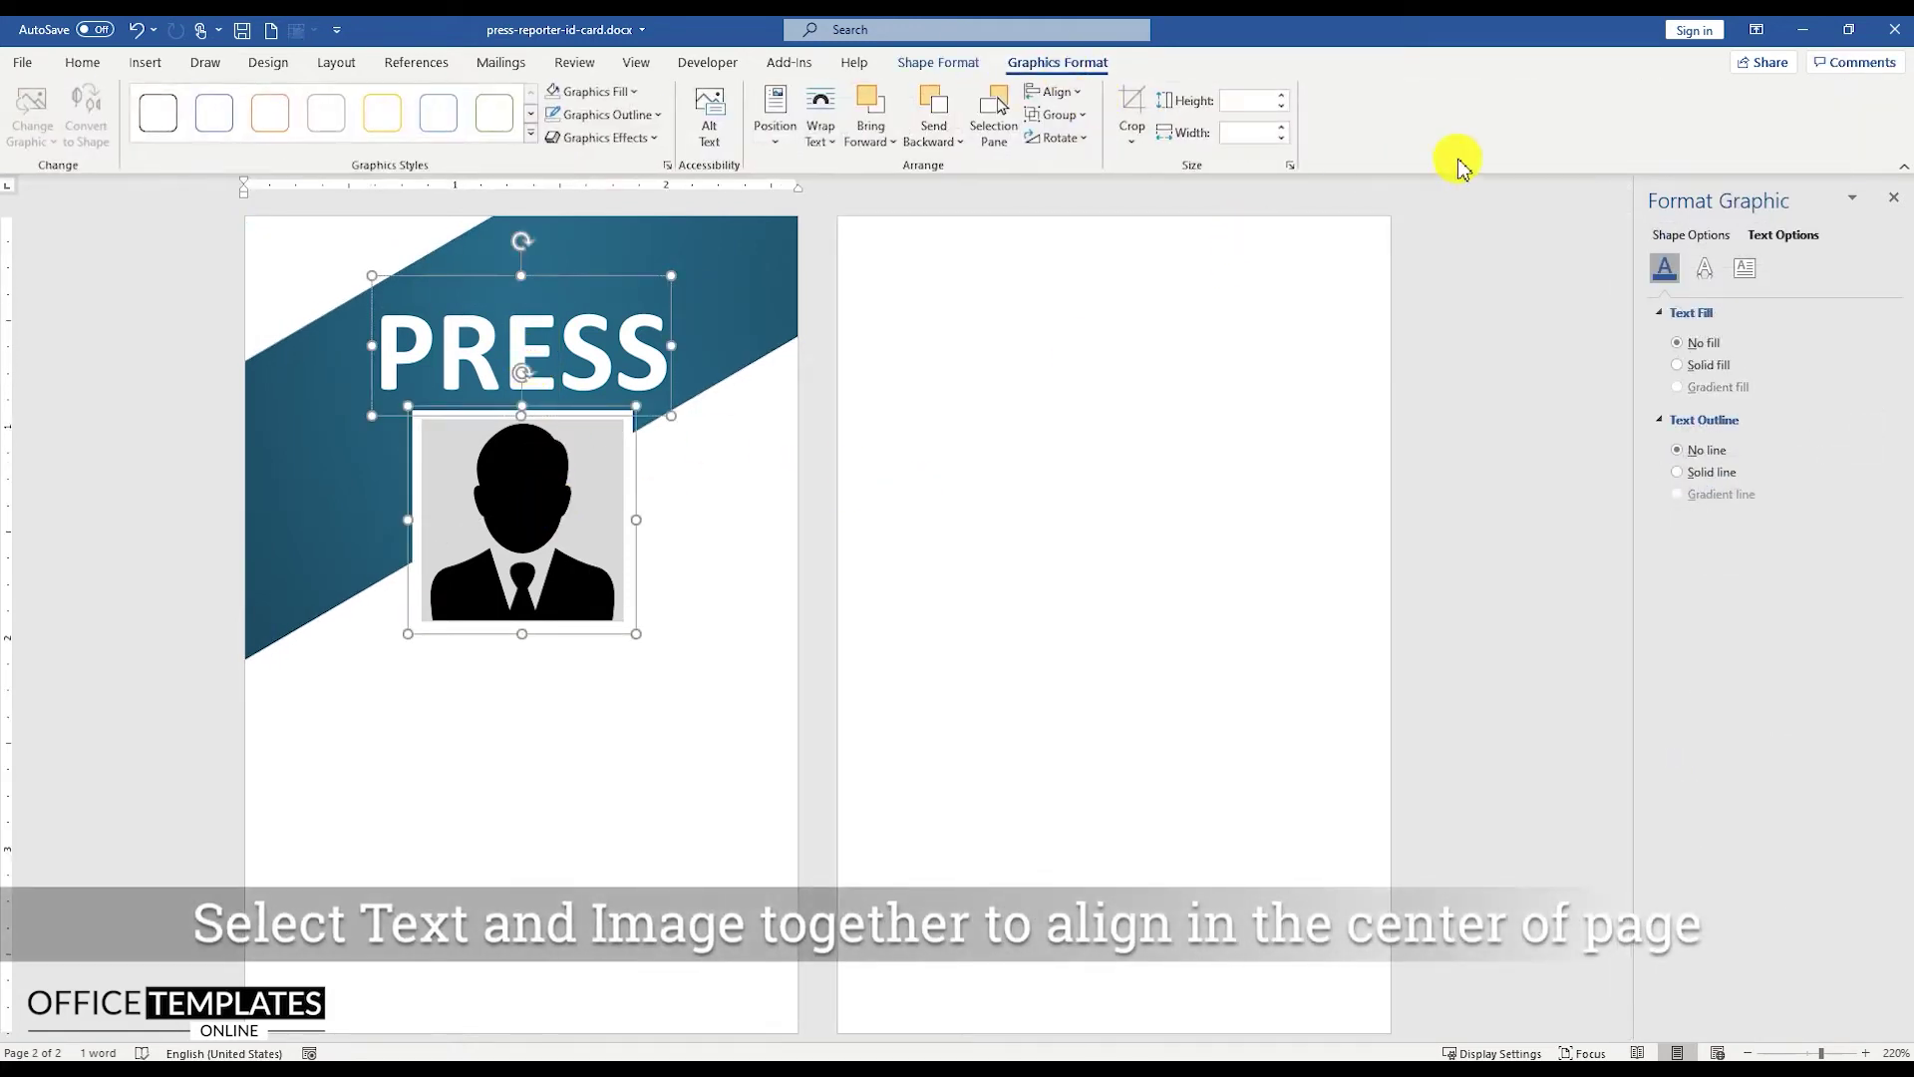
{"action": "left_click", "coordinate": [1087, 108]}
{"action": "left_click", "coordinate": [1062, 205]}
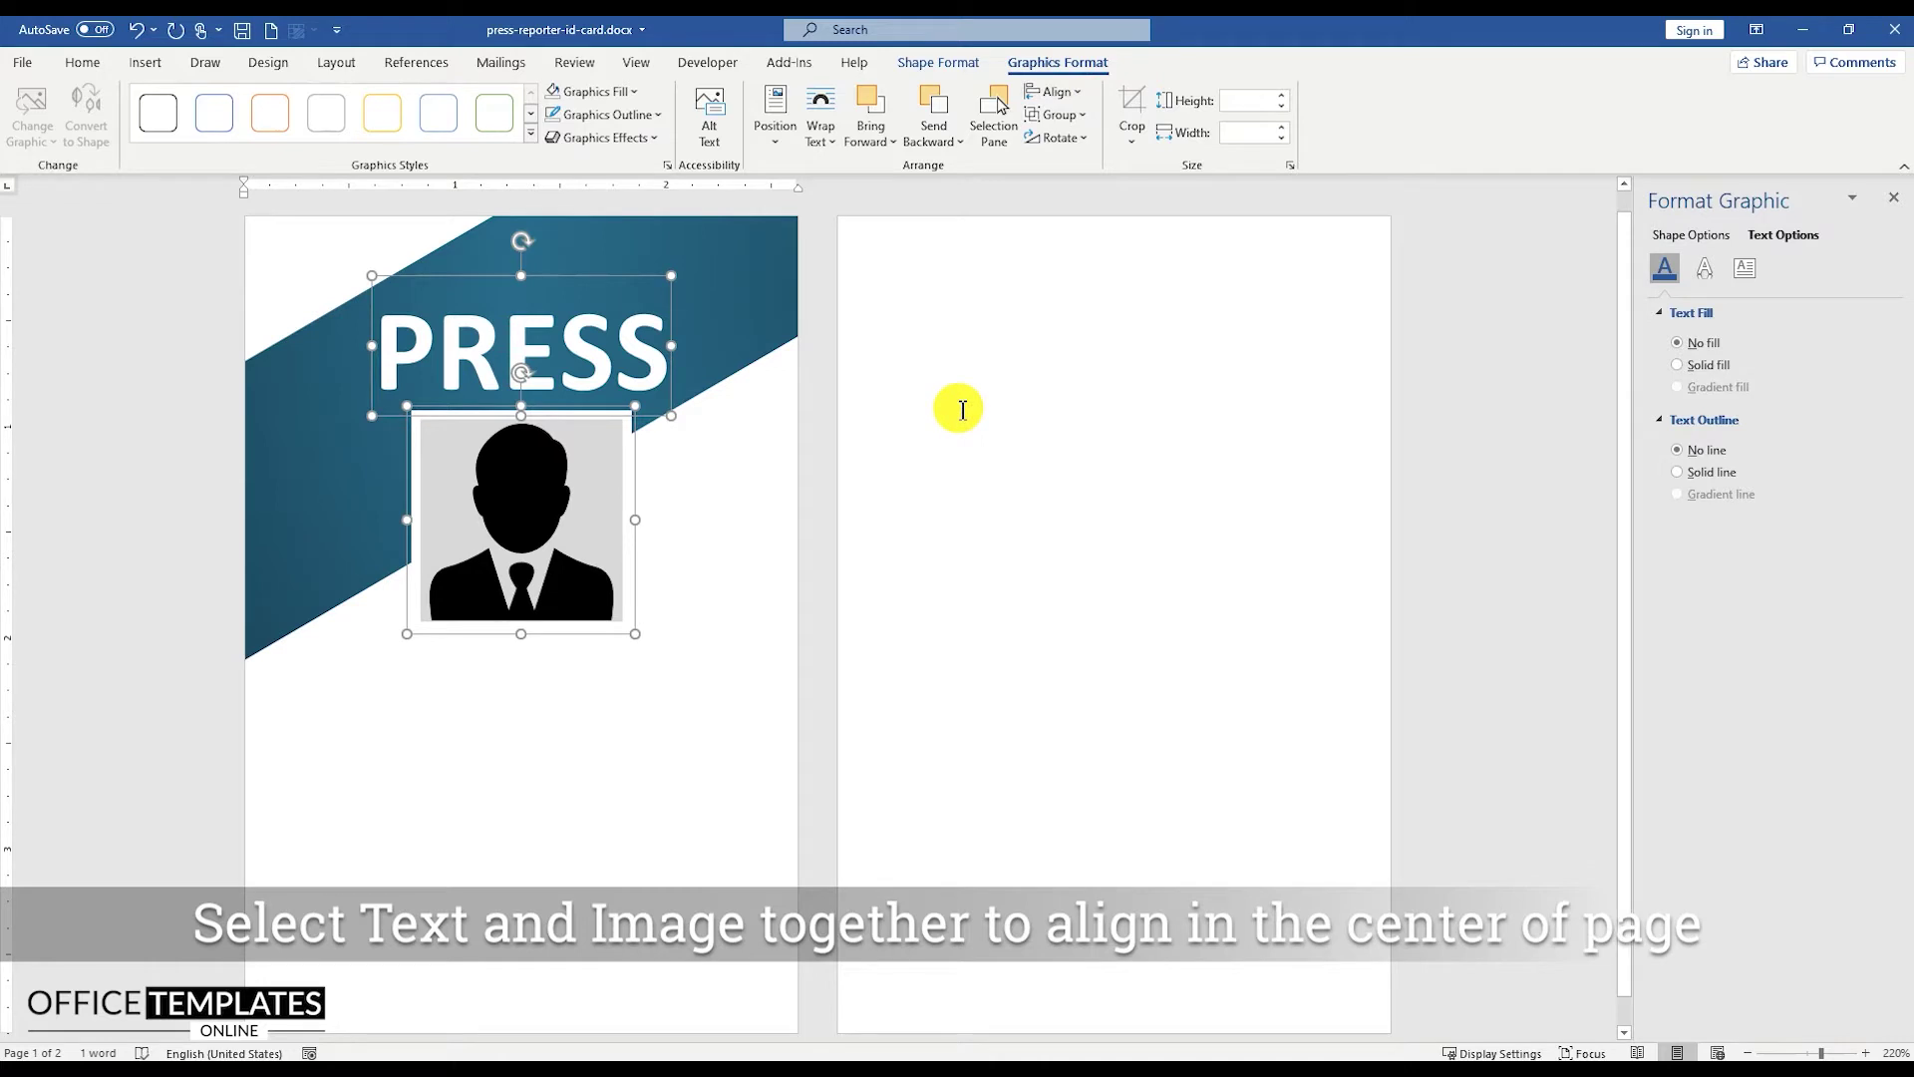
{"action": "left_click", "coordinate": [958, 407]}
{"action": "left_click", "coordinate": [148, 62]}
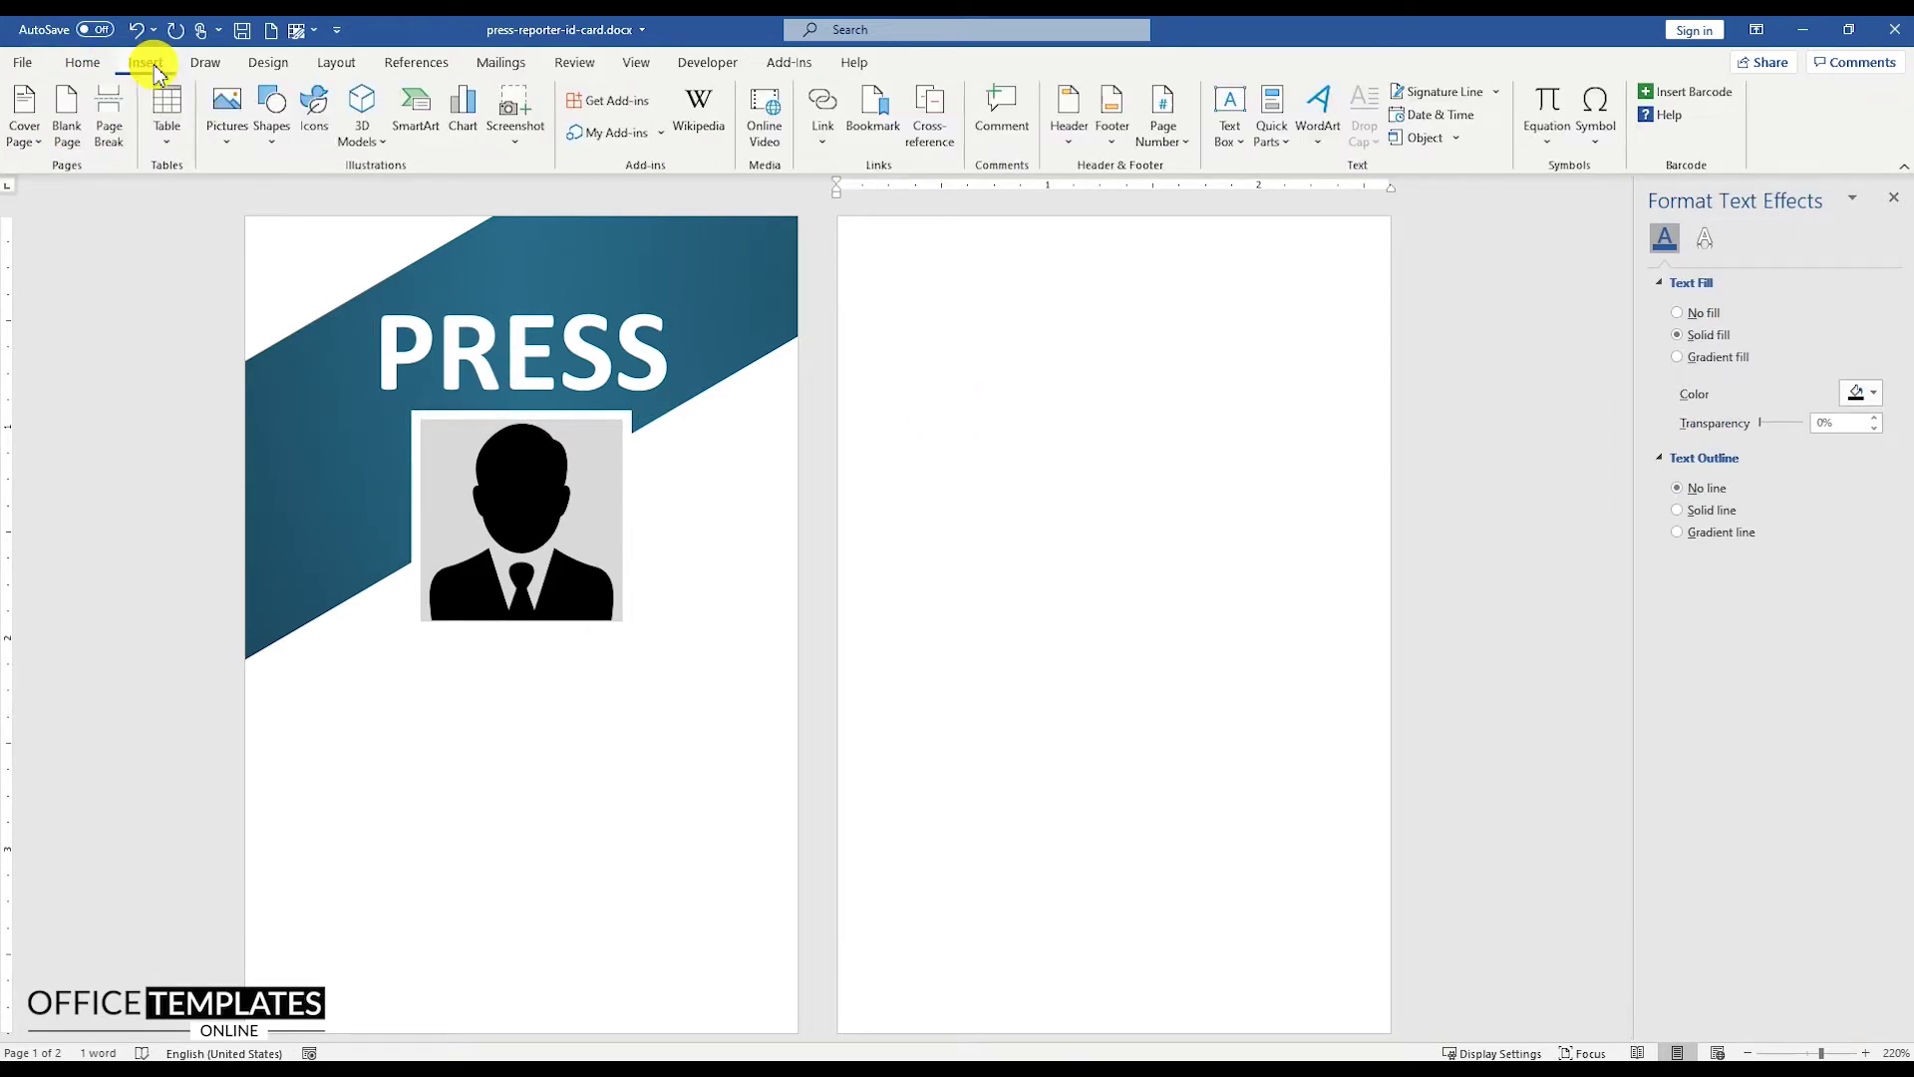
Draw a flipped right triangle in the card's top-right corner, about 2.18 by 2.34 inches.
{"action": "left_click", "coordinate": [272, 112]}
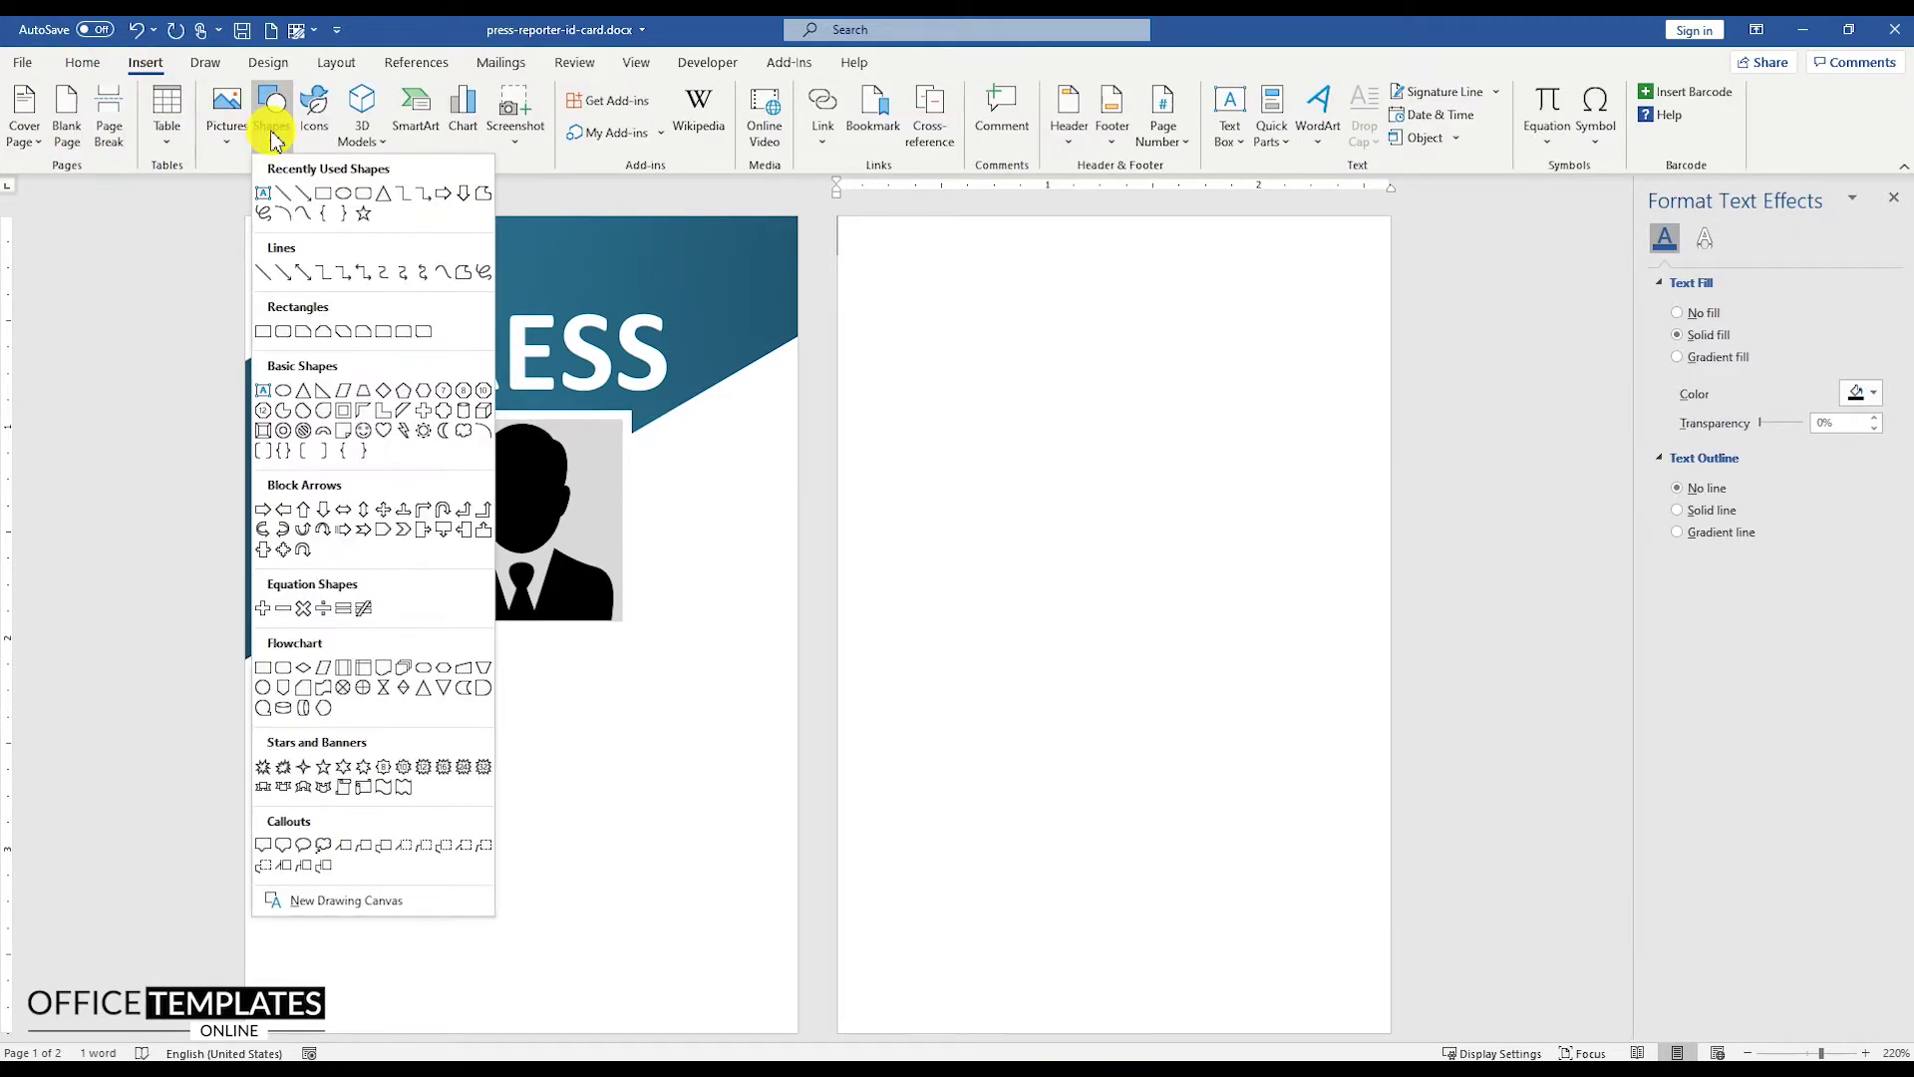
{"action": "left_click", "coordinate": [321, 391]}
{"action": "left_click_drag", "start_coordinate": [372, 276], "coordinate": [768, 671]}
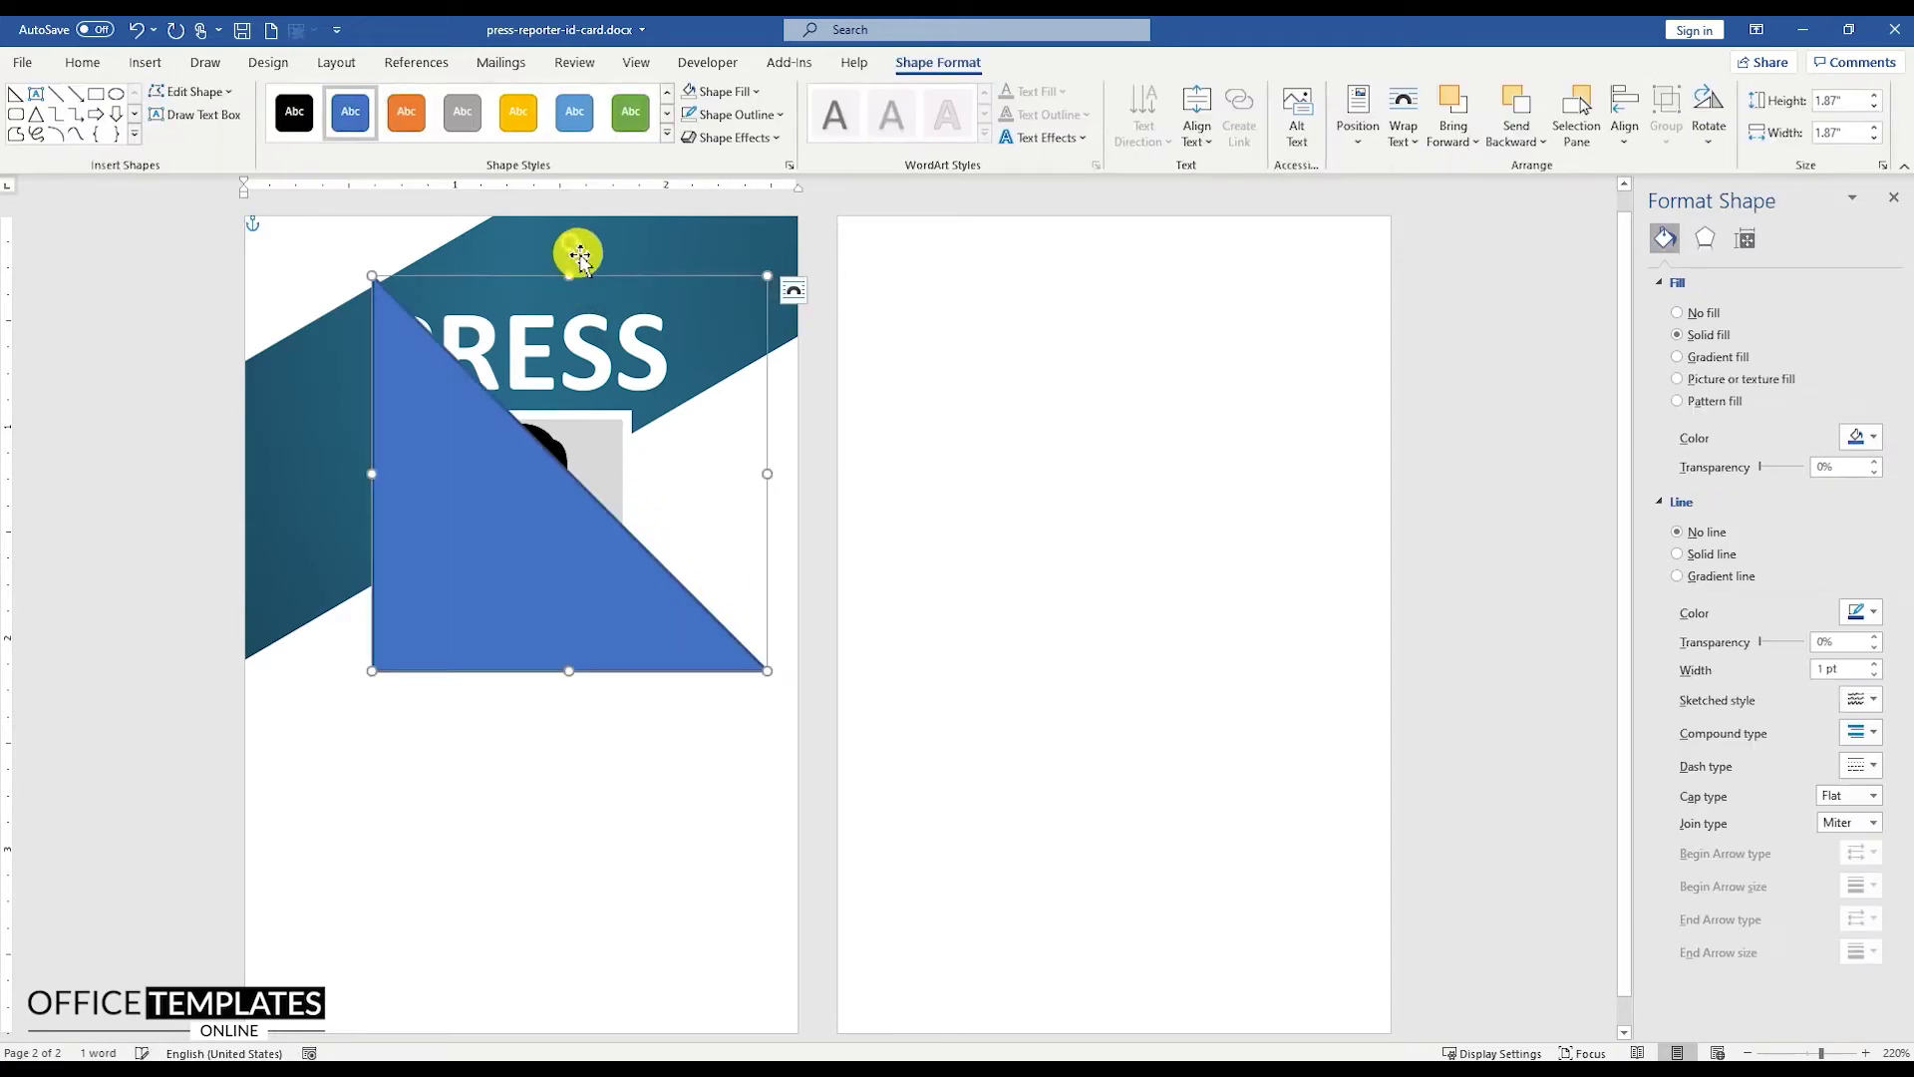
{"action": "left_click_drag", "start_coordinate": [579, 256], "coordinate": [525, 674]}
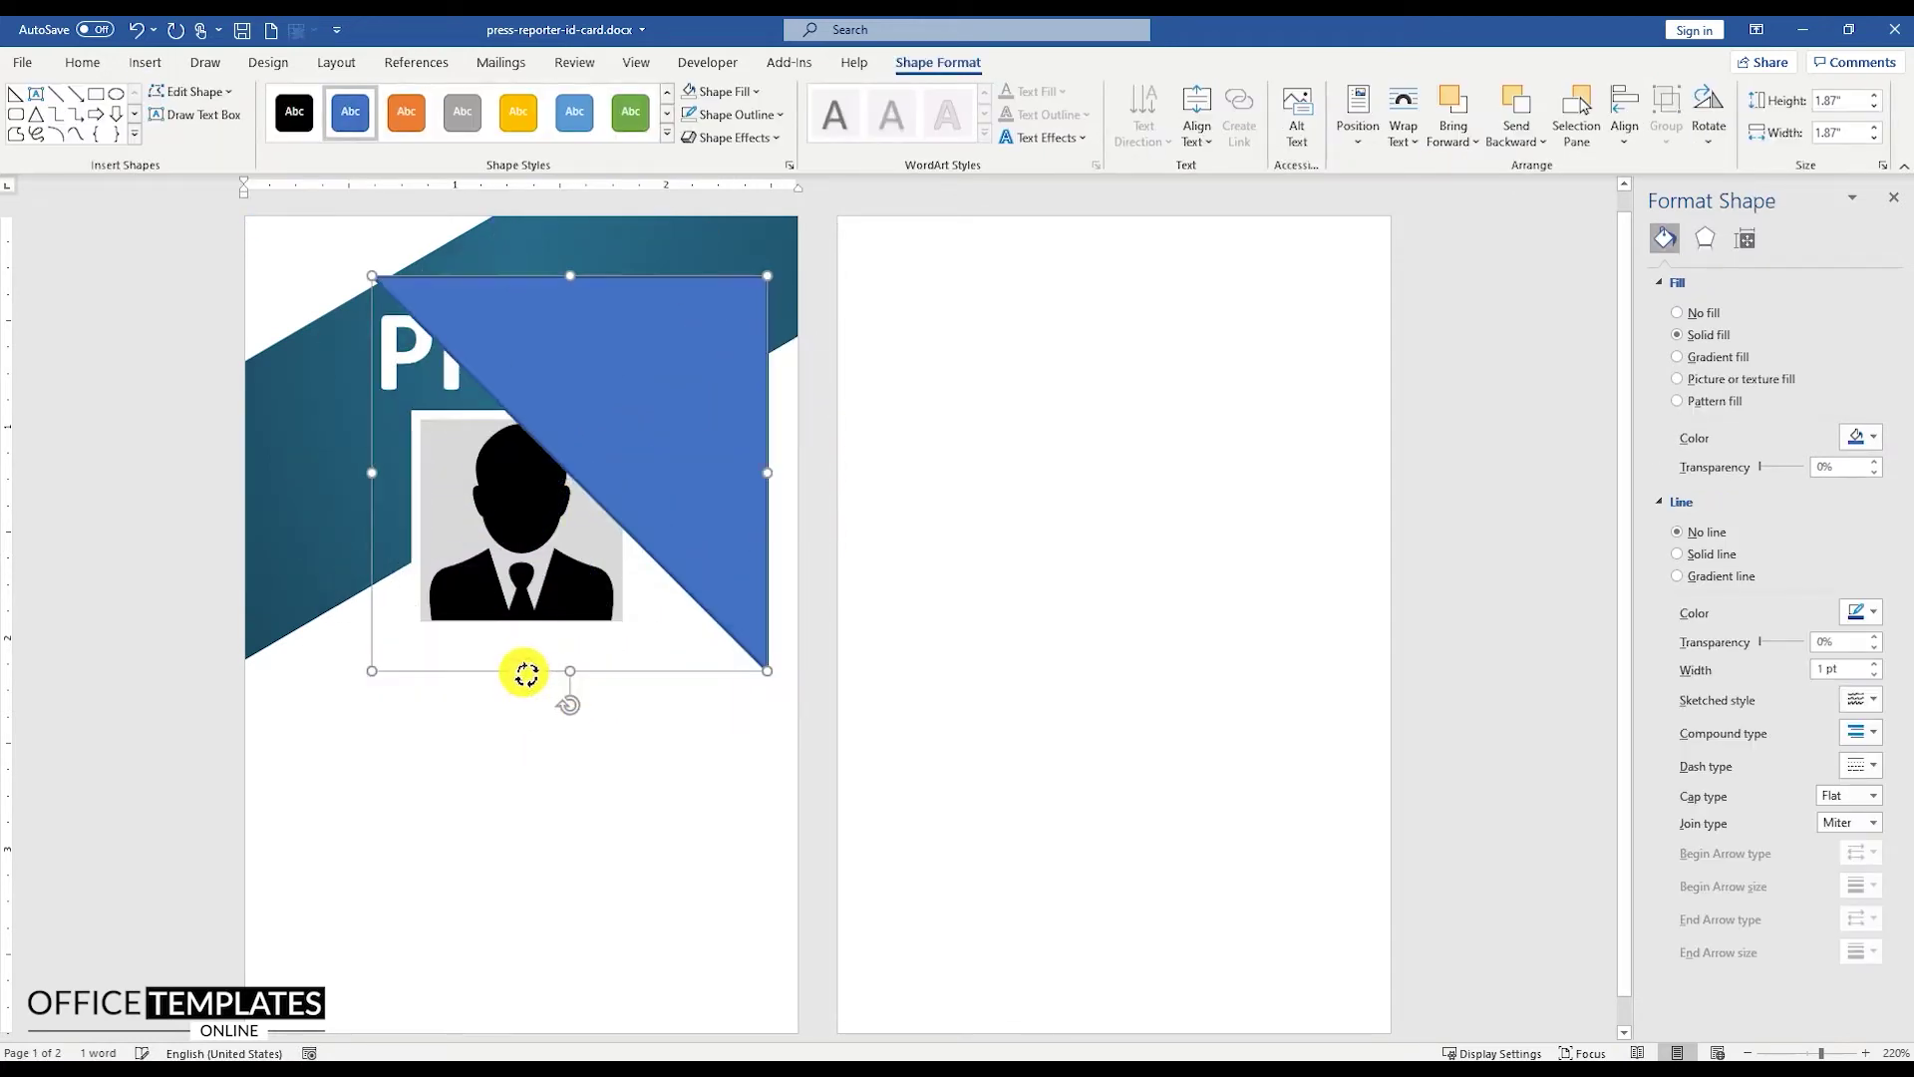
{"action": "left_click_drag", "start_coordinate": [668, 446], "coordinate": [702, 363]}
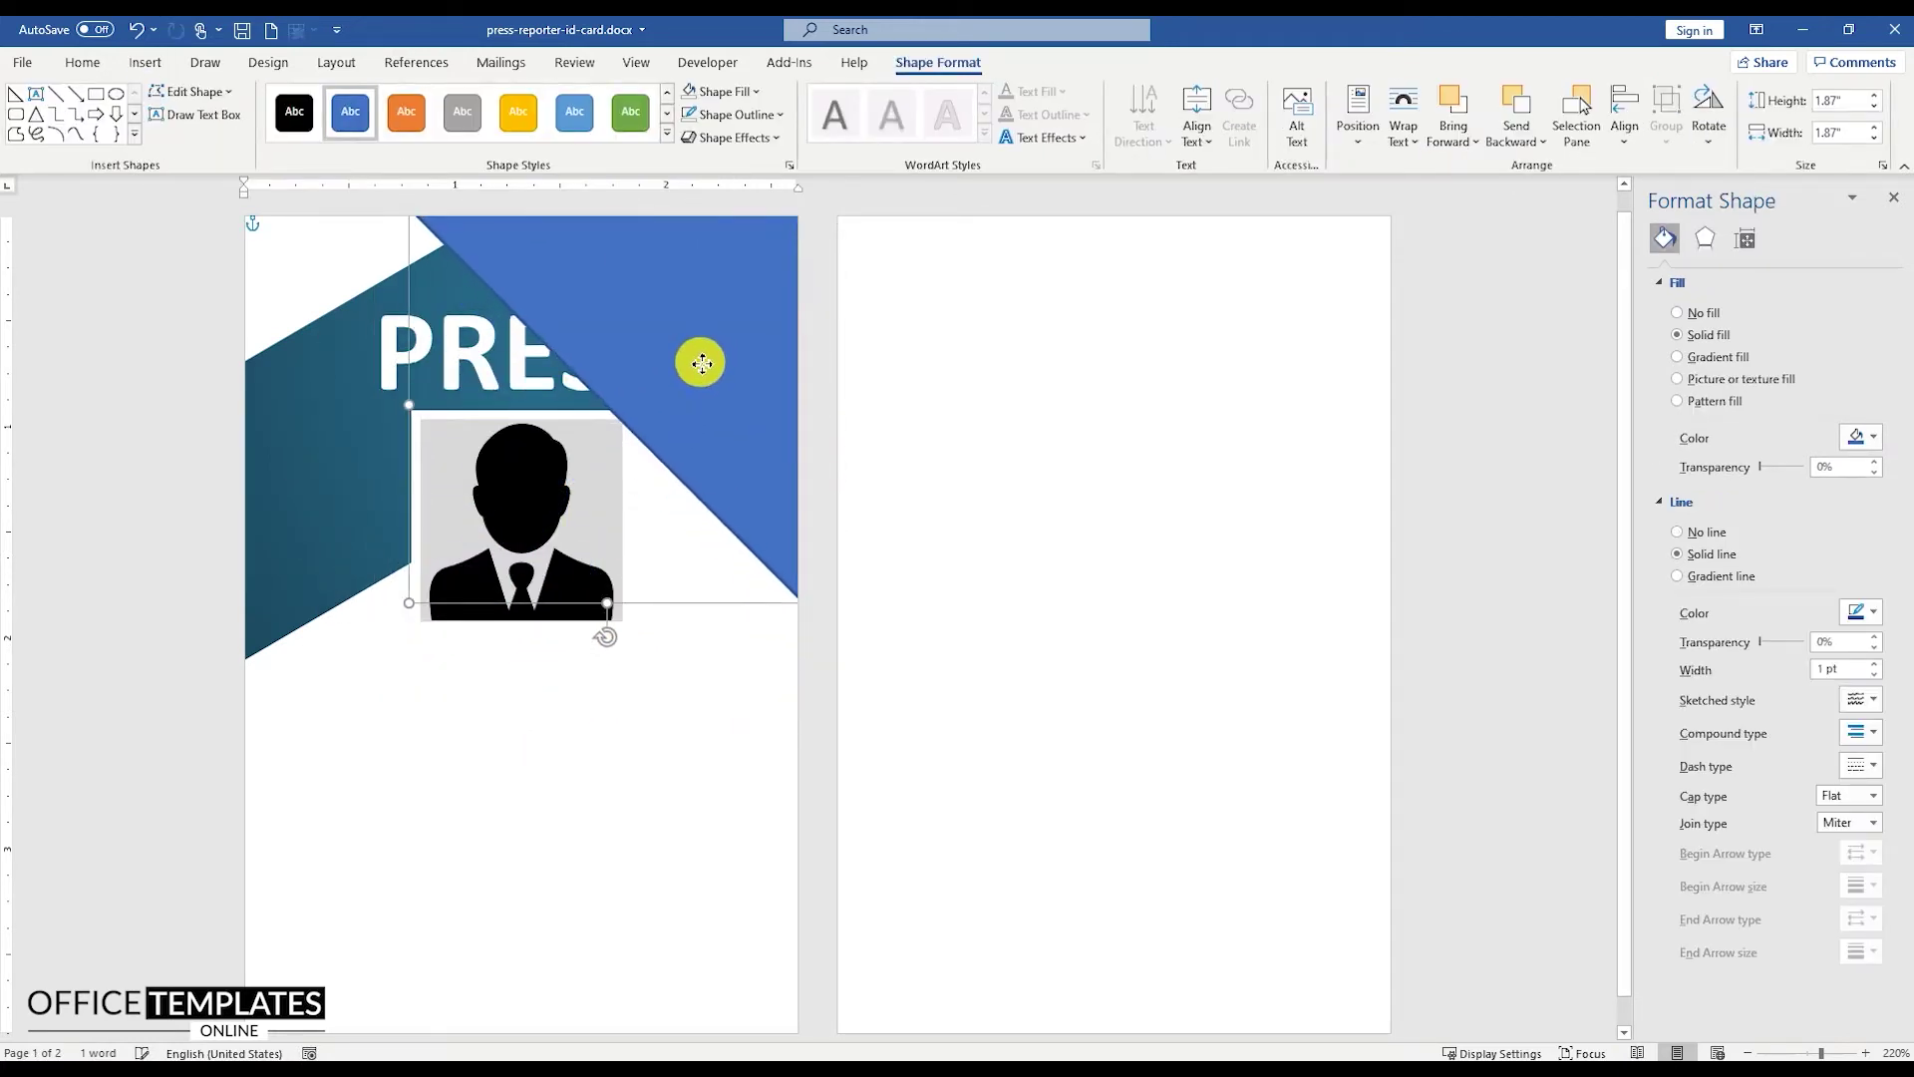
{"action": "left_click_drag", "start_coordinate": [409, 603], "coordinate": [310, 669]}
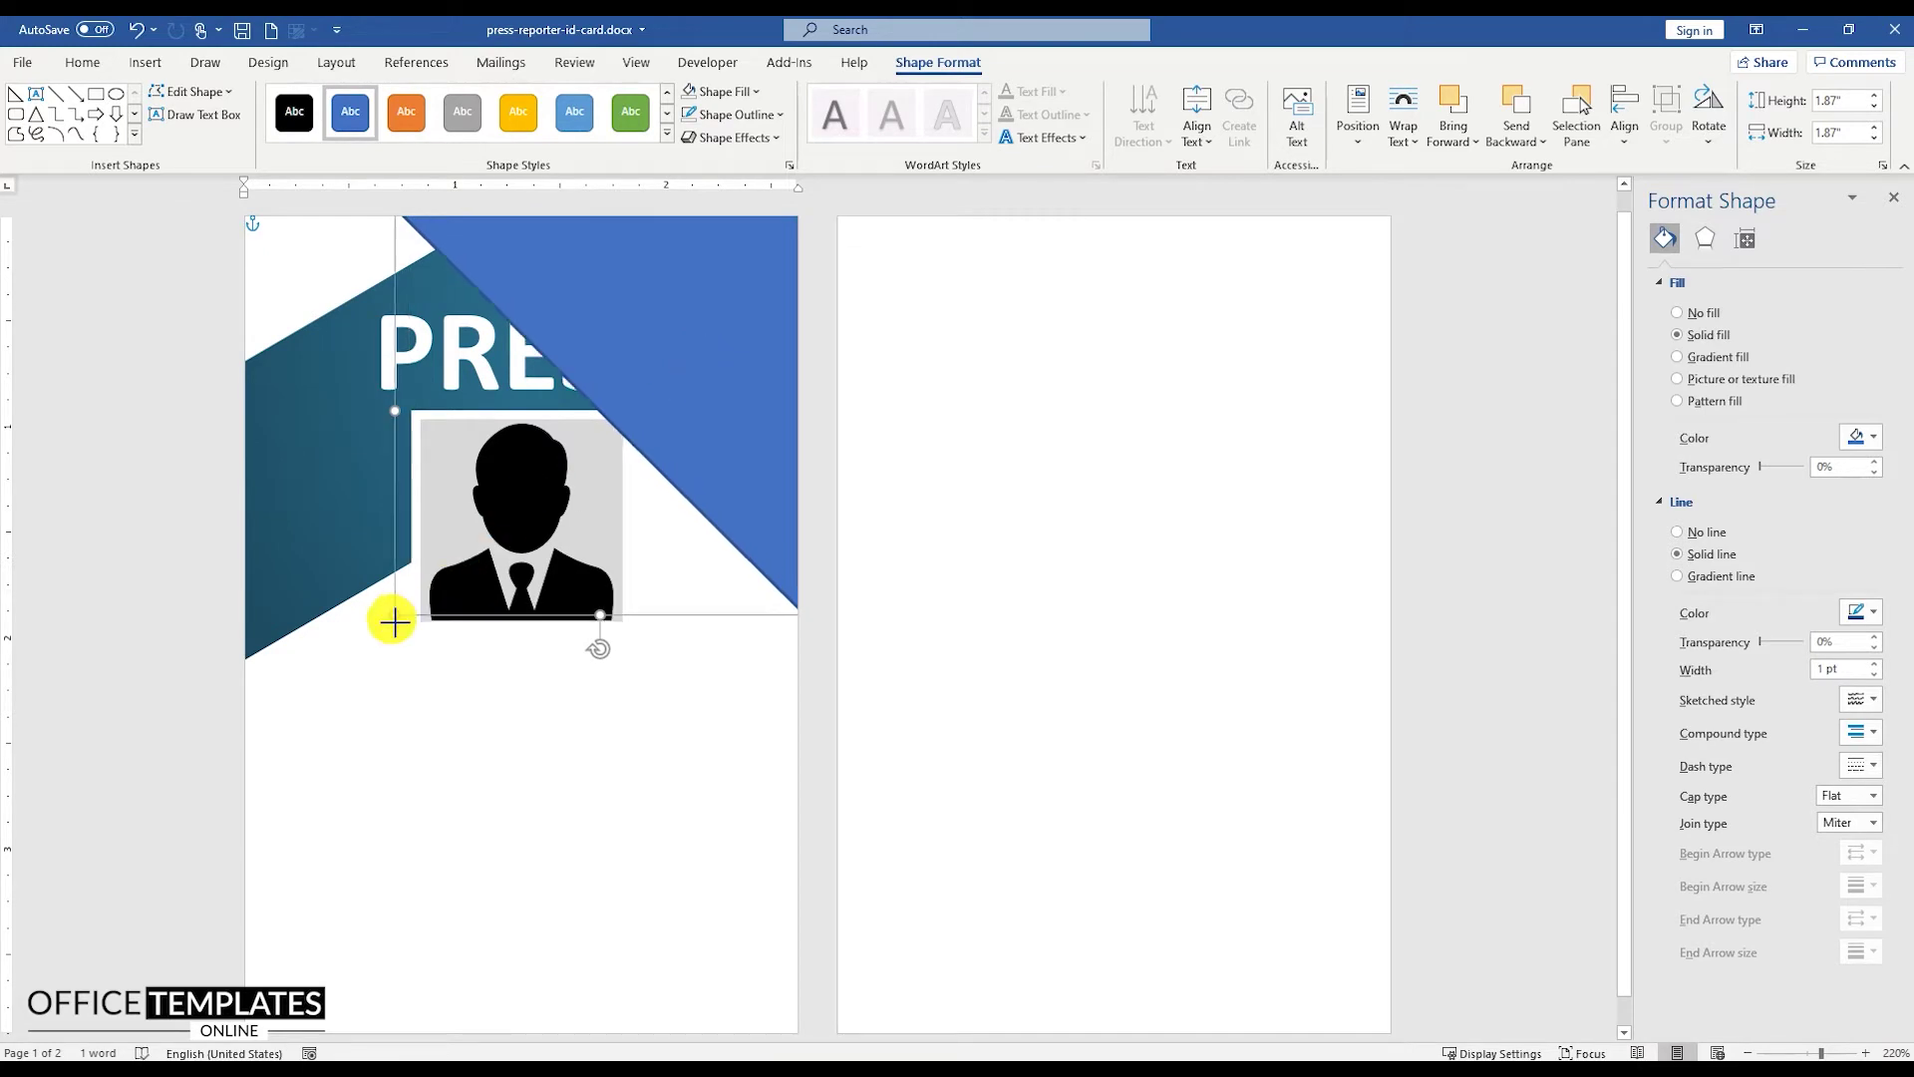
Give the triangle a dark grey dotted pattern fill with no outline and send it to back.
{"action": "left_click", "coordinate": [1705, 402]}
{"action": "left_click", "coordinate": [1857, 671]}
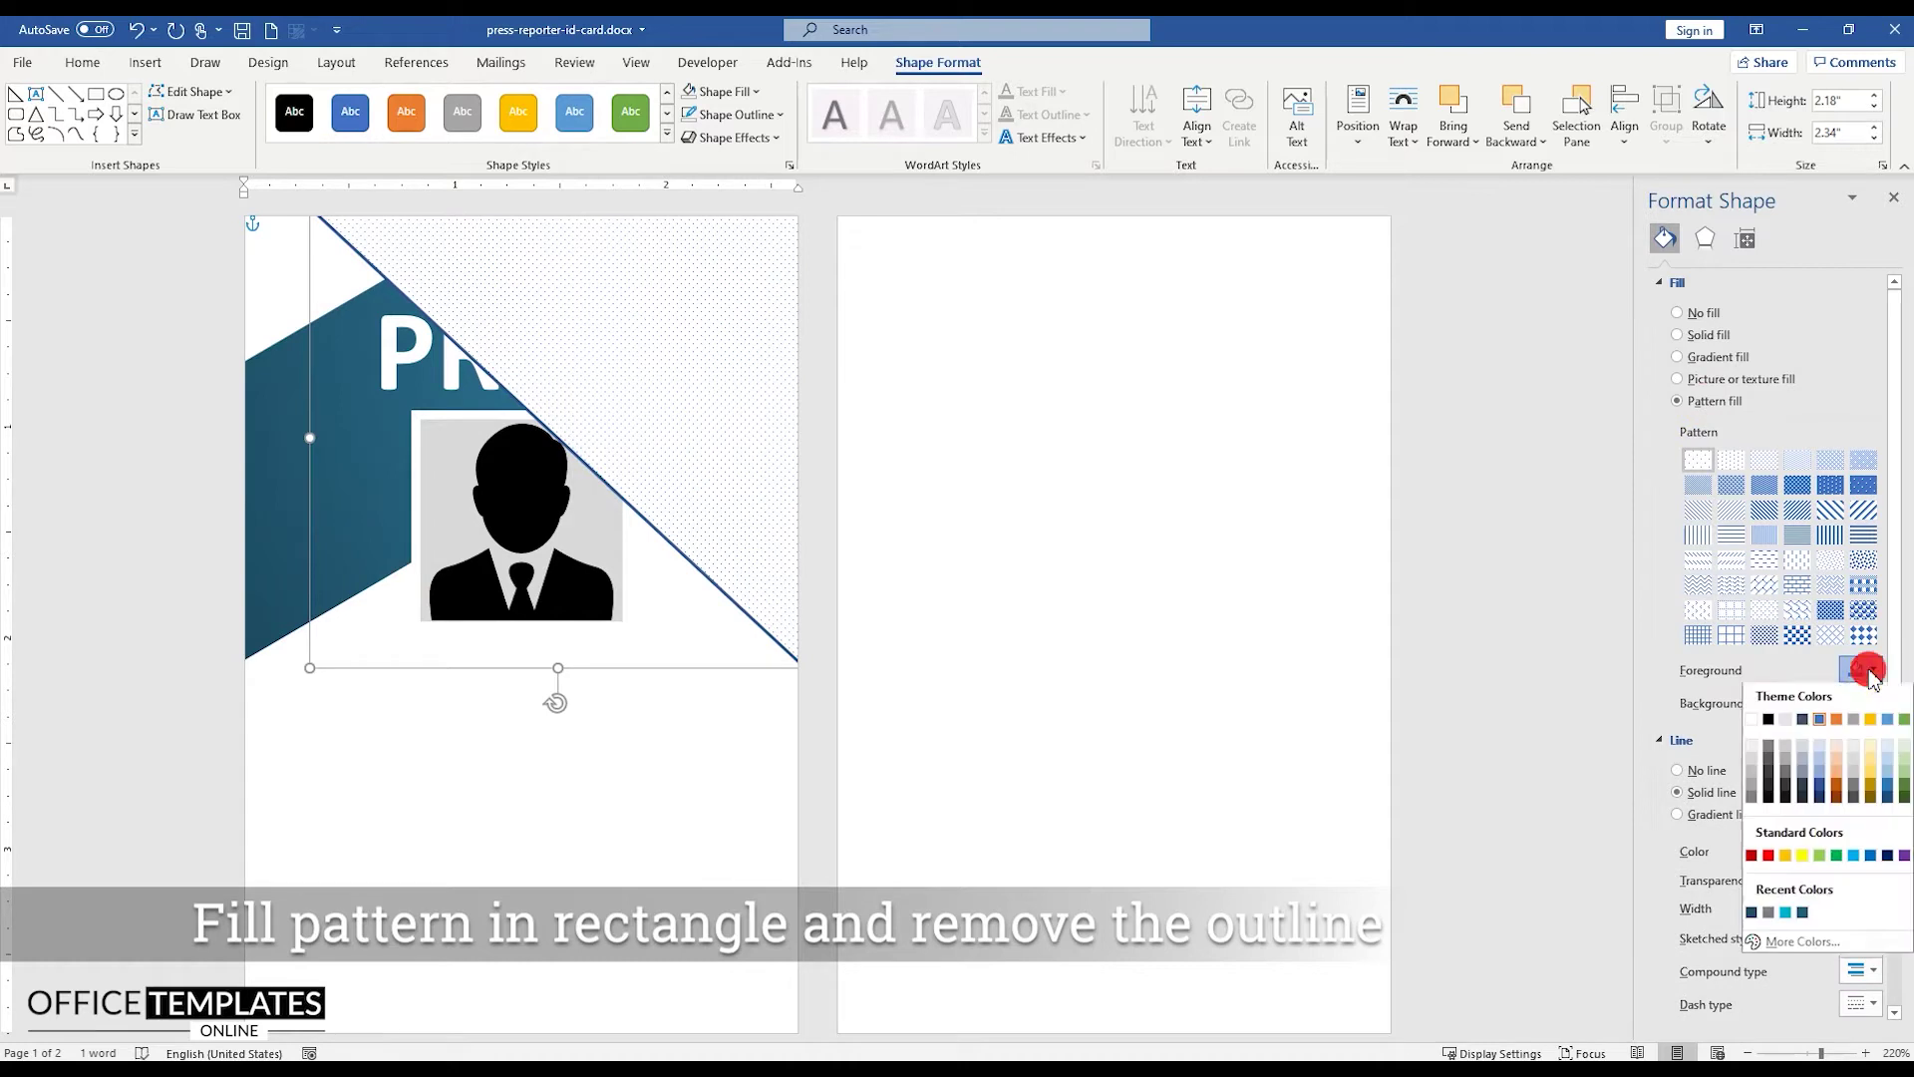
{"action": "left_click", "coordinate": [1770, 915]}
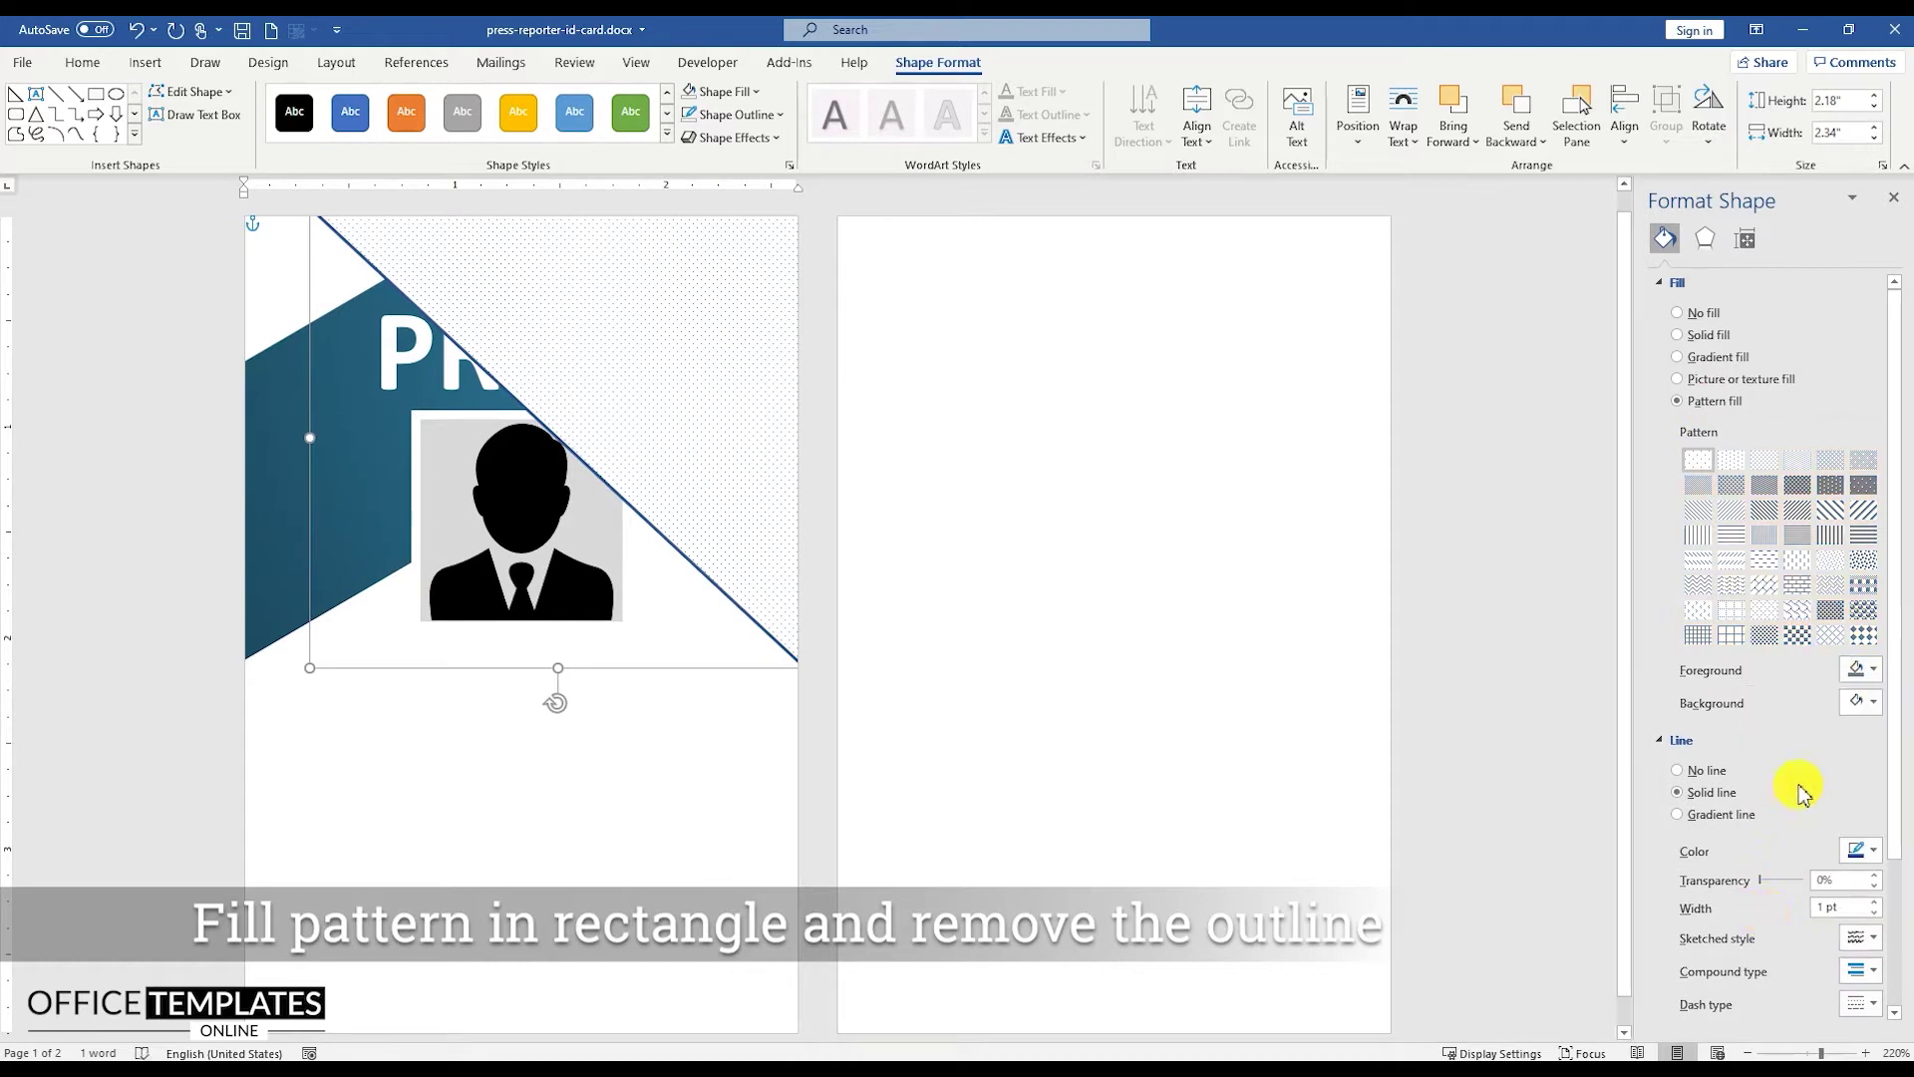
{"action": "left_click", "coordinate": [1687, 773]}
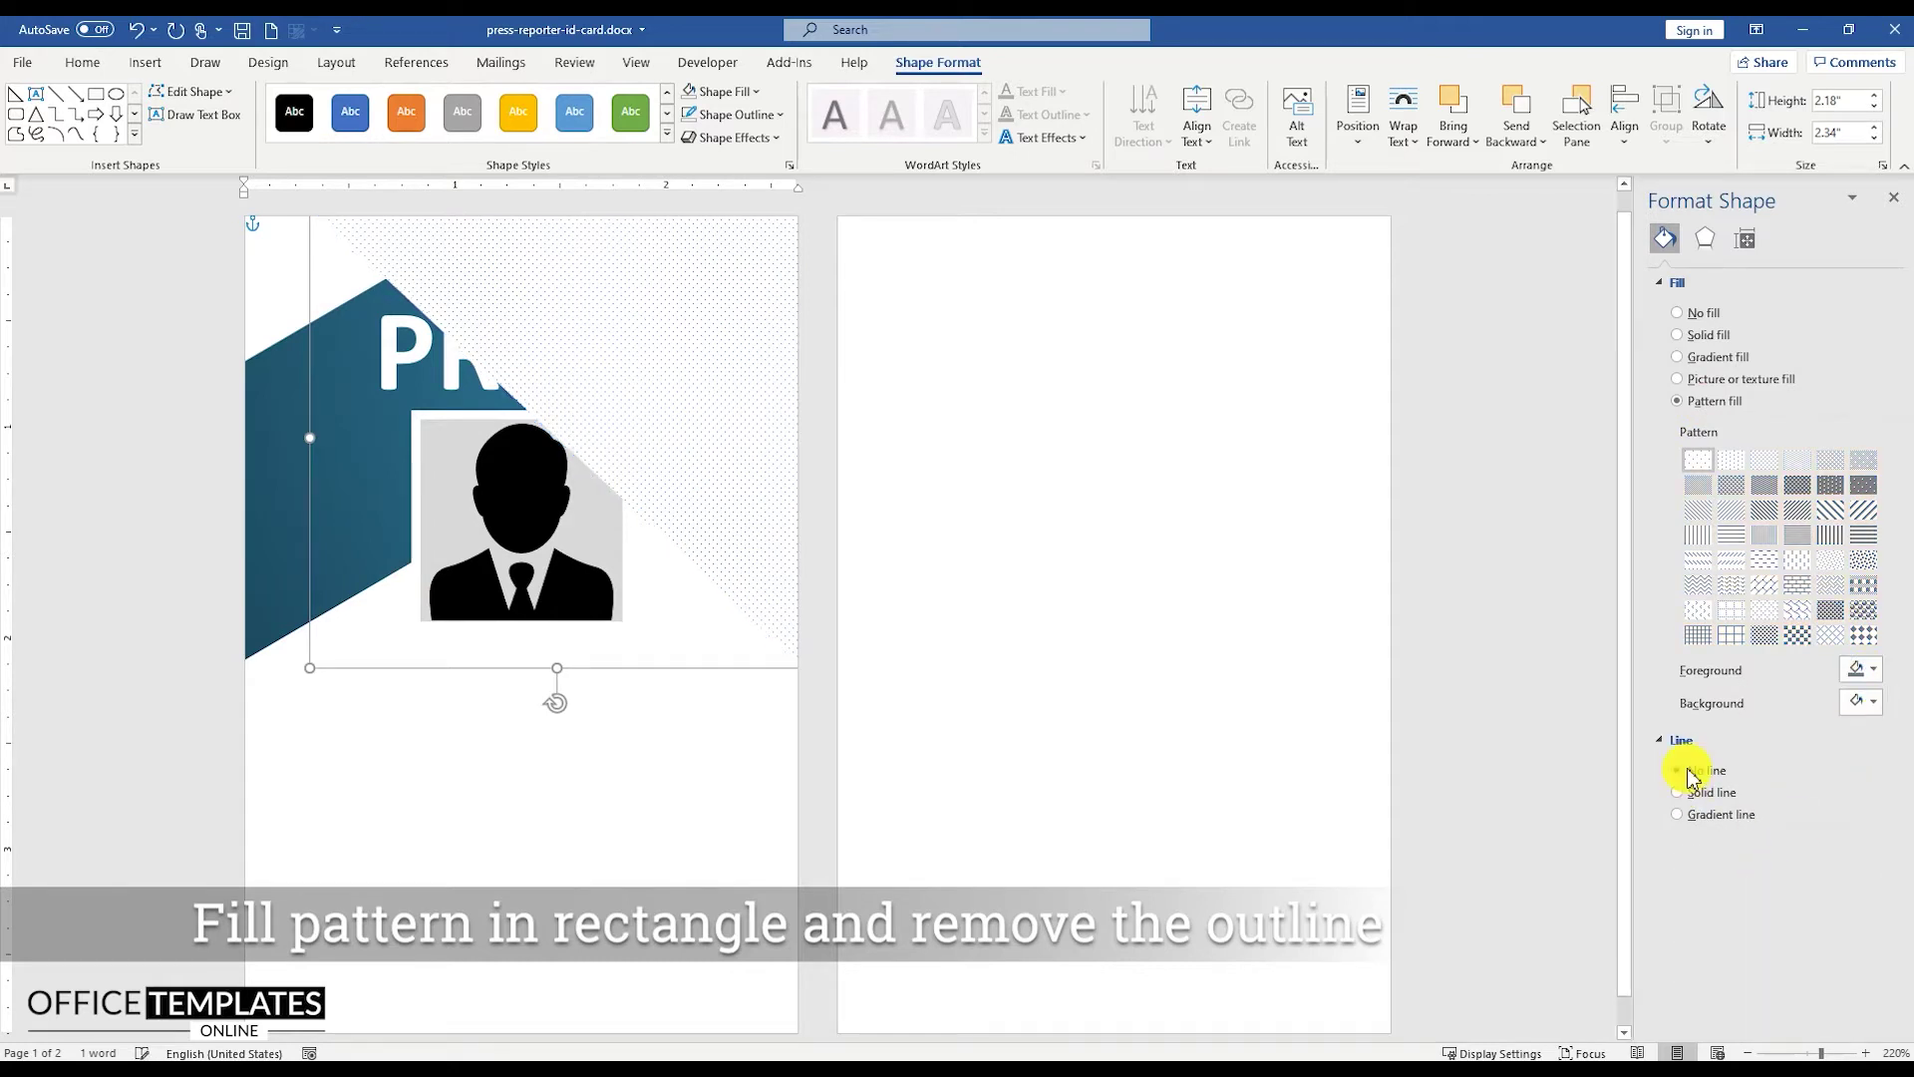
{"action": "right_click", "coordinate": [677, 389]}
{"action": "left_click", "coordinate": [757, 632]}
{"action": "left_click", "coordinate": [985, 622]}
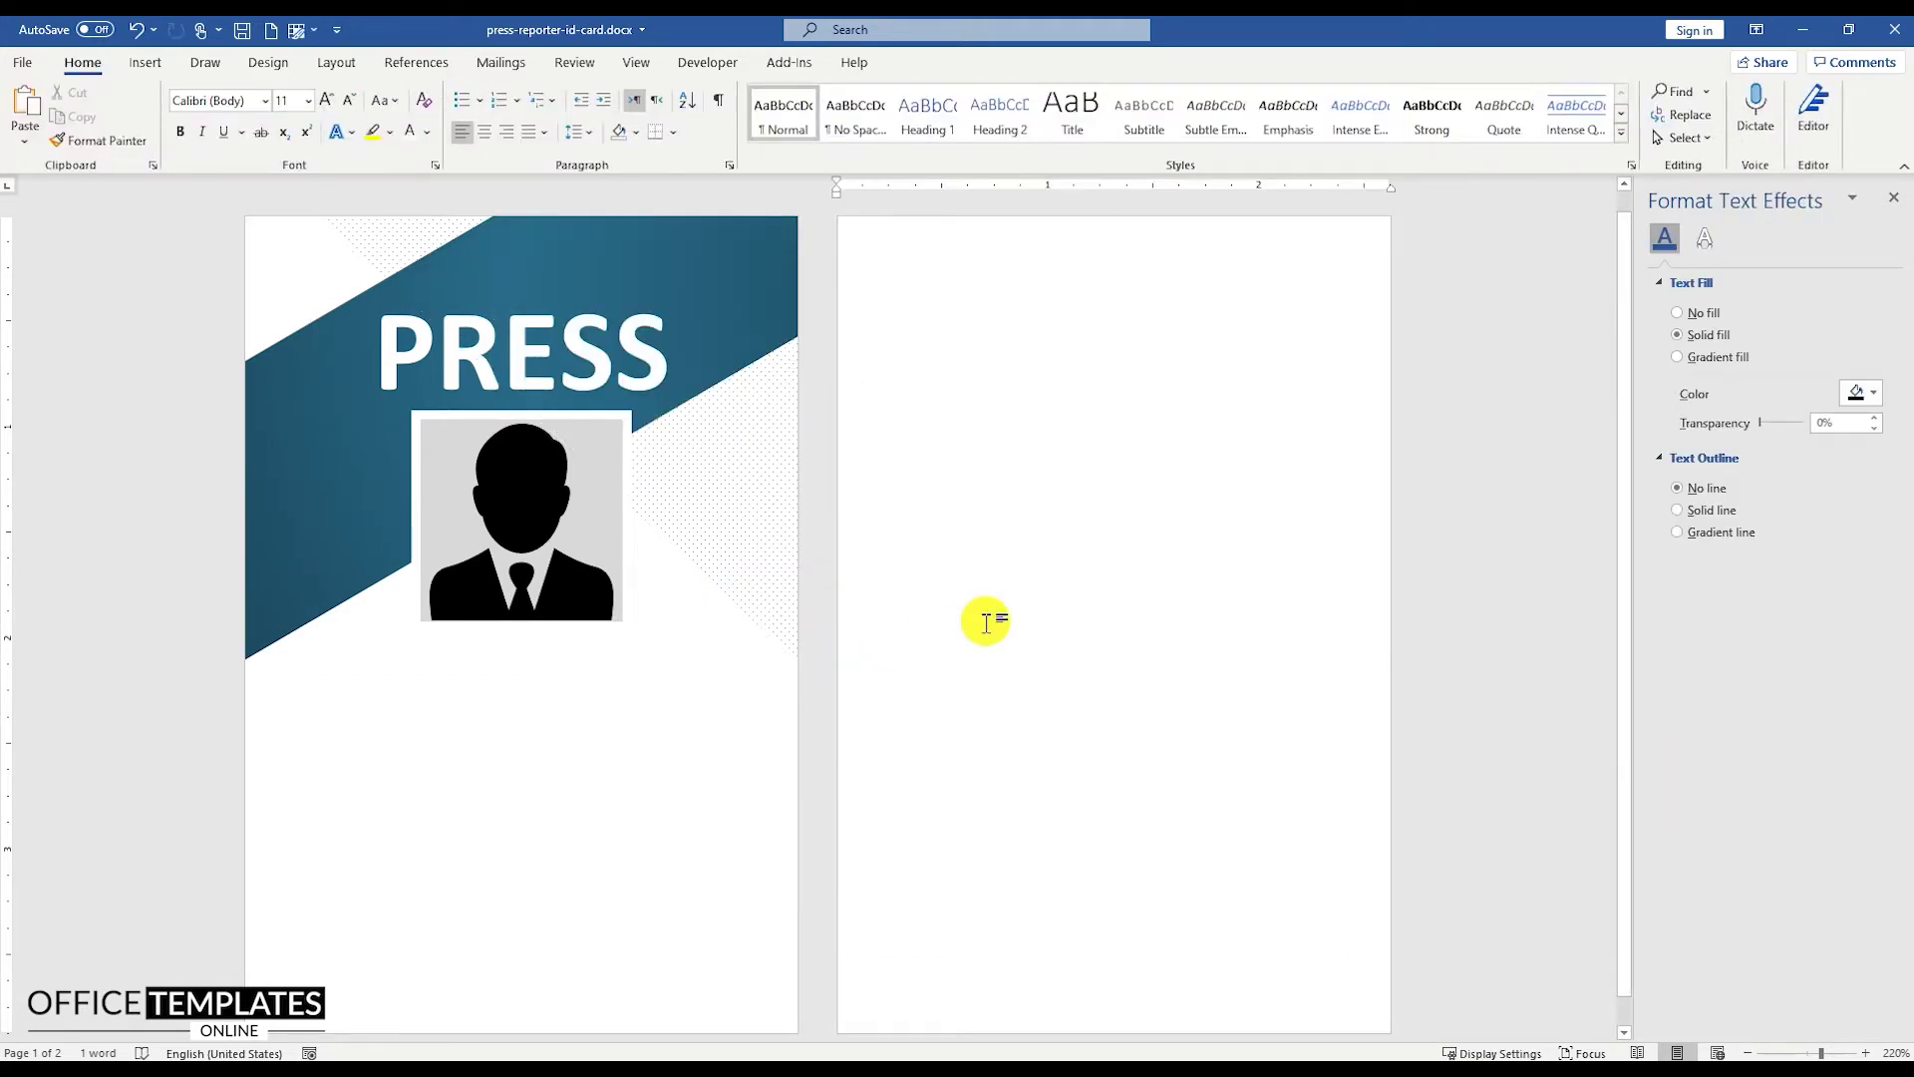
Draw a rectangle across the card's bottom with a dark teal gradient fill and no outline.
{"action": "left_click", "coordinate": [144, 62]}
{"action": "left_click", "coordinate": [271, 115]}
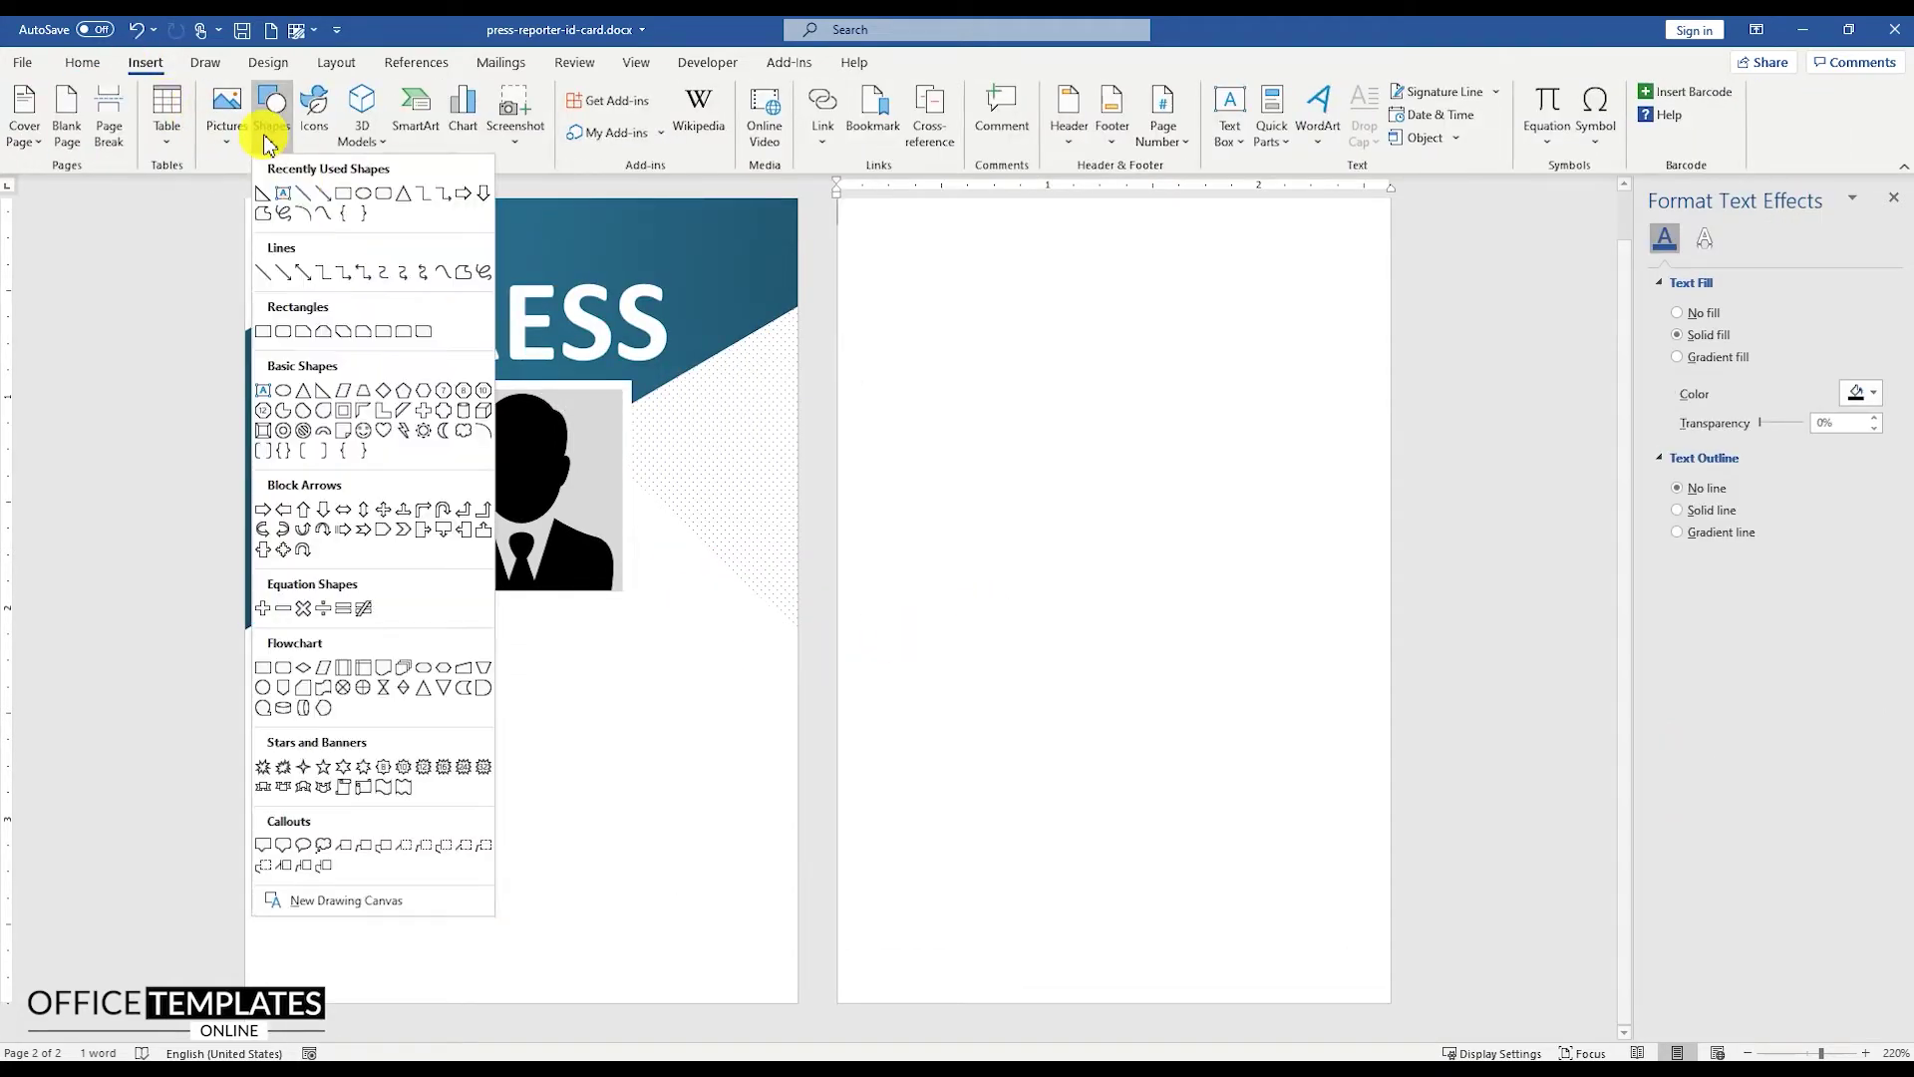
{"action": "left_click", "coordinate": [344, 206]}
{"action": "left_click_drag", "start_coordinate": [245, 925], "coordinate": [788, 1004]}
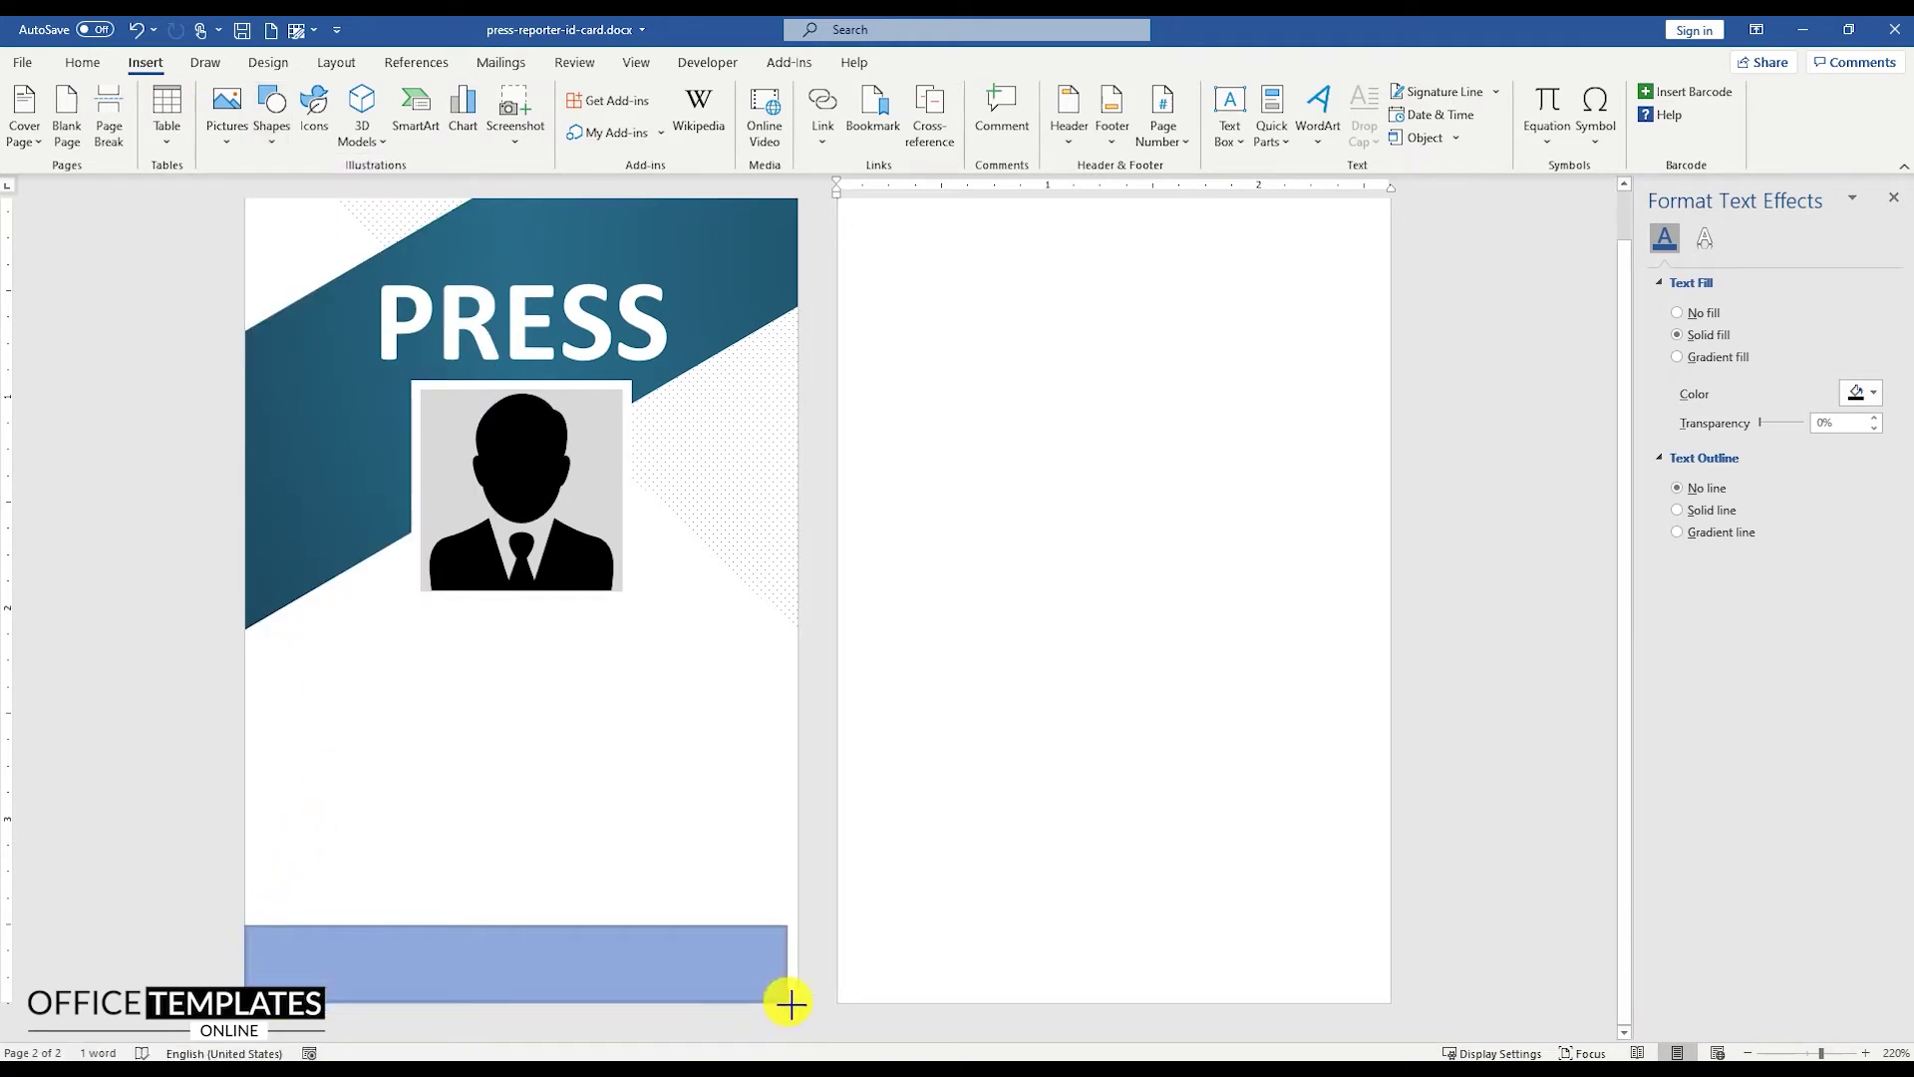
{"action": "right_click", "coordinate": [654, 979]}
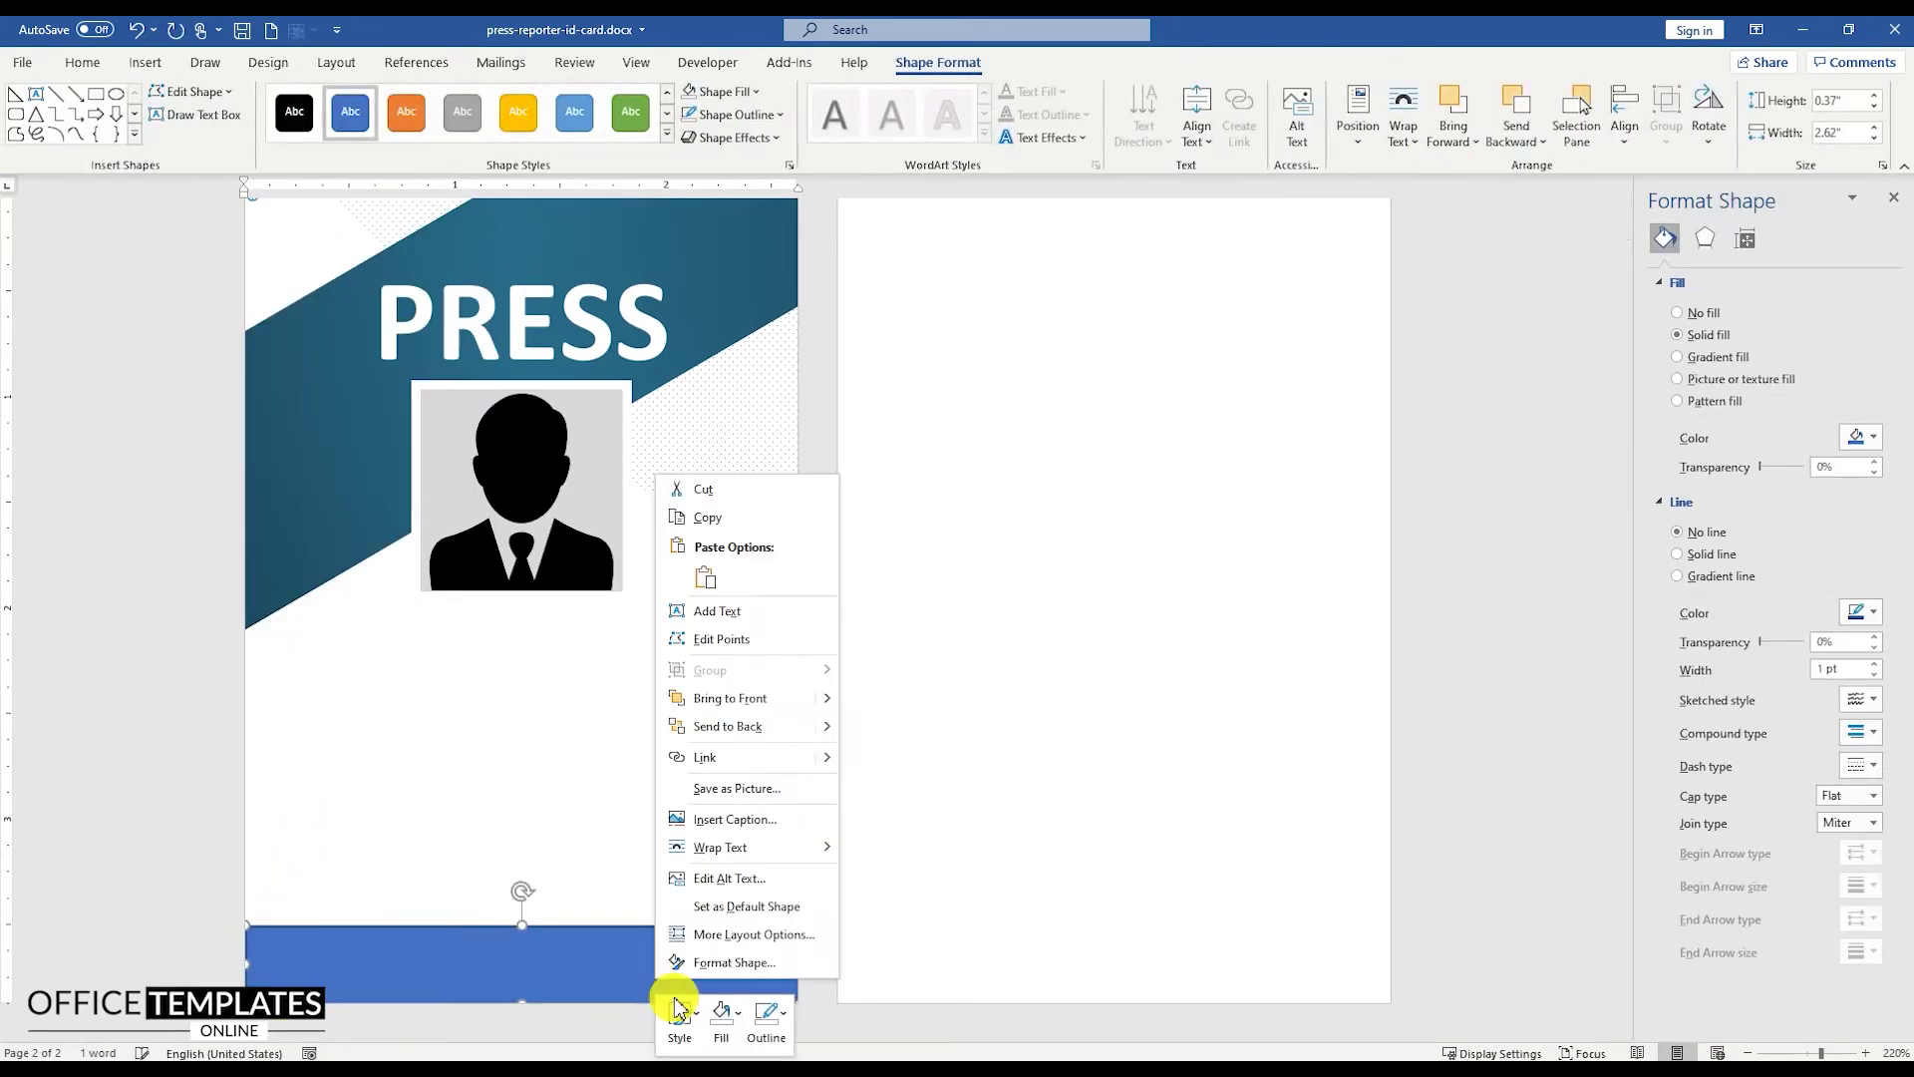
{"action": "left_click", "coordinate": [723, 1015]}
{"action": "left_click", "coordinate": [728, 834]}
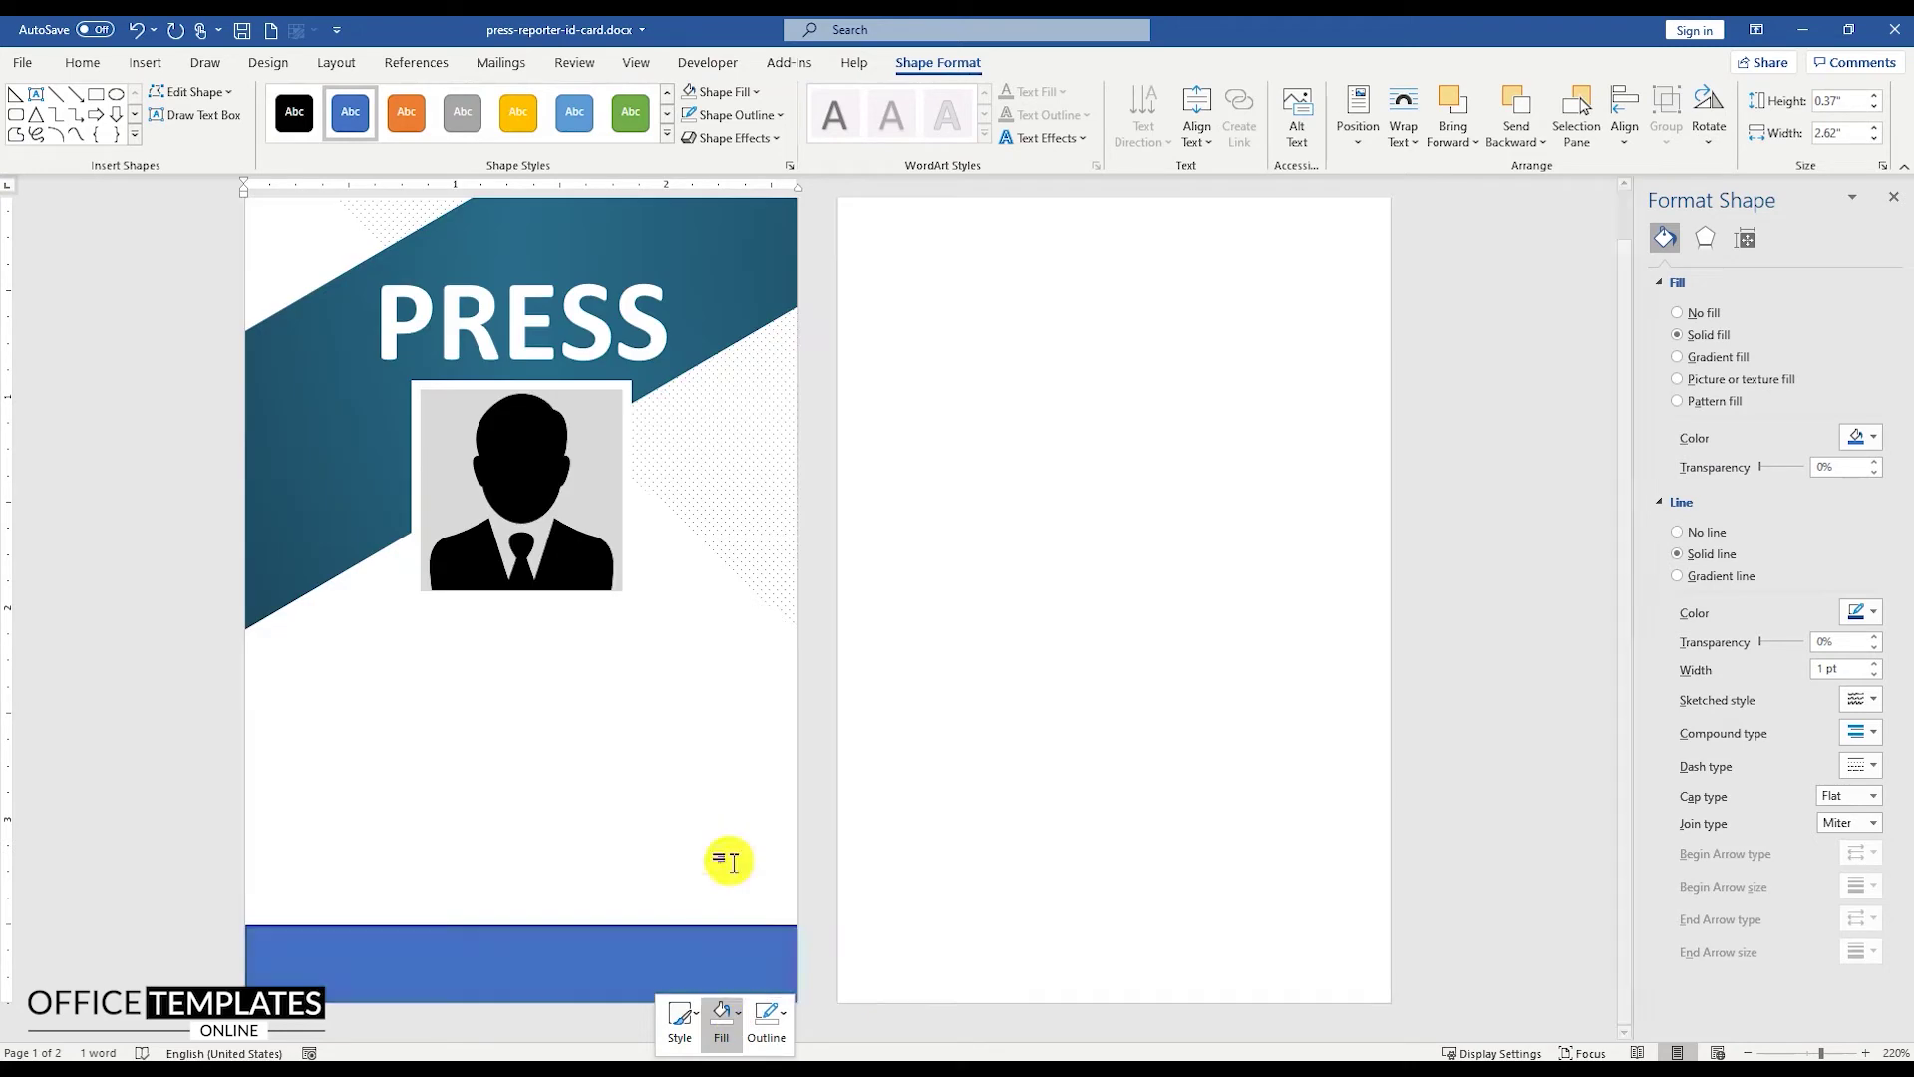
{"action": "left_click", "coordinate": [766, 1015]}
{"action": "left_click", "coordinate": [798, 865]}
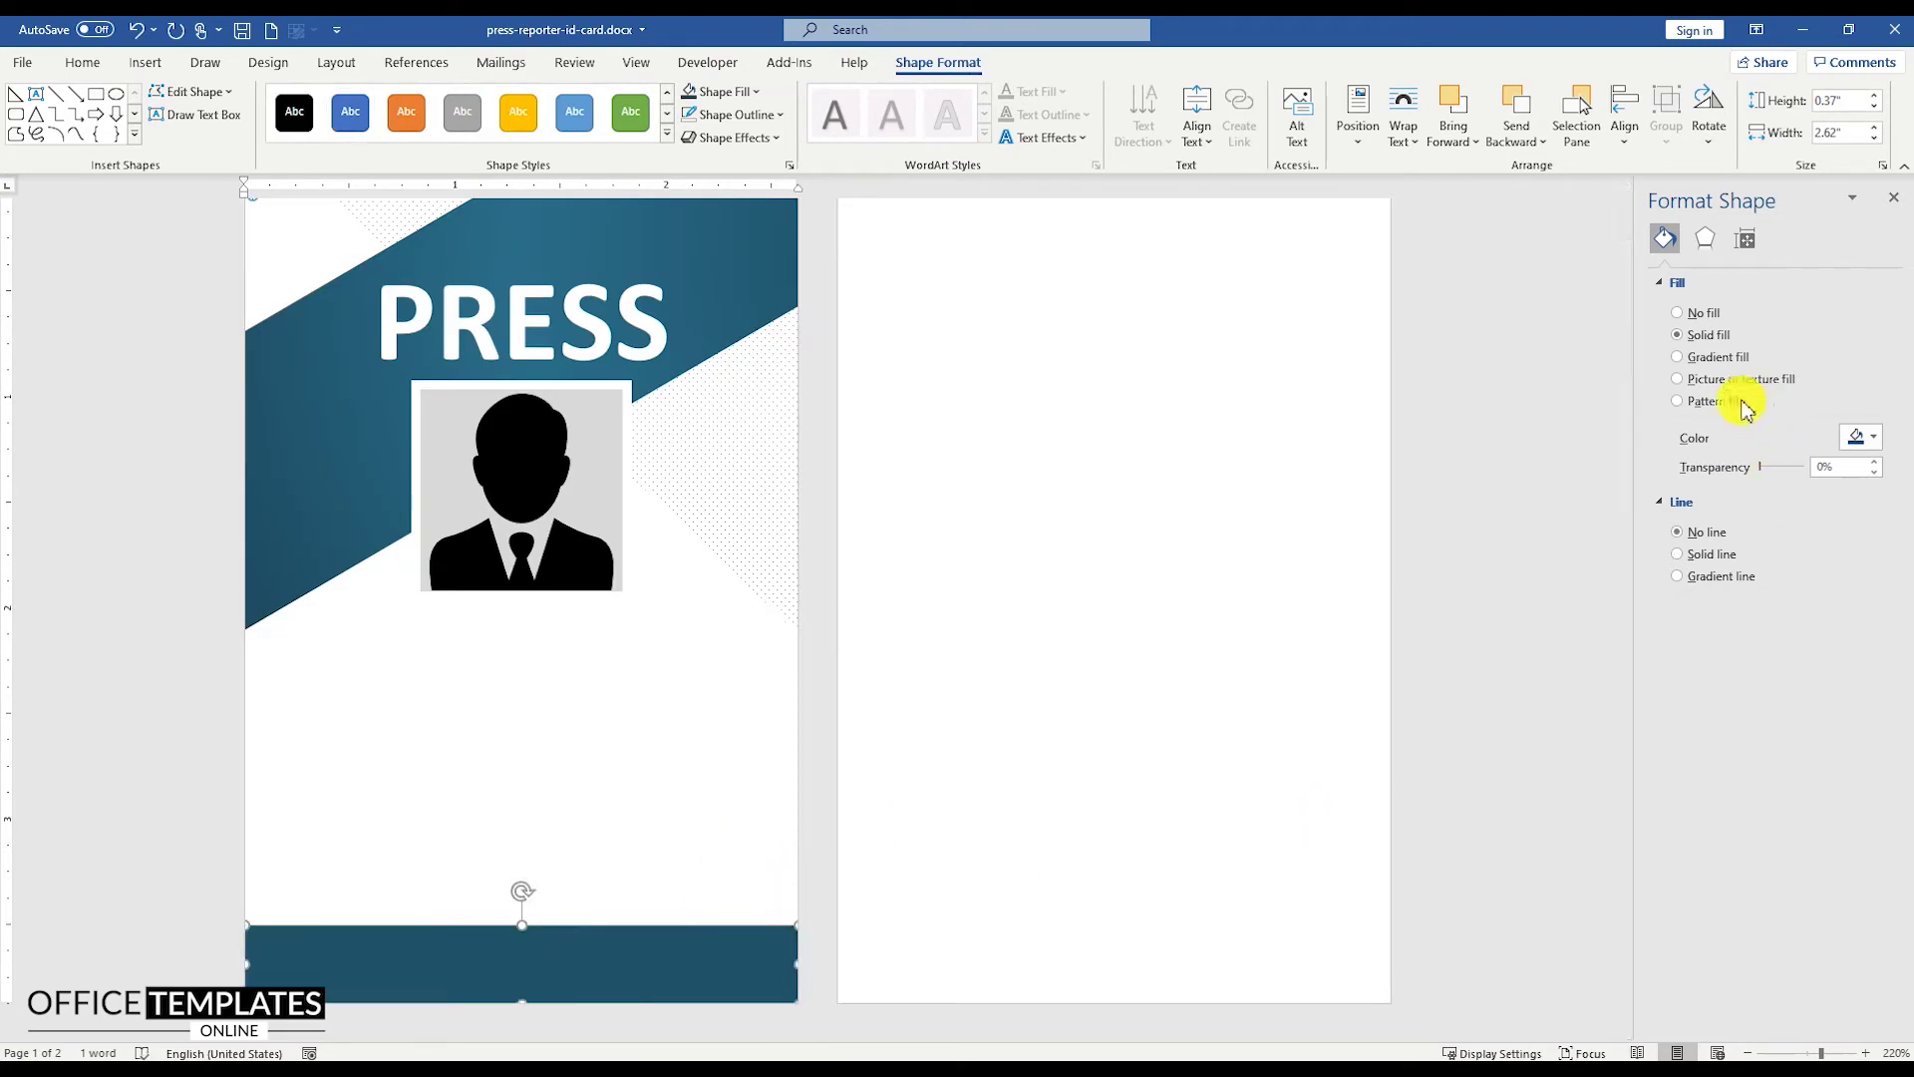
{"action": "left_click", "coordinate": [1720, 357]}
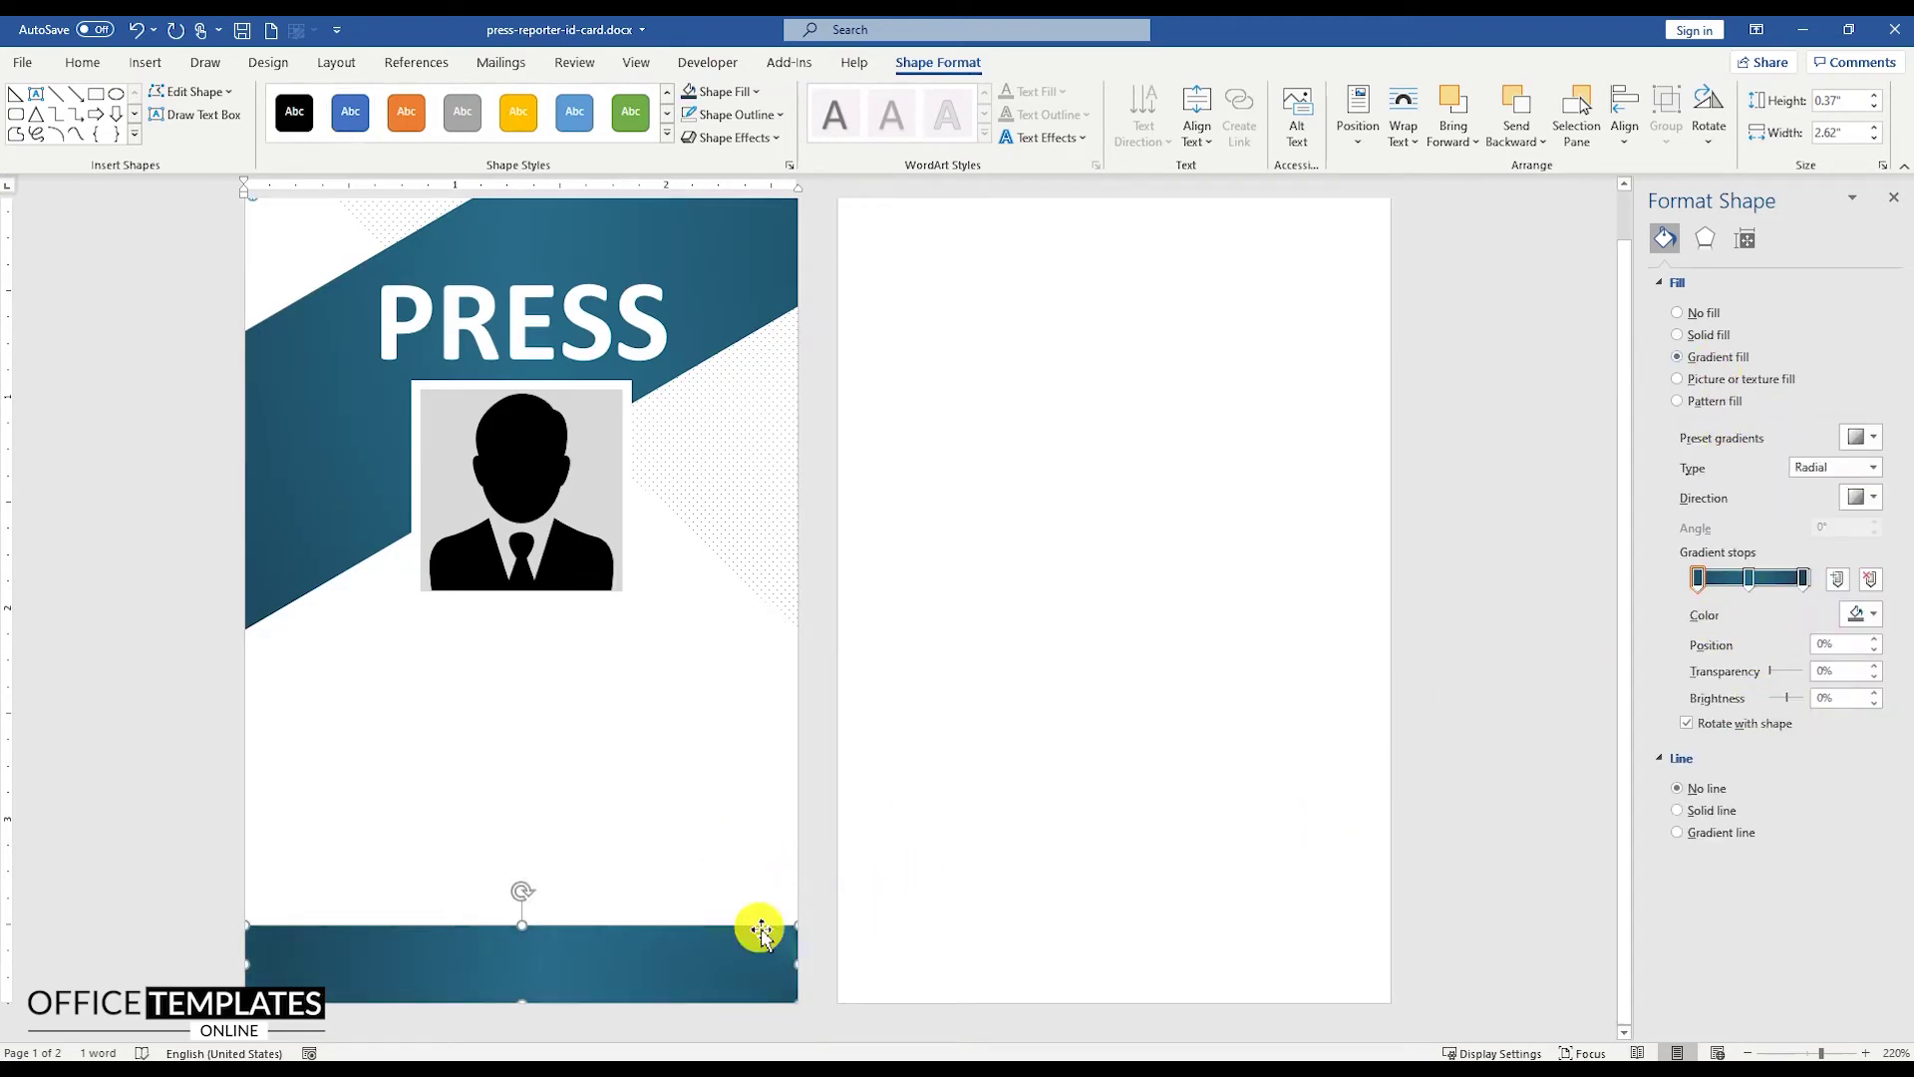
Edit the band's points so its top edge slants upward on the right.
{"action": "right_click", "coordinate": [667, 934]}
{"action": "left_click", "coordinate": [746, 597]}
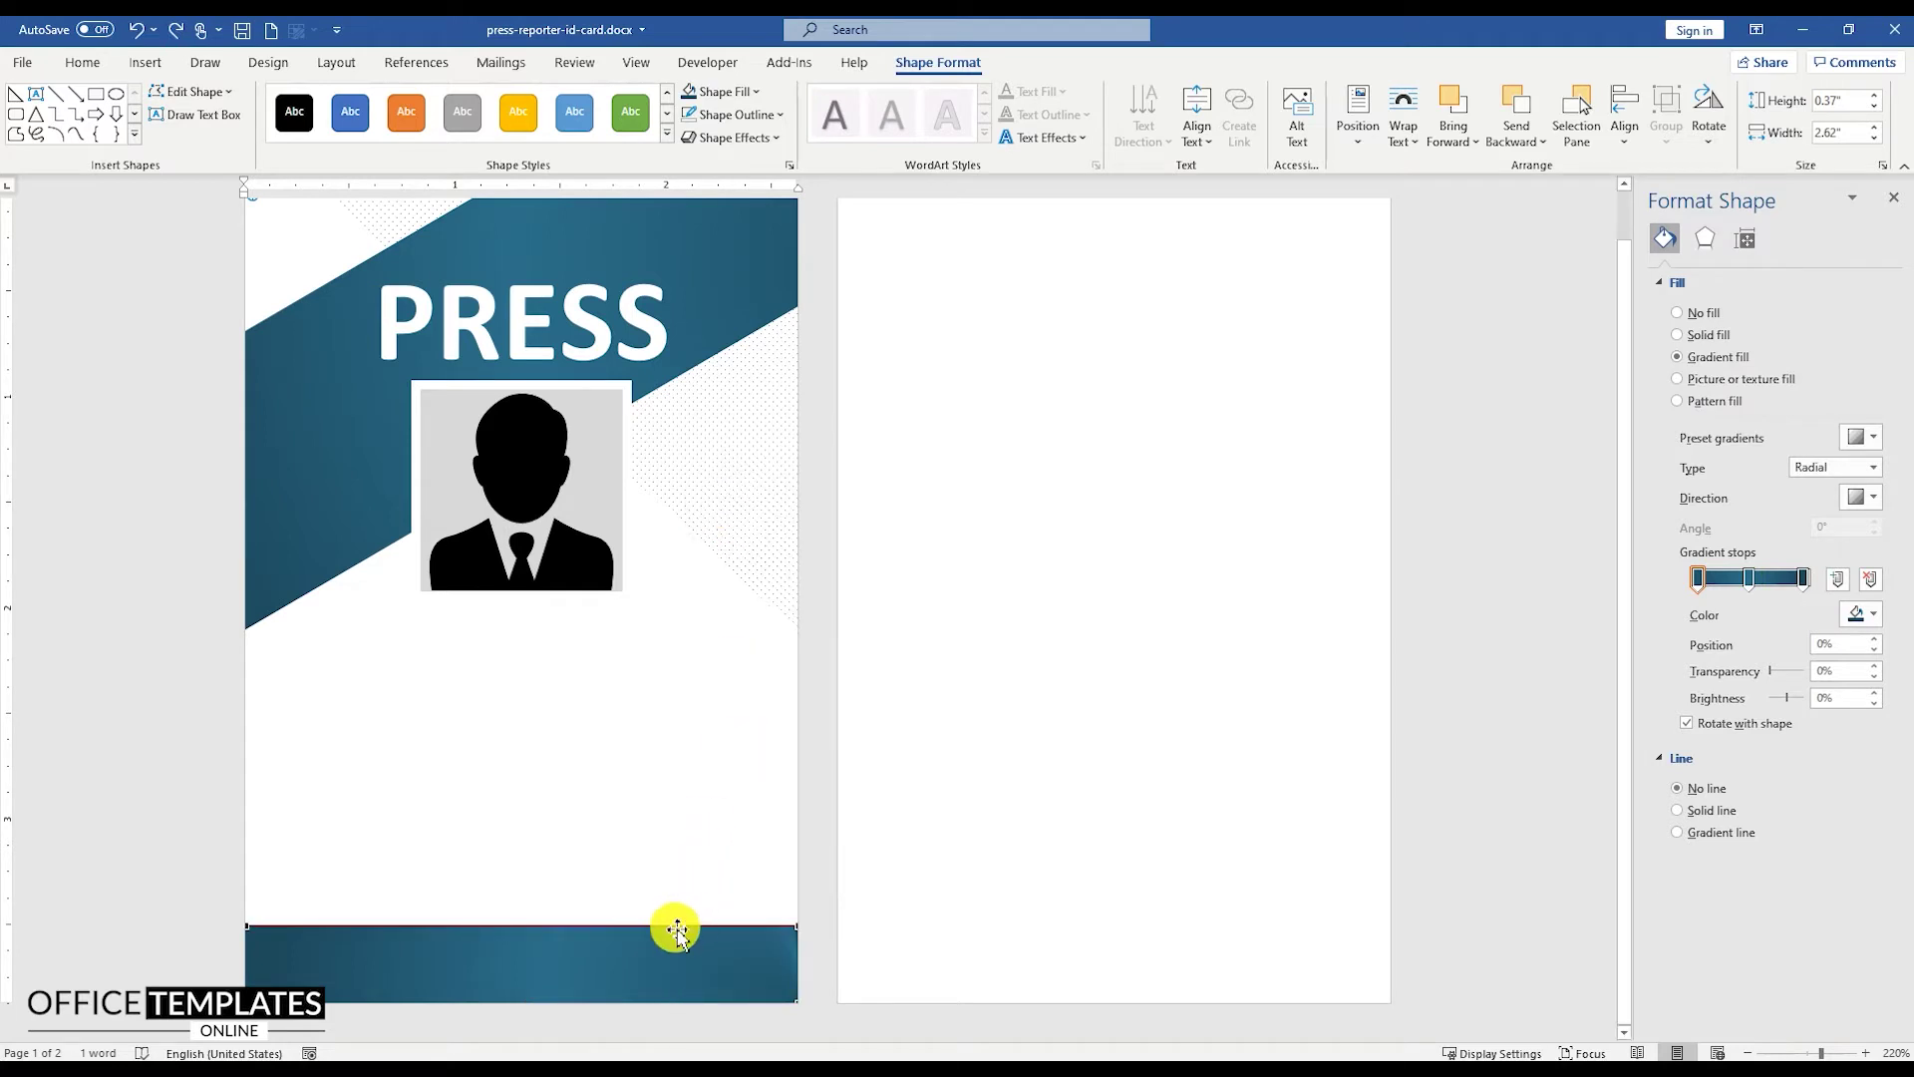
{"action": "right_click", "coordinate": [683, 929]}
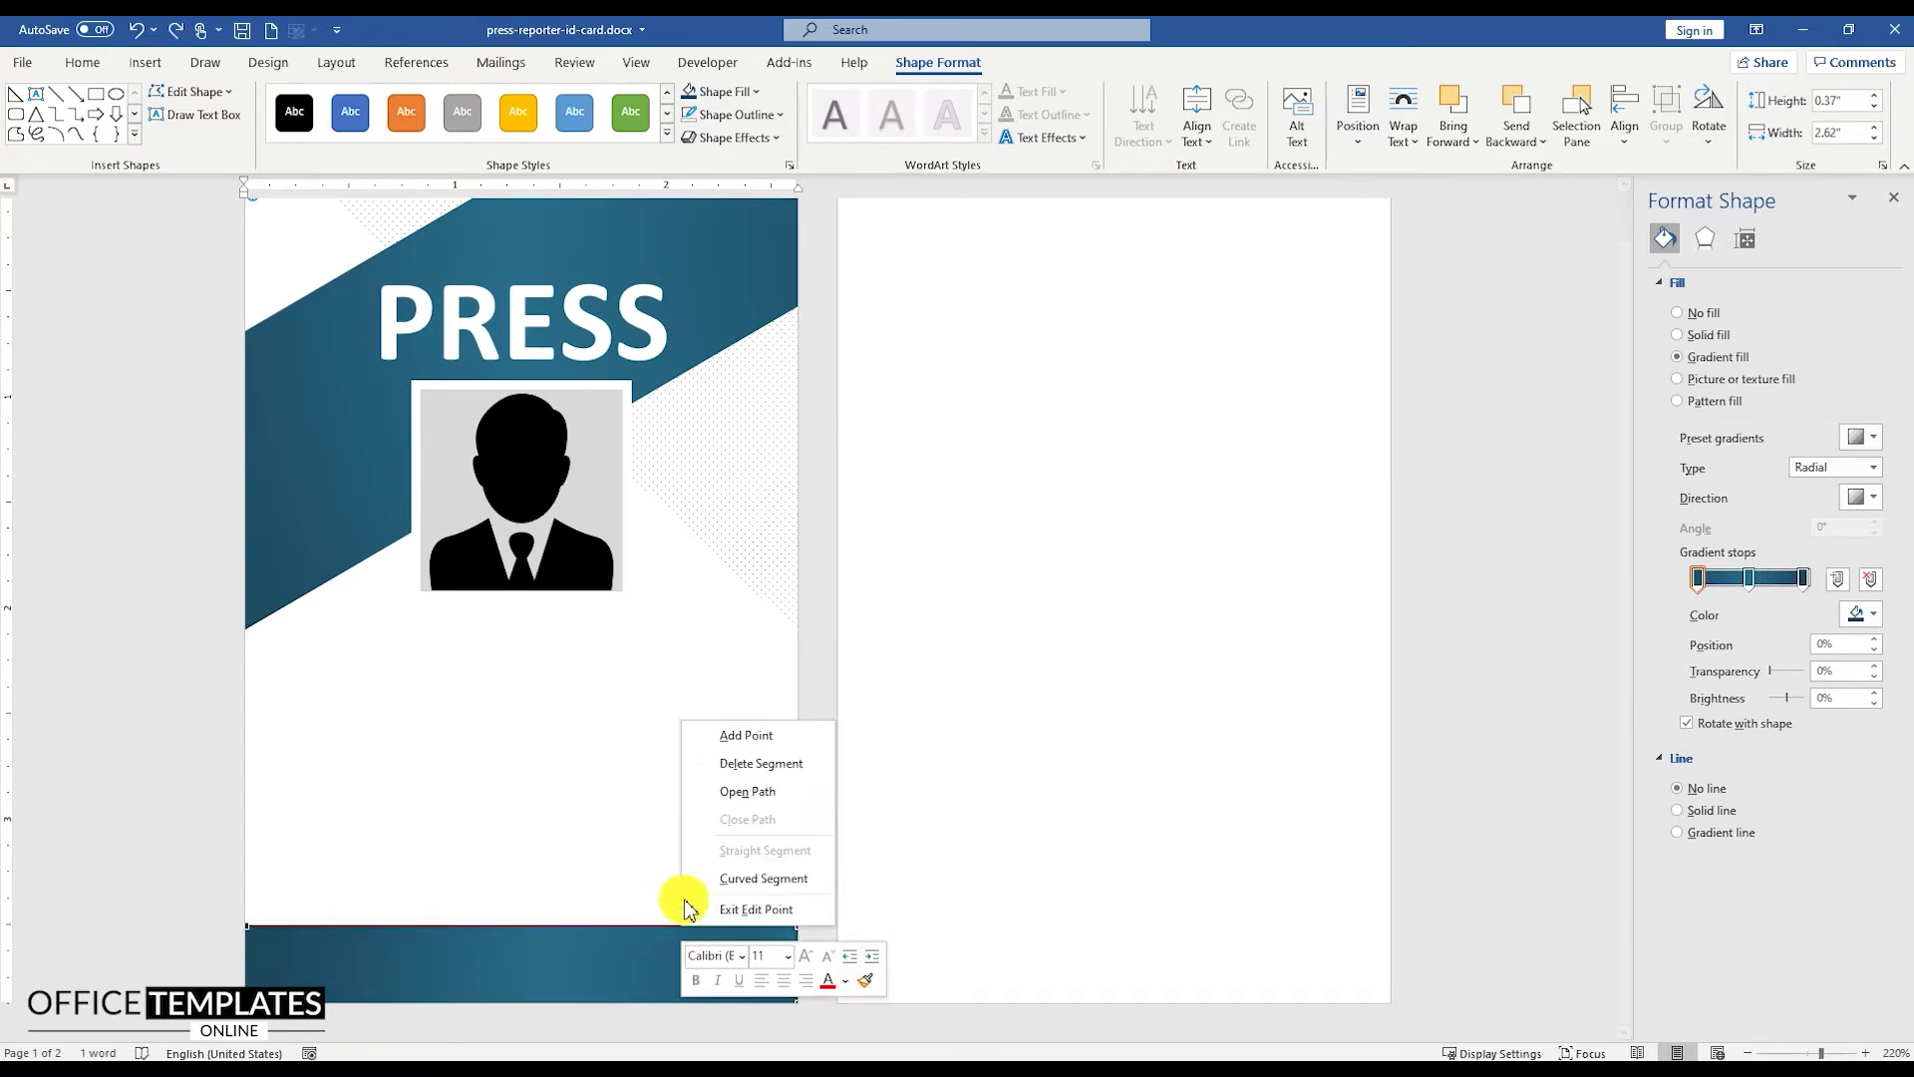
{"action": "left_click", "coordinate": [730, 736]}
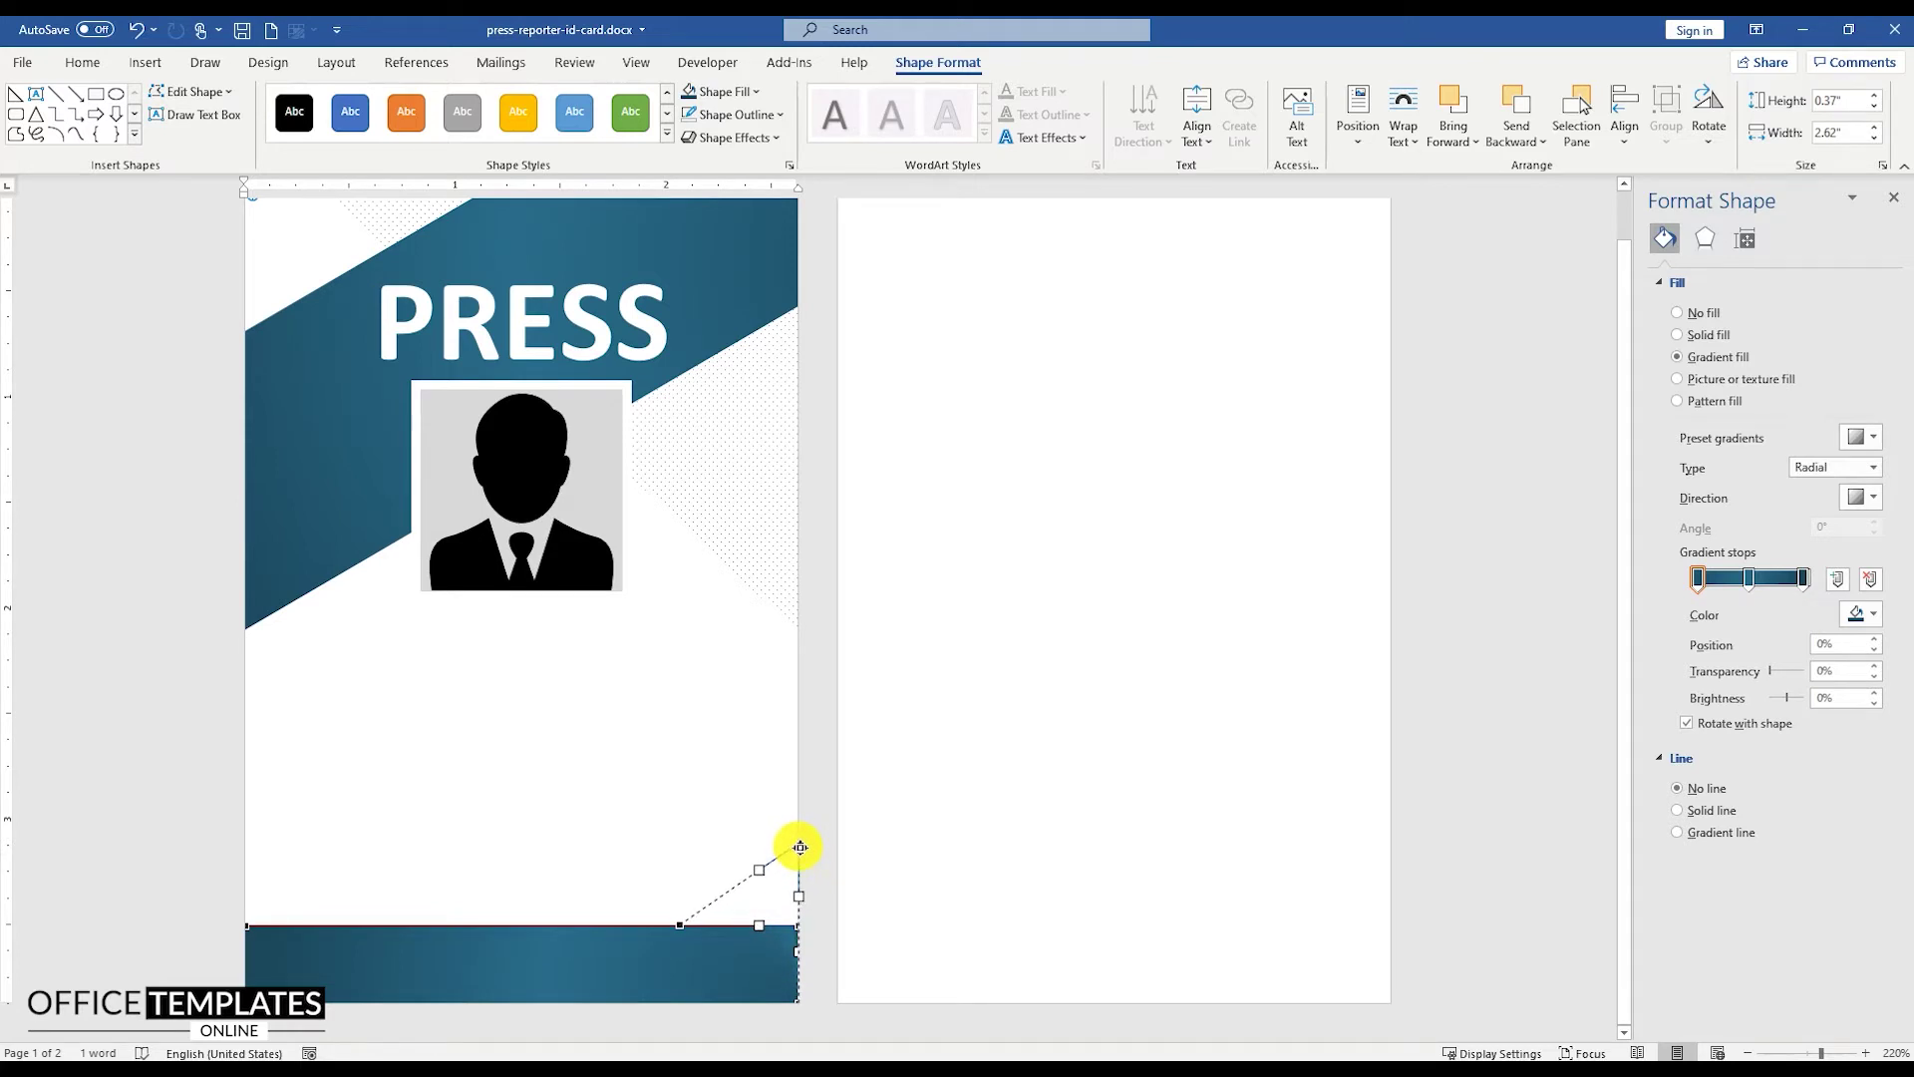
{"action": "left_click", "coordinate": [918, 832]}
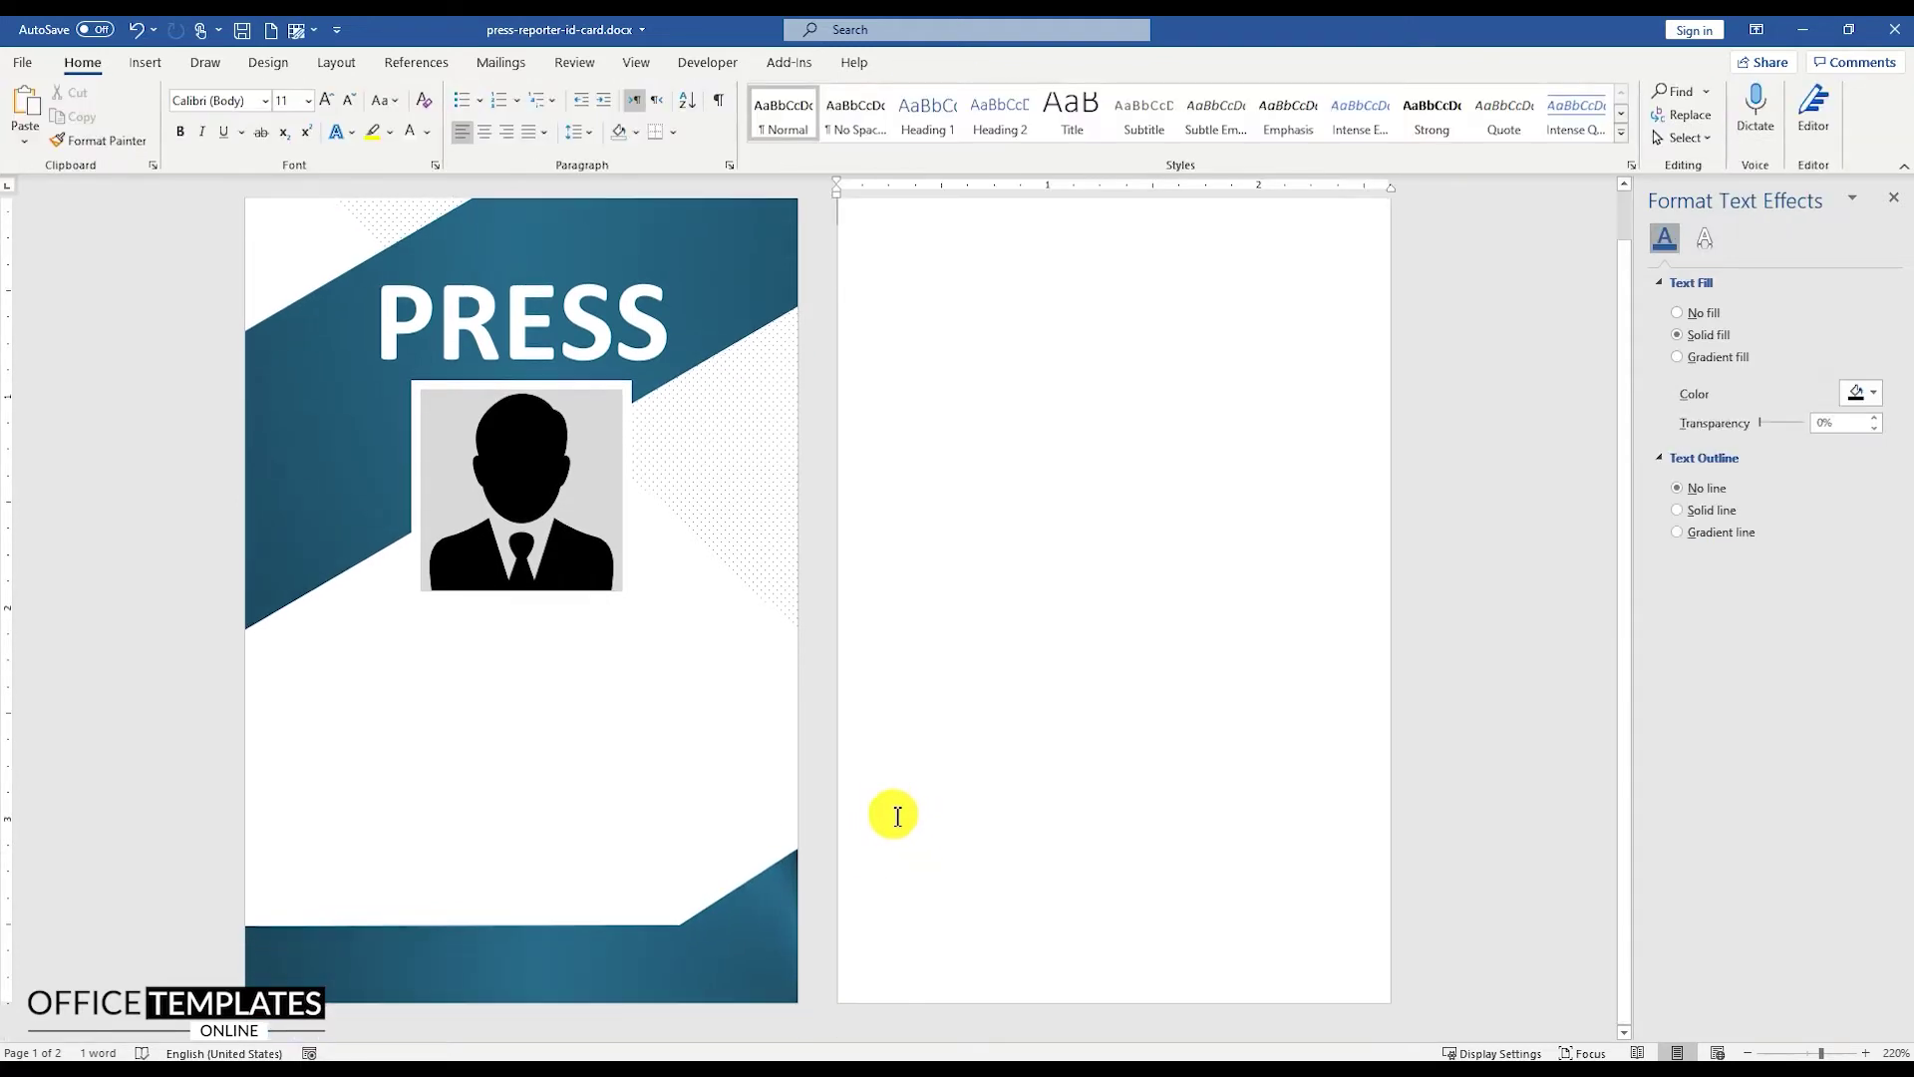
Insert the LOGO image from this computer, float it over the page, and convert it to a shape.
{"action": "left_click", "coordinate": [146, 62]}
{"action": "left_click", "coordinate": [227, 110]}
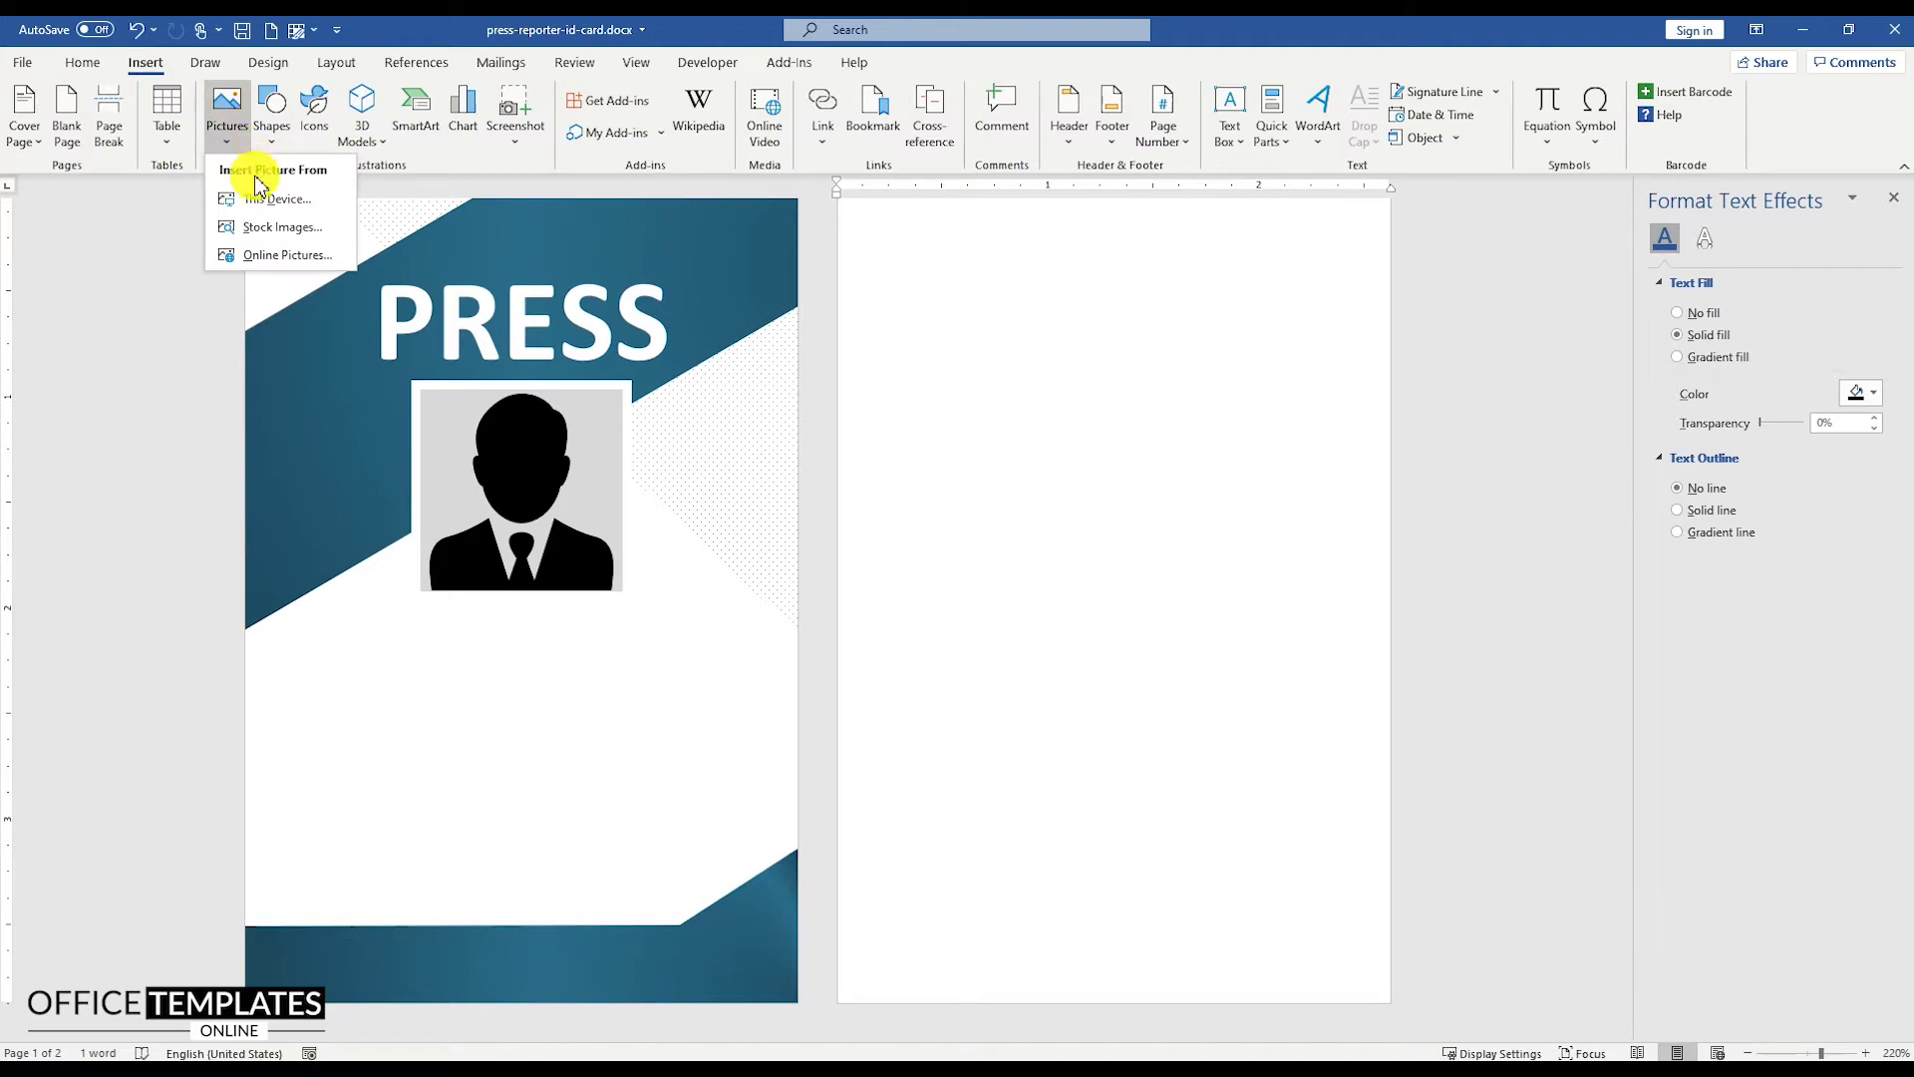
{"action": "left_click", "coordinate": [264, 199]}
{"action": "double_click", "coordinate": [557, 179]}
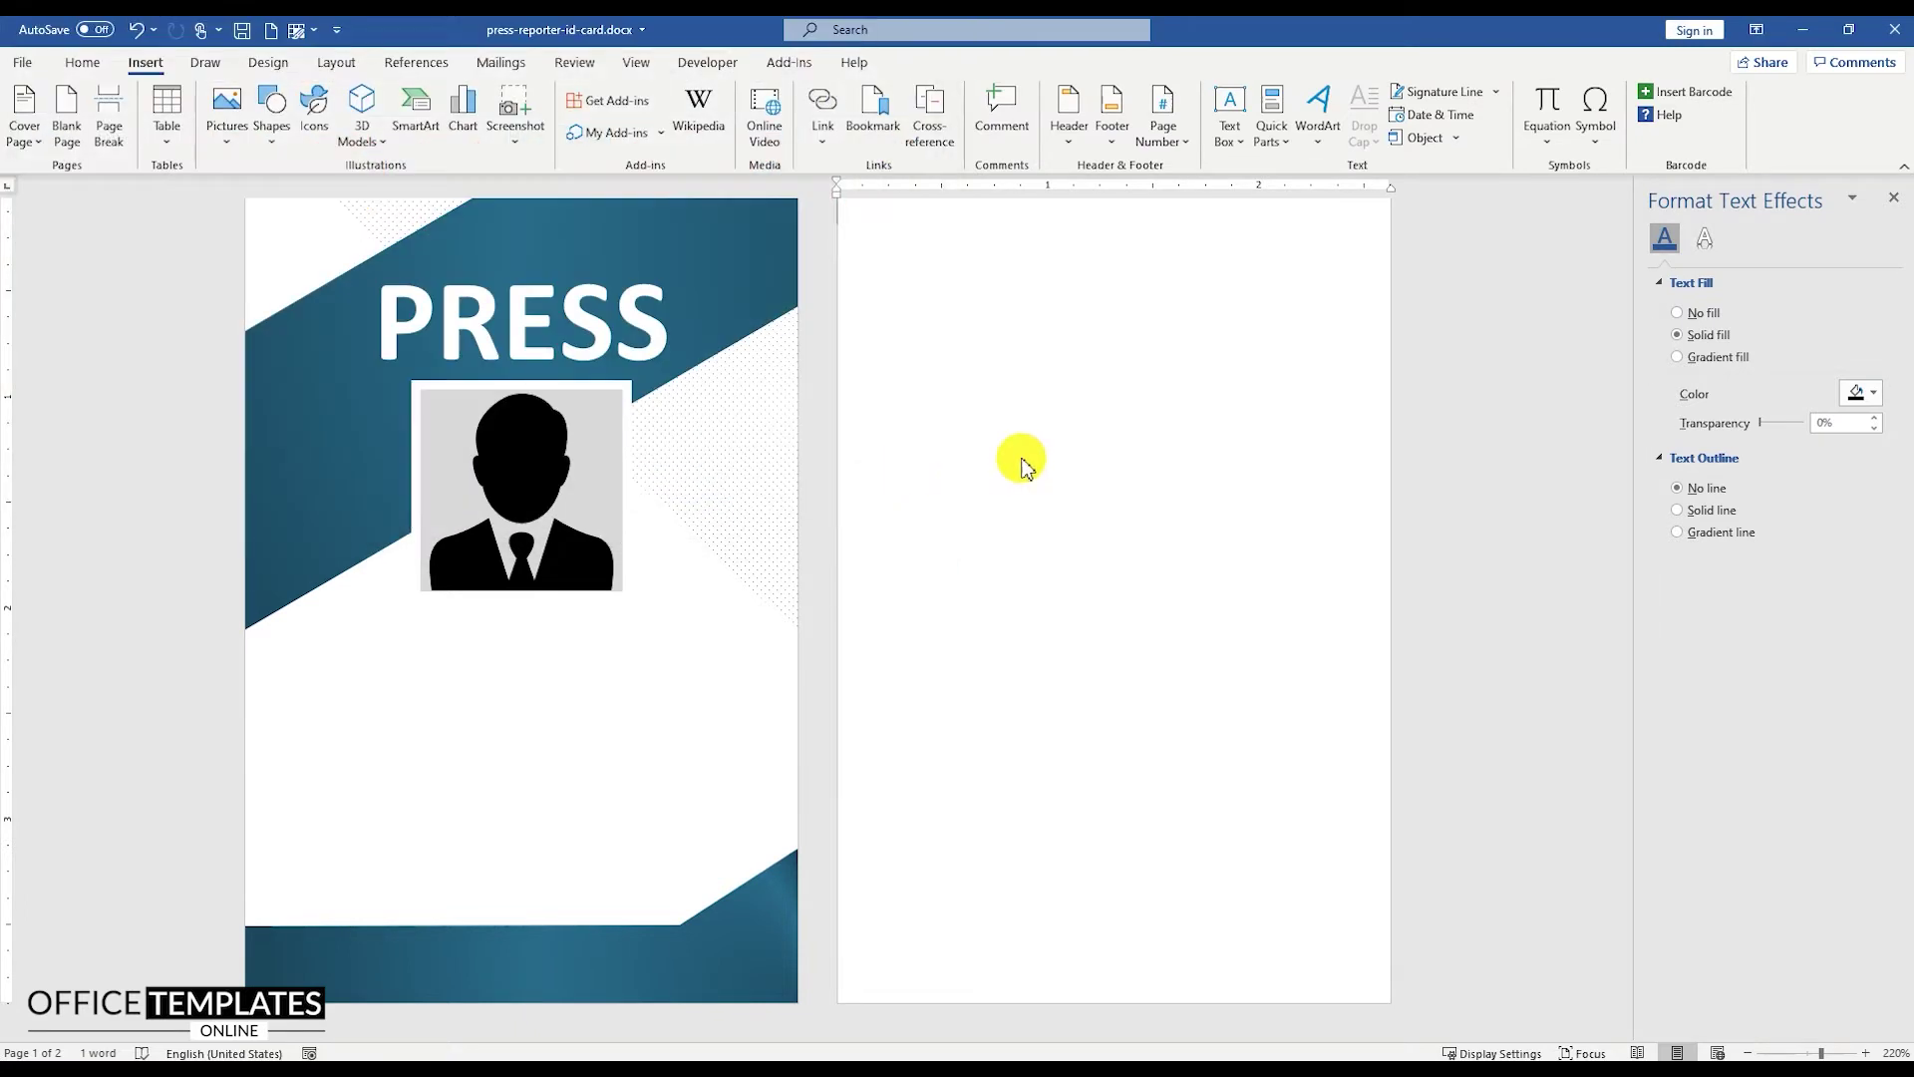
{"action": "left_click", "coordinate": [1419, 211]}
{"action": "left_click", "coordinate": [1562, 399]}
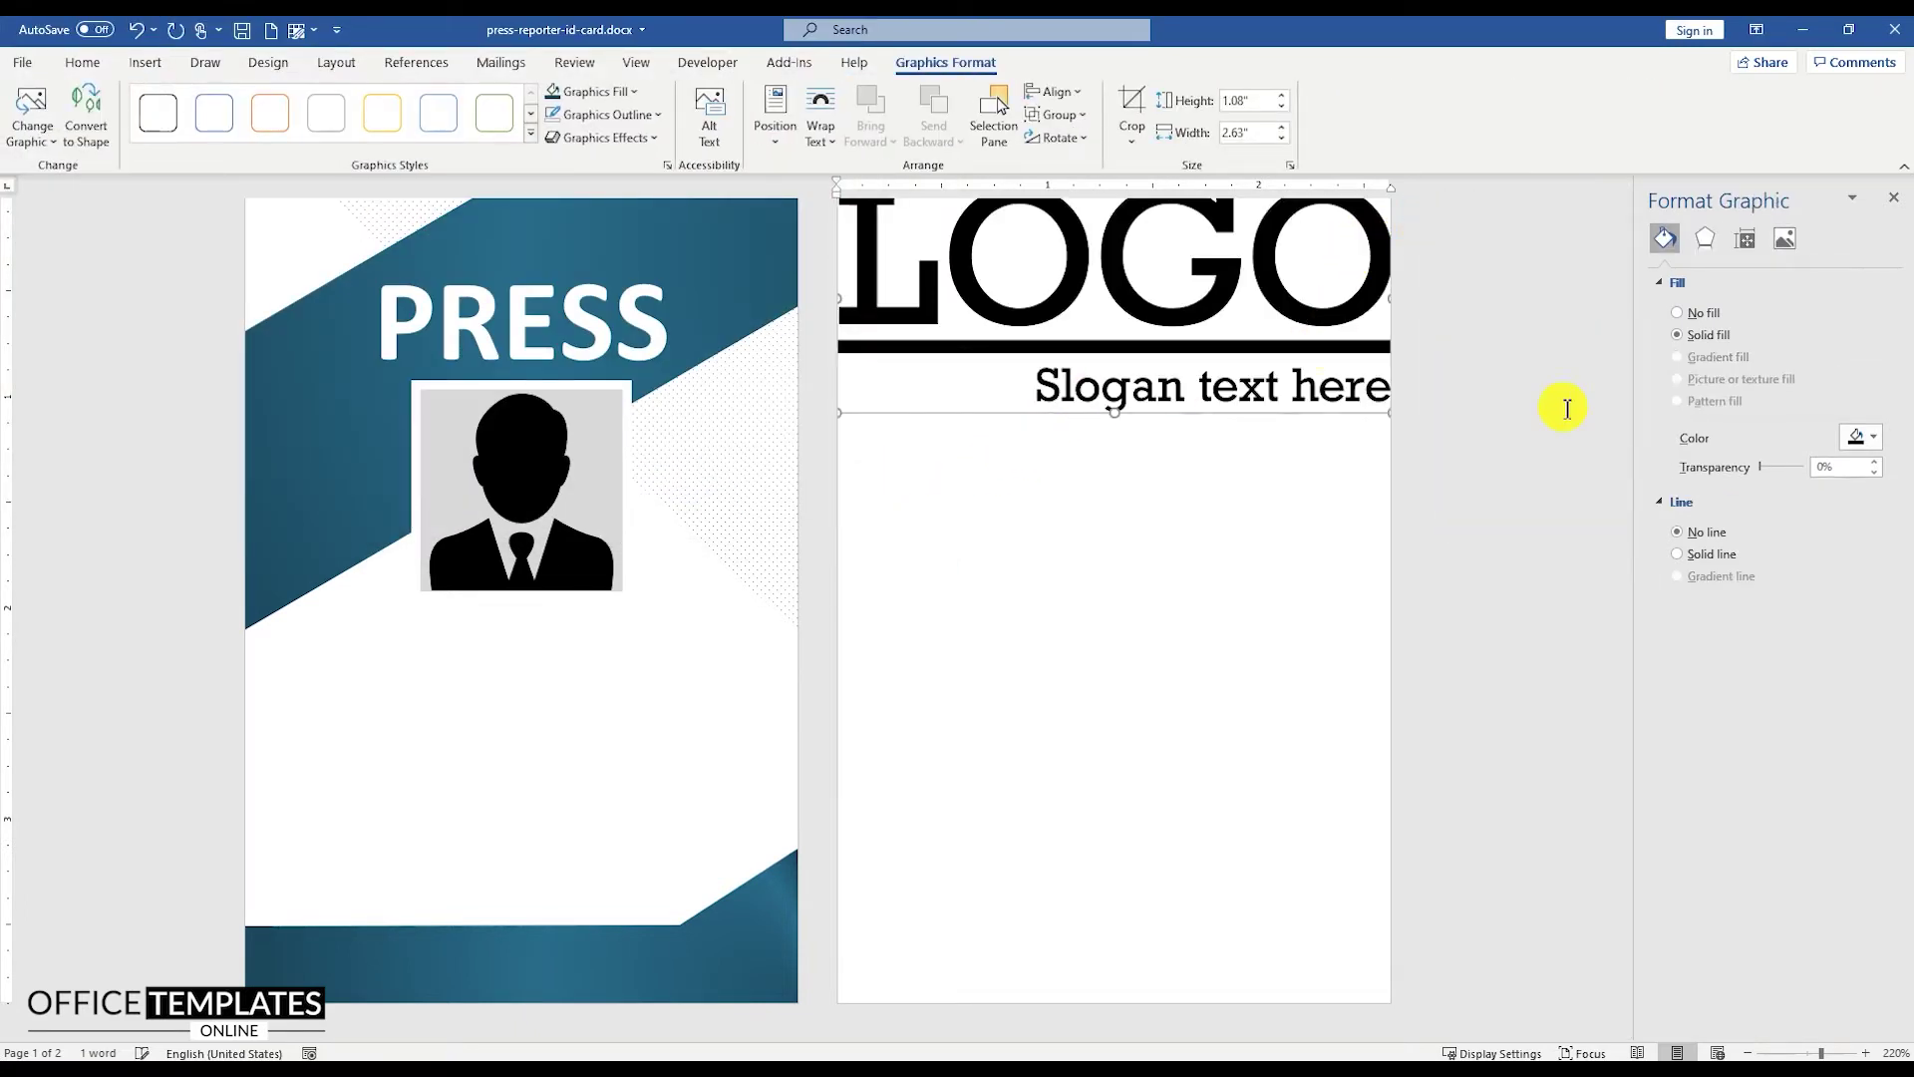
{"action": "right_click", "coordinate": [1233, 282]}
{"action": "left_click", "coordinate": [1341, 415]}
Shrink the logo onto the teal band, colour it white, and centre it on the card.
{"action": "left_click_drag", "start_coordinate": [1309, 354], "coordinate": [522, 982]}
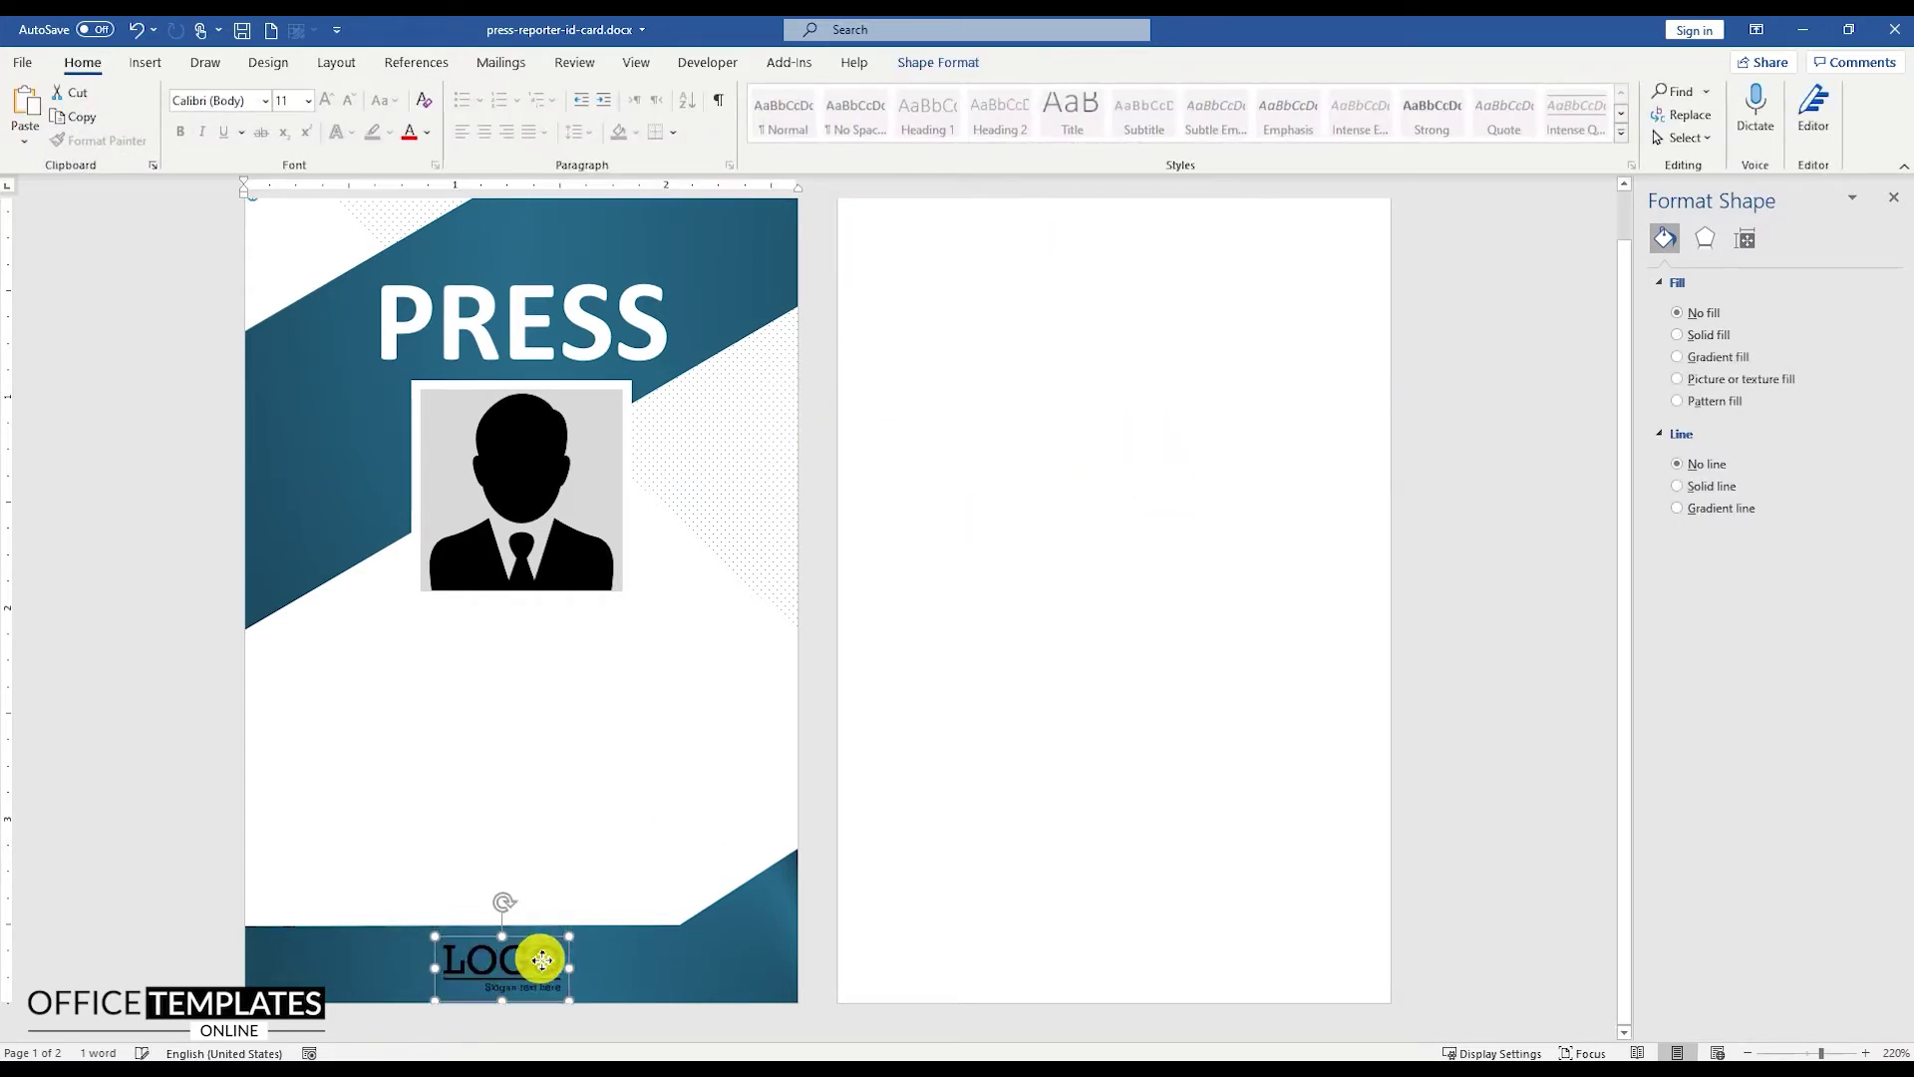
{"action": "right_click", "coordinate": [541, 957]}
{"action": "left_click", "coordinate": [604, 985]}
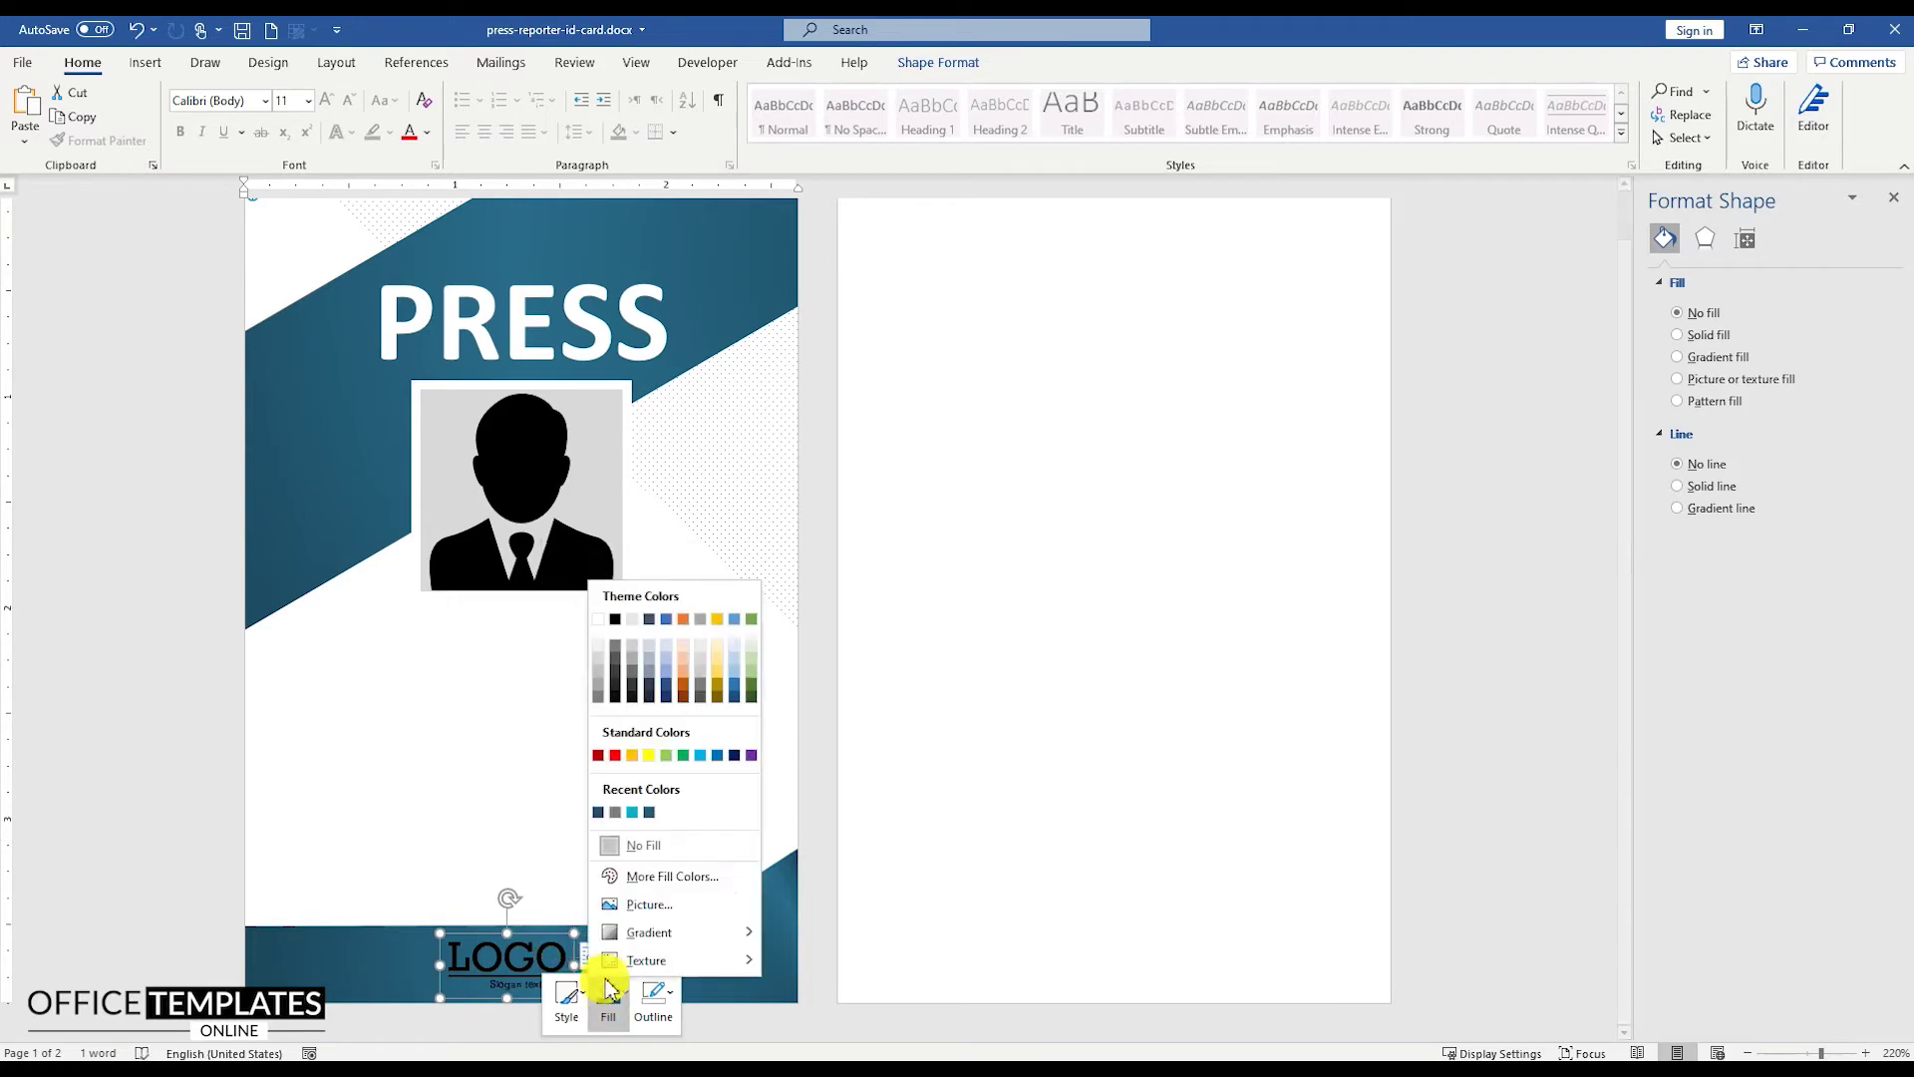
{"action": "left_click", "coordinate": [610, 616]}
{"action": "left_click", "coordinate": [938, 62]}
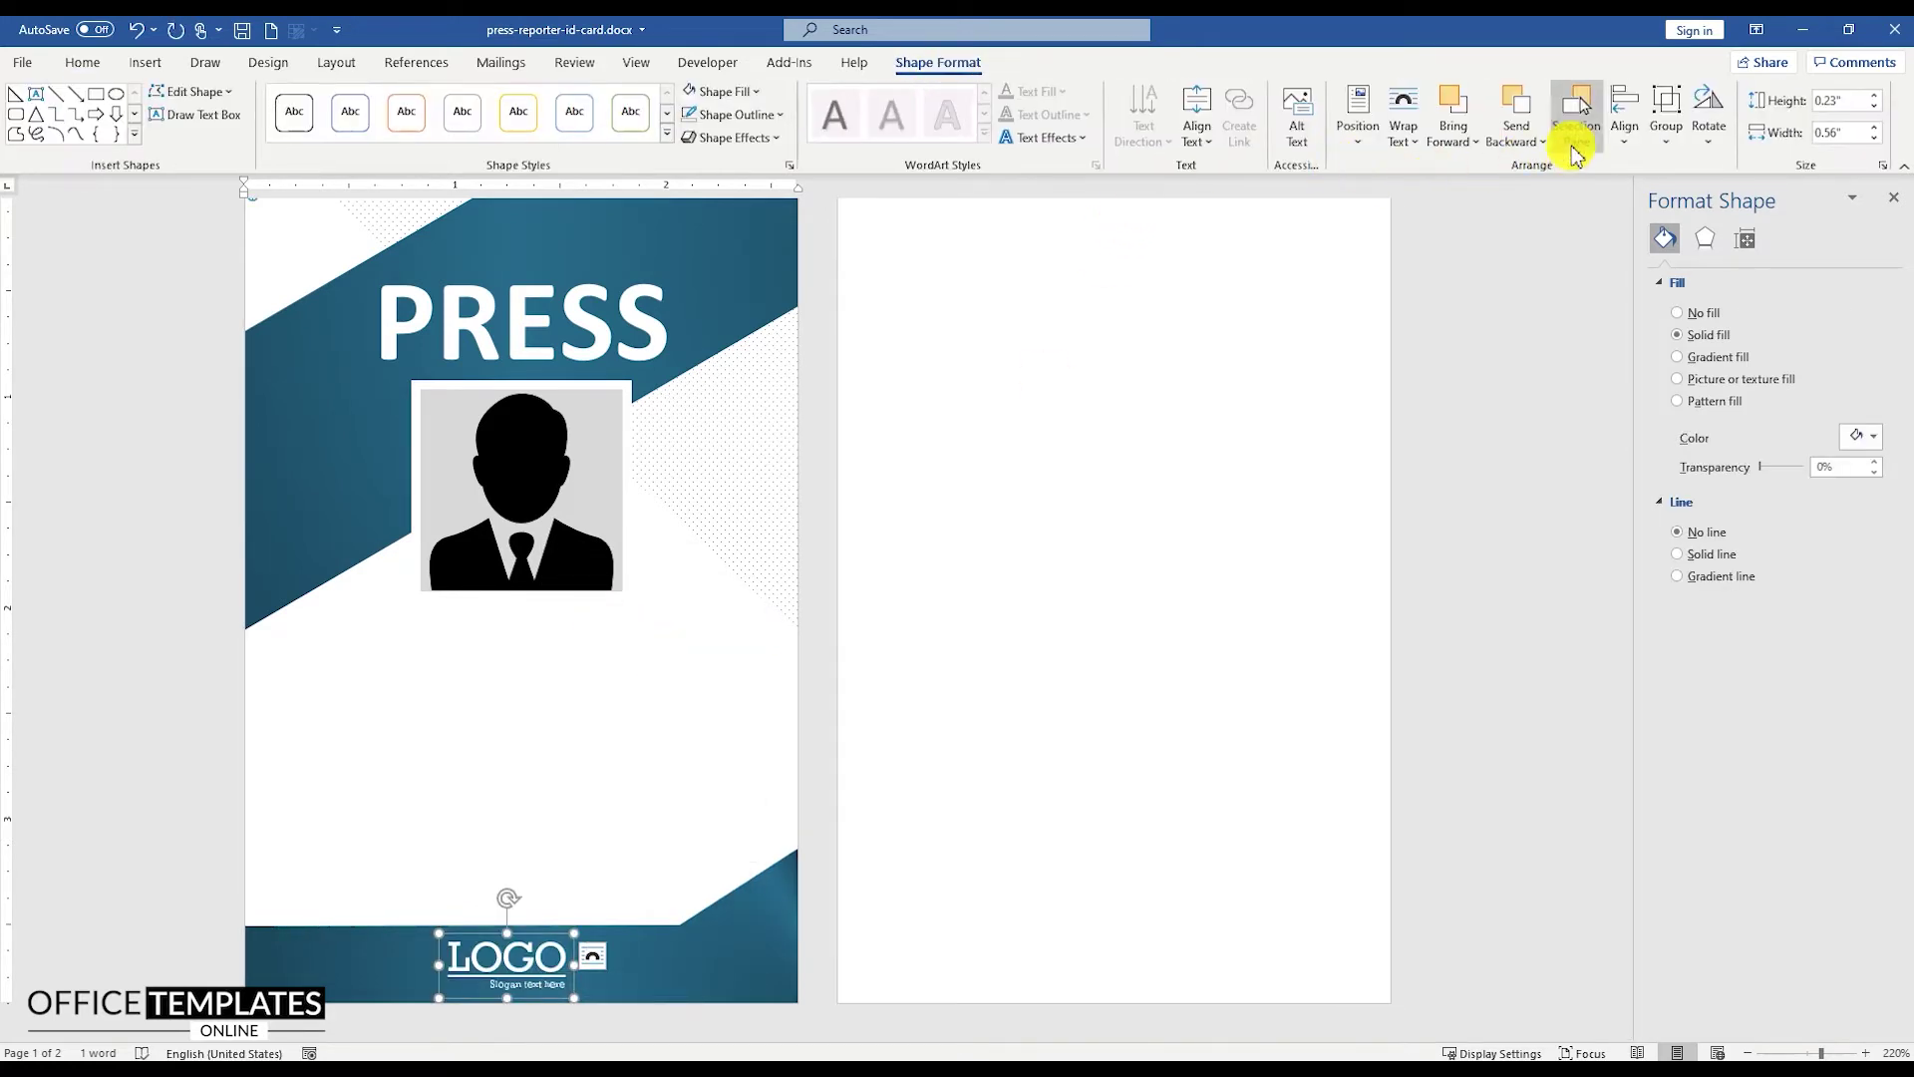
{"action": "left_click", "coordinate": [1624, 115]}
{"action": "left_click", "coordinate": [1683, 211]}
{"action": "left_click", "coordinate": [1073, 666]}
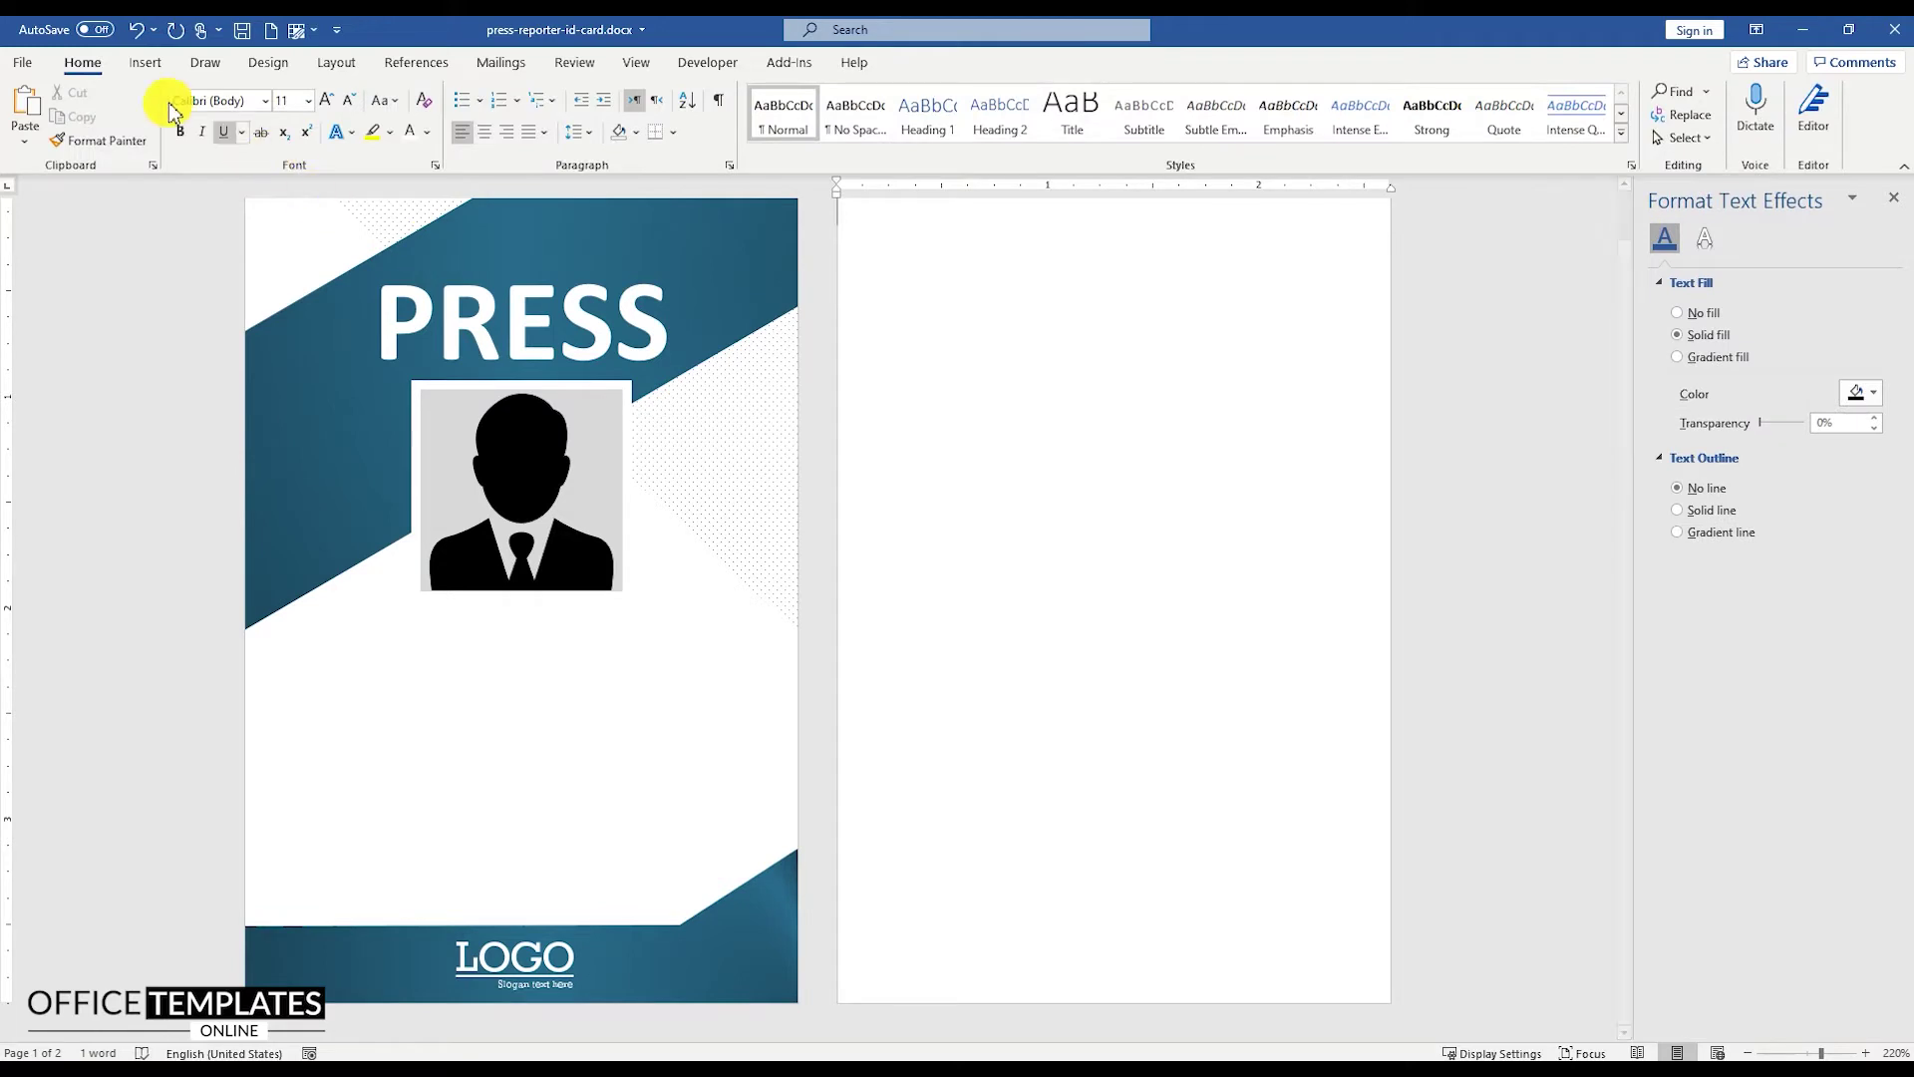
{"action": "left_click", "coordinate": [145, 62]}
Copy the PRESS text box below the photo and change it to black 16 pt 'EMPLOYEE NAME'.
{"action": "left_click", "coordinate": [493, 336]}
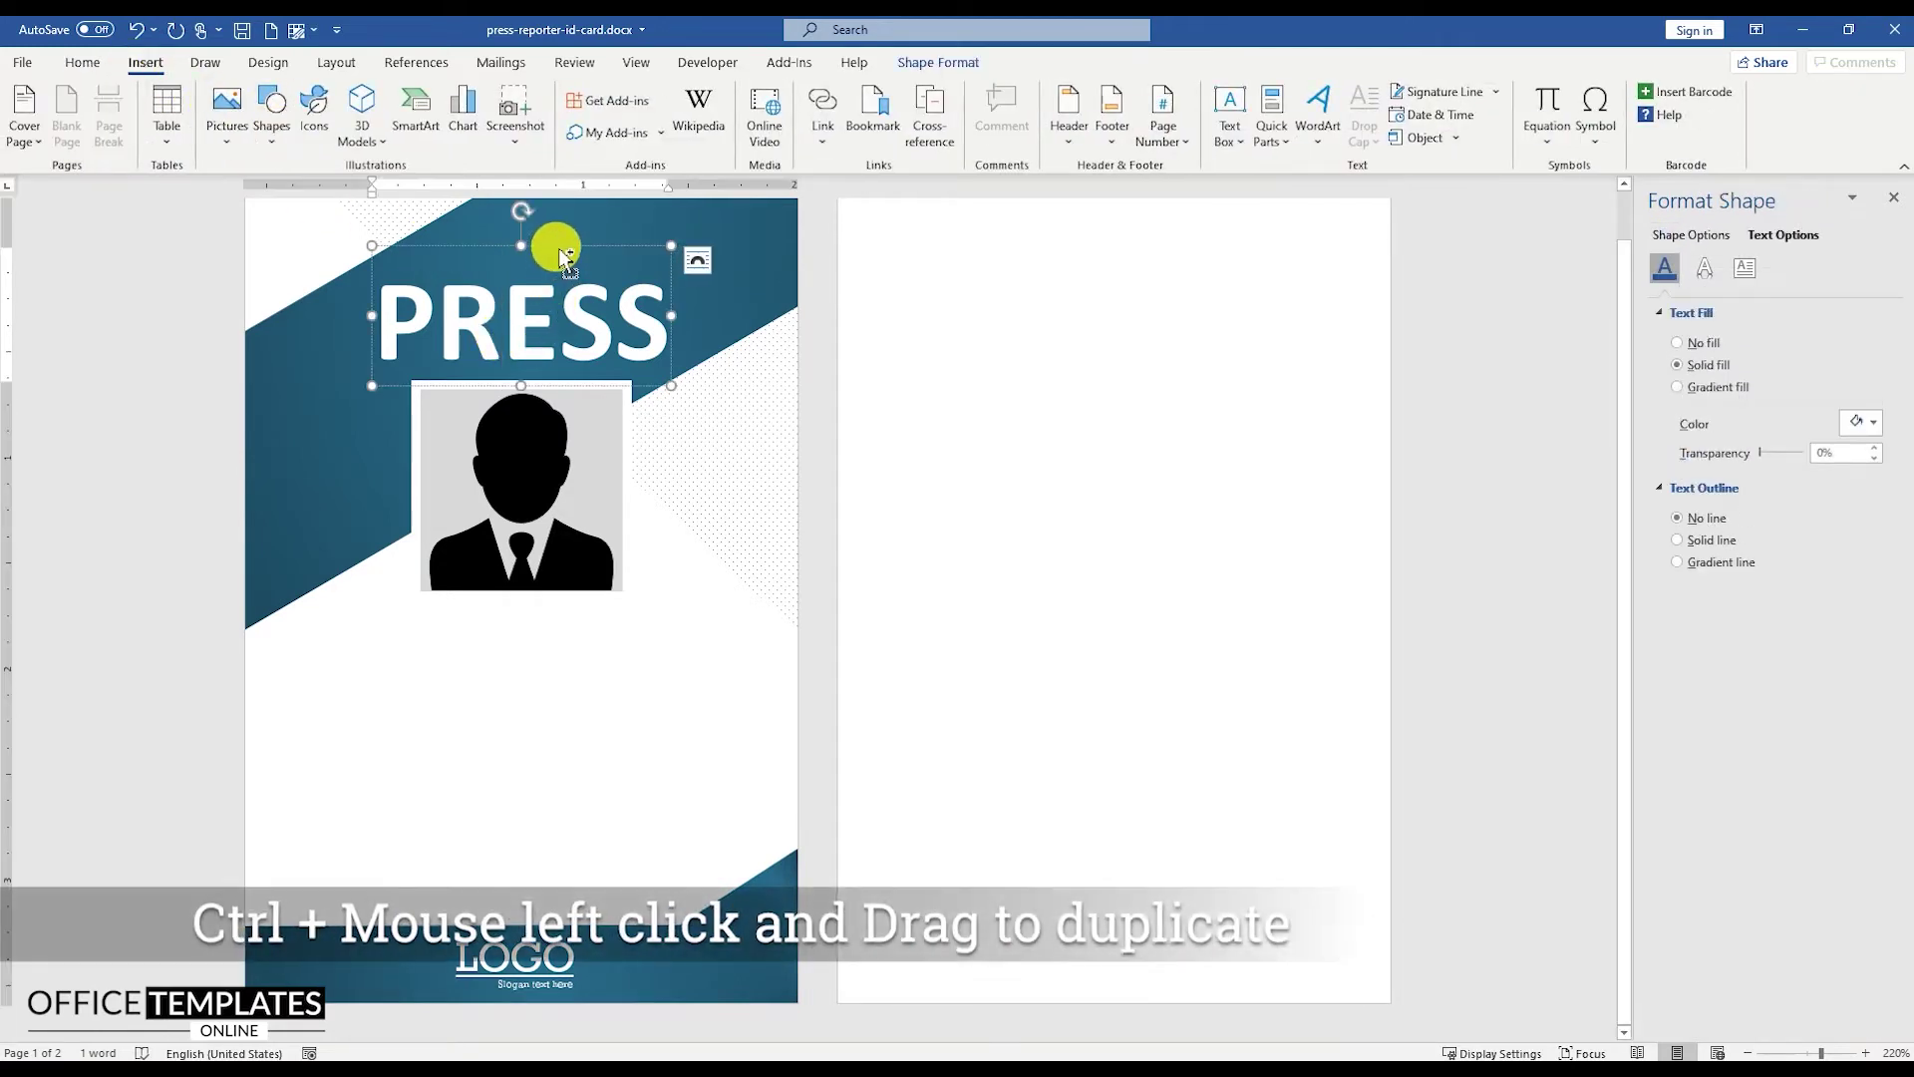
{"action": "left_click_drag", "start_coordinate": [555, 286], "coordinate": [554, 590]}
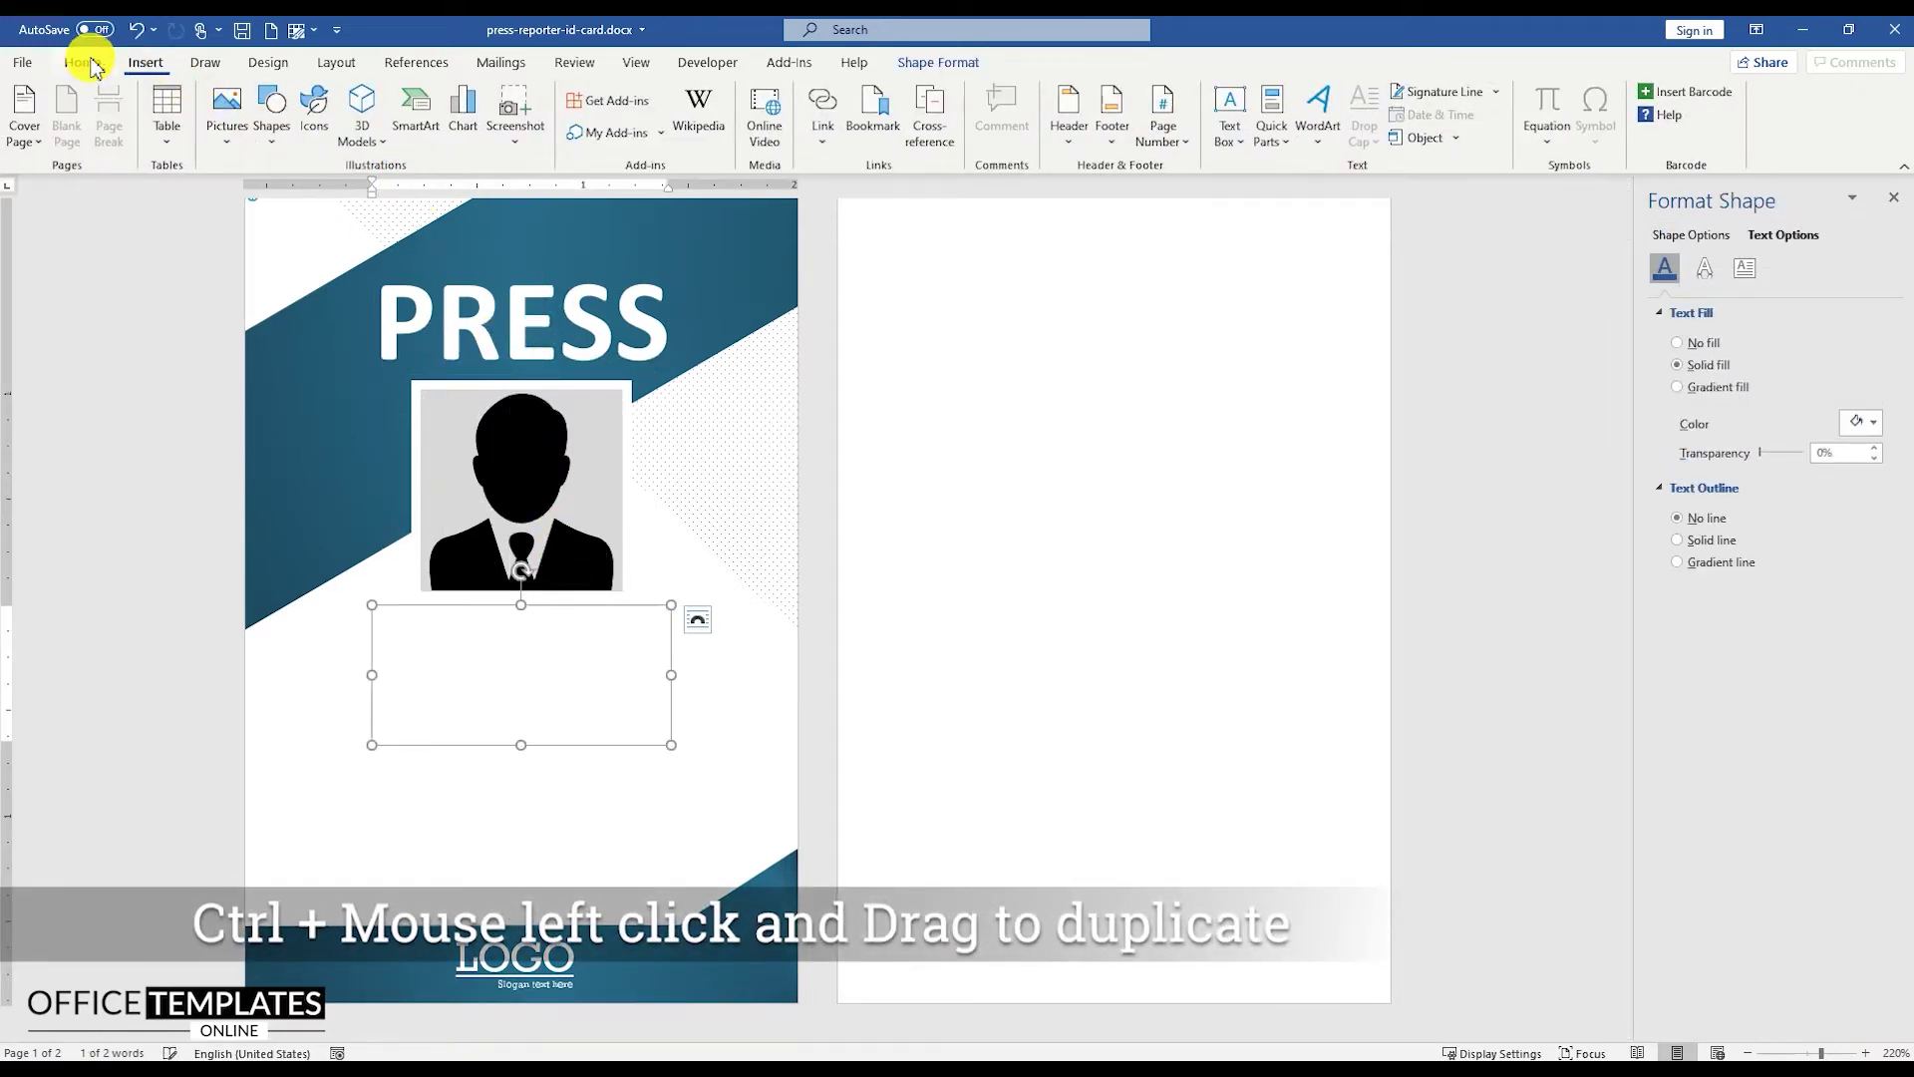
{"action": "left_click", "coordinate": [82, 61]}
{"action": "left_click", "coordinate": [427, 131]}
{"action": "left_click", "coordinate": [435, 217]}
{"action": "left_click", "coordinate": [555, 660]}
{"action": "double_click", "coordinate": [556, 662]}
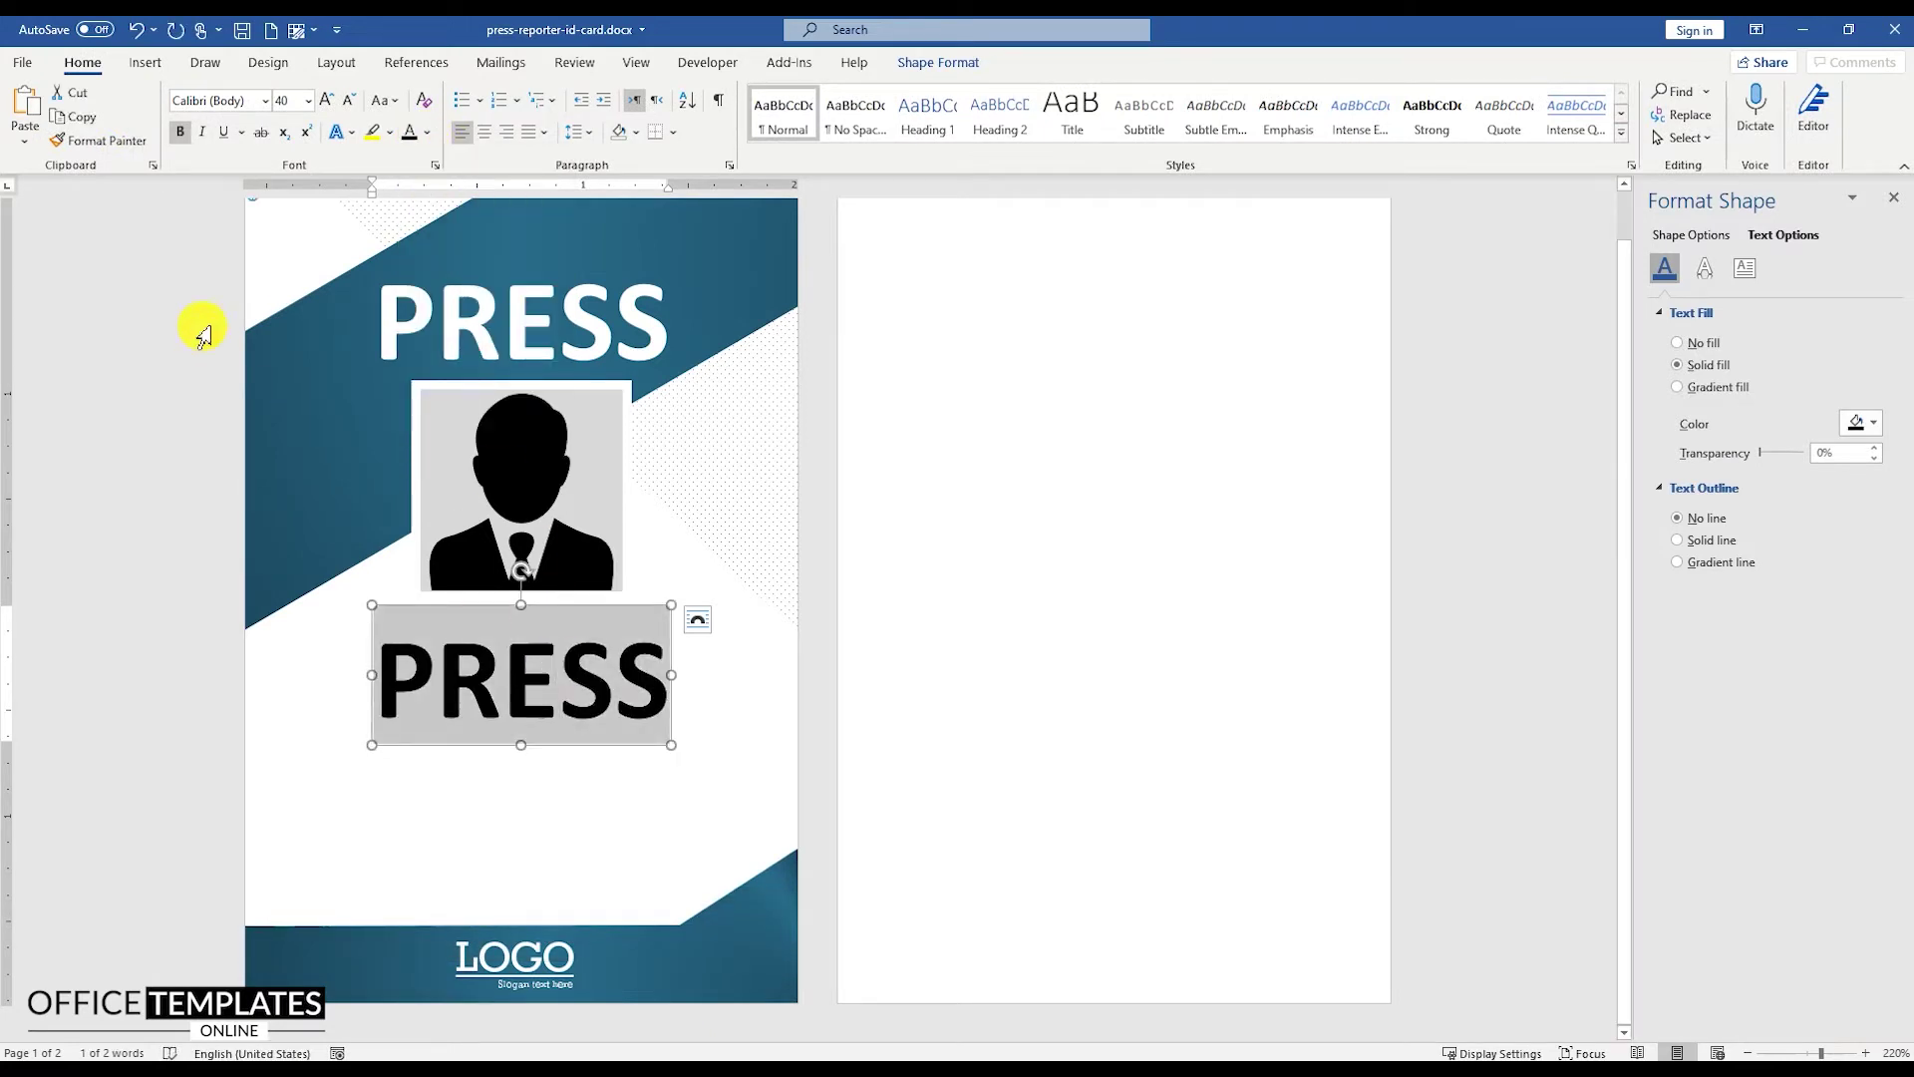
{"action": "type", "text": "16"}
{"action": "key", "text": "Return"}
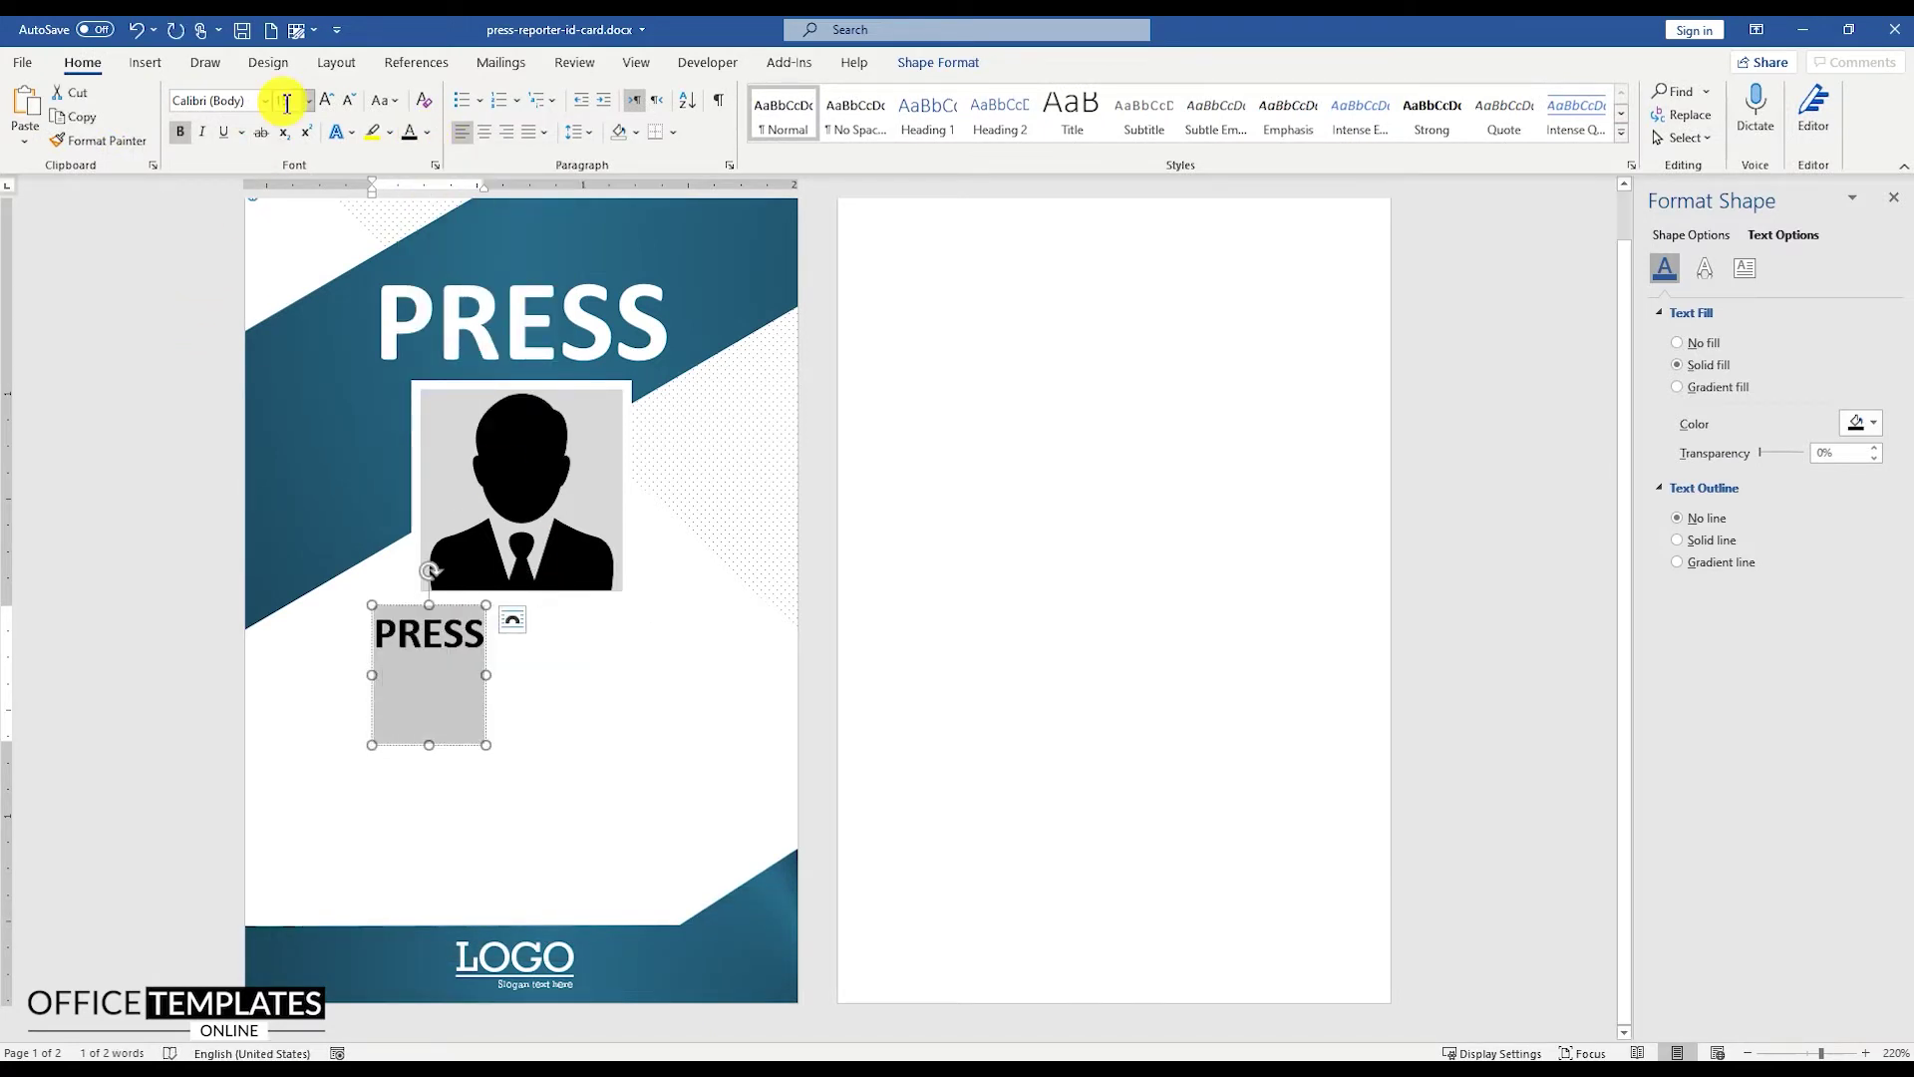
{"action": "type", "text": "EMPLOYEE NAME"}
Add a 9 pt 'Crime Reporter' line beneath the name.
{"action": "left_click_drag", "start_coordinate": [536, 745], "coordinate": [537, 708]}
{"action": "left_click", "coordinate": [688, 634]}
{"action": "key", "text": "Return"}
{"action": "type", "text": "Crime Reporter"}
{"action": "key", "text": "shift+Home"}
{"action": "left_click", "coordinate": [289, 100]}
{"action": "type", "text": "9"}
{"action": "key", "text": "Return"}
{"action": "left_click", "coordinate": [902, 662]}
{"action": "left_click", "coordinate": [145, 62]}
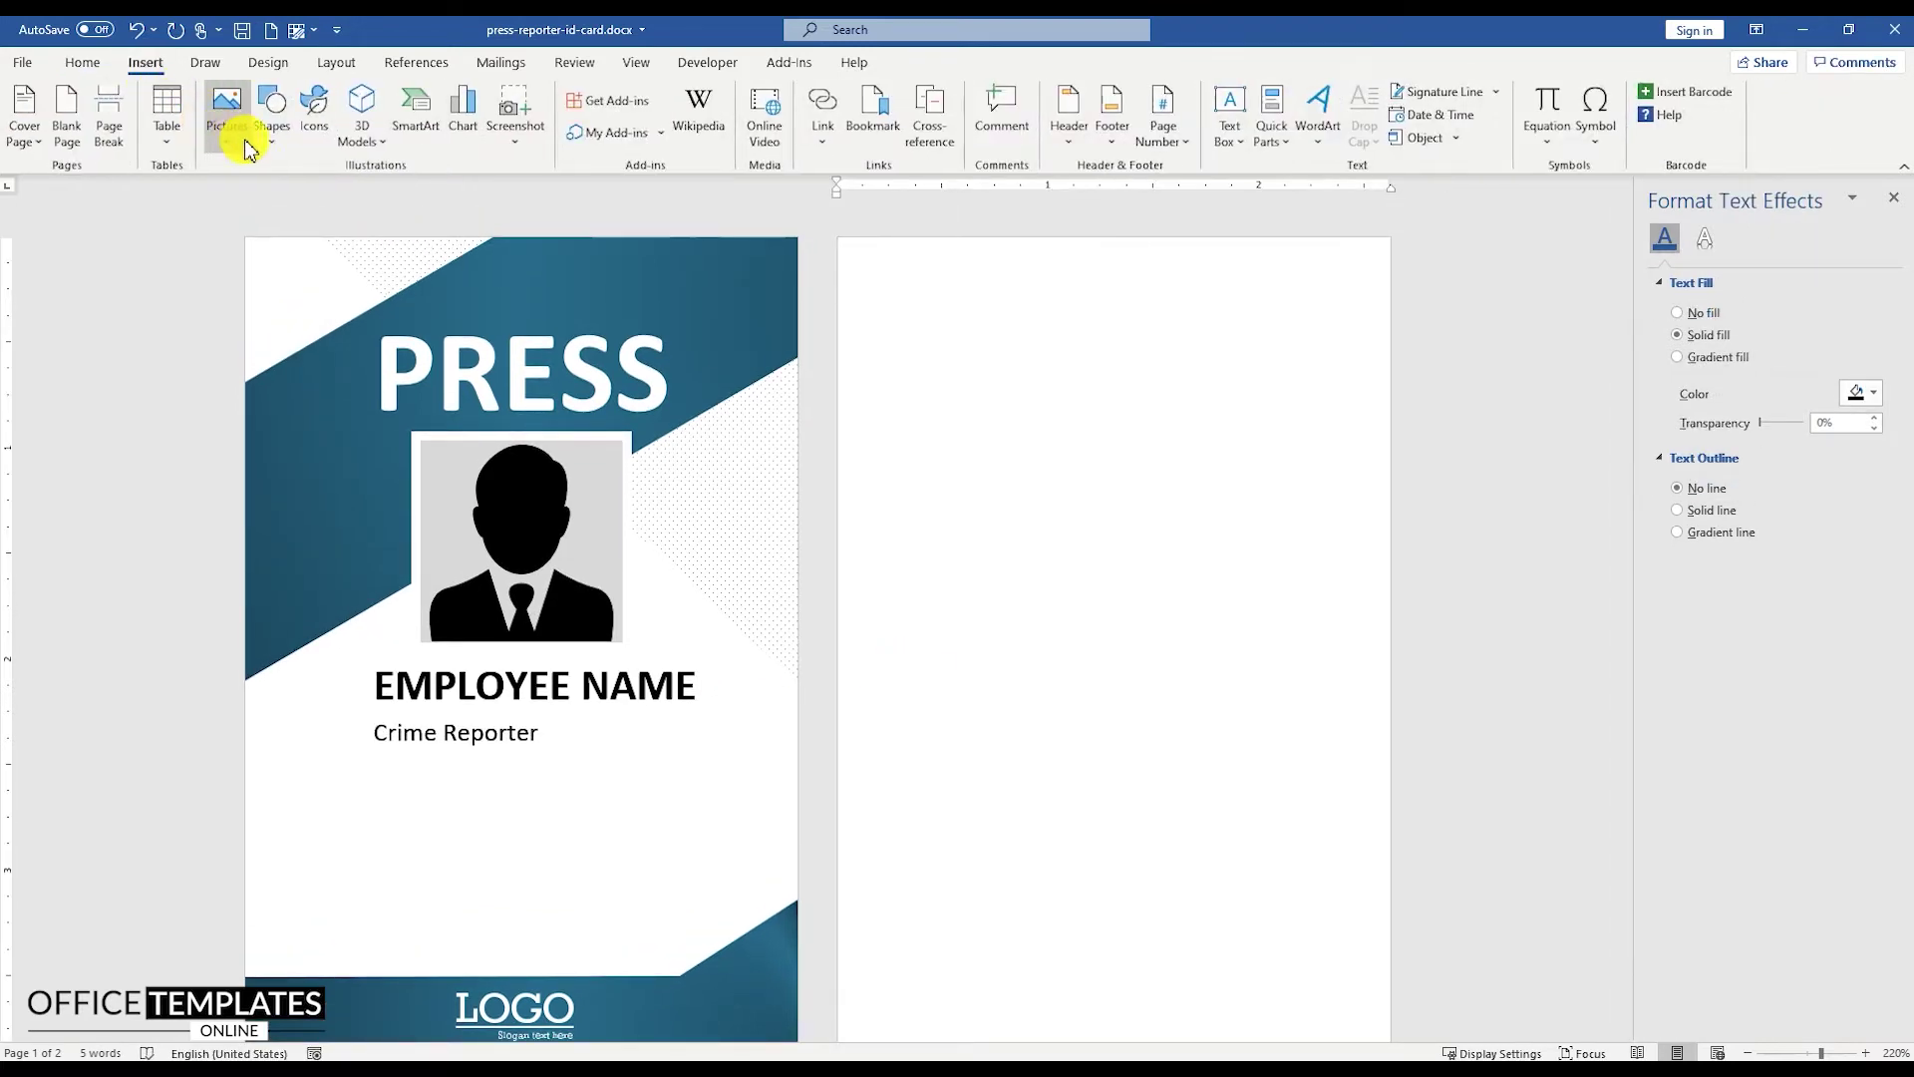
{"action": "left_click", "coordinate": [272, 128]}
Draw a 1 pt dark teal divider line and move it up under EMPLOYEE NAME.
{"action": "left_click", "coordinate": [304, 200]}
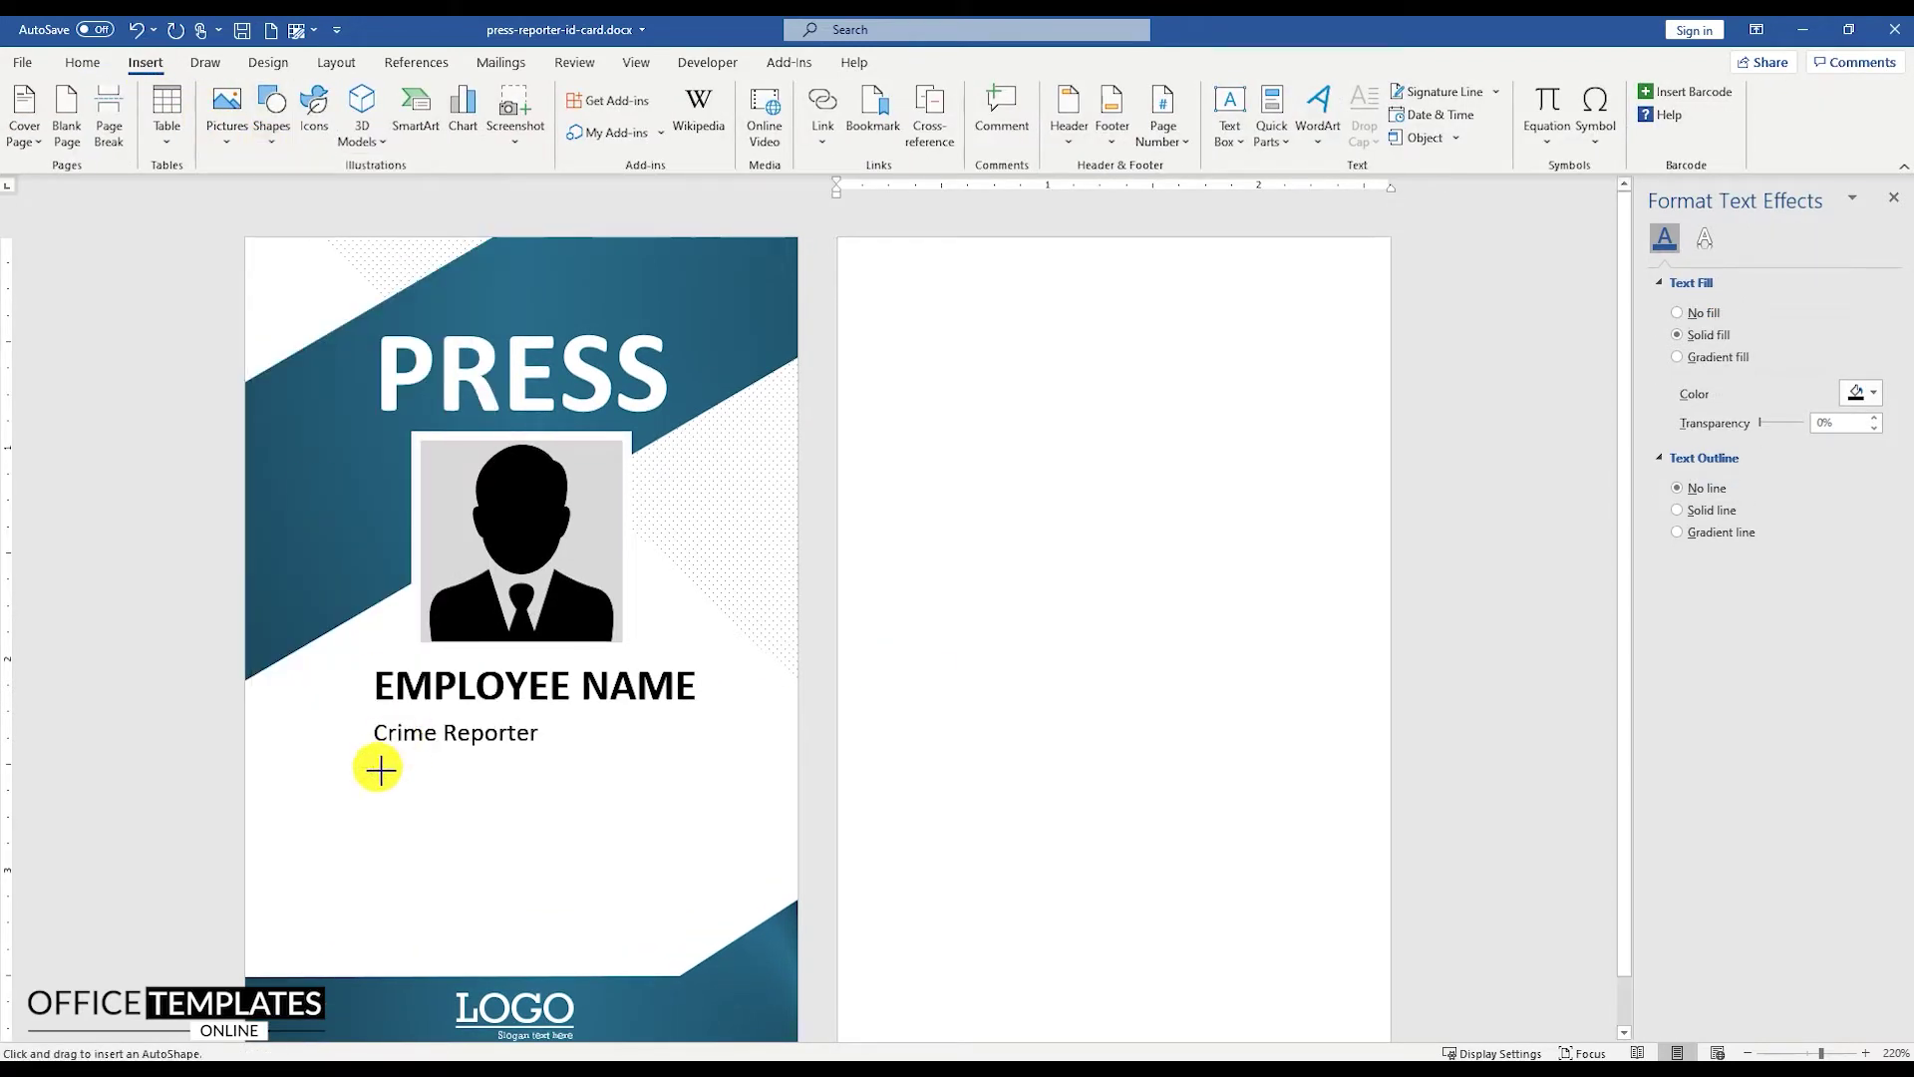
{"action": "left_click_drag", "start_coordinate": [374, 760], "coordinate": [574, 766]}
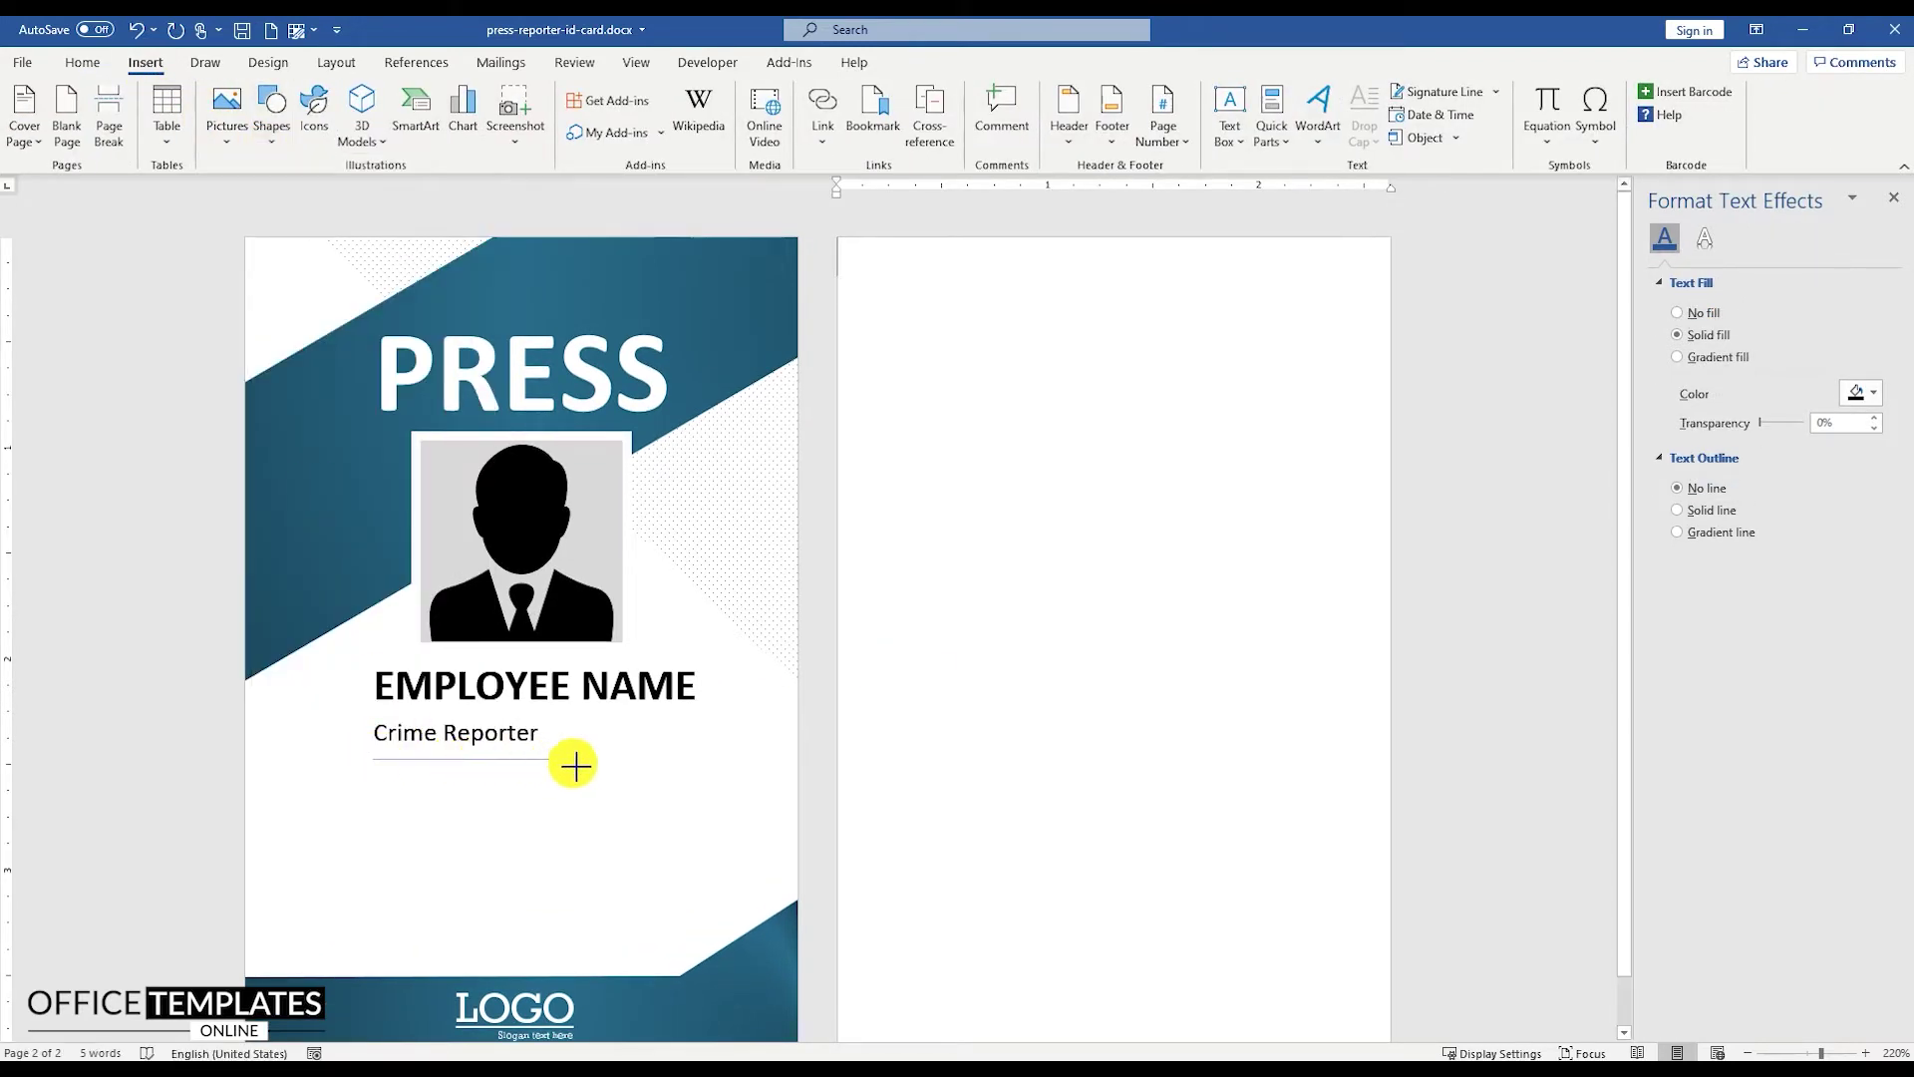
{"action": "left_click_drag", "start_coordinate": [705, 760], "coordinate": [703, 761]}
{"action": "right_click", "coordinate": [708, 766]}
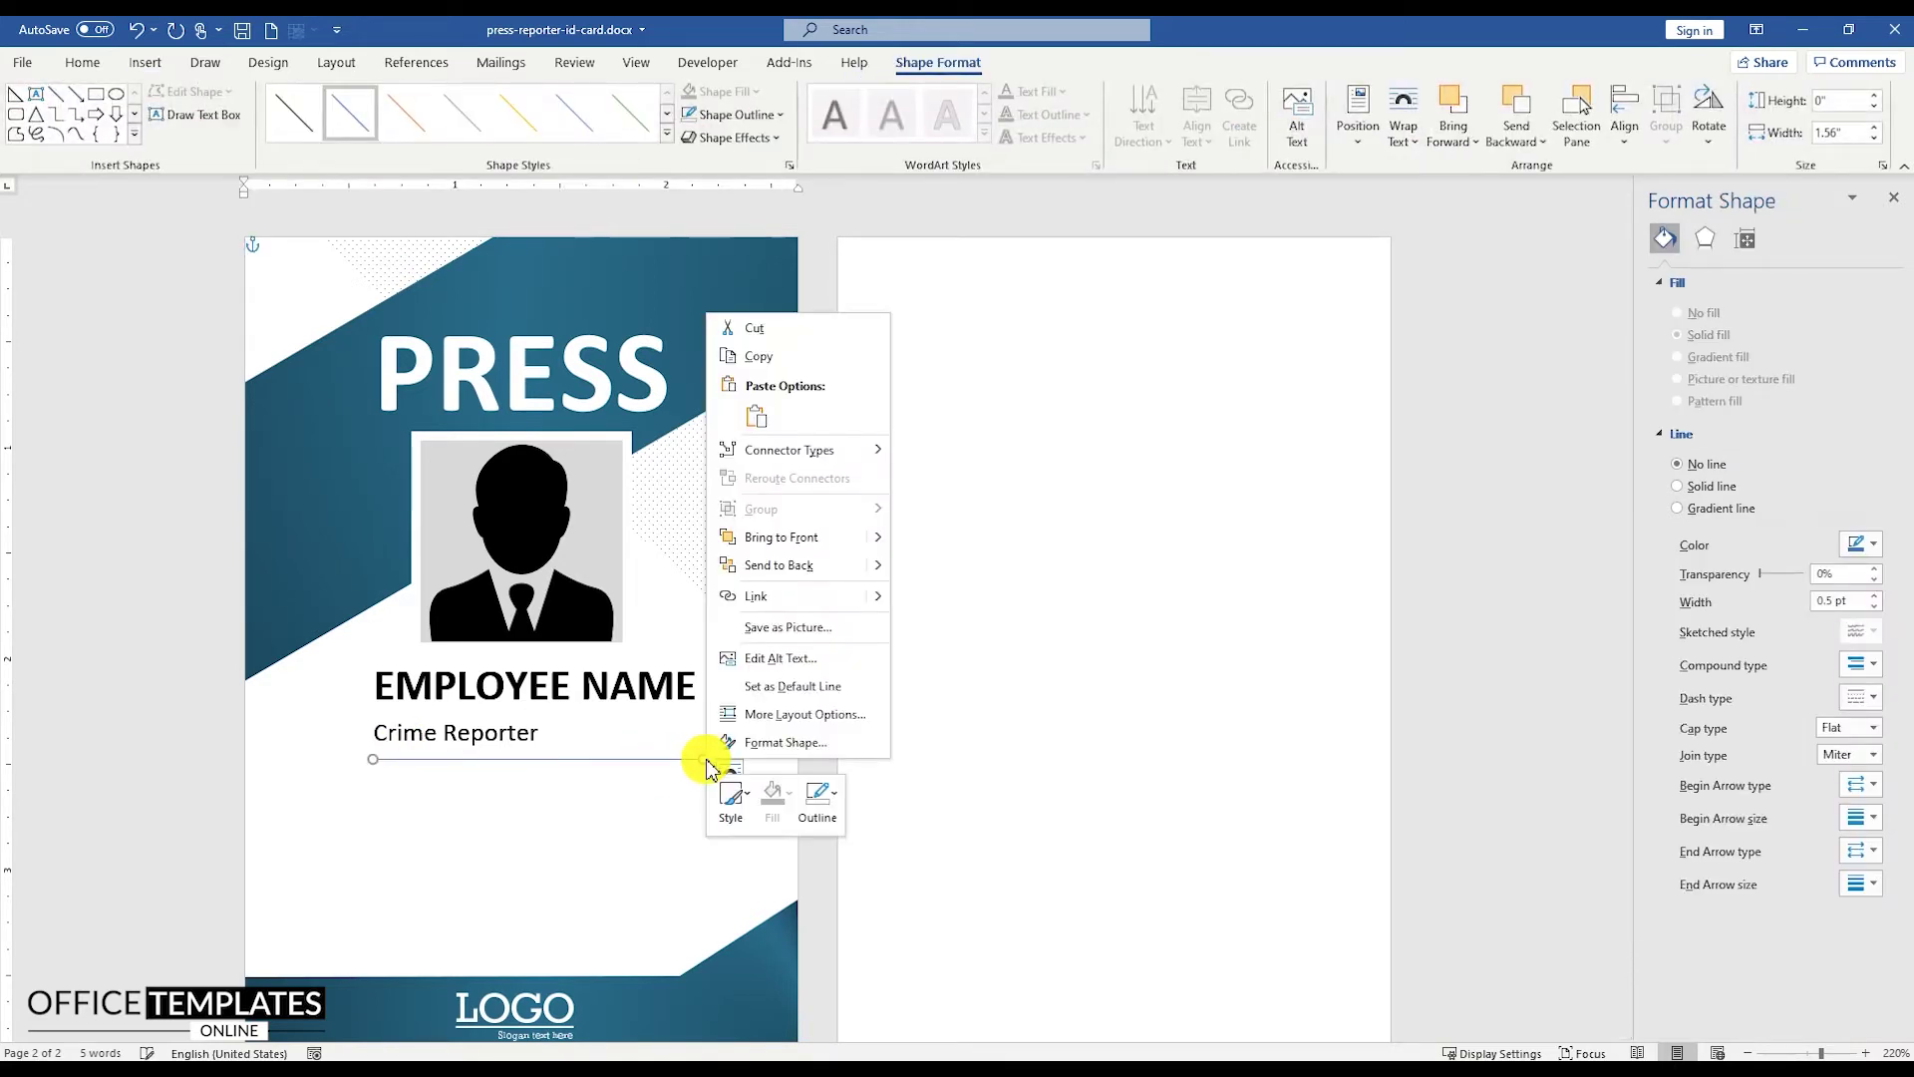
{"action": "left_click", "coordinate": [807, 805]}
{"action": "mouse_move", "coordinate": [852, 704]}
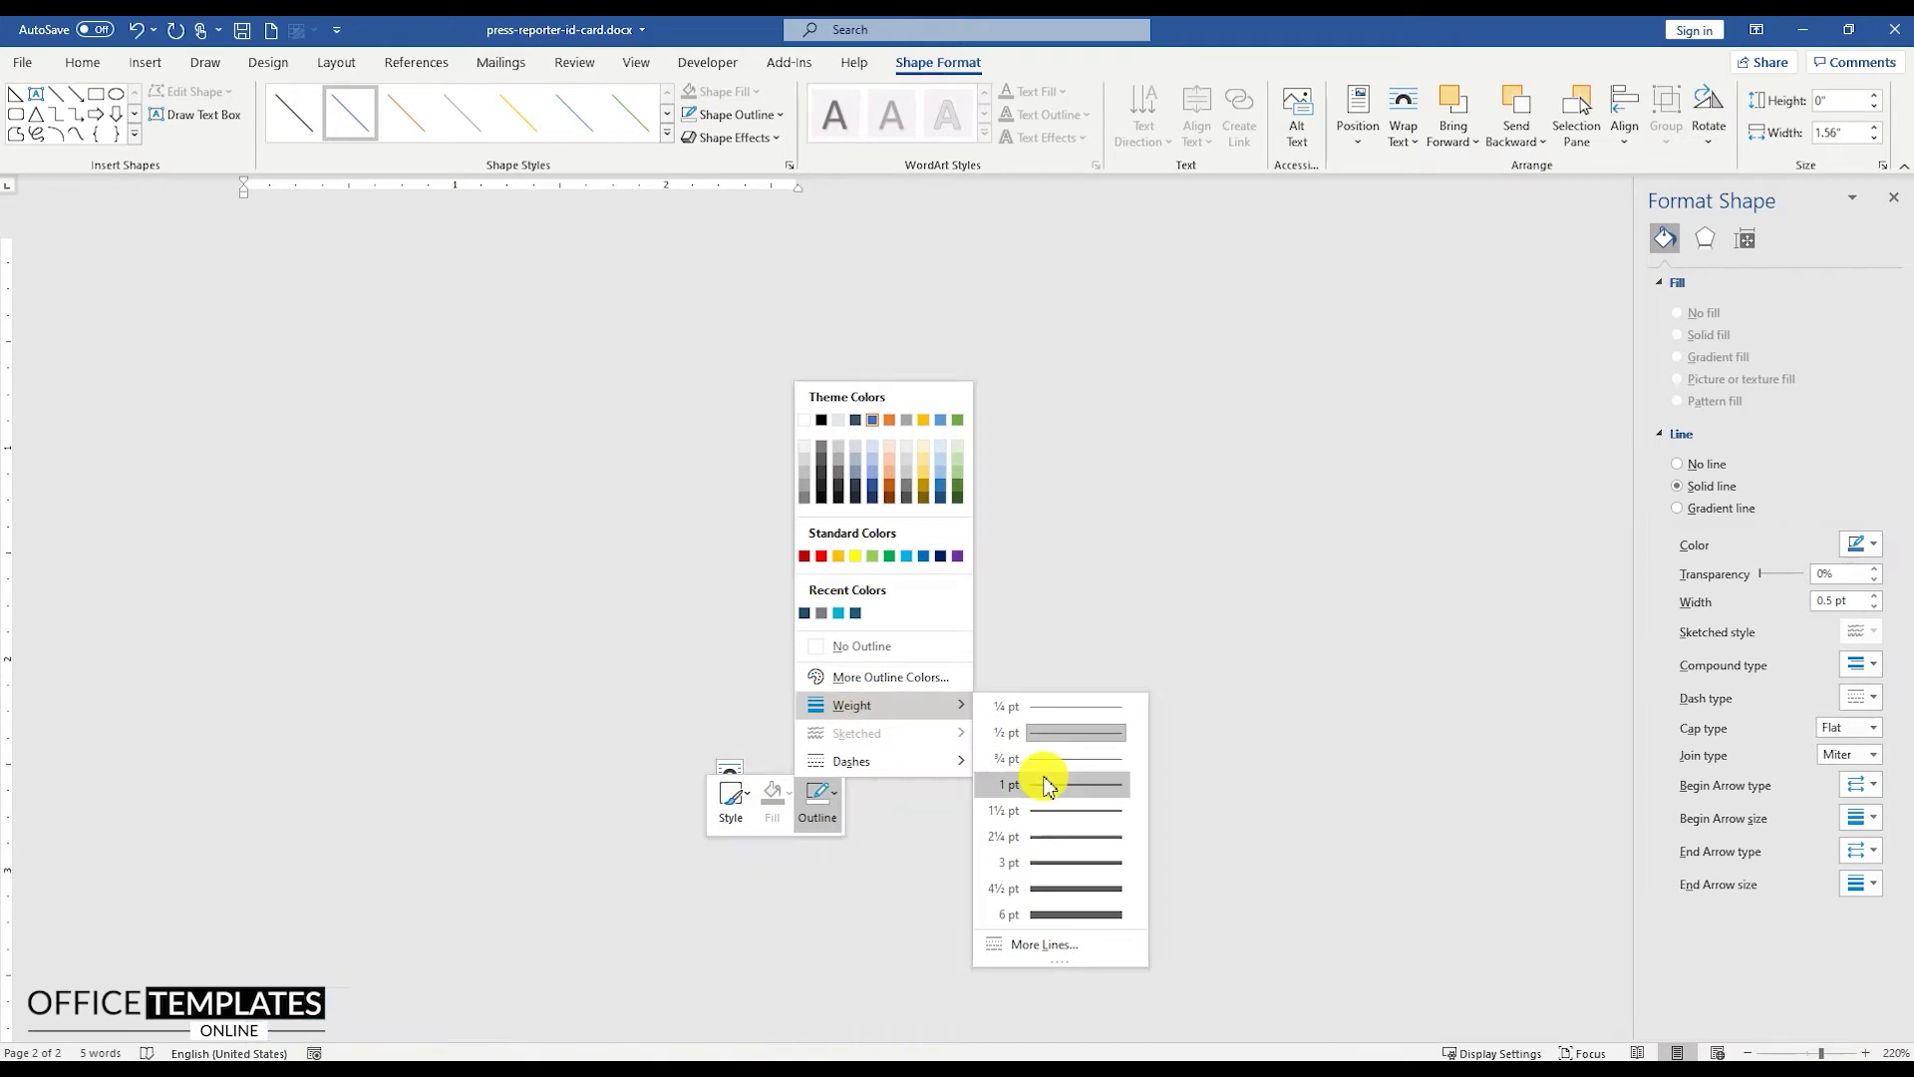
{"action": "left_click", "coordinate": [1047, 784]}
{"action": "left_click", "coordinate": [816, 793]}
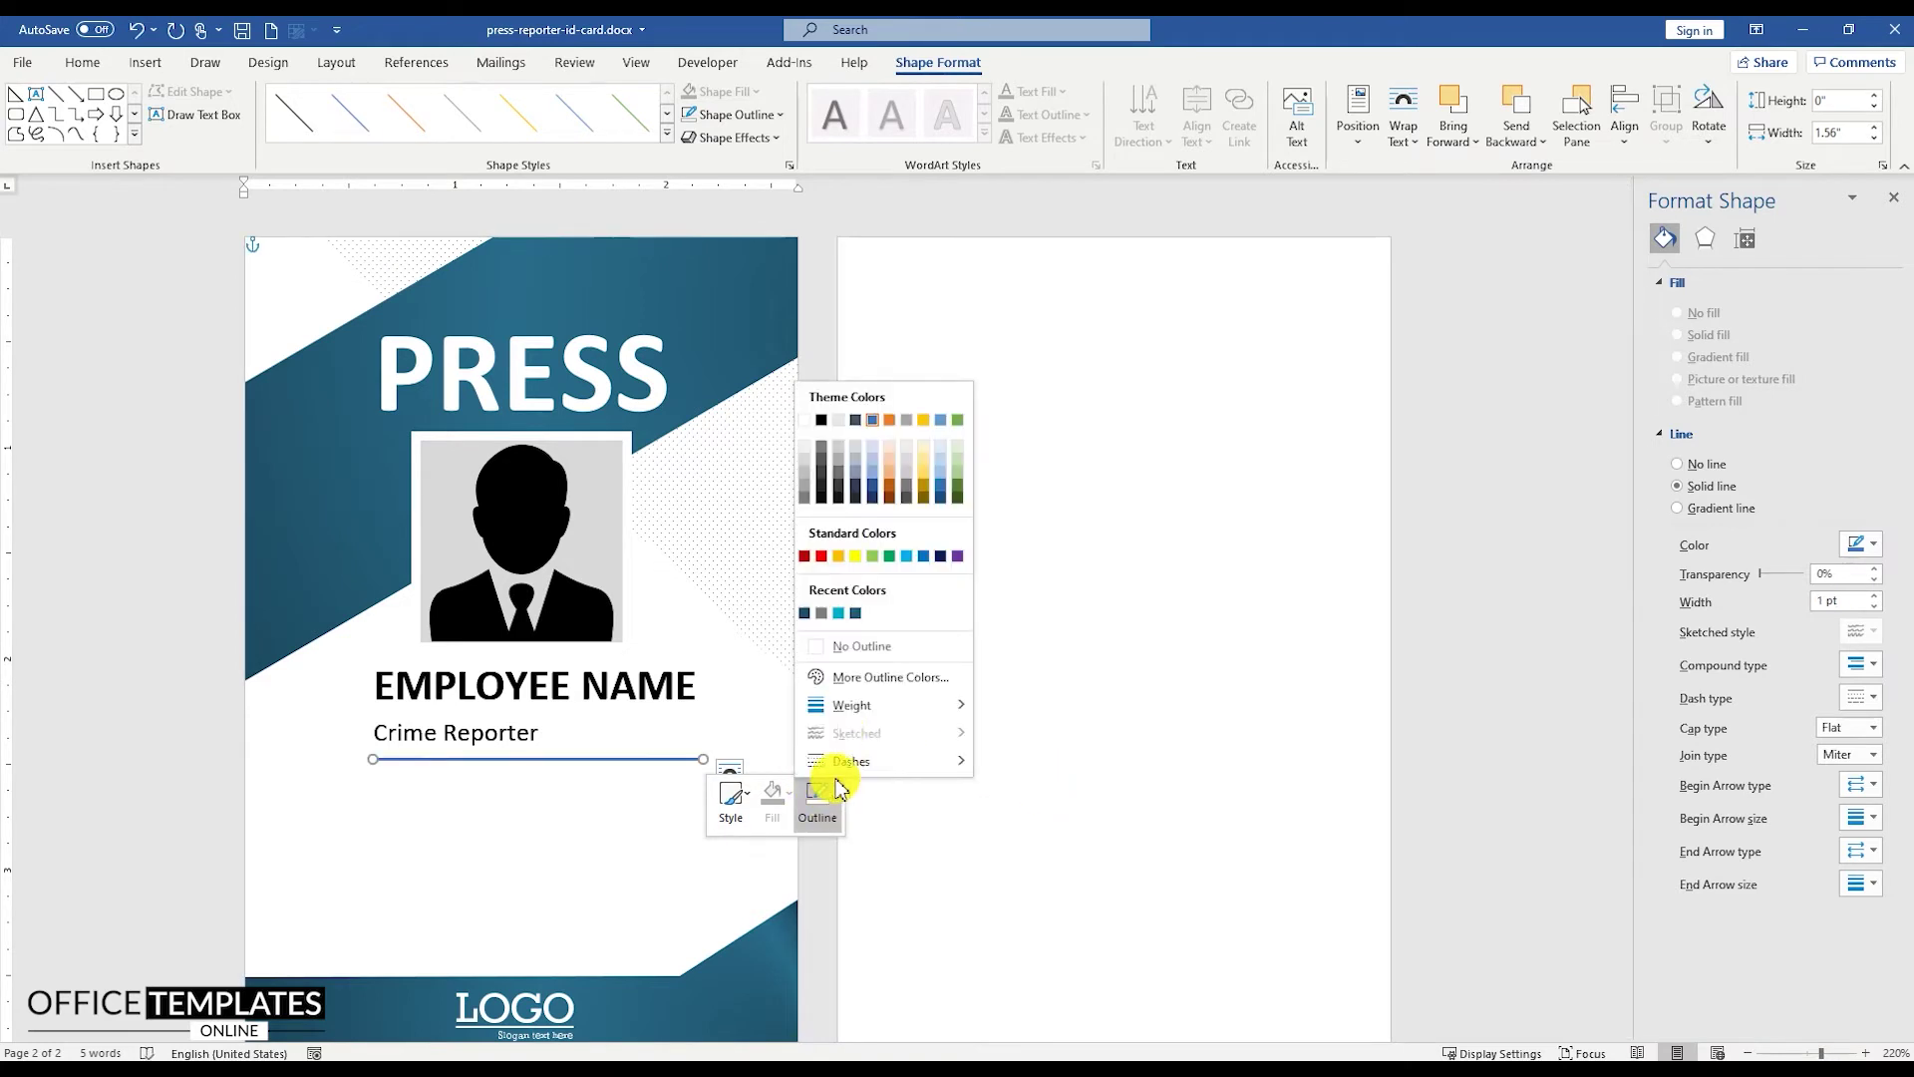
{"action": "left_click", "coordinate": [855, 616]}
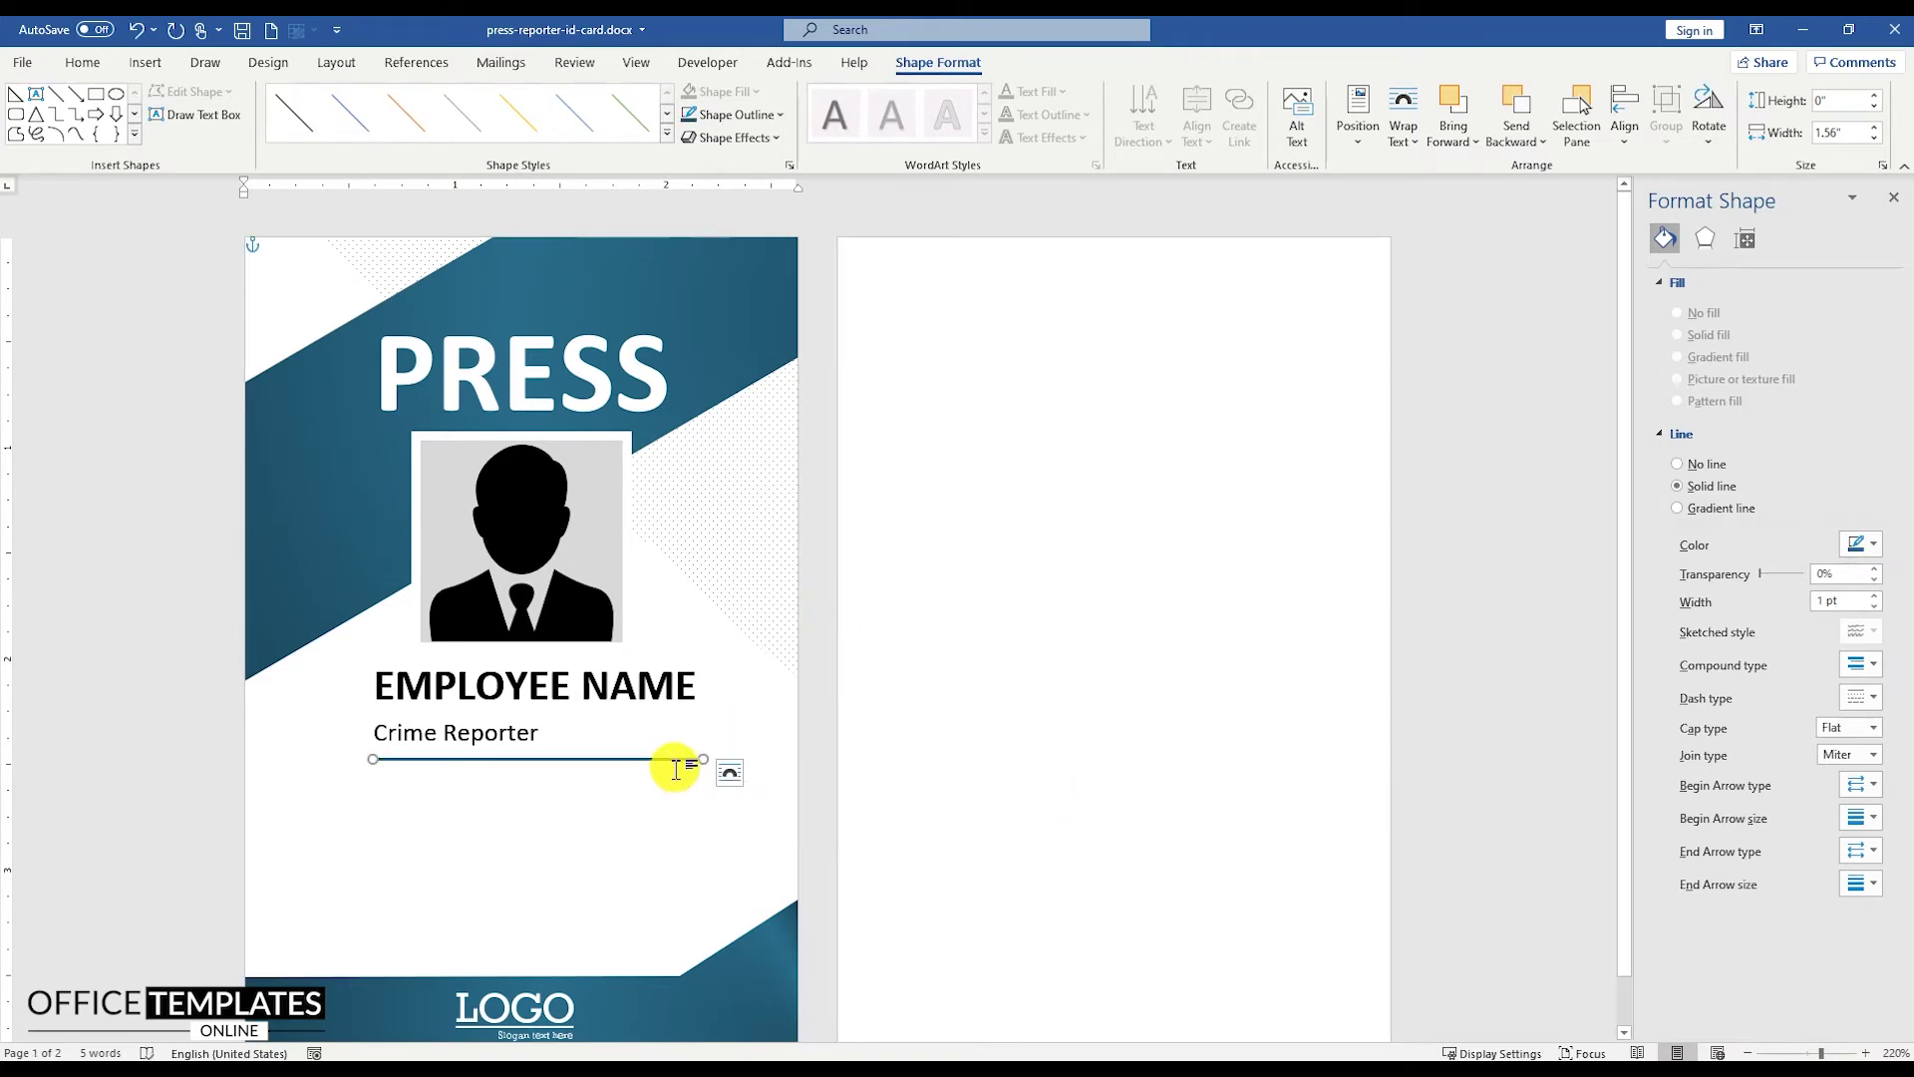
{"action": "left_click_drag", "start_coordinate": [674, 761], "coordinate": [692, 726]}
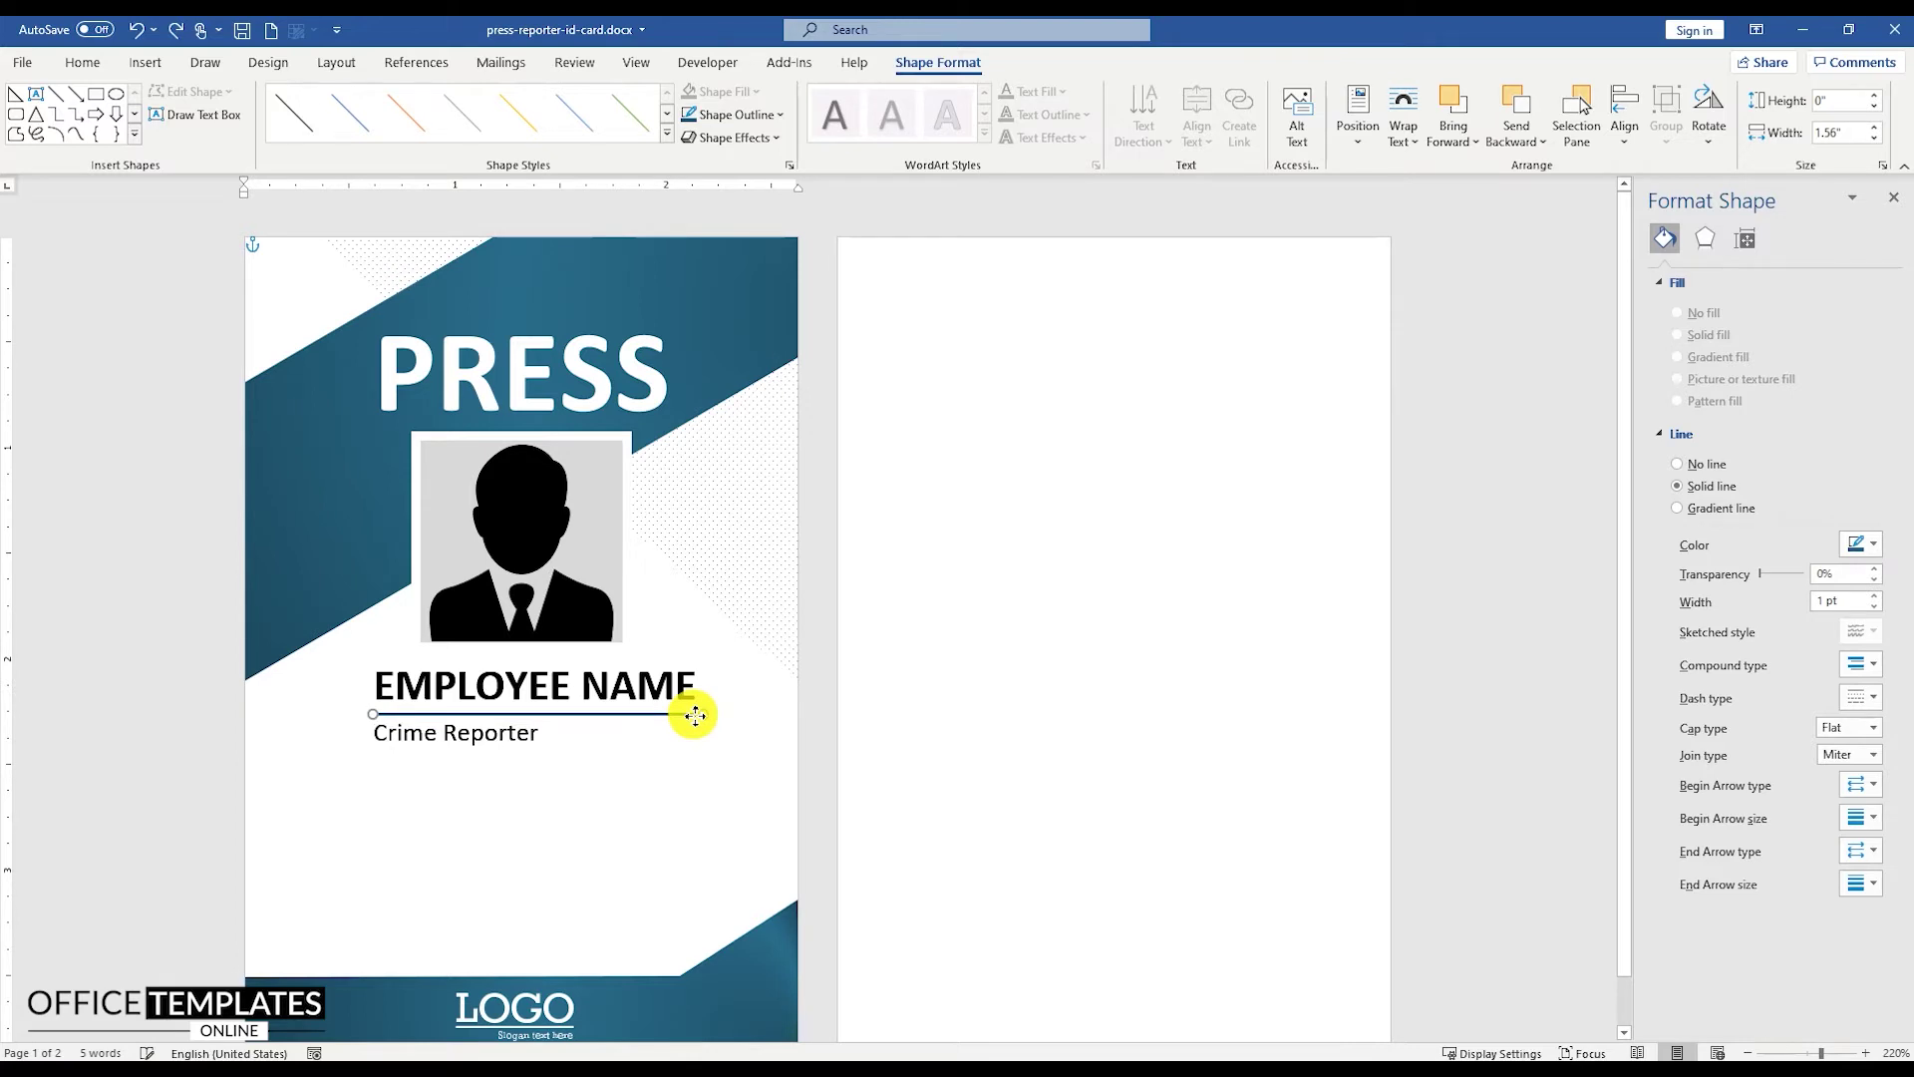
{"action": "left_click", "coordinate": [917, 722]}
Draw a text box below the Crime Reporter line.
{"action": "left_click", "coordinate": [144, 62]}
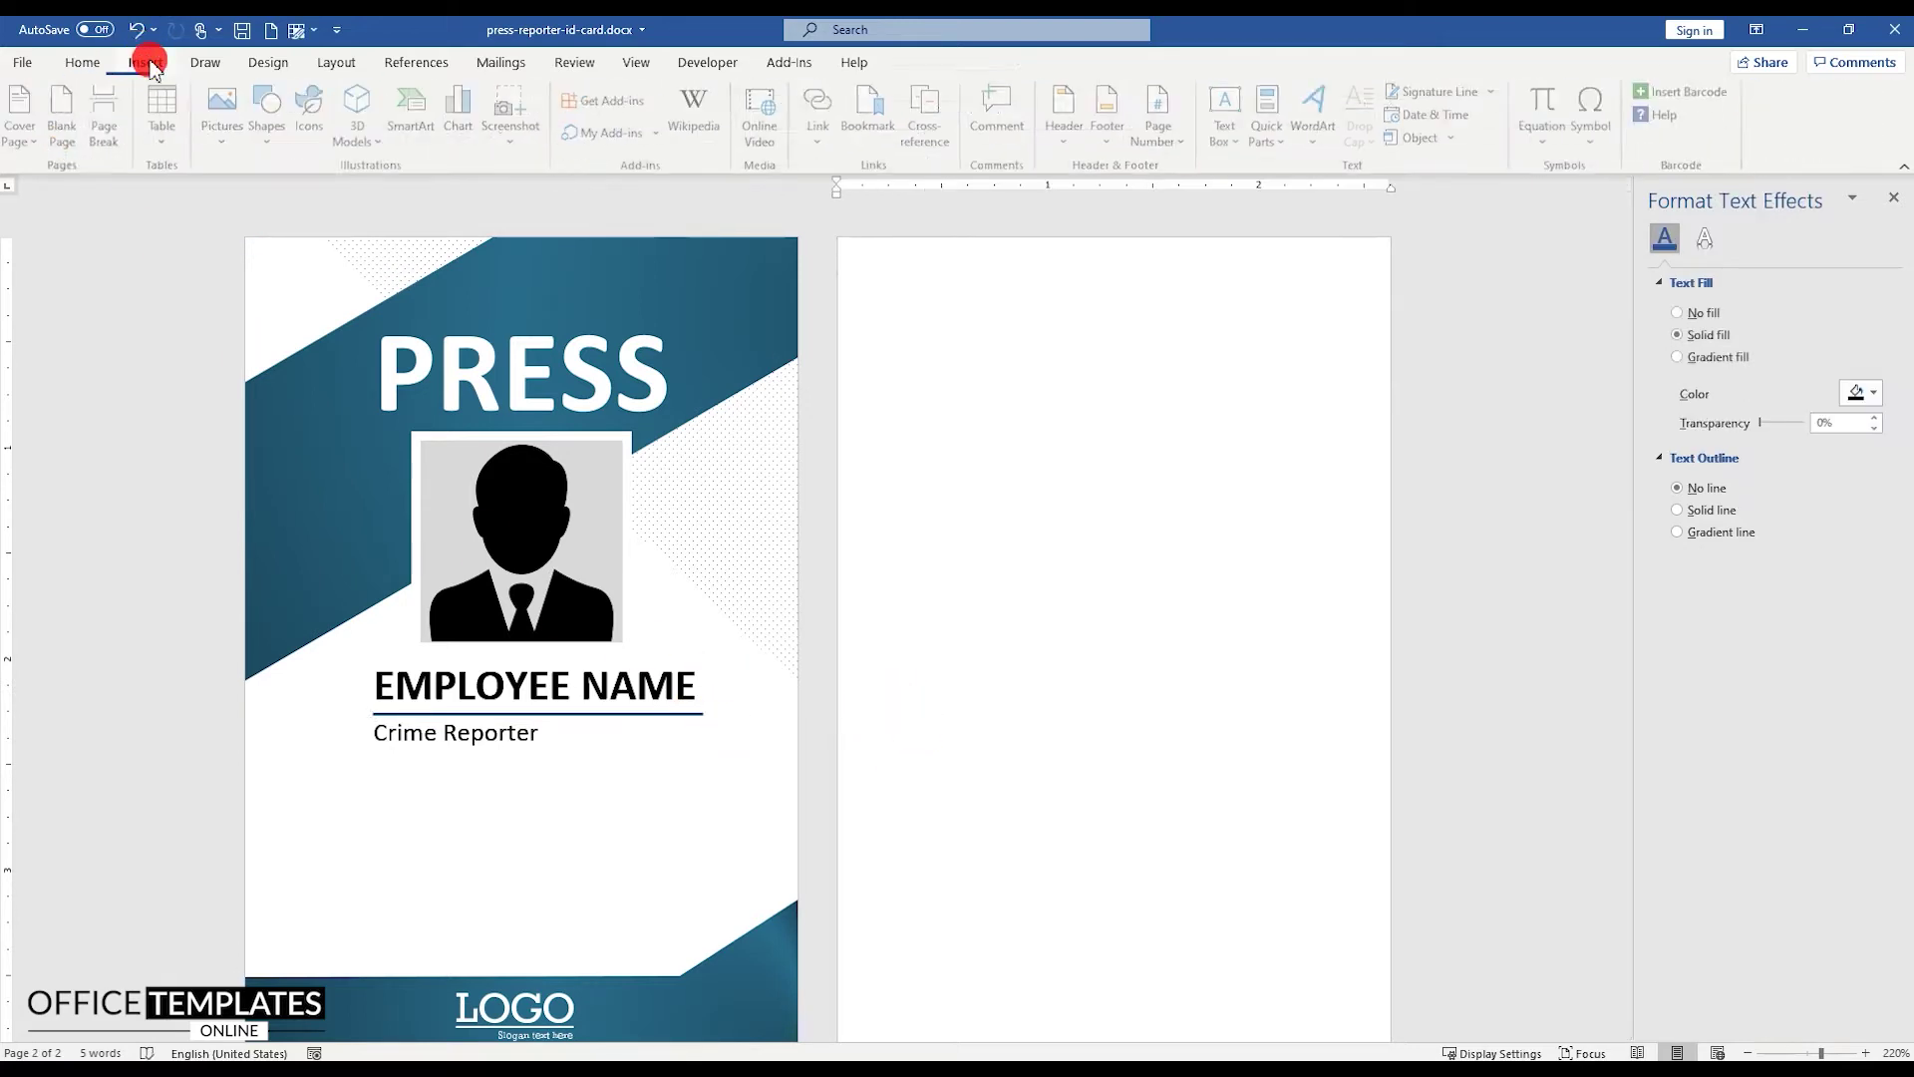
{"action": "left_click", "coordinate": [270, 124]}
{"action": "left_click", "coordinate": [283, 188]}
{"action": "mouse_move", "coordinate": [373, 769]}
{"action": "left_mouse_down"}
{"action": "mouse_move", "coordinate": [547, 858]}
{"action": "mouse_move", "coordinate": [731, 917]}
{"action": "left_mouse_up"}
Shift the name block and new box left, then give the box no fill and zero inner margins.
{"action": "left_click", "coordinate": [501, 690], "text": "shift"}
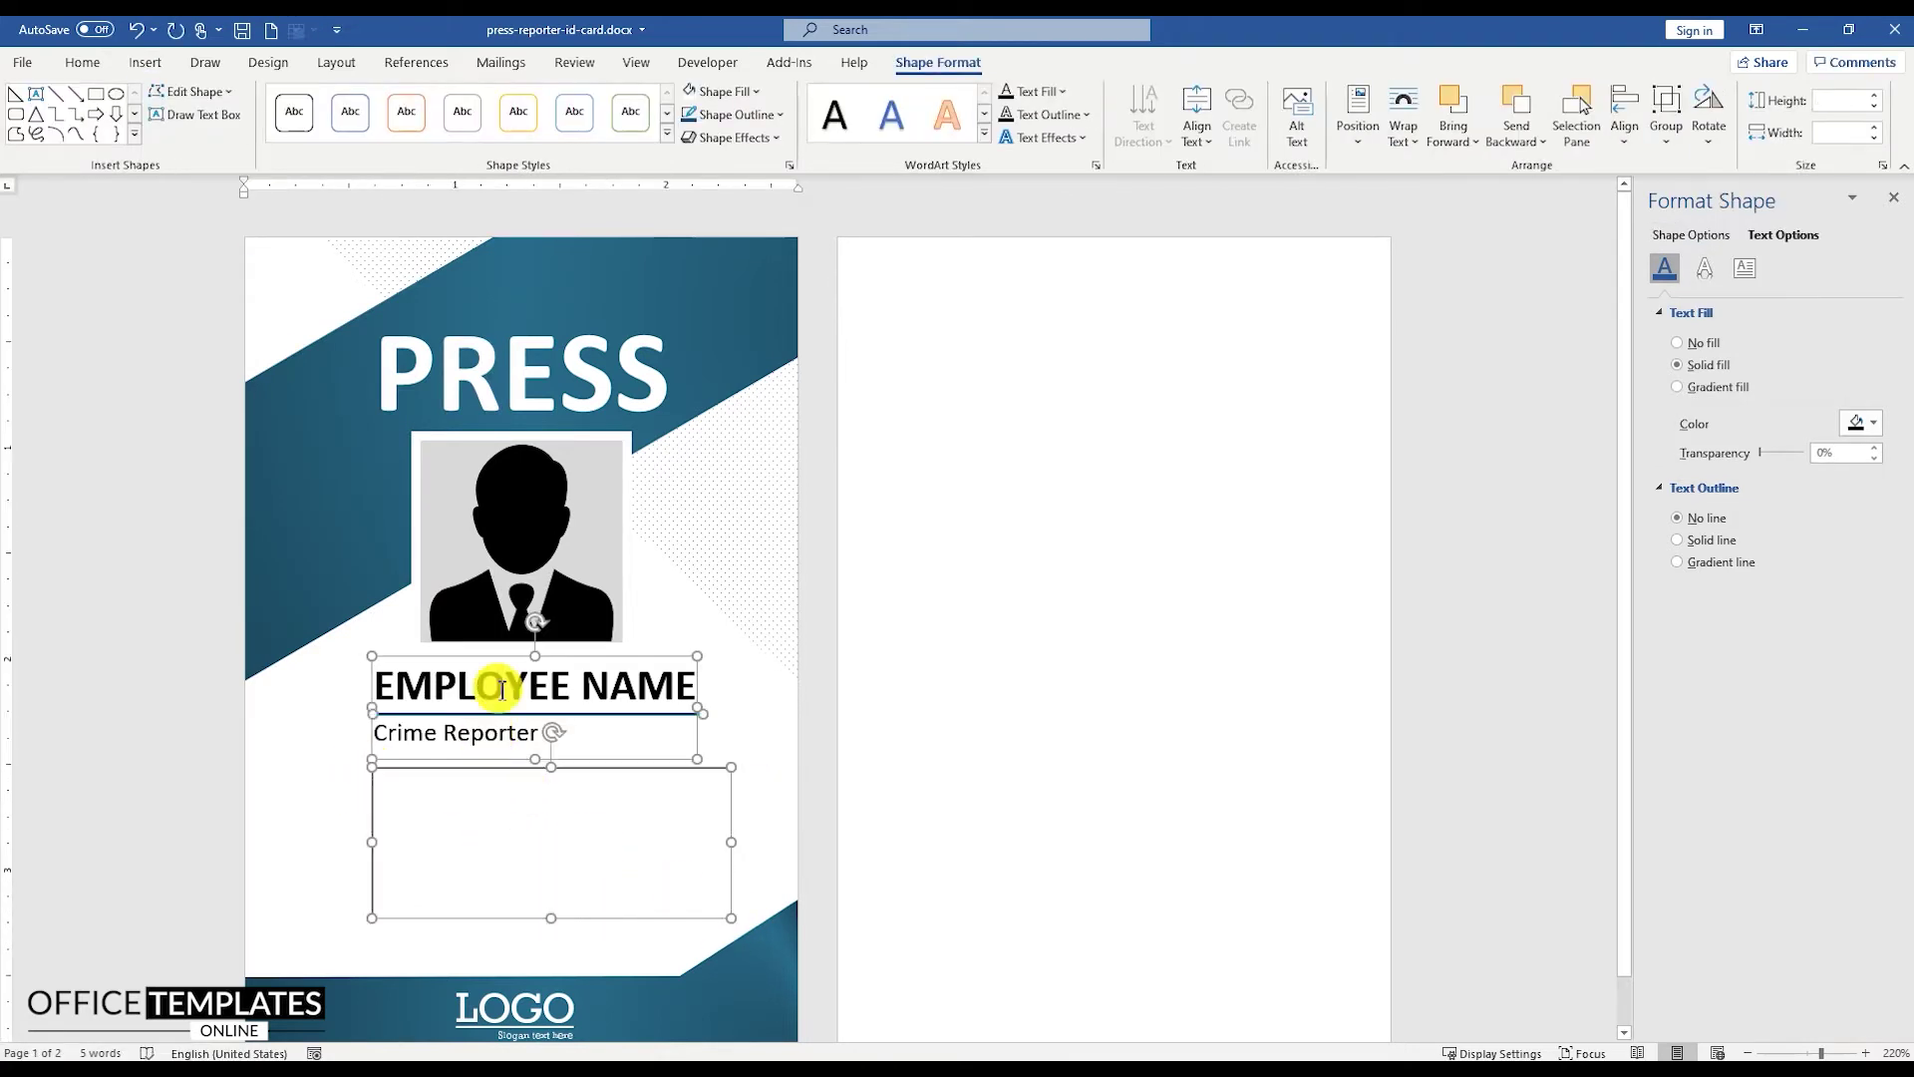
{"action": "left_click_drag", "start_coordinate": [495, 660], "coordinate": [467, 657]}
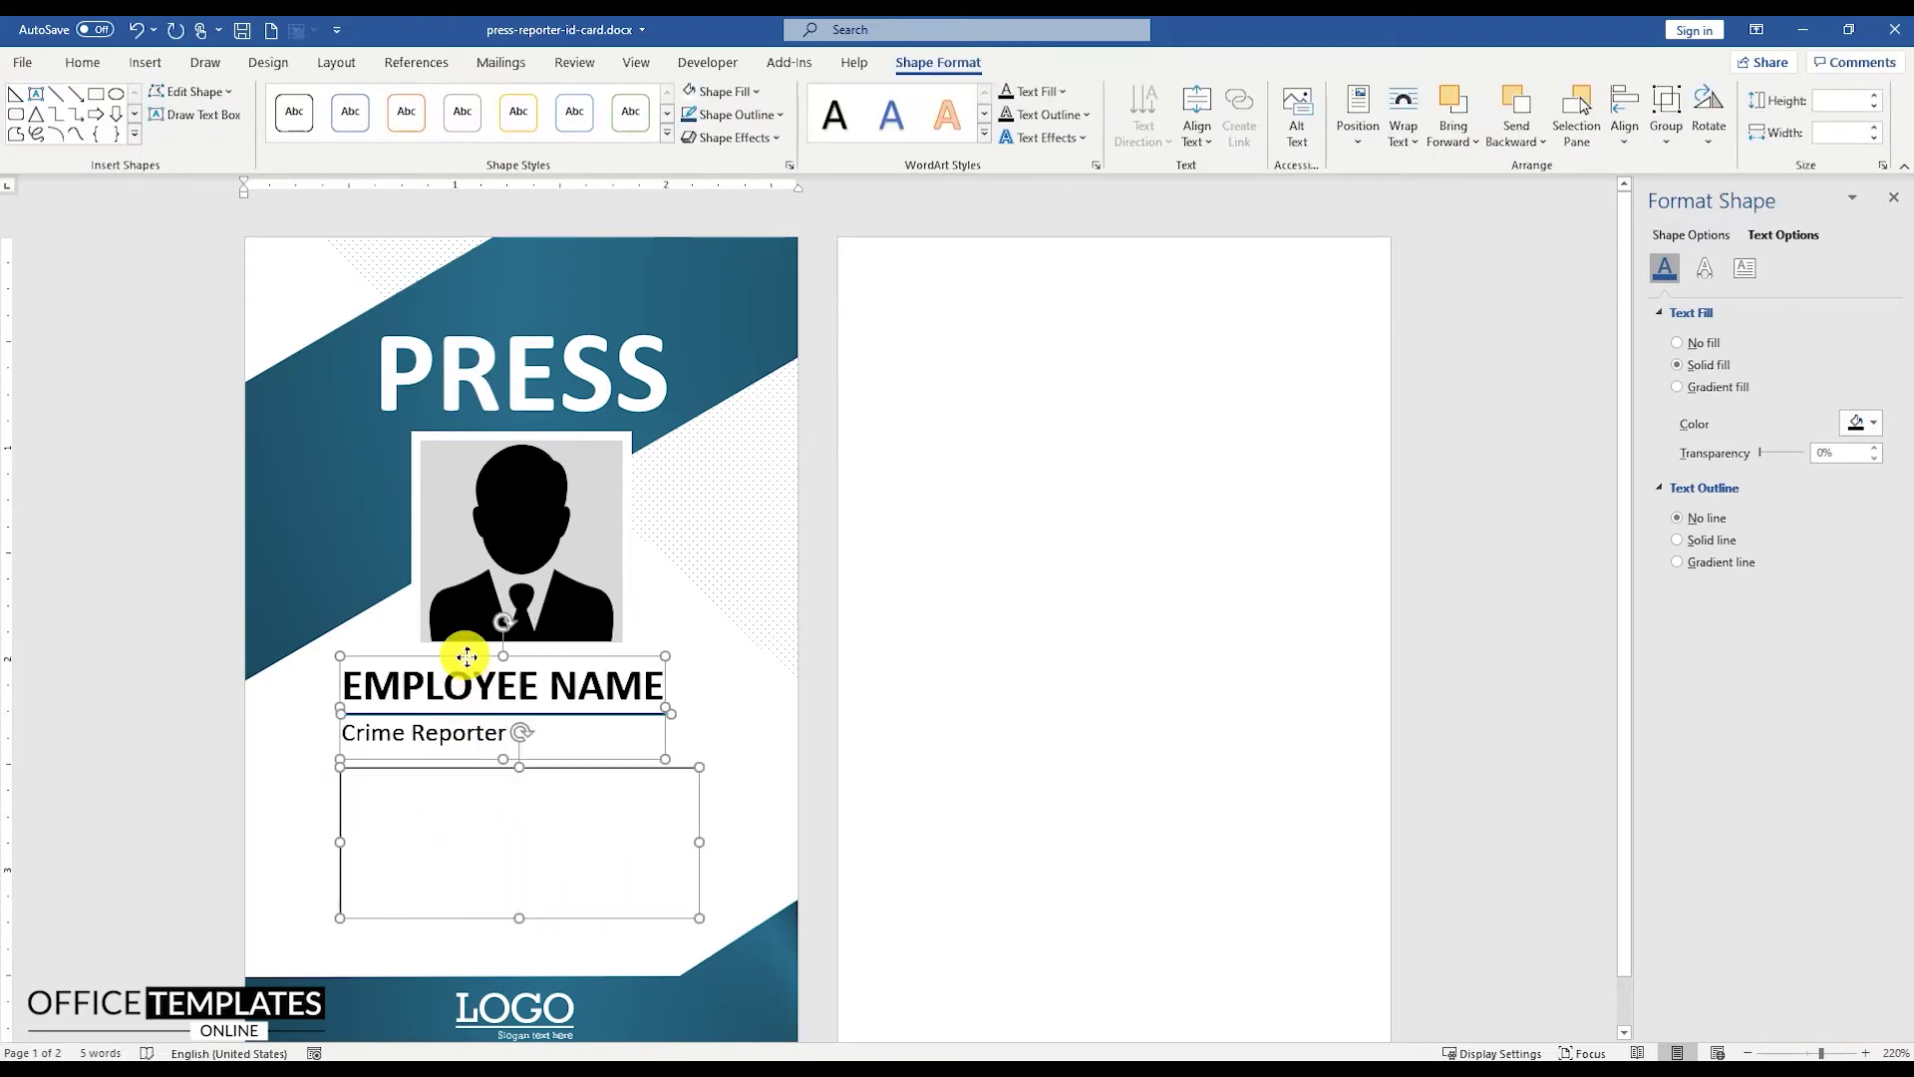
{"action": "left_click", "coordinate": [525, 773]}
{"action": "right_click", "coordinate": [525, 774]}
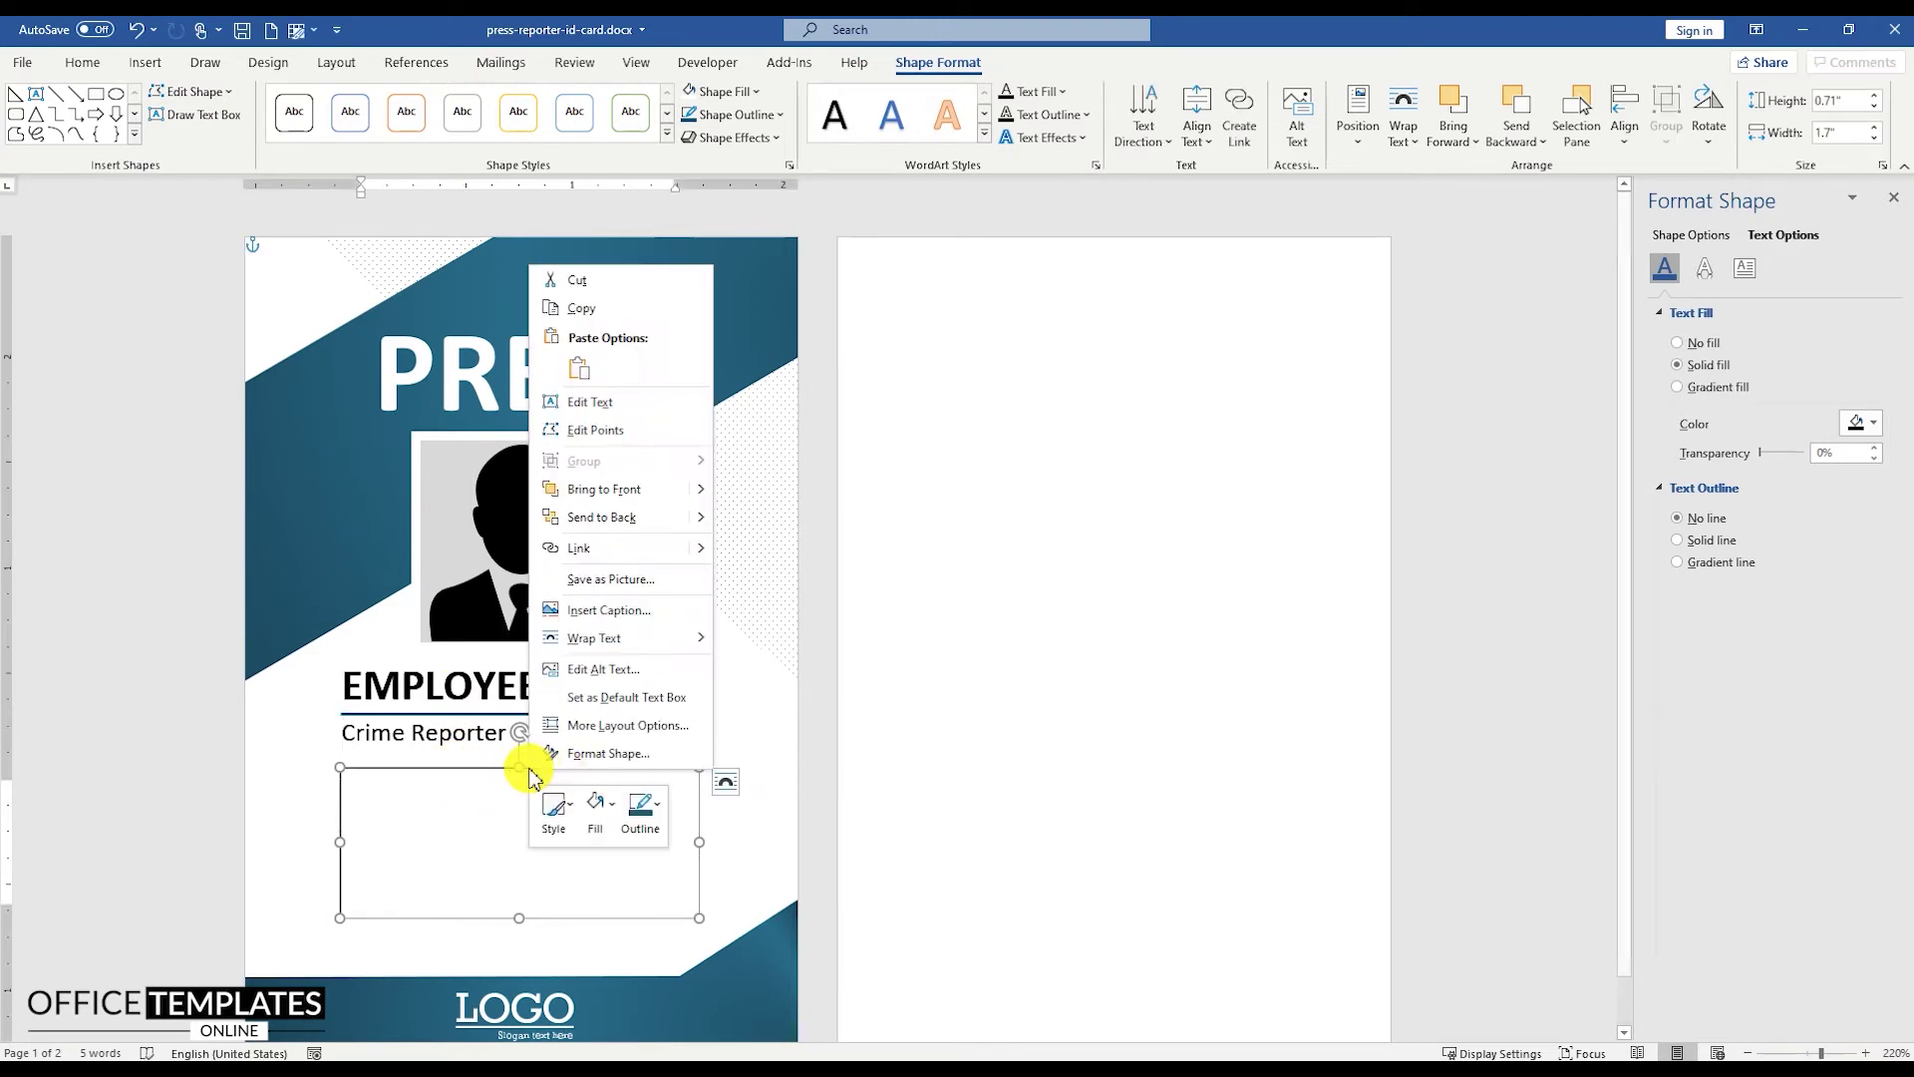
{"action": "left_click", "coordinate": [596, 817]}
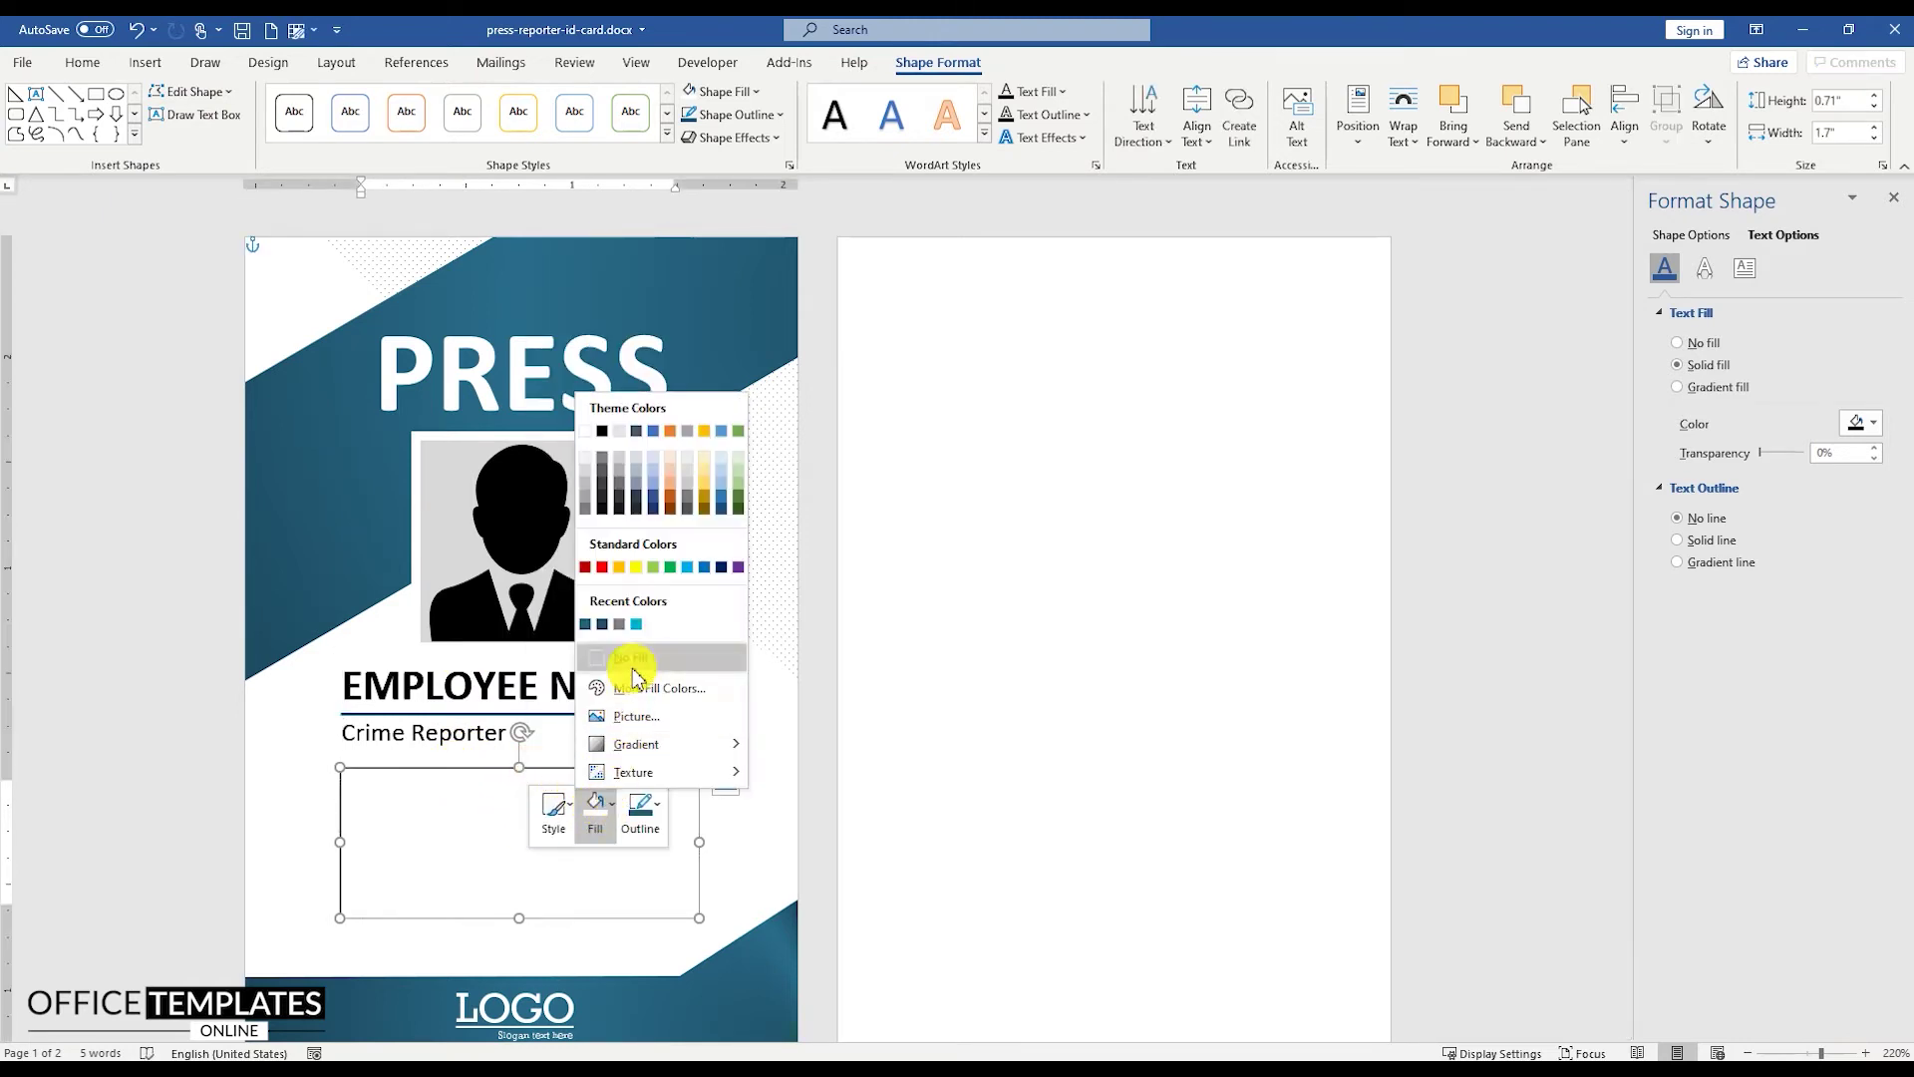
{"action": "left_click", "coordinate": [640, 809]}
{"action": "left_click", "coordinate": [640, 809]}
{"action": "key", "text": "Escape"}
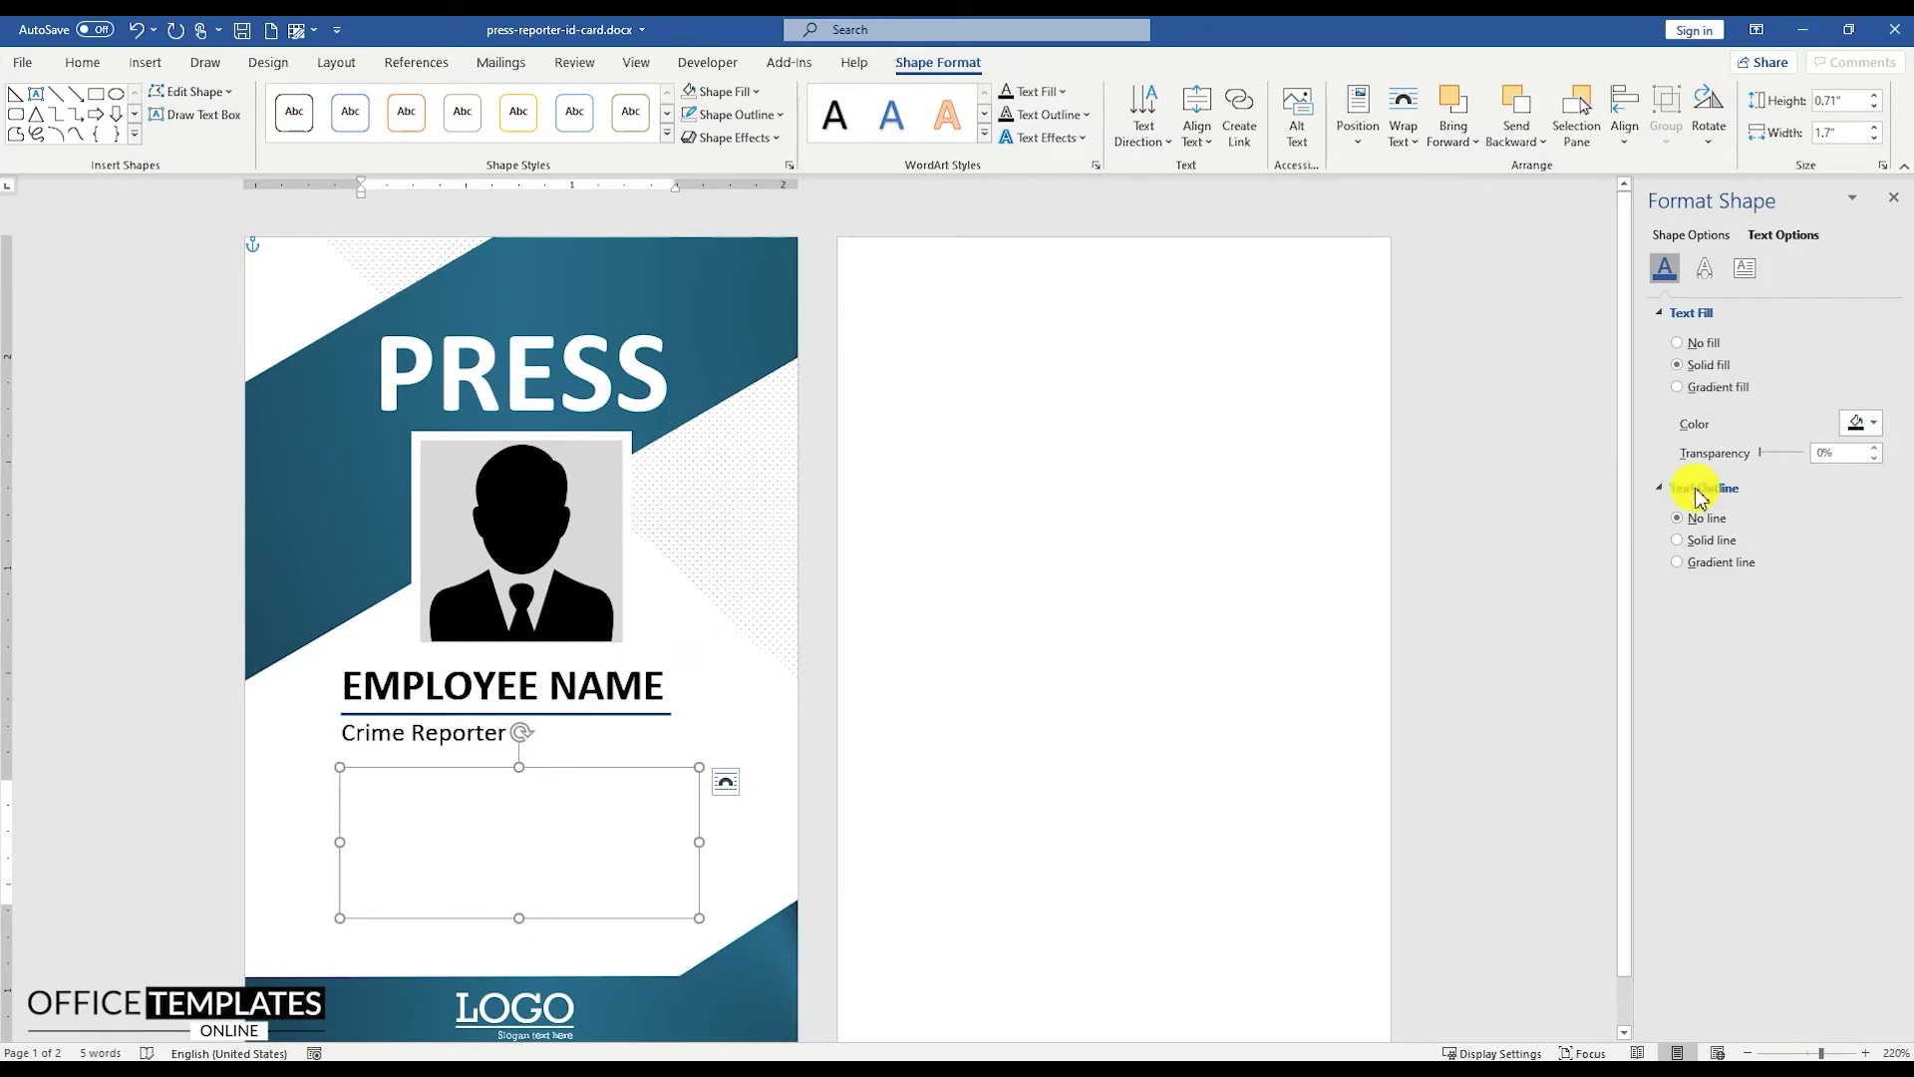
{"action": "left_click", "coordinate": [1745, 267]}
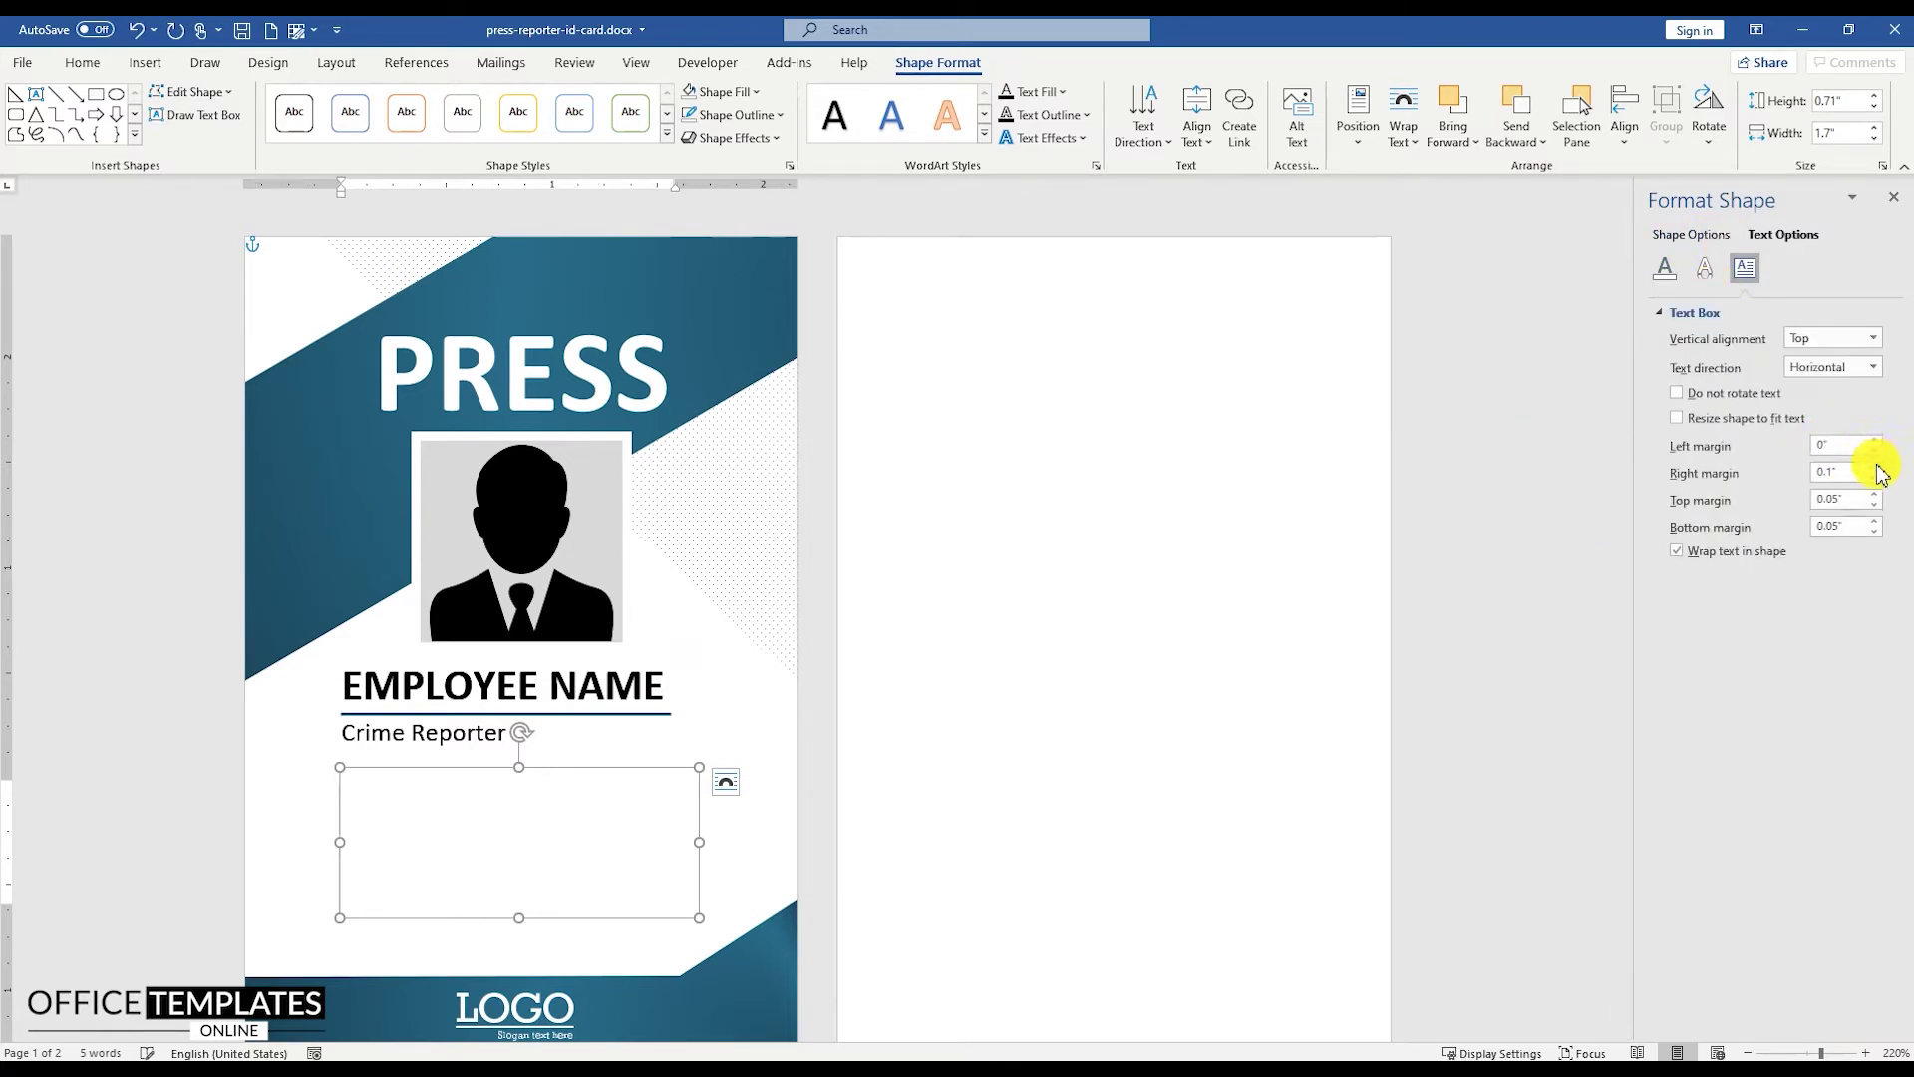
{"action": "left_click", "coordinate": [1873, 531]}
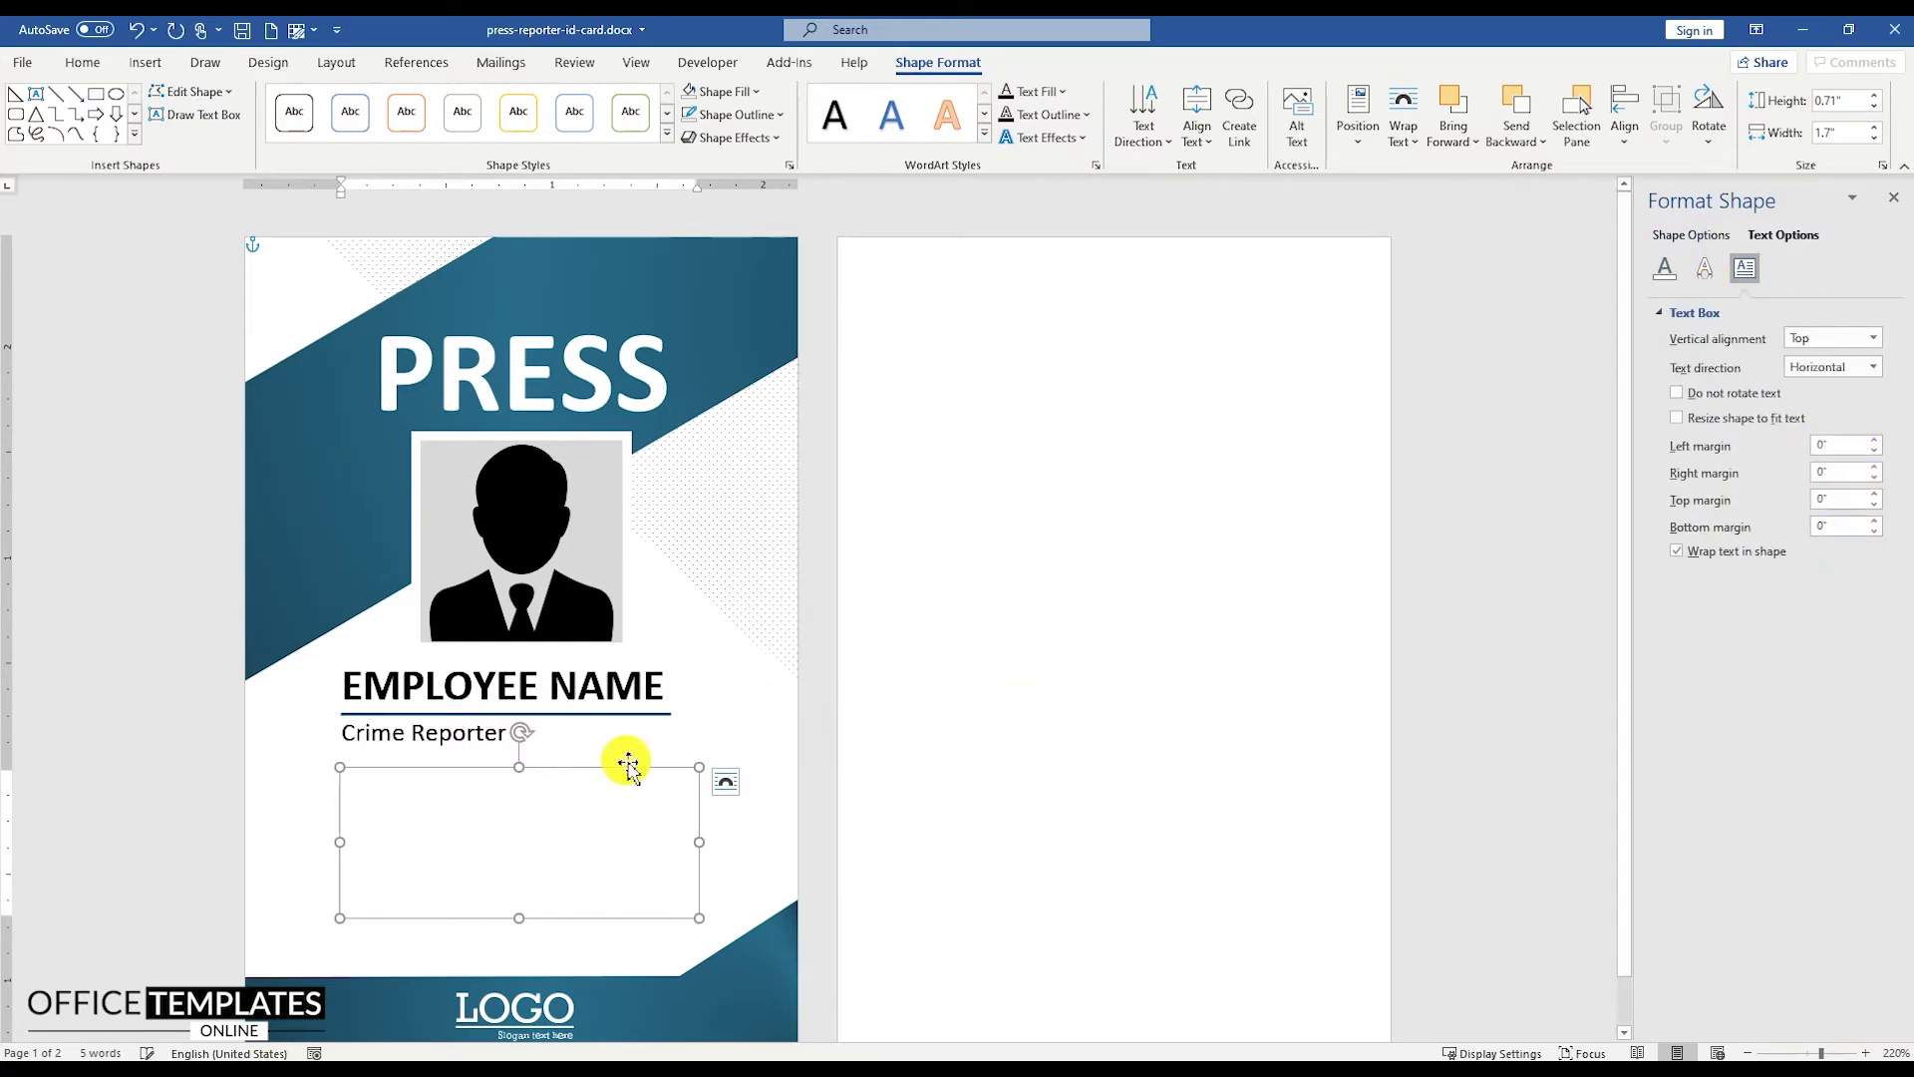
Insert a one-row table into the text box and select its cells.
{"action": "left_click", "coordinate": [146, 62]}
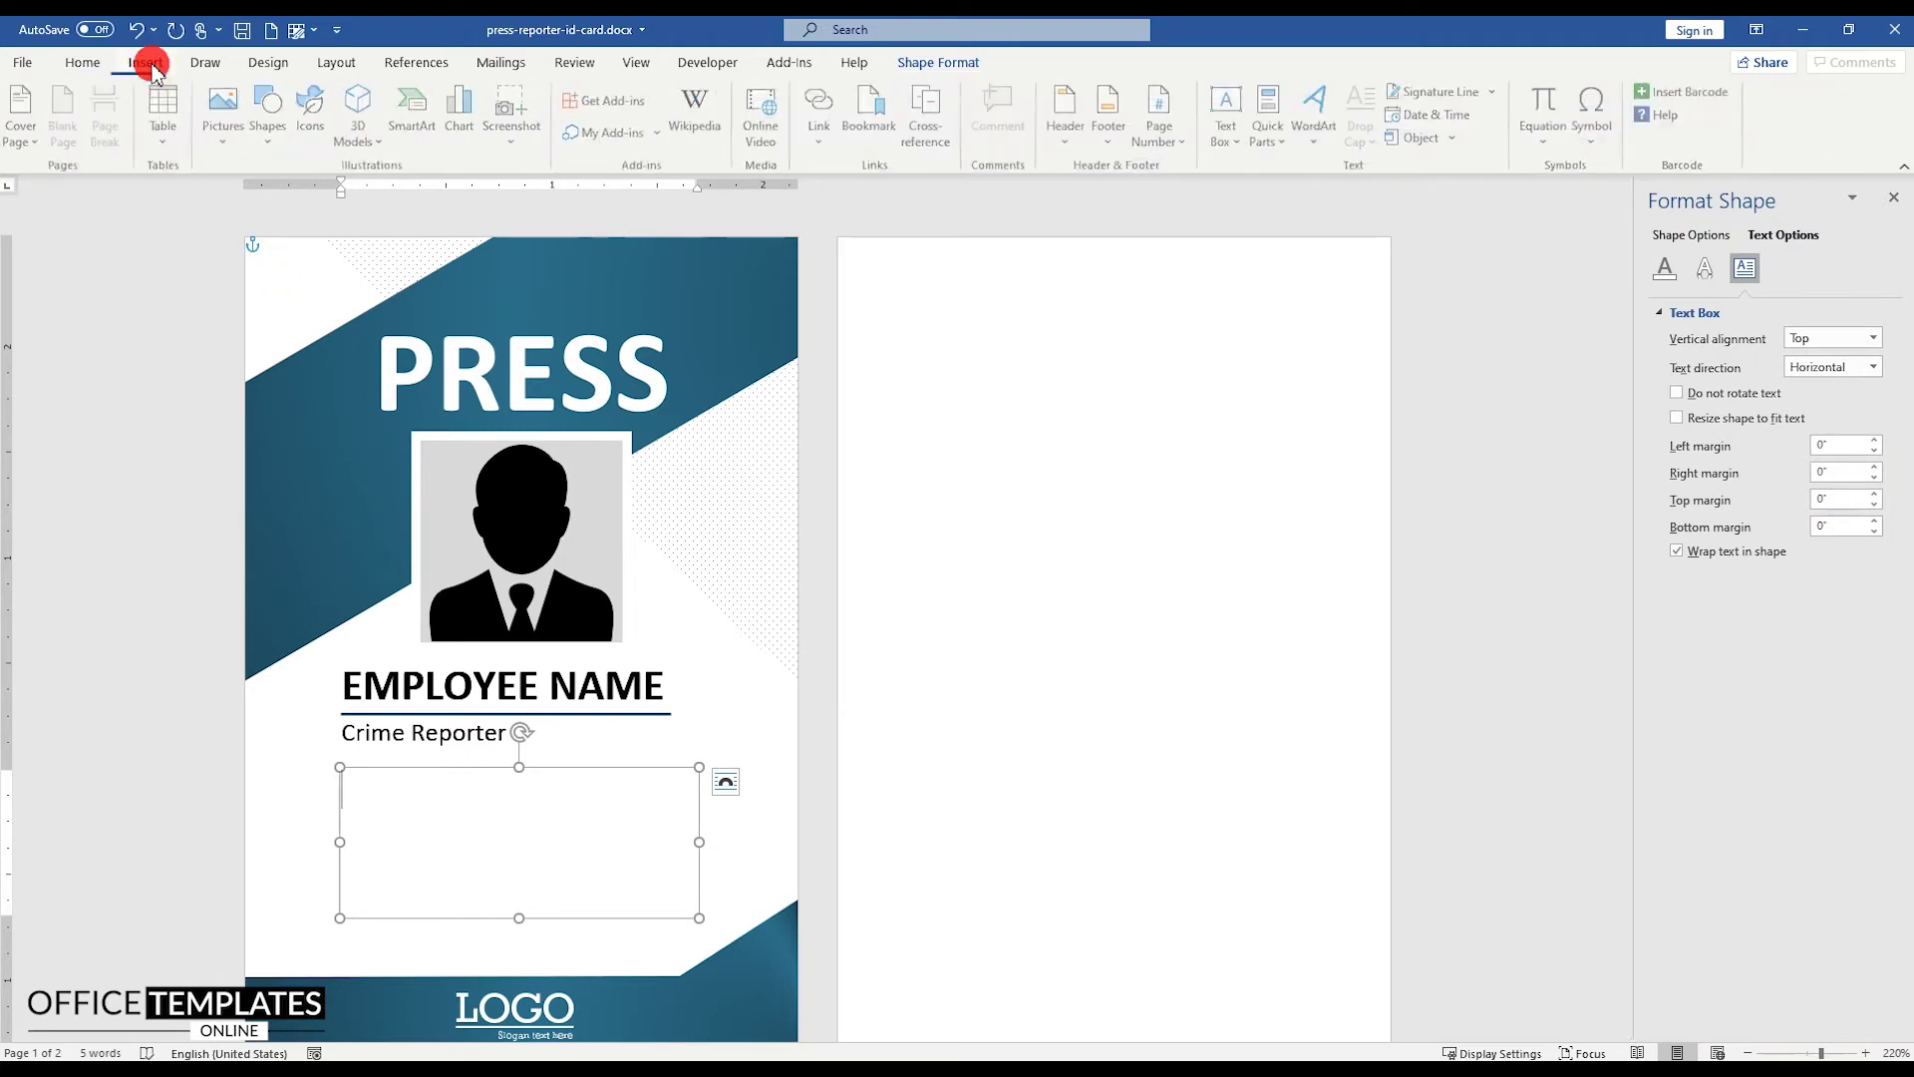
{"action": "left_click", "coordinate": [171, 107]}
{"action": "left_click", "coordinate": [178, 193]}
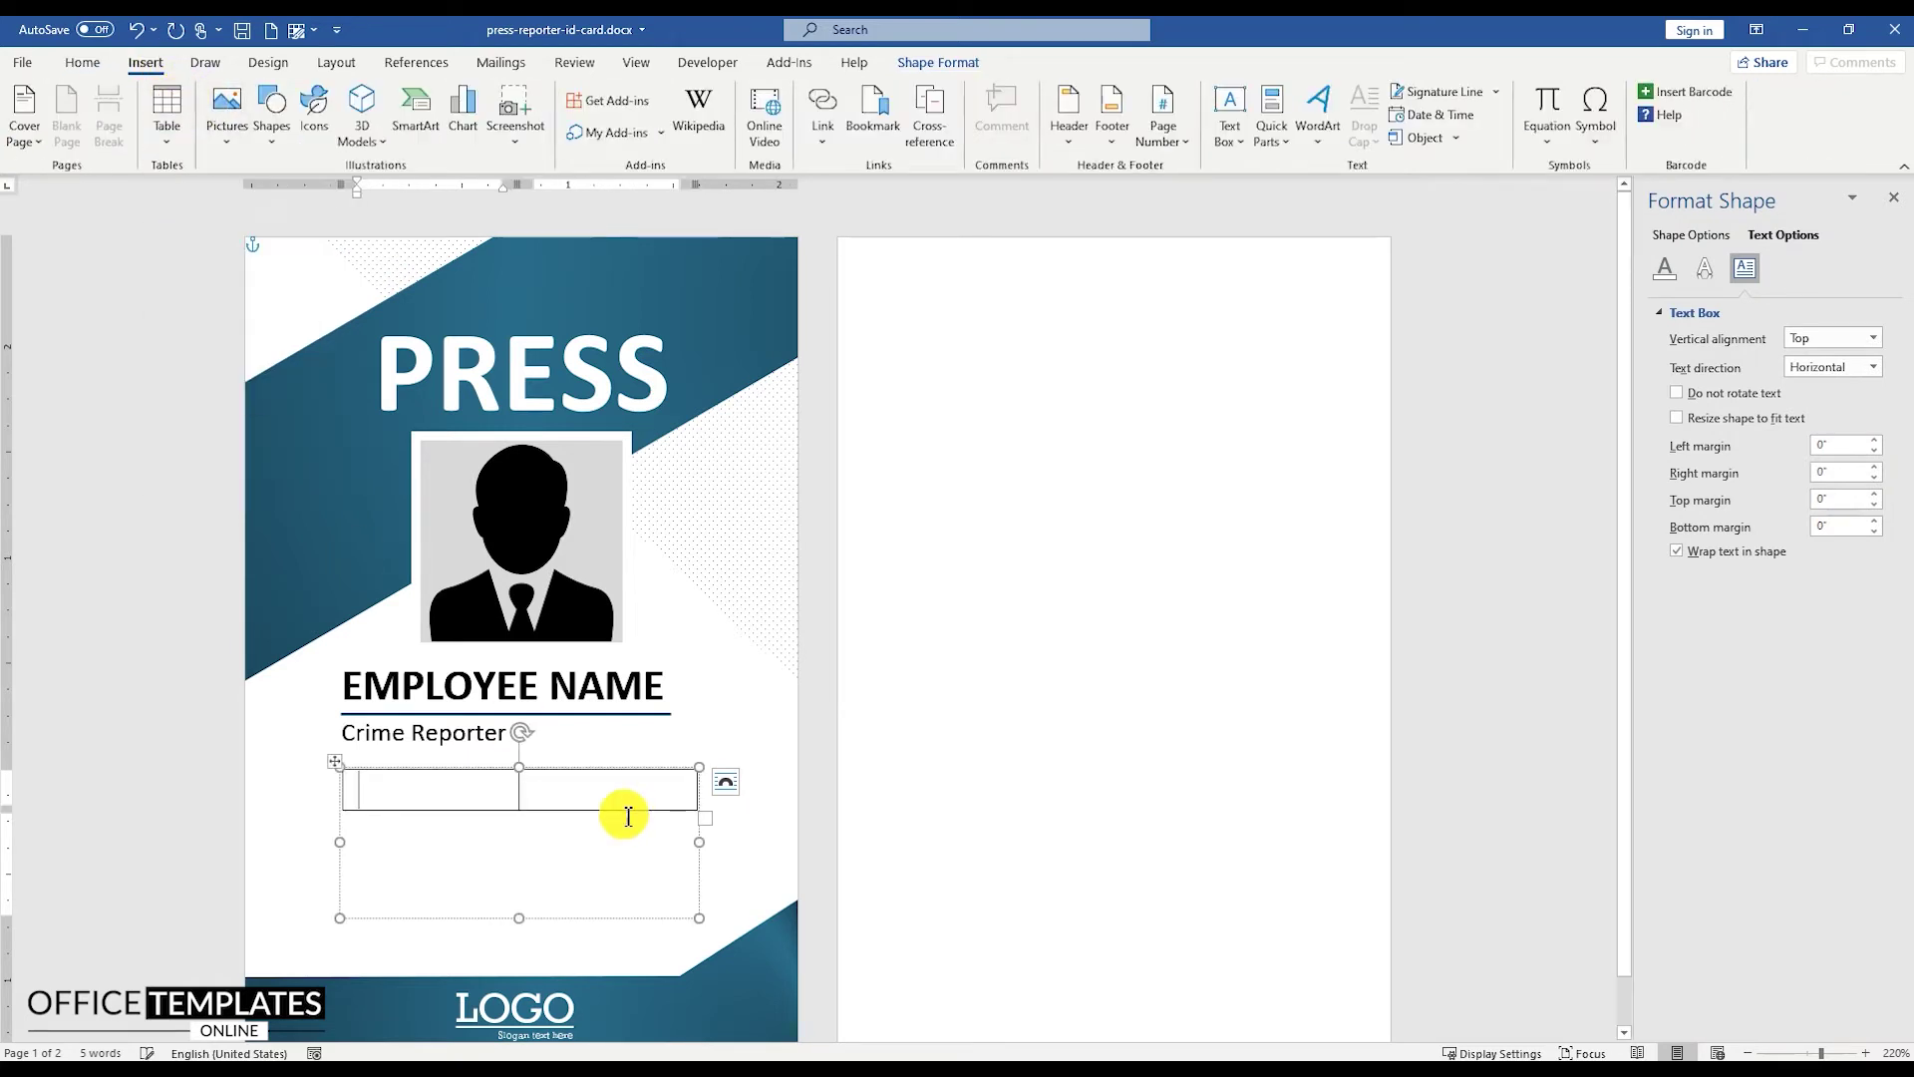
{"action": "left_click_drag", "start_coordinate": [429, 790], "coordinate": [514, 804]}
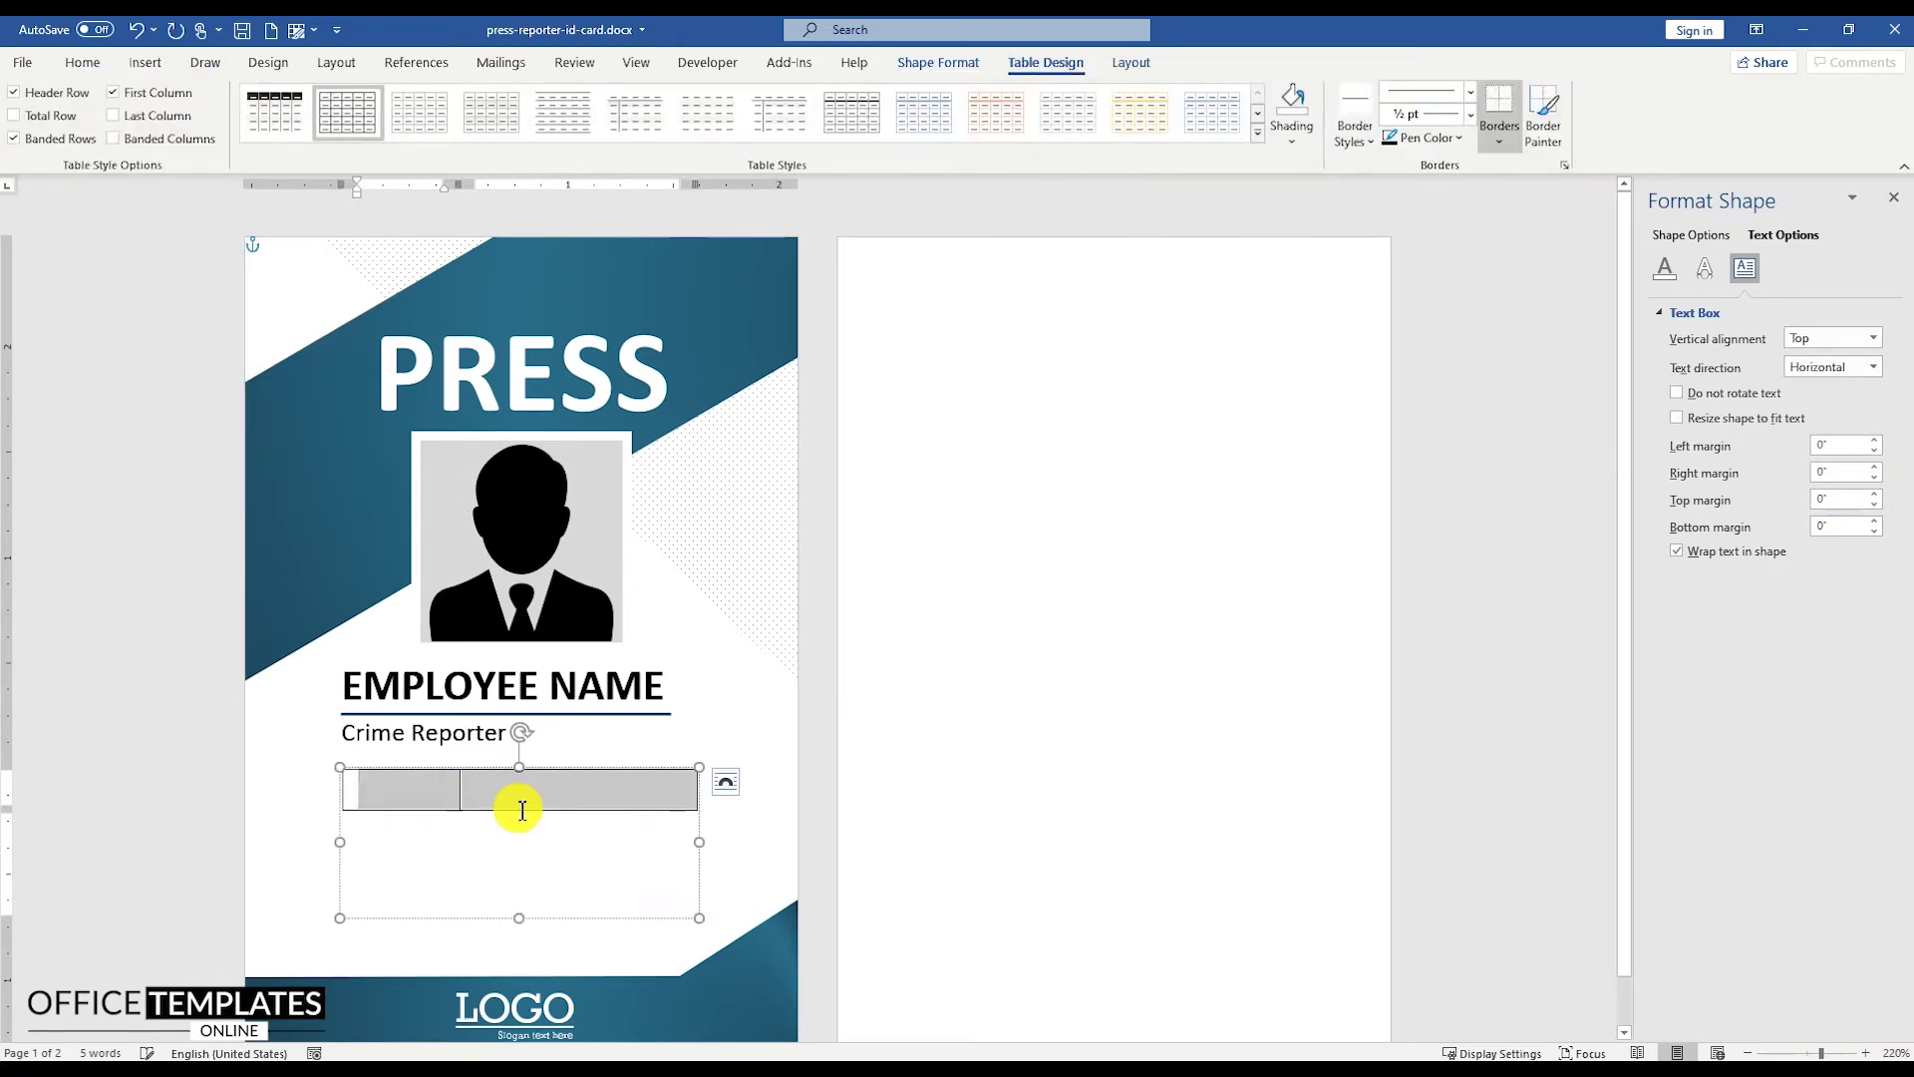
Set the table text to 8 pt, type 'Member Since:', and make the table 100% wide.
{"action": "left_click", "coordinate": [82, 62]}
{"action": "type", "text": "8"}
{"action": "key", "text": "Return"}
{"action": "left_click", "coordinate": [465, 795]}
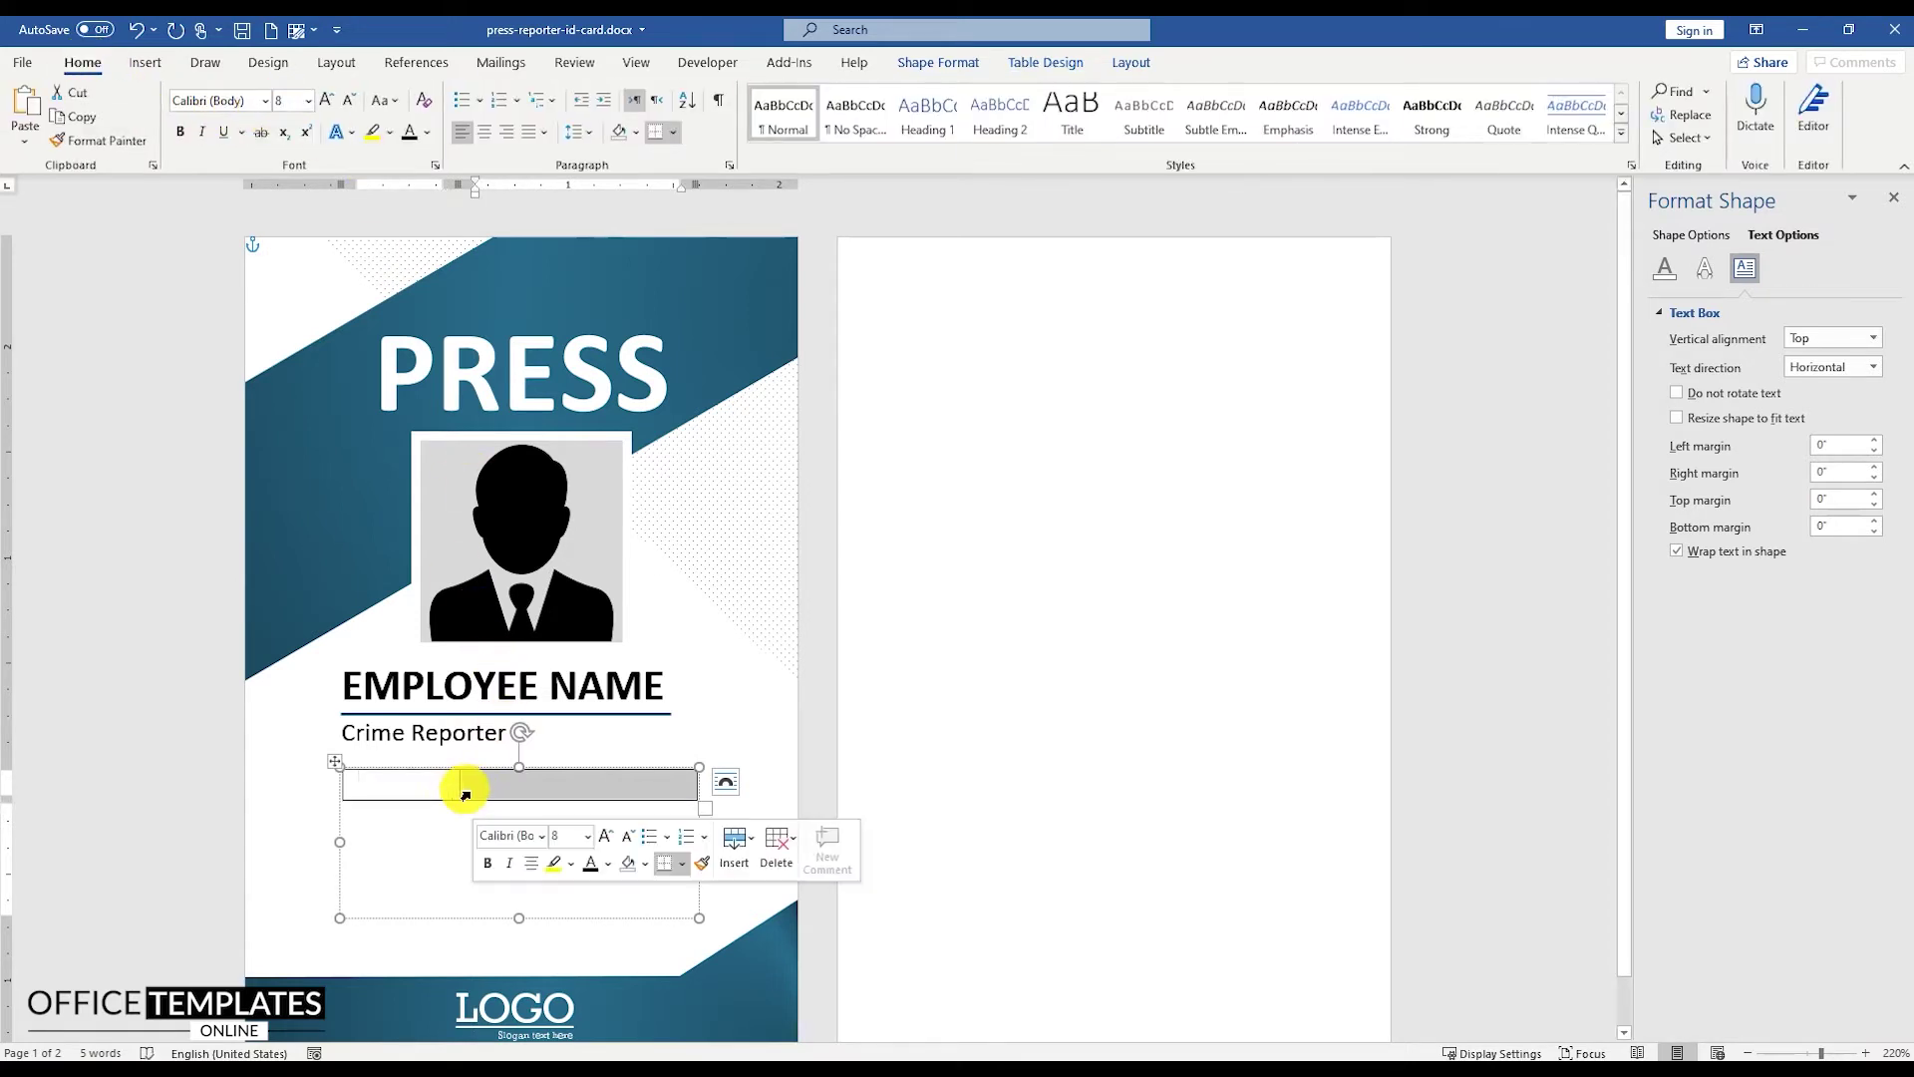
{"action": "left_click_drag", "start_coordinate": [462, 788], "coordinate": [499, 786]}
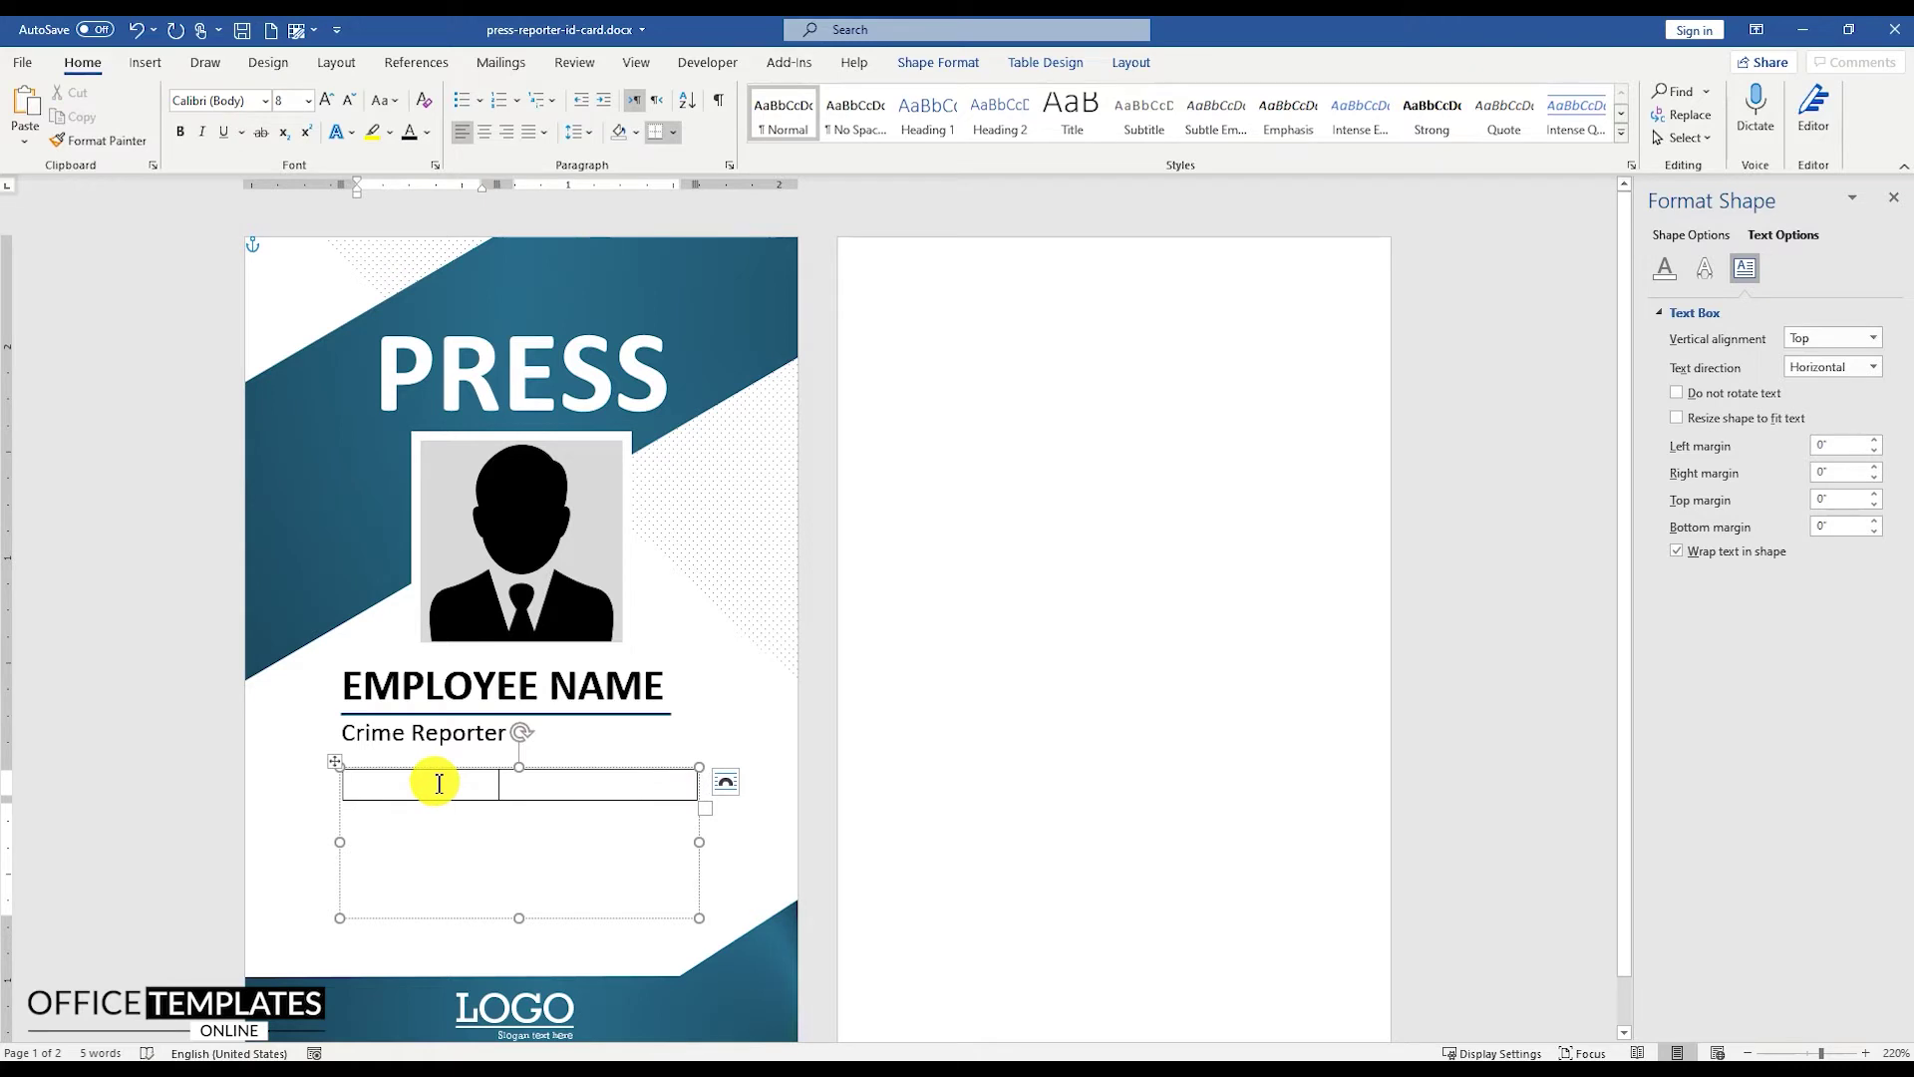
{"action": "type", "text": "Member Since:"}
{"action": "left_click_drag", "start_coordinate": [499, 787], "coordinate": [526, 788]}
{"action": "left_click_drag", "start_coordinate": [699, 841], "coordinate": [743, 842]}
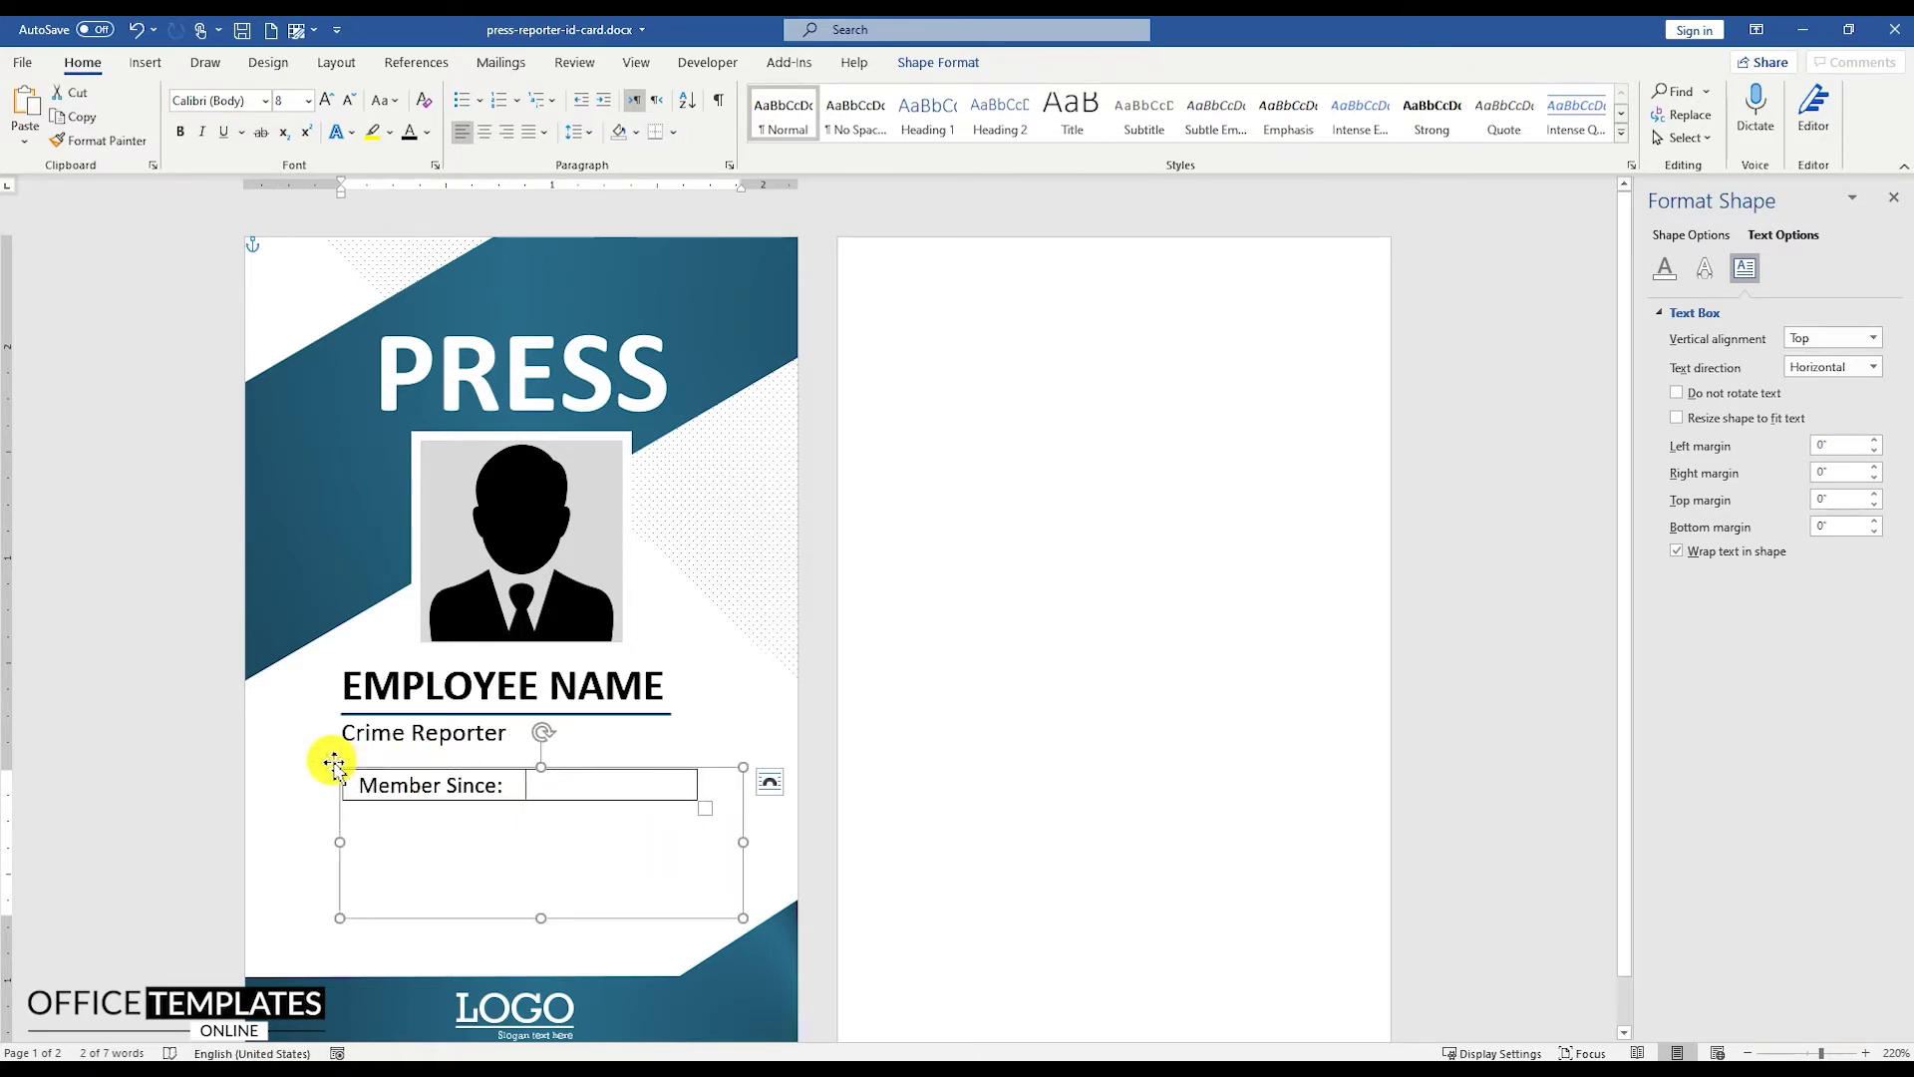
{"action": "right_click", "coordinate": [334, 764]}
{"action": "left_click", "coordinate": [363, 706]}
{"action": "left_click", "coordinate": [207, 452]}
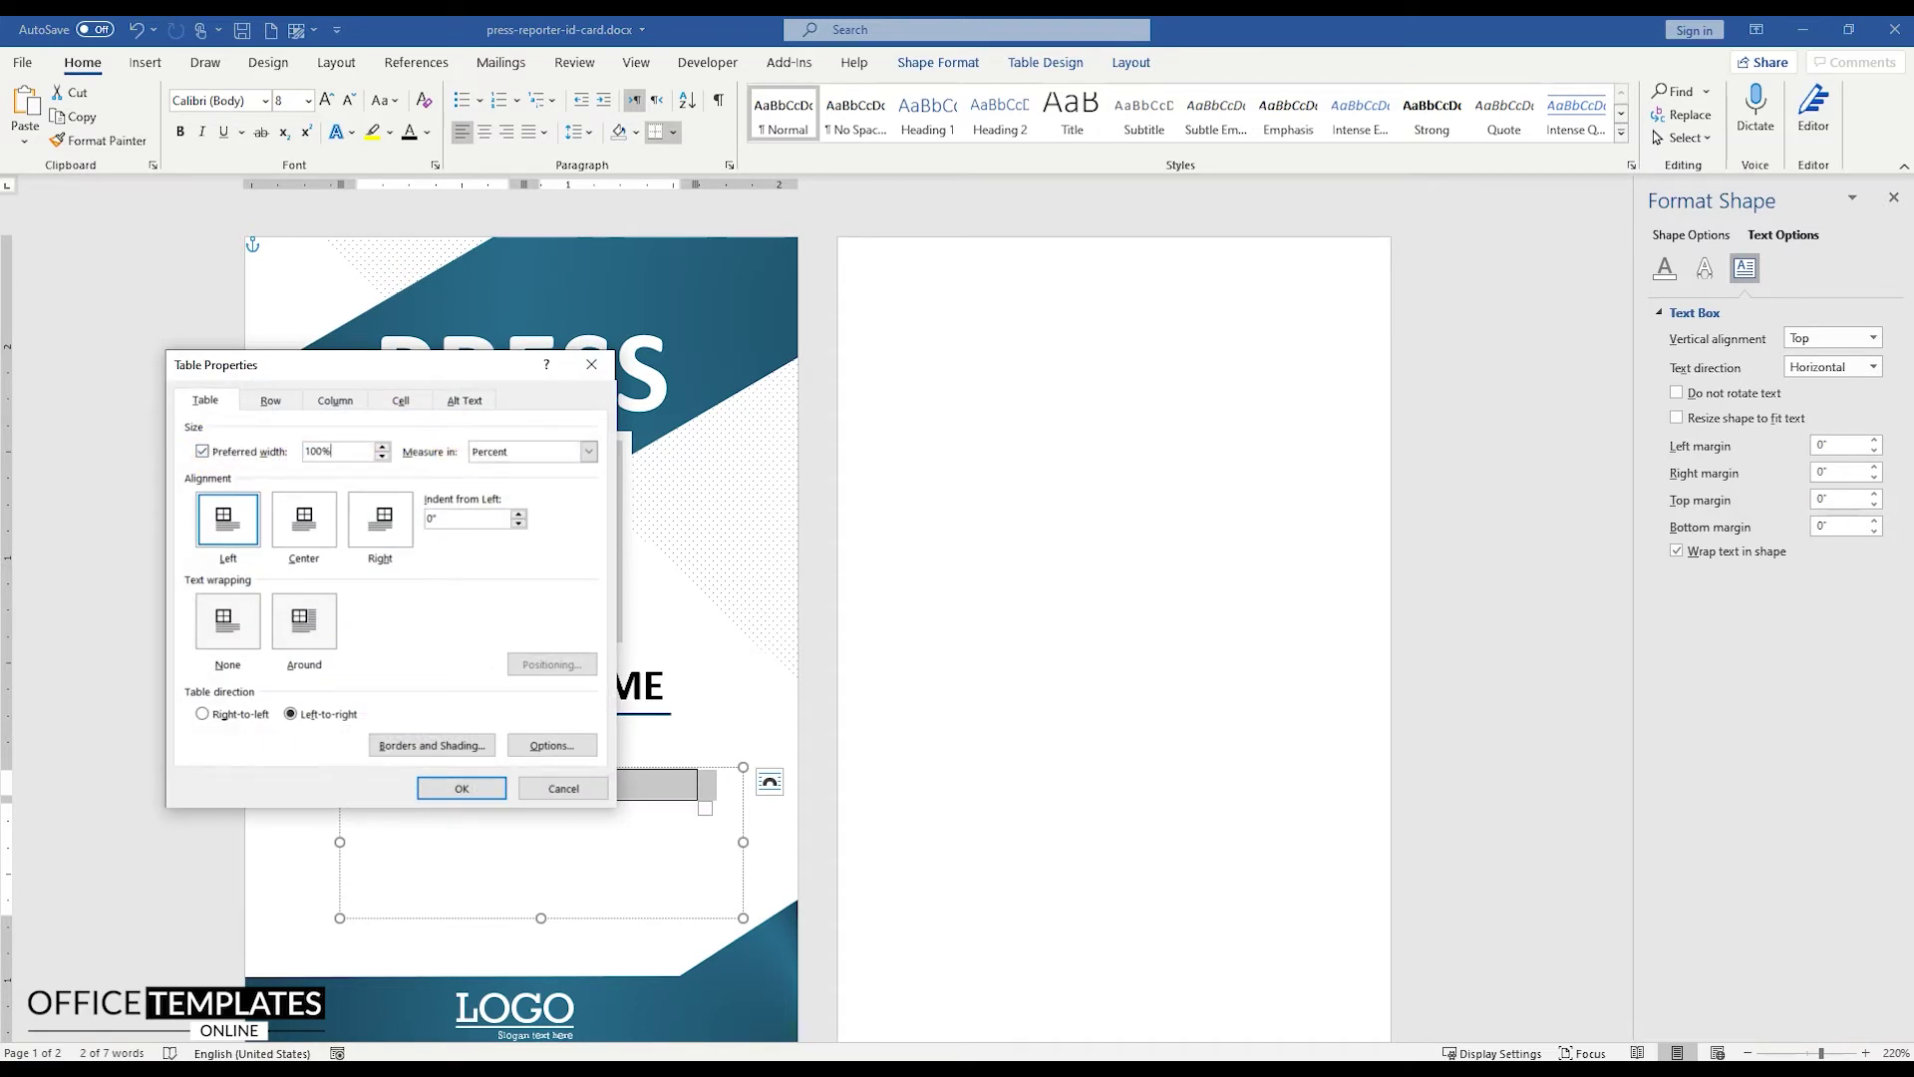
{"action": "key", "text": "Return"}
Enter 'June 20' plus the Expiry Date, Date of Birth, contact number and Blood Group AB+ rows.
{"action": "left_click", "coordinate": [575, 788]}
{"action": "type", "text": "June 20"}
{"action": "key", "text": "Tab"}
{"action": "type", "text": "Ex"}
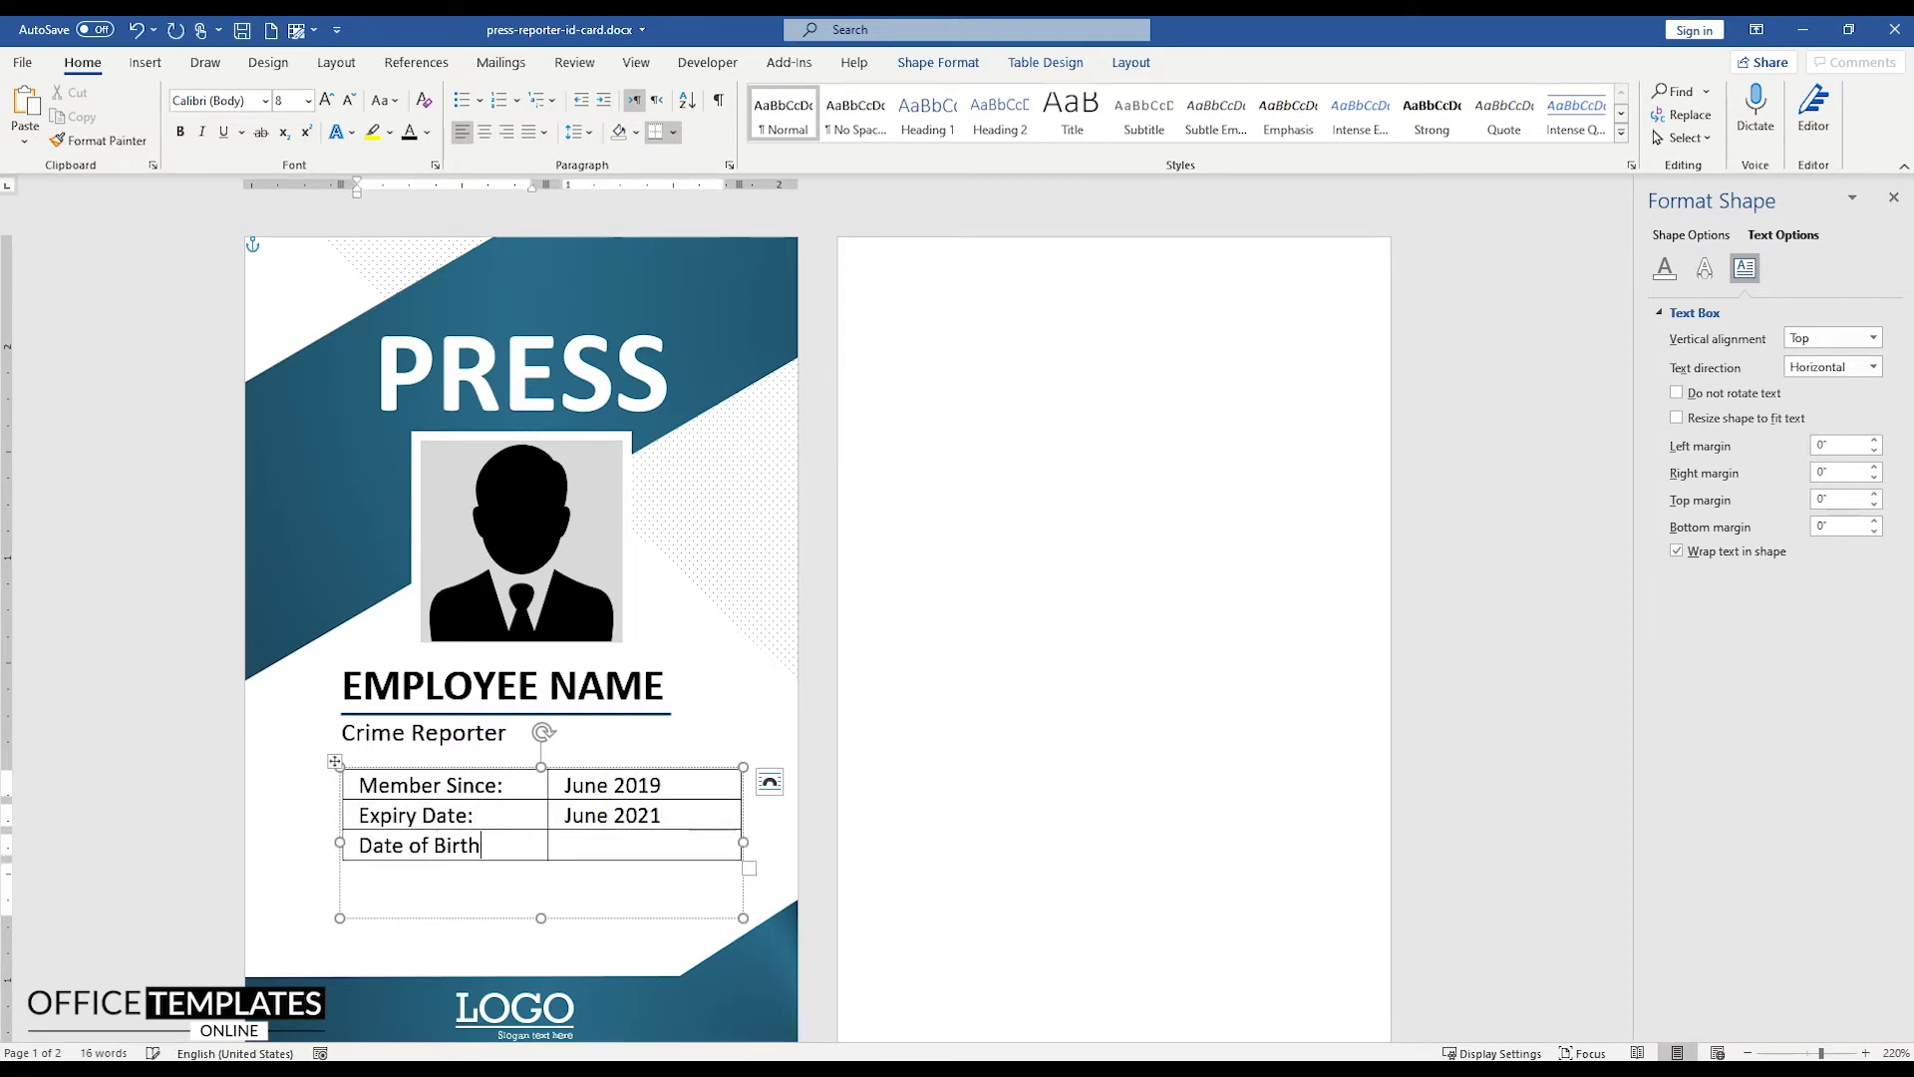
{"action": "key", "text": "Tab"}
{"action": "type", "text": "Cont"}
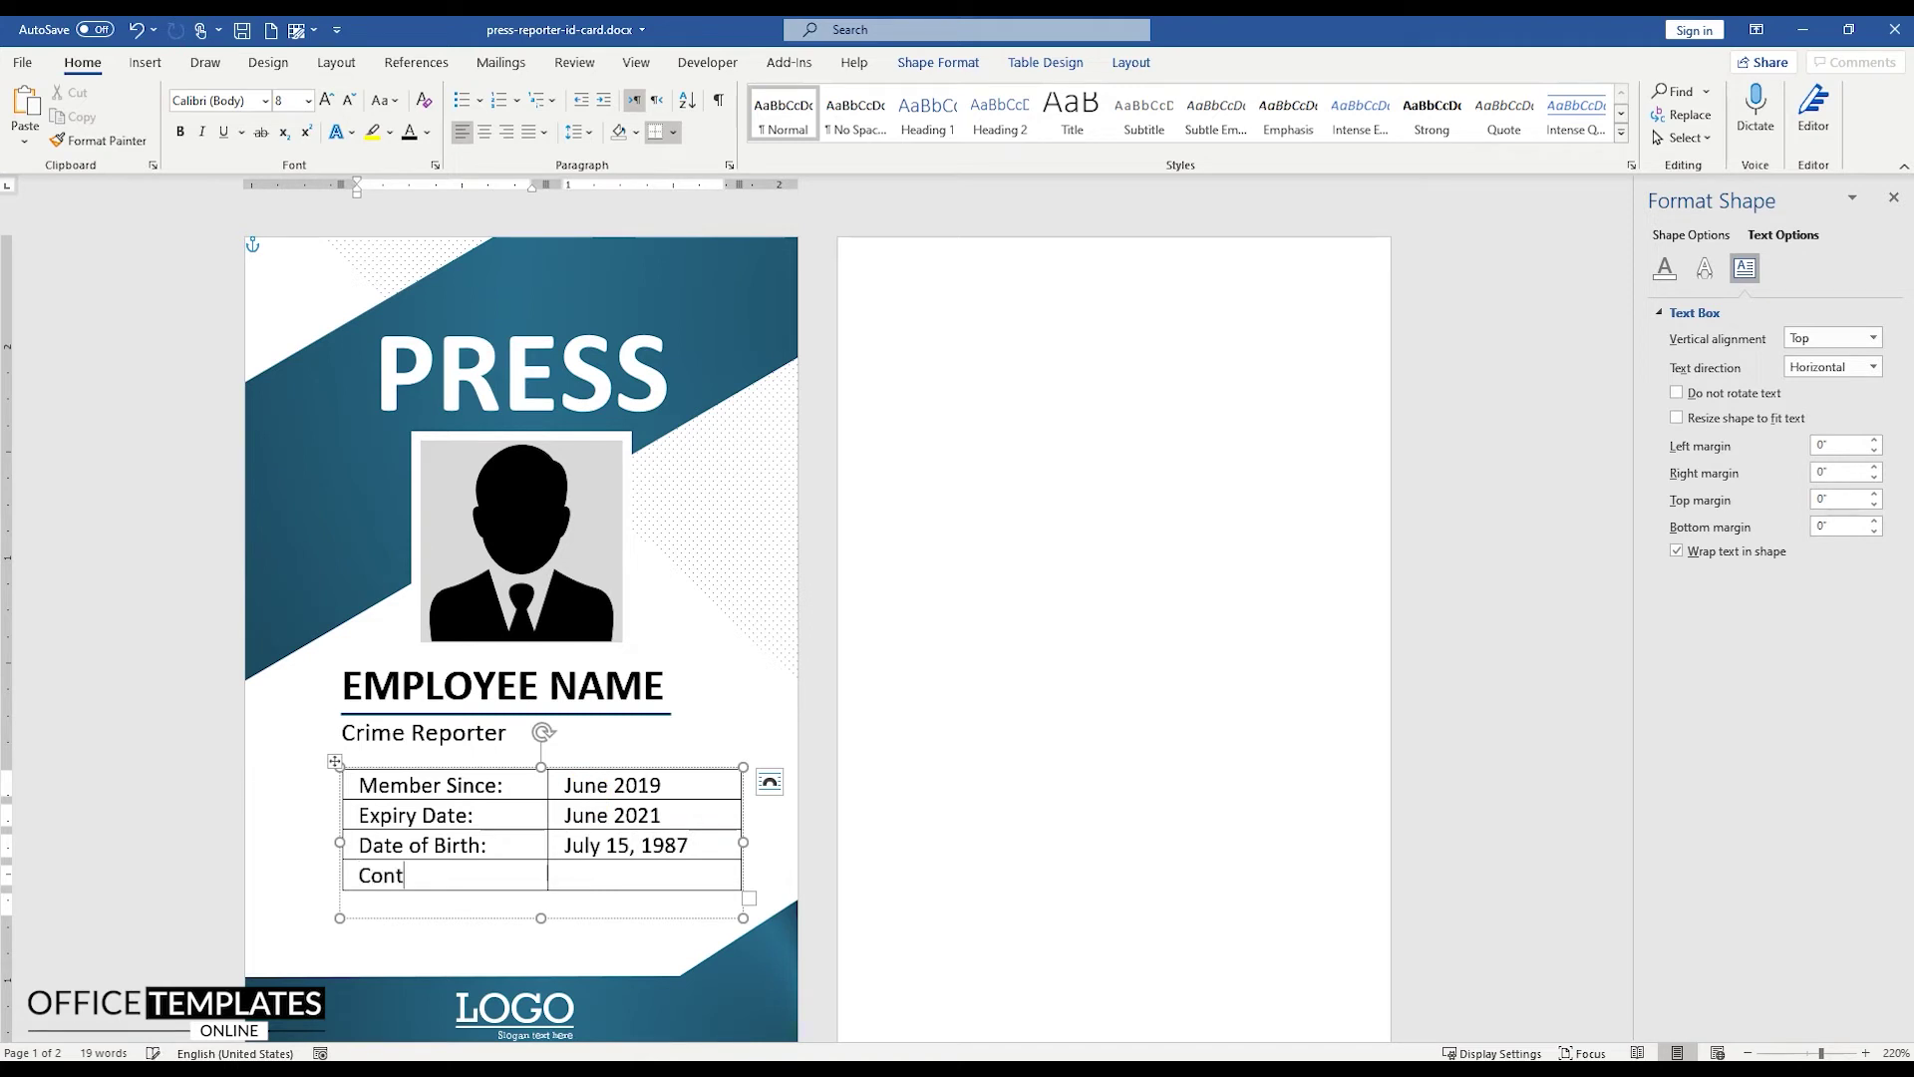
{"action": "type", "text": "890"}
{"action": "left_click_drag", "start_coordinate": [743, 842], "coordinate": [758, 846]}
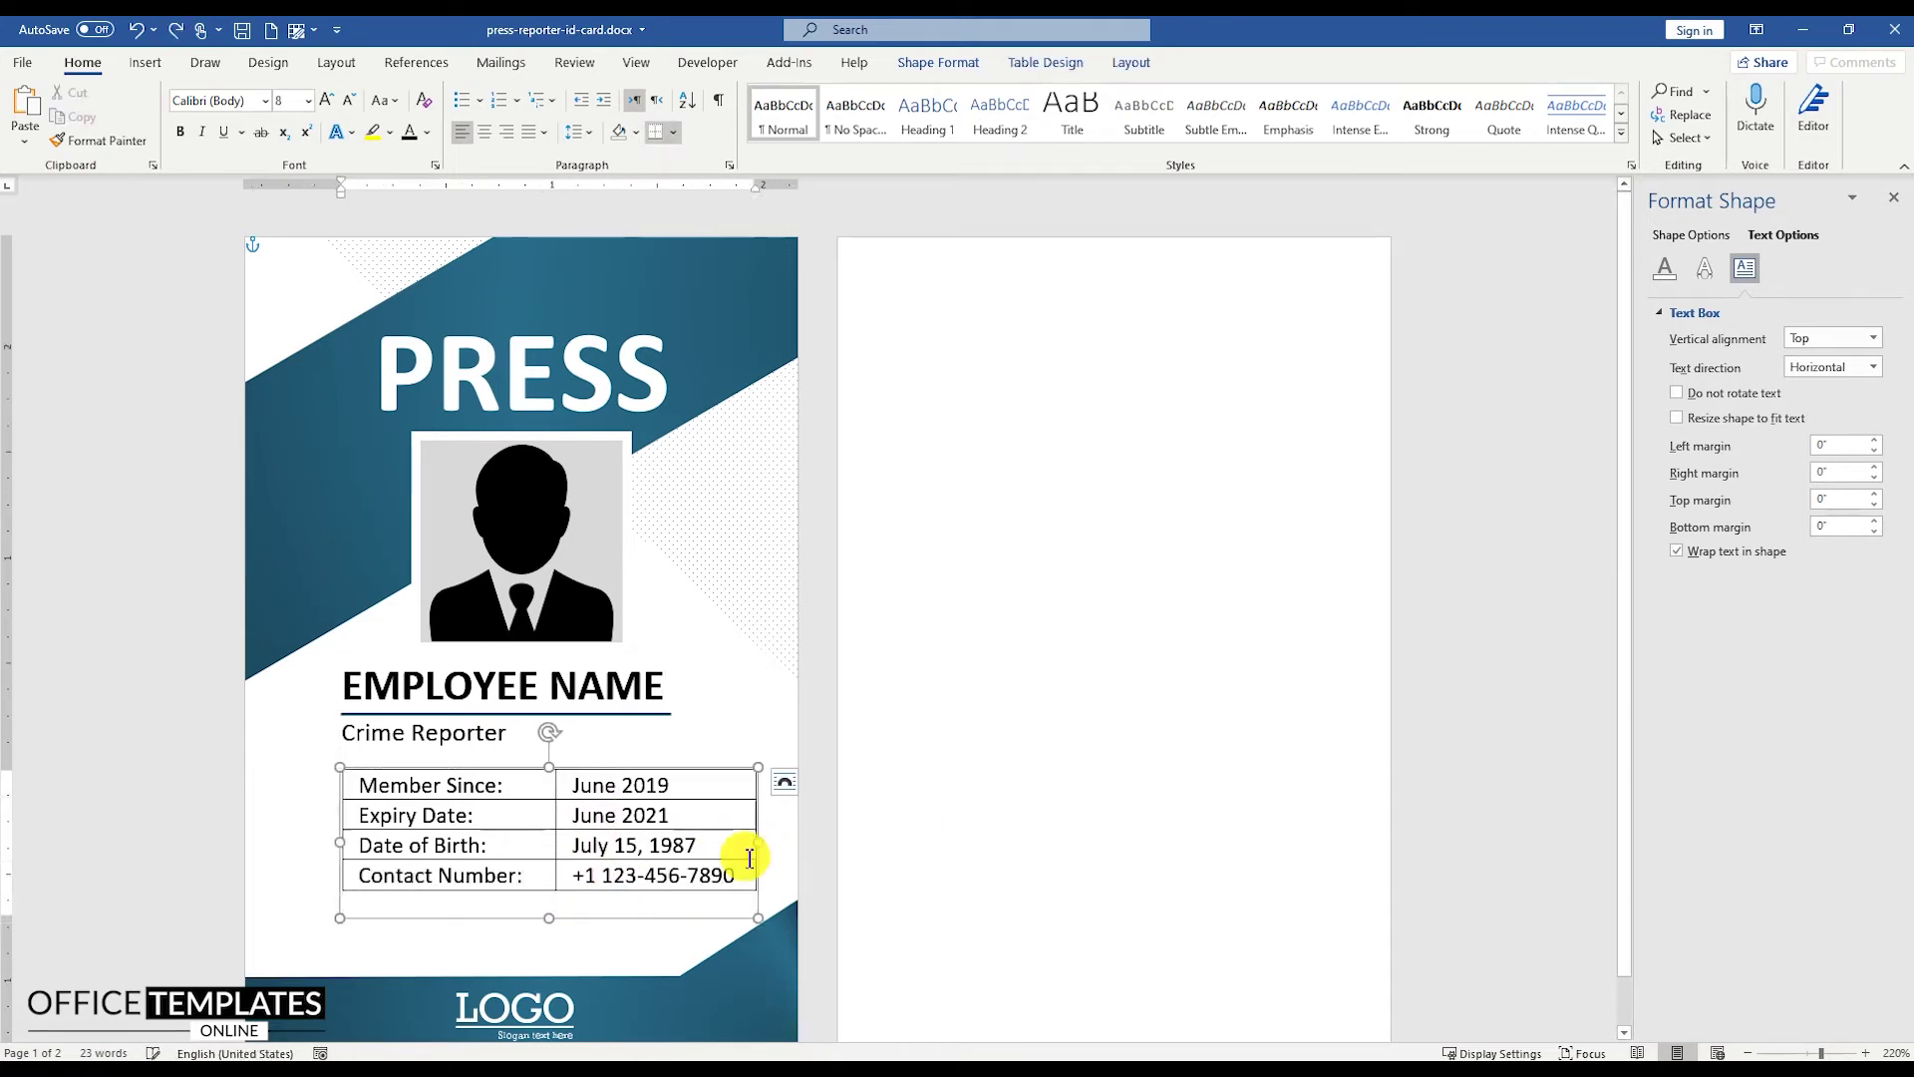
{"action": "key", "text": "Down"}
{"action": "type", "text": "+"}
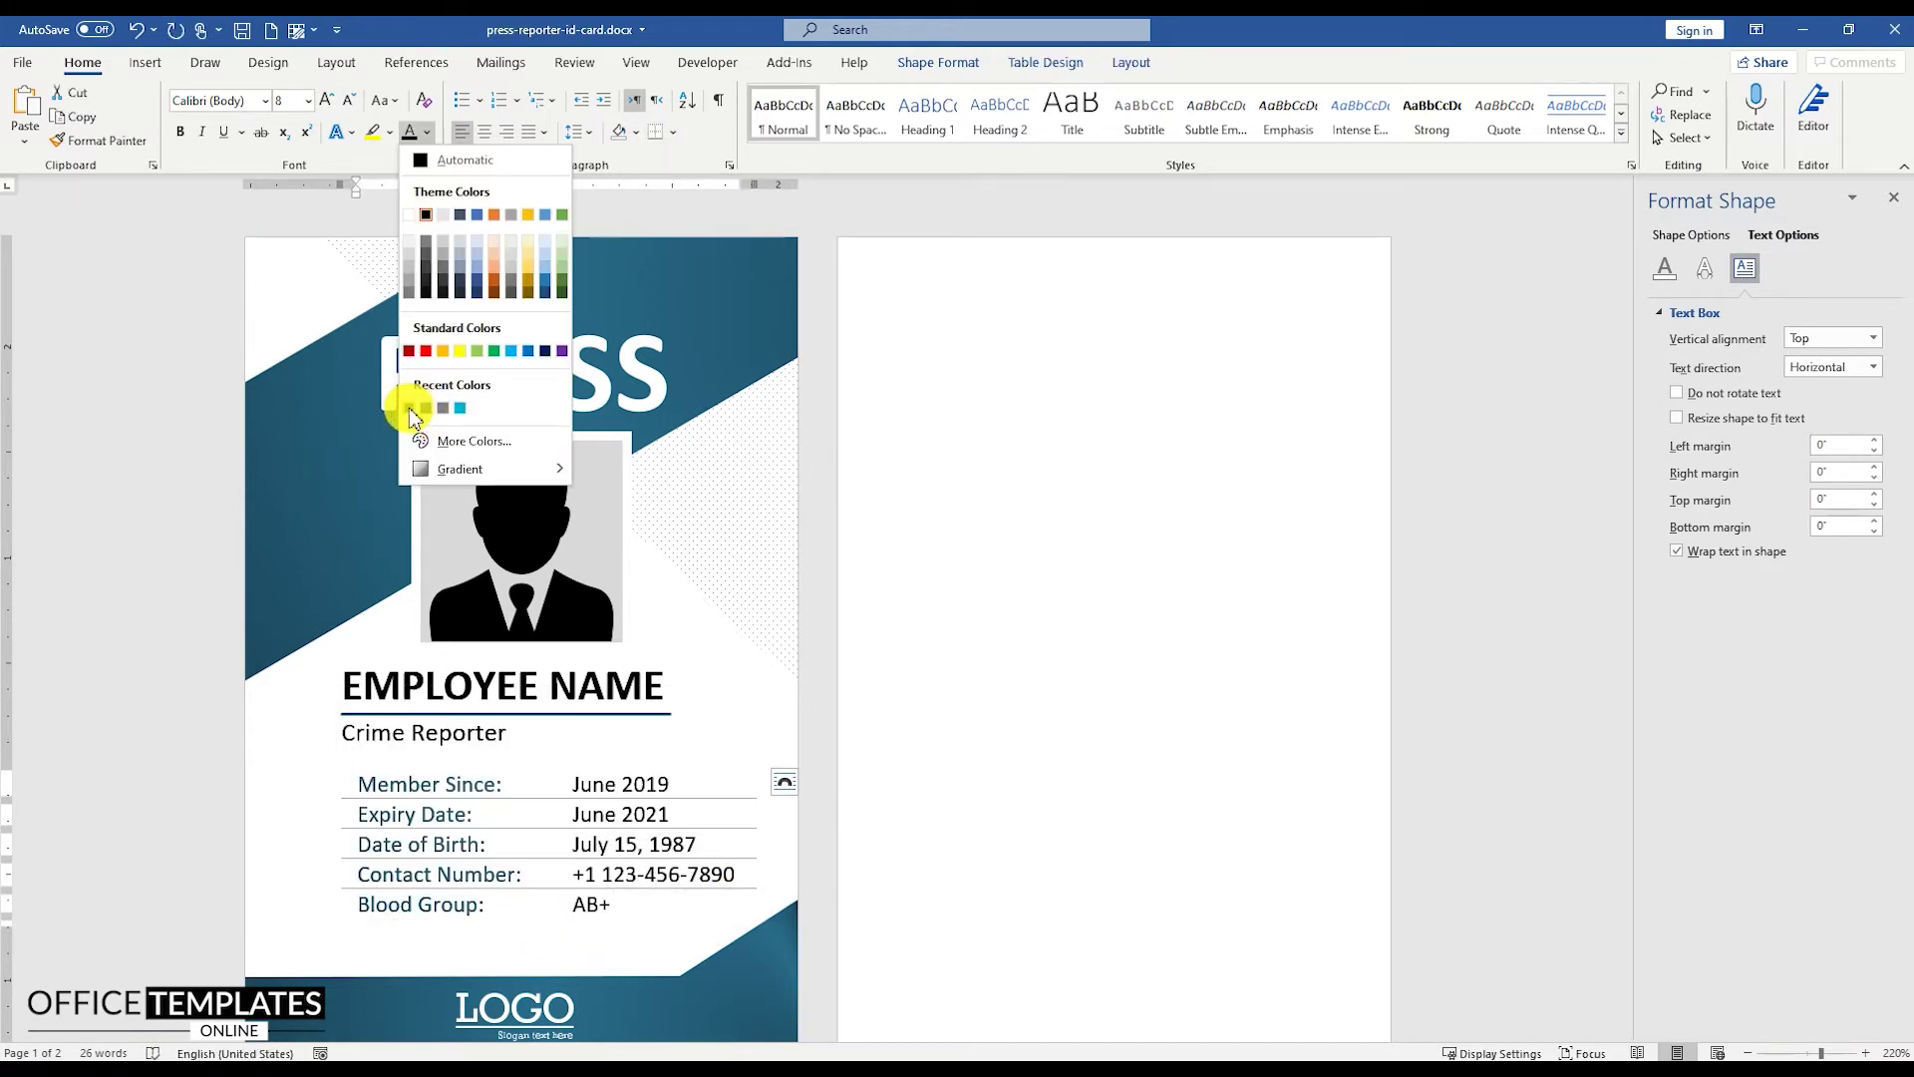
Colour the label column teal and nudge the details box left.
{"action": "left_click", "coordinate": [410, 409]}
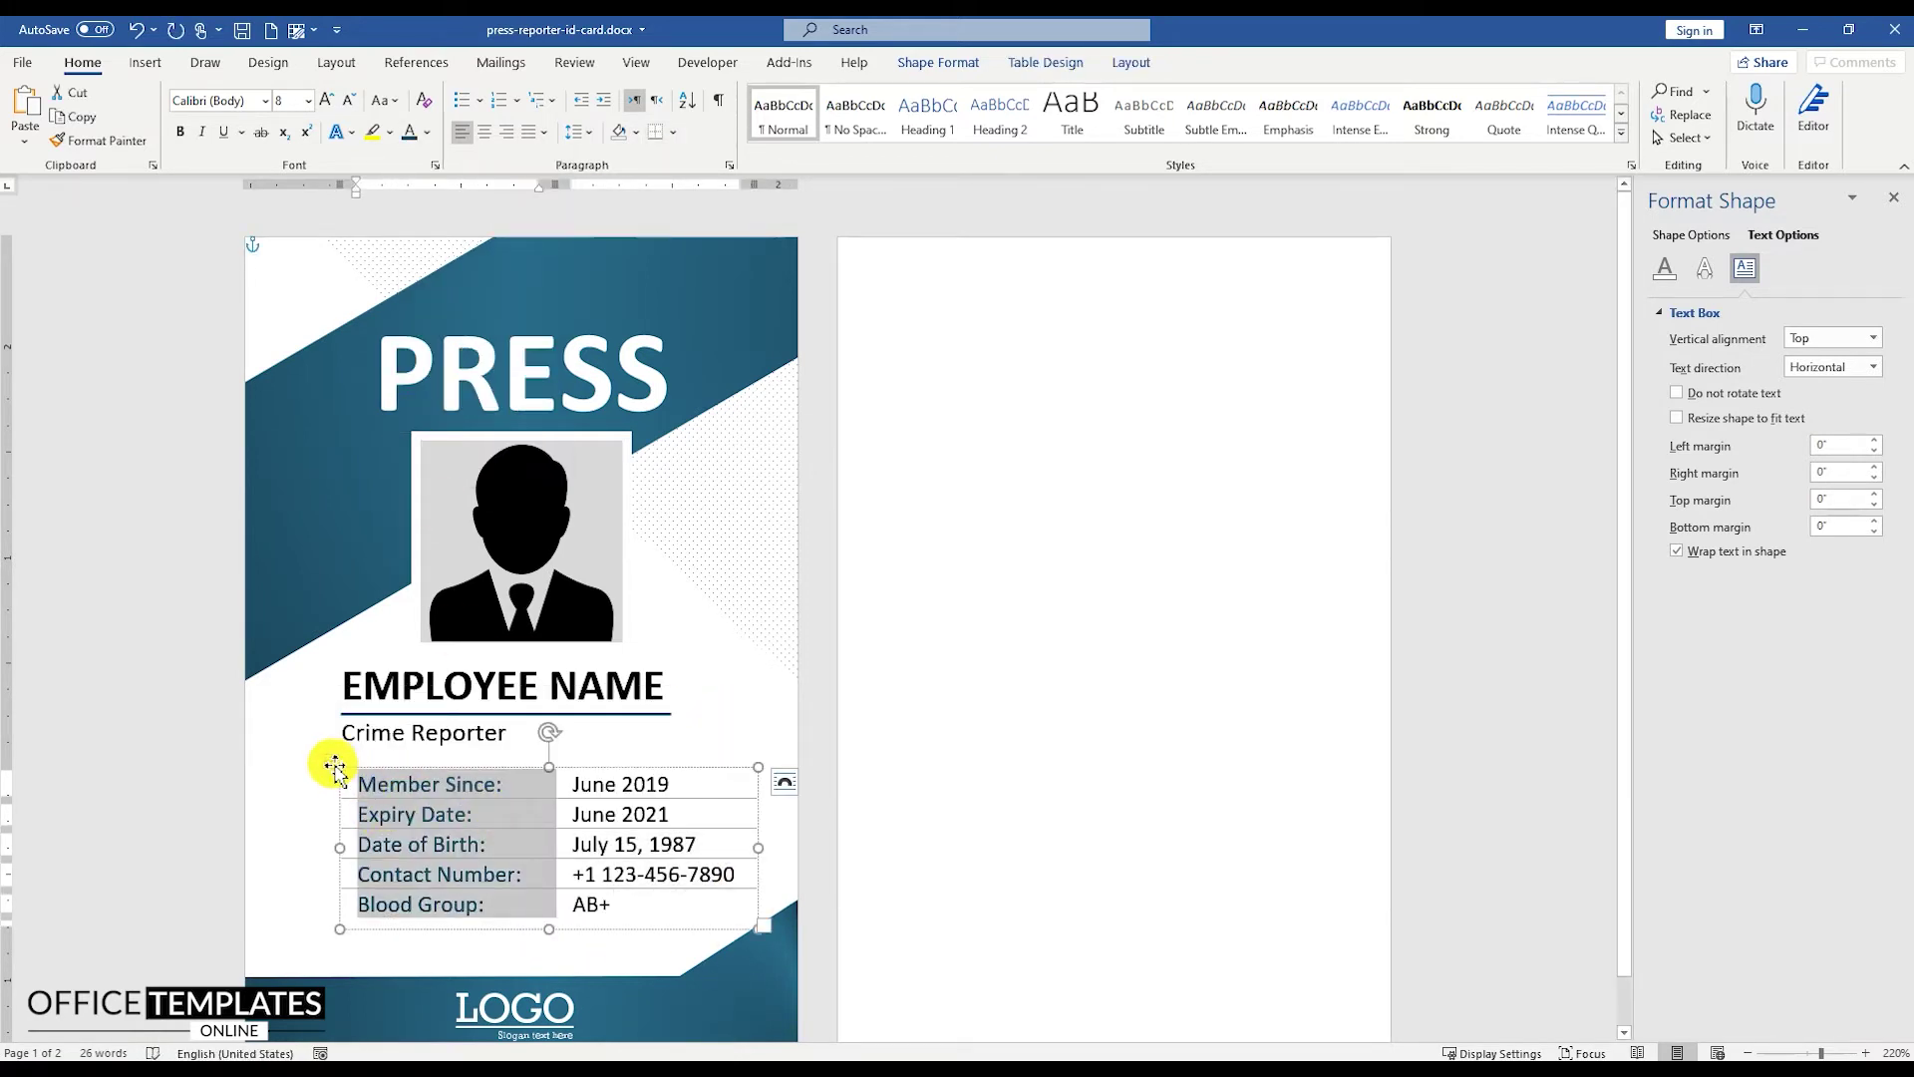
{"action": "left_click", "coordinate": [335, 765]}
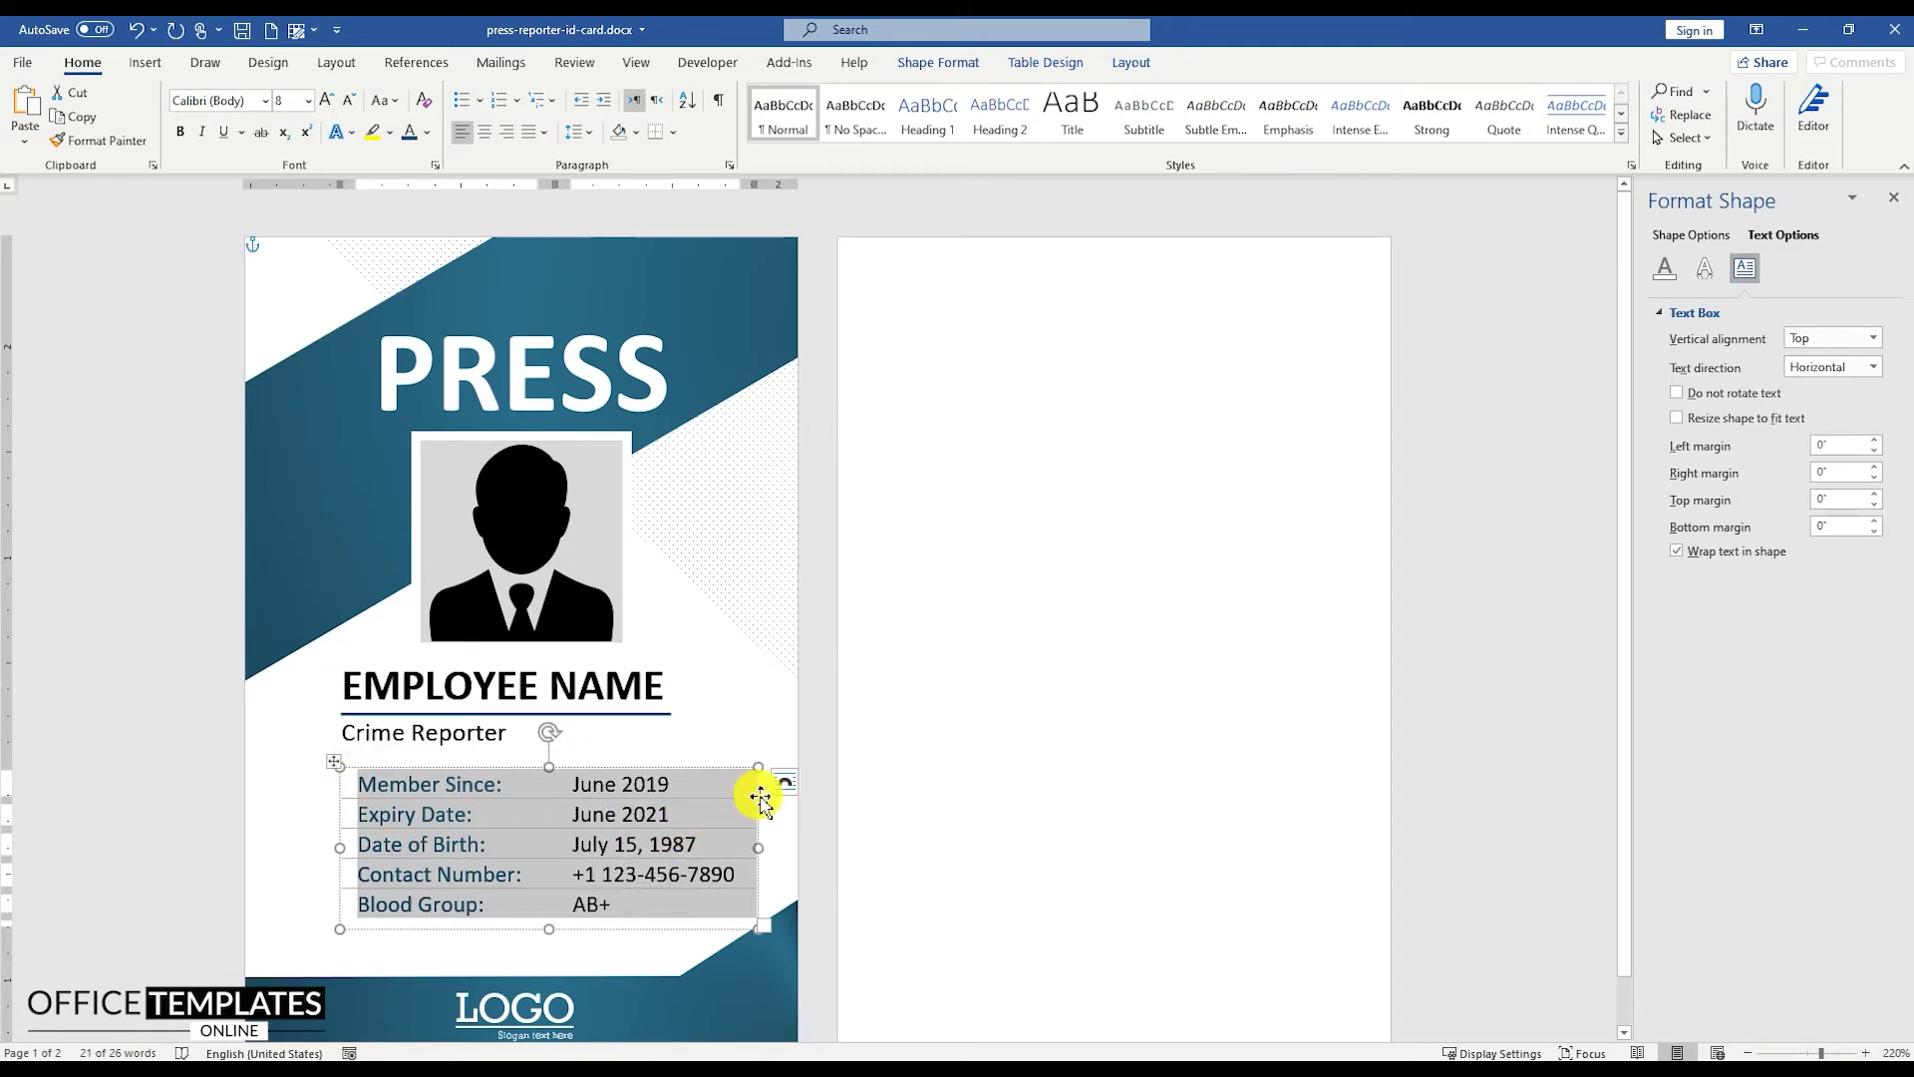
{"action": "left_click_drag", "start_coordinate": [760, 798], "coordinate": [747, 798]}
Set the table's cell margins to 0 in Table Properties.
{"action": "left_click", "coordinate": [321, 762]}
{"action": "right_click", "coordinate": [322, 766]}
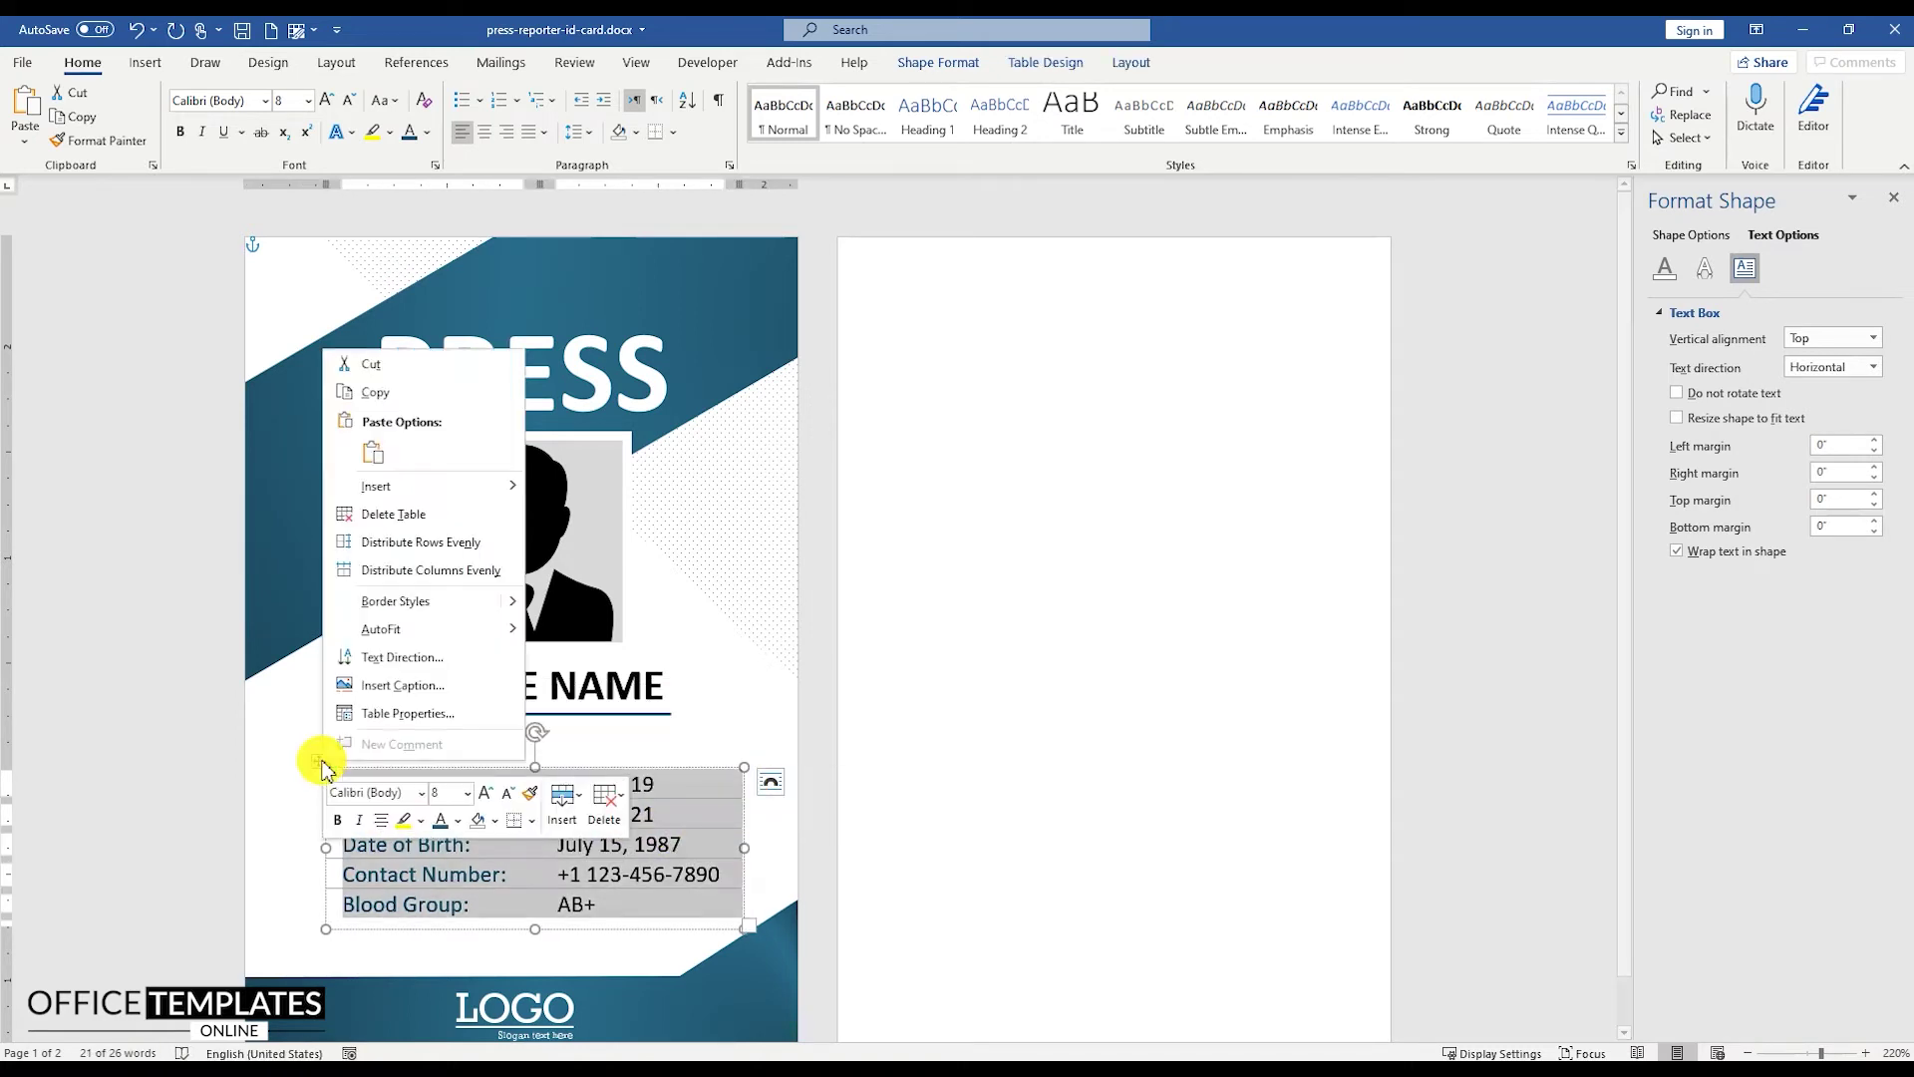
{"action": "left_click", "coordinate": [399, 713]}
{"action": "left_click", "coordinate": [399, 400]}
{"action": "left_click", "coordinate": [552, 746]}
{"action": "left_click", "coordinate": [701, 284]}
{"action": "type", "text": "0"}
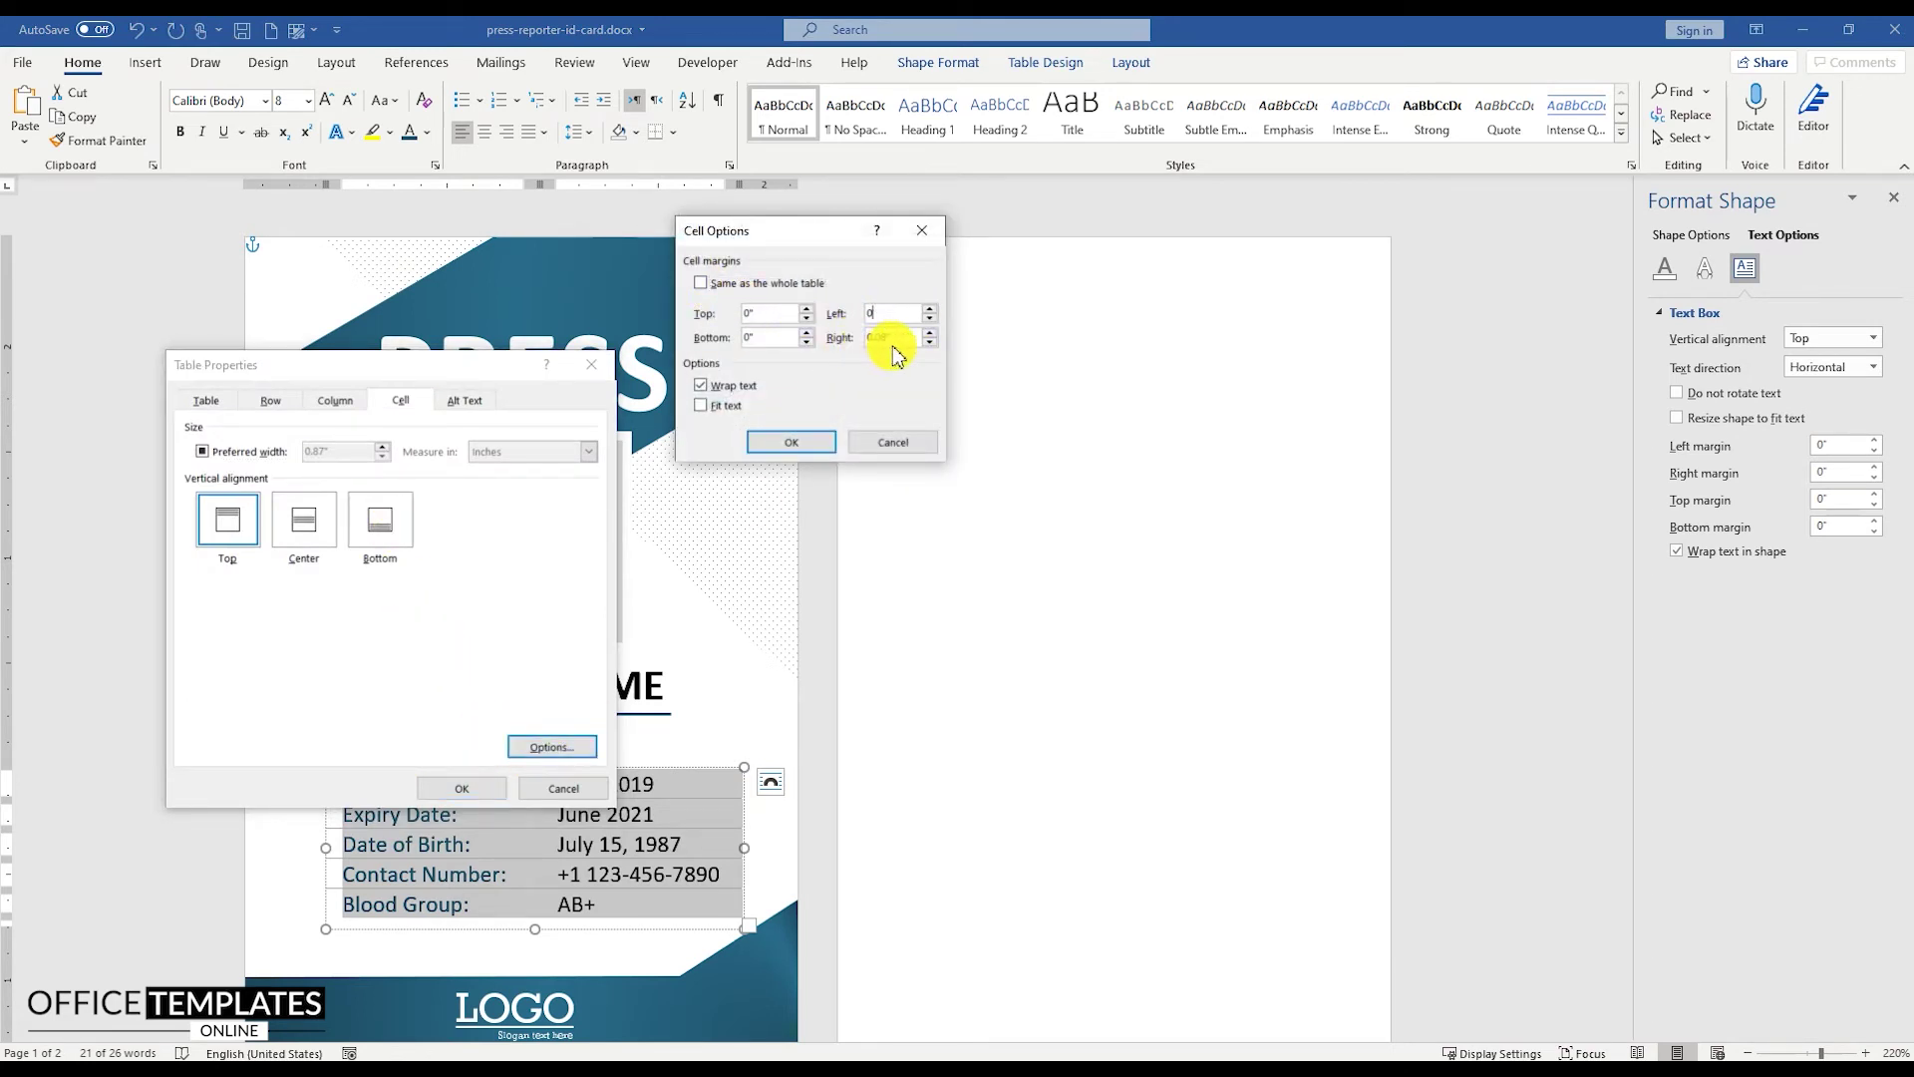
{"action": "left_click", "coordinate": [788, 441]}
{"action": "left_click", "coordinate": [461, 786]}
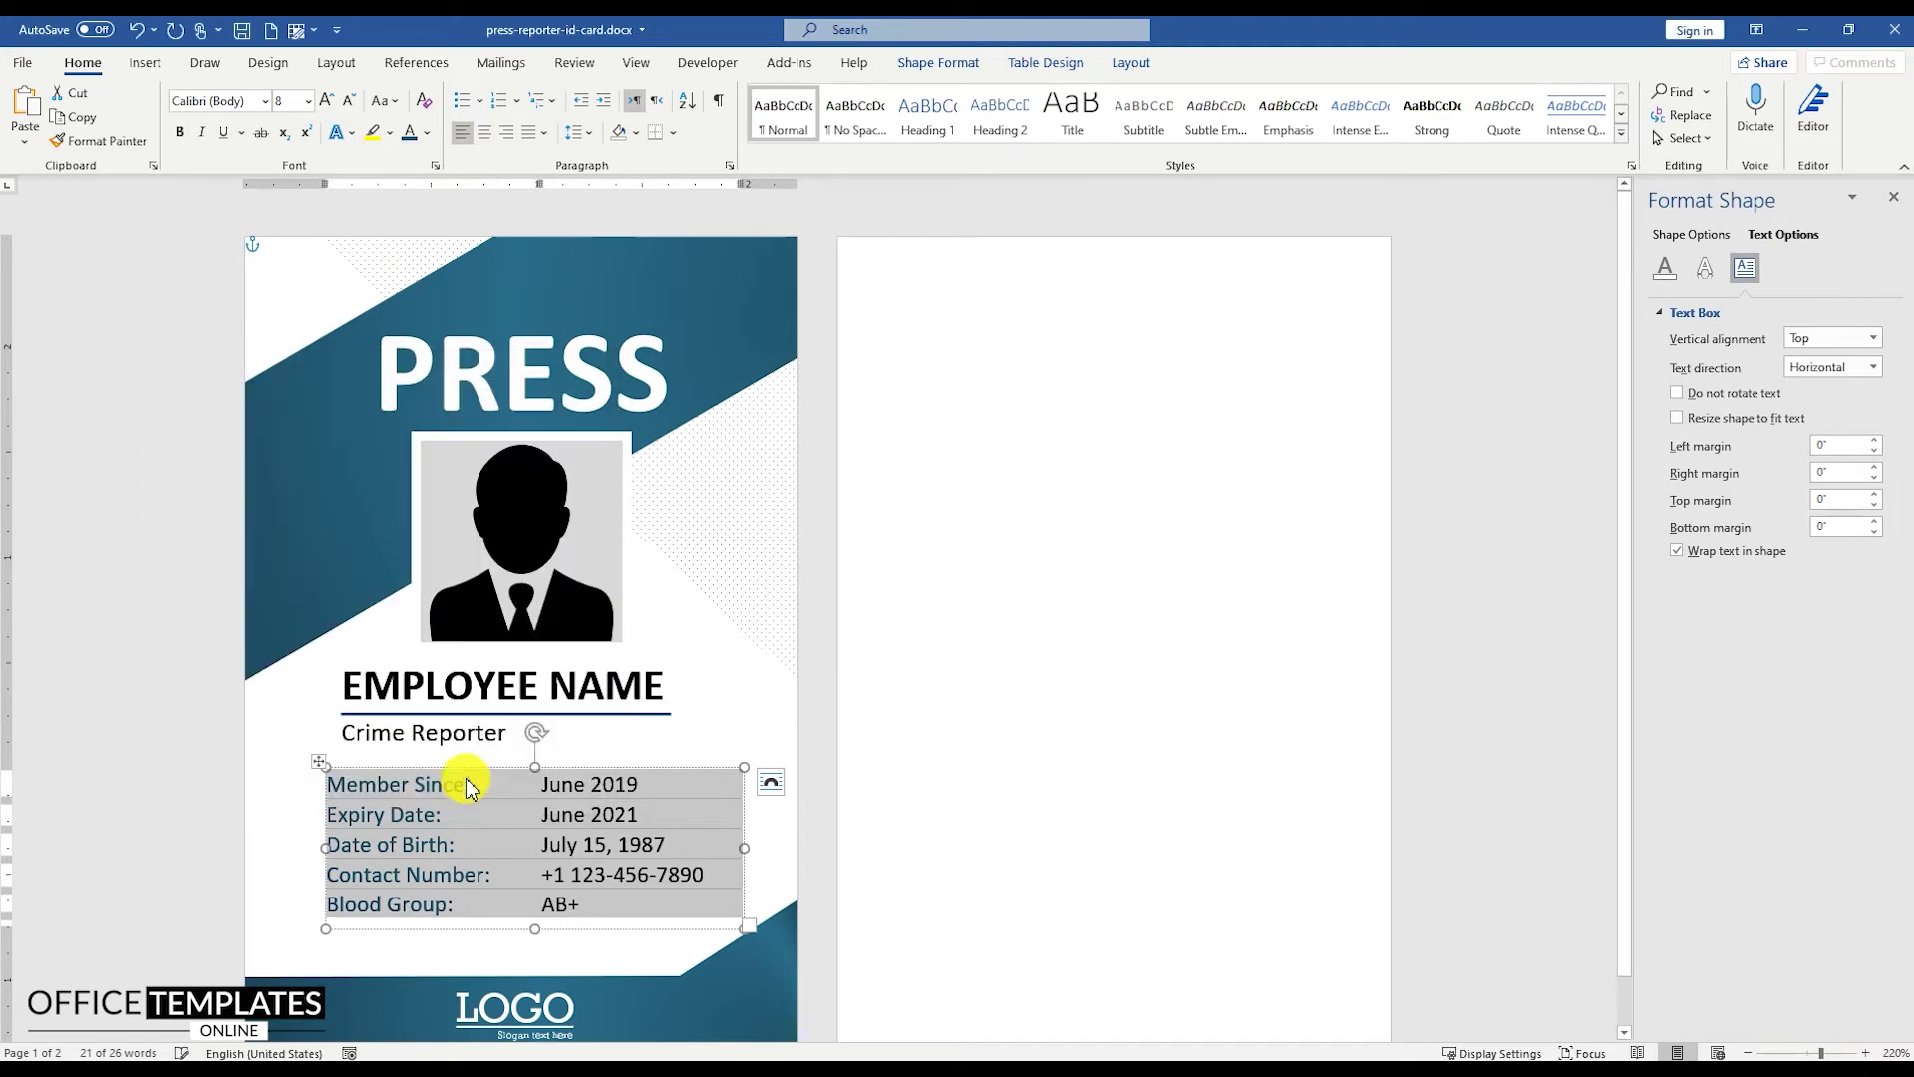
AutoFit the table columns and move the details box right to align under Crime Reporter.
{"action": "double_click", "coordinate": [743, 844]}
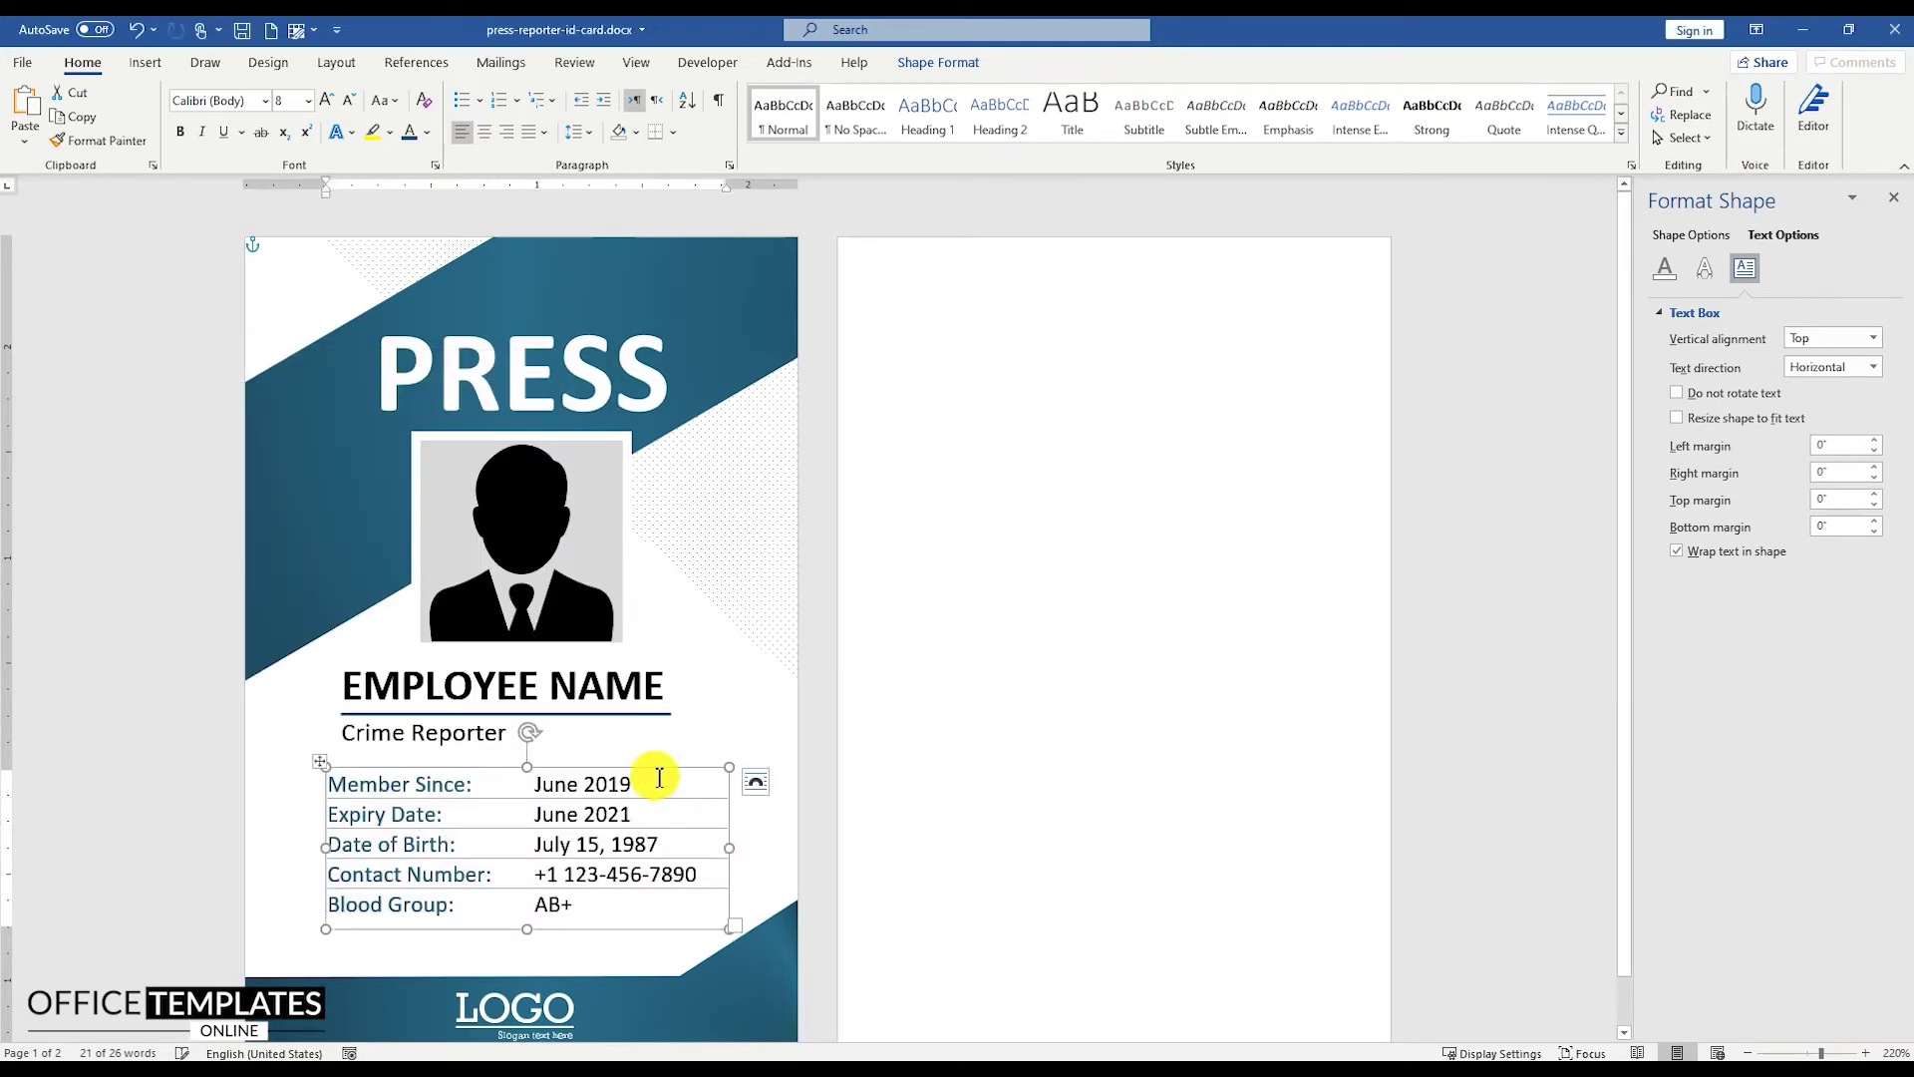
{"action": "left_click_drag", "start_coordinate": [656, 768], "coordinate": [664, 768]}
{"action": "left_click", "coordinate": [888, 714]}
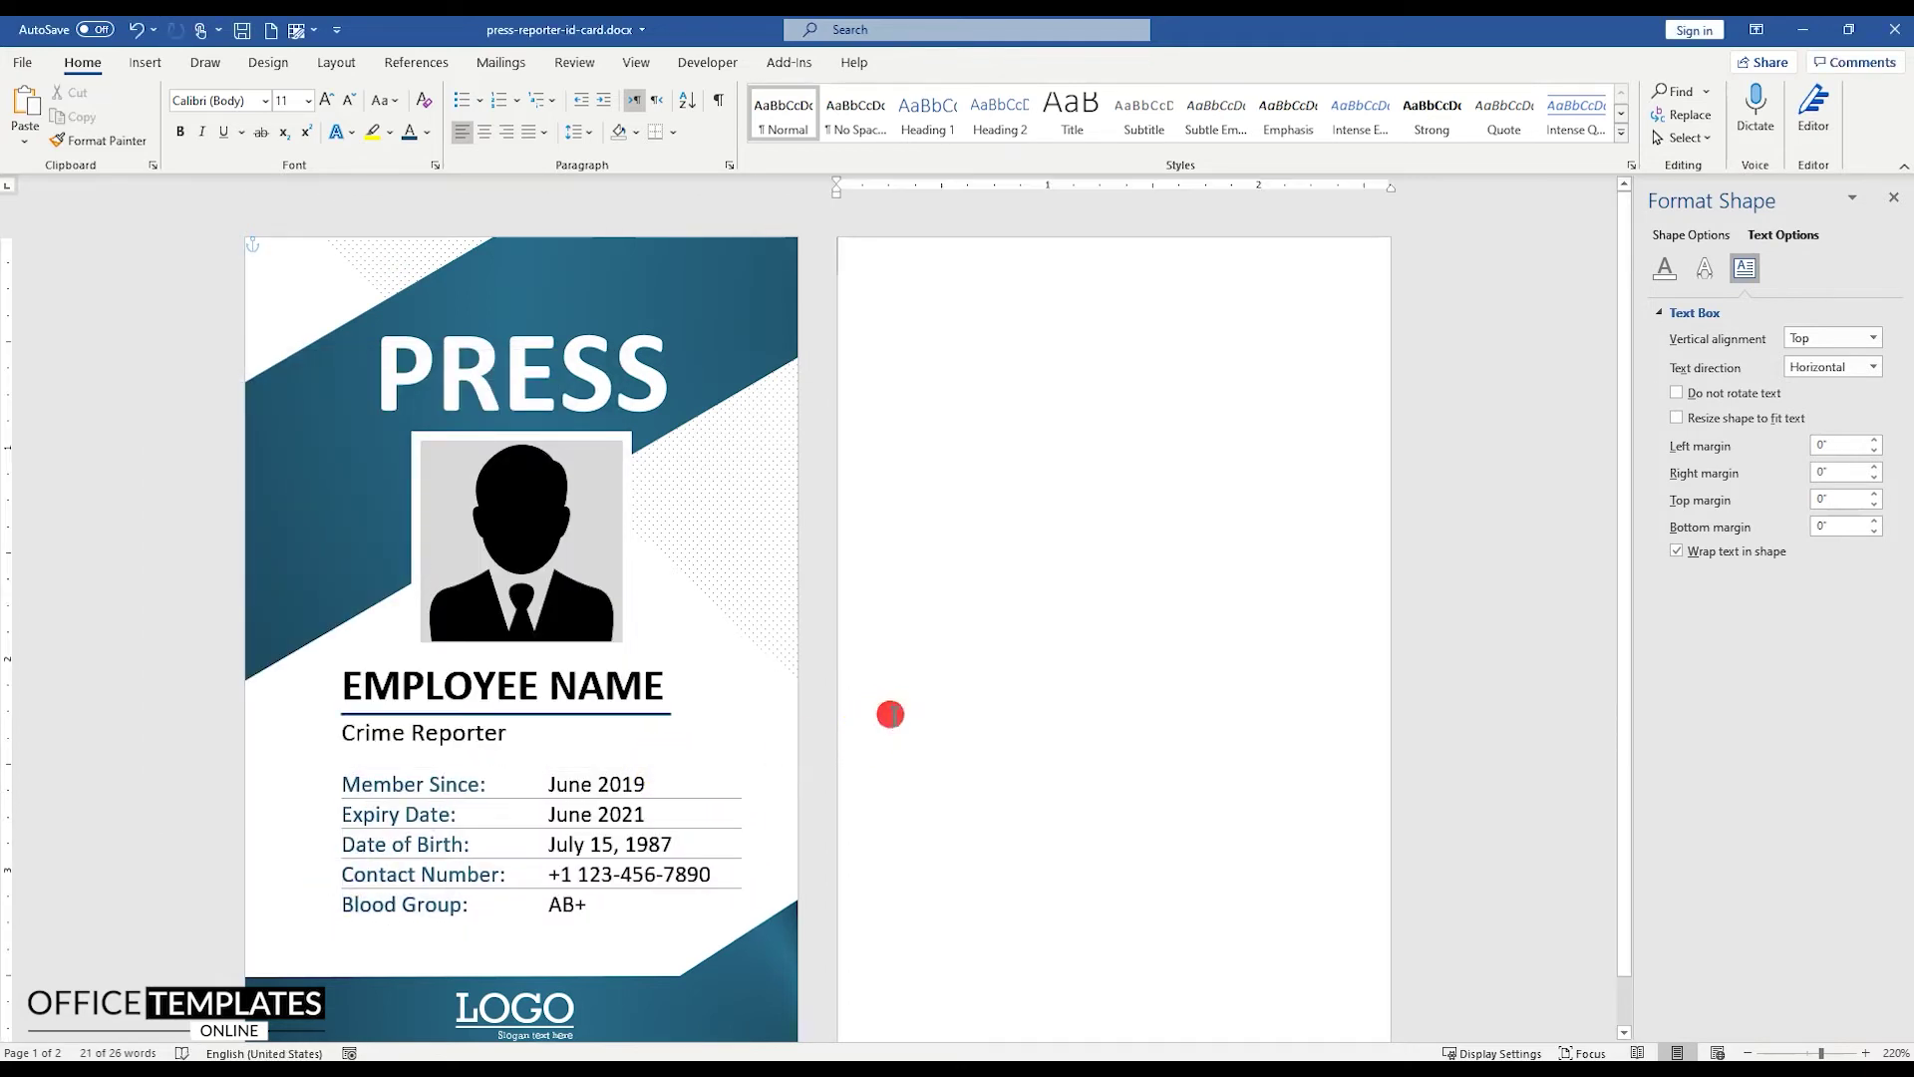
{"action": "left_click", "coordinate": [145, 62]}
Draw a rectangle covering the whole card and align it to the left and top.
{"action": "left_click", "coordinate": [224, 120]}
{"action": "left_click", "coordinate": [271, 115]}
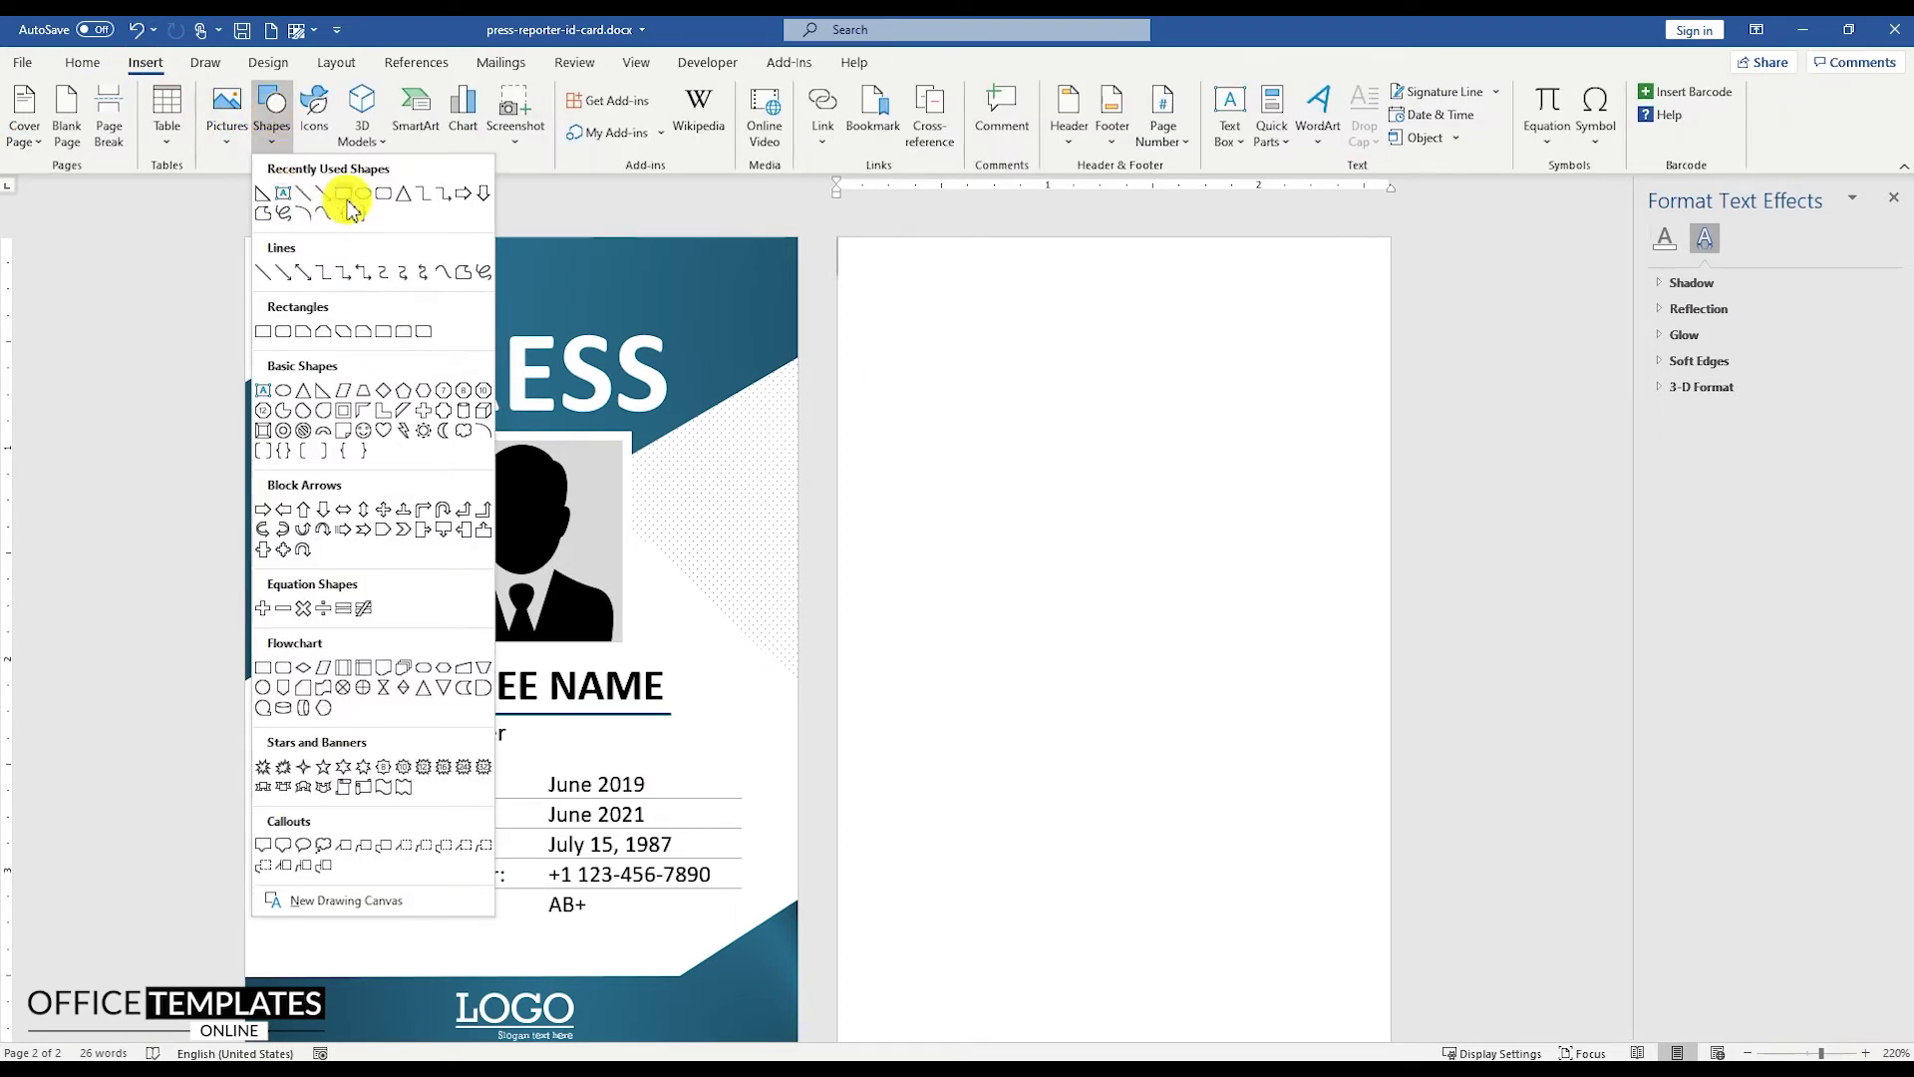
{"action": "left_click", "coordinate": [342, 203]}
{"action": "left_click_drag", "start_coordinate": [260, 257], "coordinate": [793, 998]}
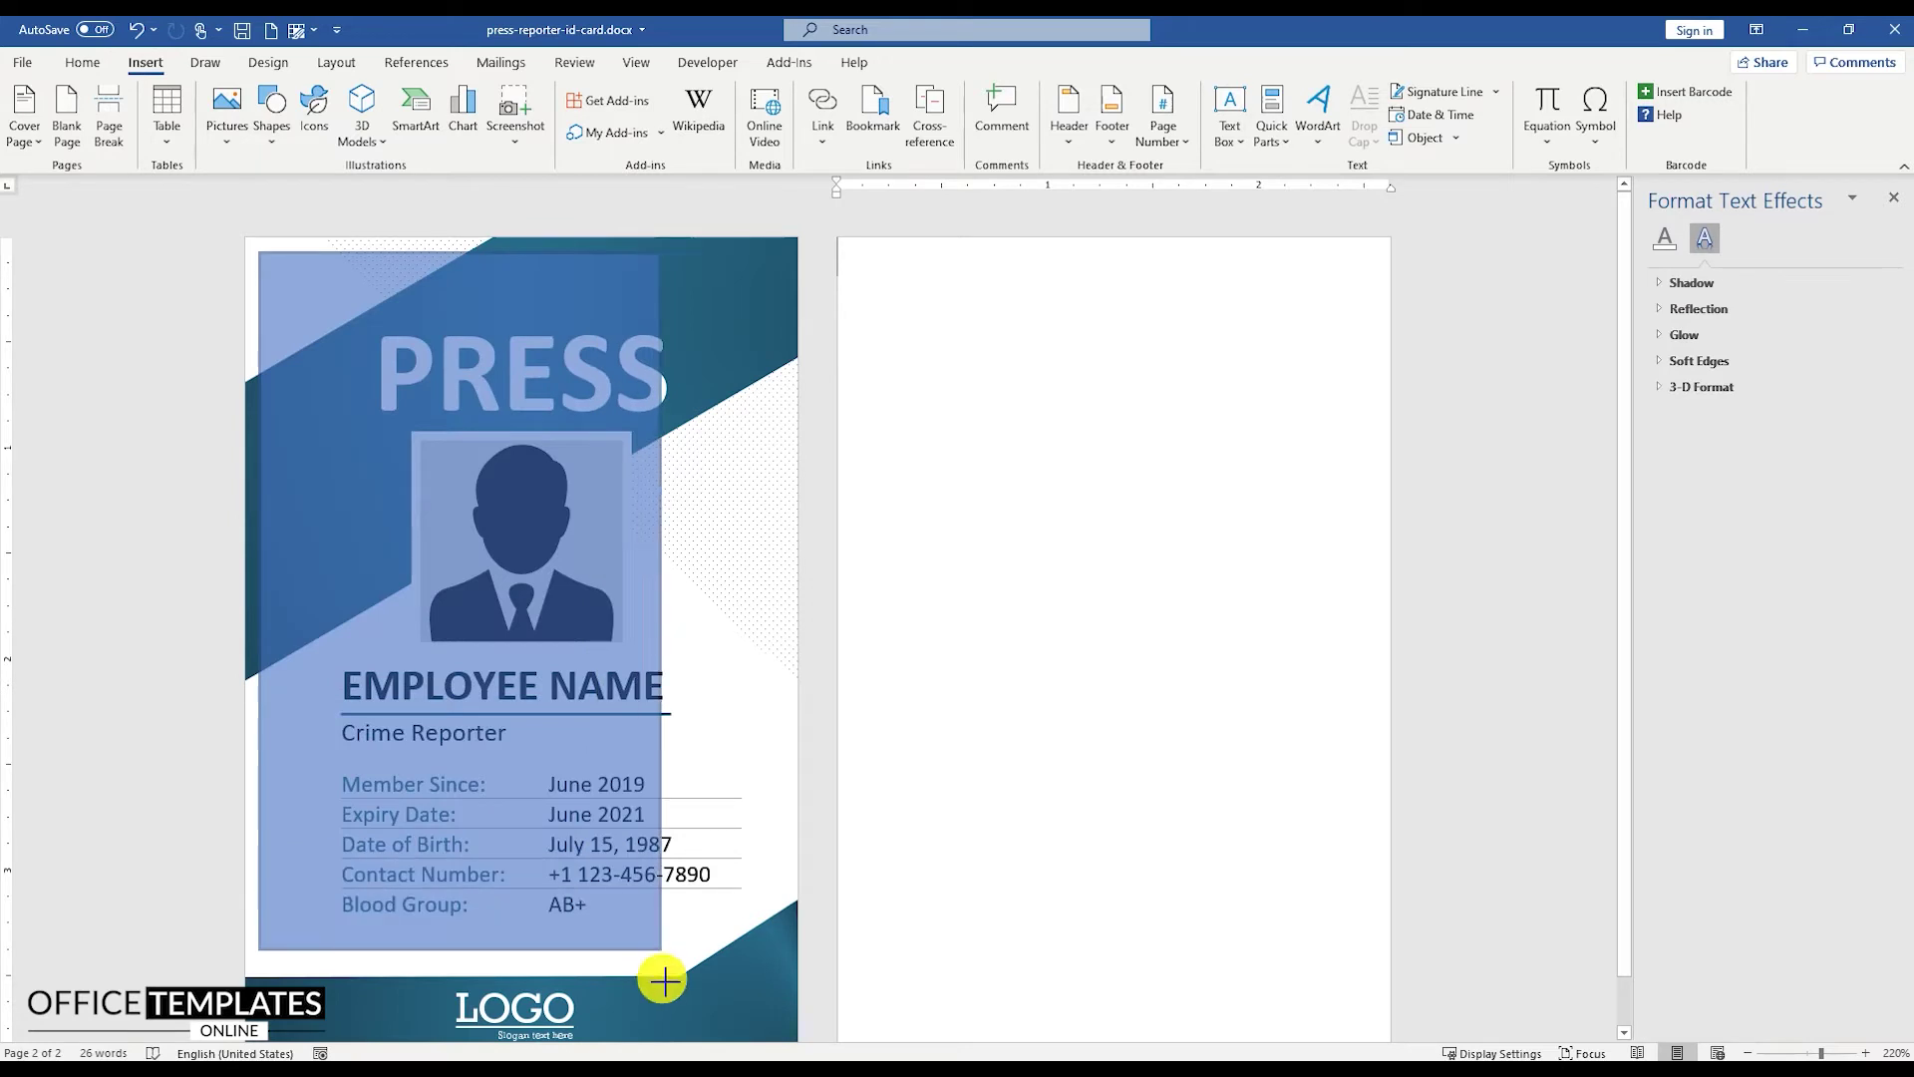
{"action": "left_click", "coordinate": [1625, 110]}
{"action": "left_click", "coordinate": [1669, 187]}
{"action": "left_click", "coordinate": [1633, 150]}
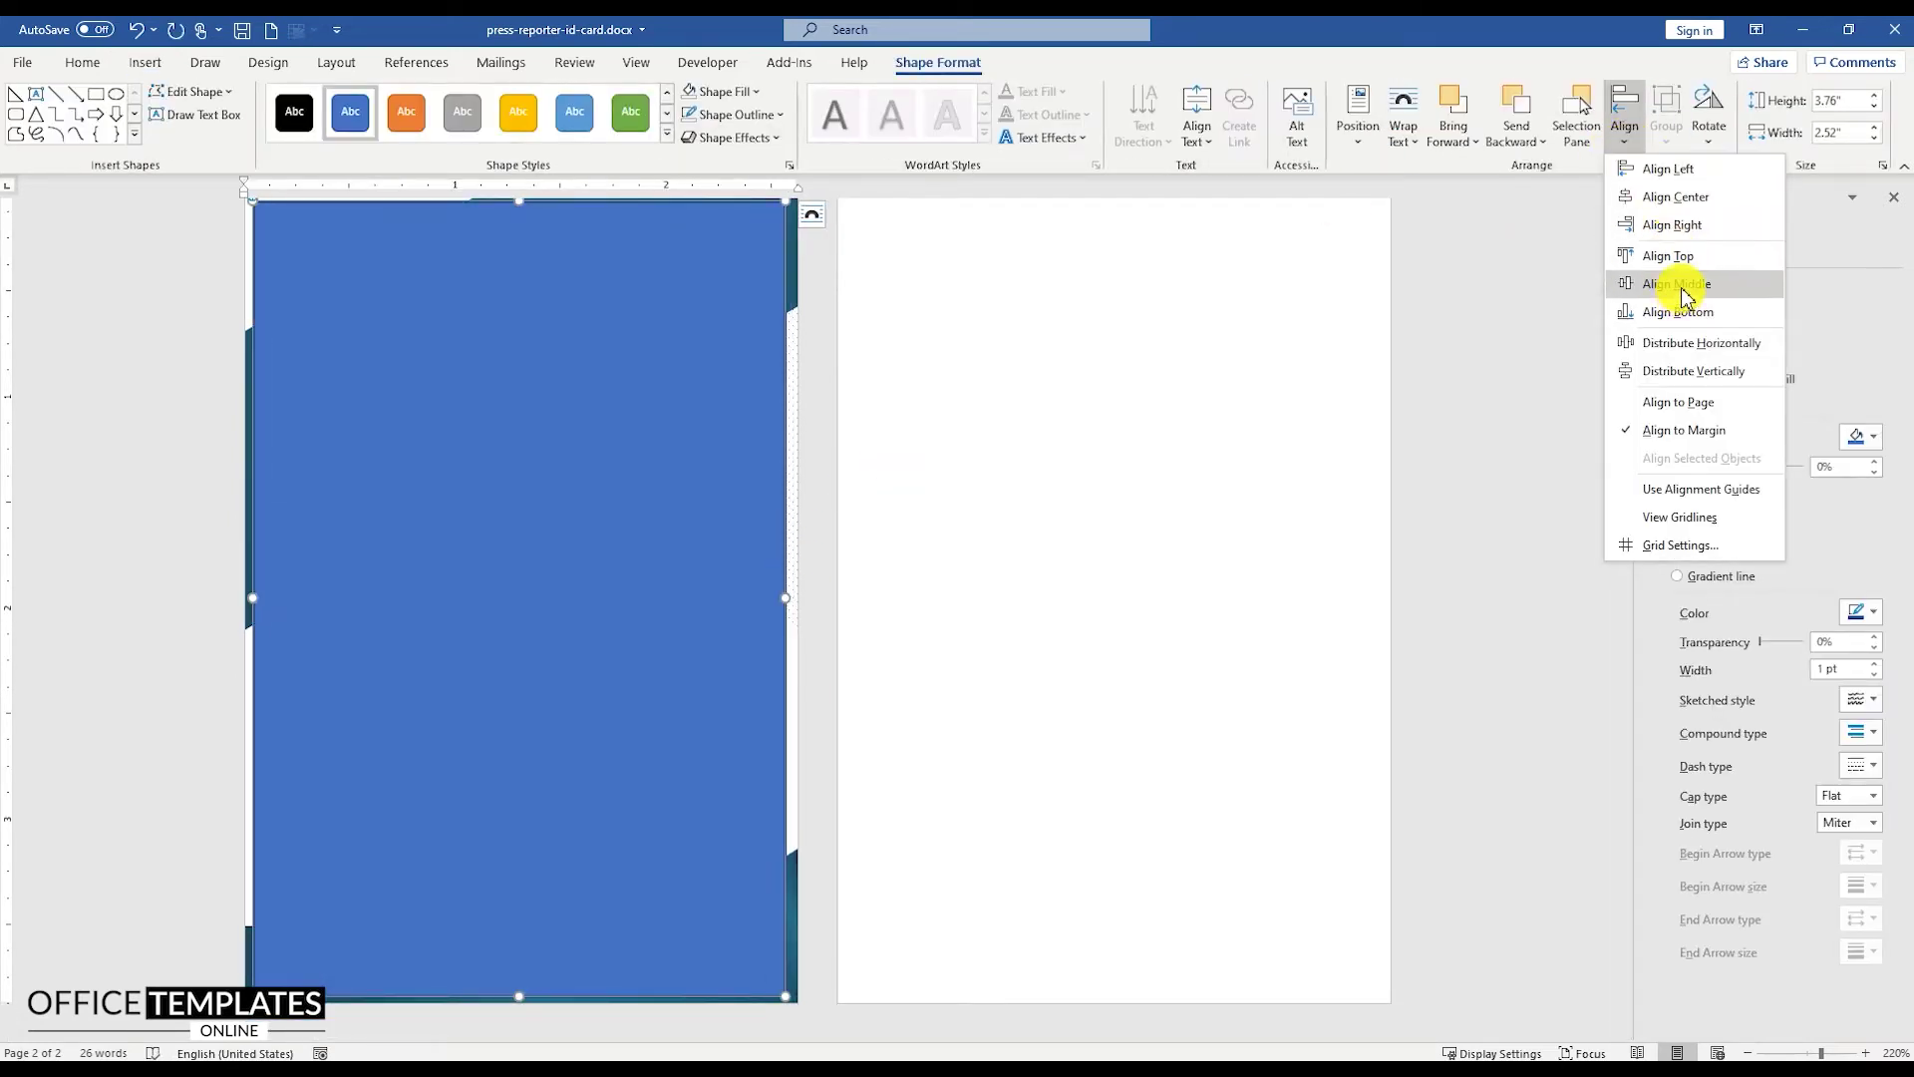
{"action": "left_click", "coordinate": [1694, 286]}
Give the rectangle no fill and a thin 1/4 pt white outline.
{"action": "scroll", "coordinate": [650, 333], "scroll_direction": "down", "scroll_amount": 1, "text": "ctrl"}
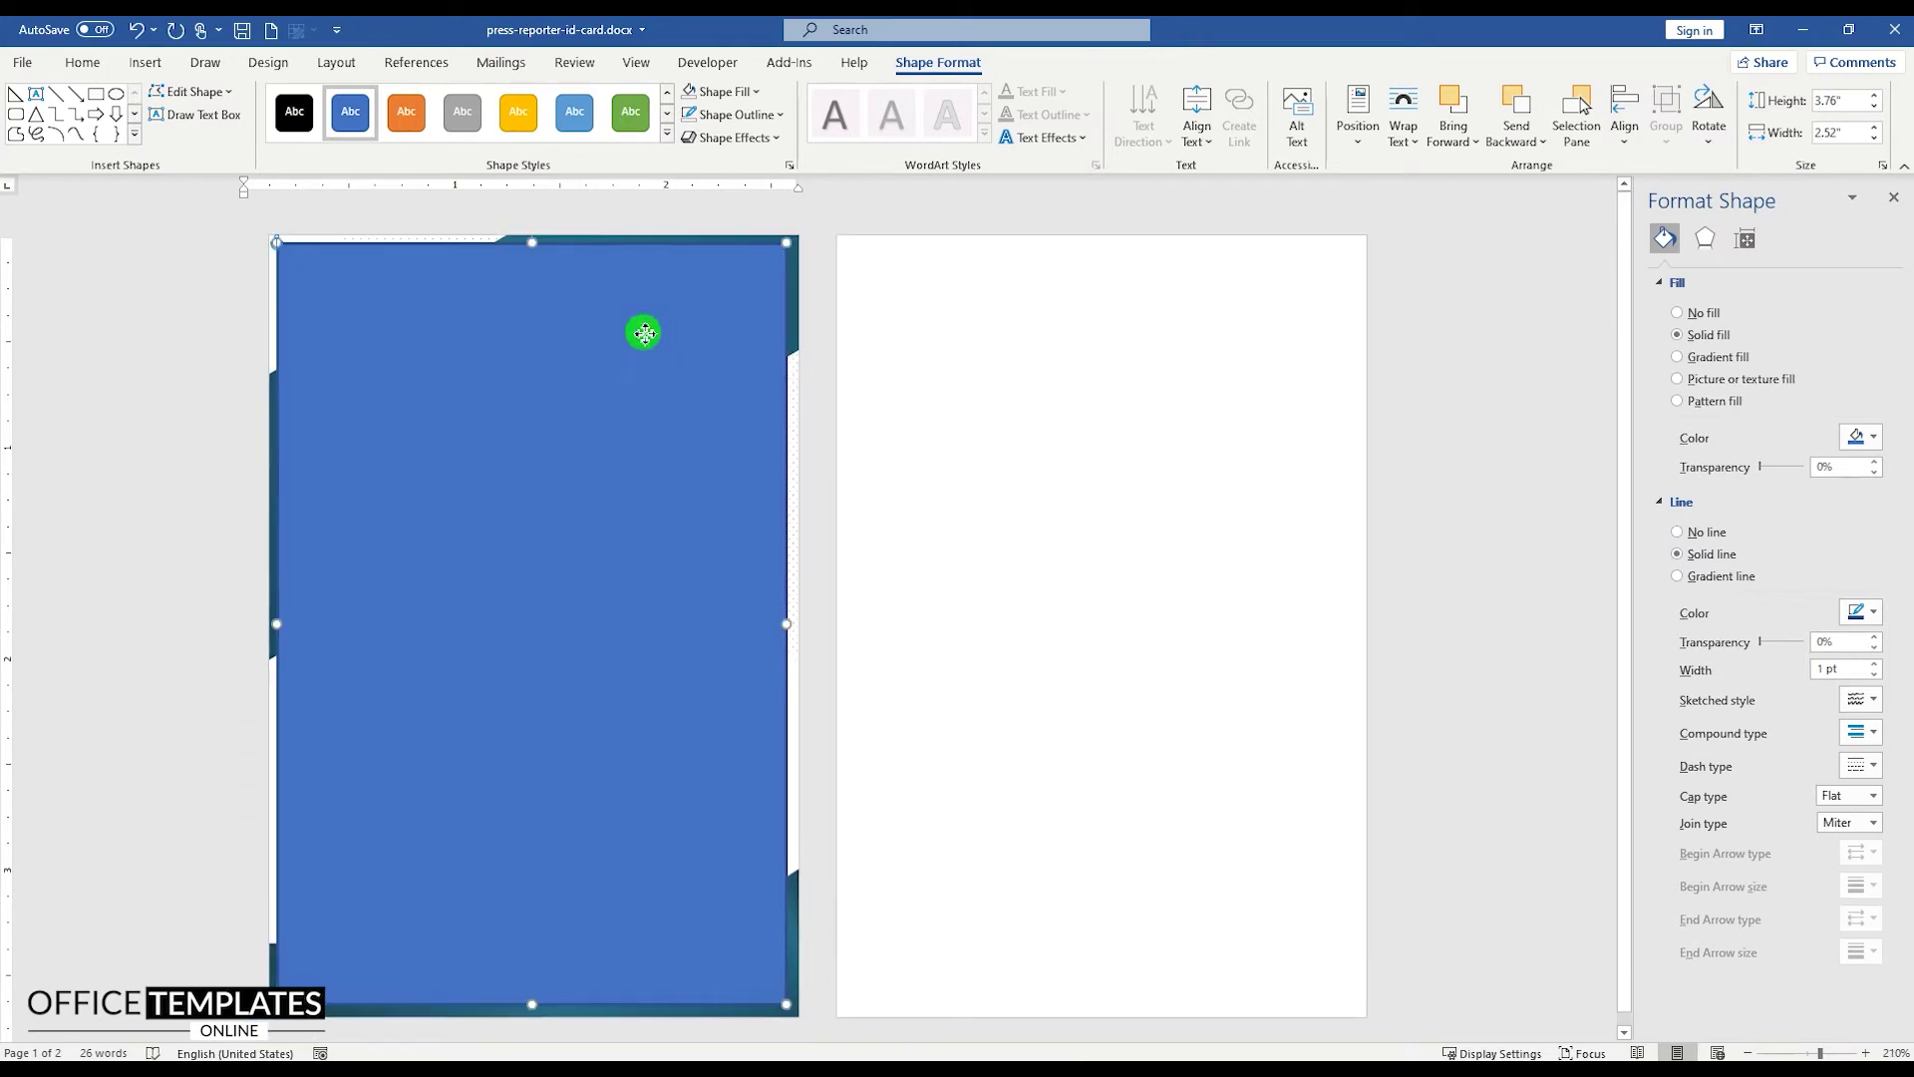
{"action": "right_click", "coordinate": [643, 327]}
{"action": "left_click", "coordinate": [710, 279]}
{"action": "left_click", "coordinate": [746, 578]}
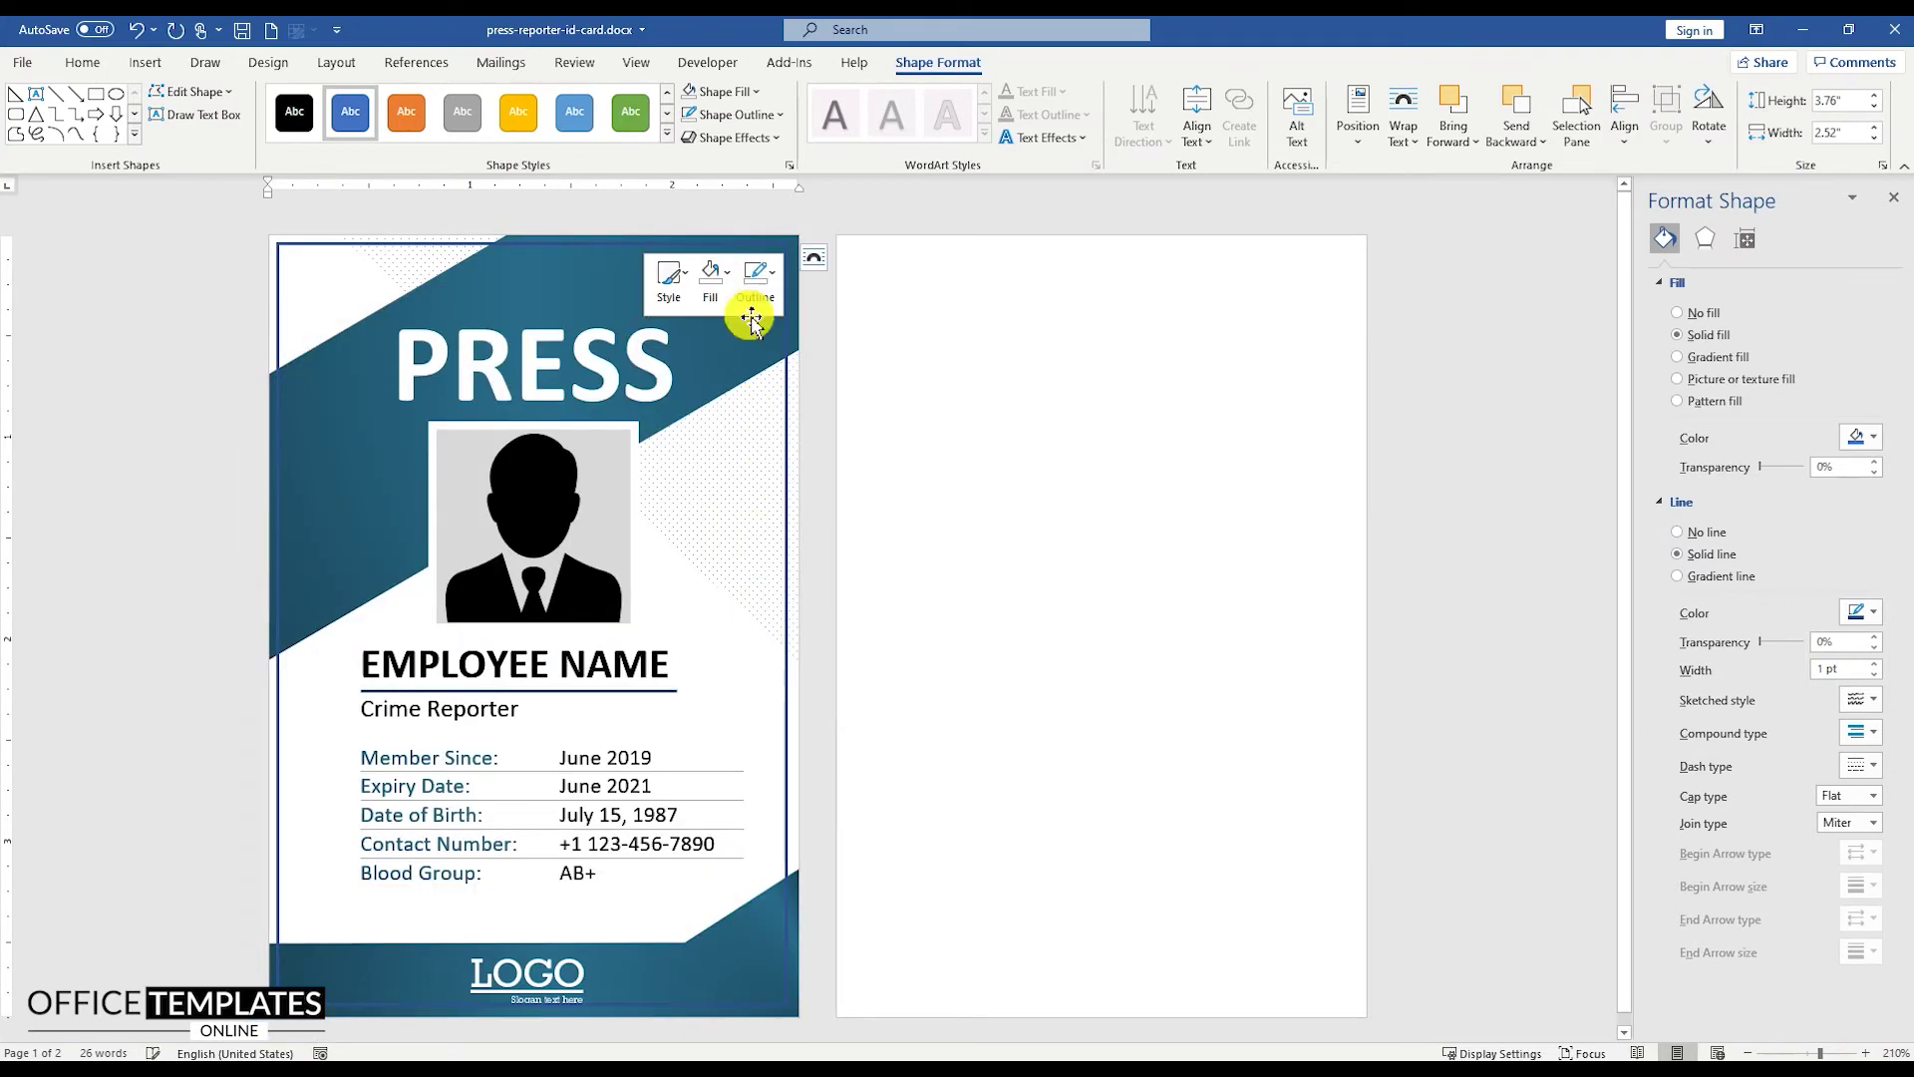
{"action": "left_click", "coordinate": [756, 279]}
{"action": "left_click", "coordinate": [744, 353]}
{"action": "left_click", "coordinate": [756, 279]}
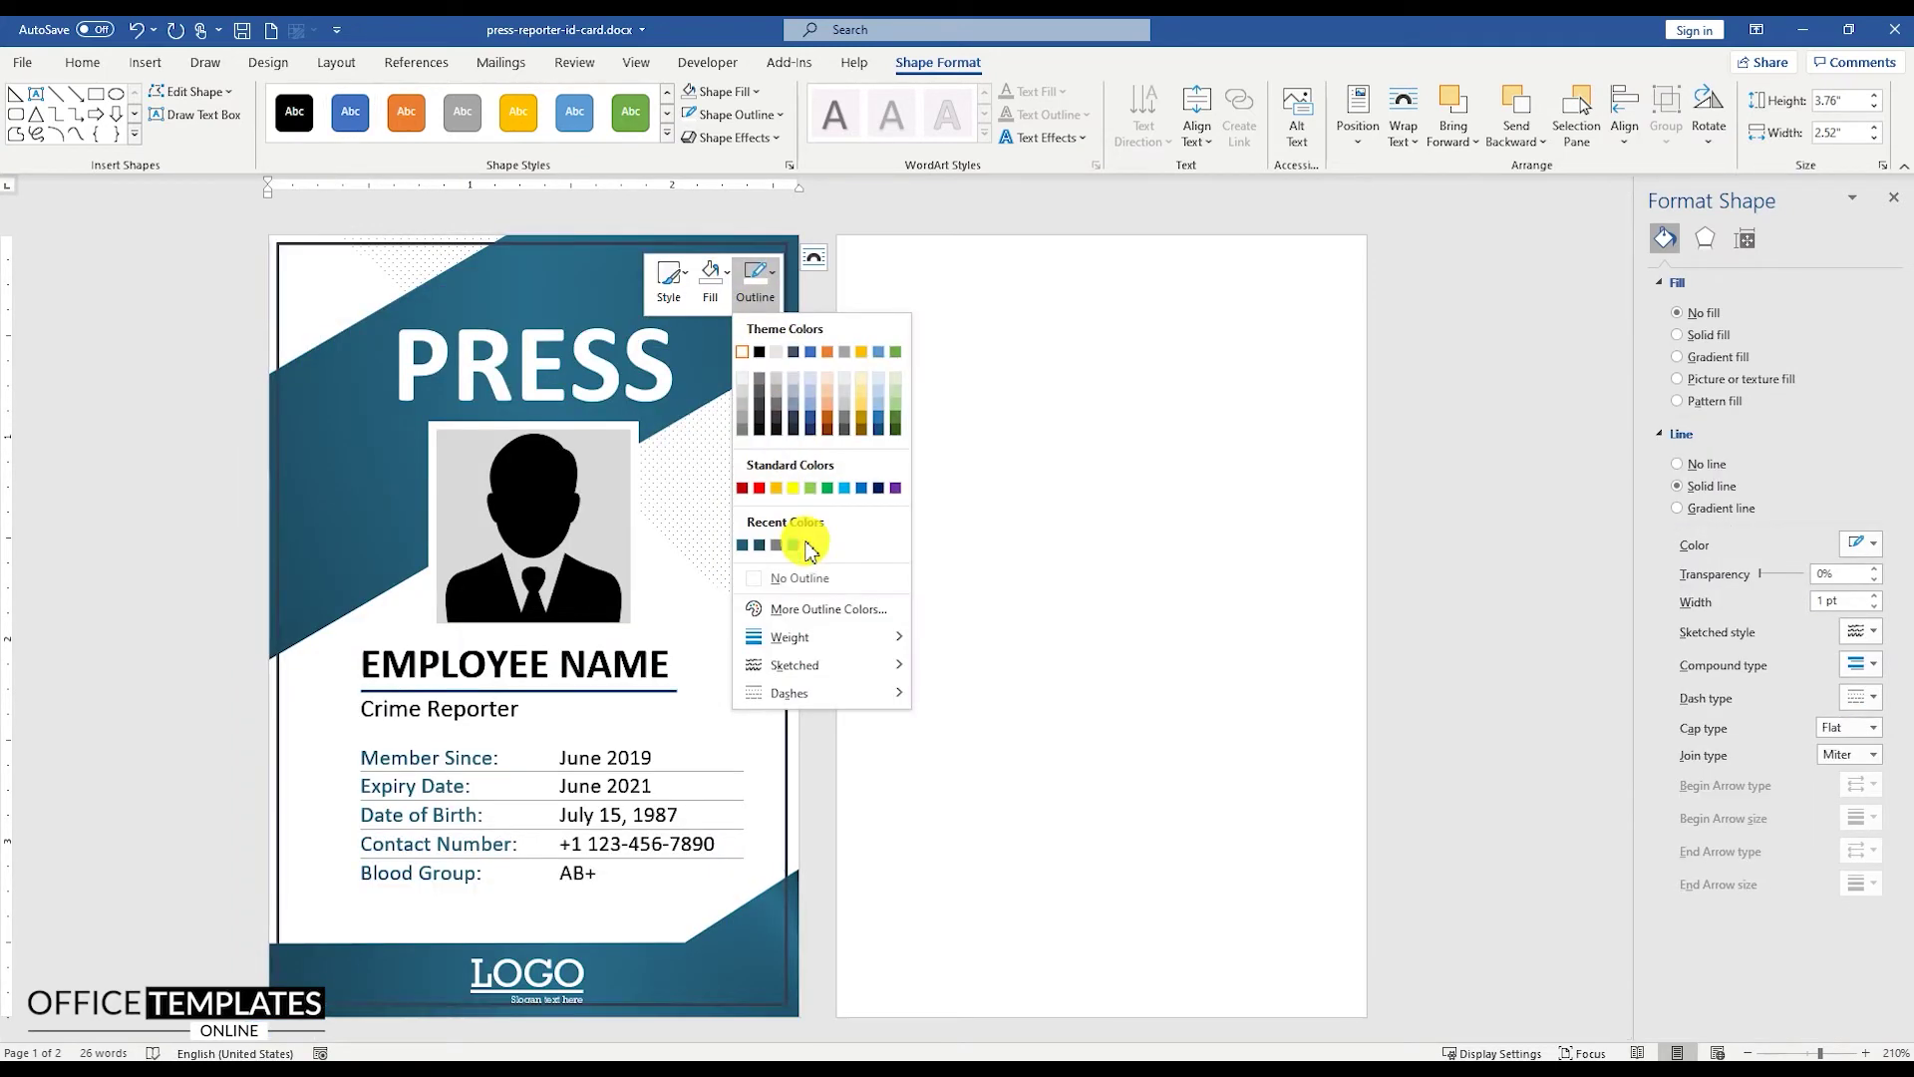
{"action": "left_click", "coordinate": [1001, 643]}
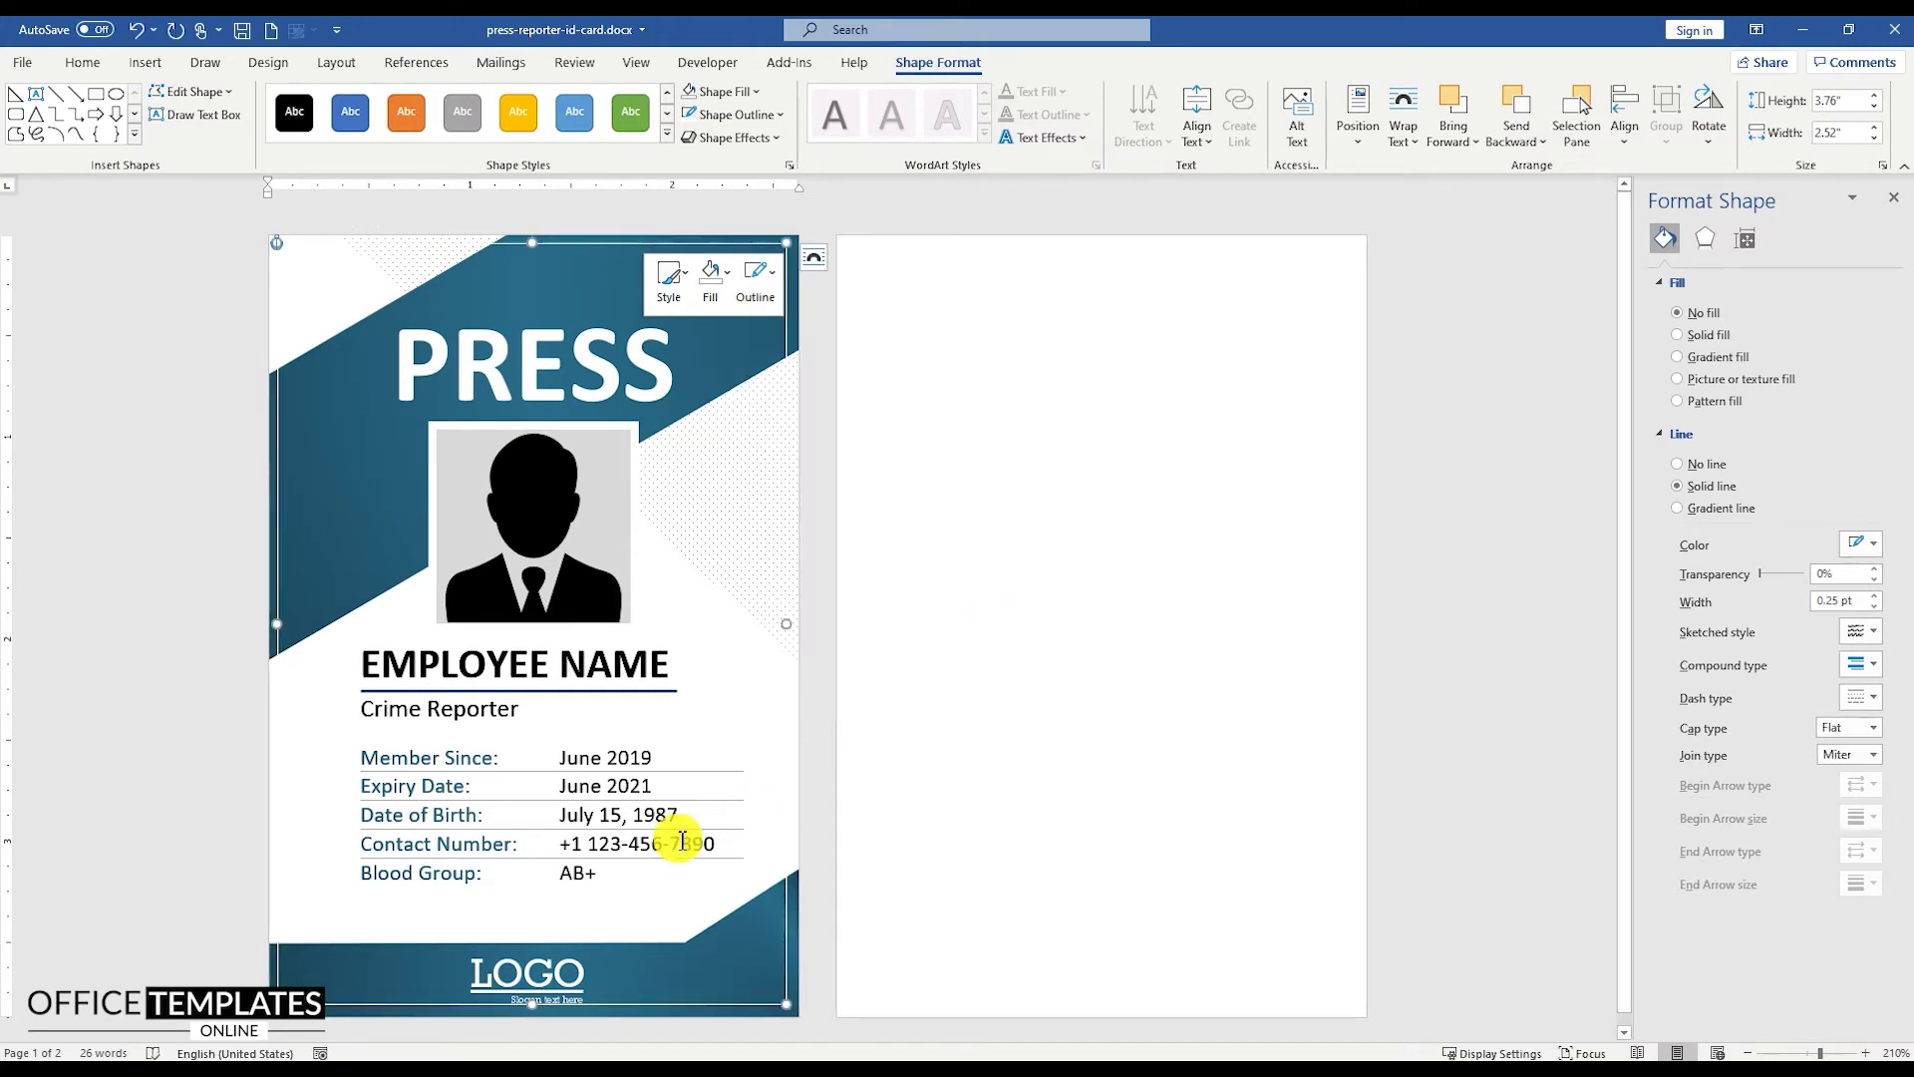
{"action": "left_click", "coordinate": [549, 971]}
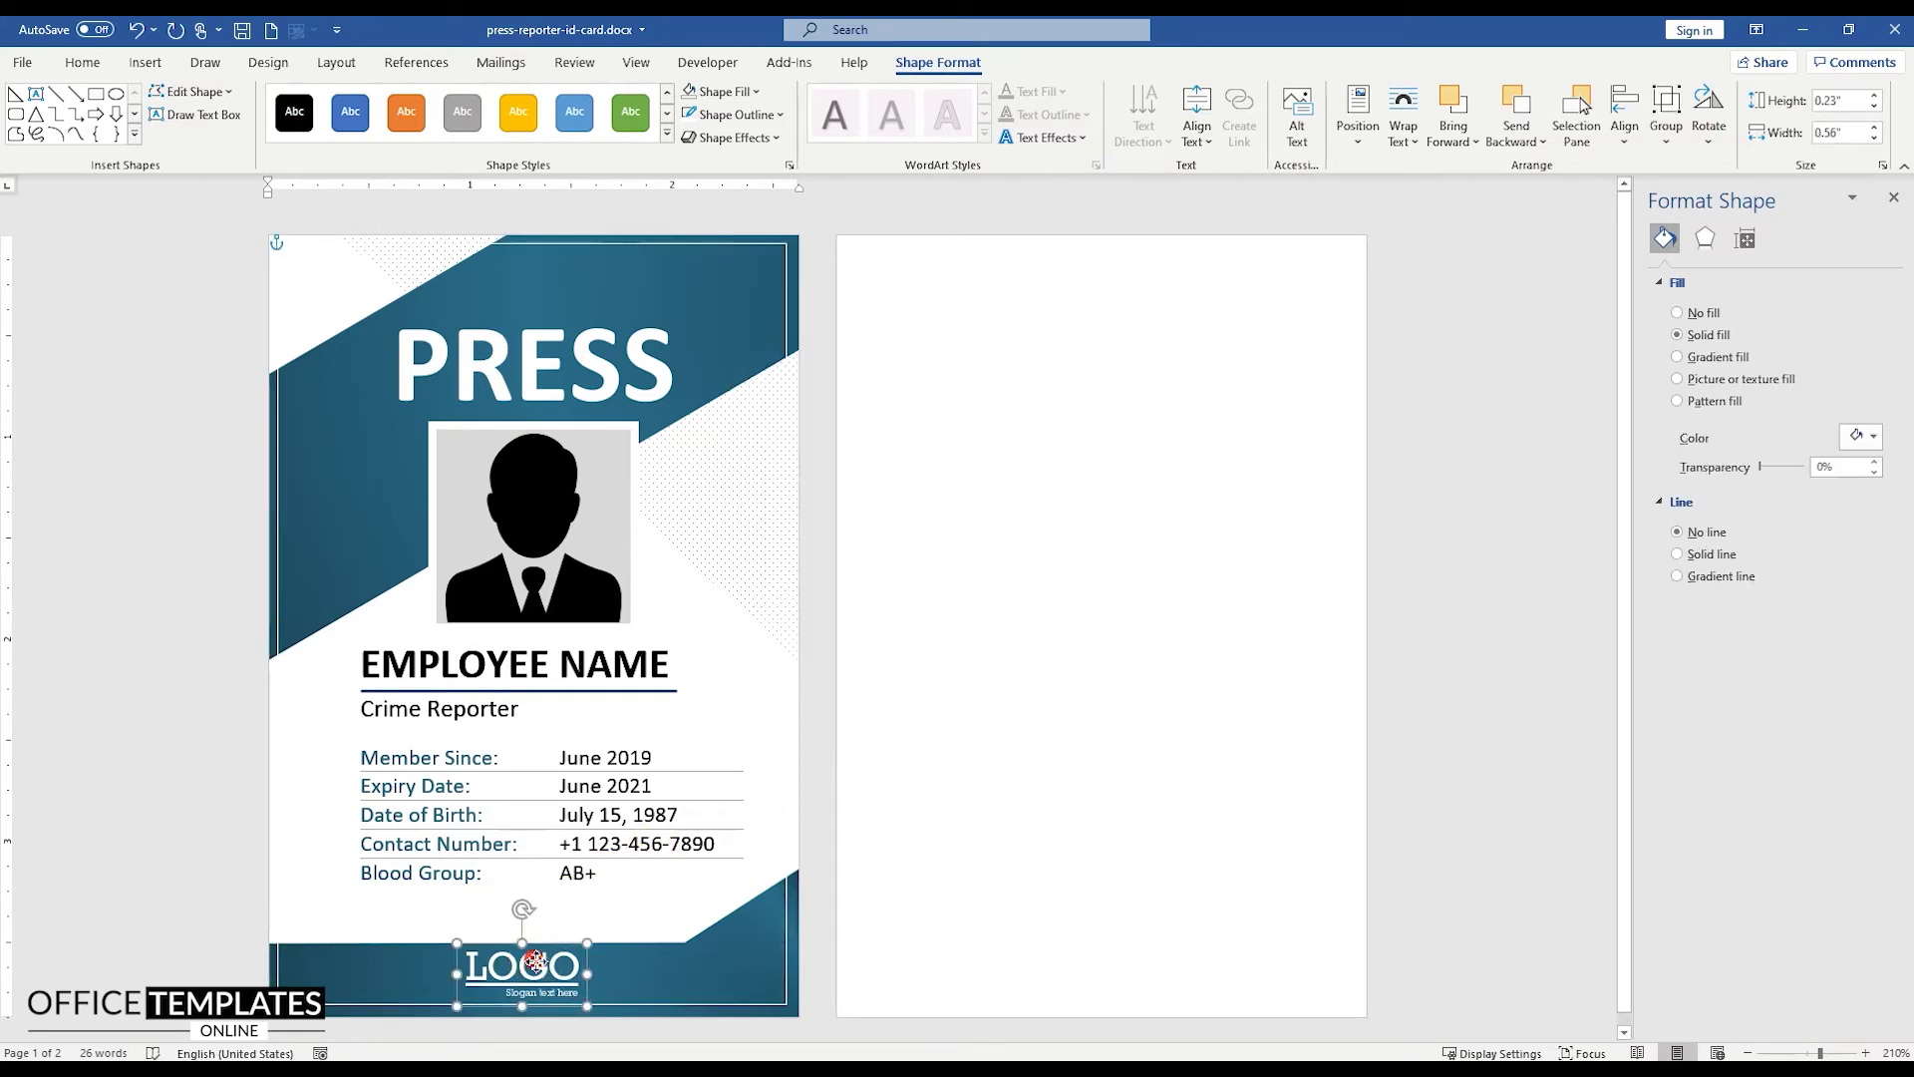
{"action": "left_click", "coordinate": [1027, 884]}
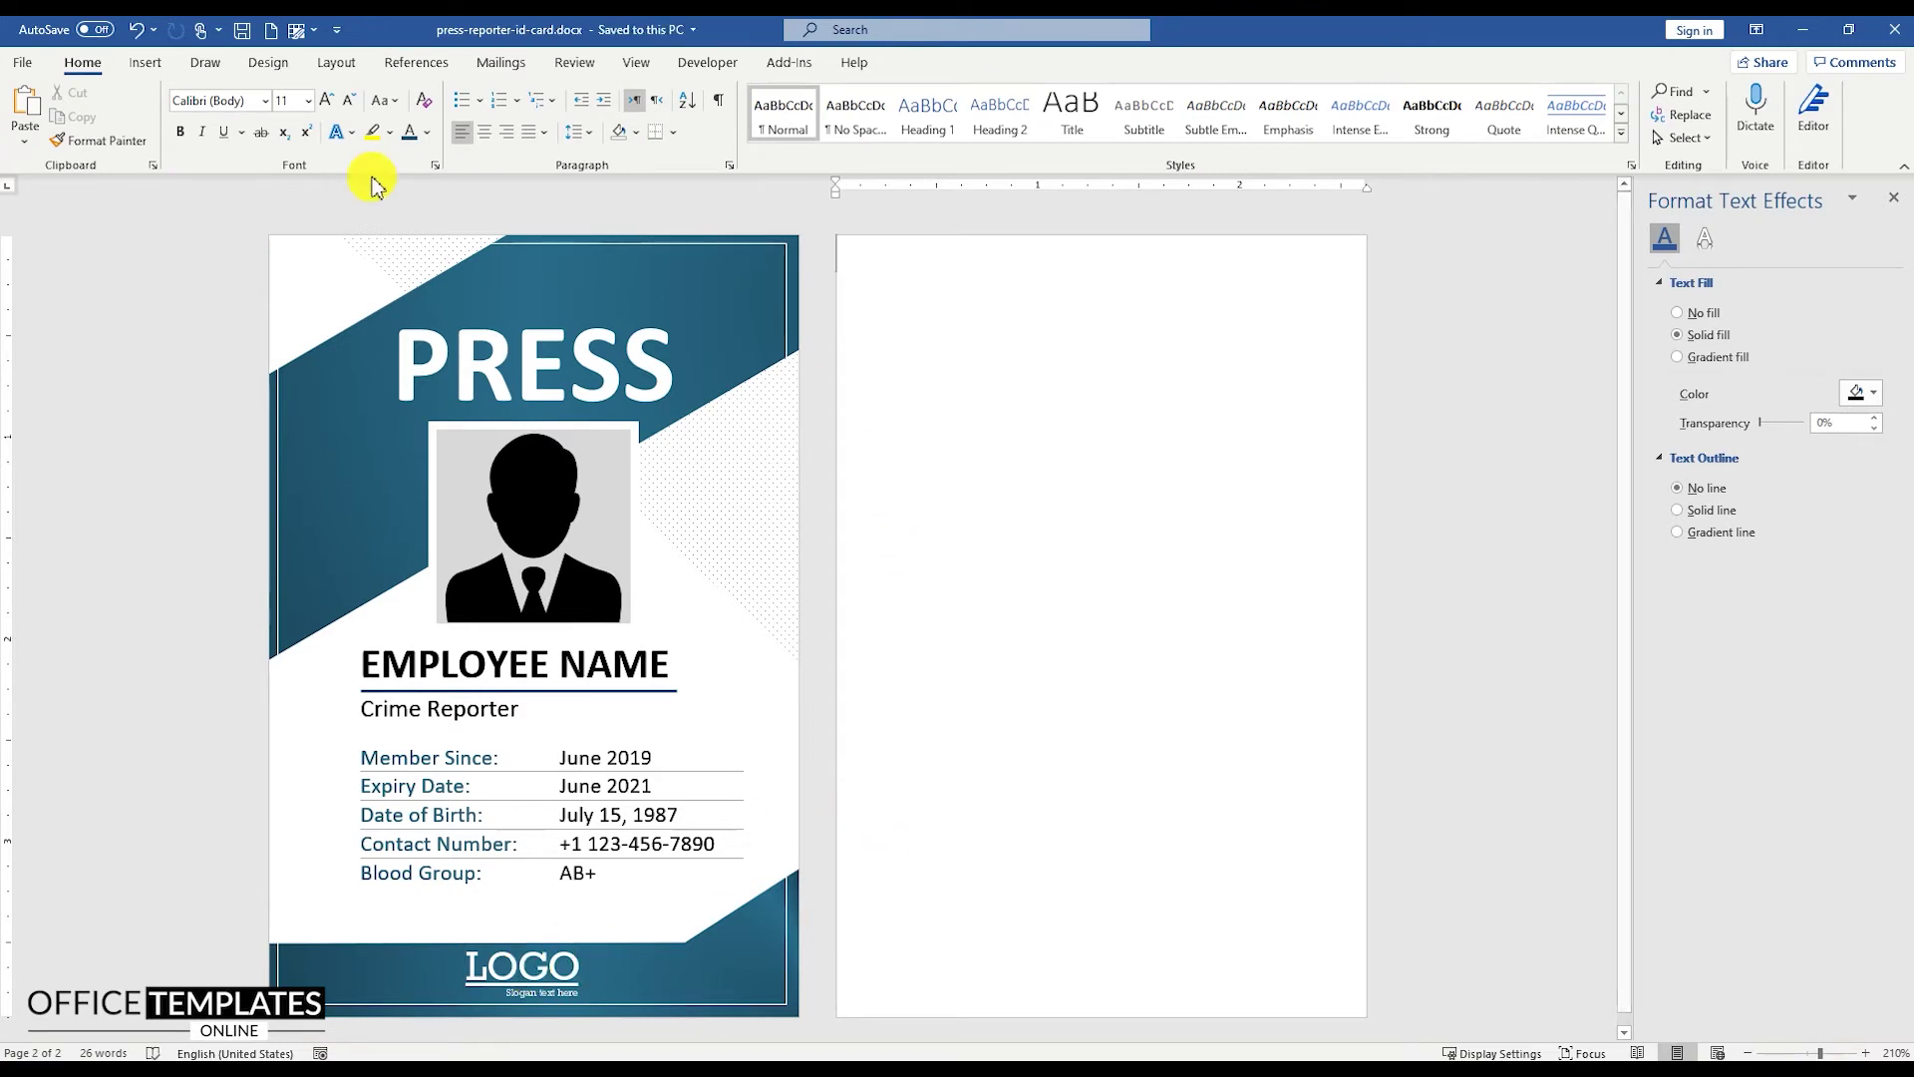
Draw a rectangle across the top of the card's second page.
{"action": "left_click", "coordinate": [146, 62]}
{"action": "left_click", "coordinate": [271, 112]}
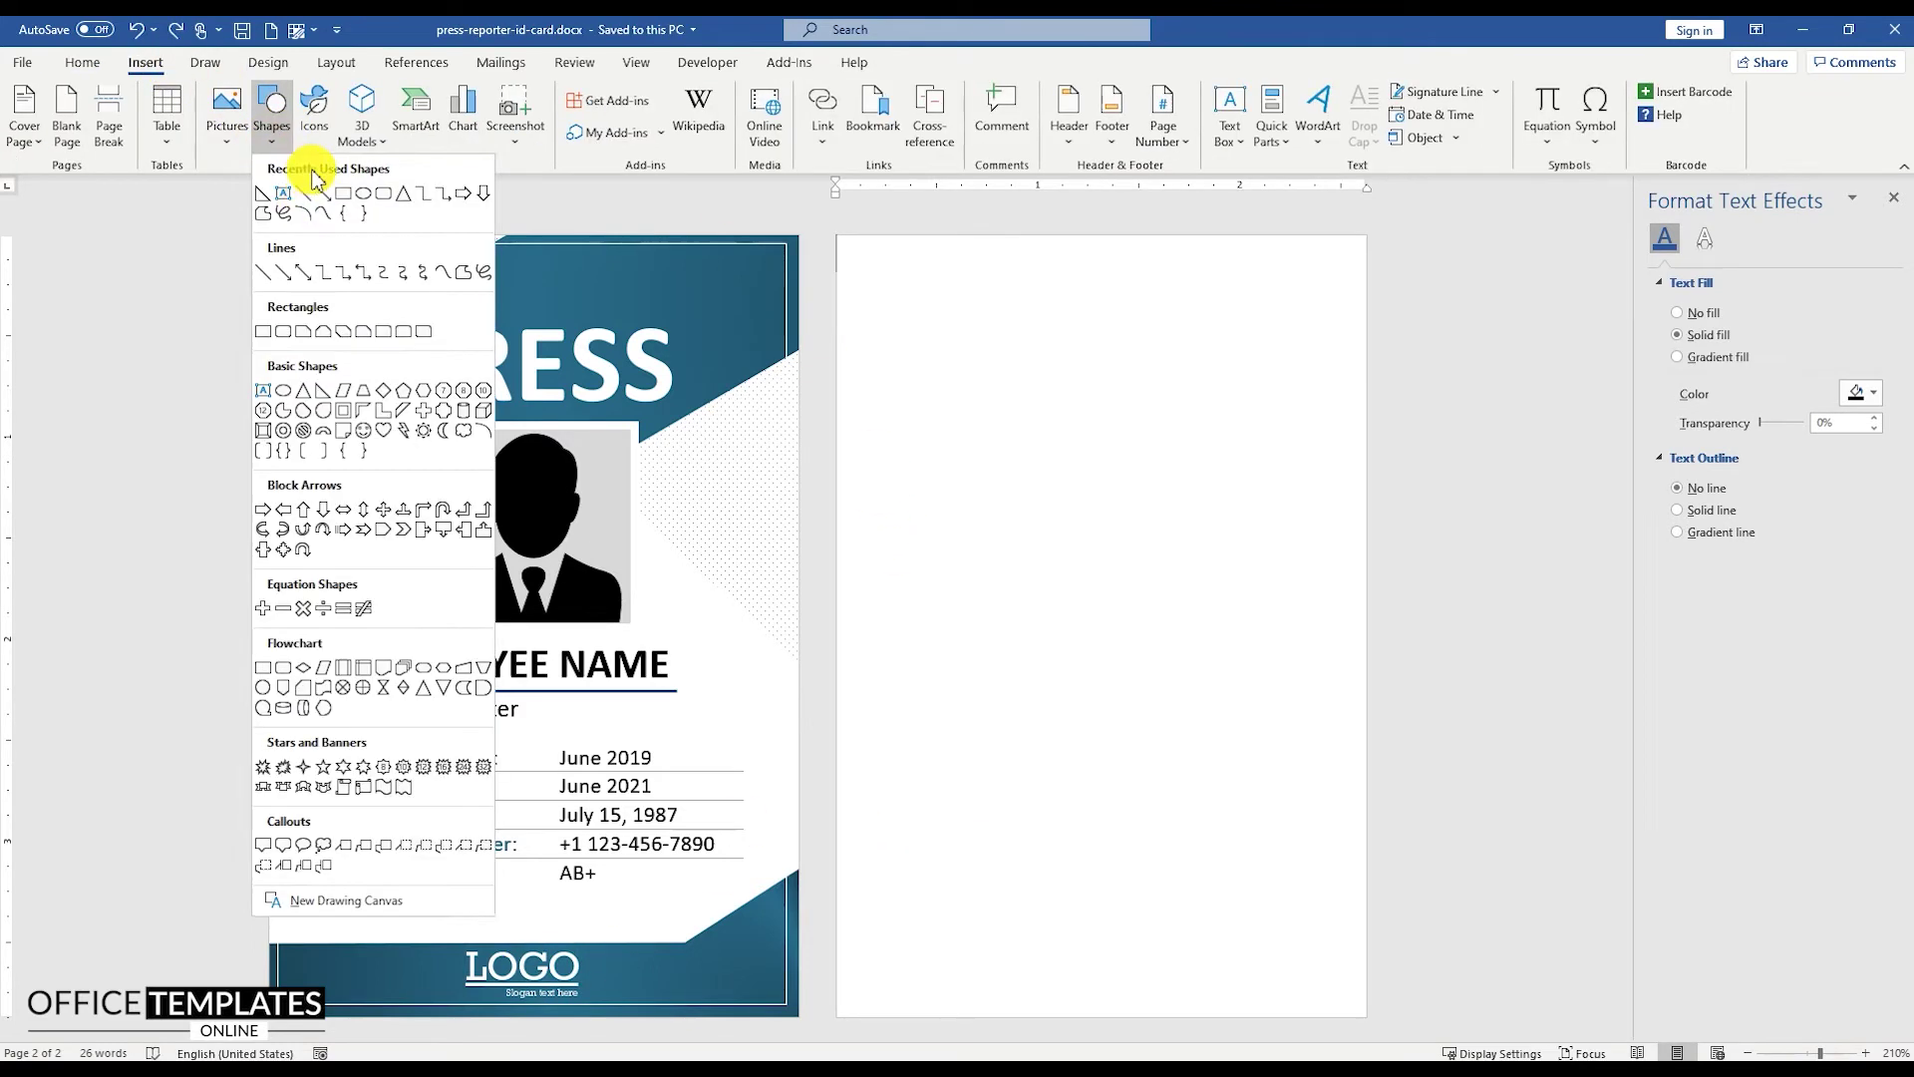
{"action": "left_click", "coordinate": [327, 193]}
{"action": "mouse_move", "coordinate": [840, 242]}
{"action": "left_mouse_down"}
{"action": "mouse_move", "coordinate": [1362, 555]}
{"action": "mouse_move", "coordinate": [1362, 504]}
{"action": "left_mouse_up"}
Add a midpoint to the bottom edge, pull it down into a V, and stretch the shape to page width.
{"action": "right_click", "coordinate": [1013, 368]}
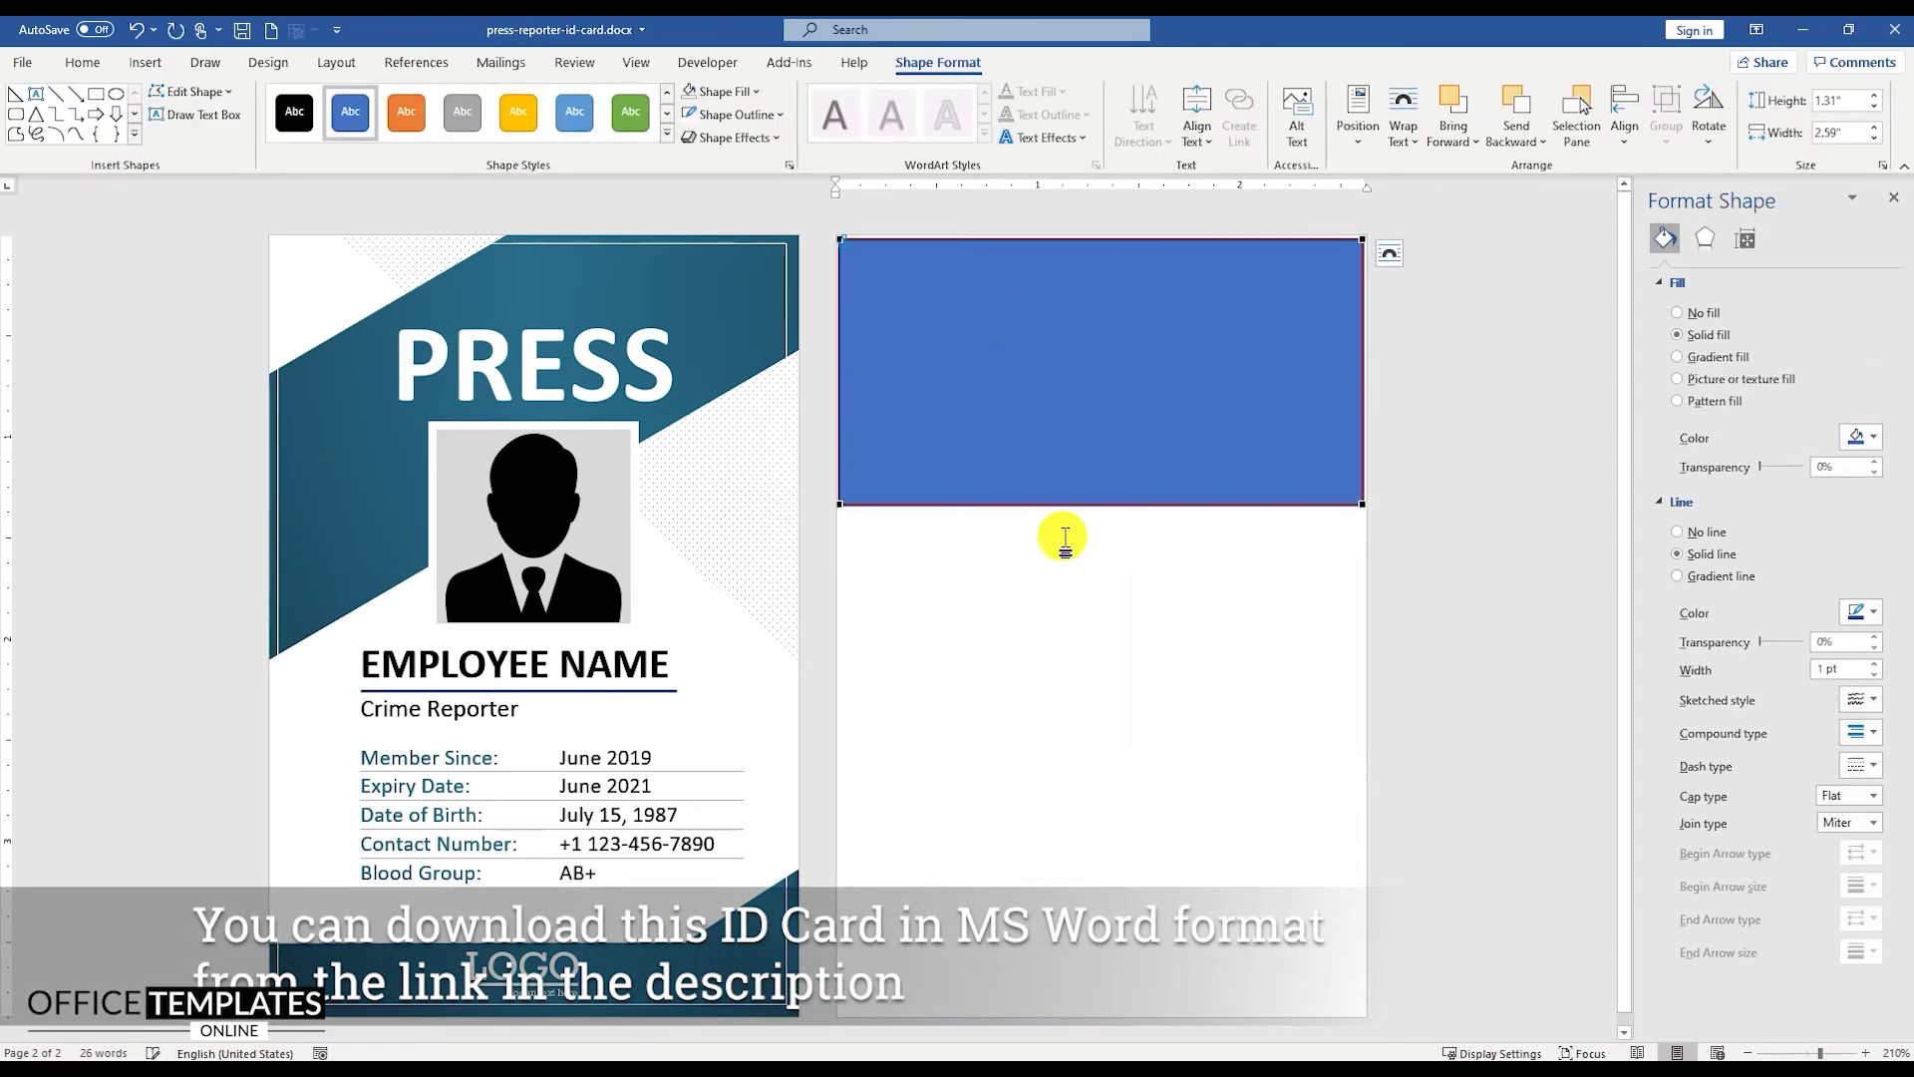
{"action": "right_click", "coordinate": [1013, 505]}
{"action": "left_click", "coordinate": [1057, 514]}
{"action": "mouse_move", "coordinate": [1013, 506]}
{"action": "left_mouse_down"}
{"action": "mouse_move", "coordinate": [1020, 619]}
{"action": "mouse_move", "coordinate": [1150, 665]}
{"action": "left_mouse_up"}
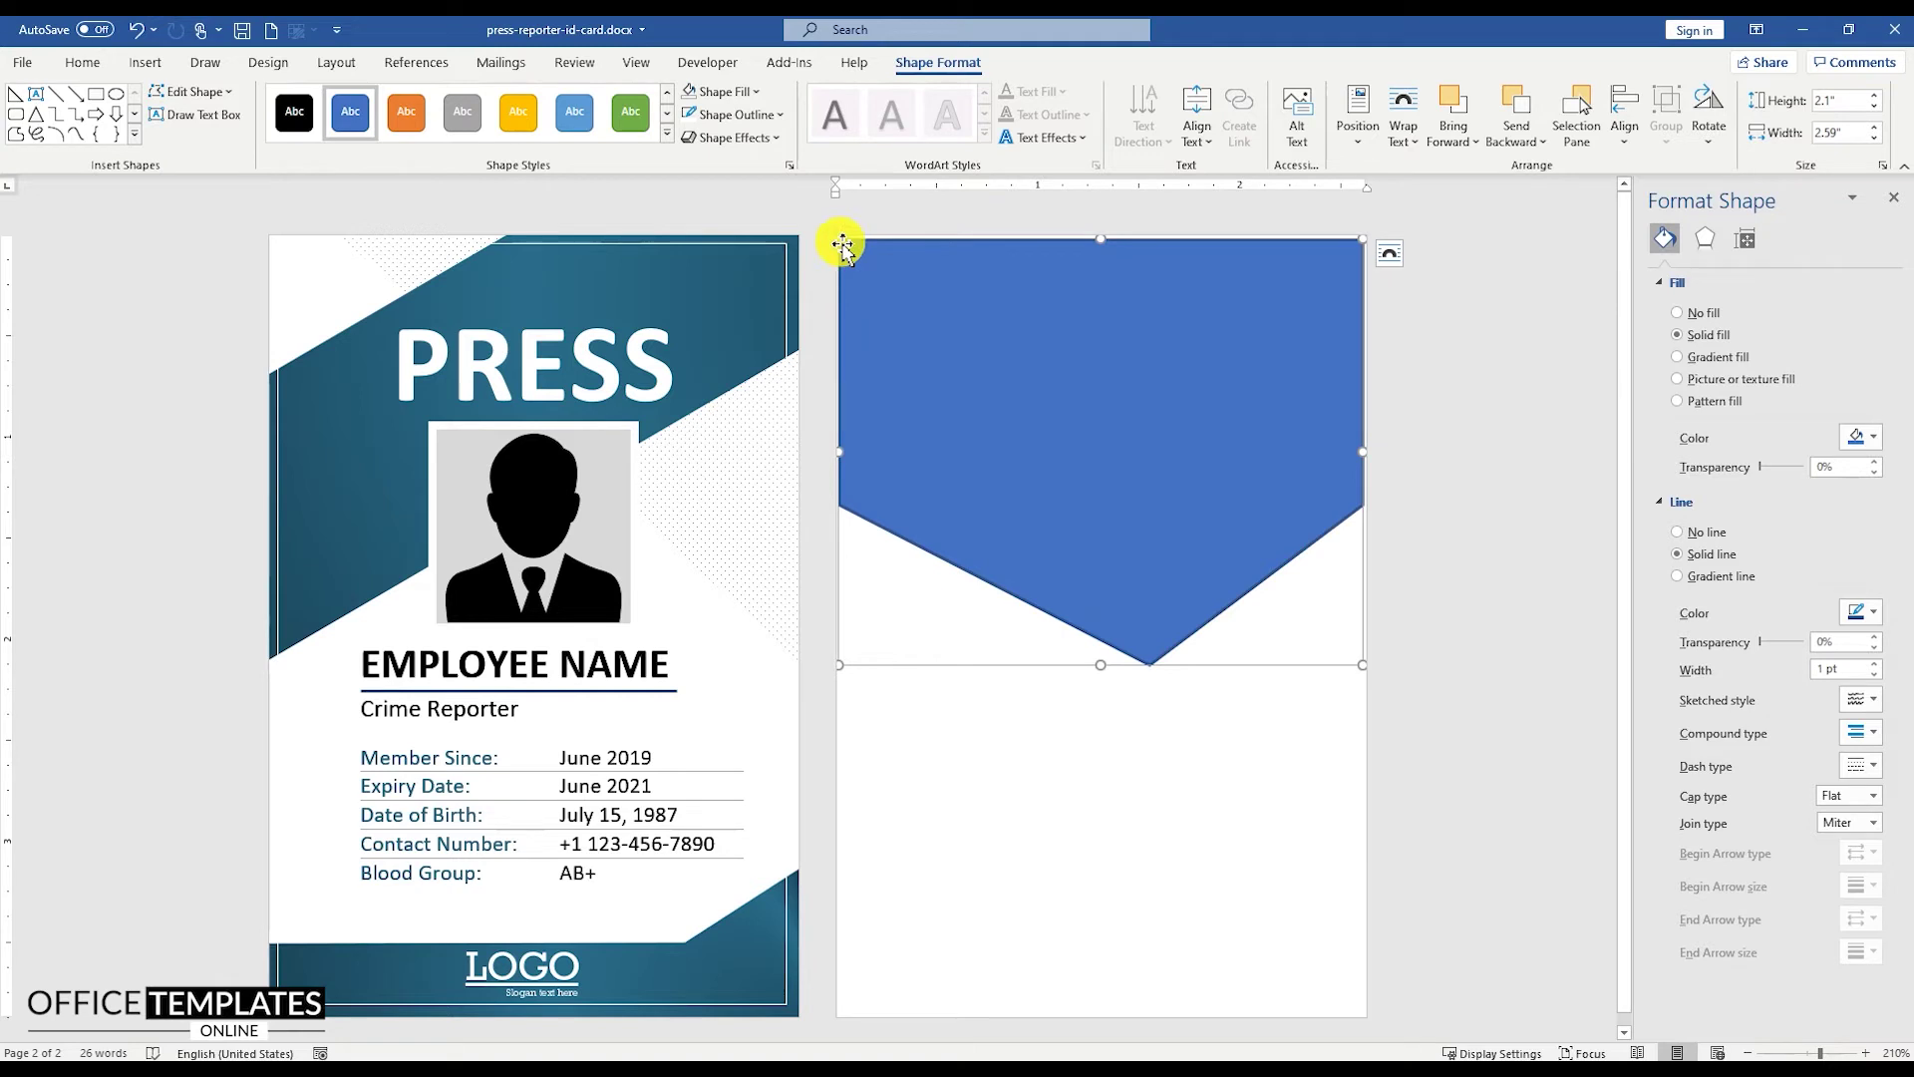
{"action": "left_click_drag", "start_coordinate": [1365, 665], "coordinate": [1389, 684]}
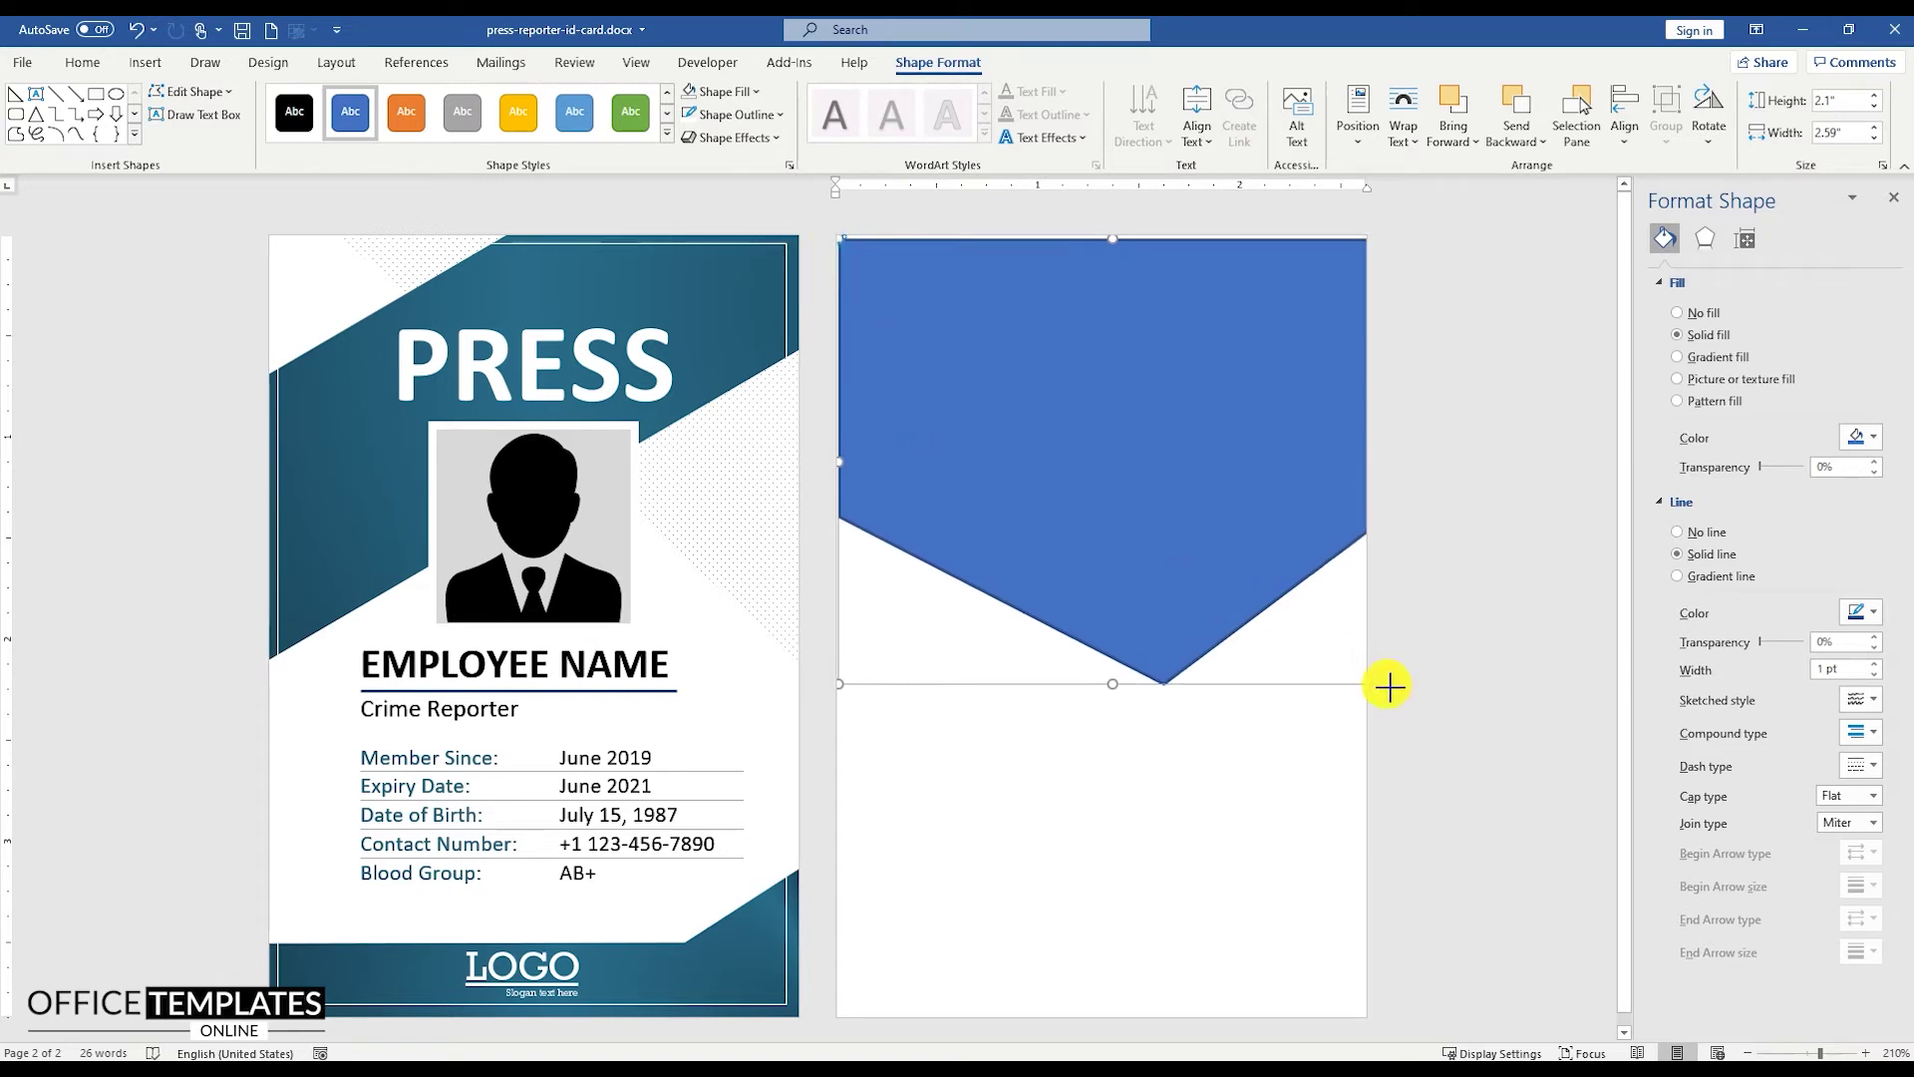
Remove the V shape's outline, give it a grey fine-dotted pattern fill, and copy the LOGO to page 2.
{"action": "right_click", "coordinate": [1167, 483]}
{"action": "left_click", "coordinate": [1279, 425]}
{"action": "left_click", "coordinate": [1330, 735]}
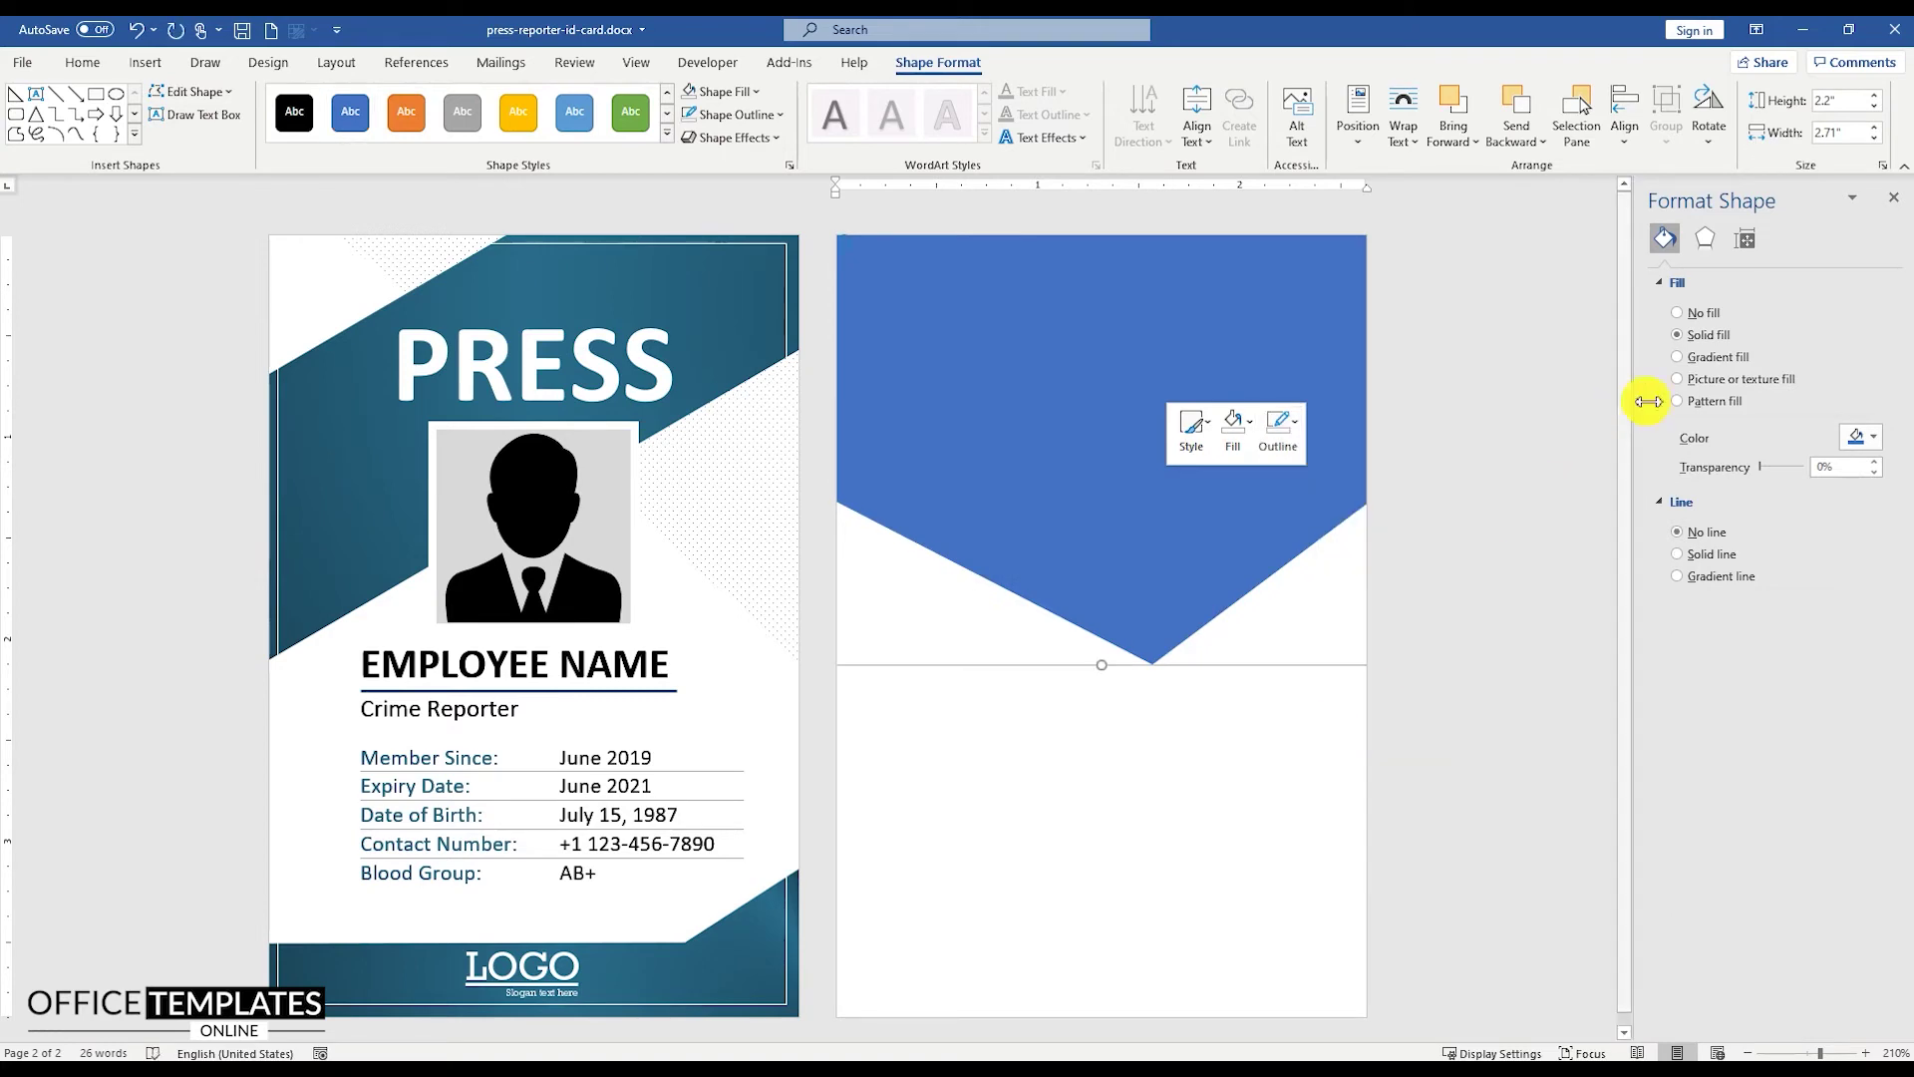
{"action": "left_click", "coordinate": [1700, 401]}
{"action": "left_click", "coordinate": [1733, 460]}
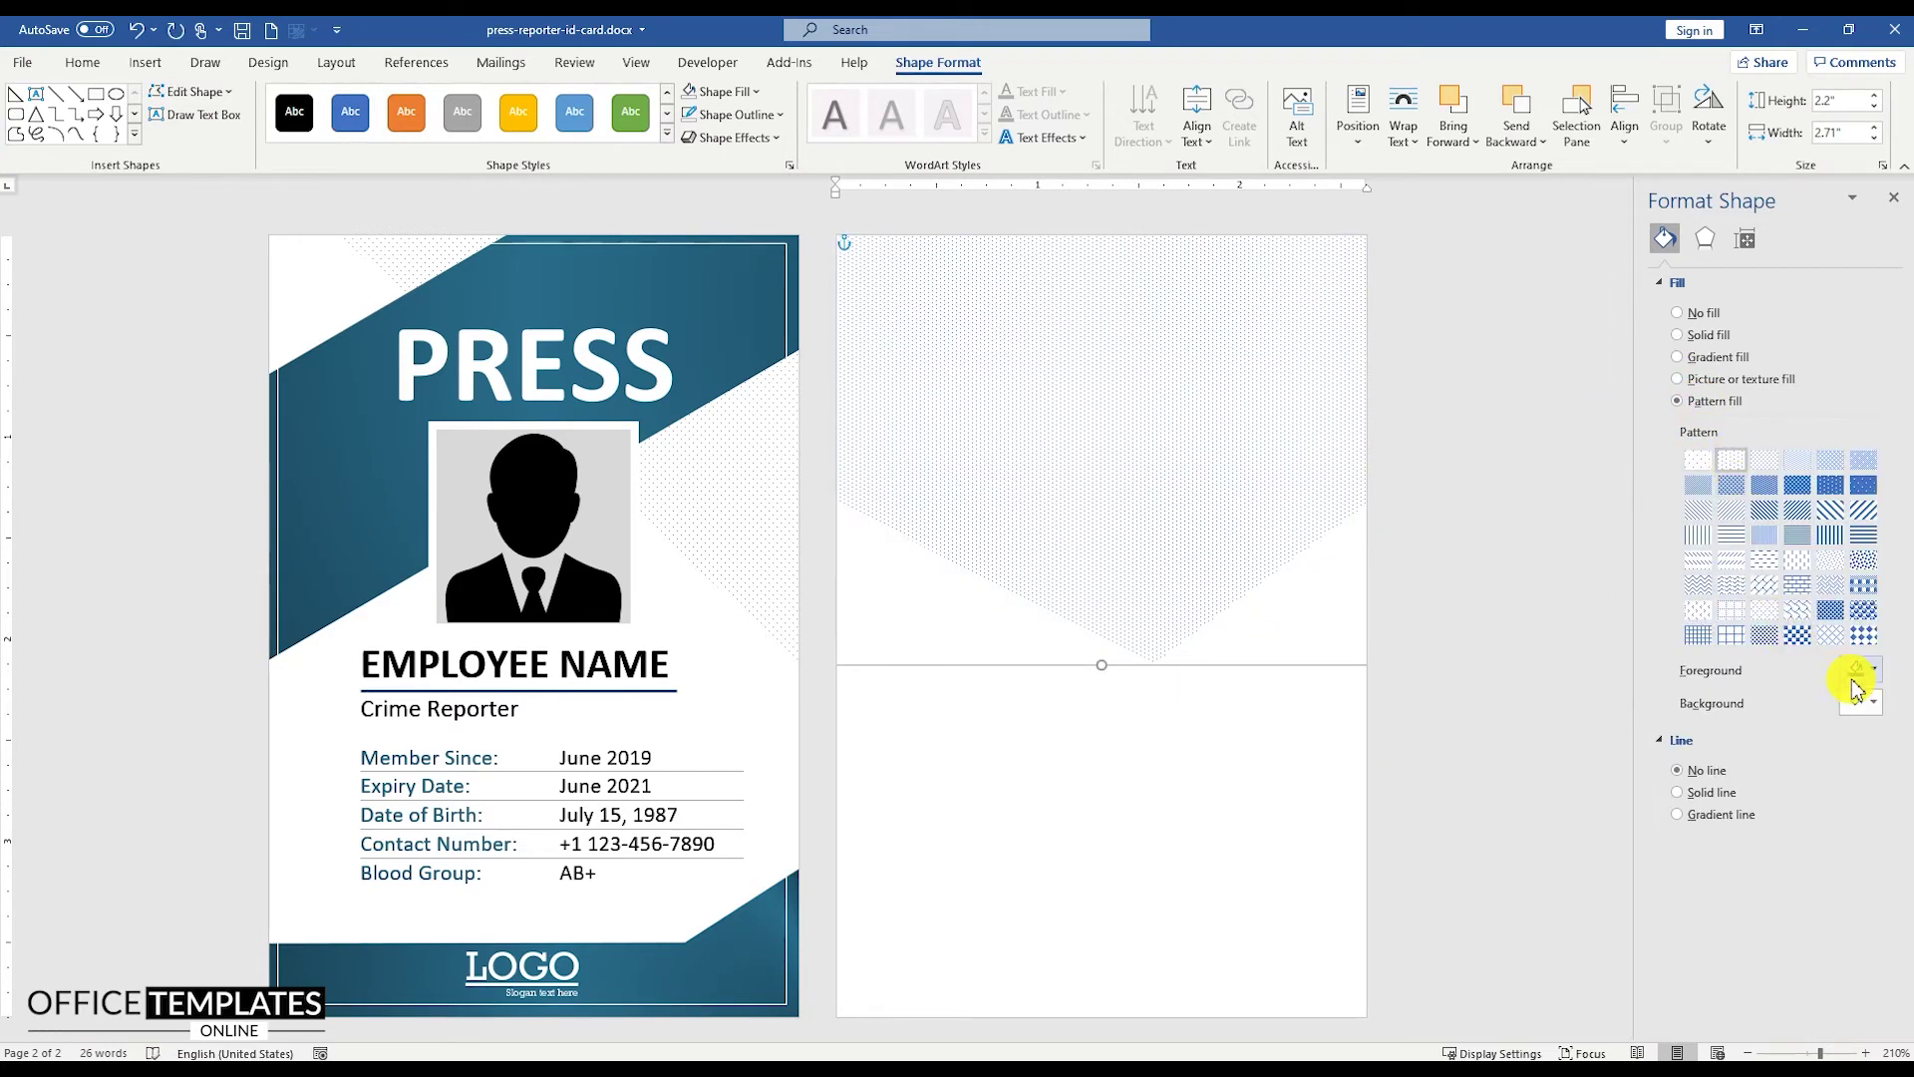
{"action": "left_click", "coordinate": [1871, 674]}
{"action": "left_click", "coordinate": [1753, 802]}
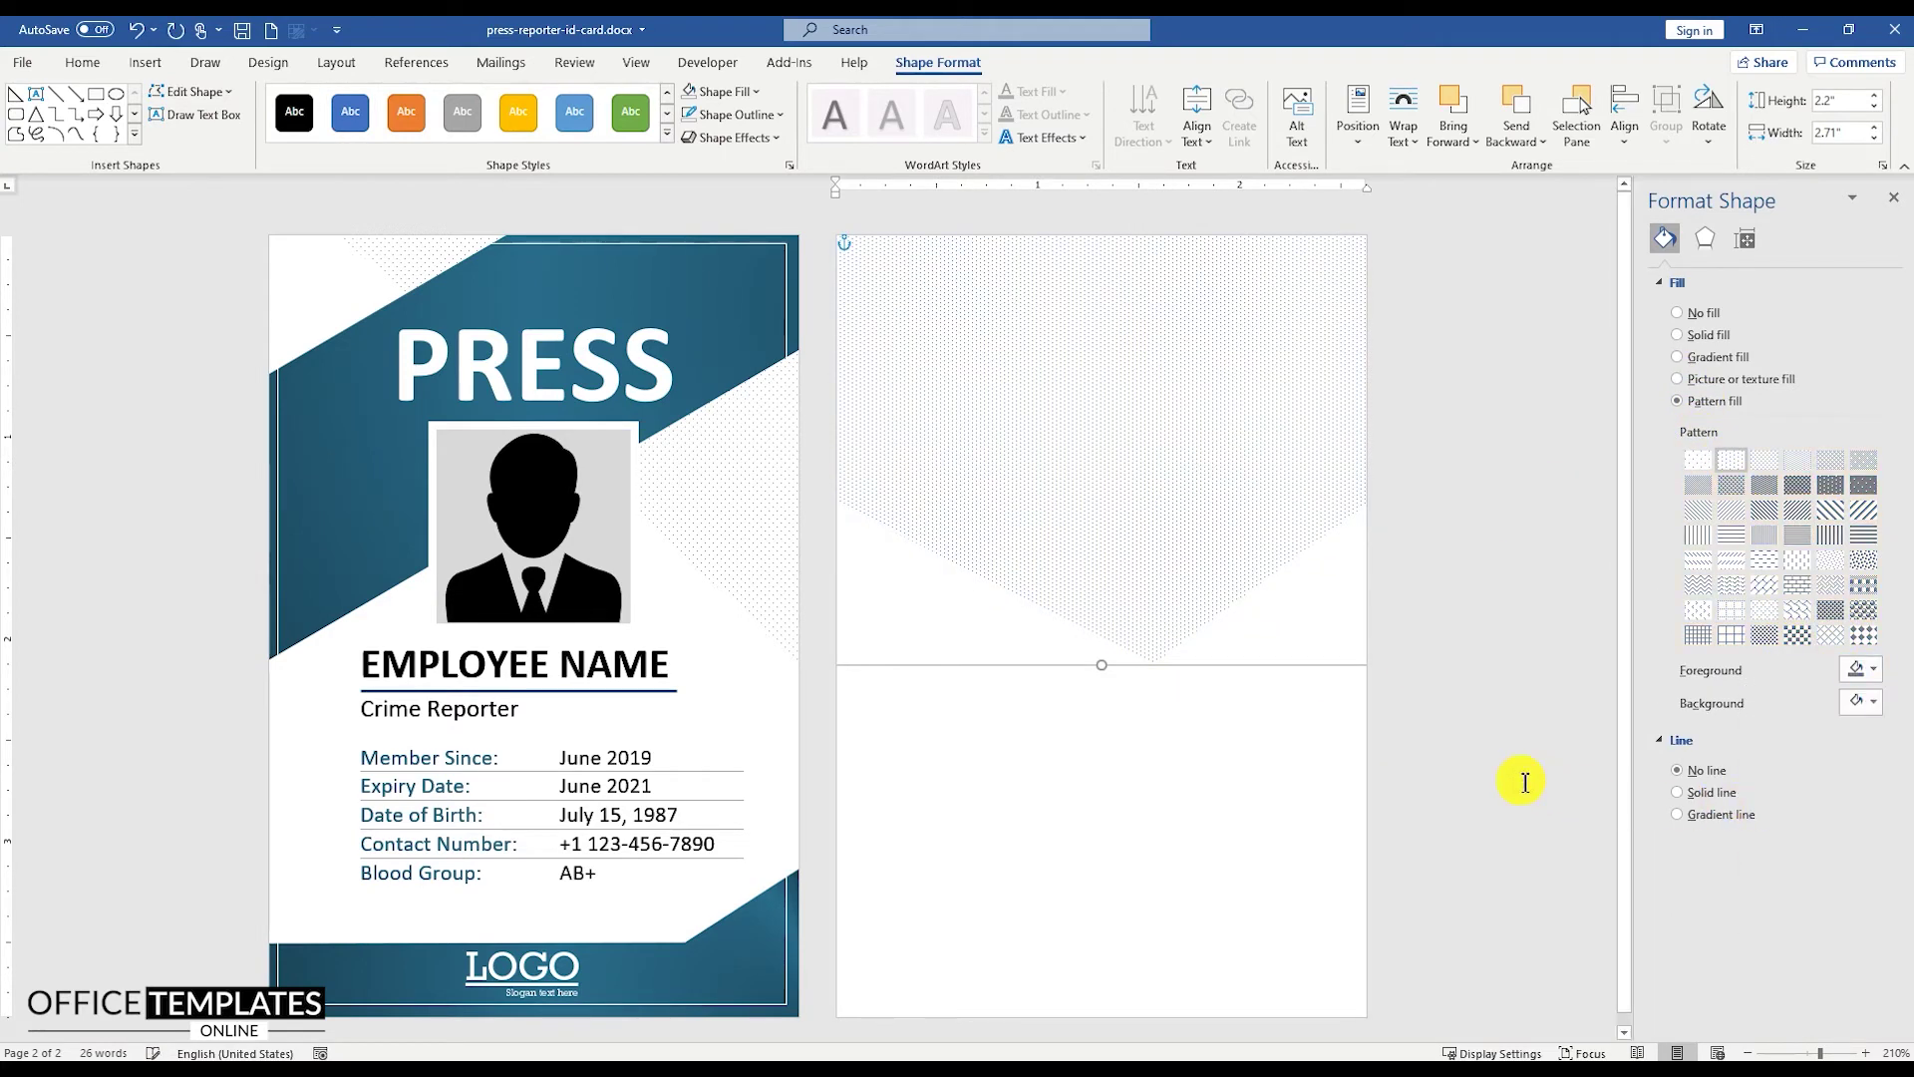
{"action": "left_click", "coordinate": [1460, 598]}
{"action": "left_click_drag", "start_coordinate": [538, 969], "coordinate": [1045, 518]}
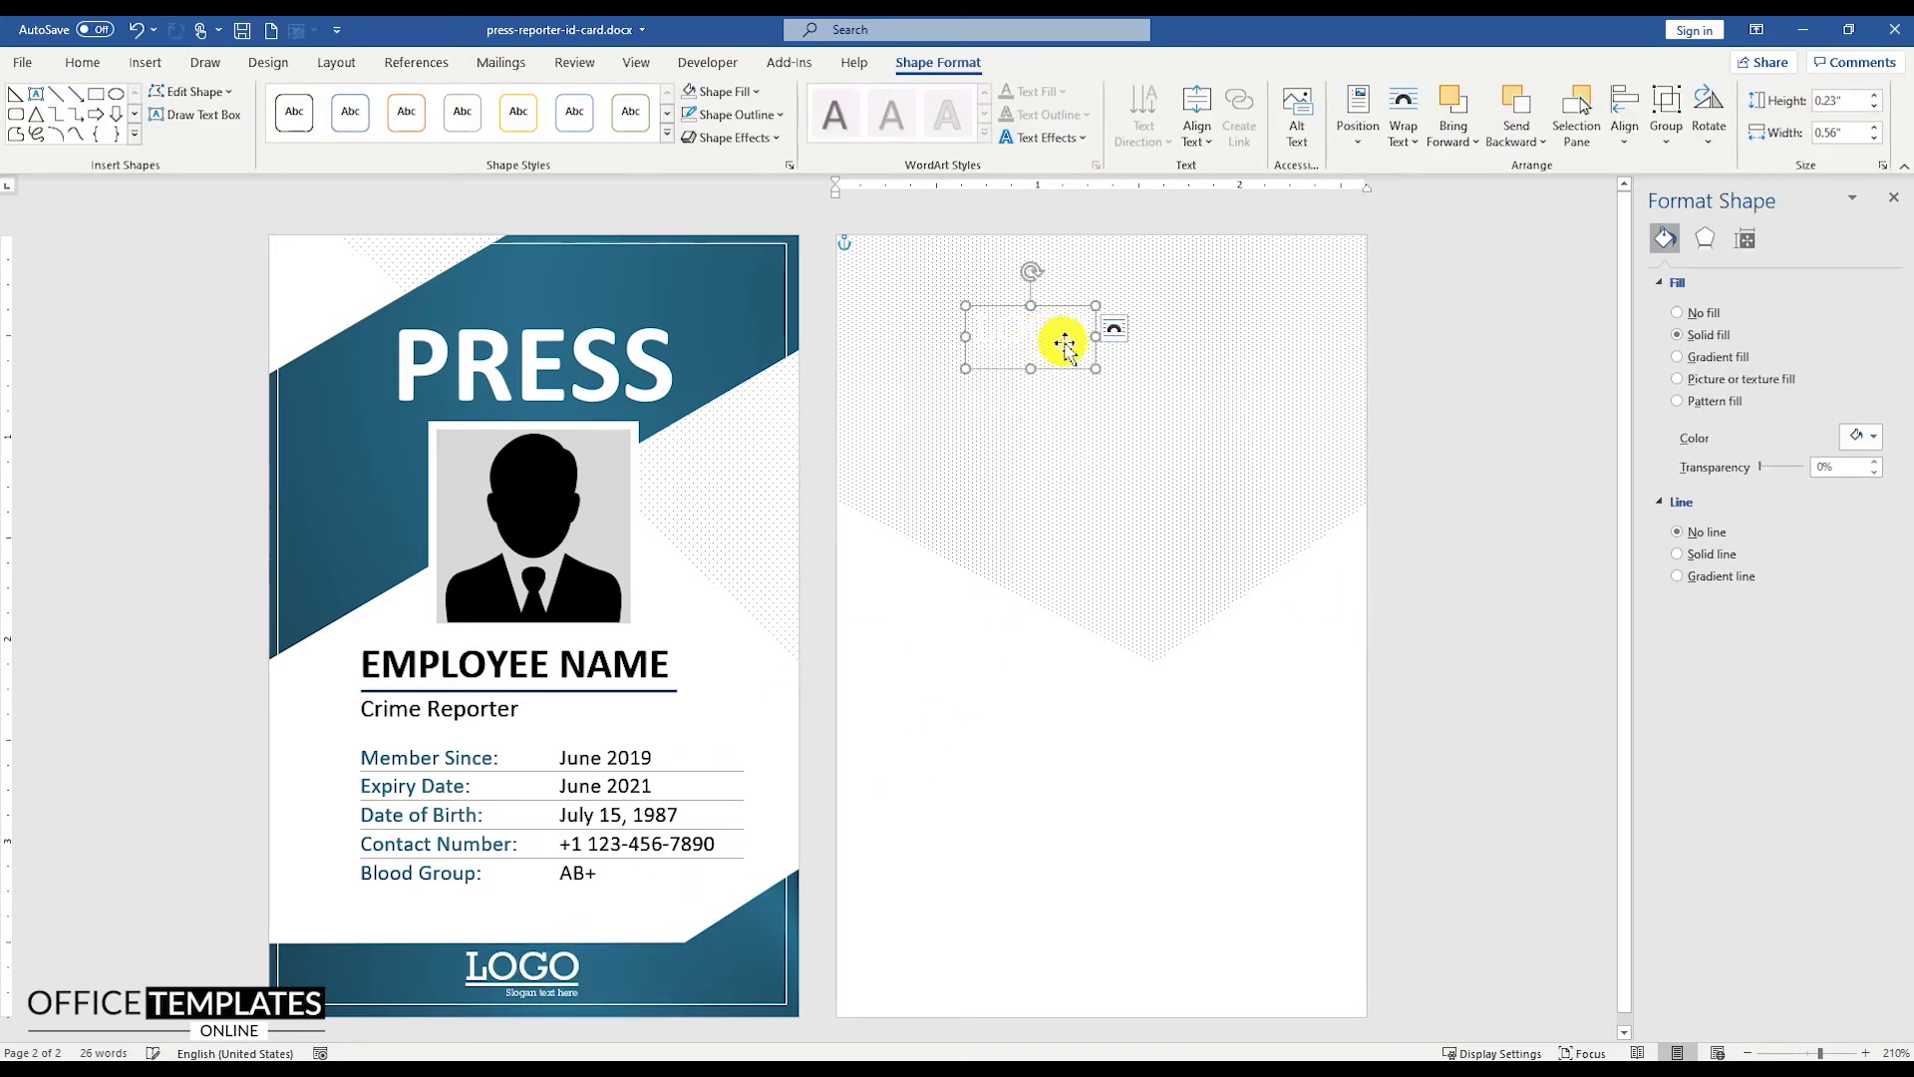
Add a dark gradient stop to the copied LOGO, enlarge it, and centre it horizontally.
{"action": "right_click", "coordinate": [1054, 344]}
{"action": "left_click", "coordinate": [1715, 359]}
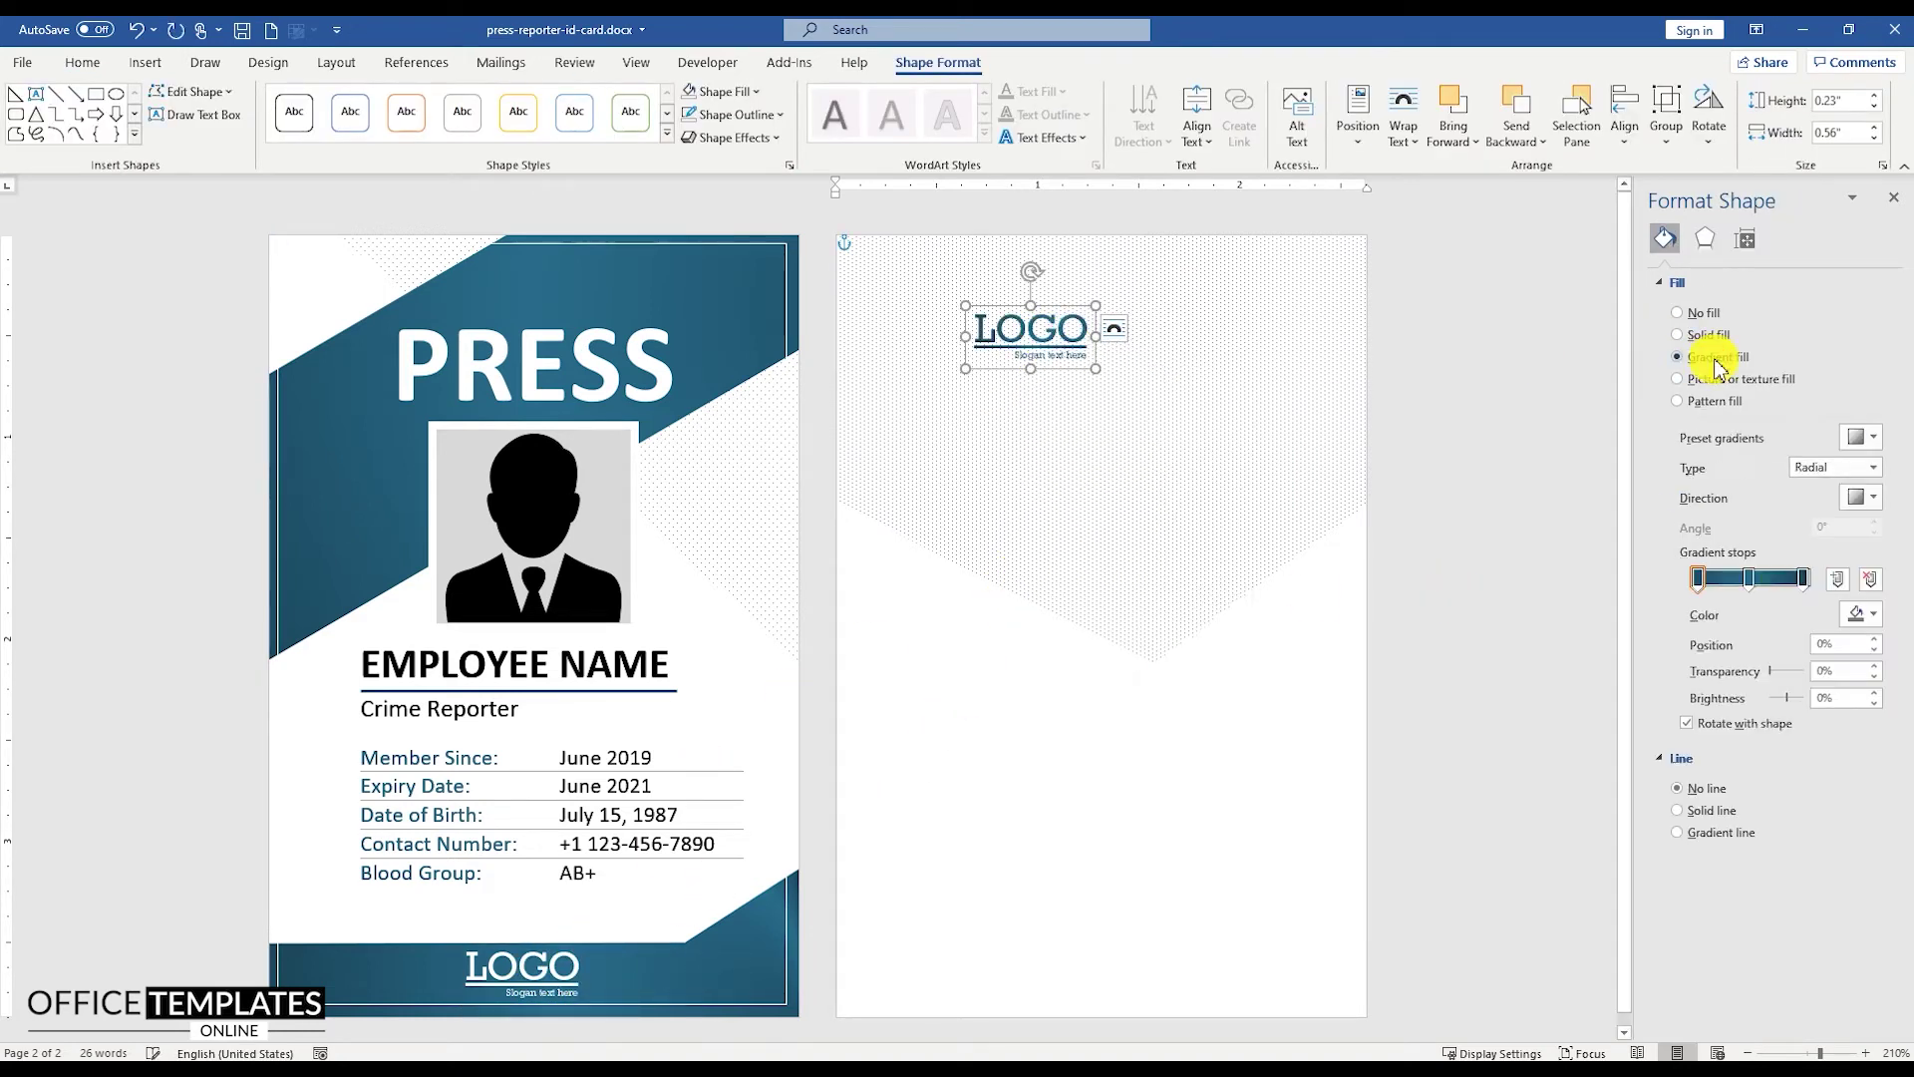
{"action": "left_click", "coordinate": [1753, 580]}
{"action": "mouse_move", "coordinate": [1097, 369]}
{"action": "left_mouse_down"}
{"action": "mouse_move", "coordinate": [1131, 389]}
{"action": "mouse_move", "coordinate": [1107, 321]}
{"action": "left_mouse_up"}
{"action": "left_click", "coordinate": [1618, 137]}
{"action": "left_click", "coordinate": [1660, 195]}
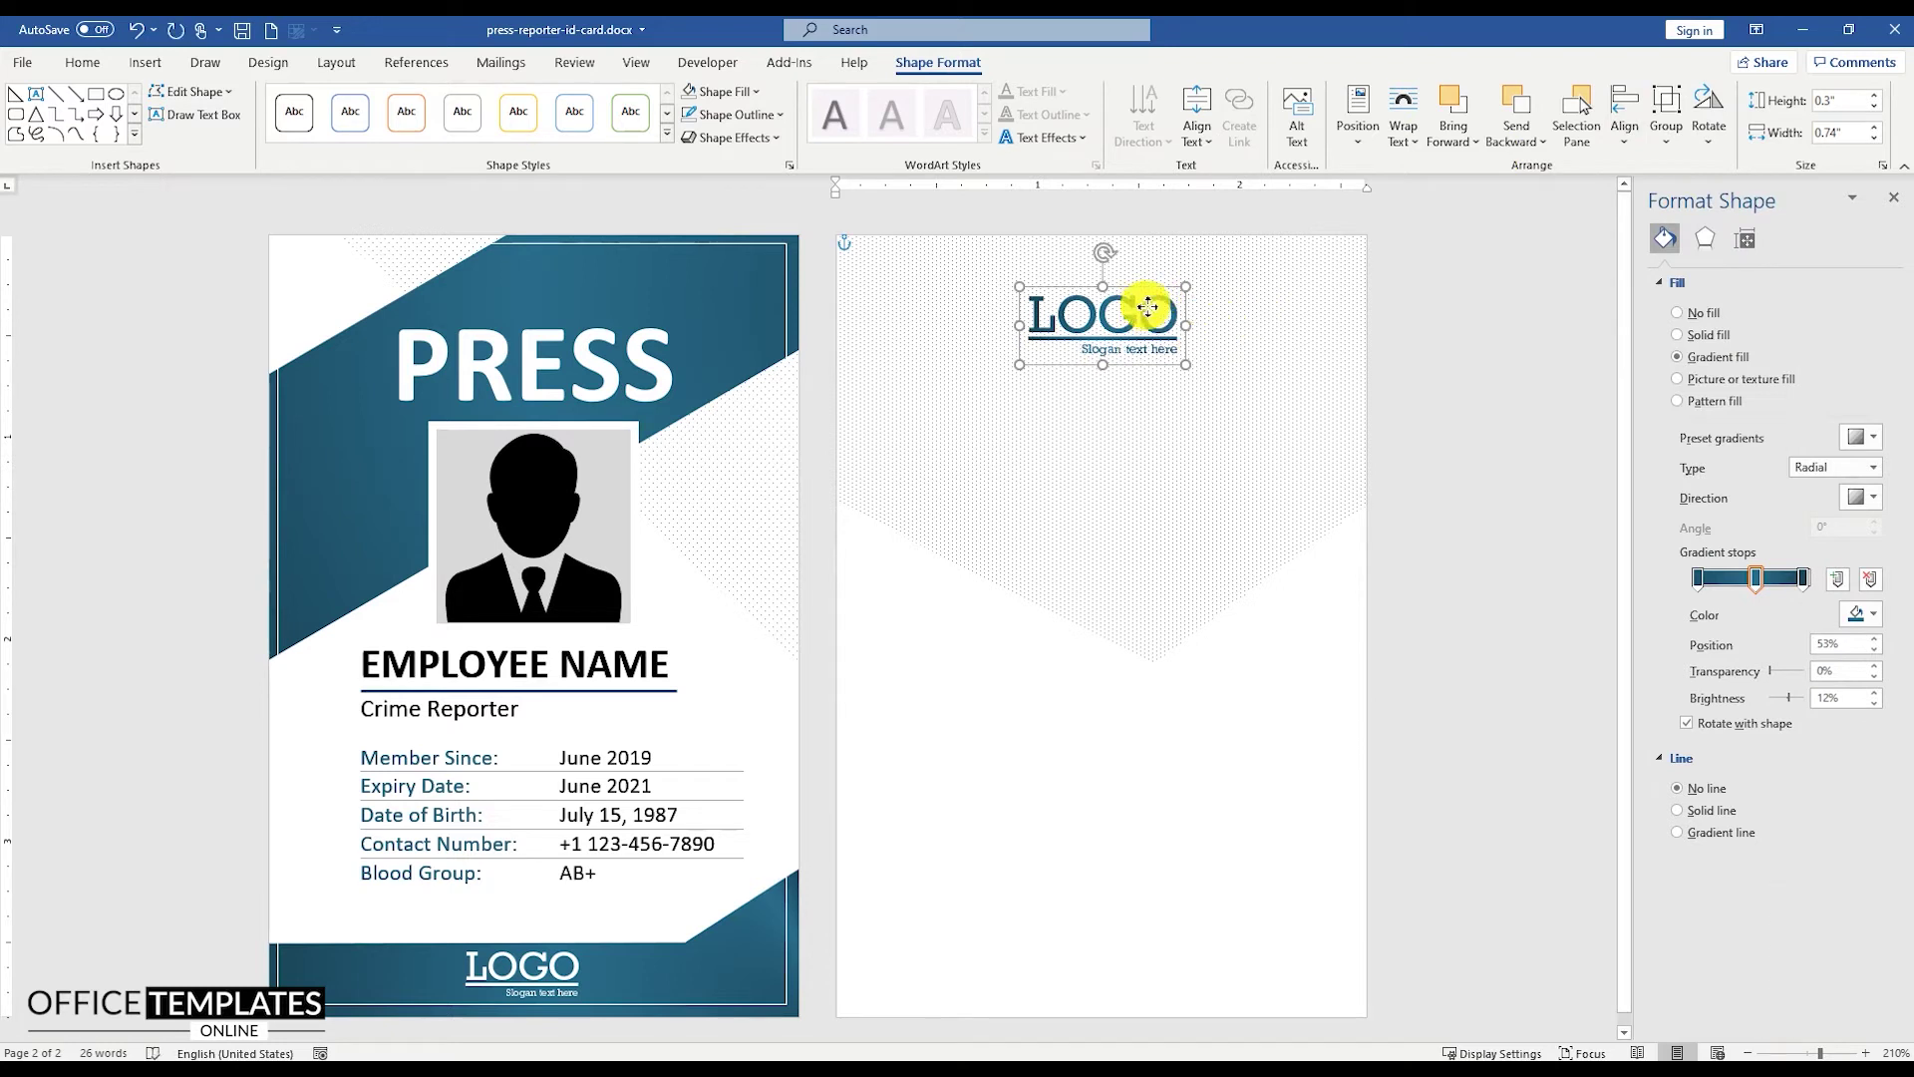
Draw a text box below the back LOGO.
{"action": "left_click", "coordinate": [144, 68]}
{"action": "left_click", "coordinate": [271, 118]}
{"action": "left_click", "coordinate": [287, 196]}
{"action": "left_click_drag", "start_coordinate": [919, 390], "coordinate": [1289, 493]}
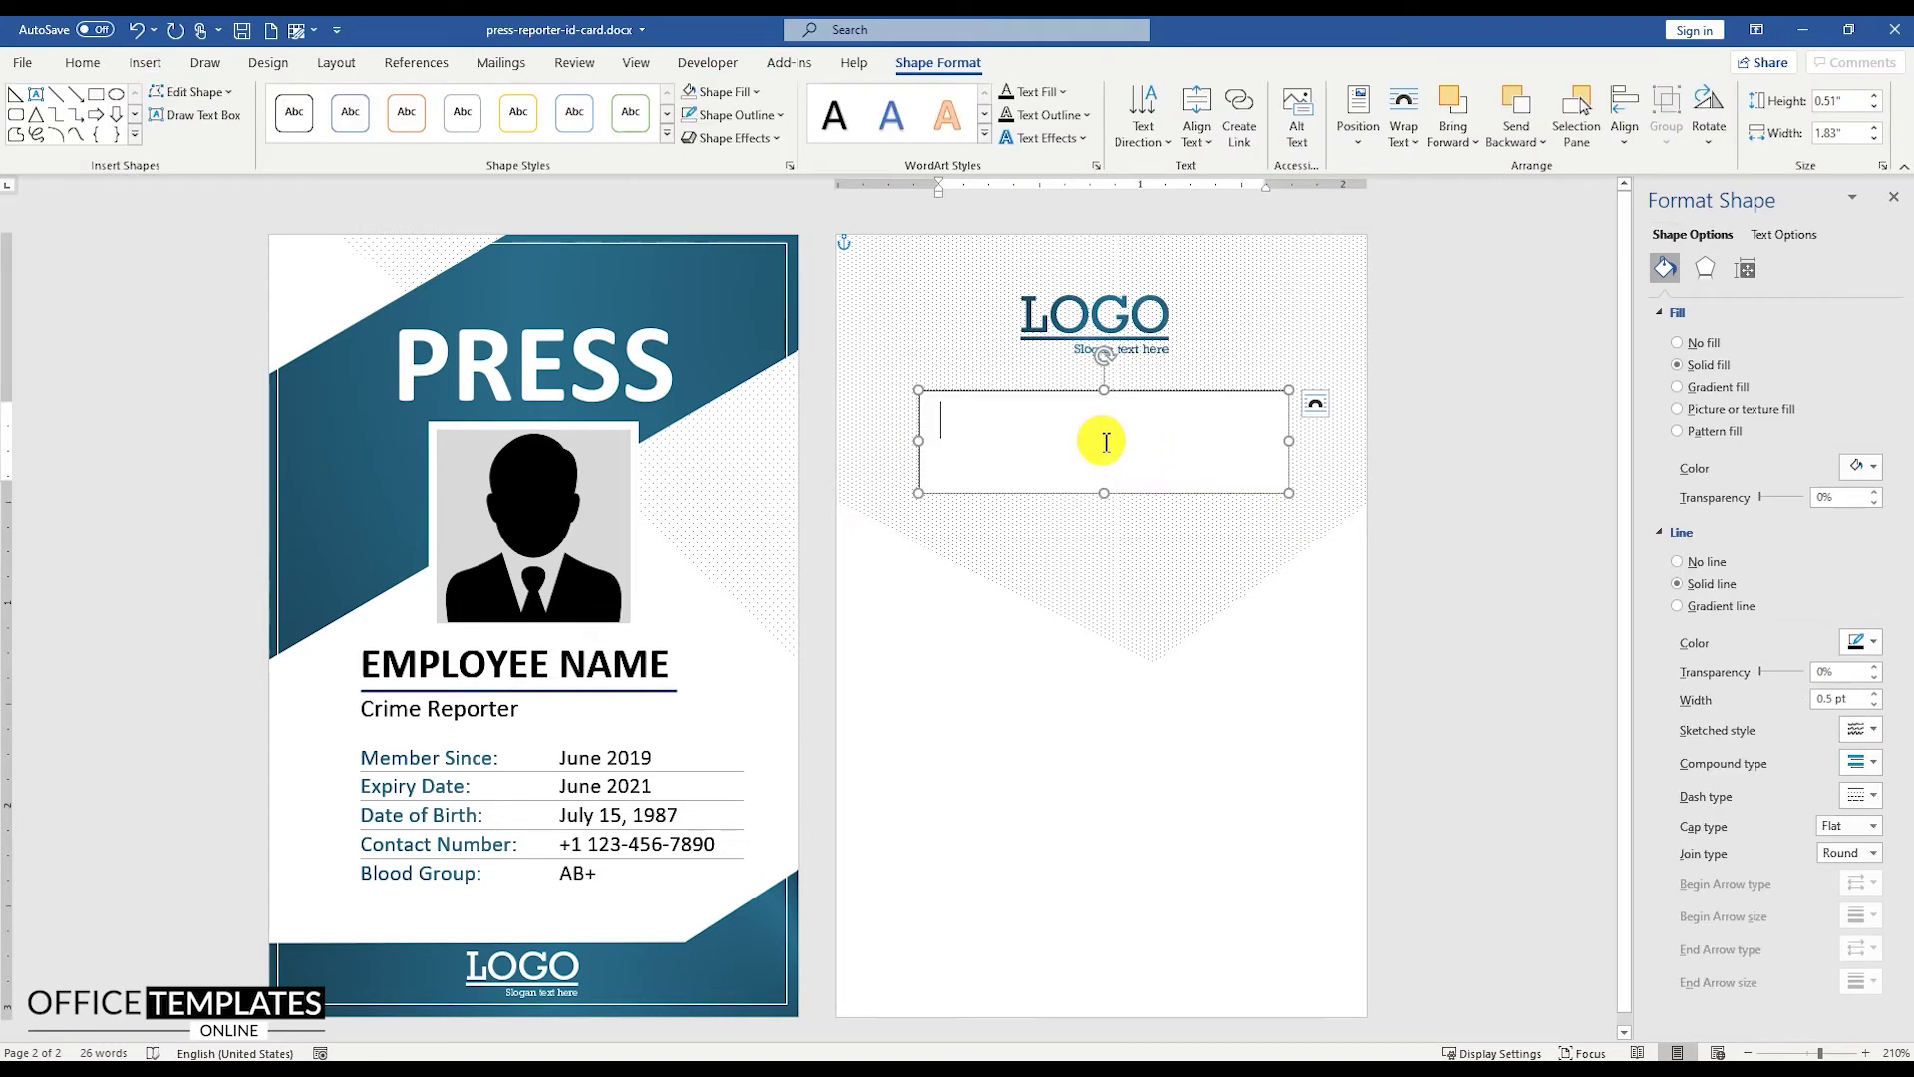
Type the UNITED STATES / PRESS AGENCY title with no paragraph spacing, 0.7 line spacing, 14 pt.
{"action": "type", "text": "UNITED STATES"}
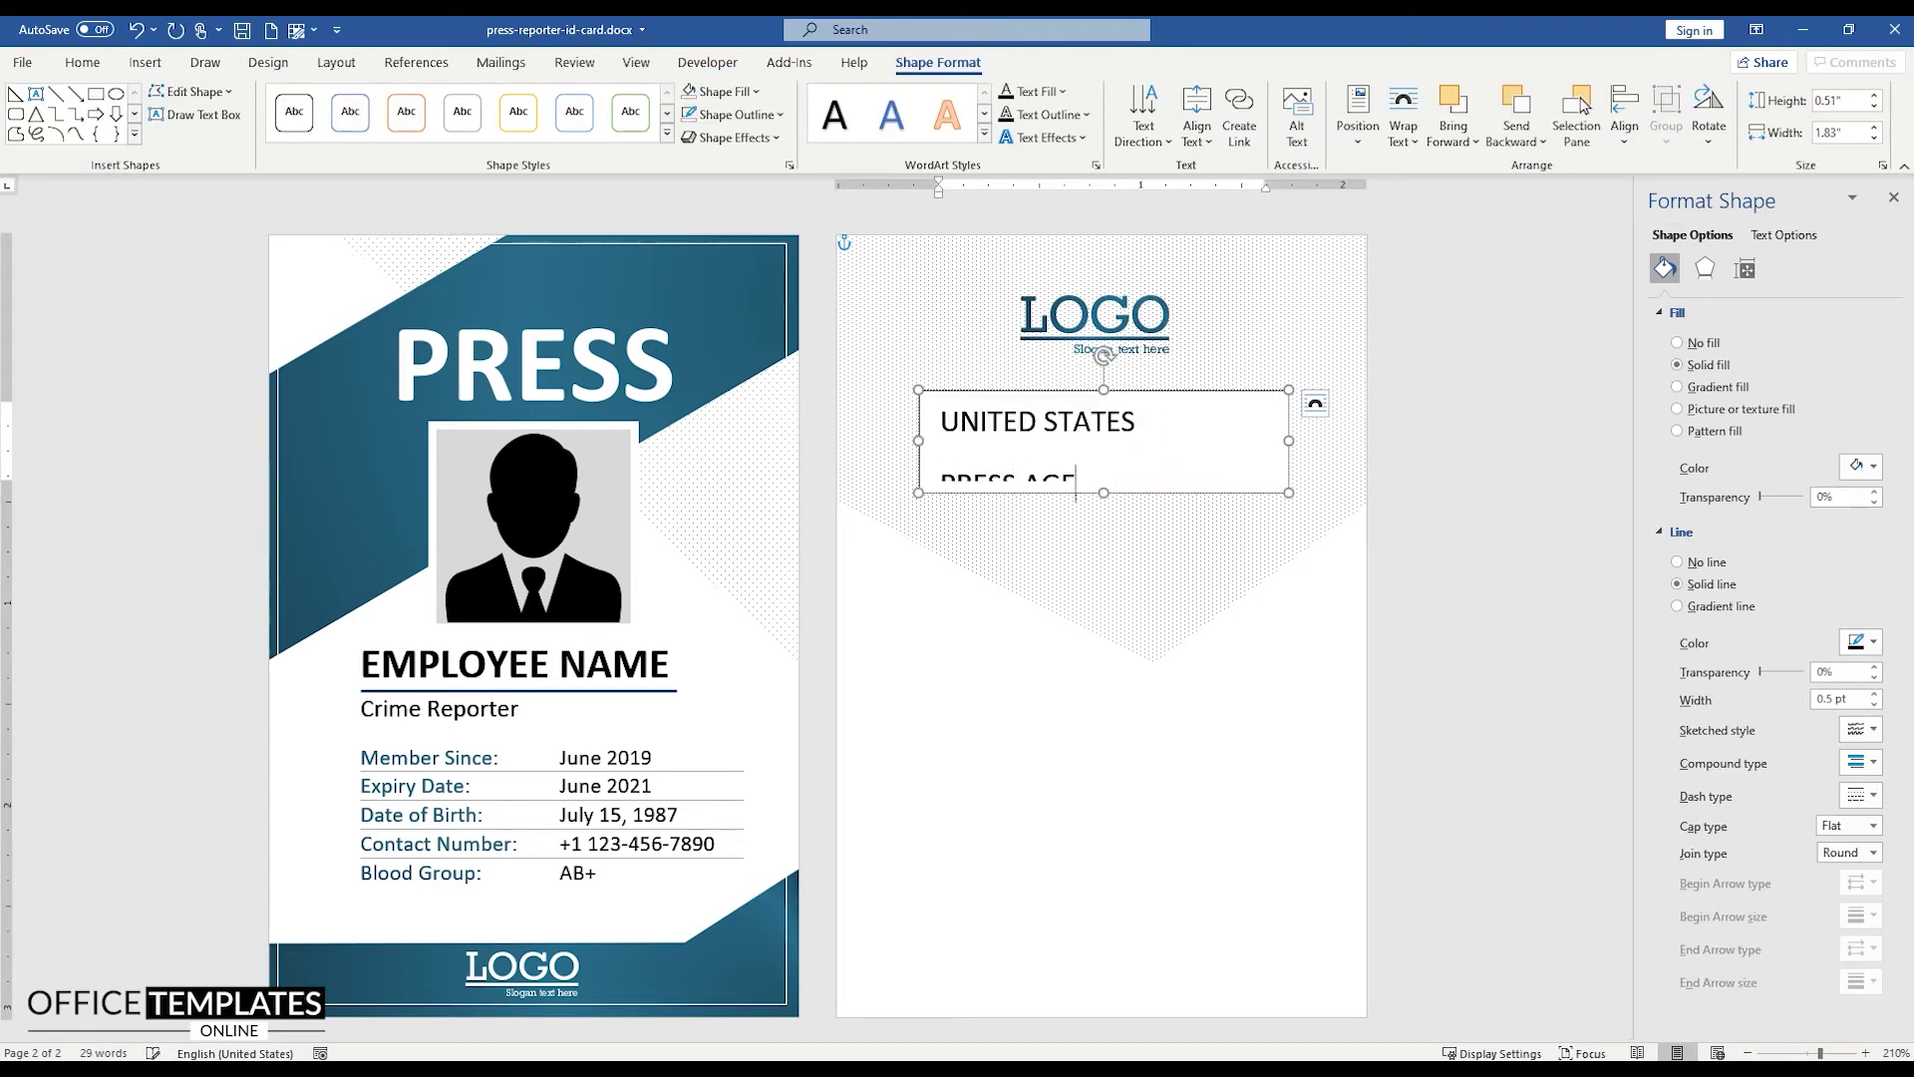
{"action": "type", "text": "NCY"}
{"action": "key", "text": "ctrl+a"}
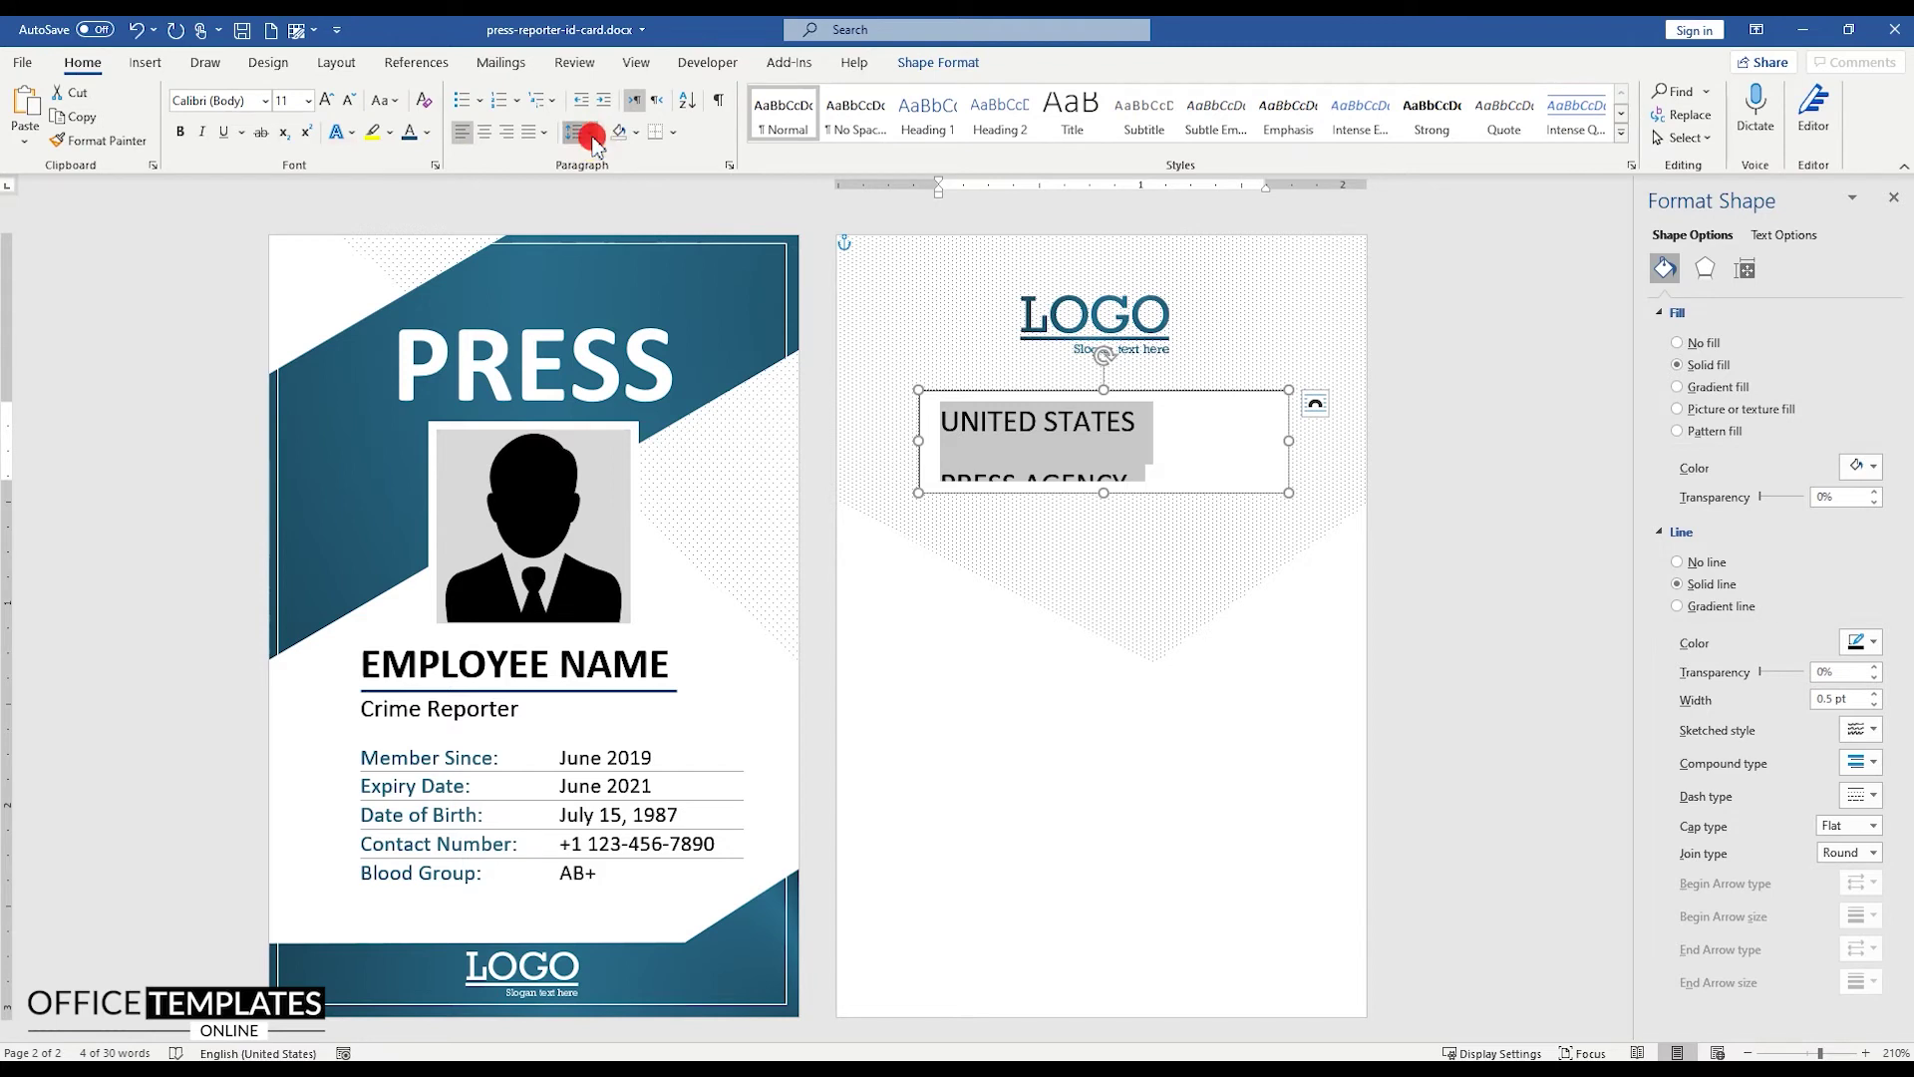
{"action": "left_click", "coordinate": [593, 140]}
{"action": "left_click", "coordinate": [632, 378]}
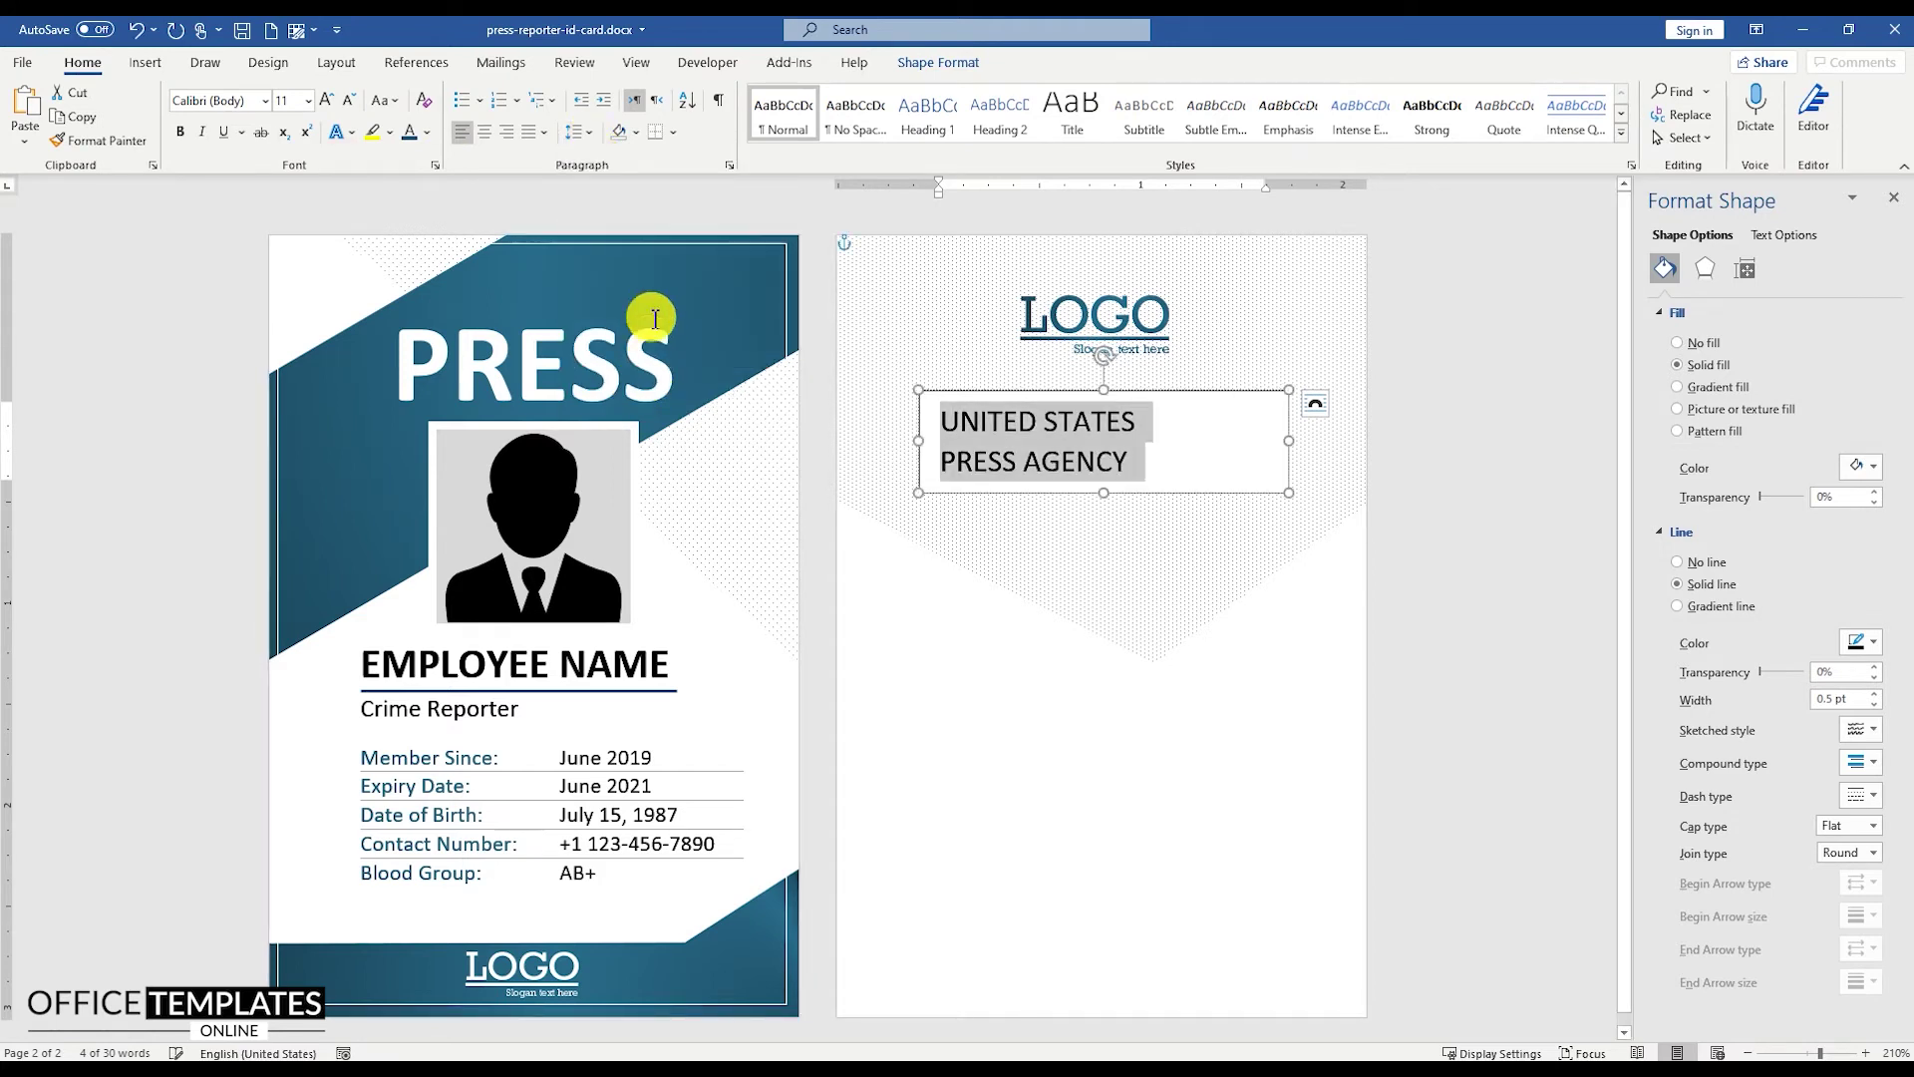
{"action": "left_click", "coordinate": [584, 135]}
{"action": "left_click", "coordinate": [632, 335]}
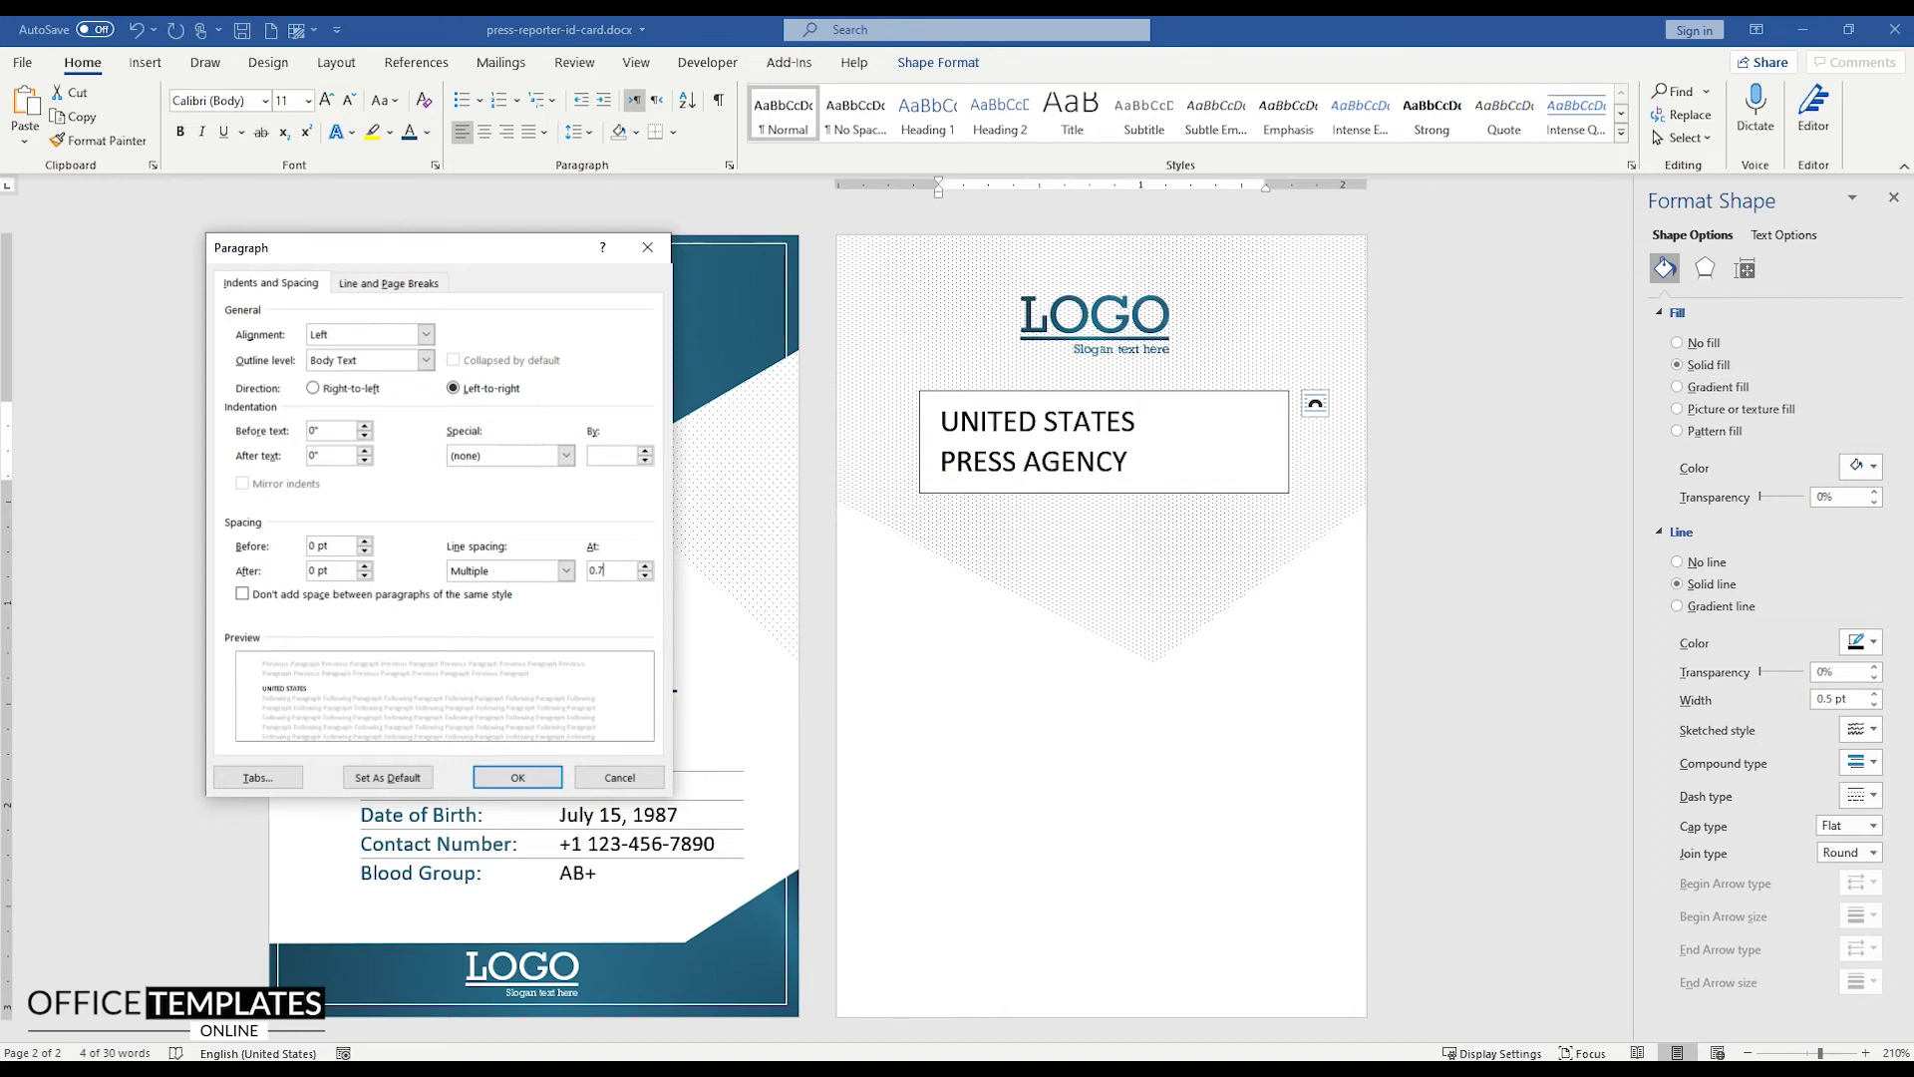
{"action": "key", "text": "Return"}
{"action": "left_click", "coordinate": [327, 100]}
{"action": "left_click", "coordinate": [326, 99]}
Give the title box no fill and no outline, narrow it, and centre the lines.
{"action": "left_click", "coordinate": [1064, 419]}
{"action": "right_click", "coordinate": [1178, 398]}
{"action": "left_click", "coordinate": [1246, 339]}
{"action": "left_click", "coordinate": [1296, 628]}
{"action": "left_click", "coordinate": [1302, 351]}
{"action": "left_click", "coordinate": [1286, 641]}
{"action": "left_click_drag", "start_coordinate": [1293, 436], "coordinate": [942, 414]}
{"action": "left_click", "coordinate": [485, 132]}
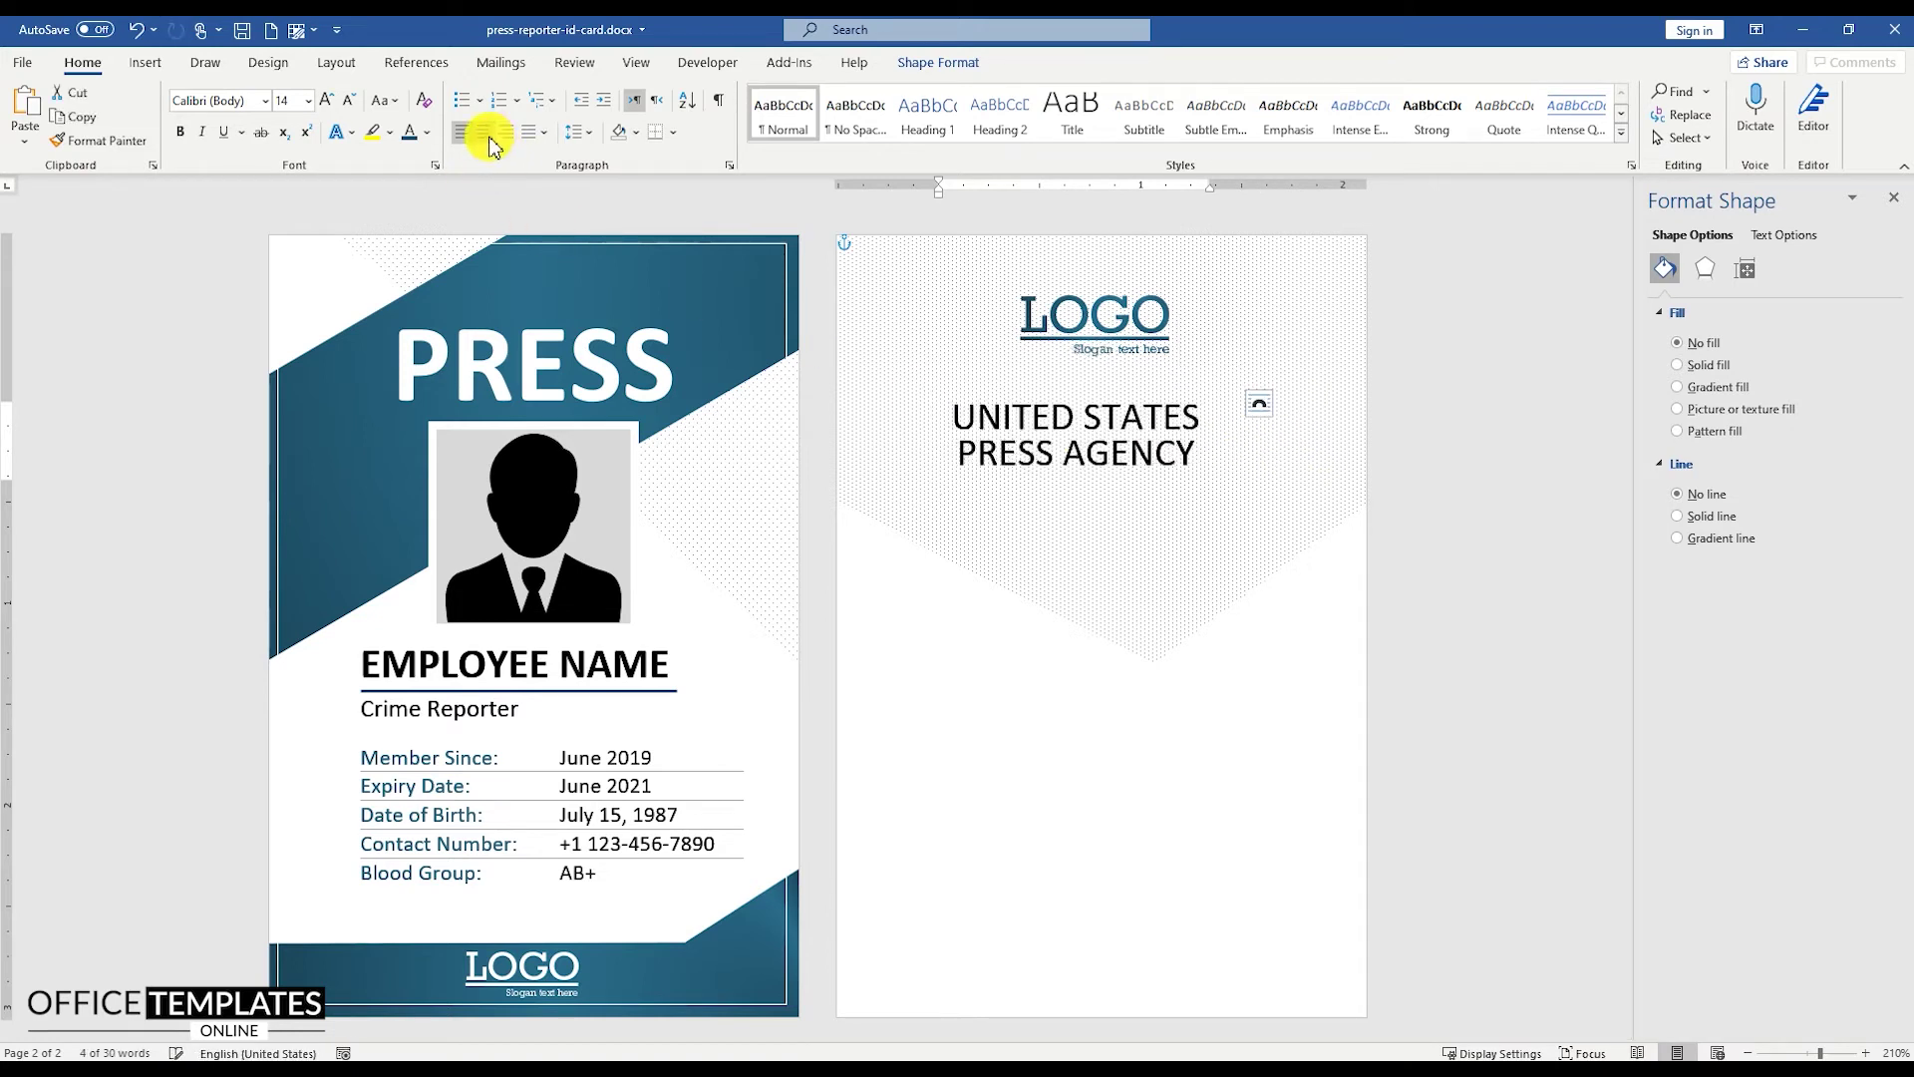
Colour UNITED STATES blue and PRESS AGENCY aqua.
{"action": "triple_click", "coordinate": [1037, 416]}
{"action": "left_click", "coordinate": [409, 133]}
{"action": "triple_click", "coordinate": [1092, 451]}
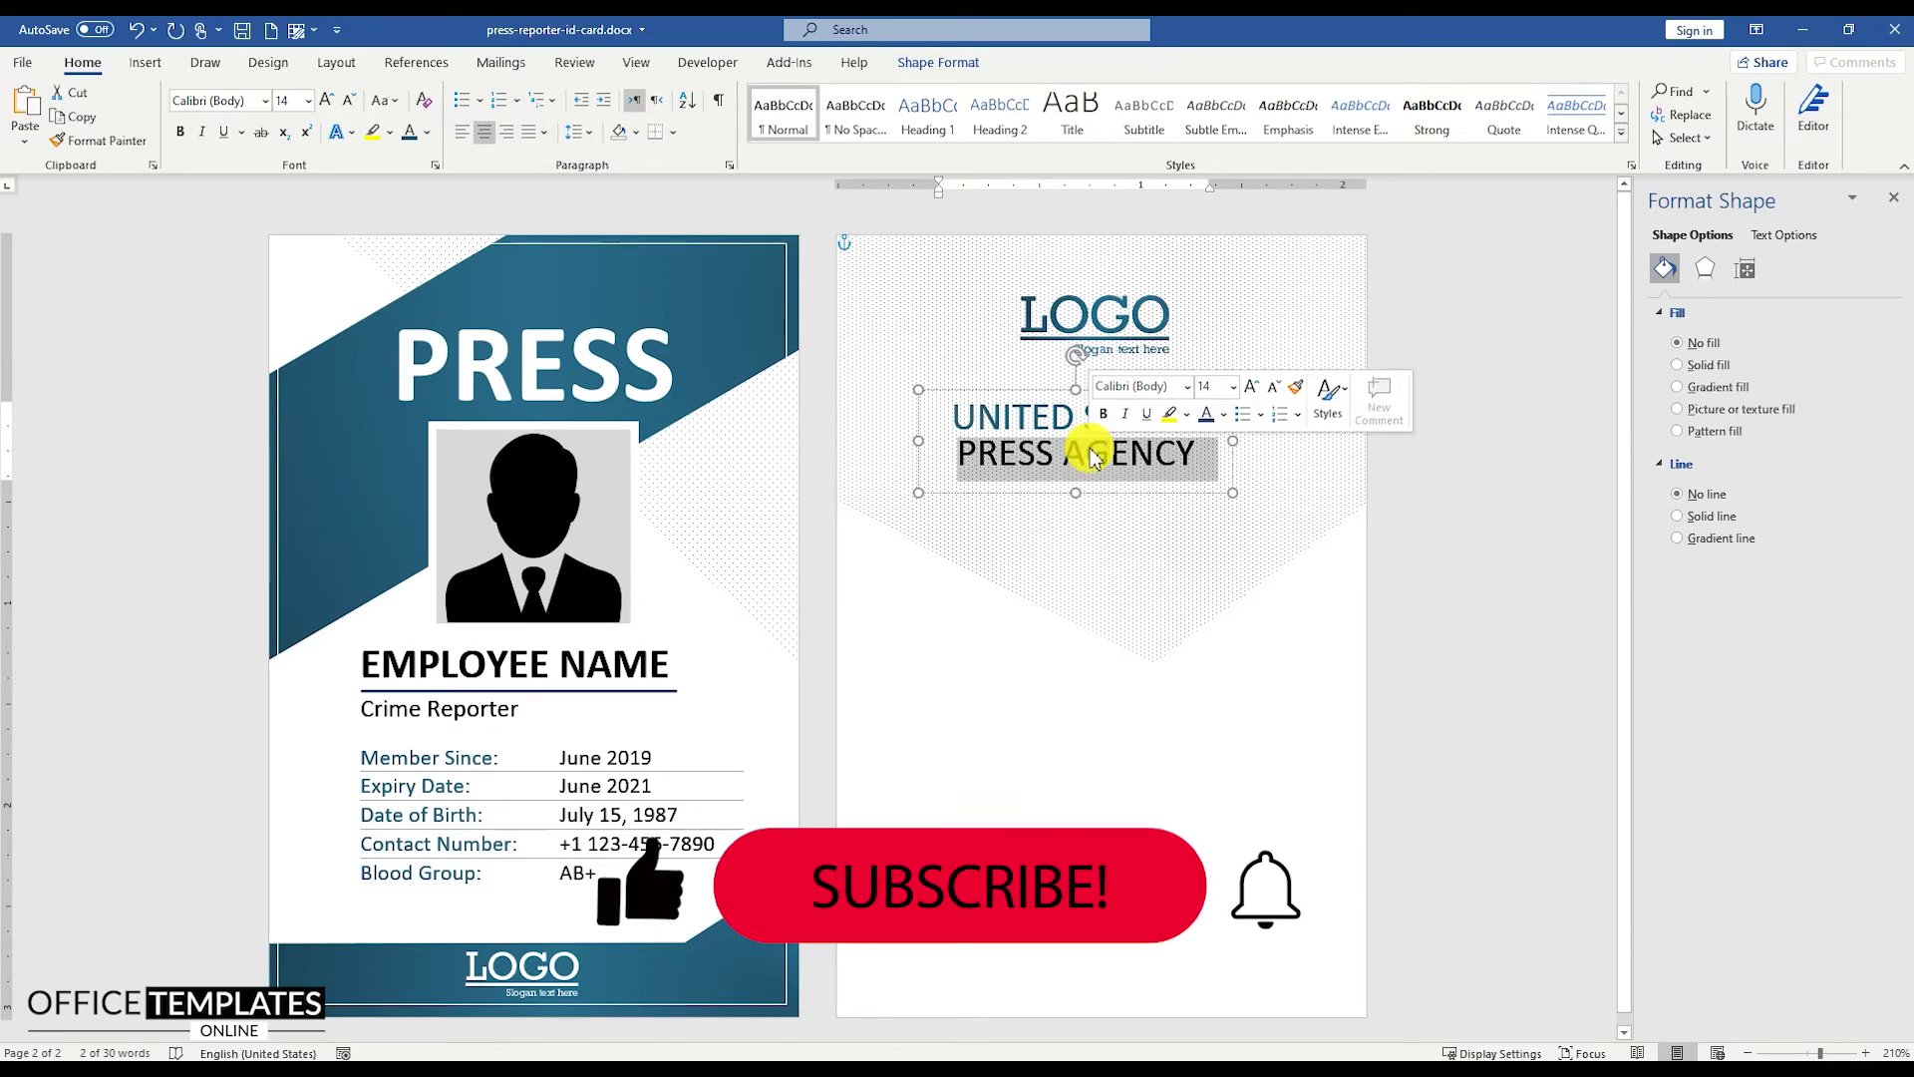
{"action": "left_click", "coordinate": [430, 135]}
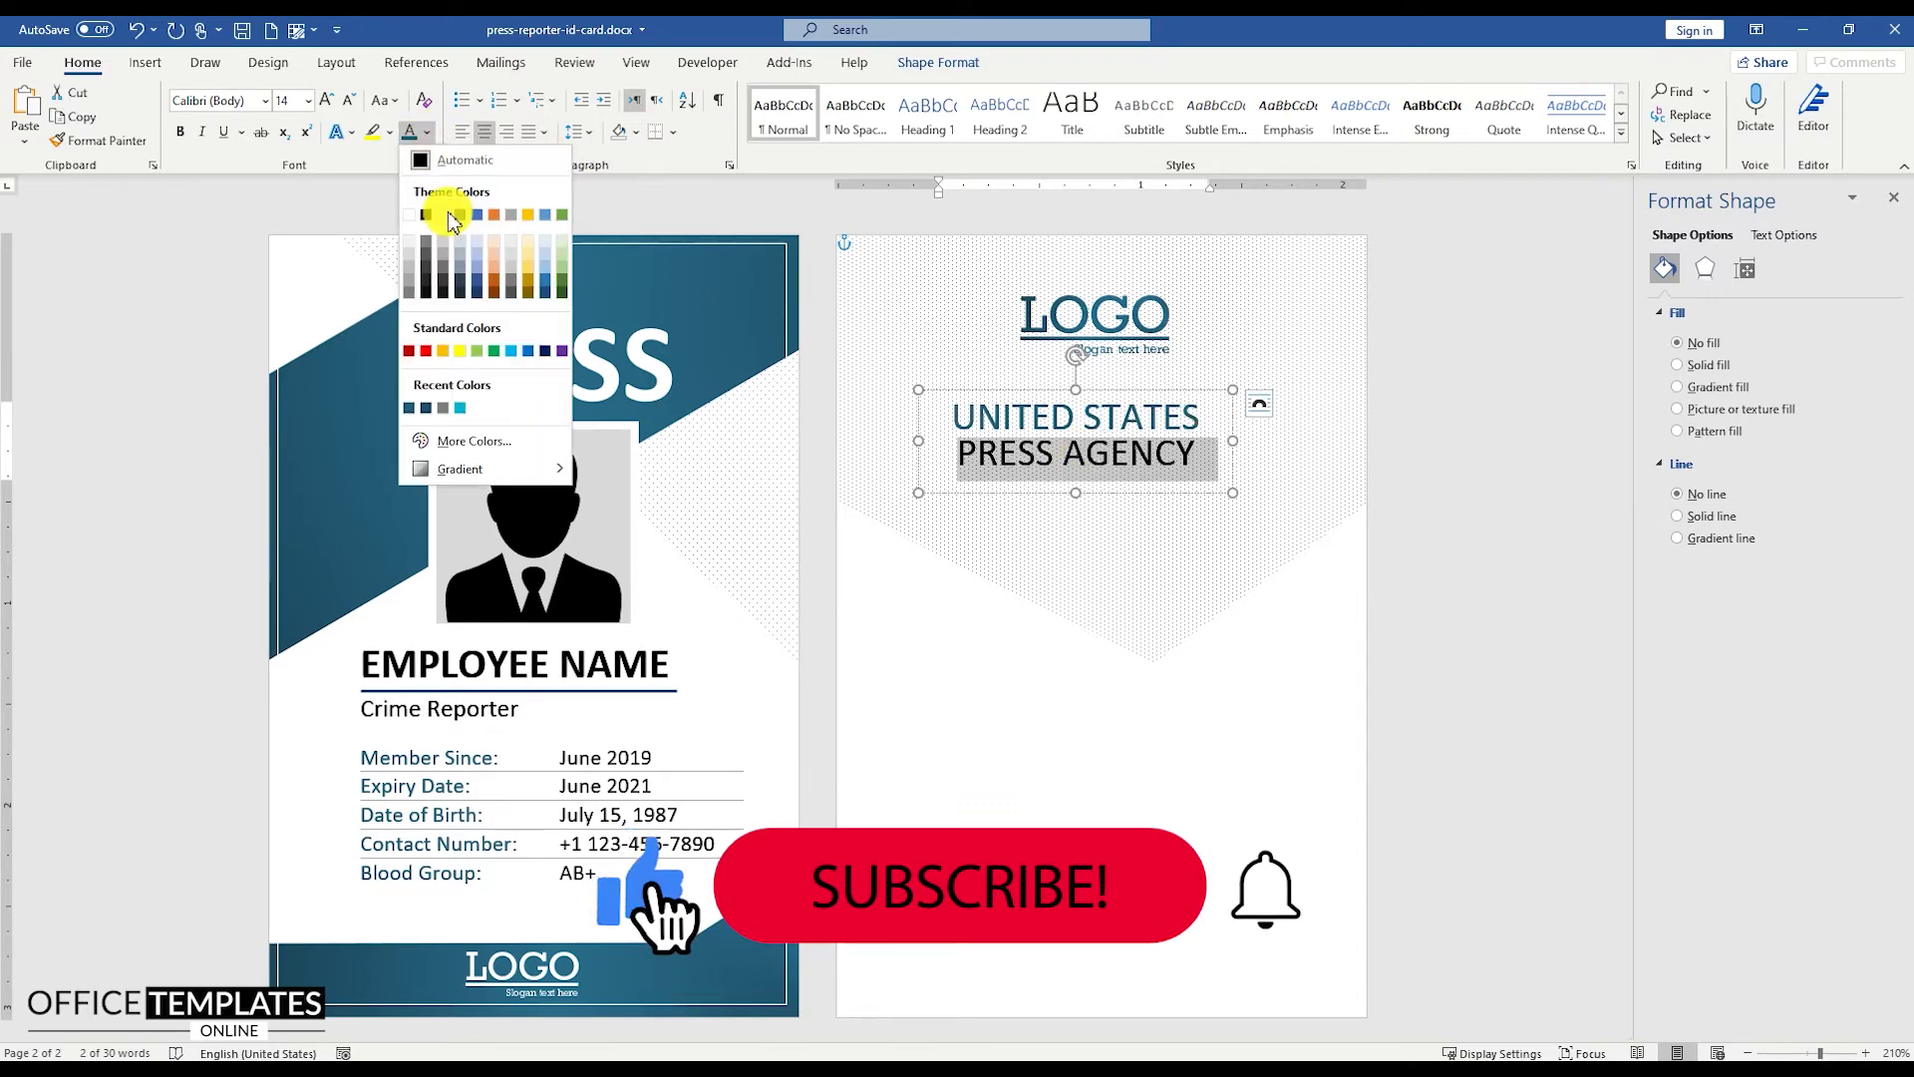
{"action": "left_click", "coordinate": [465, 412]}
{"action": "left_click", "coordinate": [1147, 392]}
Nudge the title box and centre-align it with the LOGO.
{"action": "left_click_drag", "start_coordinate": [1146, 391], "coordinate": [1179, 385]}
{"action": "left_click", "coordinate": [1097, 319], "text": "shift"}
{"action": "left_click", "coordinate": [938, 61]}
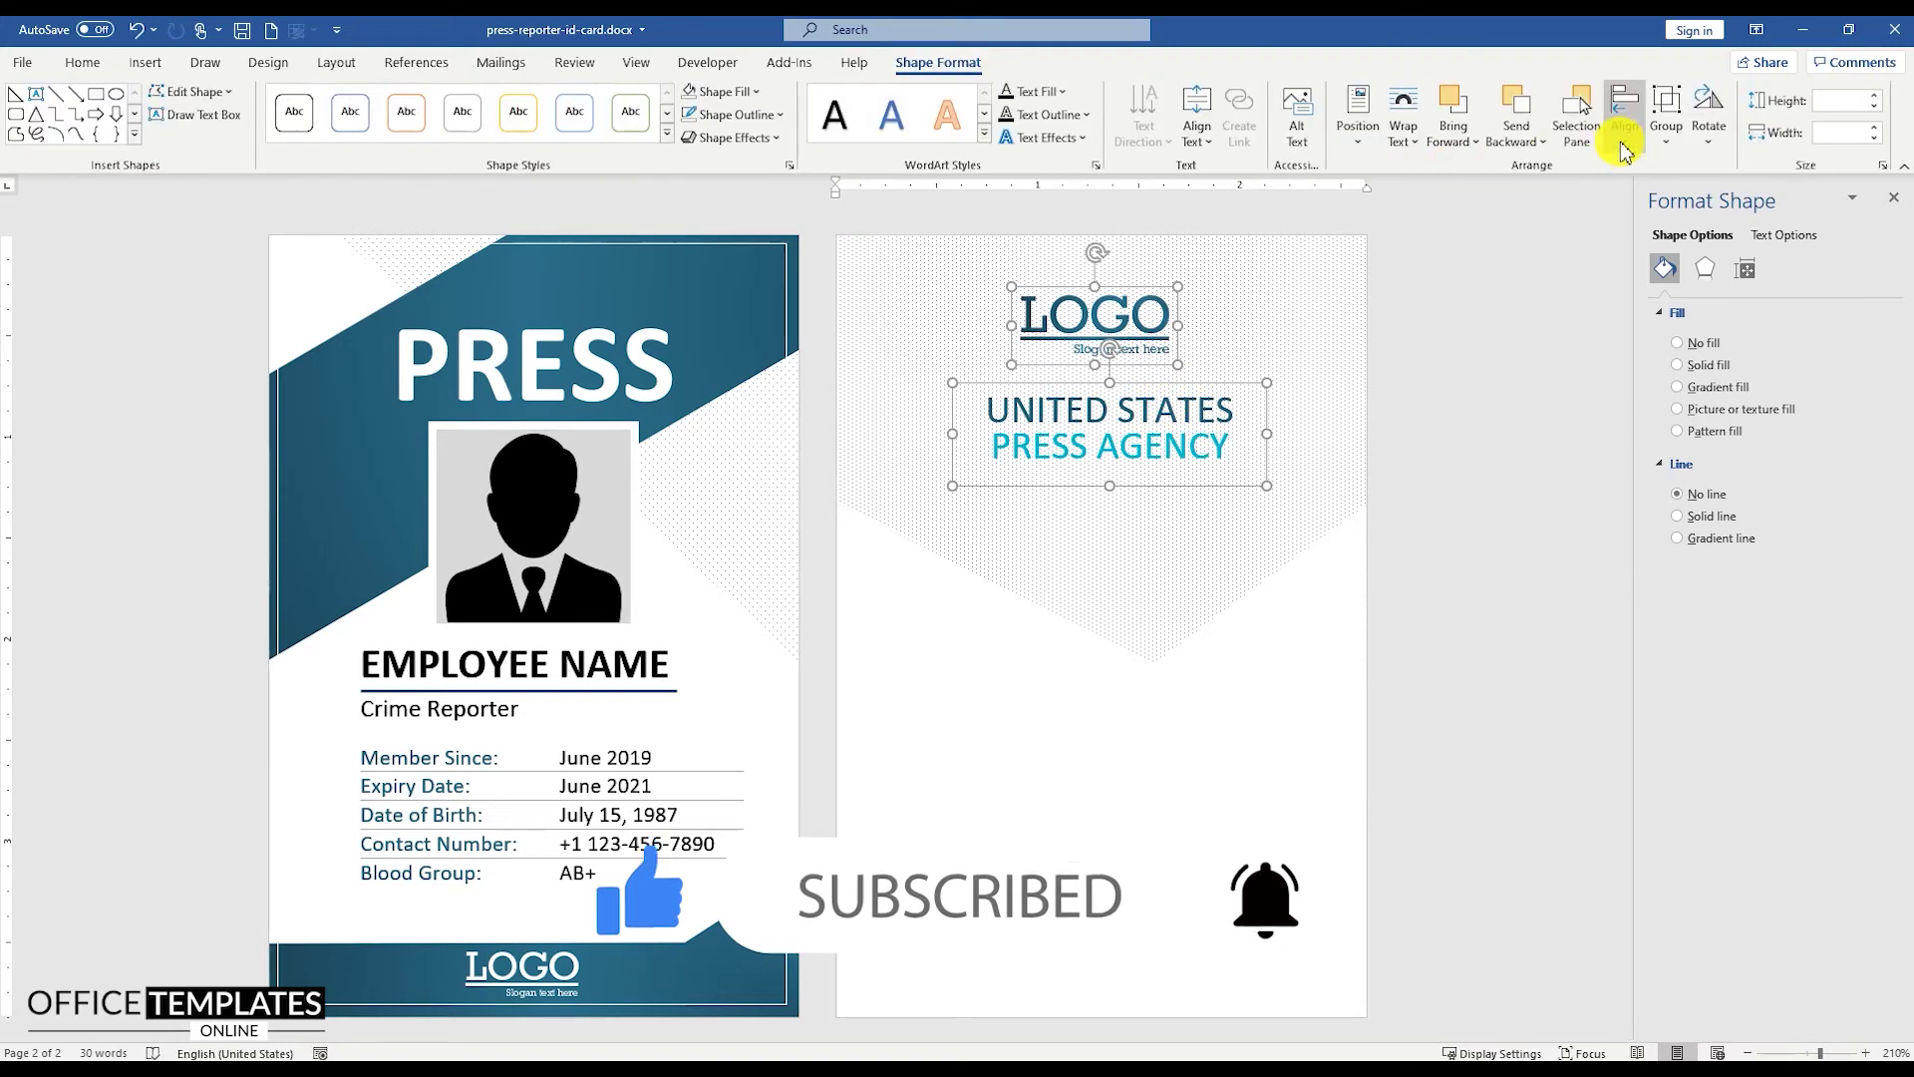
{"action": "left_click", "coordinate": [1622, 103]}
{"action": "left_click", "coordinate": [1655, 204]}
{"action": "left_click", "coordinate": [1427, 432]}
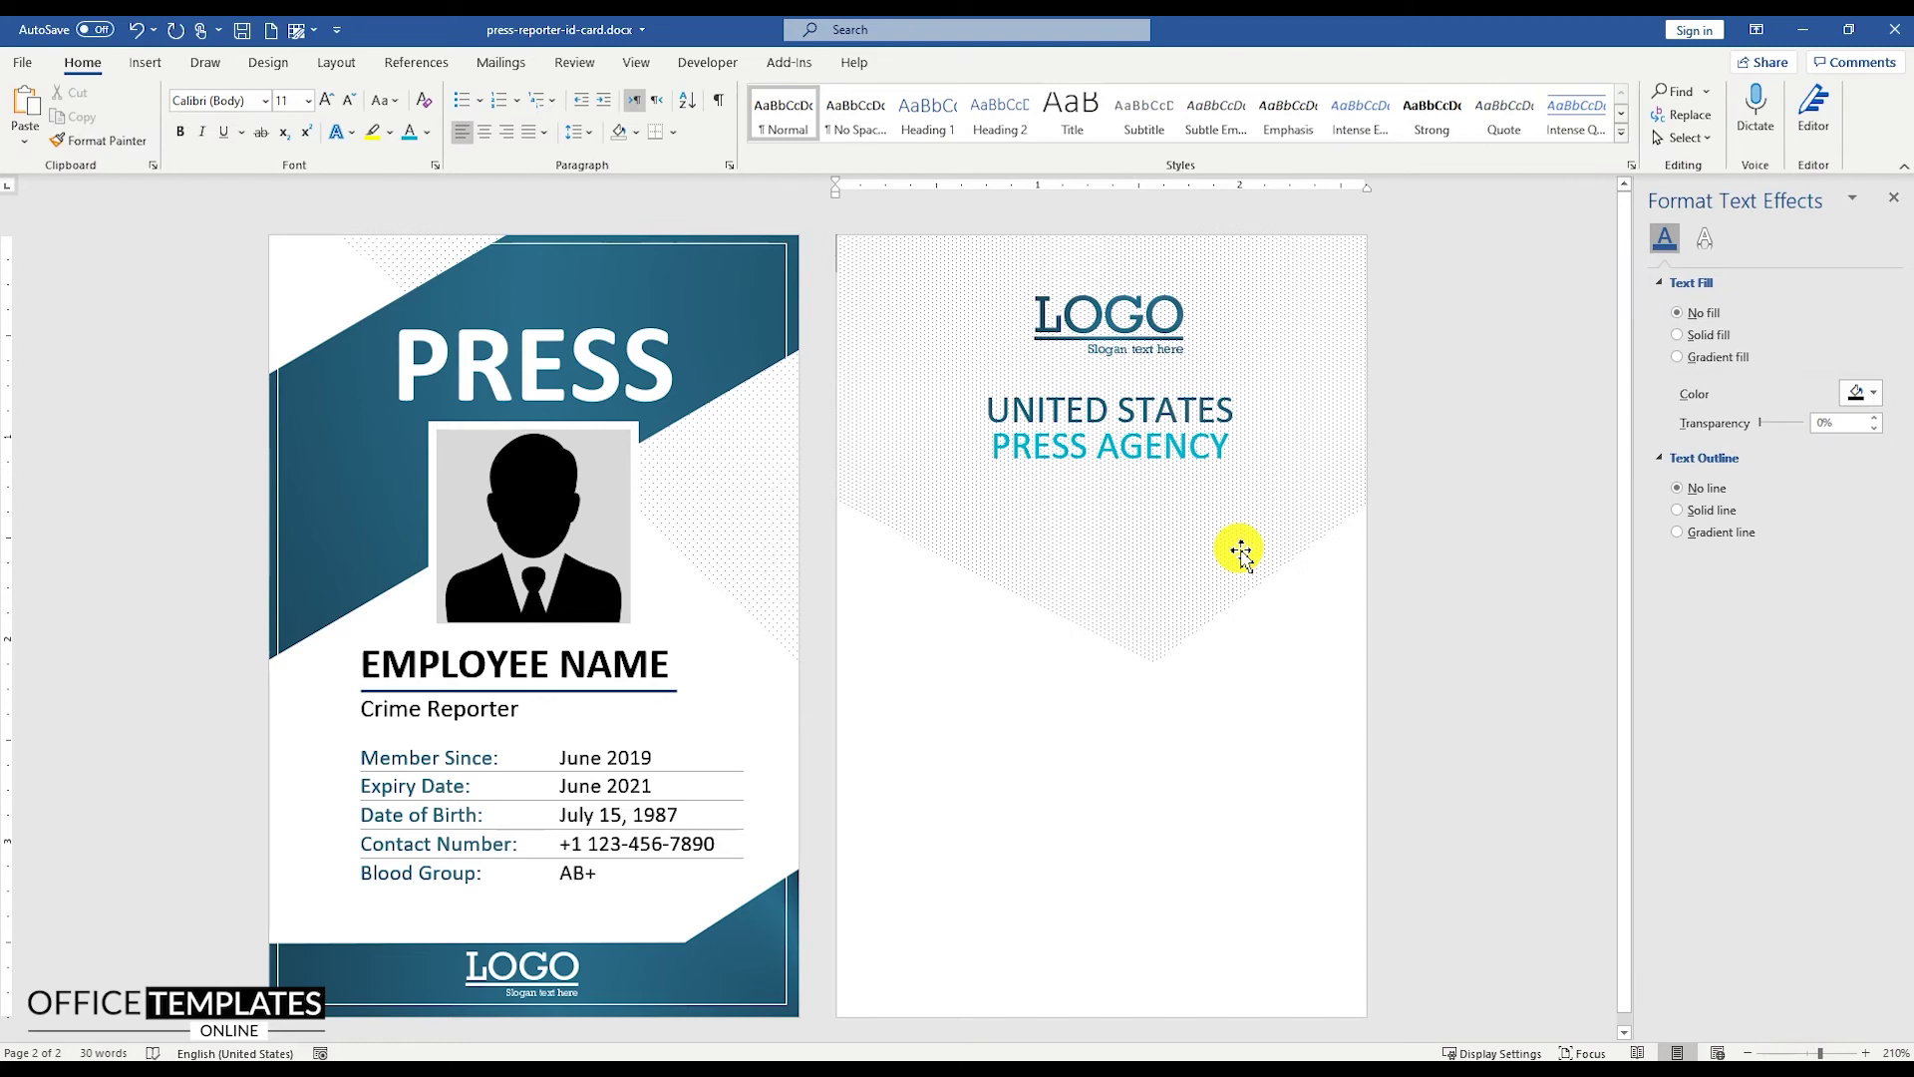
Duplicate the title box below, make it taller and wider, and left-align its text.
{"action": "left_click", "coordinate": [1146, 419]}
{"action": "left_click_drag", "start_coordinate": [1157, 394], "coordinate": [1087, 500]}
{"action": "left_click_drag", "start_coordinate": [1110, 604], "coordinate": [1110, 738]}
{"action": "left_click_drag", "start_coordinate": [952, 619], "coordinate": [892, 620]}
{"action": "left_click_drag", "start_coordinate": [1267, 619], "coordinate": [1315, 620]}
{"action": "key", "text": "ctrl+a"}
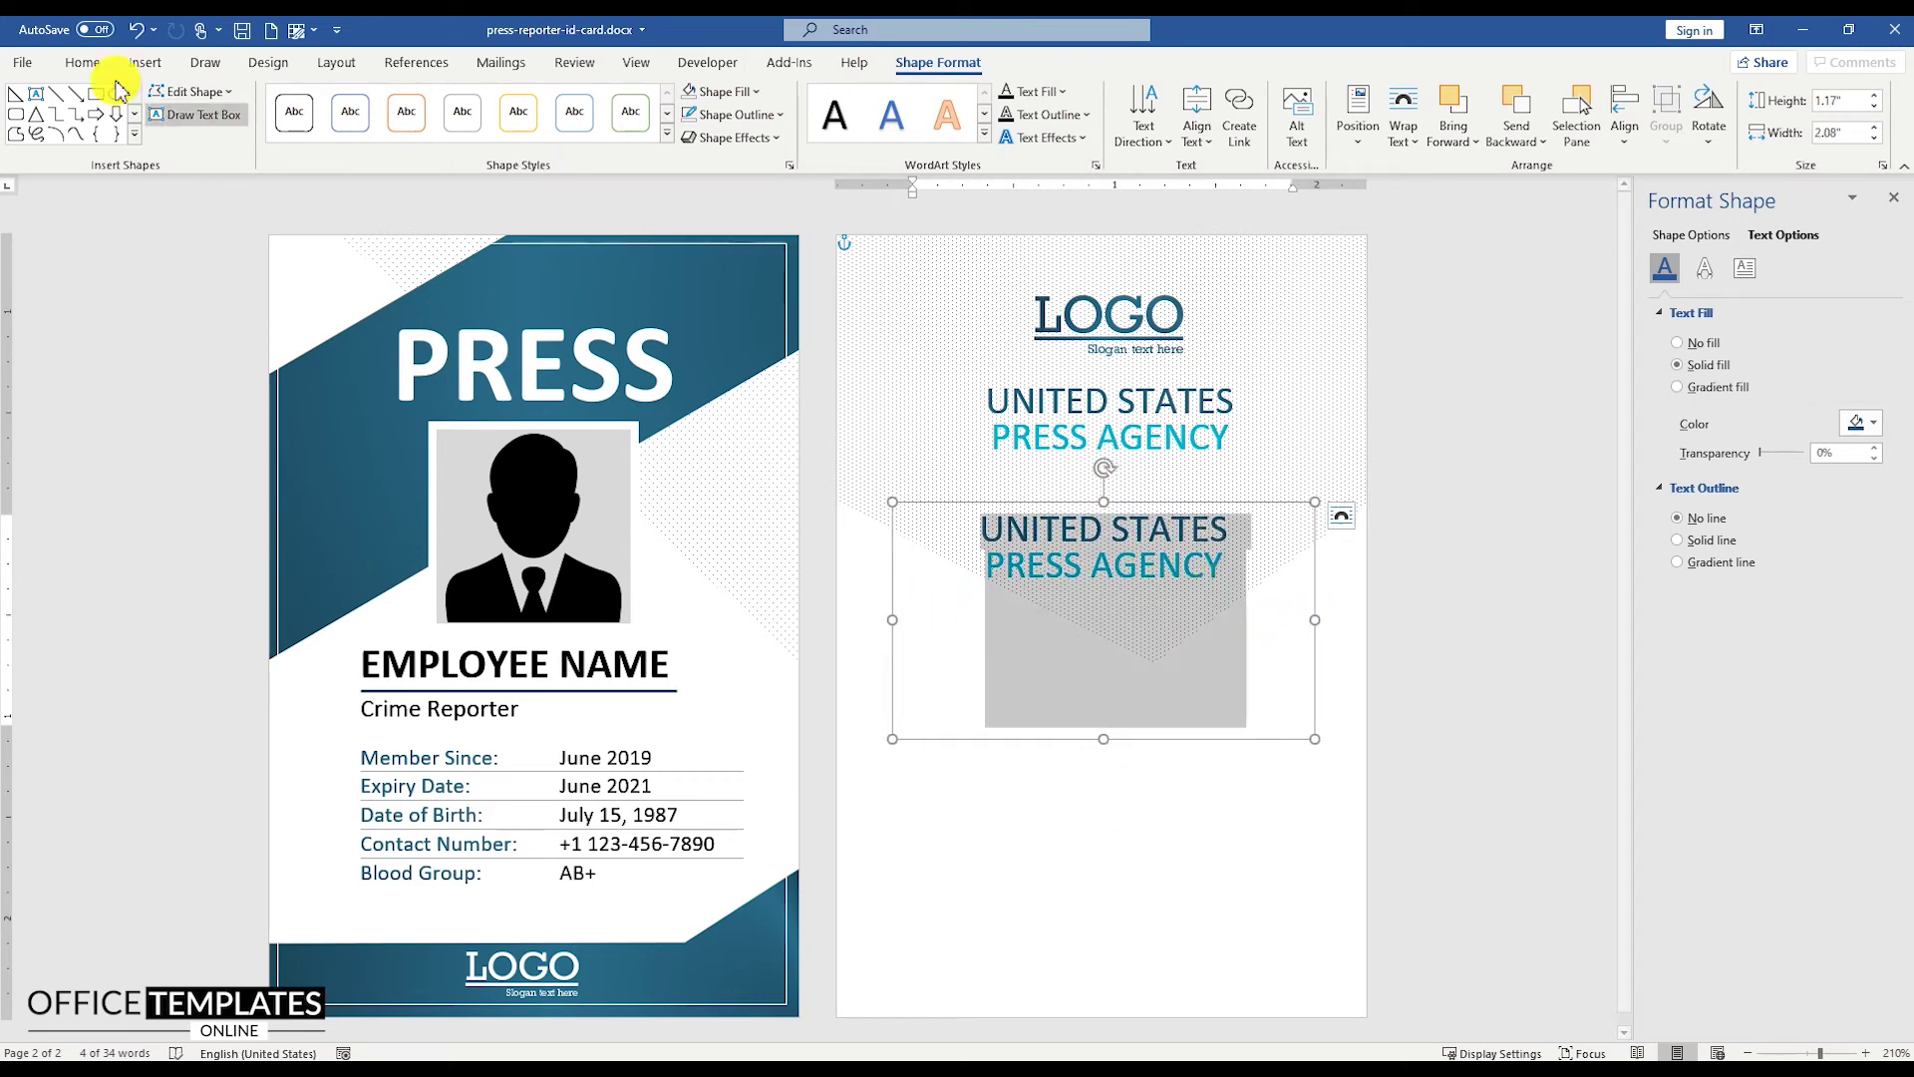
{"action": "left_click", "coordinate": [81, 66]}
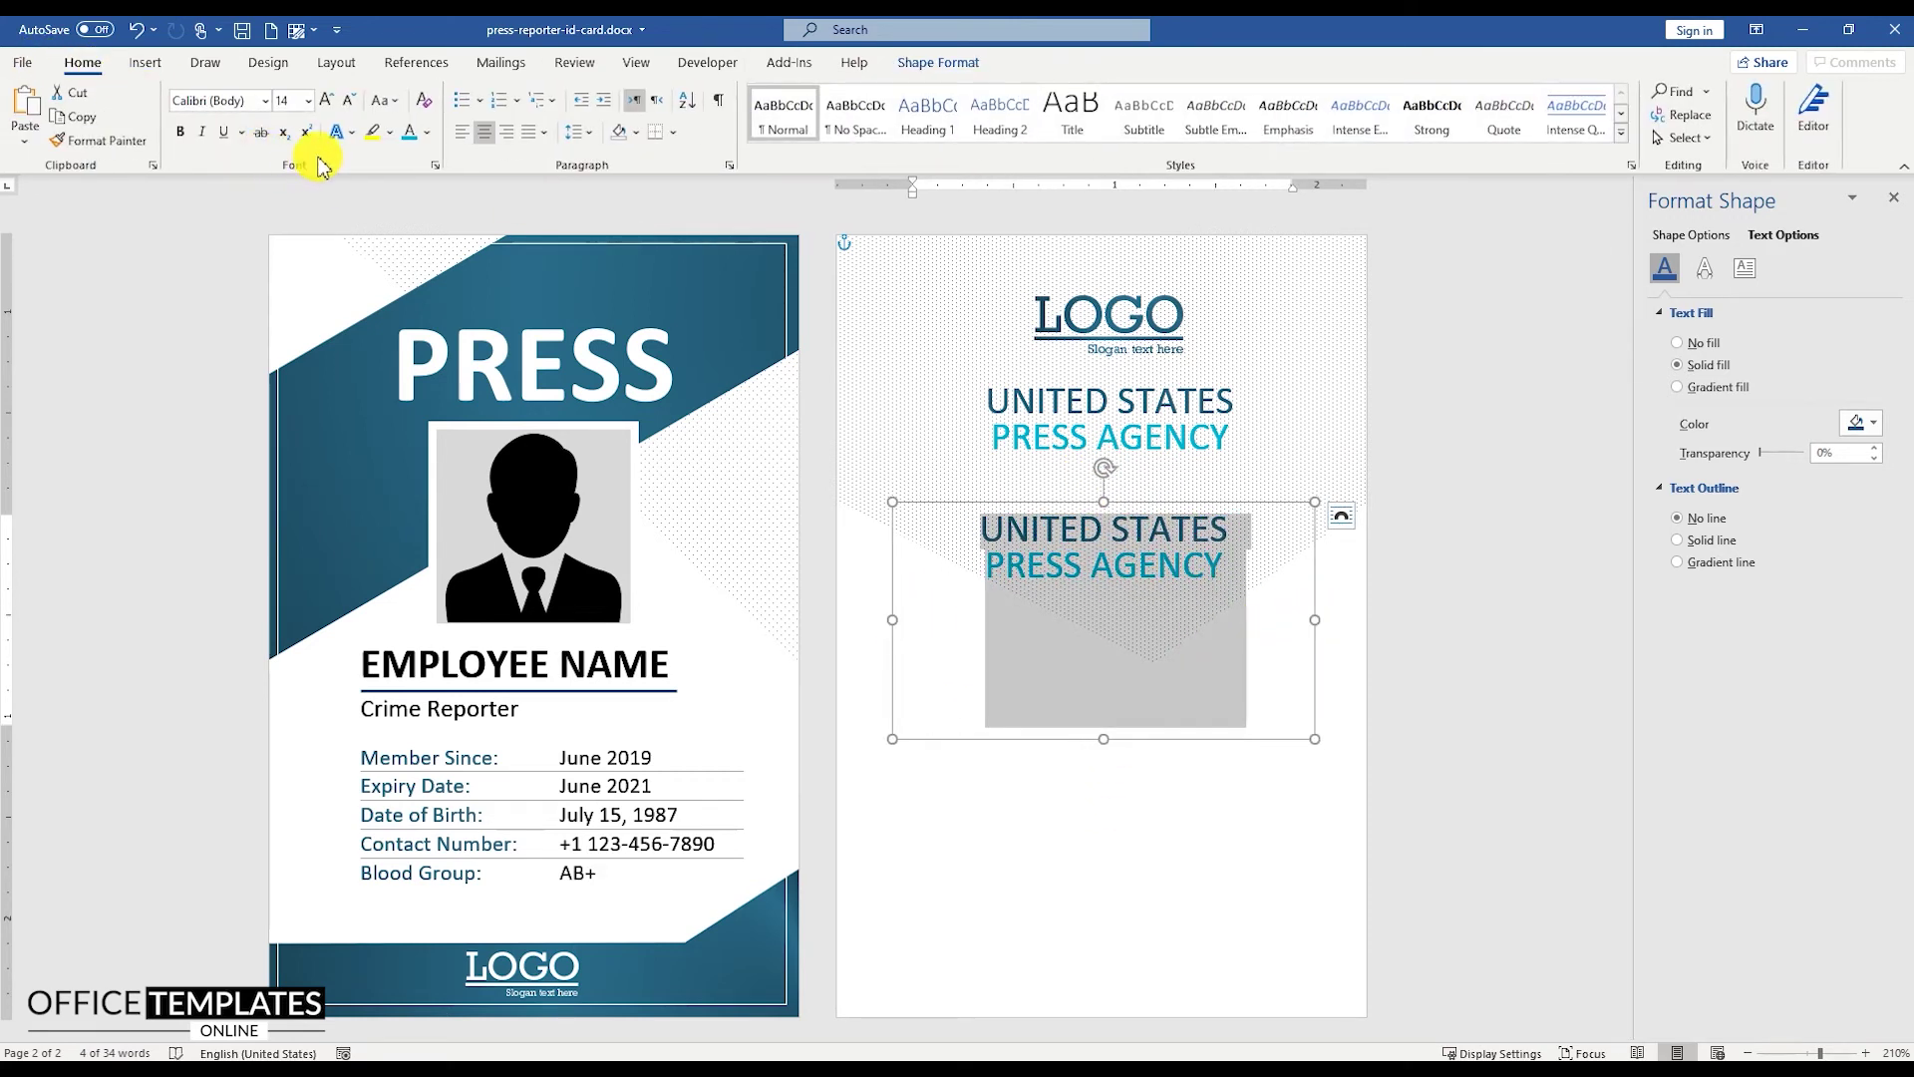
{"action": "left_click", "coordinate": [461, 131]}
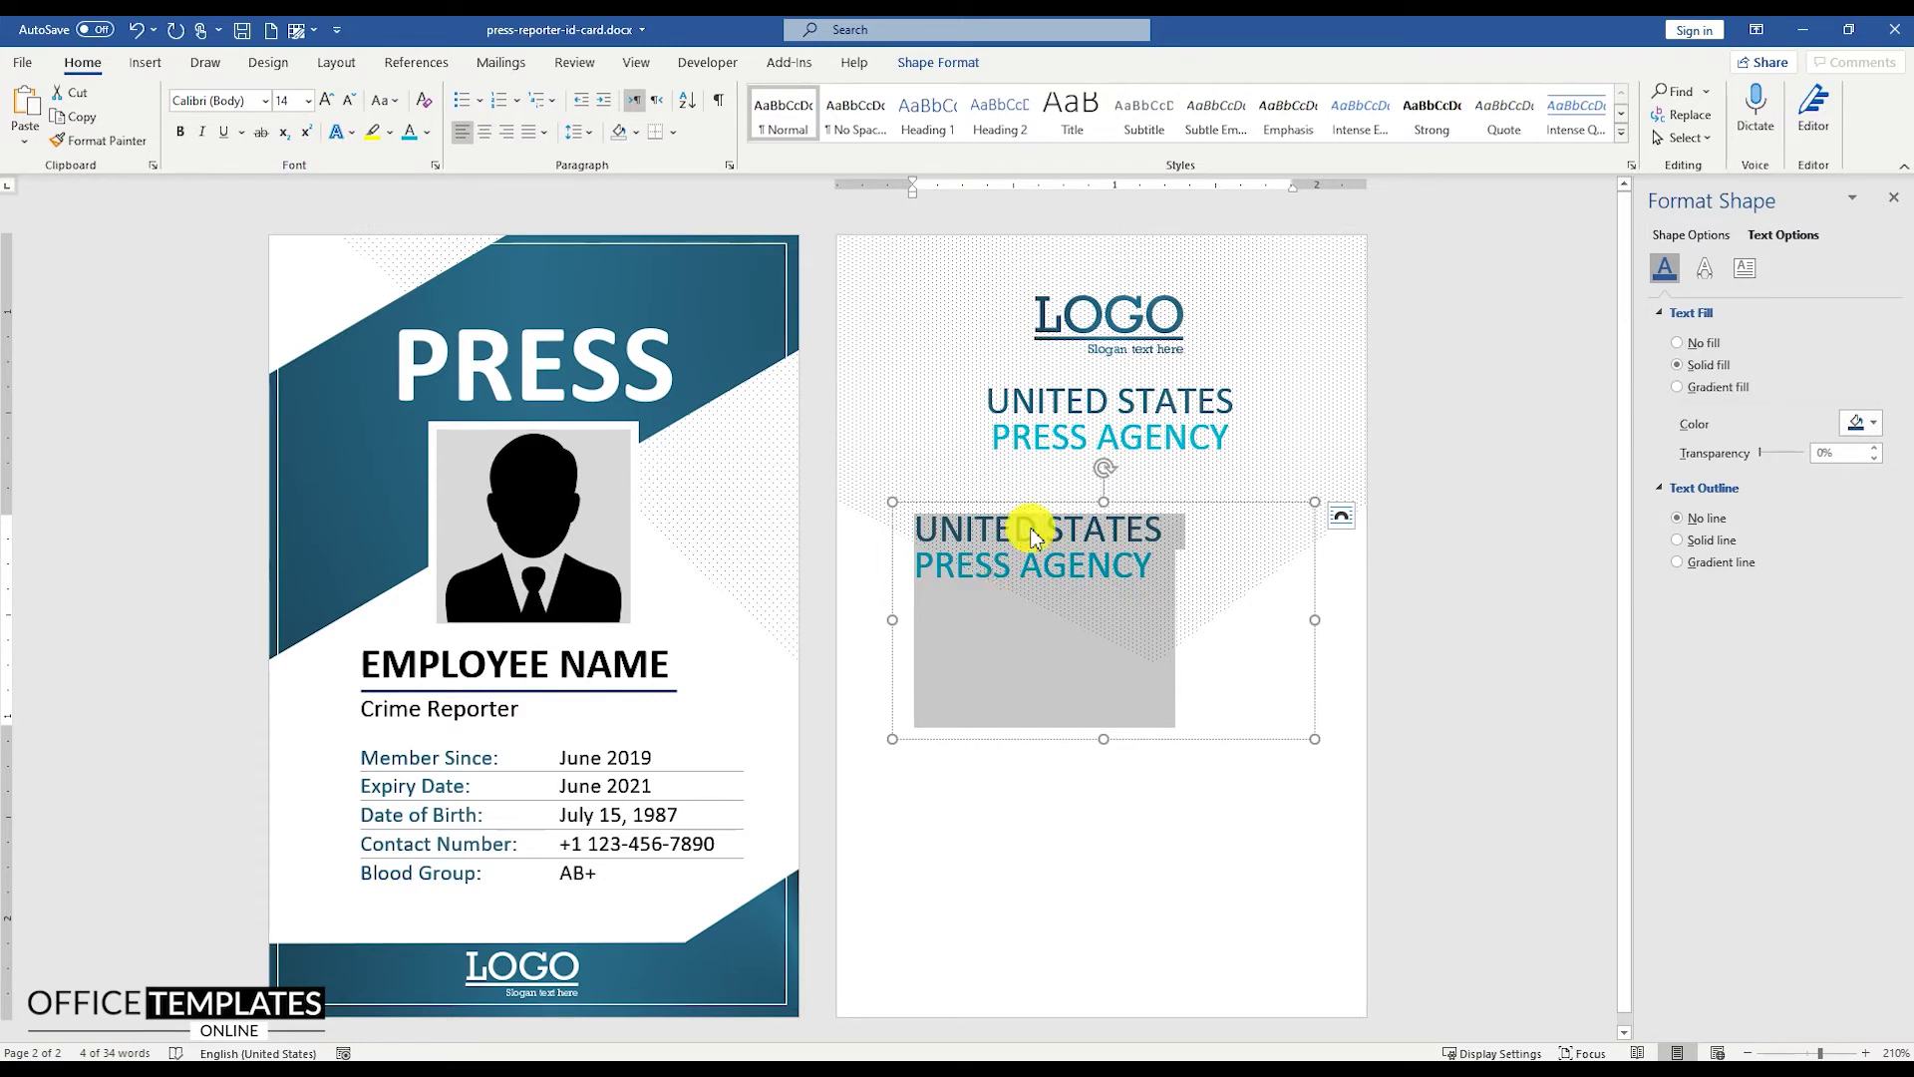
Replace the text with a 10 pt black Terms & Conditions heading.
{"action": "key", "text": "Delete"}
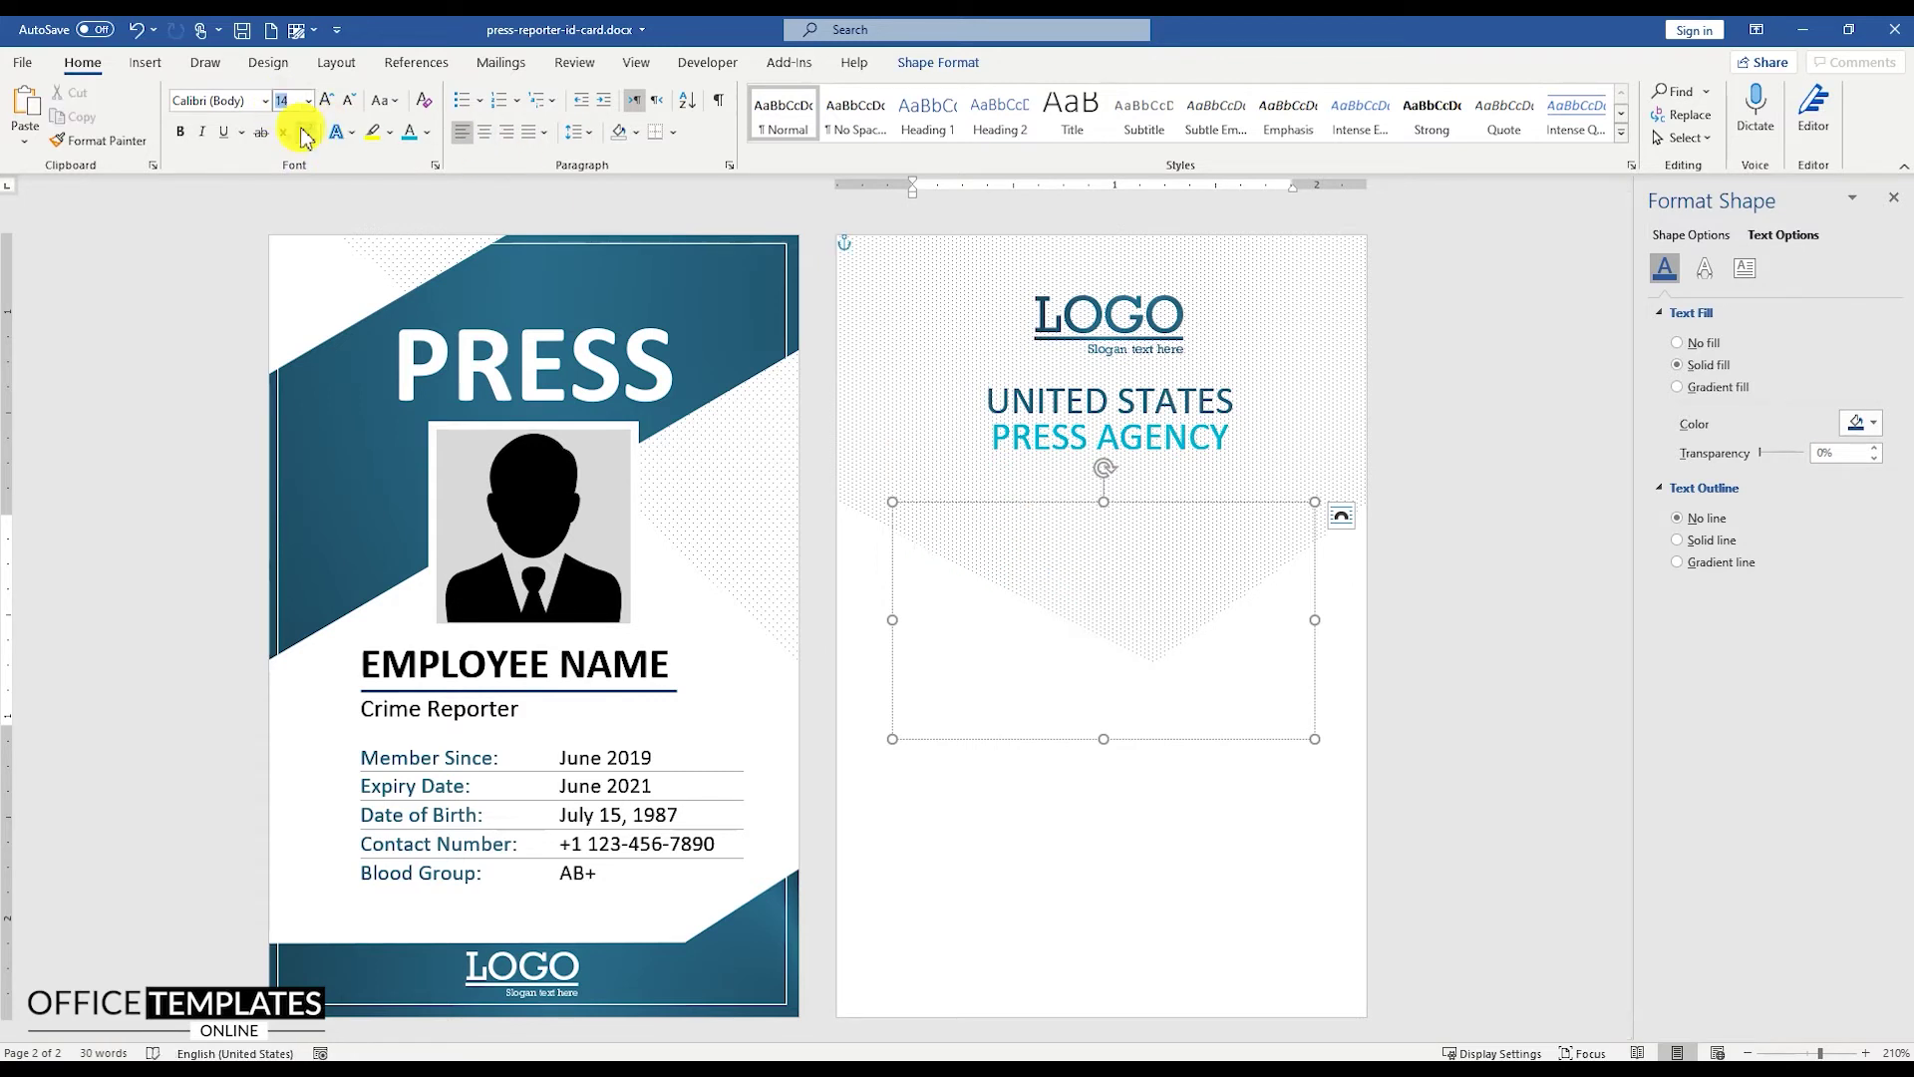
{"action": "type", "text": "0"}
{"action": "key", "text": "Return"}
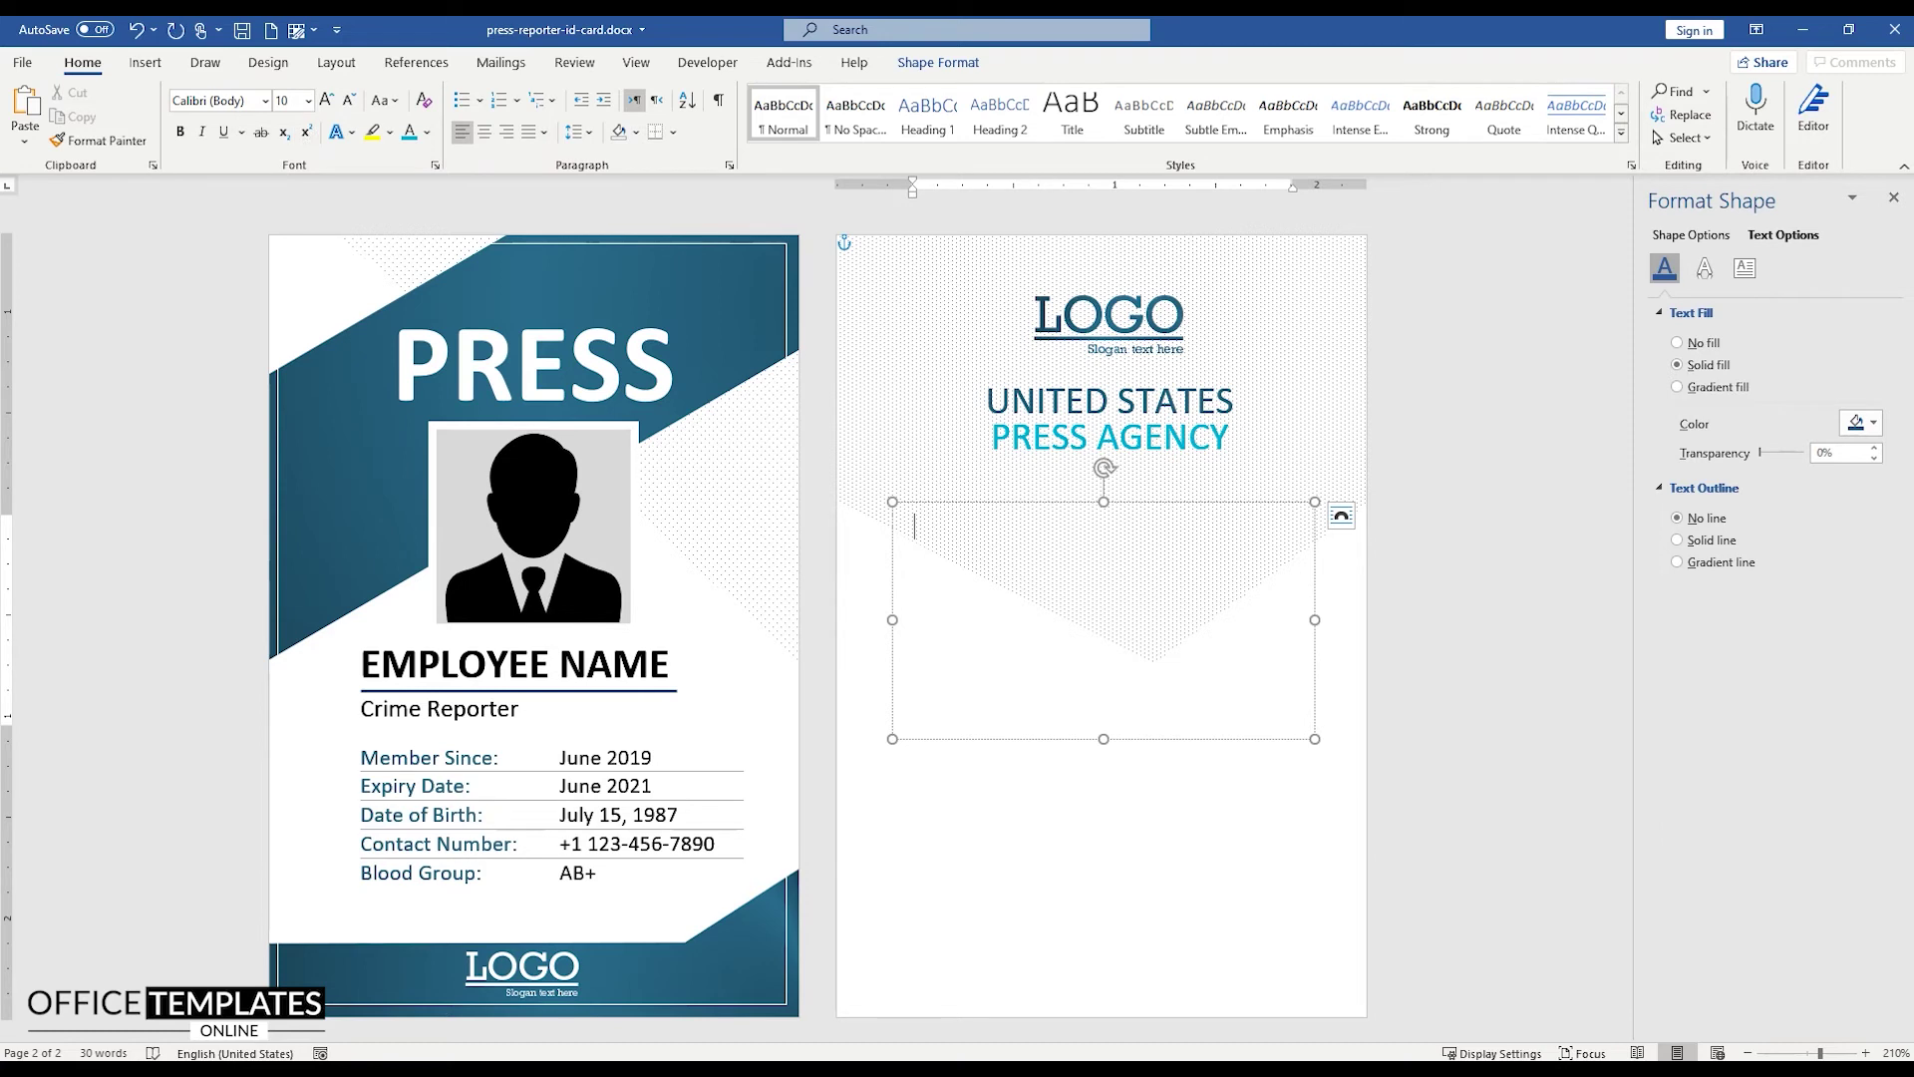
{"action": "type", "text": "Terms & Conditions"}
{"action": "triple_click", "coordinate": [948, 523]}
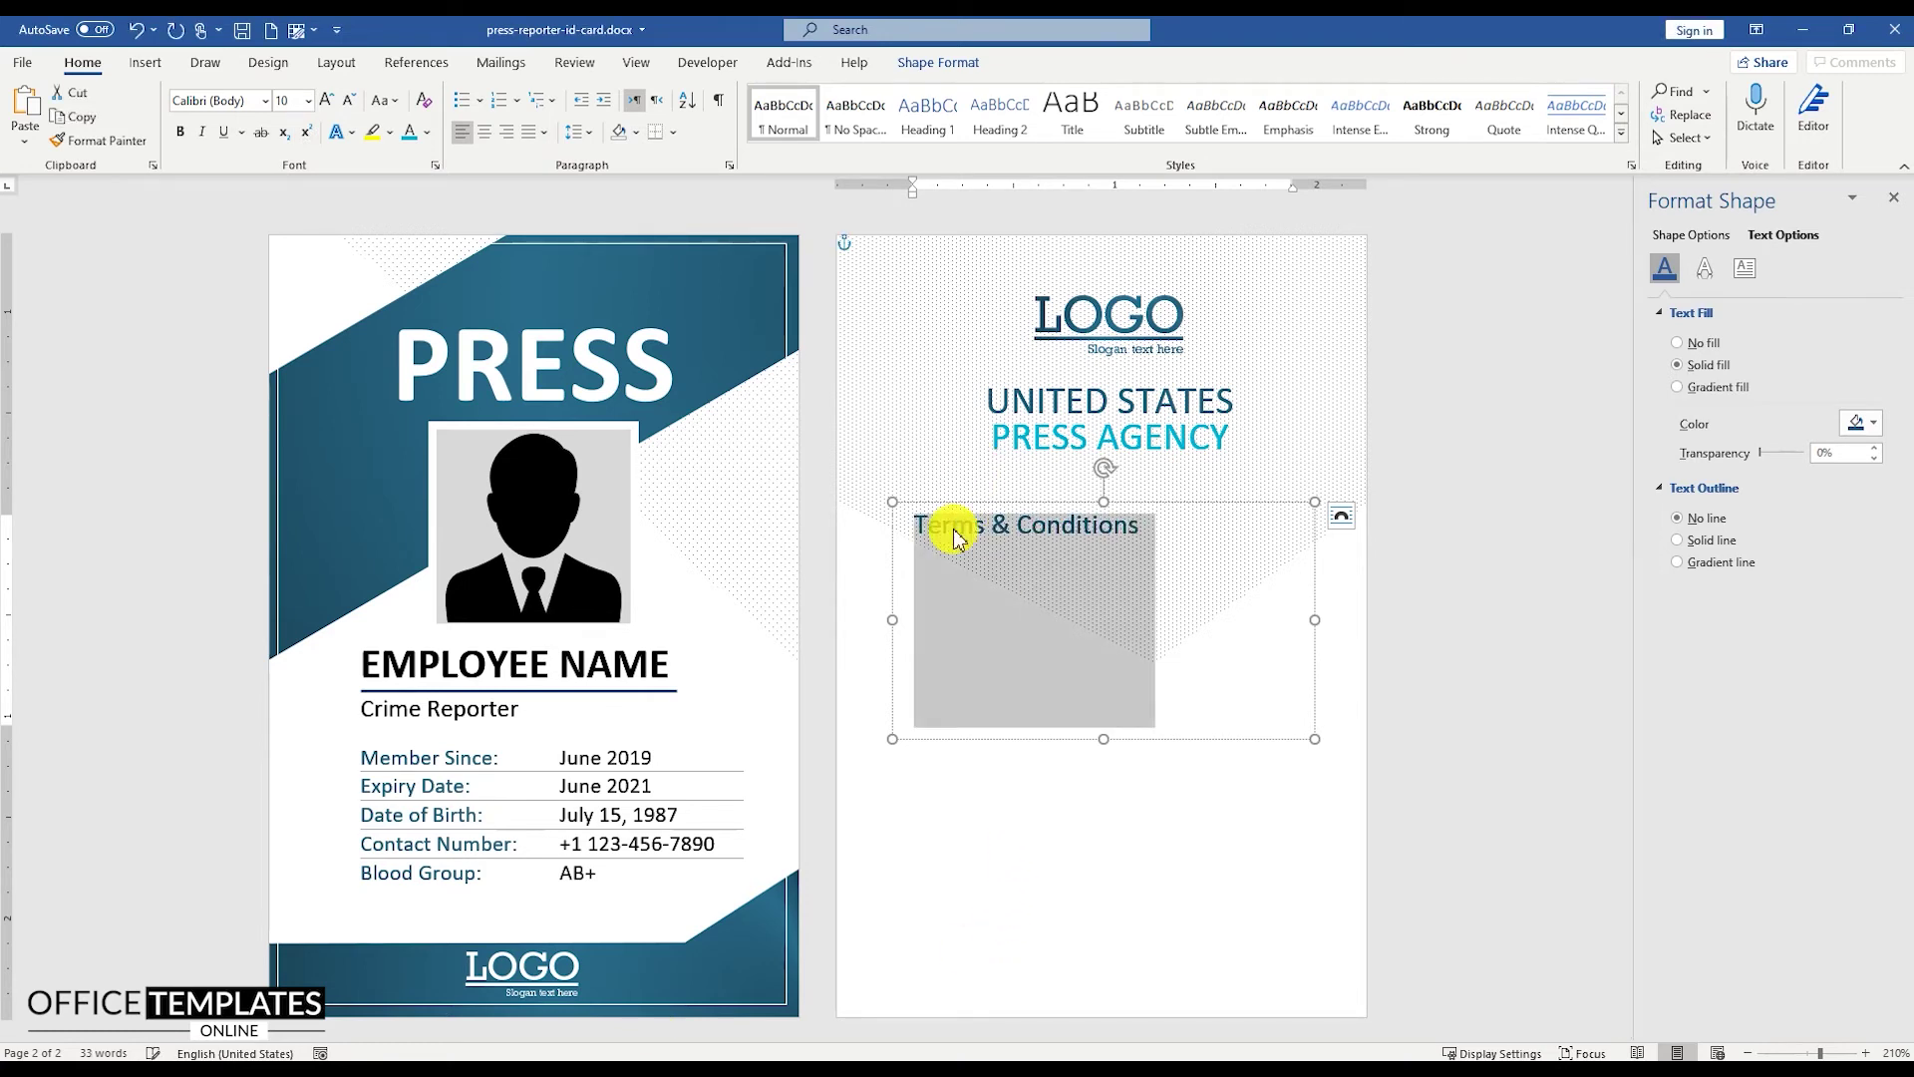
{"action": "left_click", "coordinate": [411, 131]}
{"action": "left_click", "coordinate": [430, 134]}
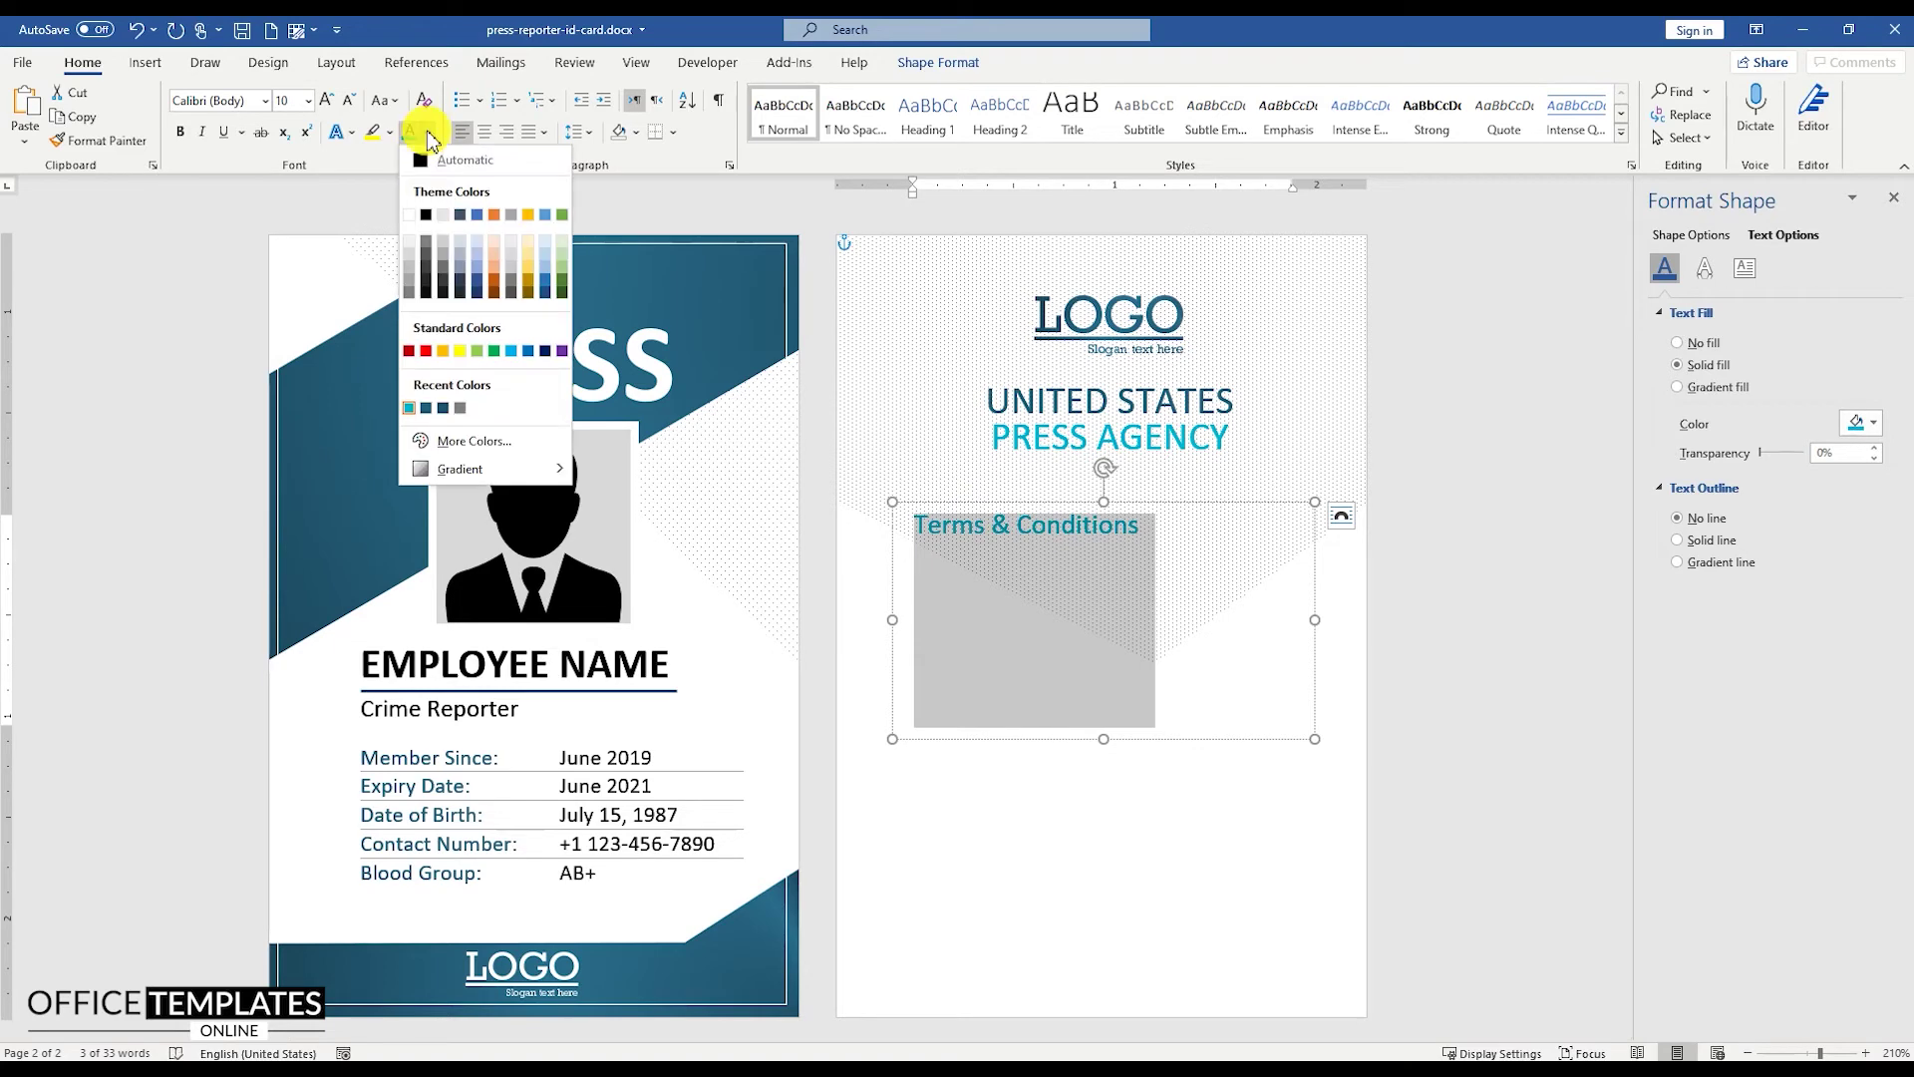
{"action": "left_click", "coordinate": [426, 214]}
Add 8 pt lorem ipsum body text below the heading.
{"action": "key", "text": "Down"}
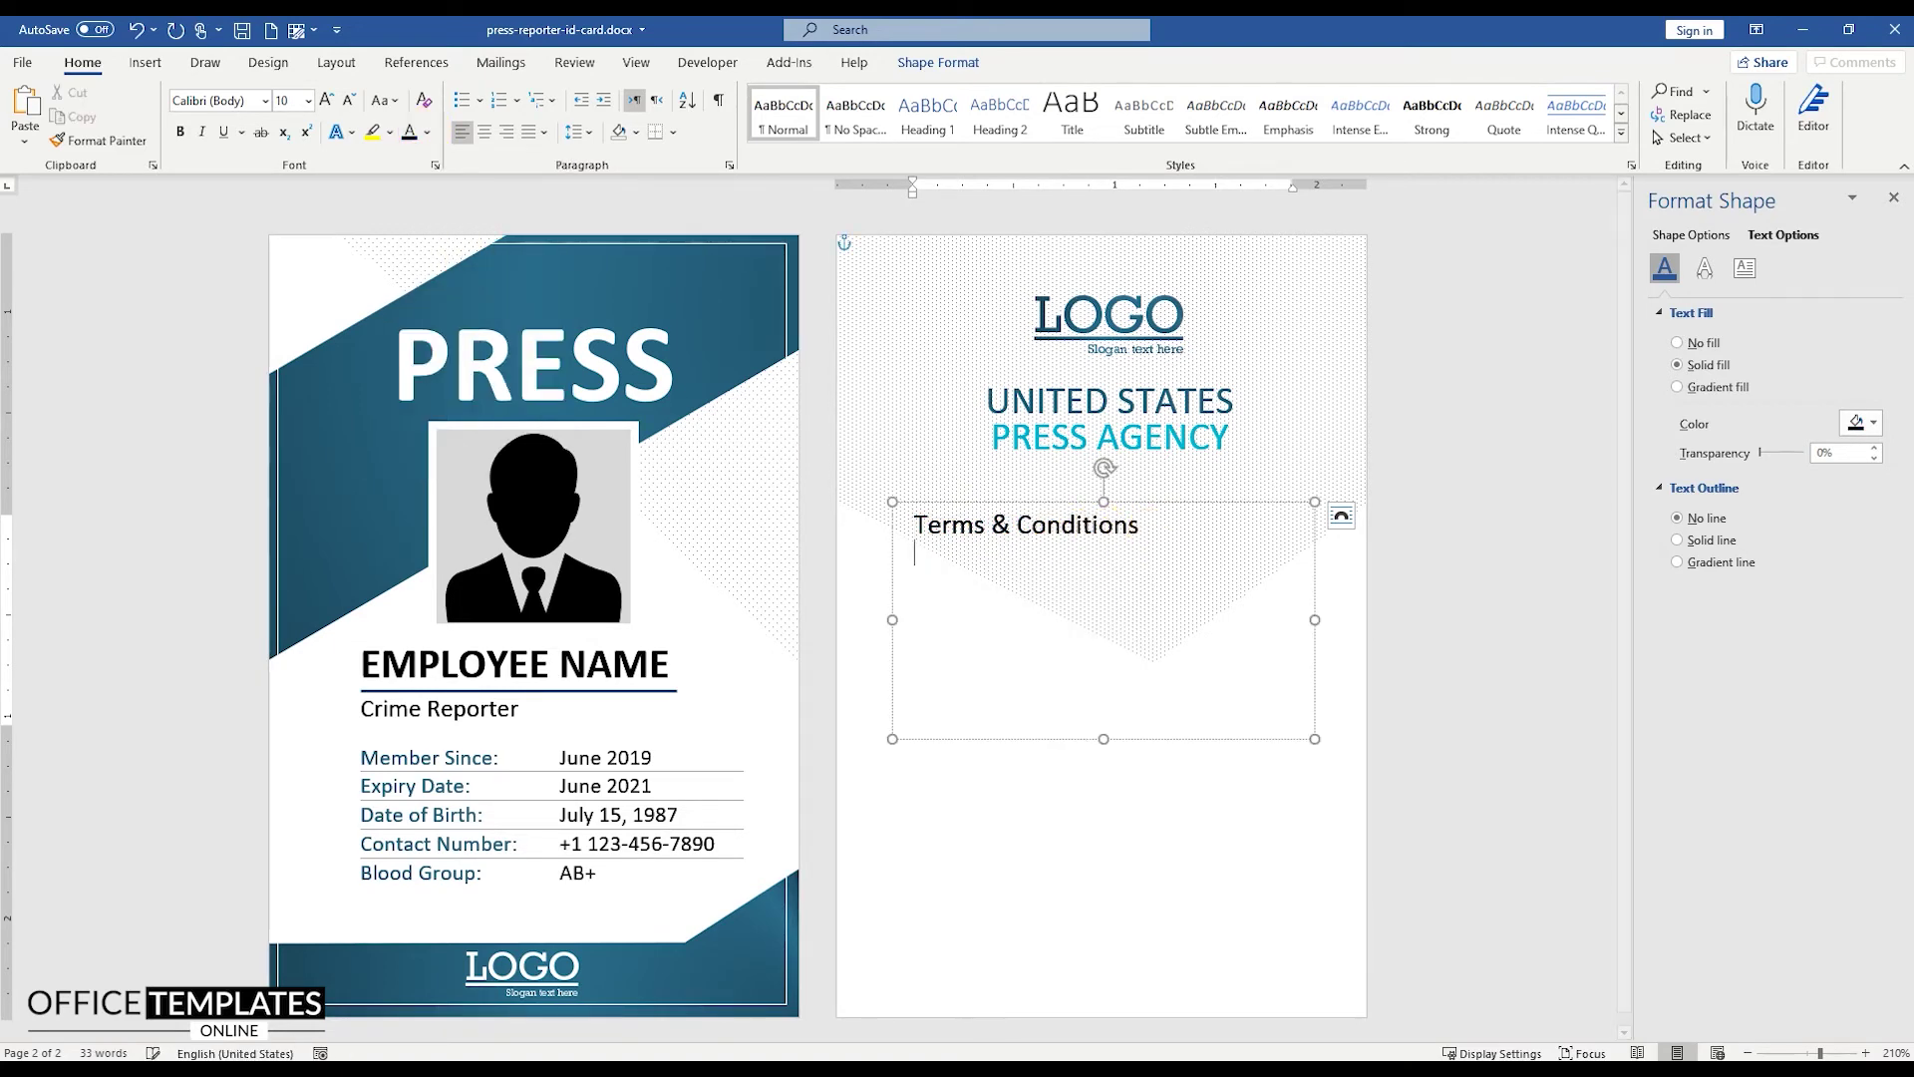
{"action": "type", "text": "Lorem"}
{"action": "left_click", "coordinate": [1150, 531], "text": "shift"}
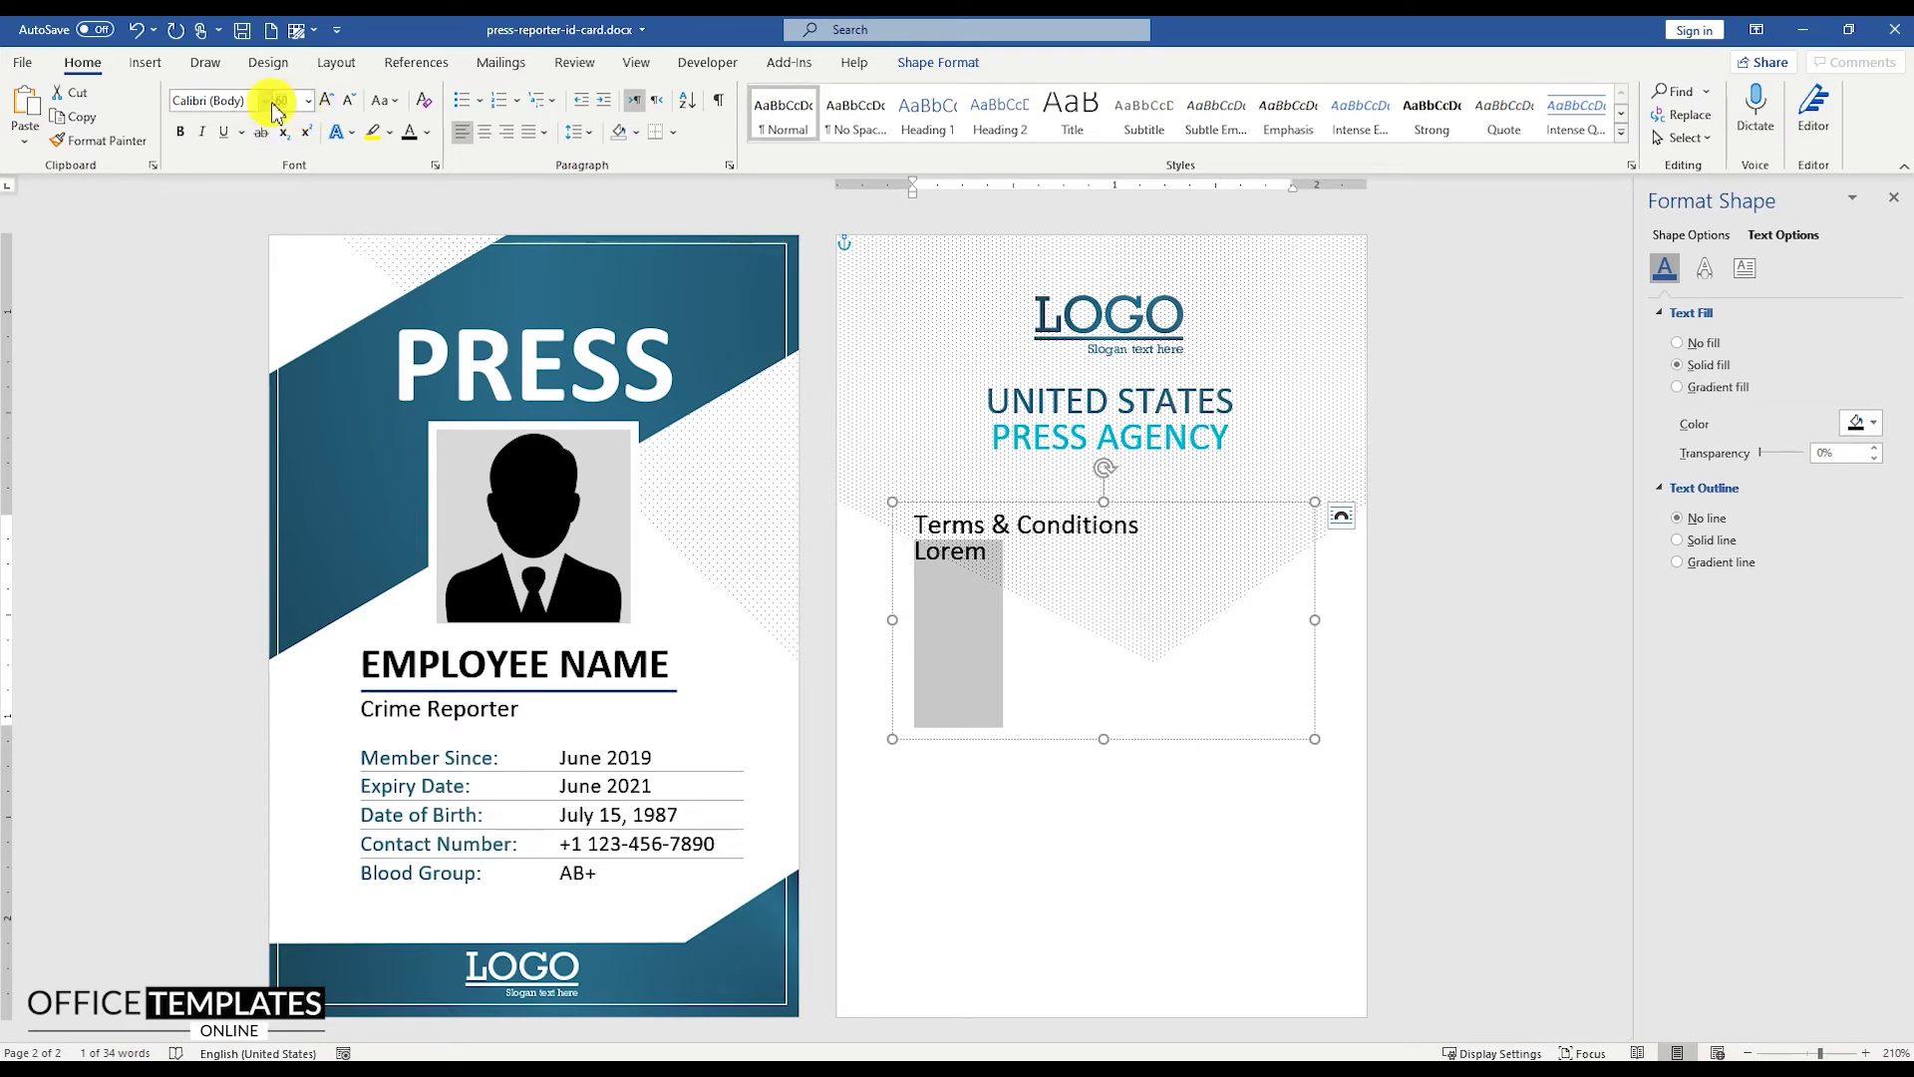
{"action": "type", "text": "8"}
{"action": "key", "text": "Return"}
{"action": "left_click", "coordinate": [977, 555]}
{"action": "type", "text": "ipsum dolor sit amet, consectetur adipiscing elit, sed do eiusmod tempor Incididunt ut labore et dolore magna aliqua. Ut enim ad minim veniam, quis nostrud exercitation. Ullamco laboris nisi ut aliquip ex ea commodo consequat."}
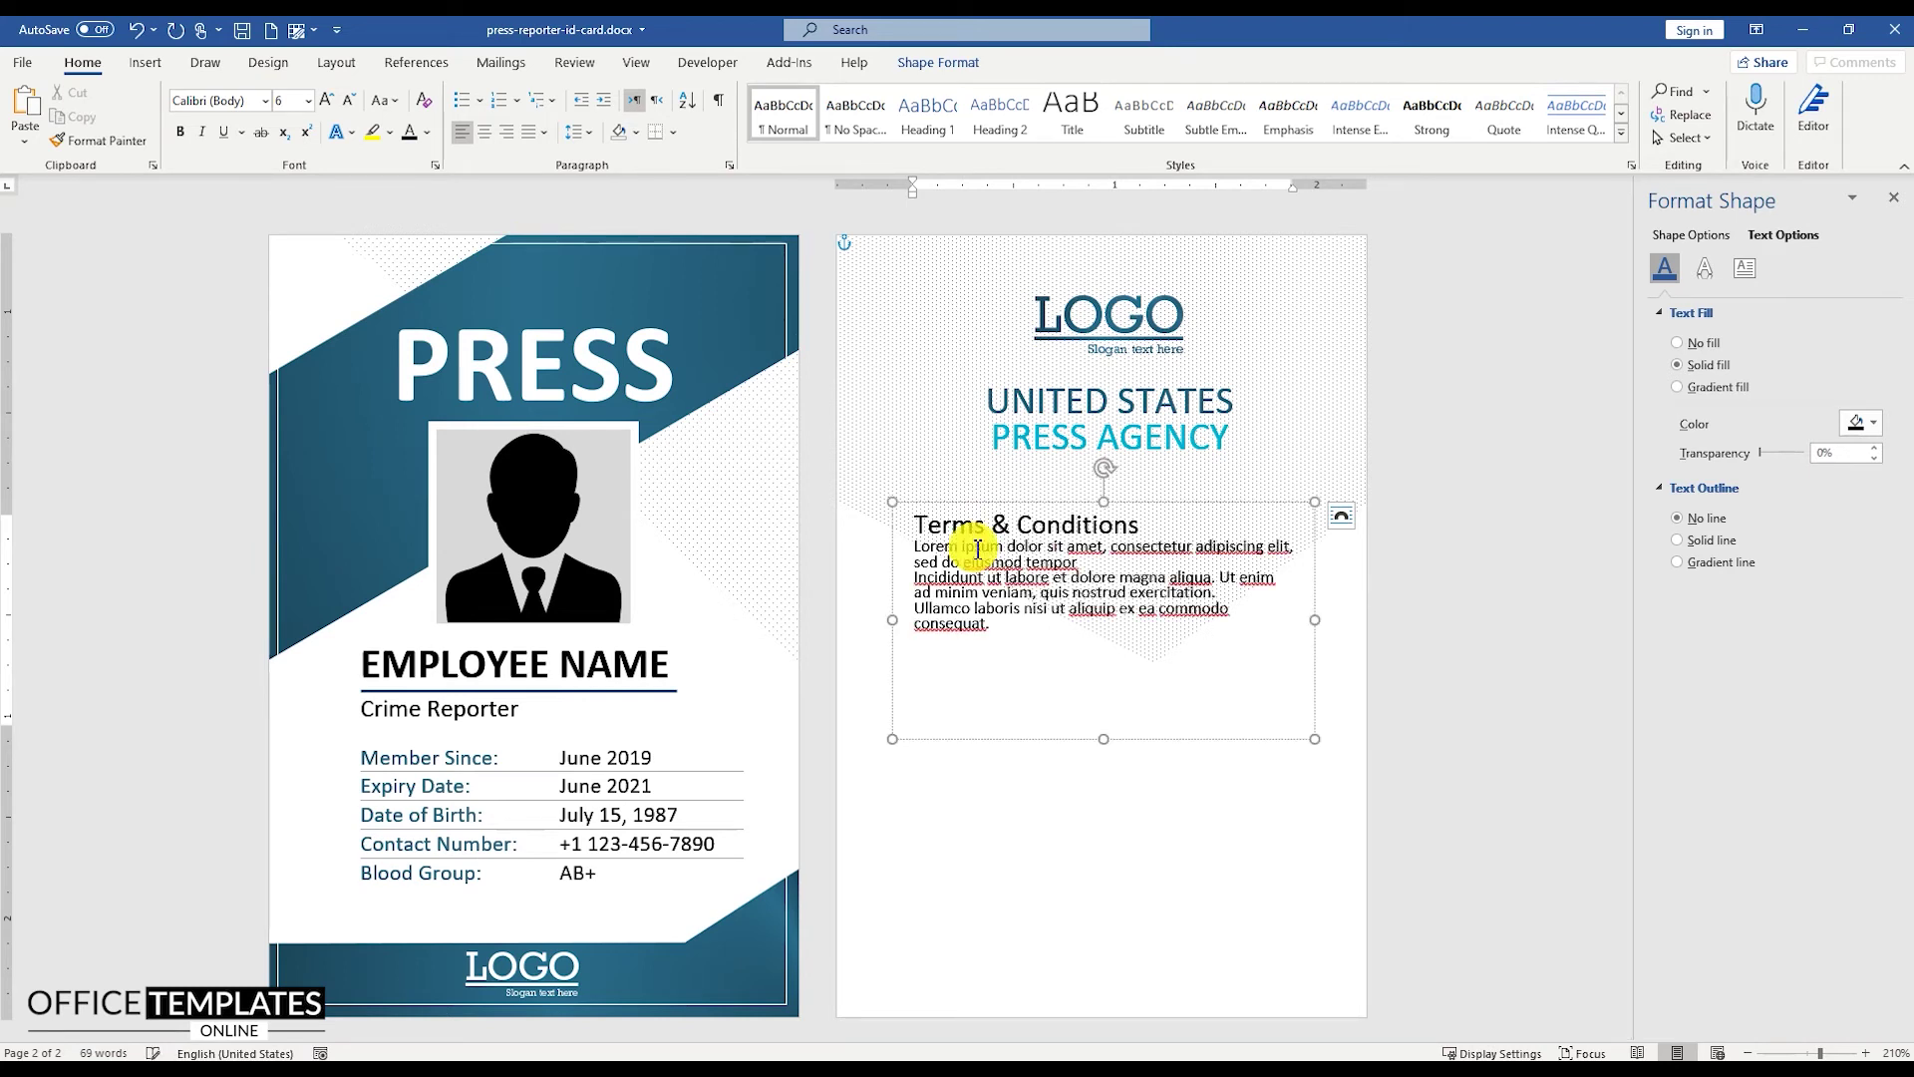
Turn the lorem ipsum text into a bulleted list and adjust its indent.
{"action": "left_click_drag", "start_coordinate": [987, 626], "coordinate": [915, 546]}
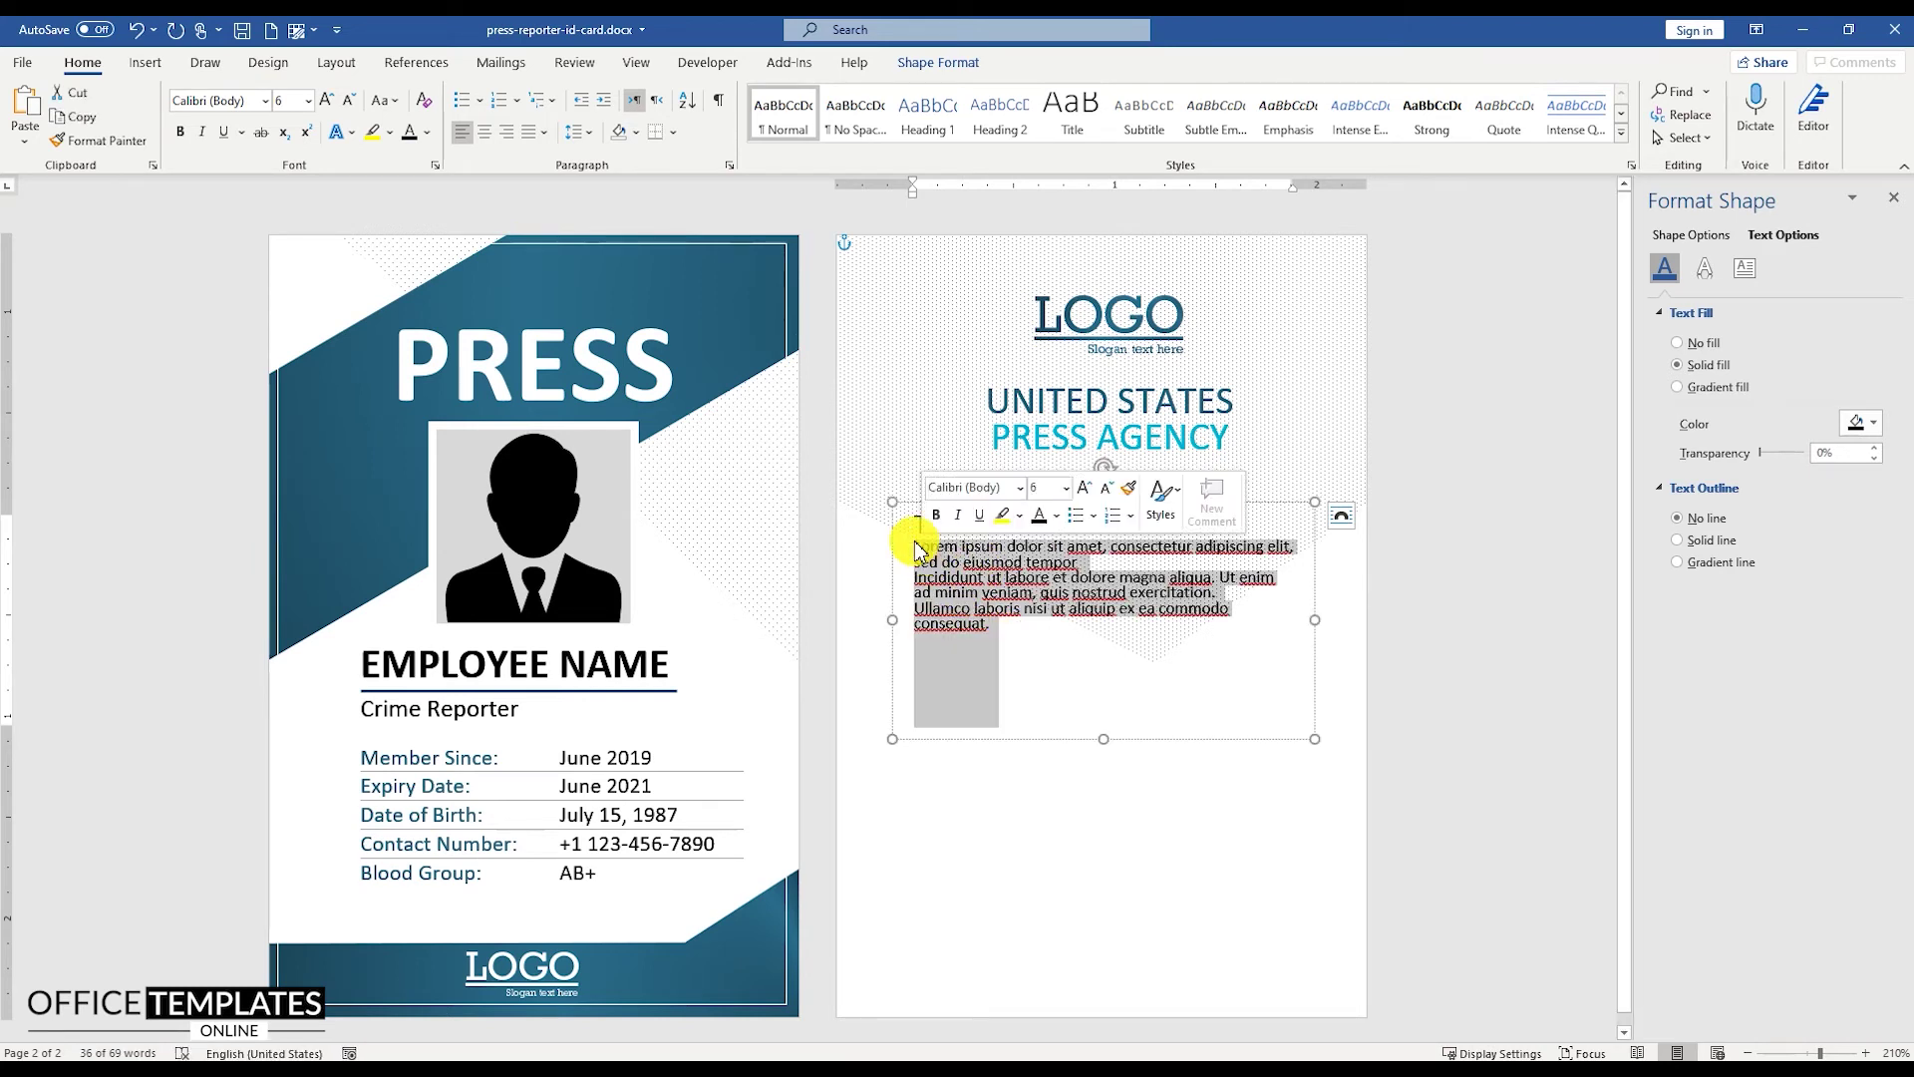
{"action": "left_click", "coordinate": [465, 100]}
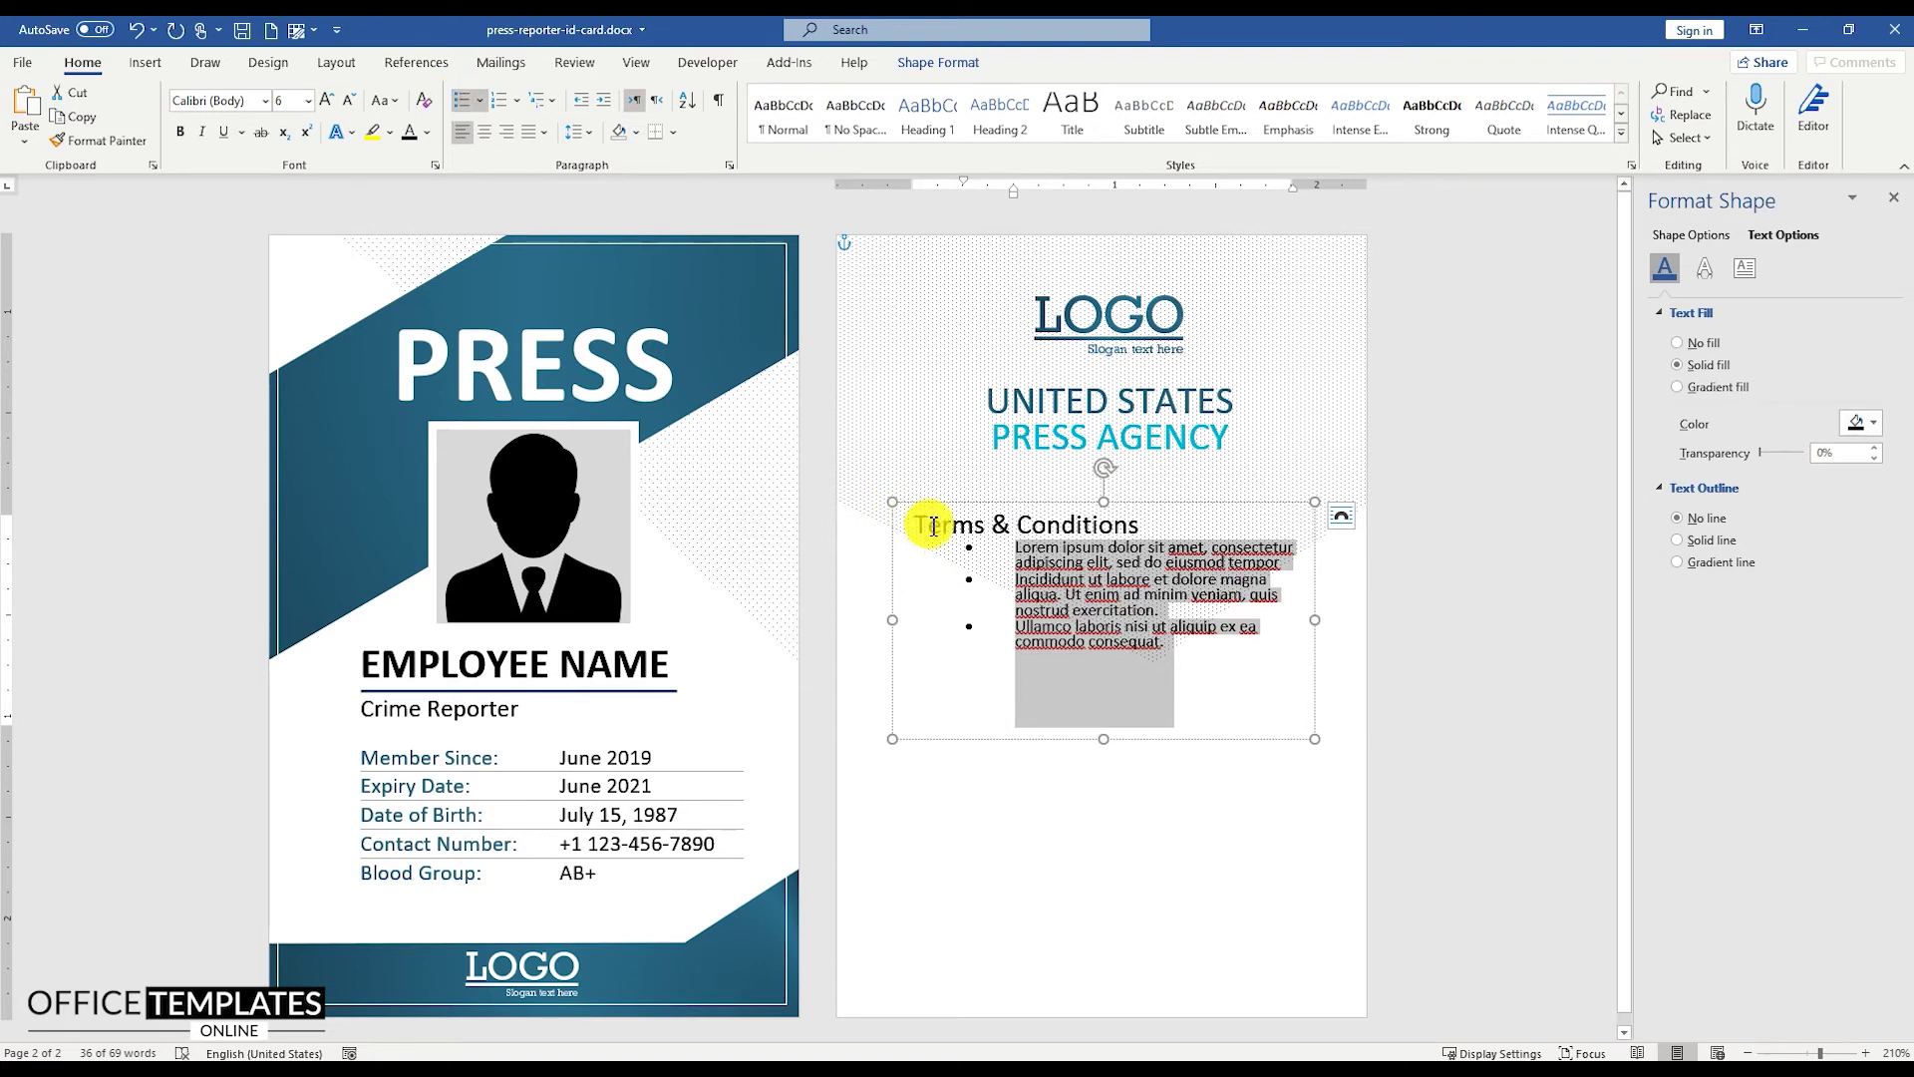
{"action": "left_click_drag", "start_coordinate": [959, 184], "coordinate": [925, 188]}
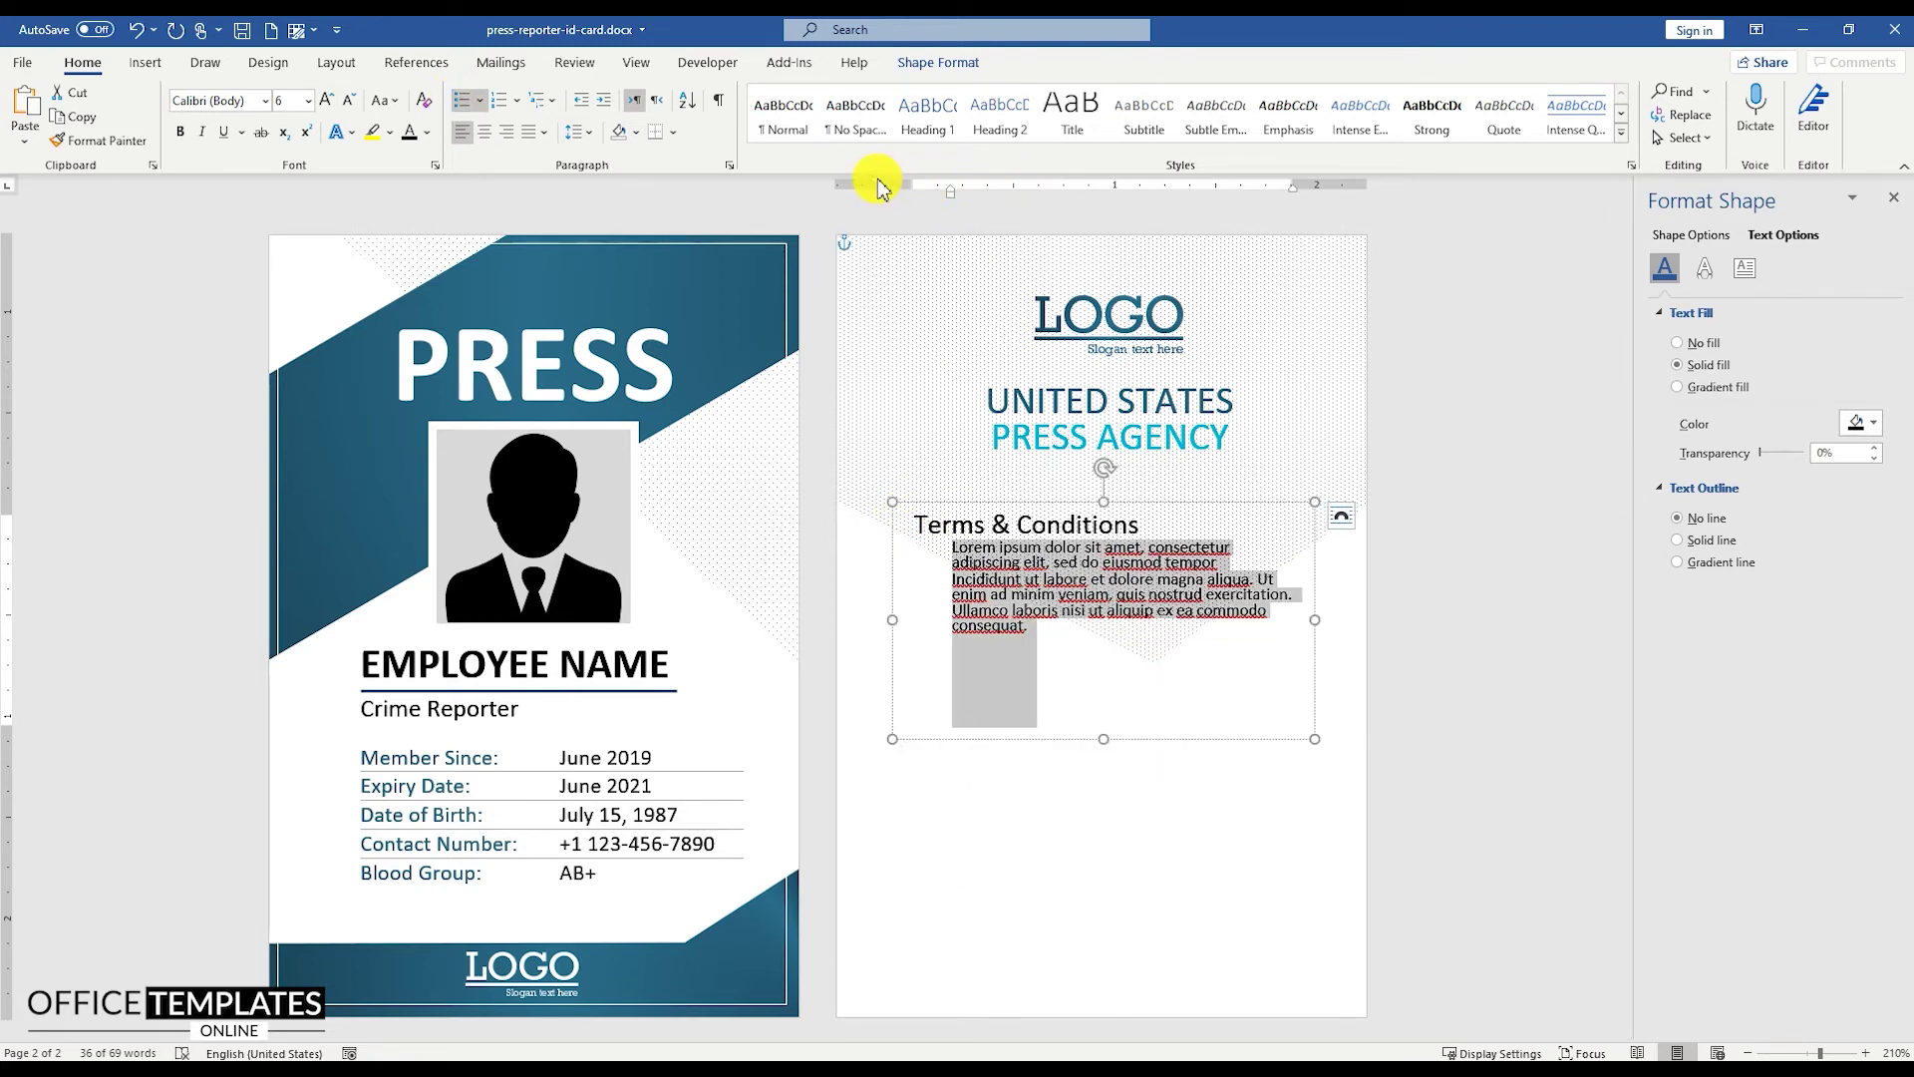
{"action": "left_click_drag", "start_coordinate": [937, 186], "coordinate": [932, 187]}
Increase the line spacing of all the terms text.
{"action": "key", "text": "ctrl+a"}
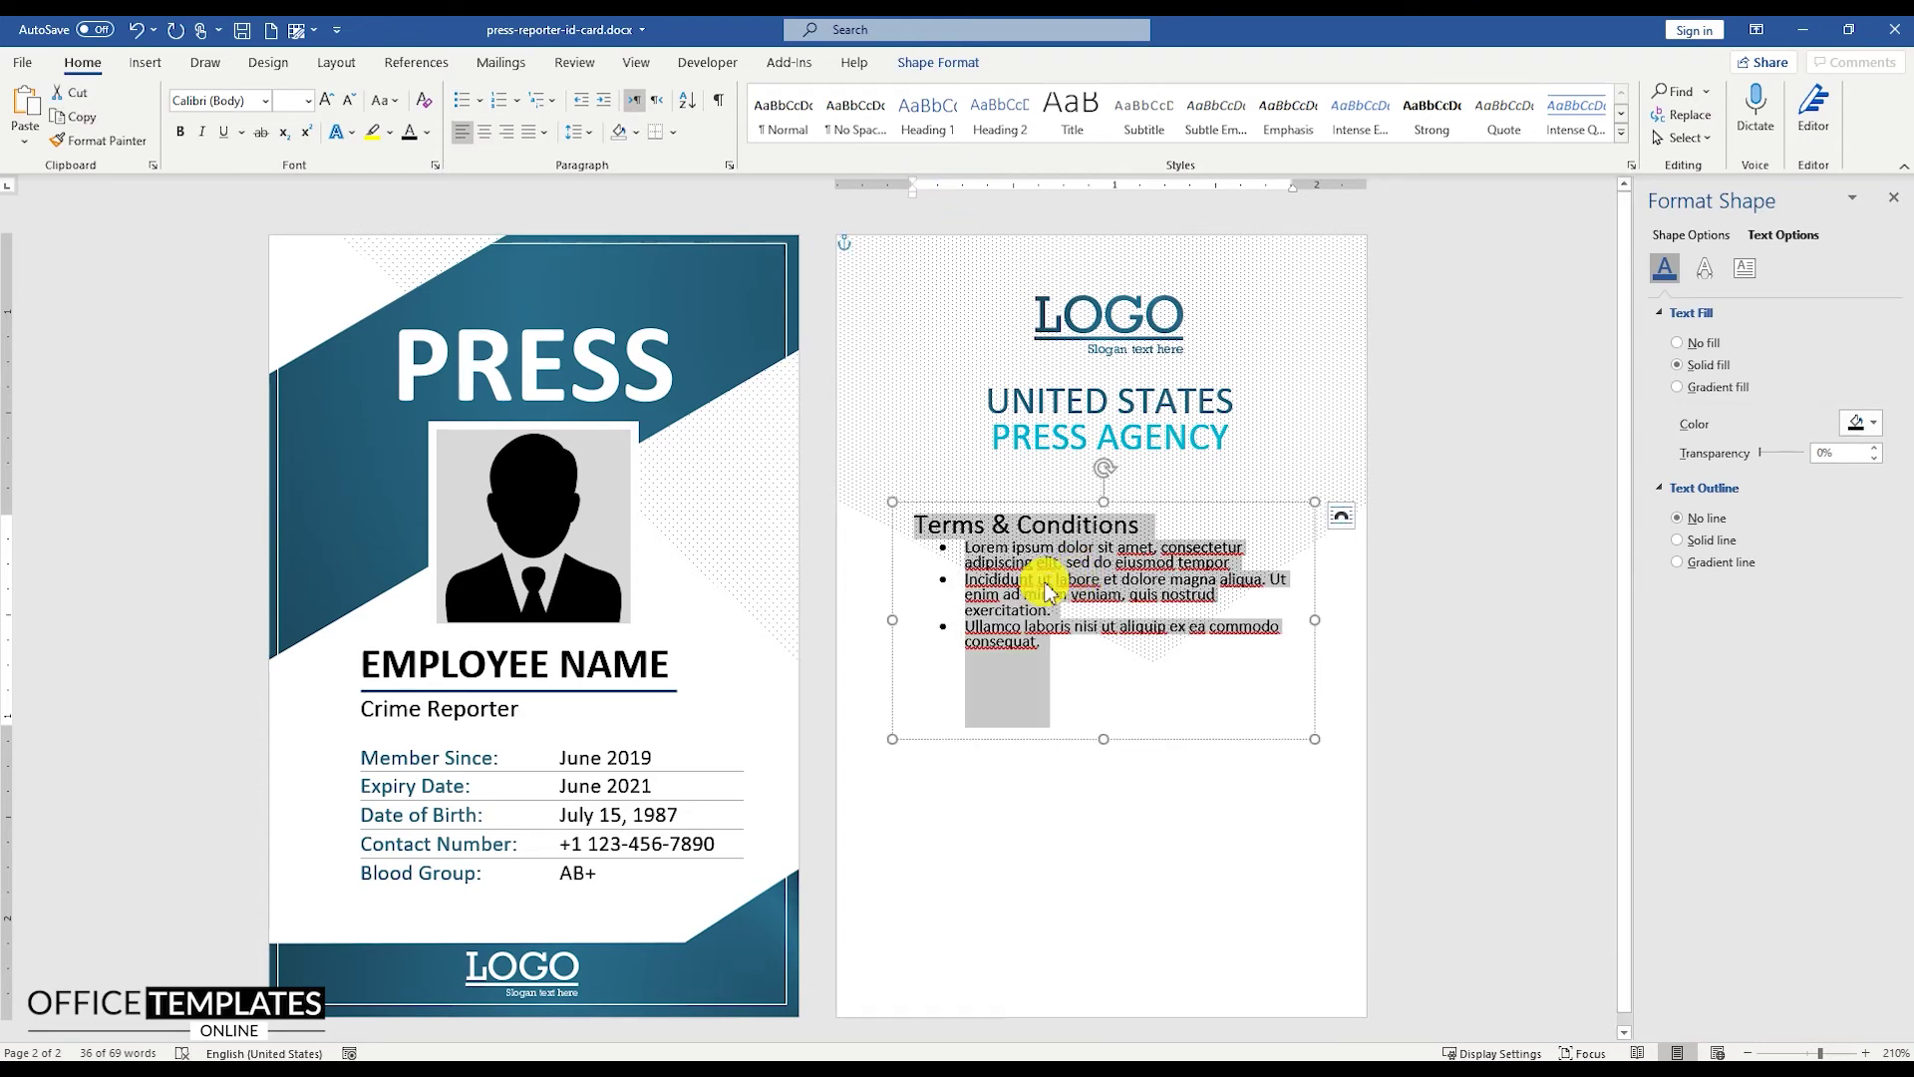
{"action": "left_click", "coordinate": [597, 139]}
{"action": "left_click", "coordinate": [598, 221]}
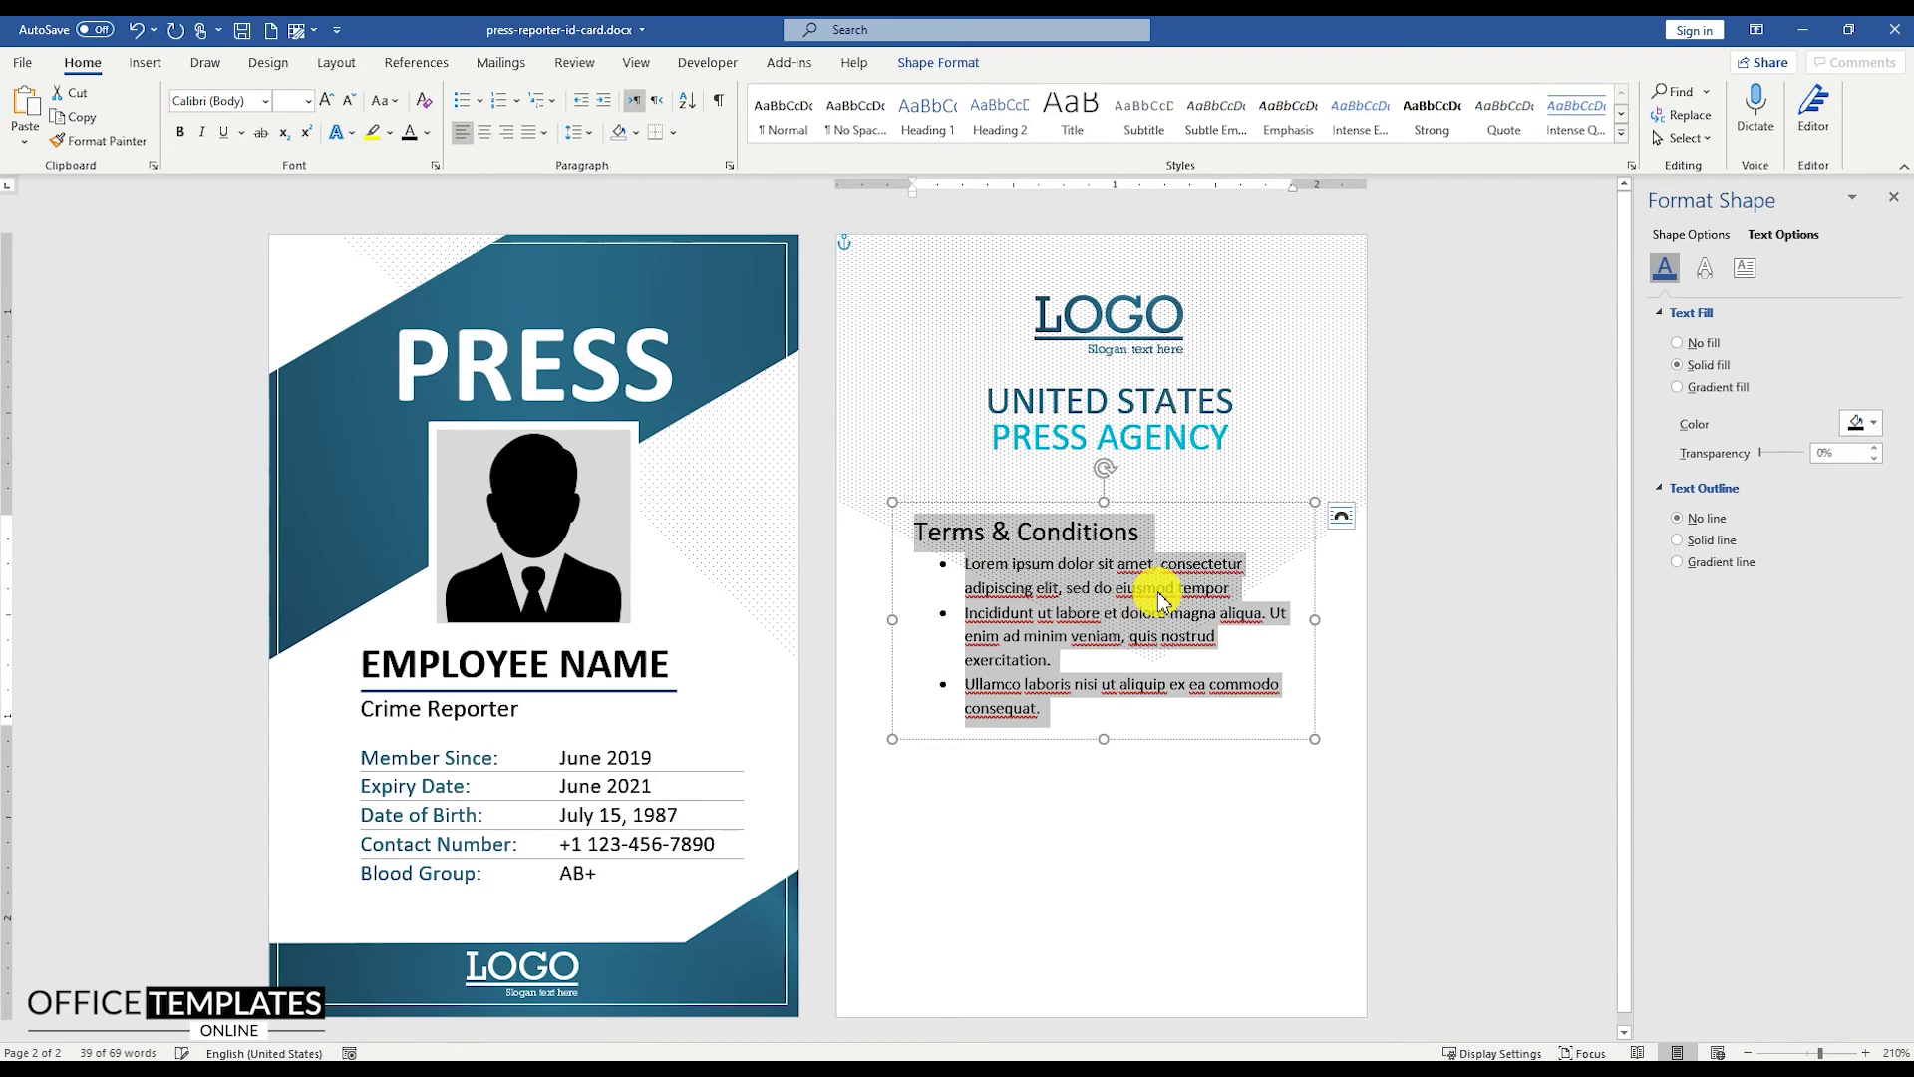
{"action": "left_click", "coordinate": [1139, 532]}
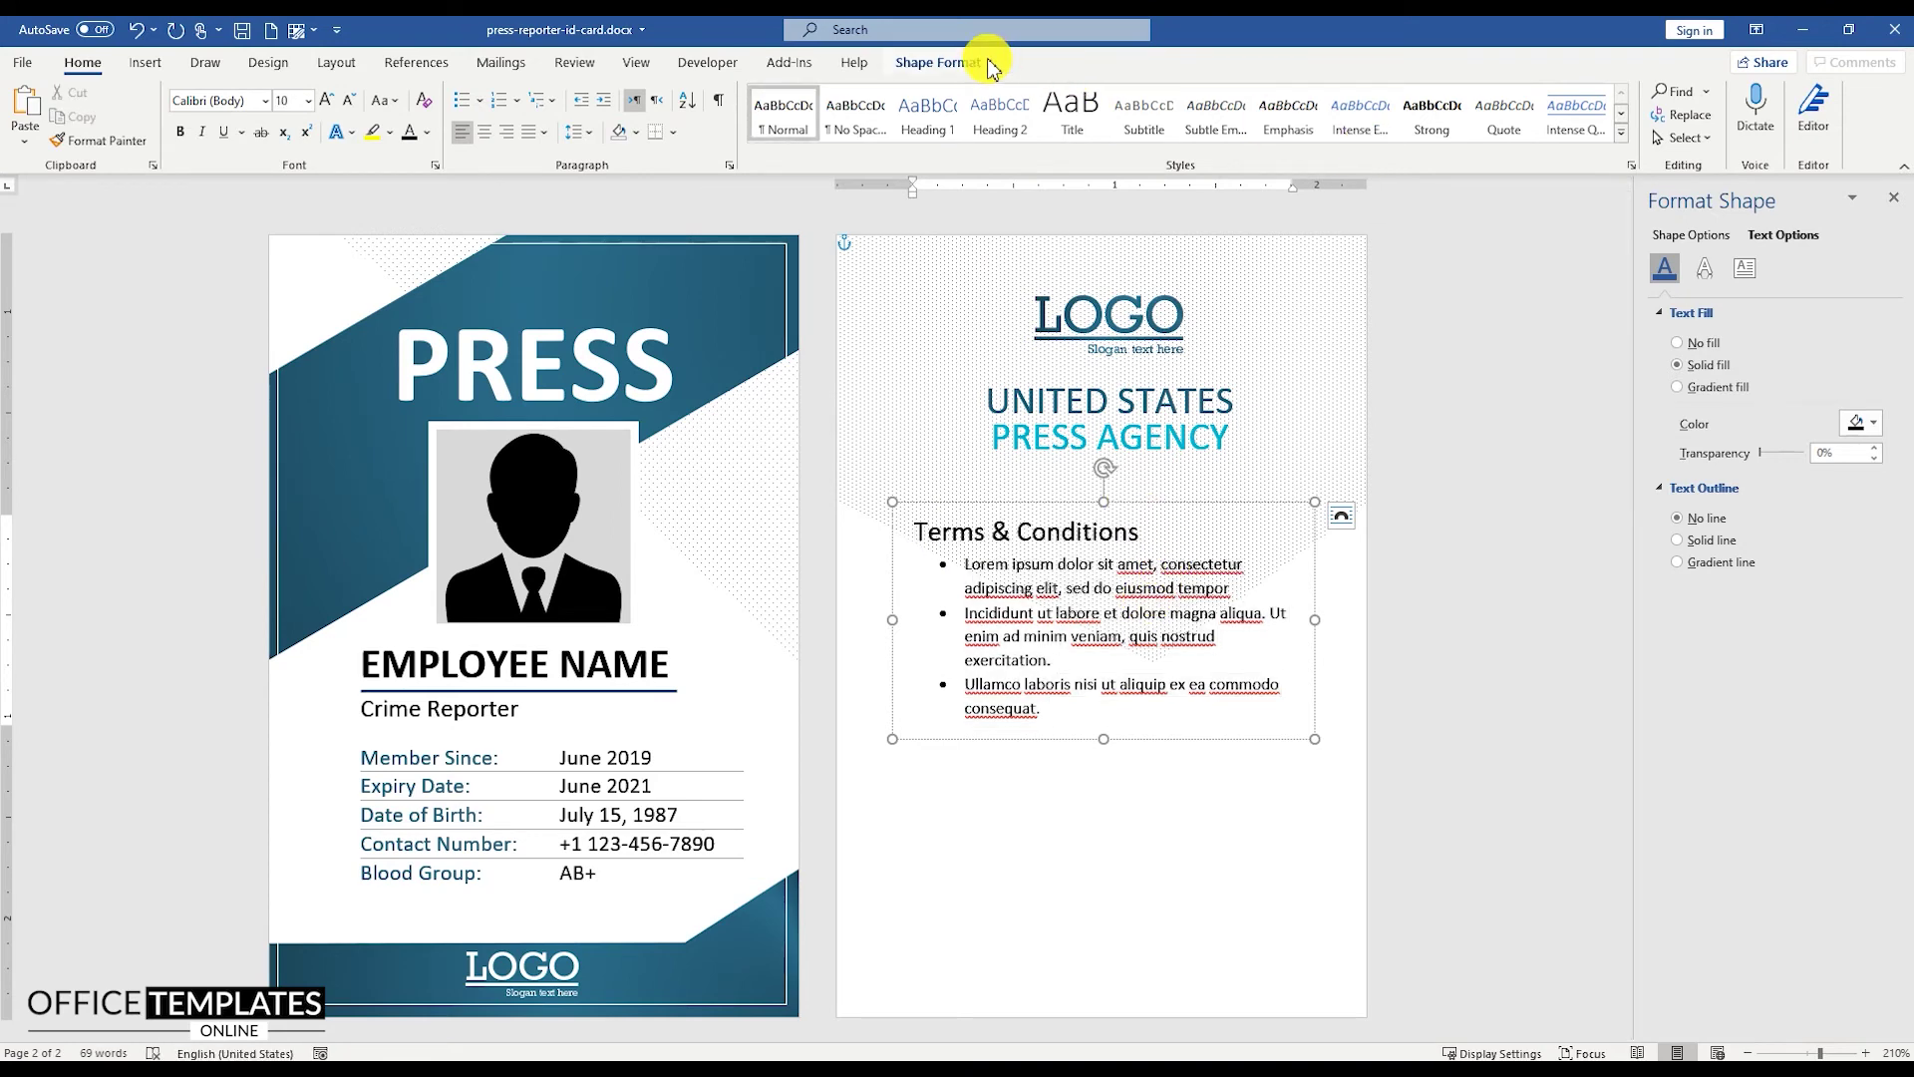
{"action": "left_click", "coordinate": [973, 61]}
{"action": "left_click", "coordinate": [1615, 158]}
{"action": "left_click", "coordinate": [1367, 517]}
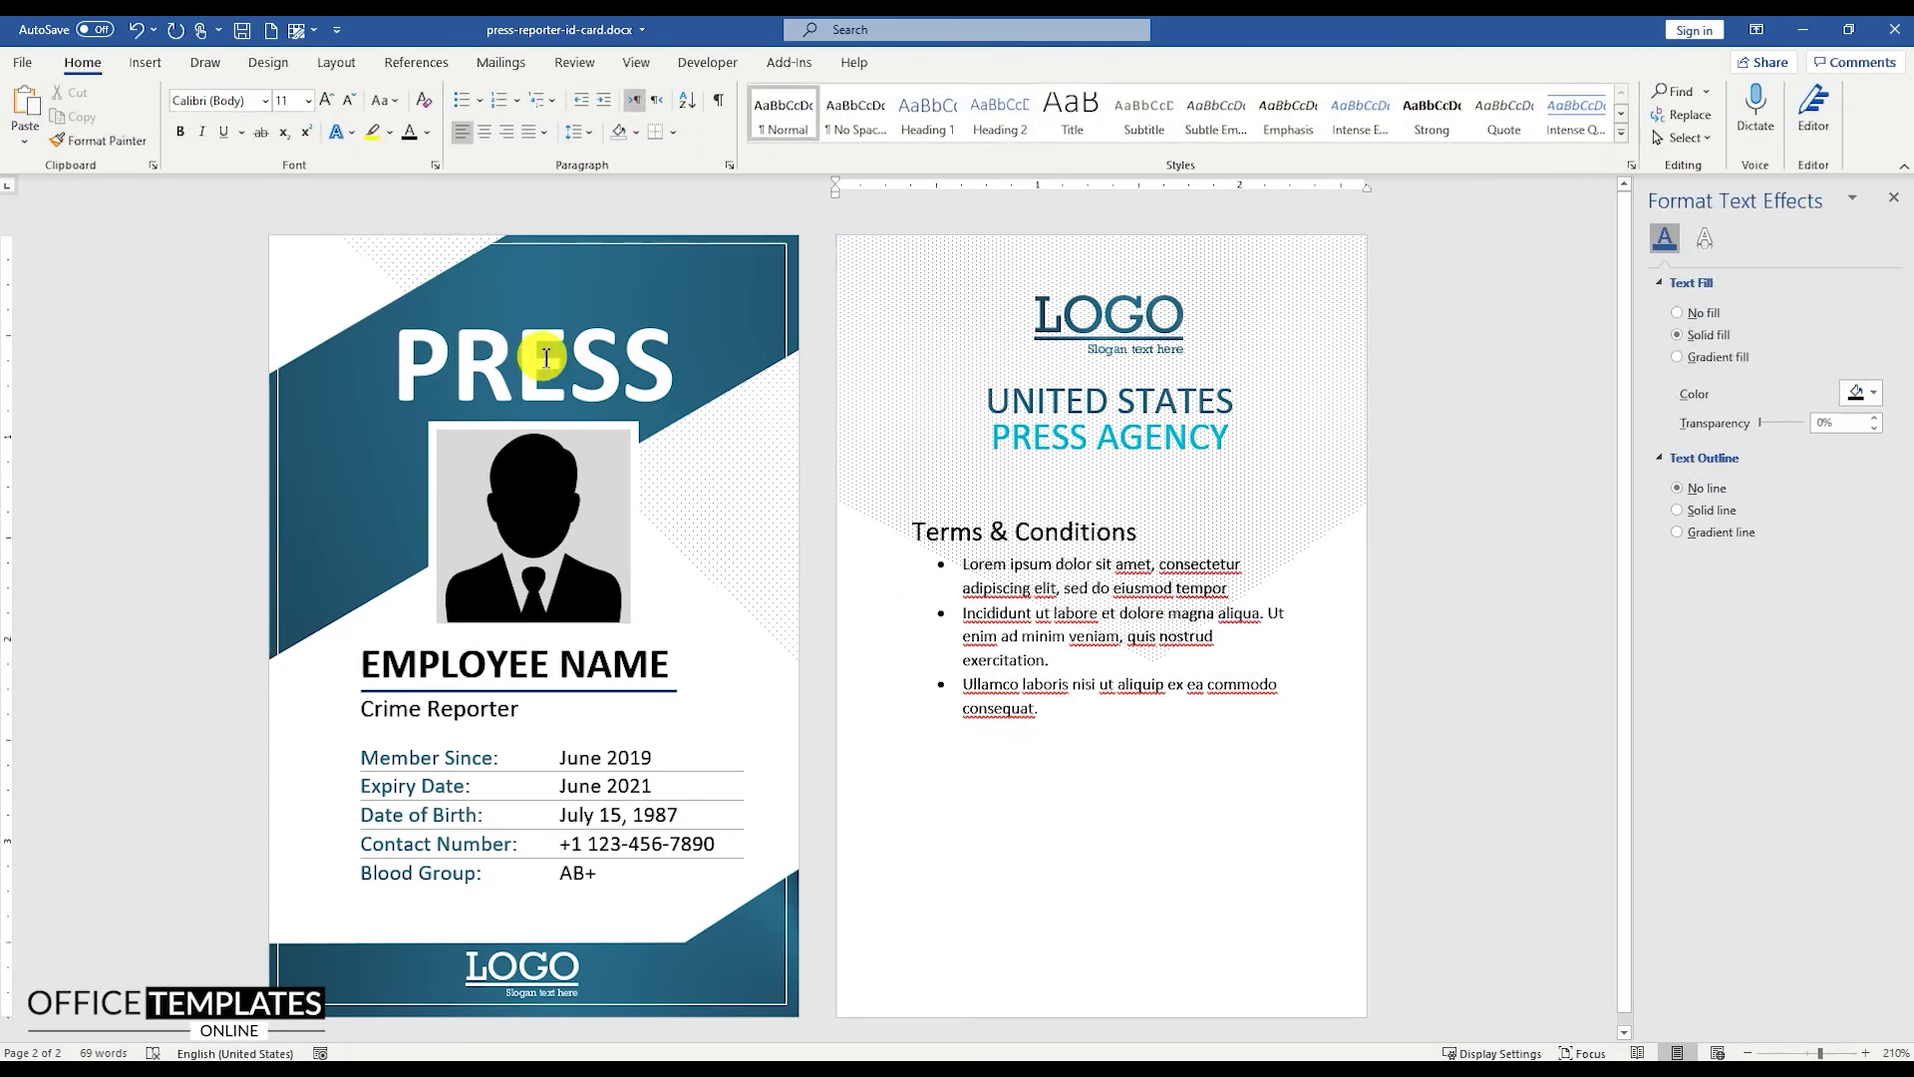
Insert the barcode graphic from the computer and set it In Front of Text.
{"action": "left_click", "coordinate": [146, 62]}
{"action": "left_click", "coordinate": [271, 108]}
{"action": "left_click", "coordinate": [227, 108]}
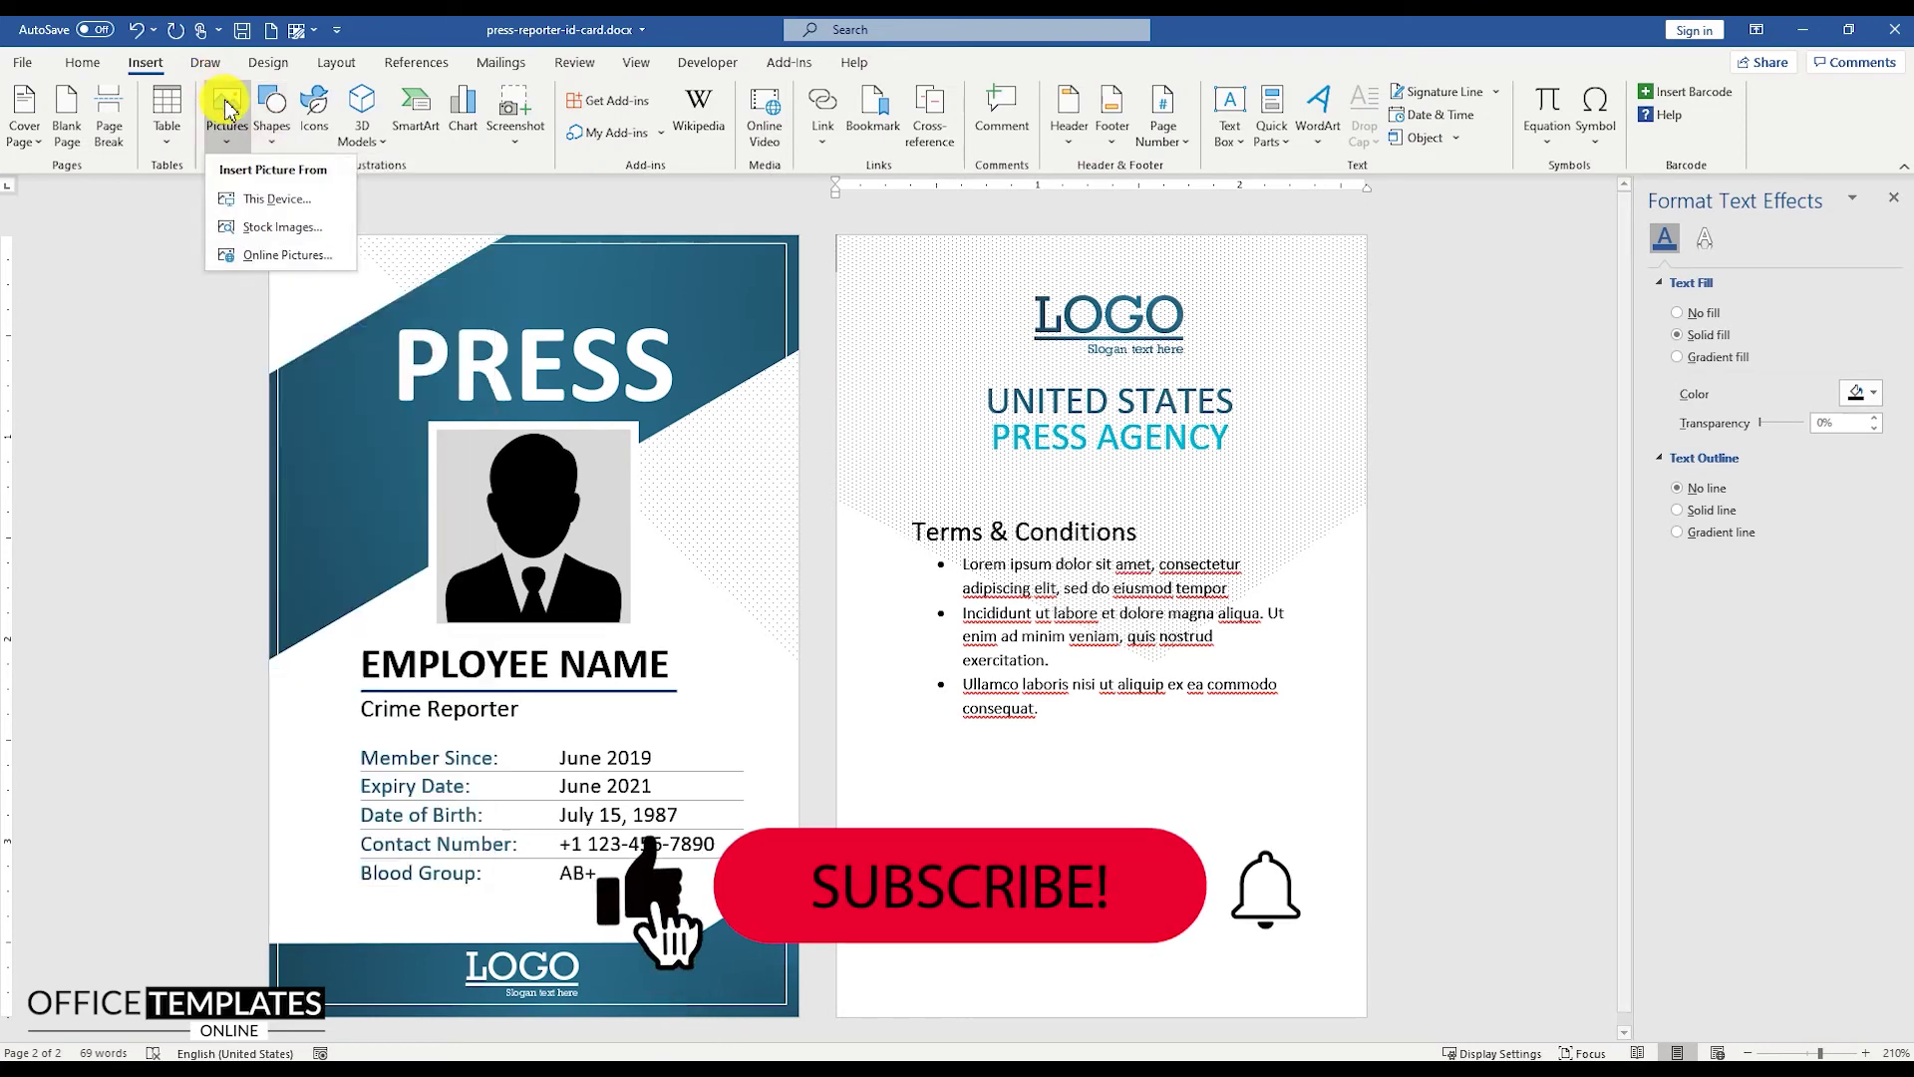
{"action": "left_click", "coordinate": [269, 198]}
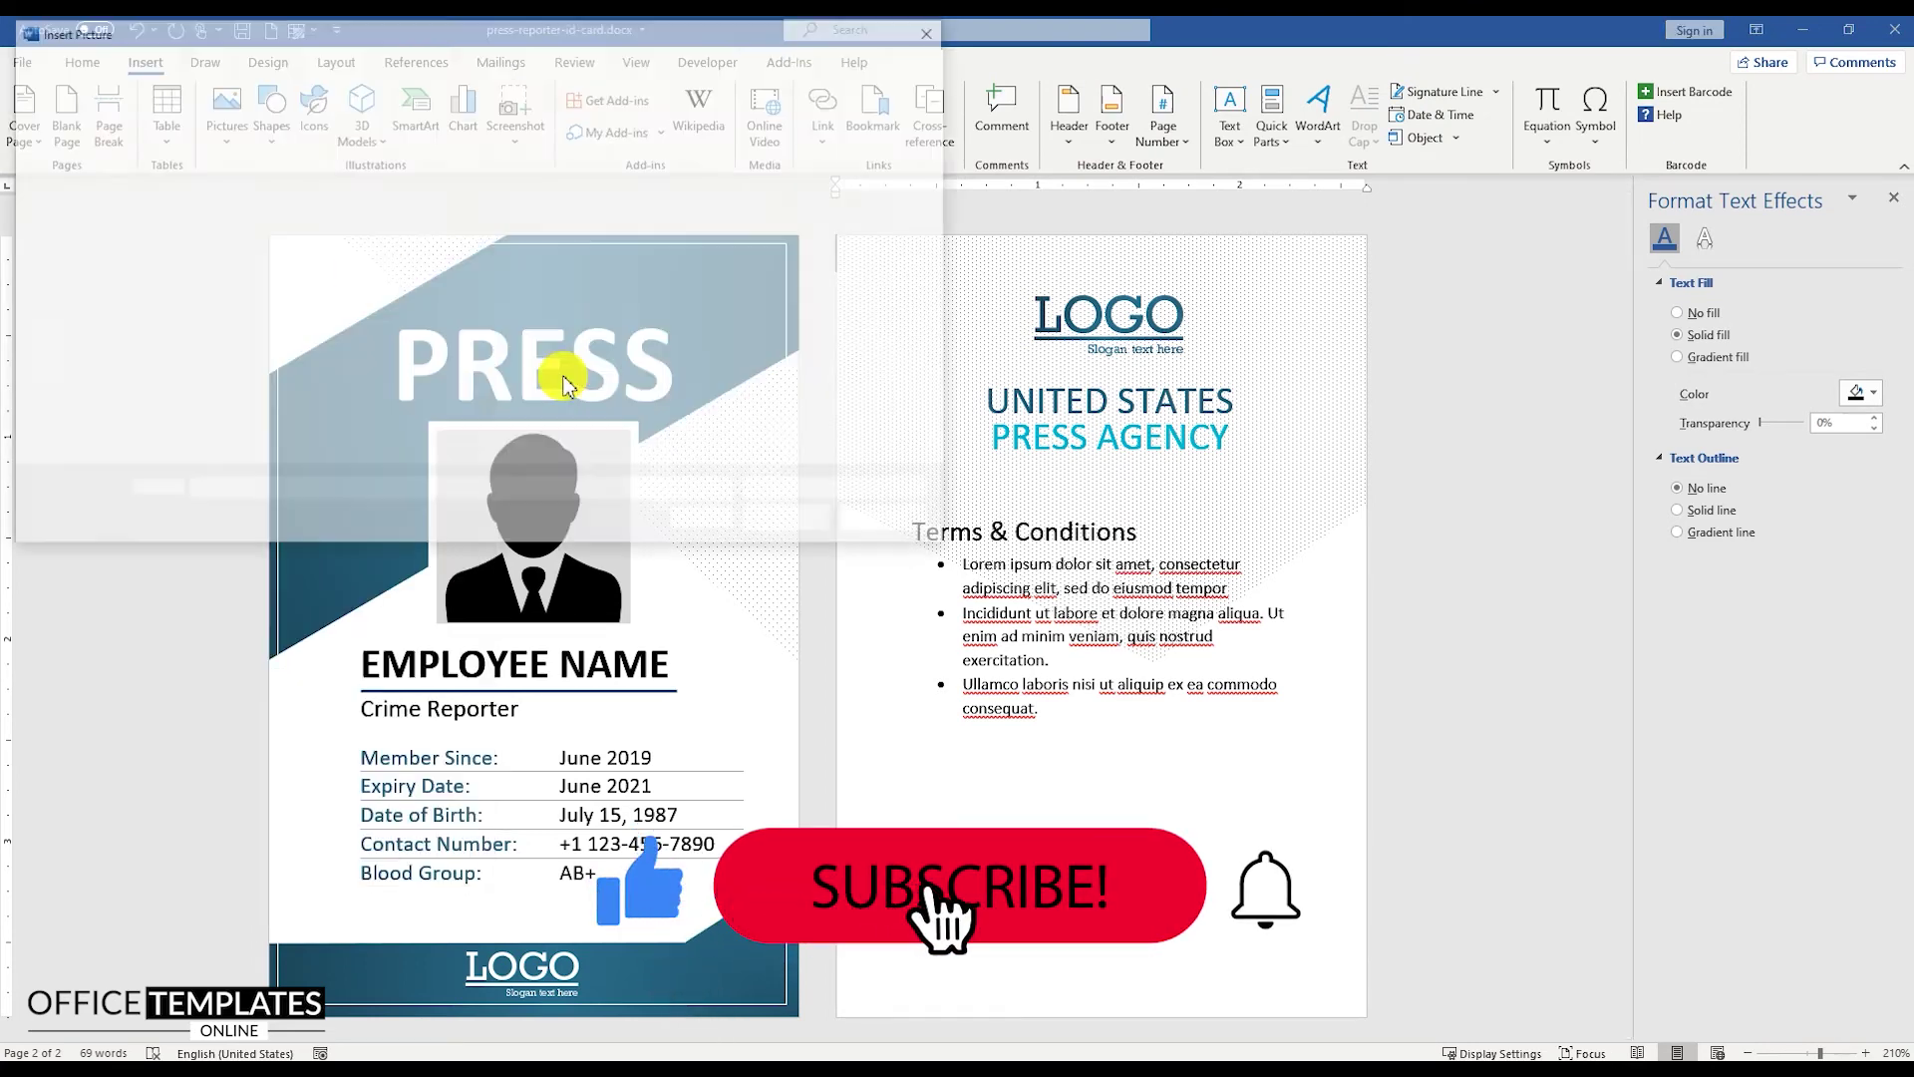
{"action": "double_click", "coordinate": [244, 195]}
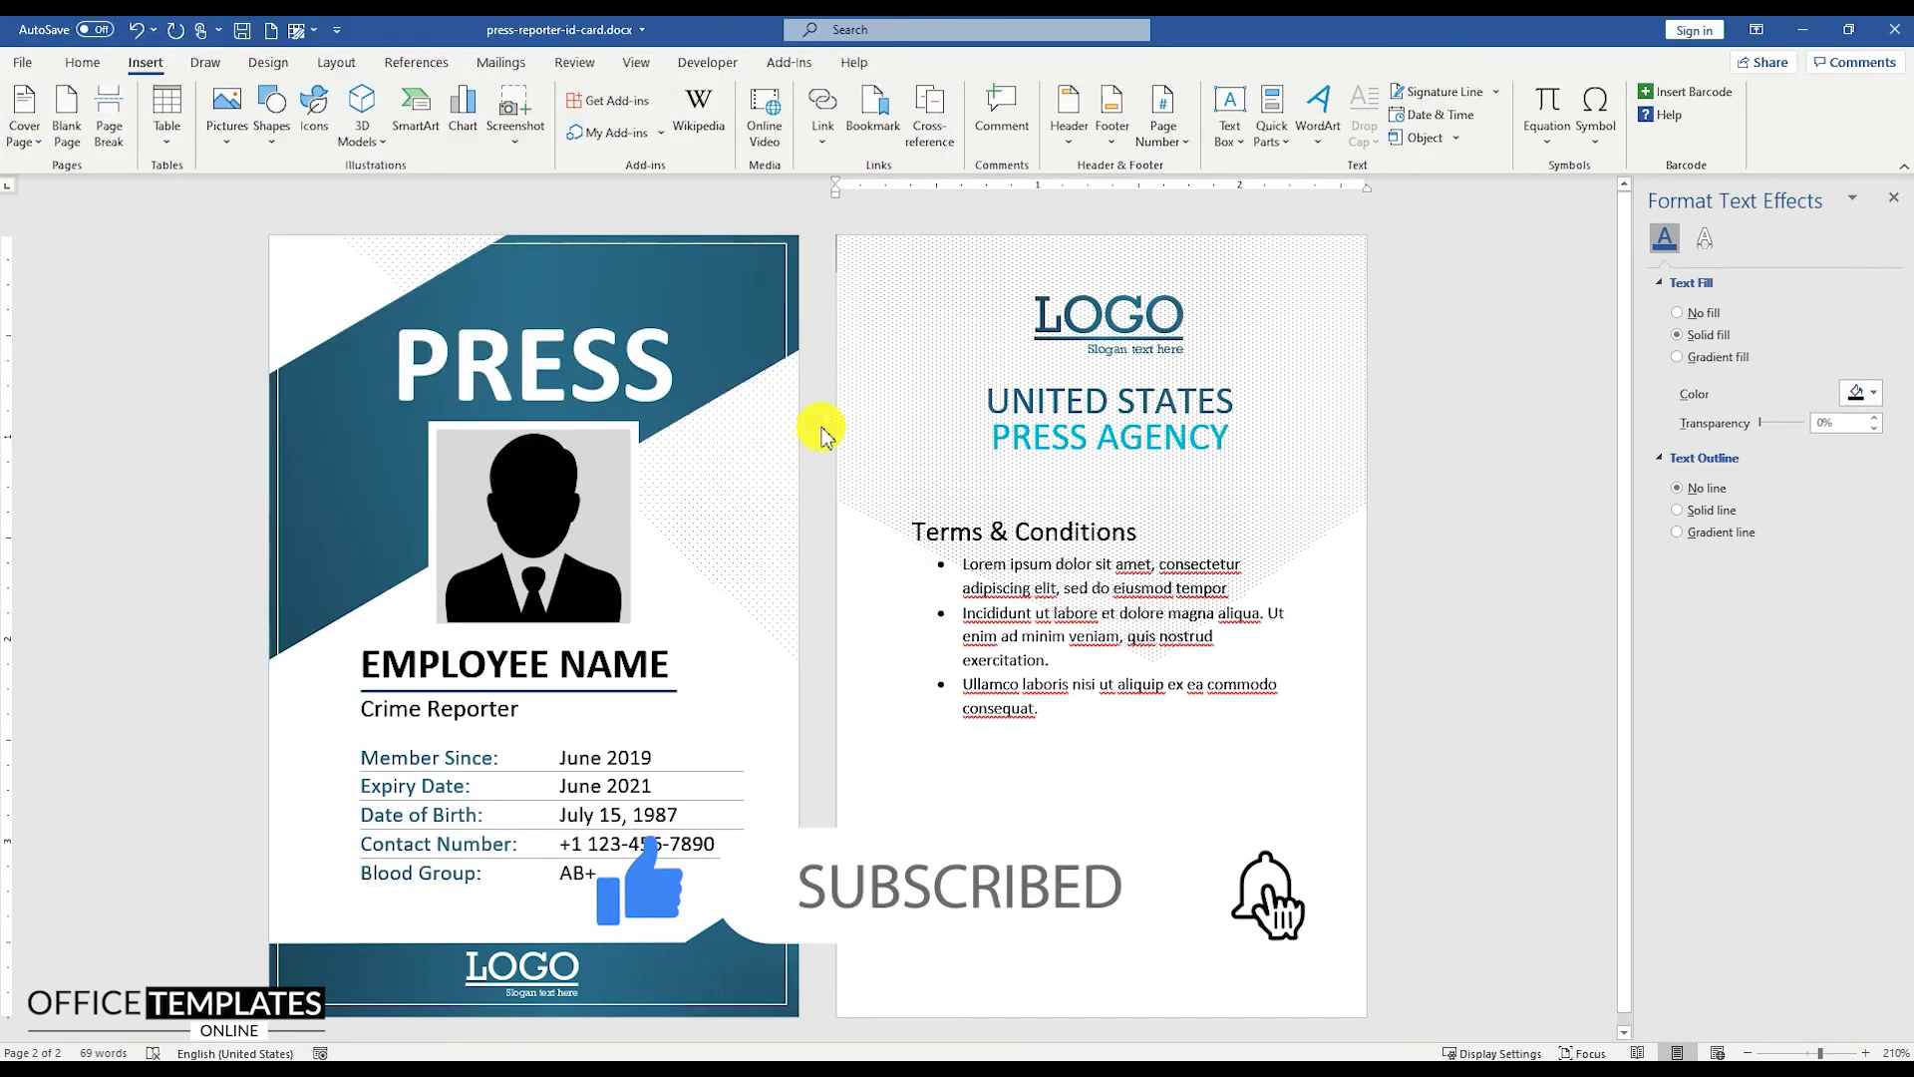
{"action": "left_click", "coordinate": [1396, 247]}
{"action": "left_click", "coordinate": [1546, 427]}
Shrink the barcode, place it beneath the terms, and centre it horizontally.
{"action": "left_click_drag", "start_coordinate": [1145, 265], "coordinate": [1148, 786]}
{"action": "left_click_drag", "start_coordinate": [1365, 835], "coordinate": [1230, 799]}
{"action": "left_click_drag", "start_coordinate": [1111, 799], "coordinate": [1179, 782]}
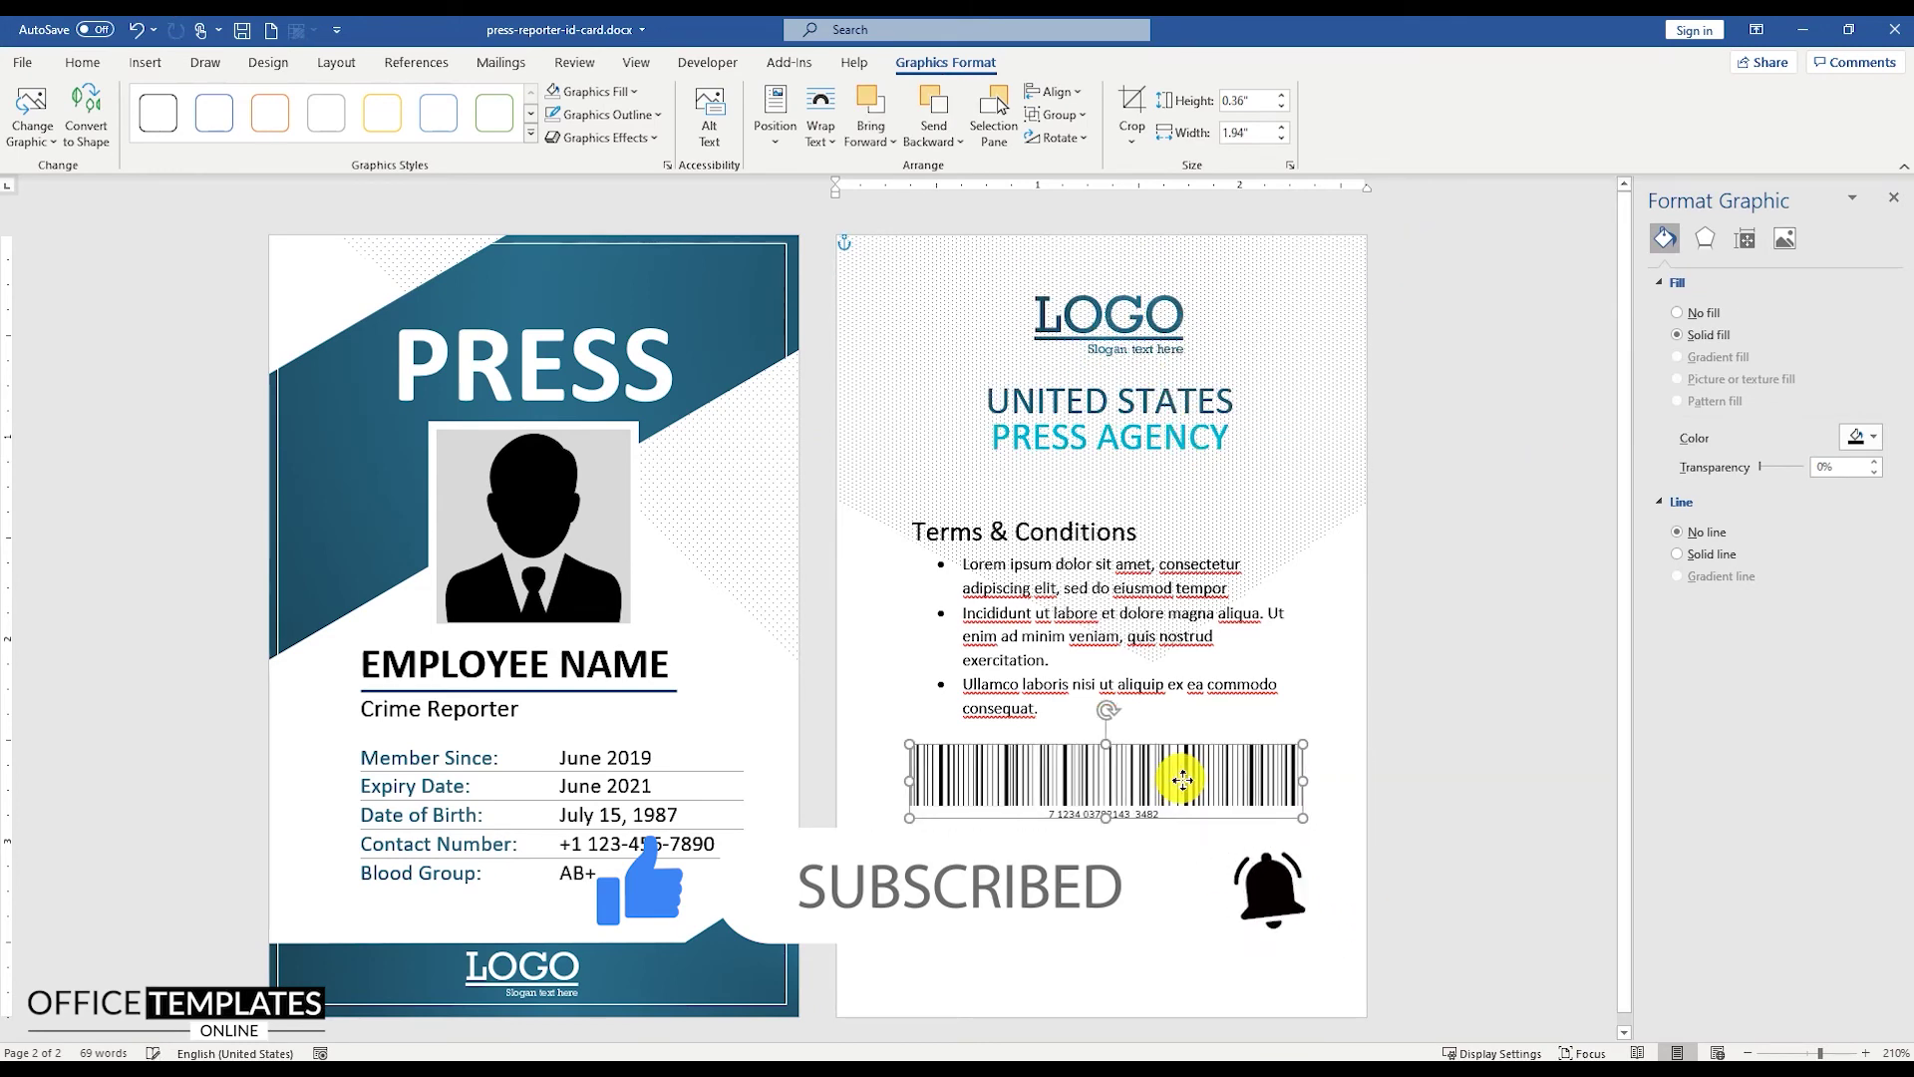
{"action": "left_click", "coordinate": [1054, 91]}
{"action": "left_click", "coordinate": [1077, 136]}
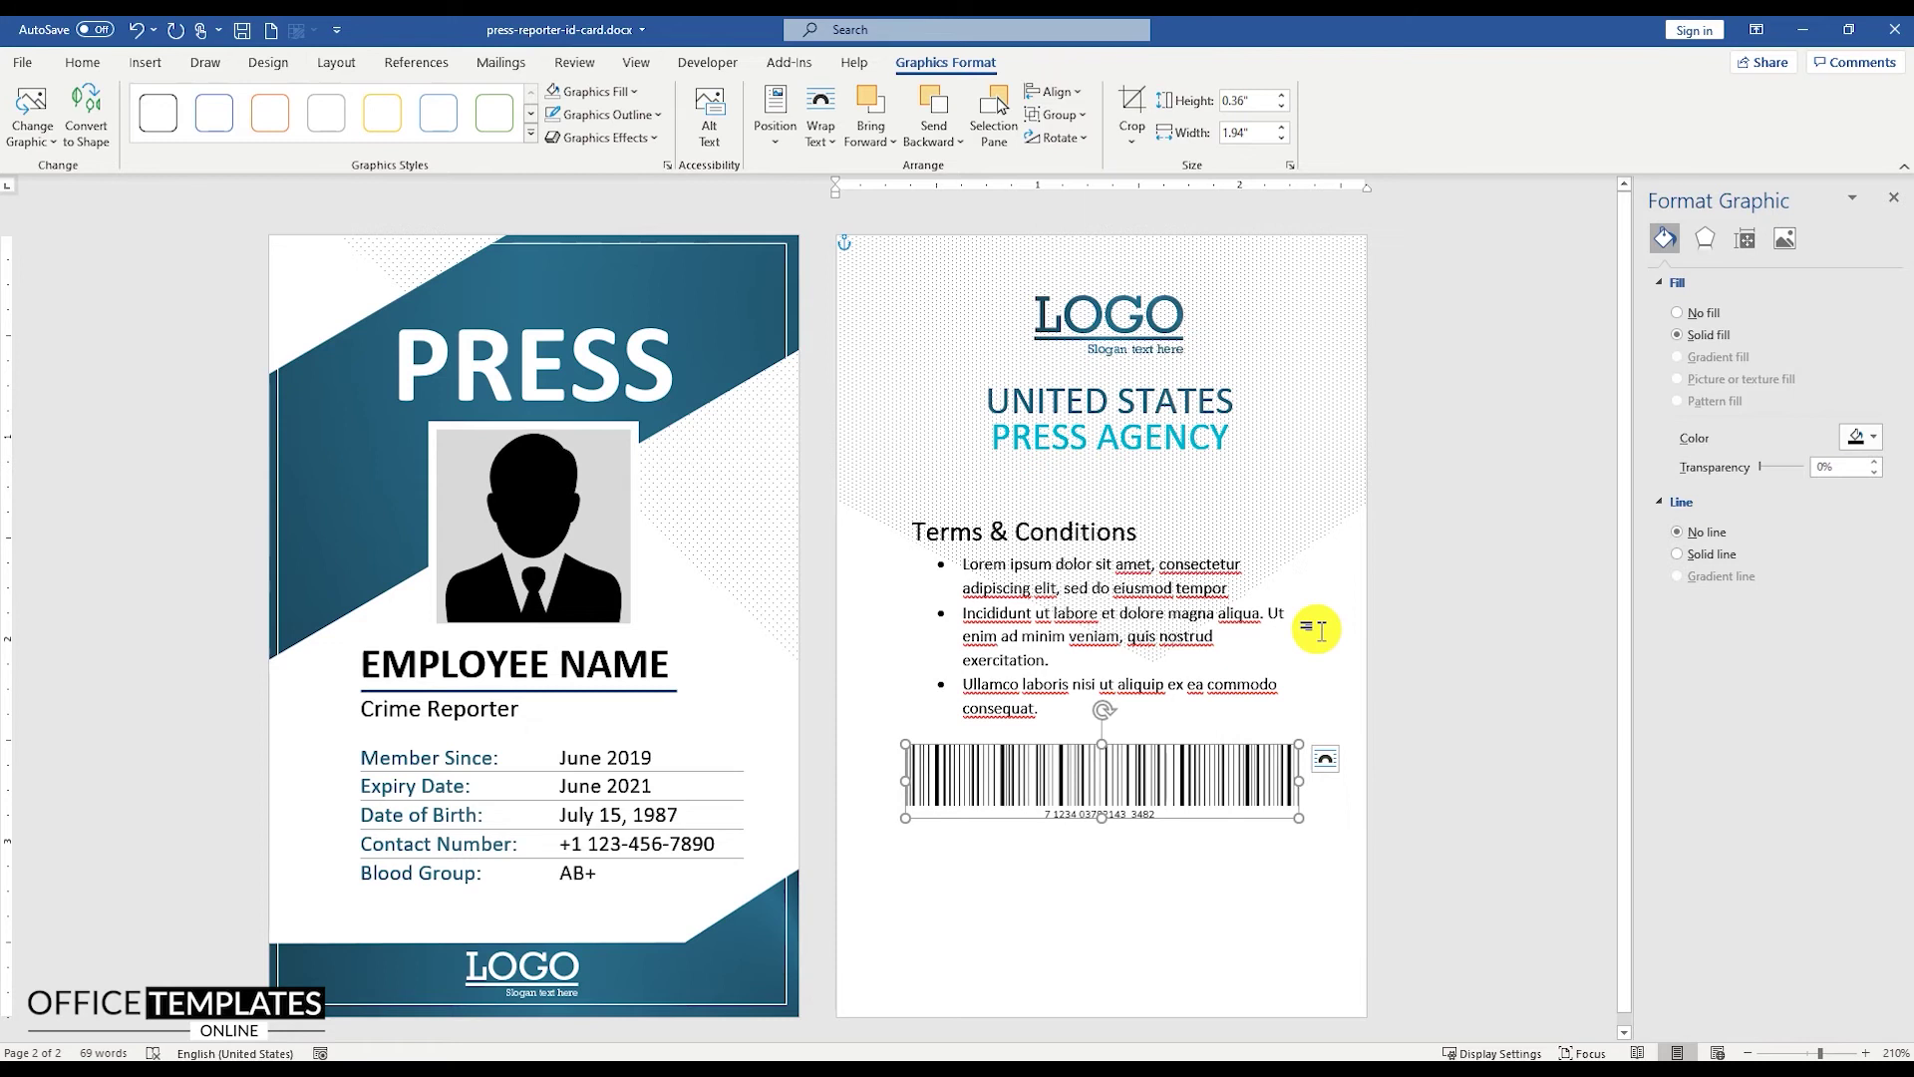
{"action": "left_click", "coordinate": [1448, 674]}
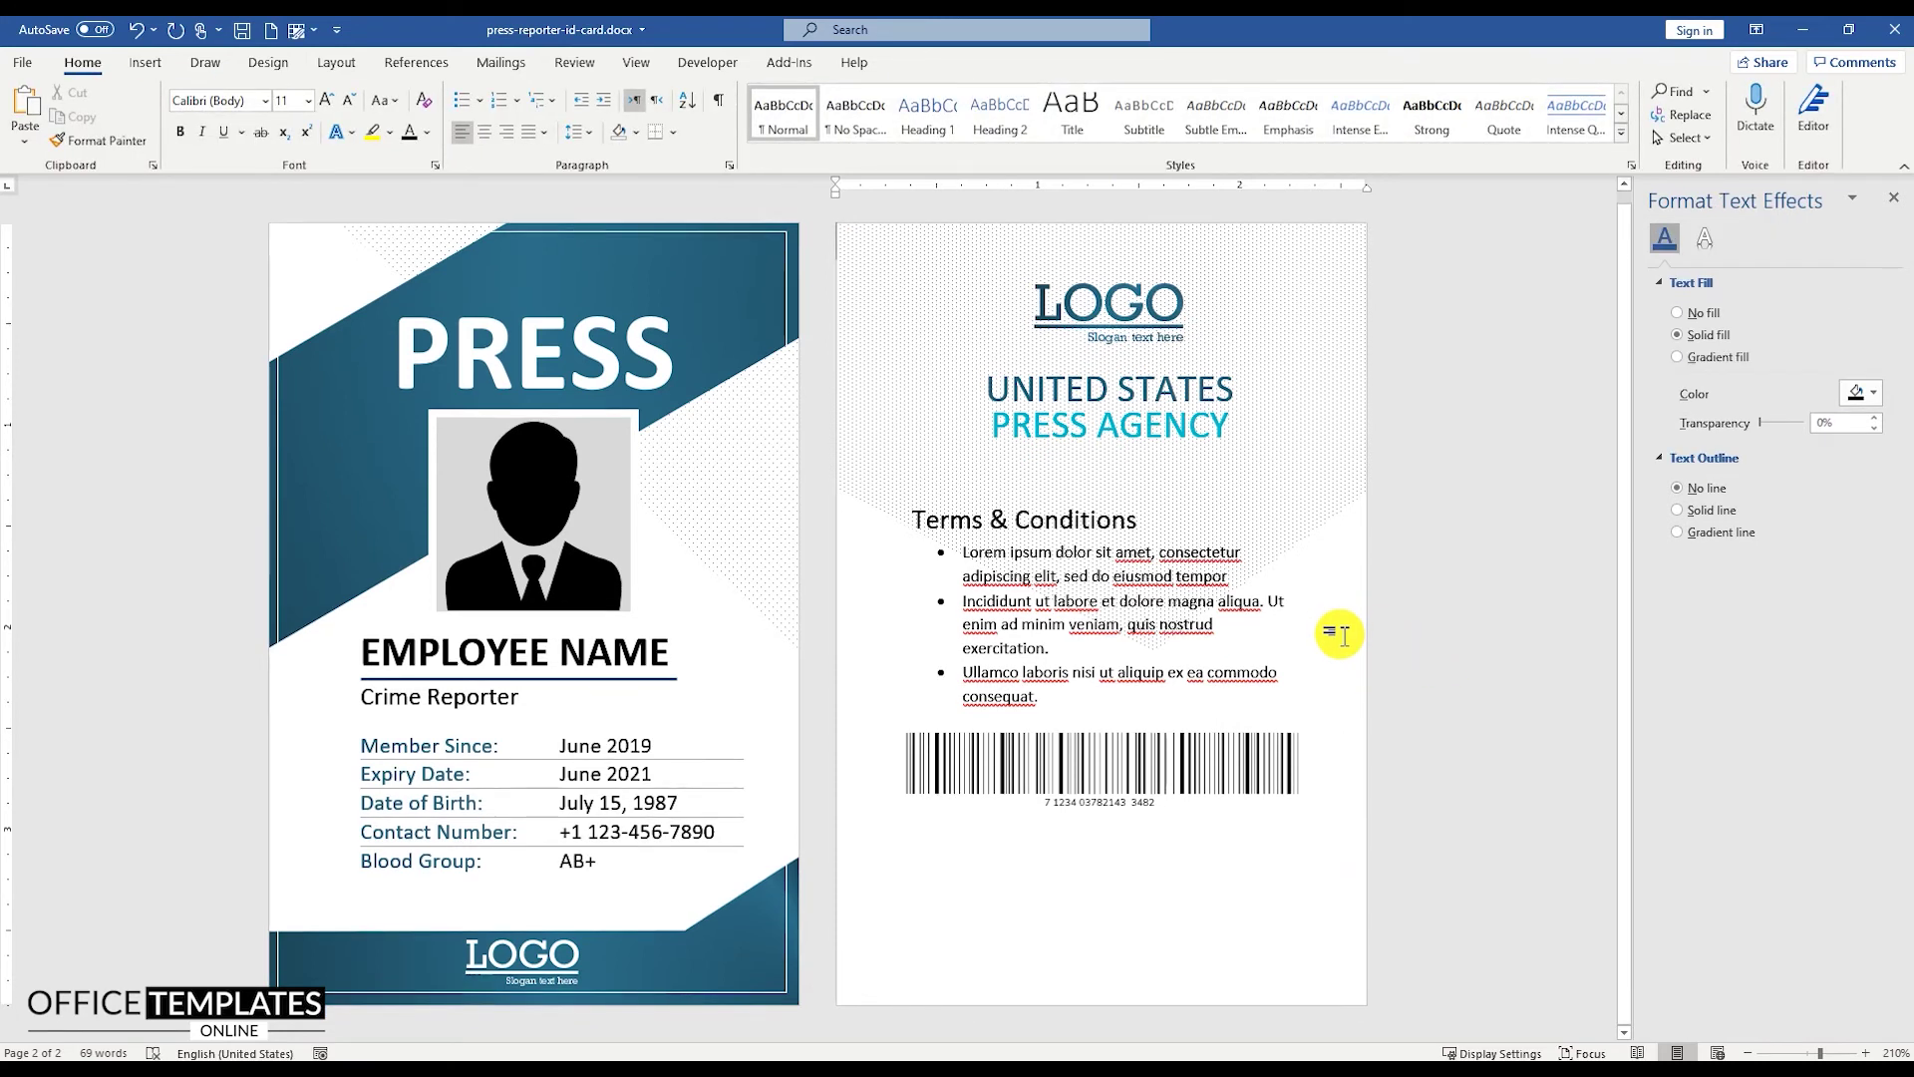
Align the back card's background frame on the page.
{"action": "left_click", "coordinate": [787, 270]}
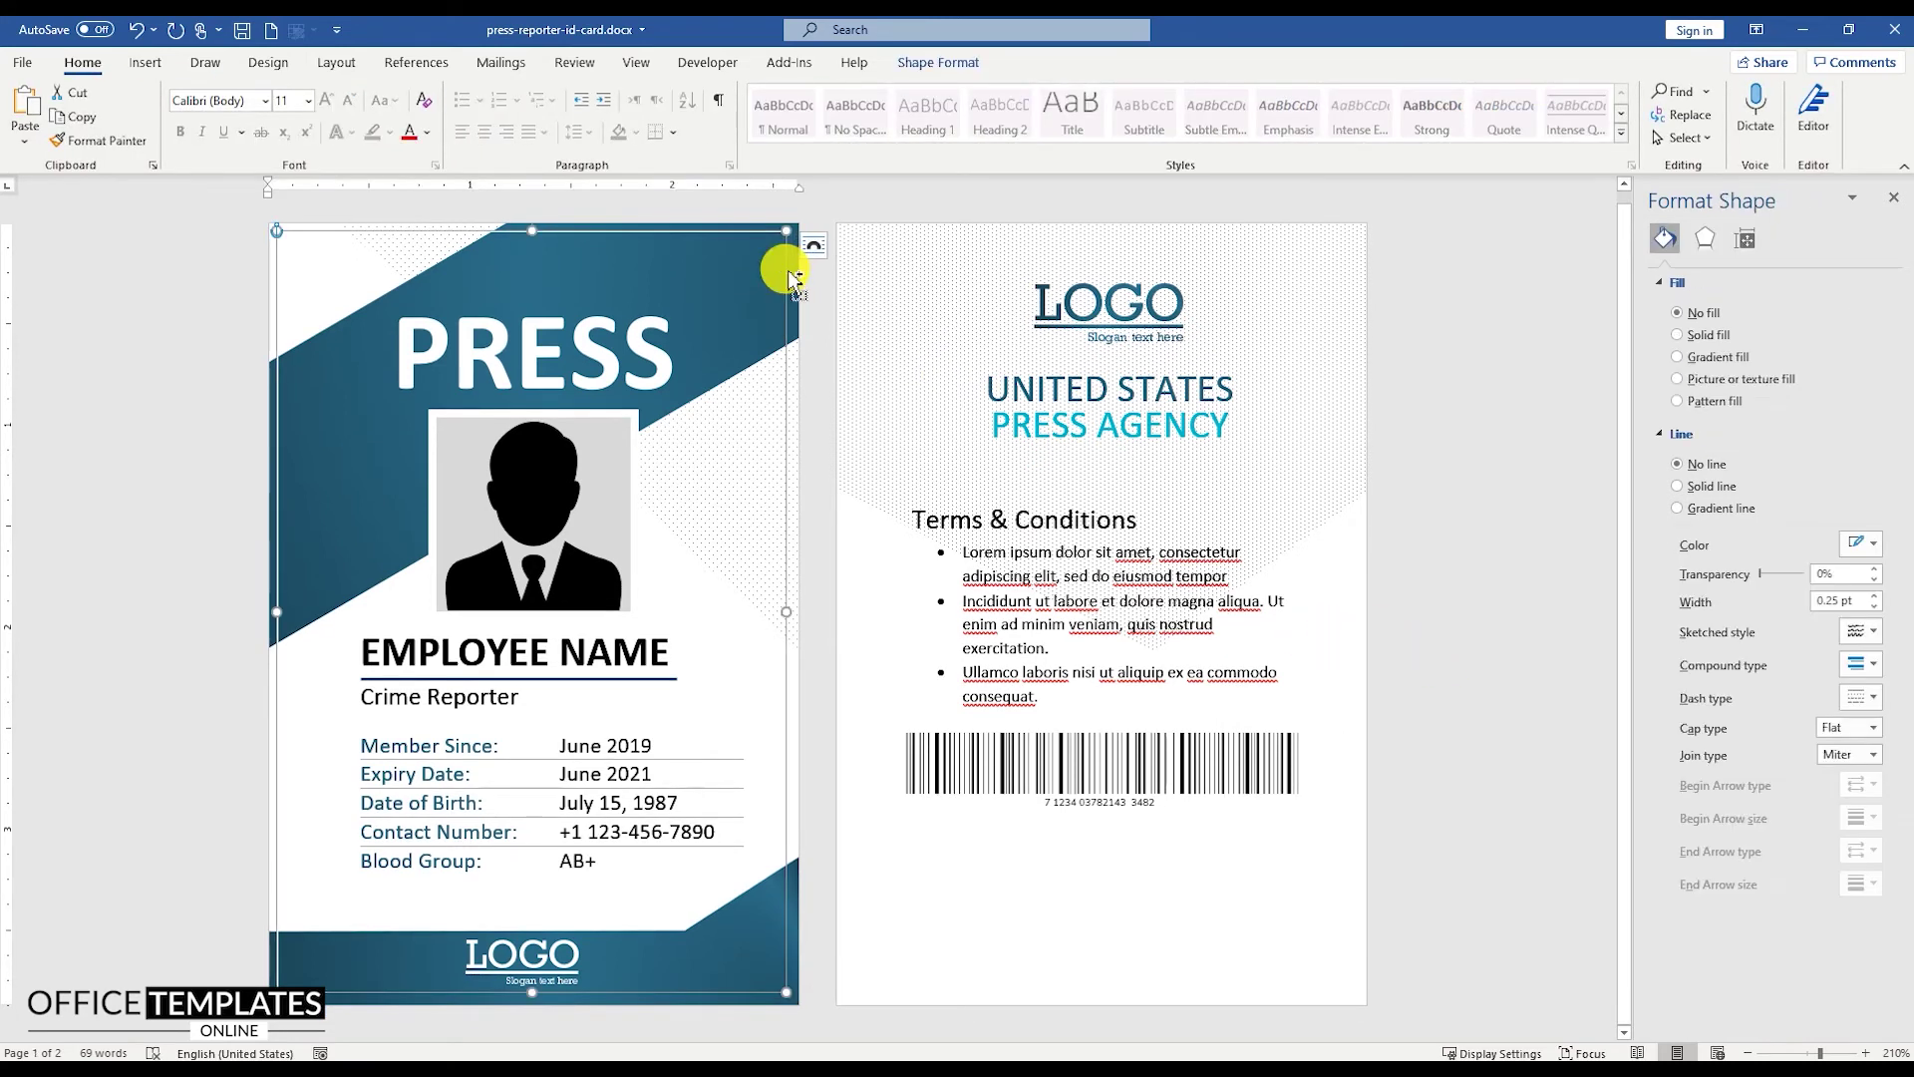
{"action": "left_click", "coordinate": [997, 271]}
{"action": "left_click", "coordinate": [1290, 265]}
{"action": "left_click", "coordinate": [938, 61]}
{"action": "left_click", "coordinate": [1625, 110]}
{"action": "left_click", "coordinate": [1624, 110]}
{"action": "left_click", "coordinate": [1625, 109]}
{"action": "left_click", "coordinate": [1688, 288]}
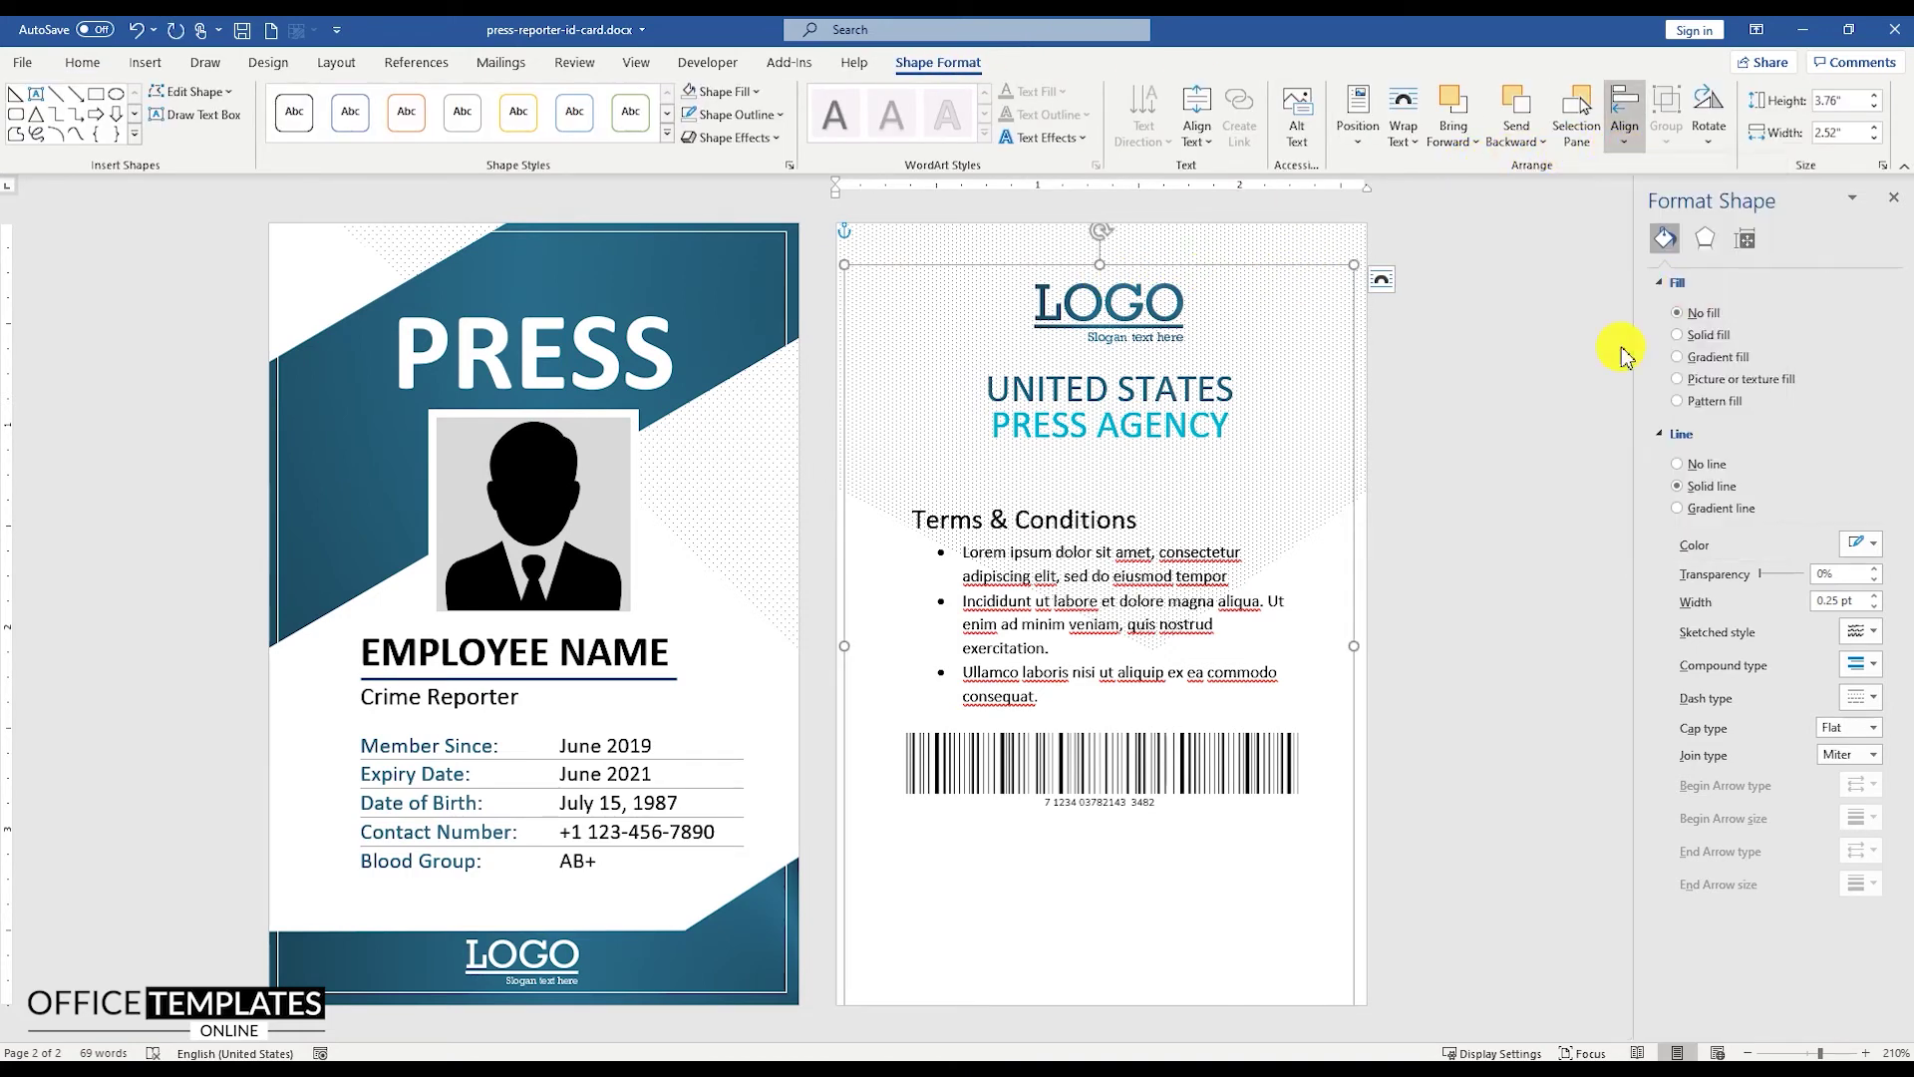
{"action": "left_click", "coordinate": [1435, 583]}
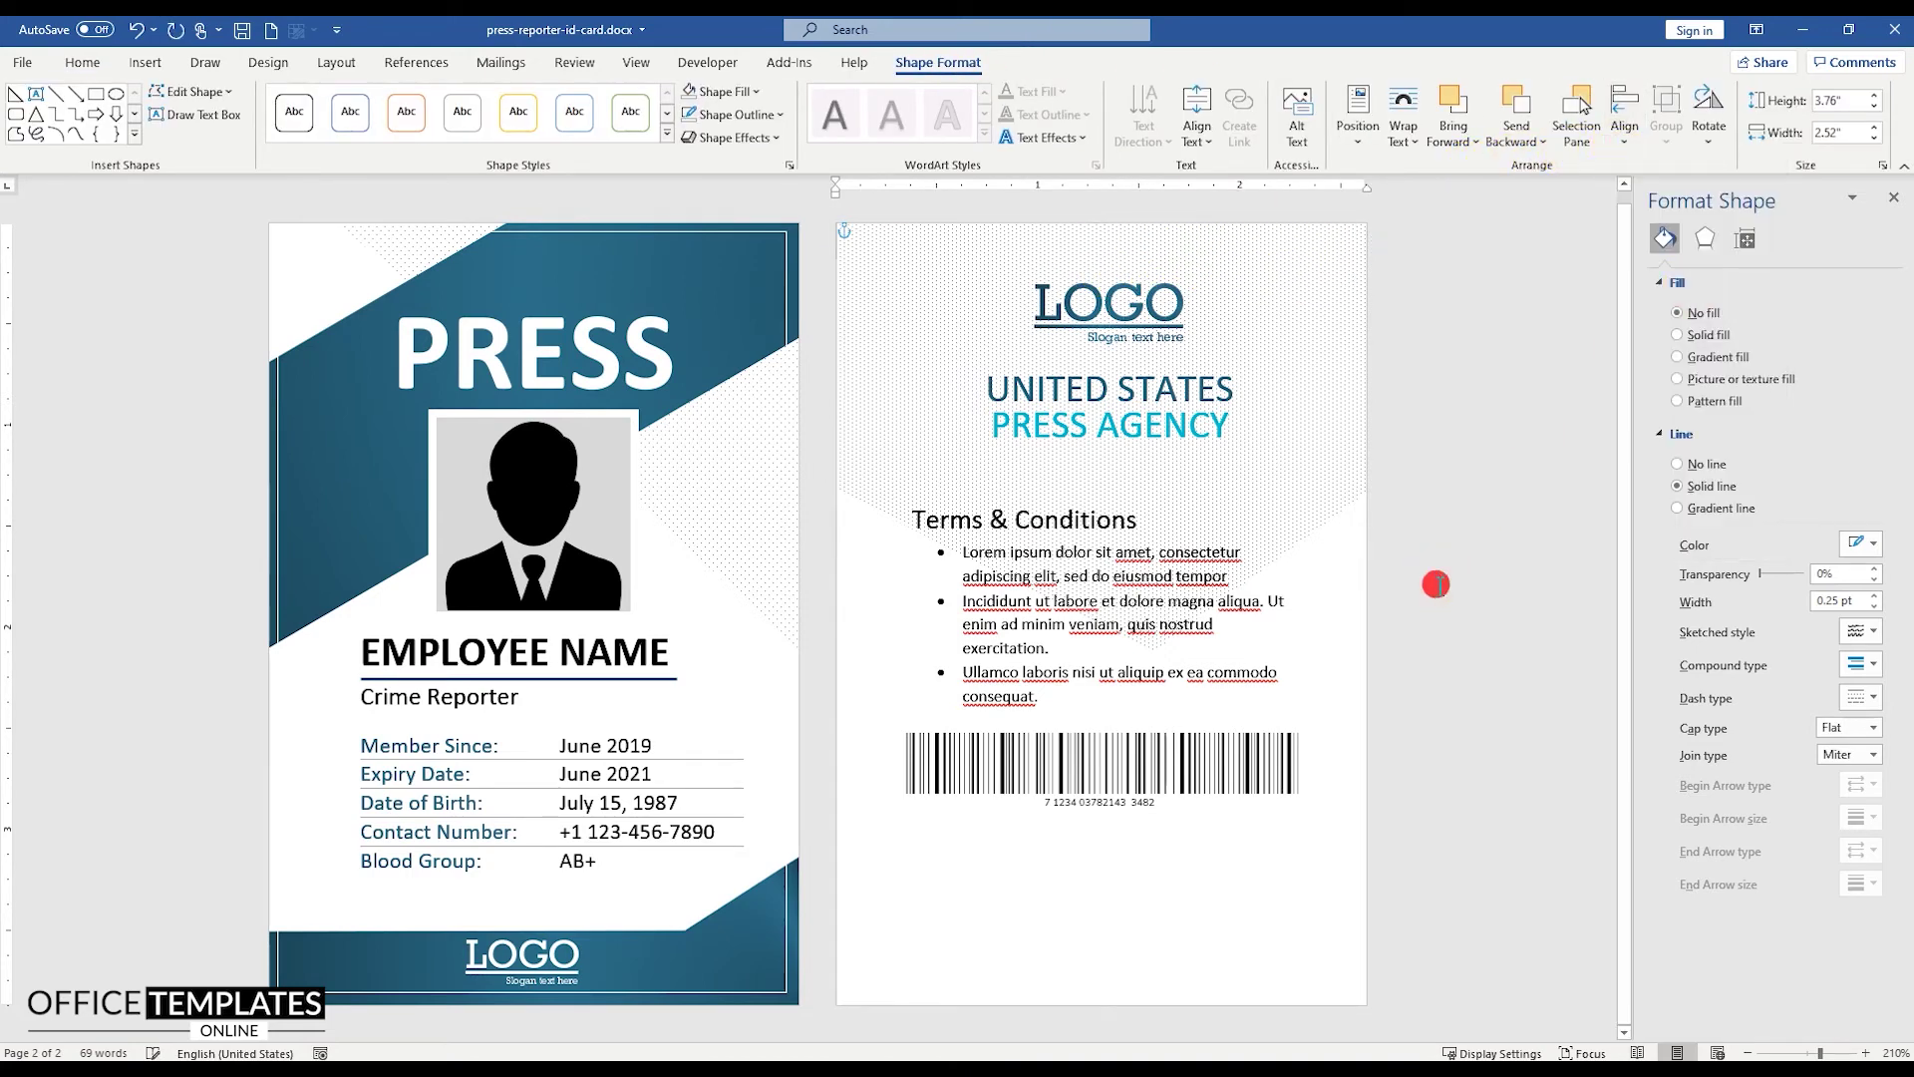
{"action": "left_click", "coordinate": [149, 64]}
Draw a rectangle across the card's bottom with no outline and a teal gradient fill.
{"action": "left_click", "coordinate": [277, 120]}
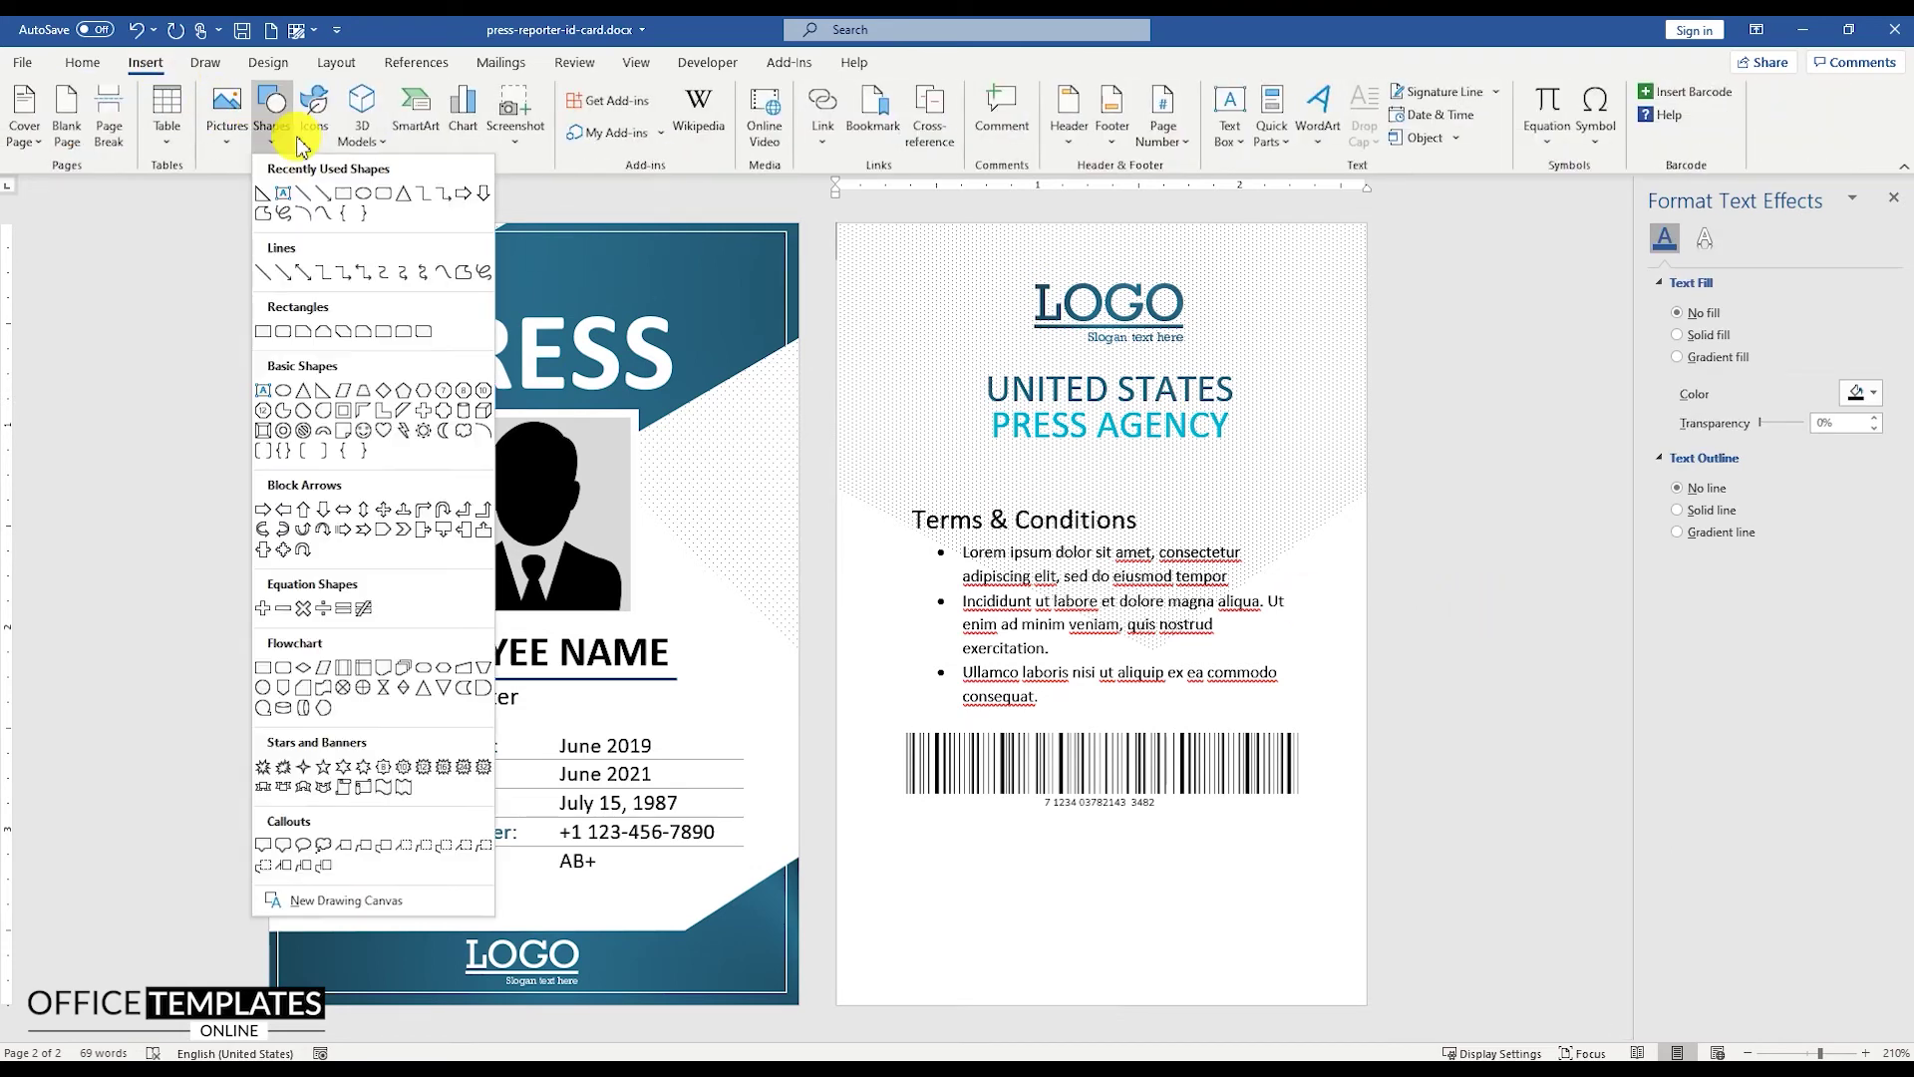
{"action": "left_click", "coordinate": [342, 196]}
{"action": "mouse_move", "coordinate": [838, 841]}
{"action": "left_mouse_down"}
{"action": "mouse_move", "coordinate": [1379, 1019]}
{"action": "mouse_move", "coordinate": [1367, 1005]}
{"action": "left_mouse_up"}
{"action": "right_click", "coordinate": [1214, 881]}
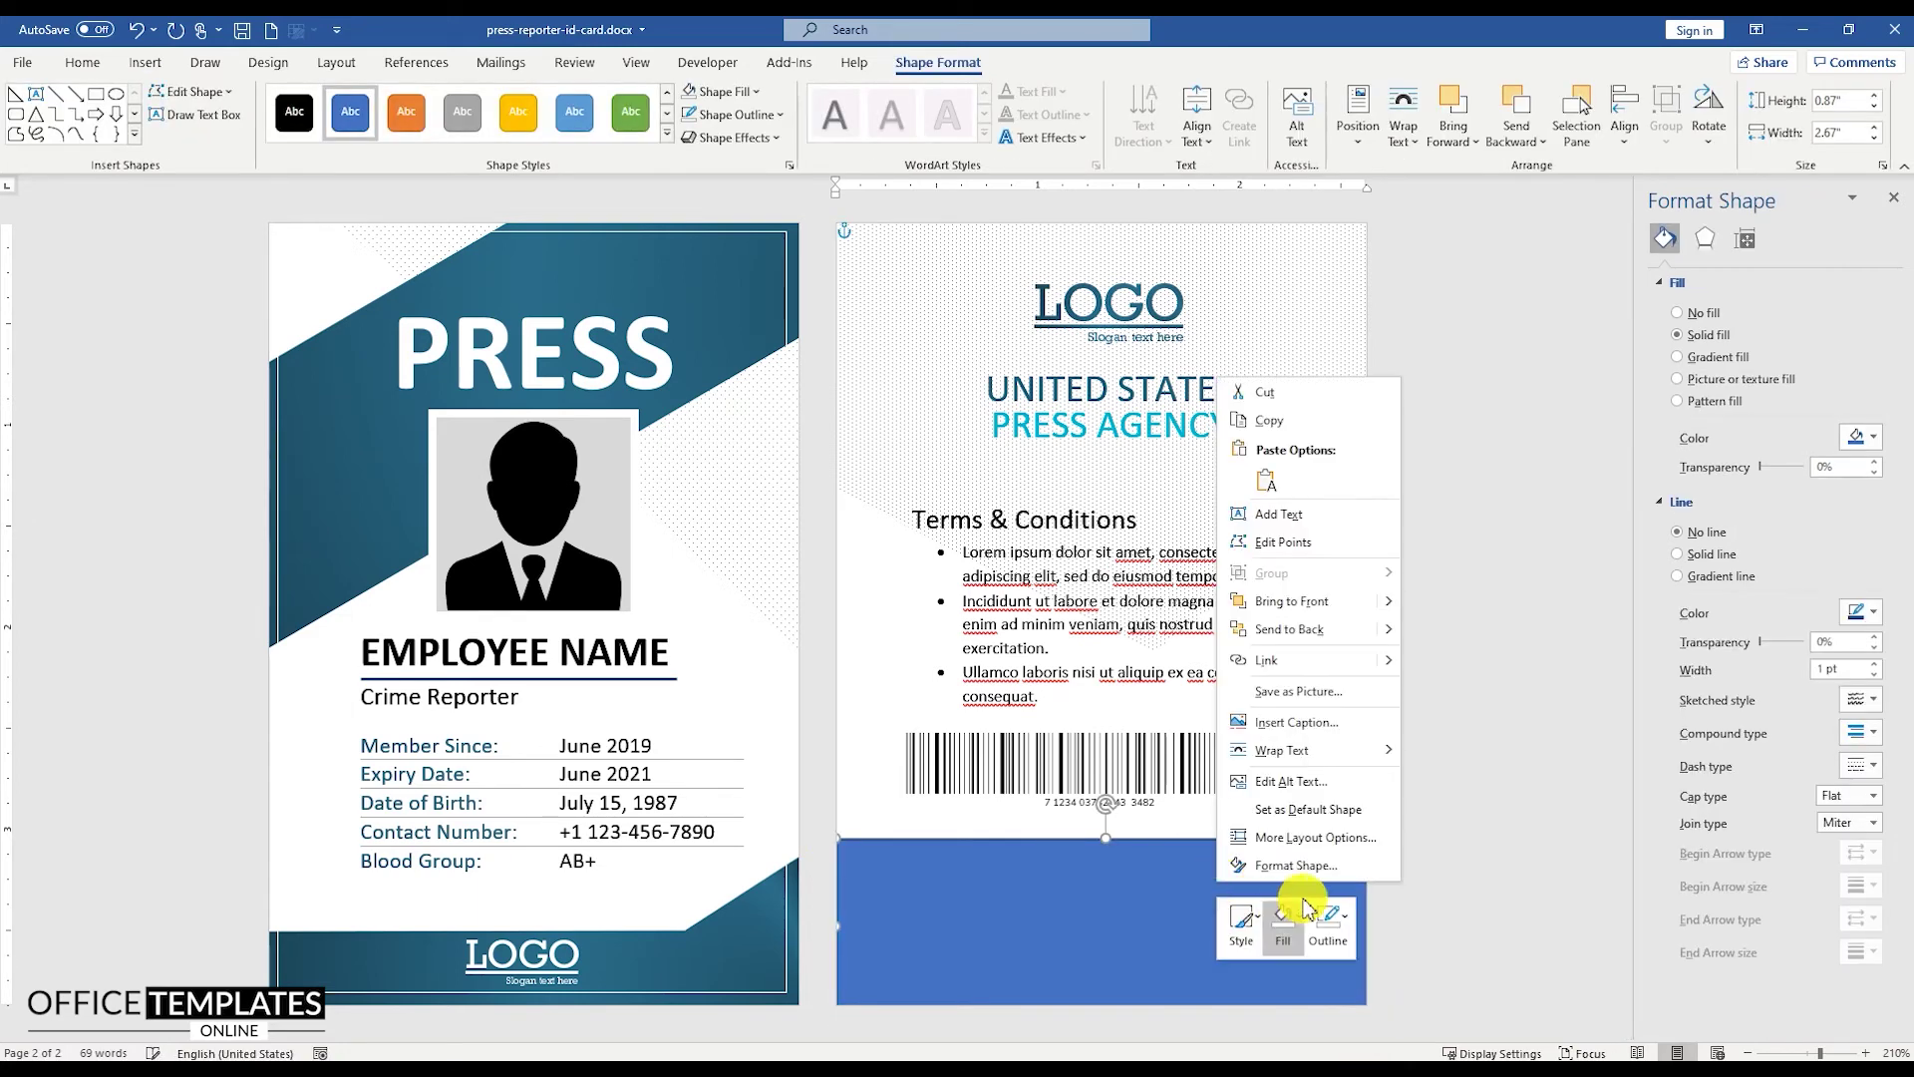
{"action": "left_click", "coordinate": [1328, 922]}
{"action": "left_click", "coordinate": [1353, 773]}
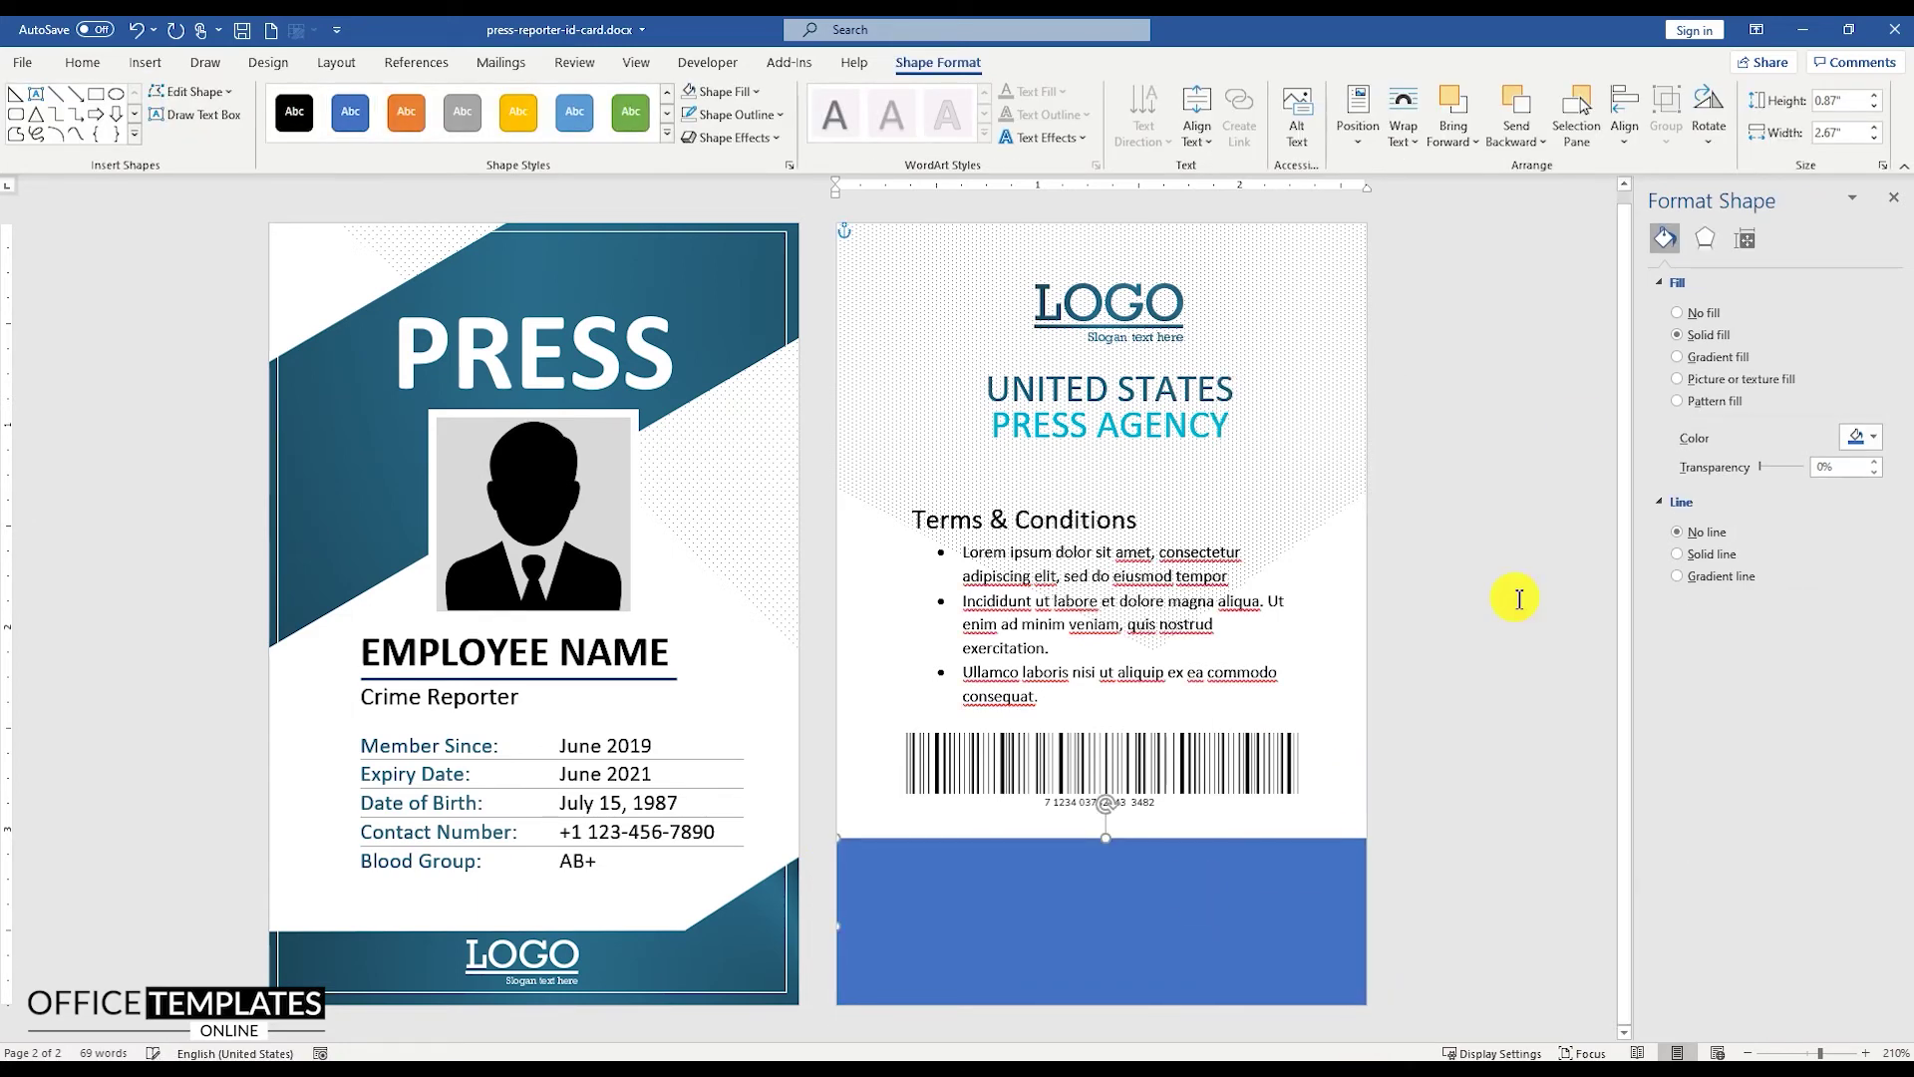
{"action": "left_click", "coordinate": [1679, 357]}
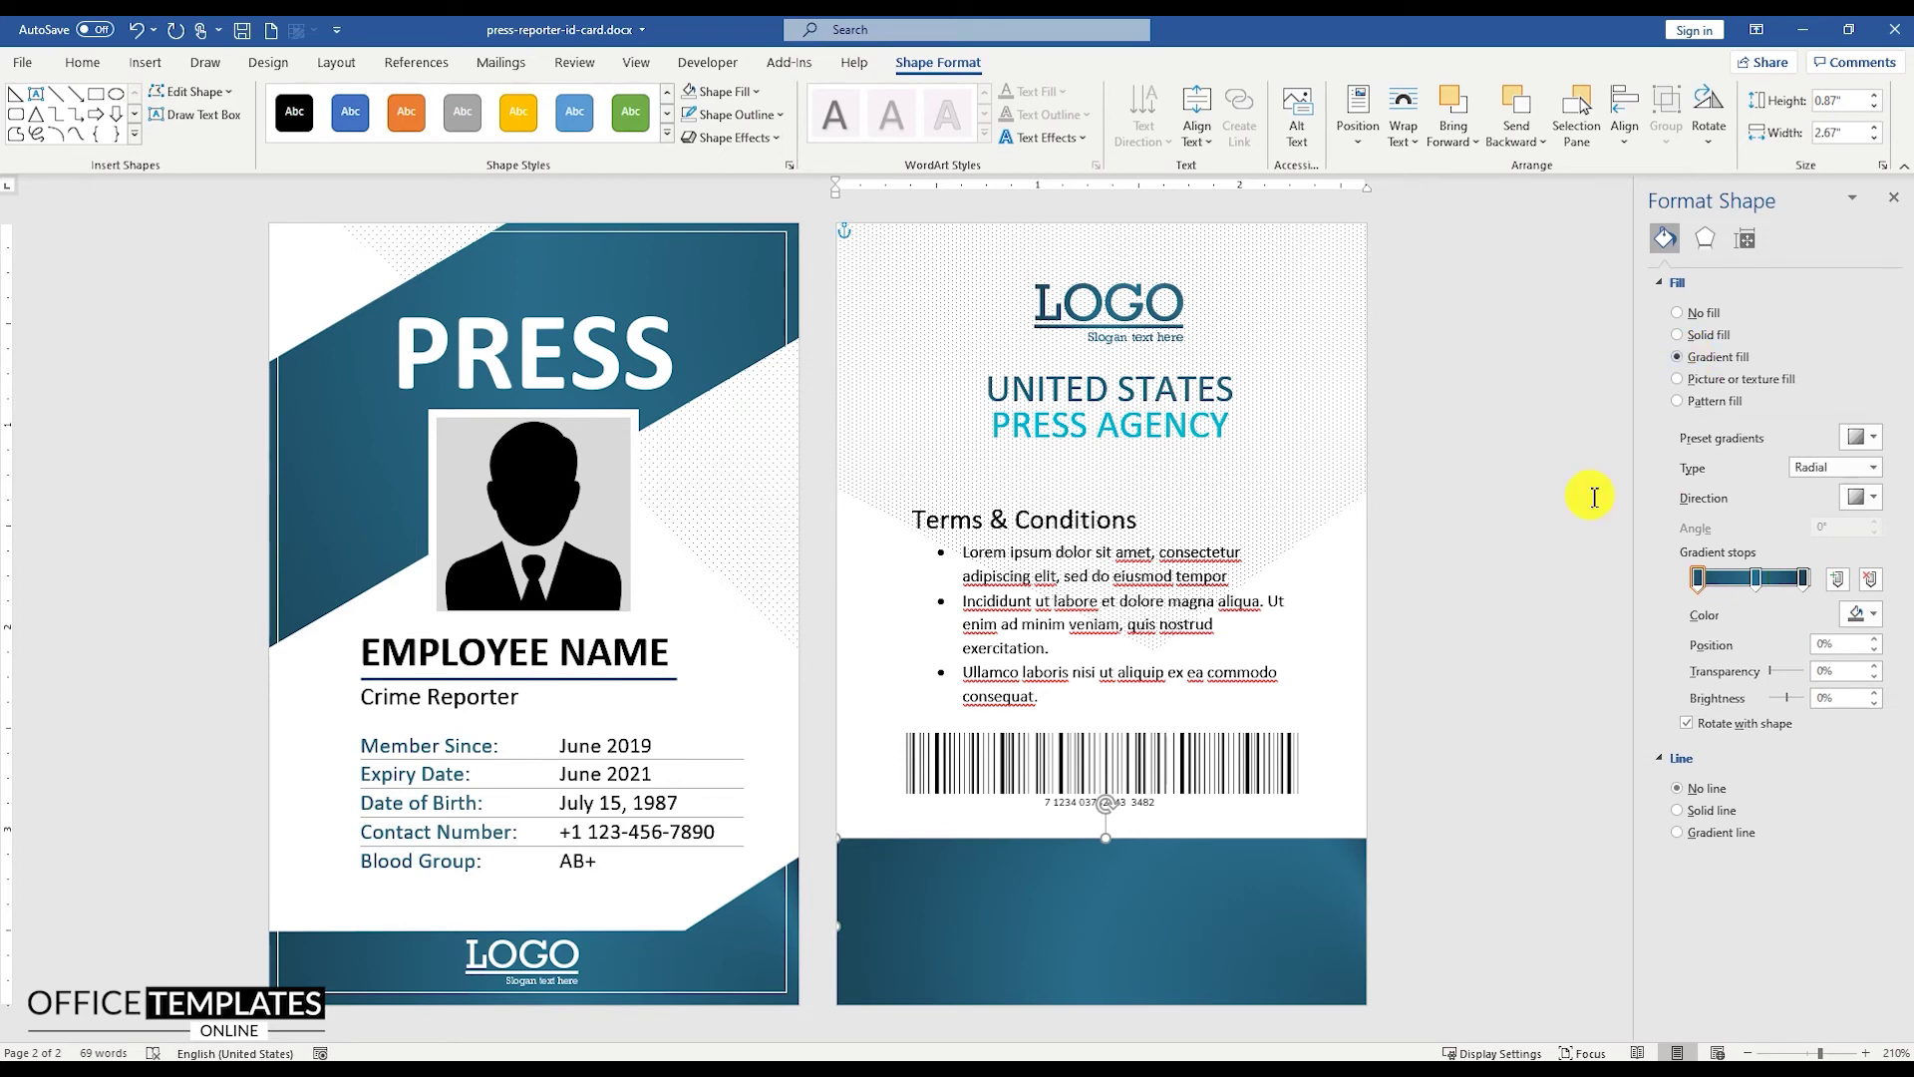
Send the gradient band behind the card's frame and raise its top edge slightly.
{"action": "right_click", "coordinate": [1235, 891]}
{"action": "left_click", "coordinate": [1297, 692]}
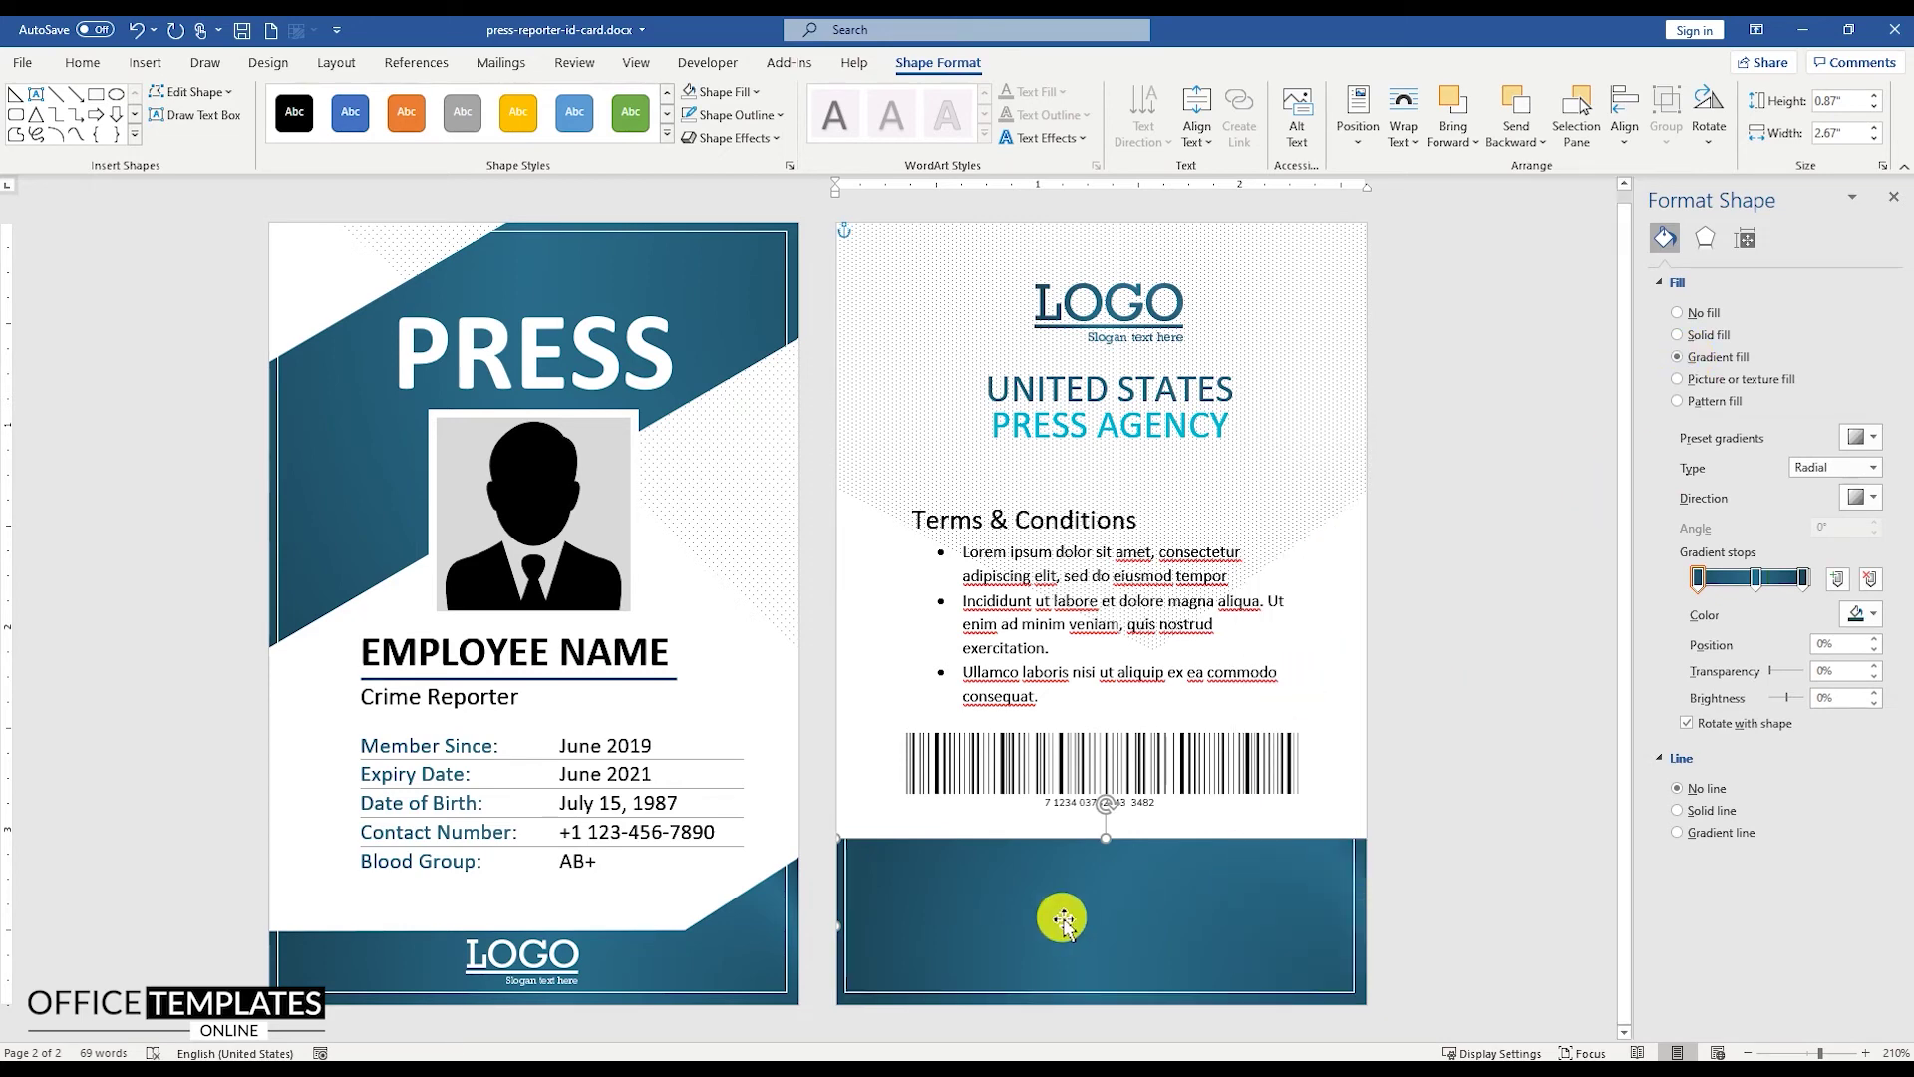
{"action": "left_click_drag", "start_coordinate": [1107, 835], "coordinate": [1108, 831]}
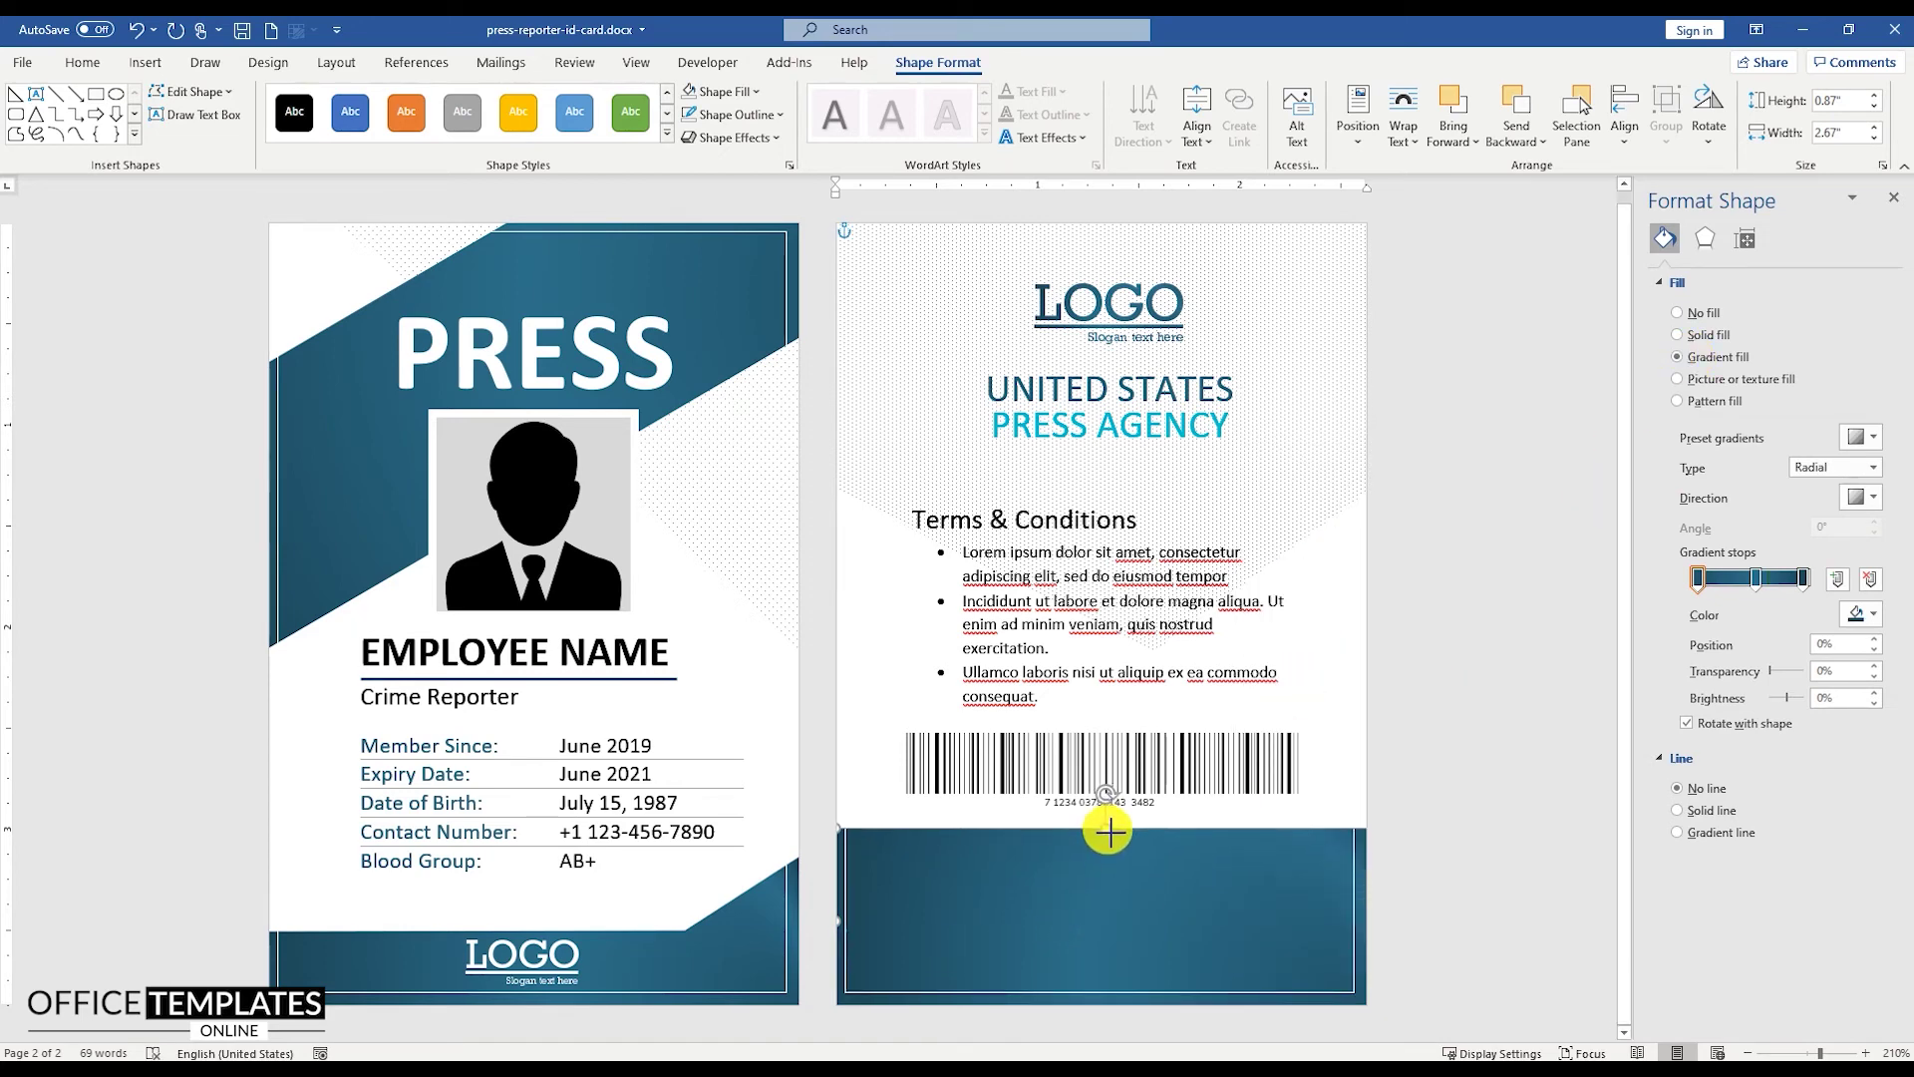
{"action": "left_click", "coordinate": [1432, 819]}
Draw a text box over the teal band.
{"action": "left_click", "coordinate": [145, 62]}
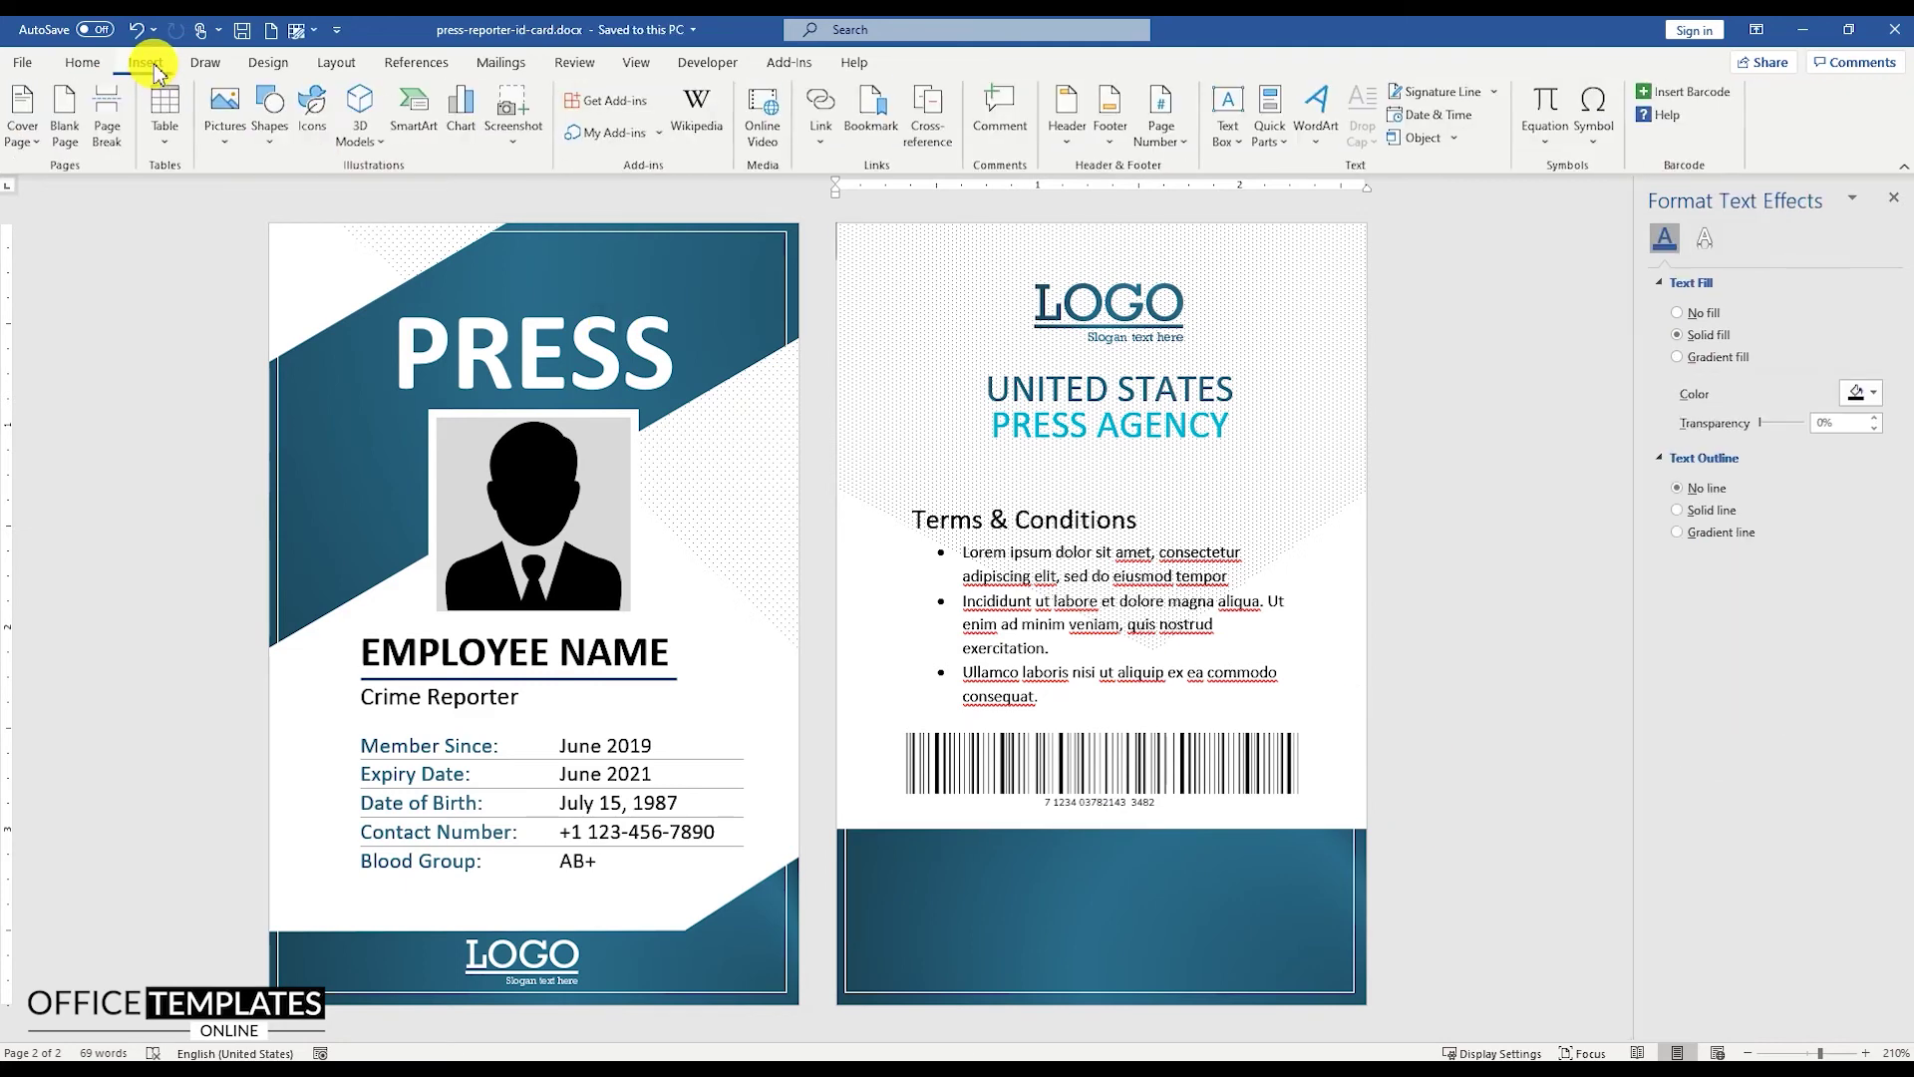
{"action": "left_click", "coordinate": [278, 126]}
{"action": "left_click", "coordinate": [269, 190]}
{"action": "mouse_move", "coordinate": [983, 840]}
{"action": "left_mouse_down"}
{"action": "mouse_move", "coordinate": [1157, 948]}
{"action": "mouse_move", "coordinate": [1332, 974]}
{"action": "left_mouse_up"}
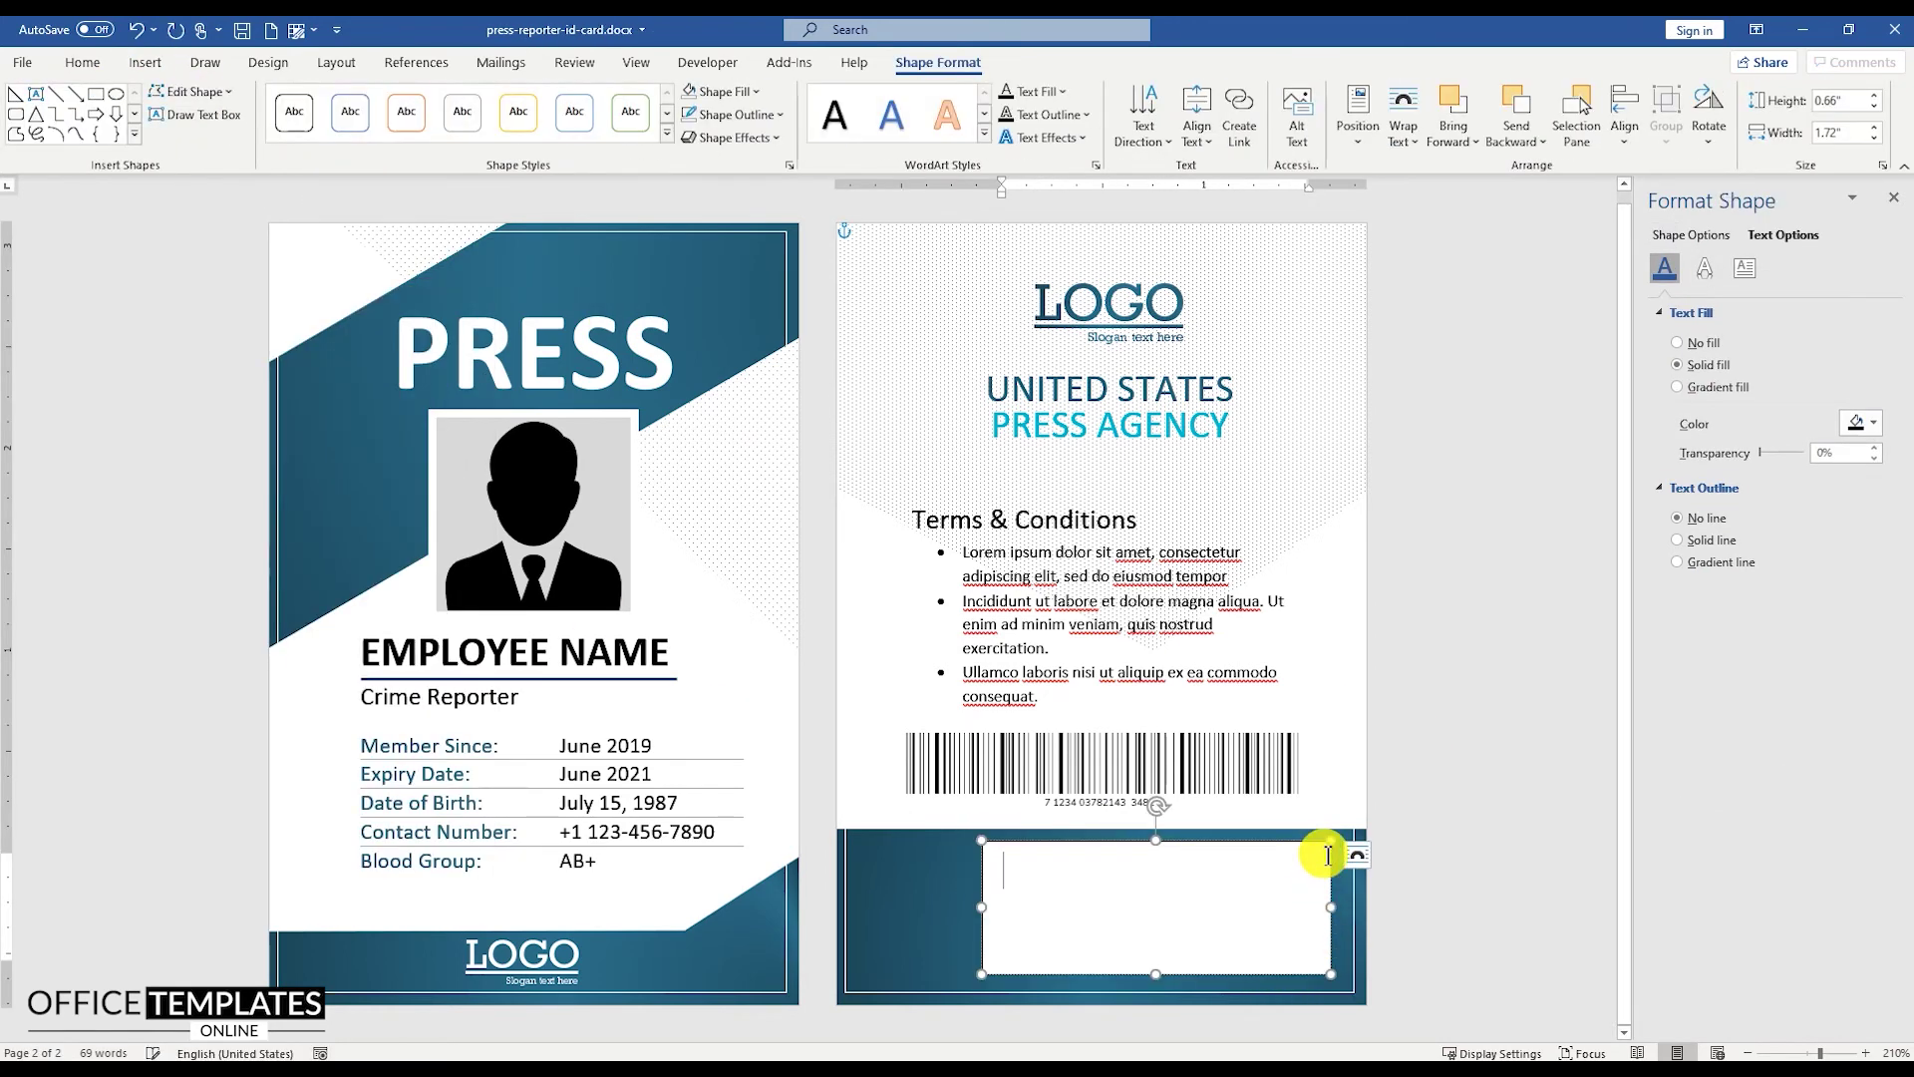
Set the footer text box to 6 pt font with no fill and no outline.
{"action": "left_click", "coordinate": [110, 62]}
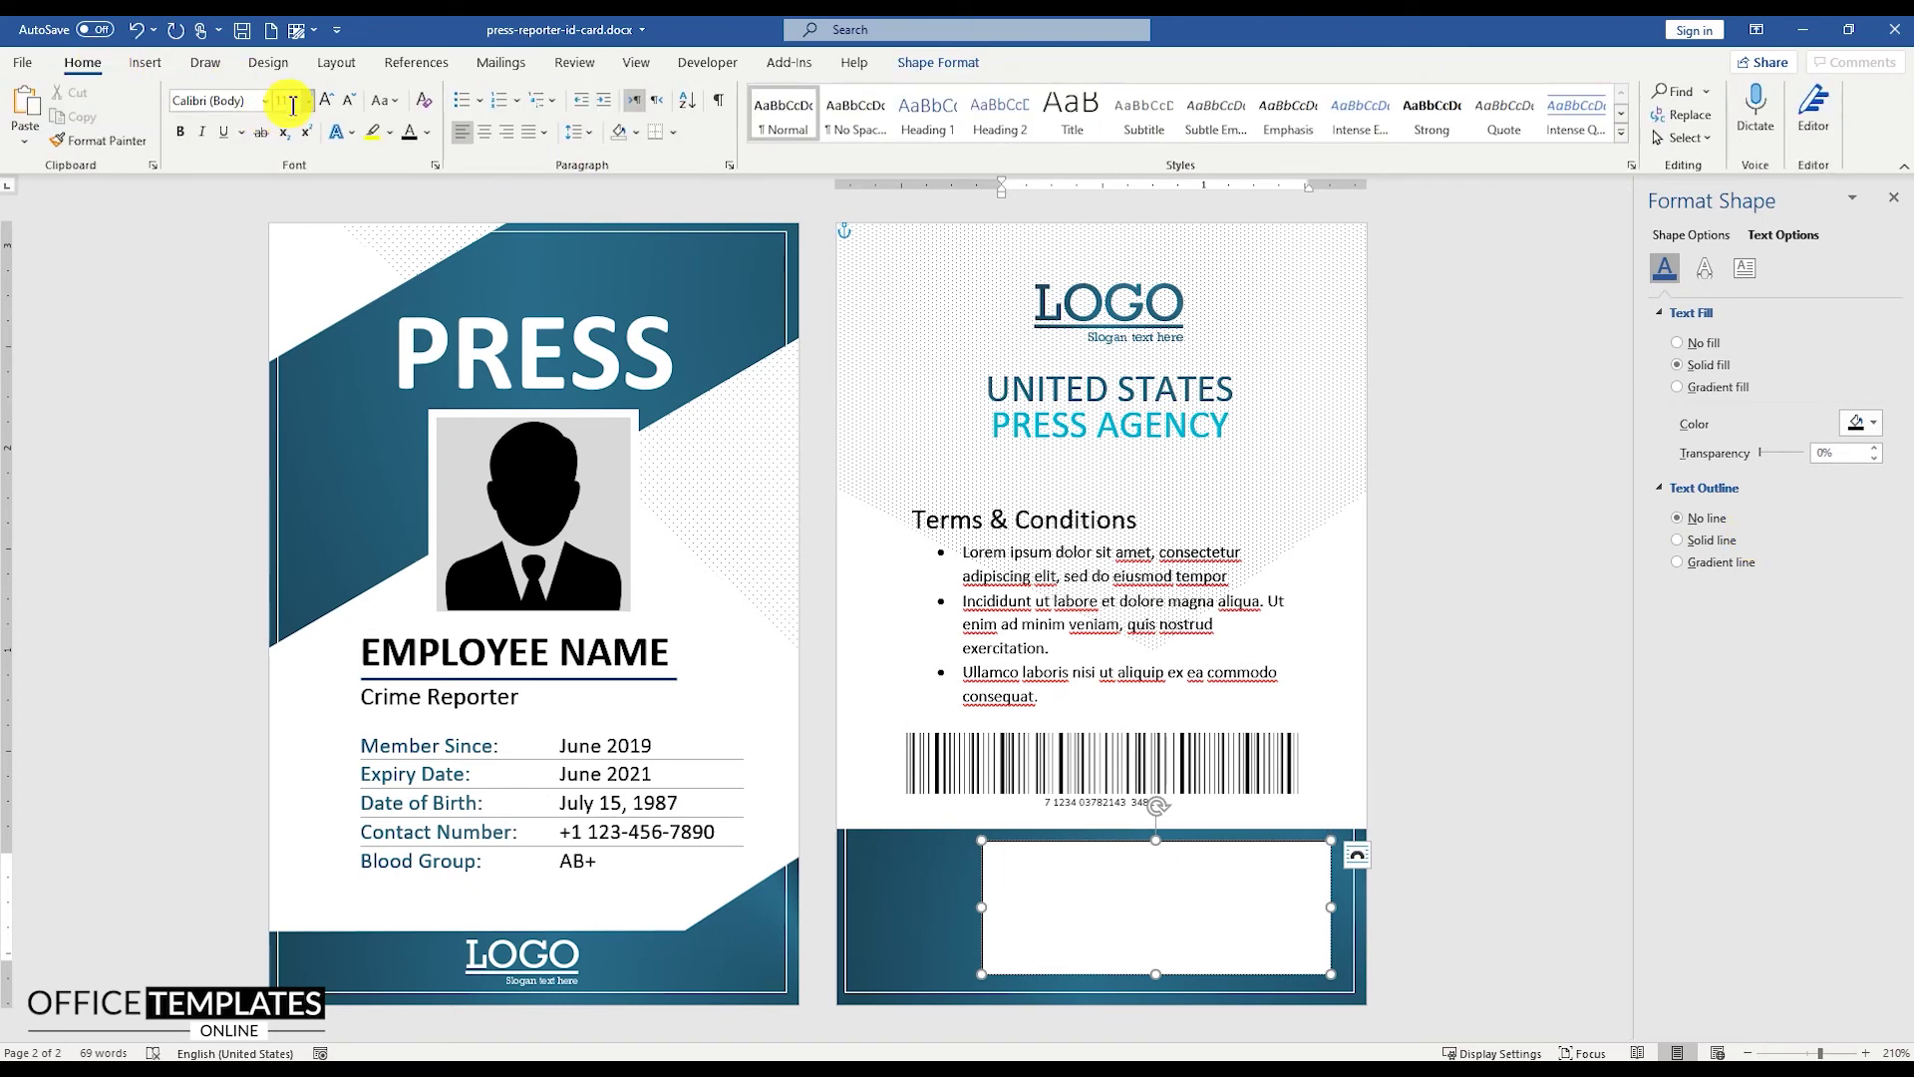
{"action": "type", "text": "6"}
{"action": "key", "text": "Return"}
{"action": "right_click", "coordinate": [1175, 849]}
{"action": "left_click", "coordinate": [1246, 879]}
{"action": "left_click", "coordinate": [1296, 738]}
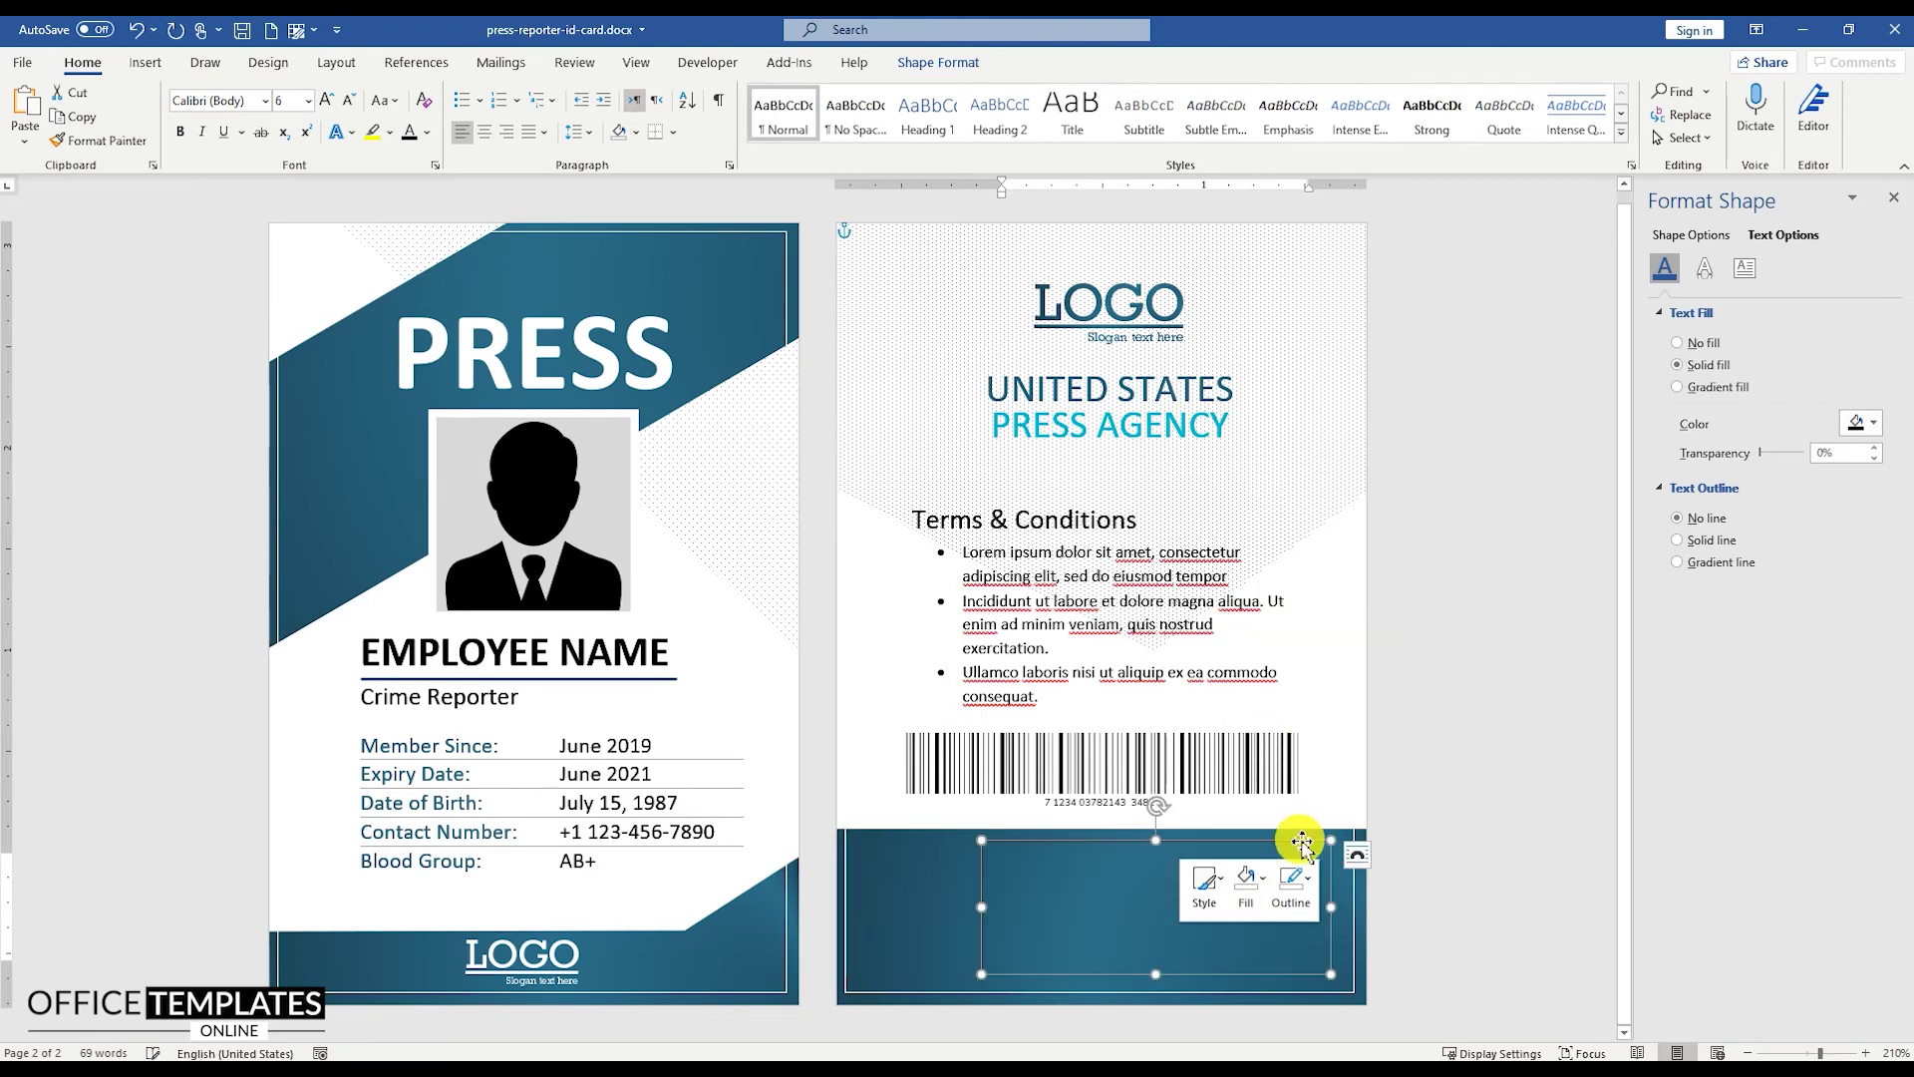
{"action": "left_click", "coordinate": [1299, 878]}
{"action": "left_click", "coordinate": [1295, 761]}
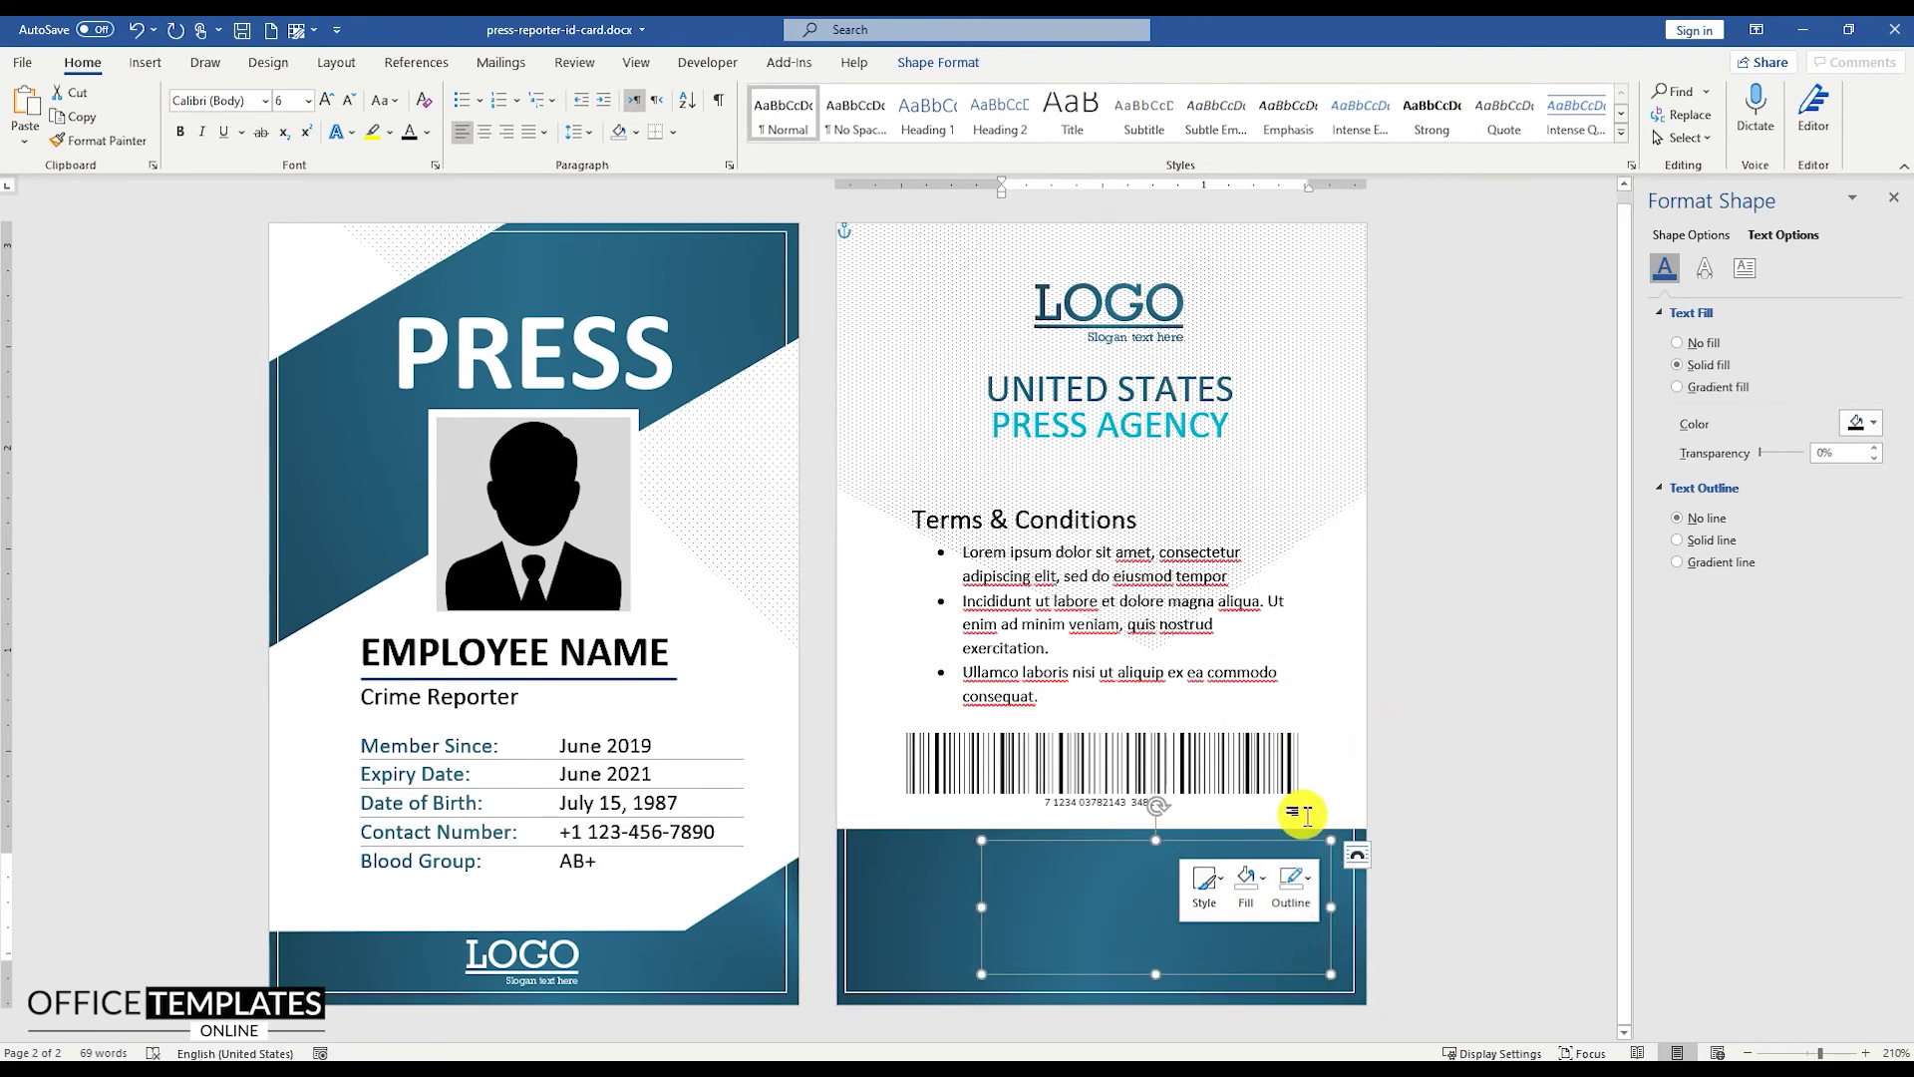
Type the address, email, phone and website lines in white and remove the email hyperlink.
{"action": "left_click", "coordinate": [427, 133]}
{"action": "left_click", "coordinate": [411, 214]}
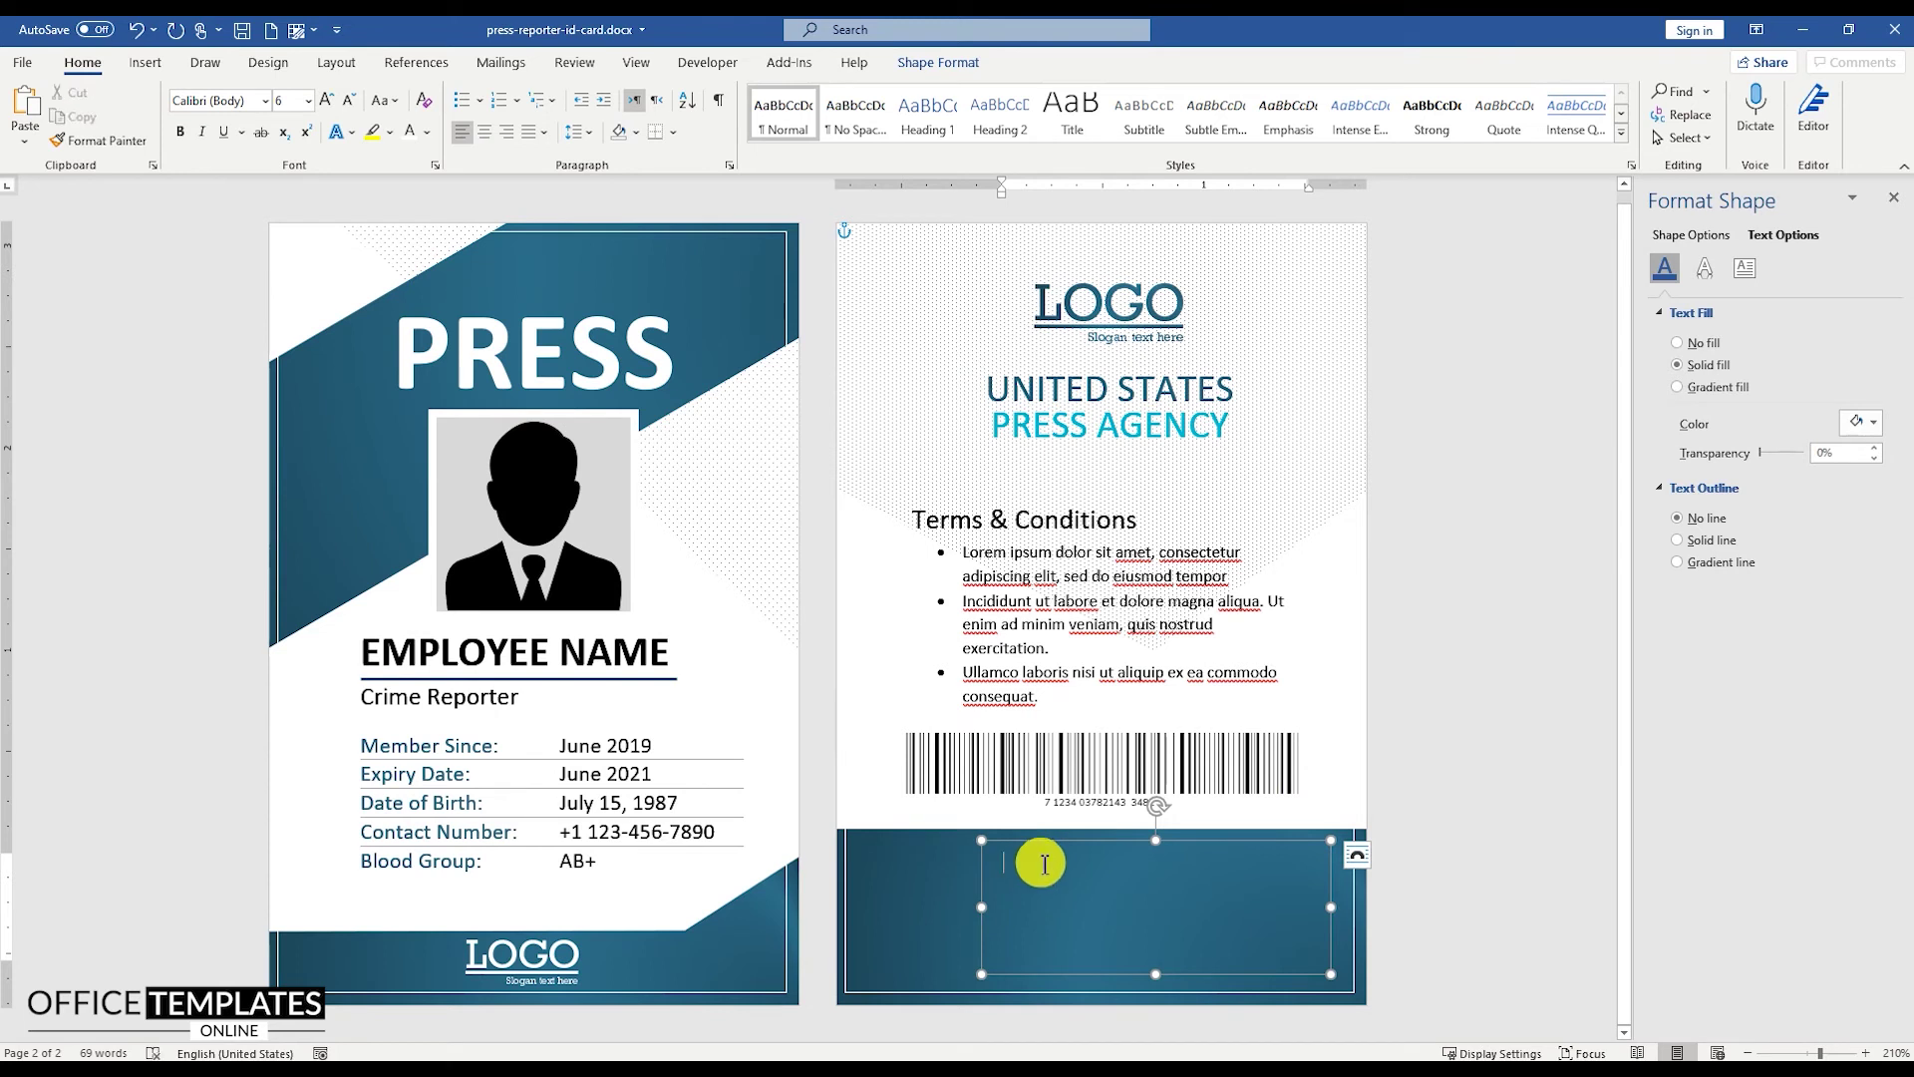
{"action": "type", "text": "123-456-7890, 444-555-COMP"}
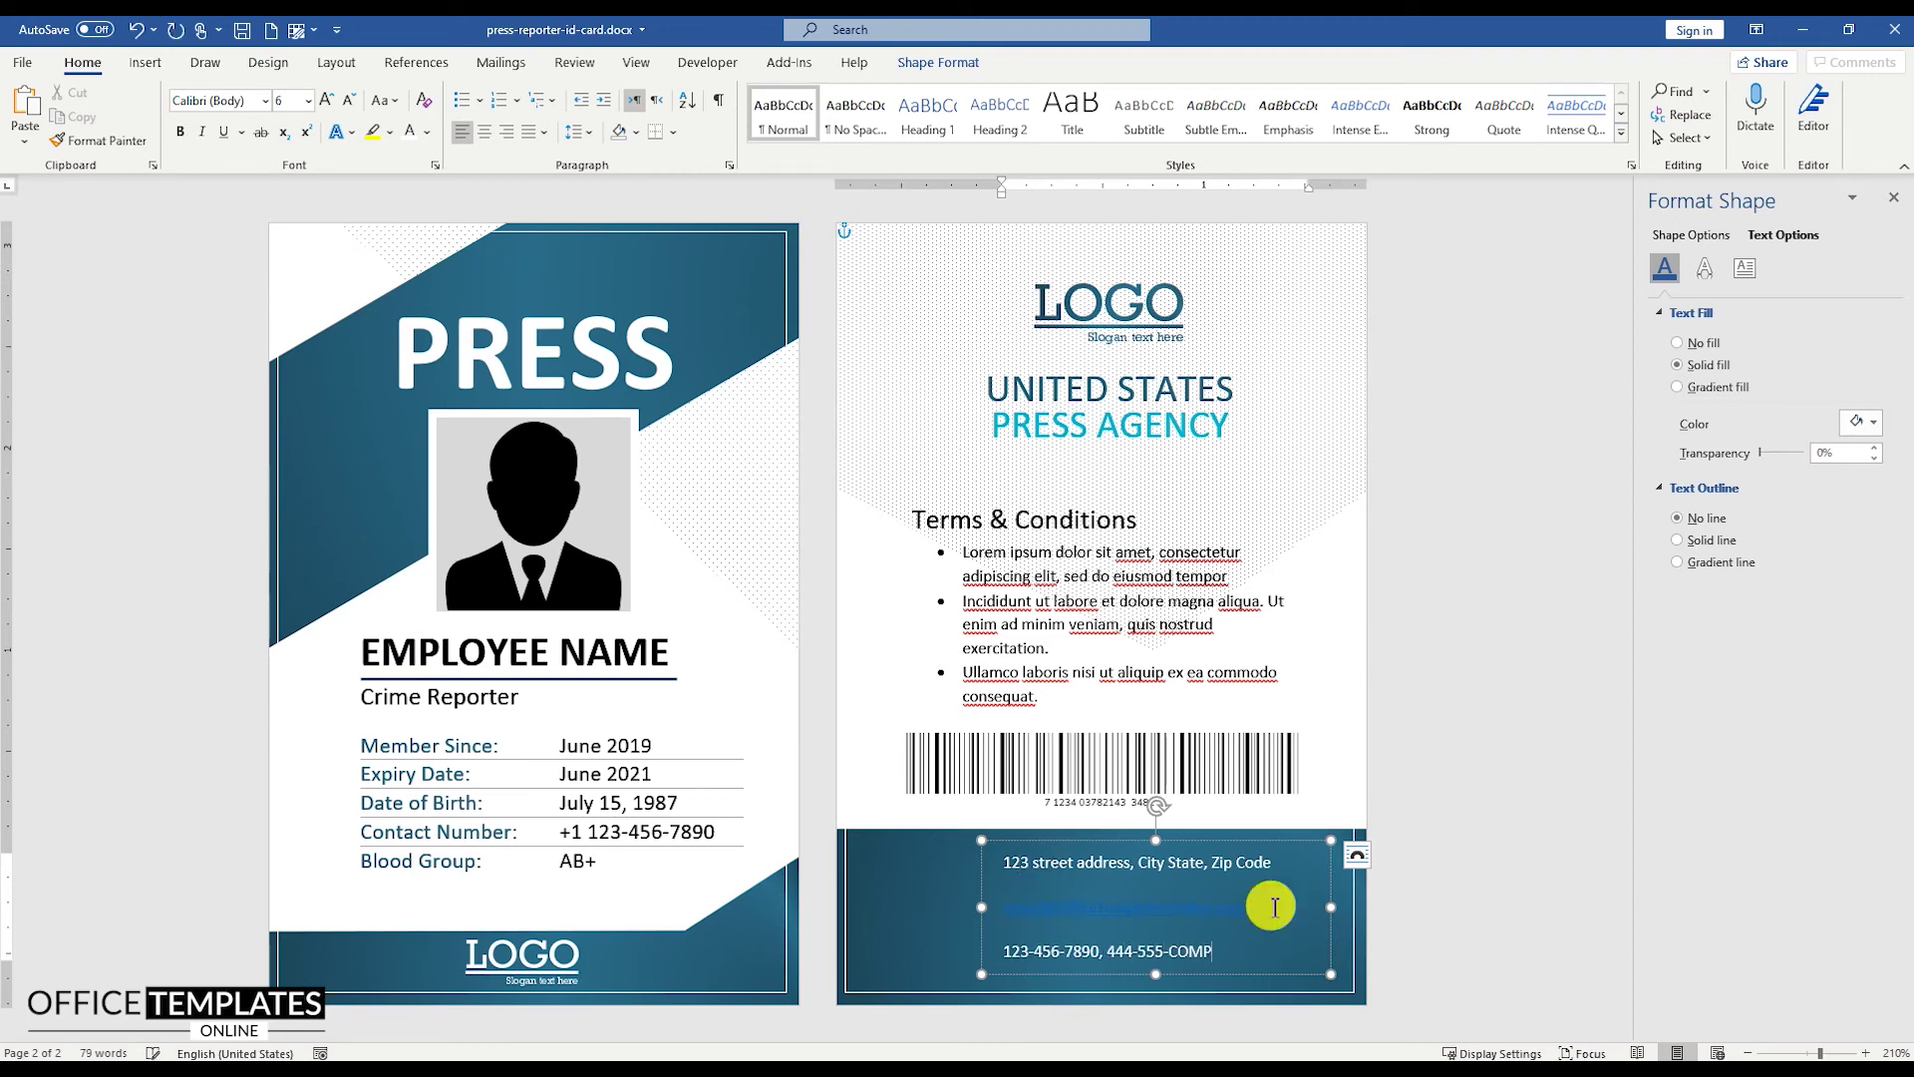
{"action": "right_click", "coordinate": [1274, 906]}
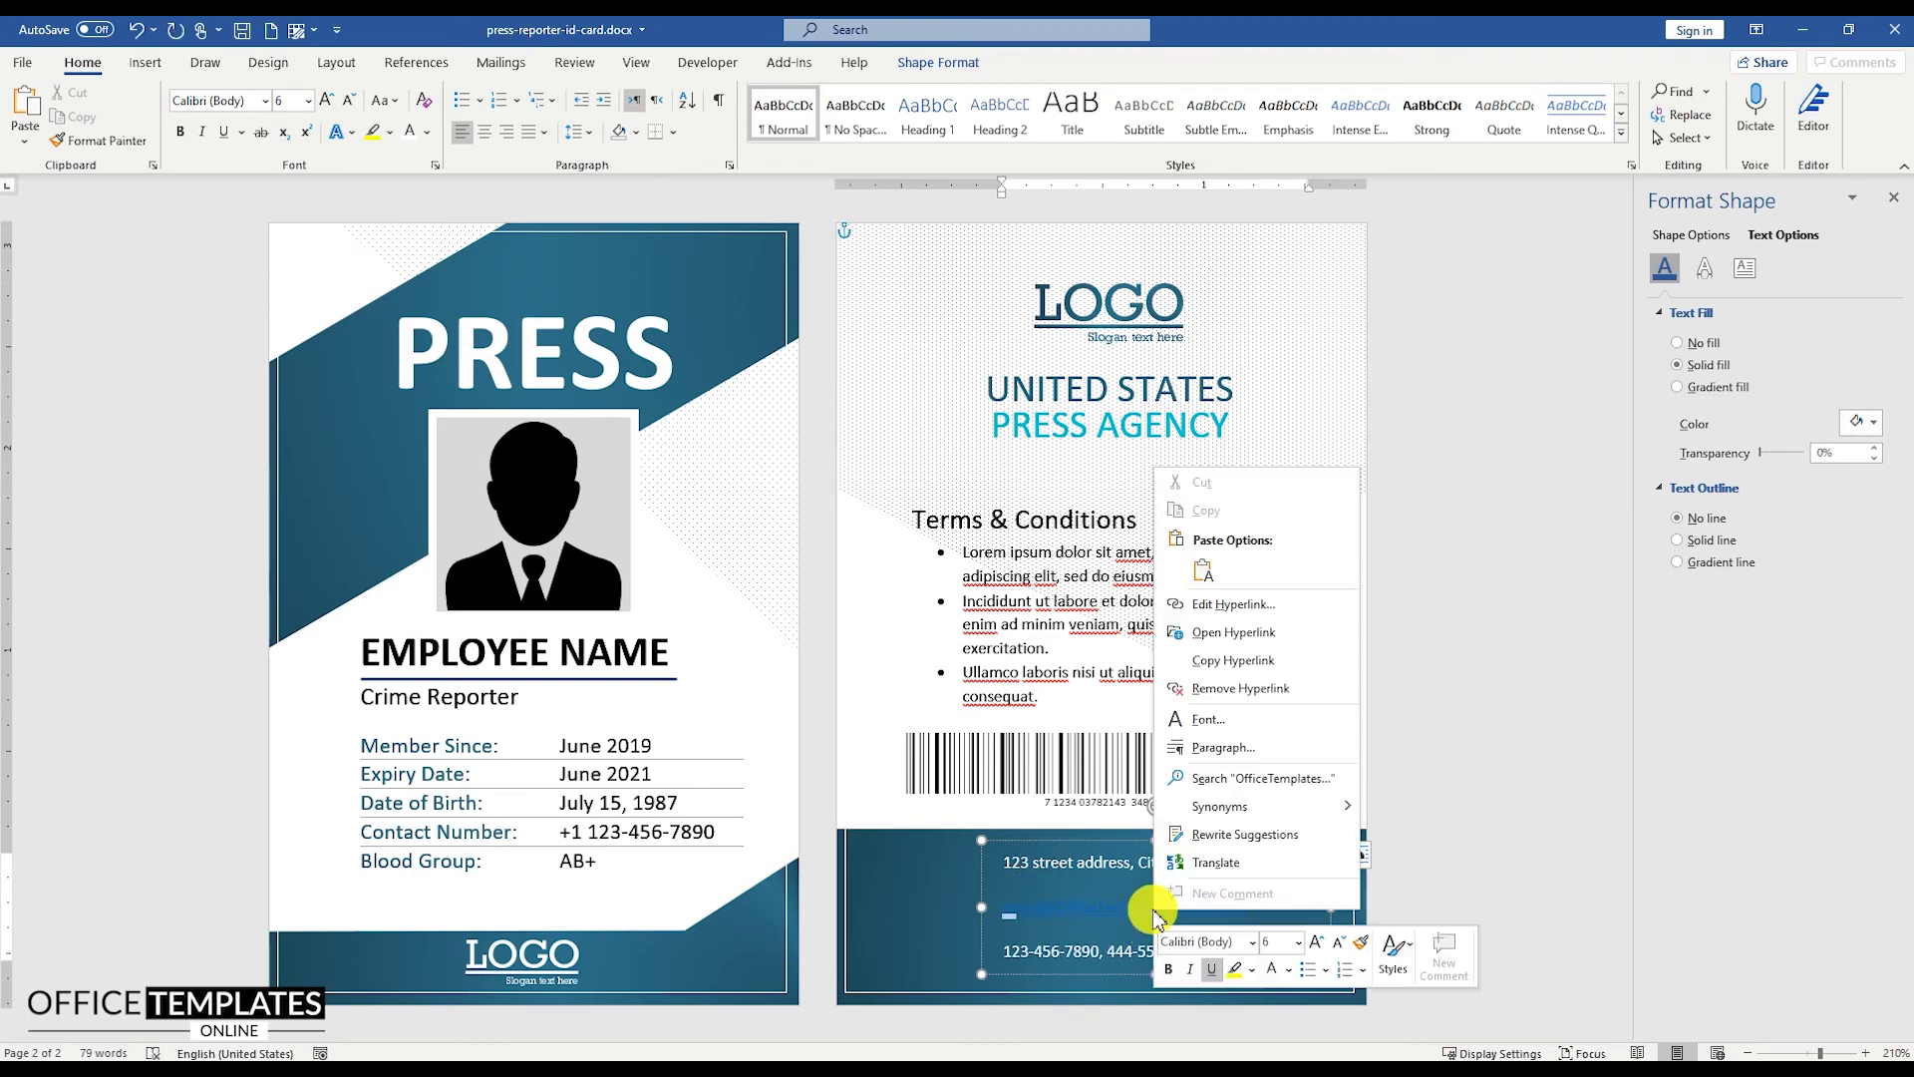
{"action": "left_click", "coordinate": [1237, 676]}
Give all the contact lines 3 pt spacing after each paragraph.
{"action": "key", "text": "ctrl+a"}
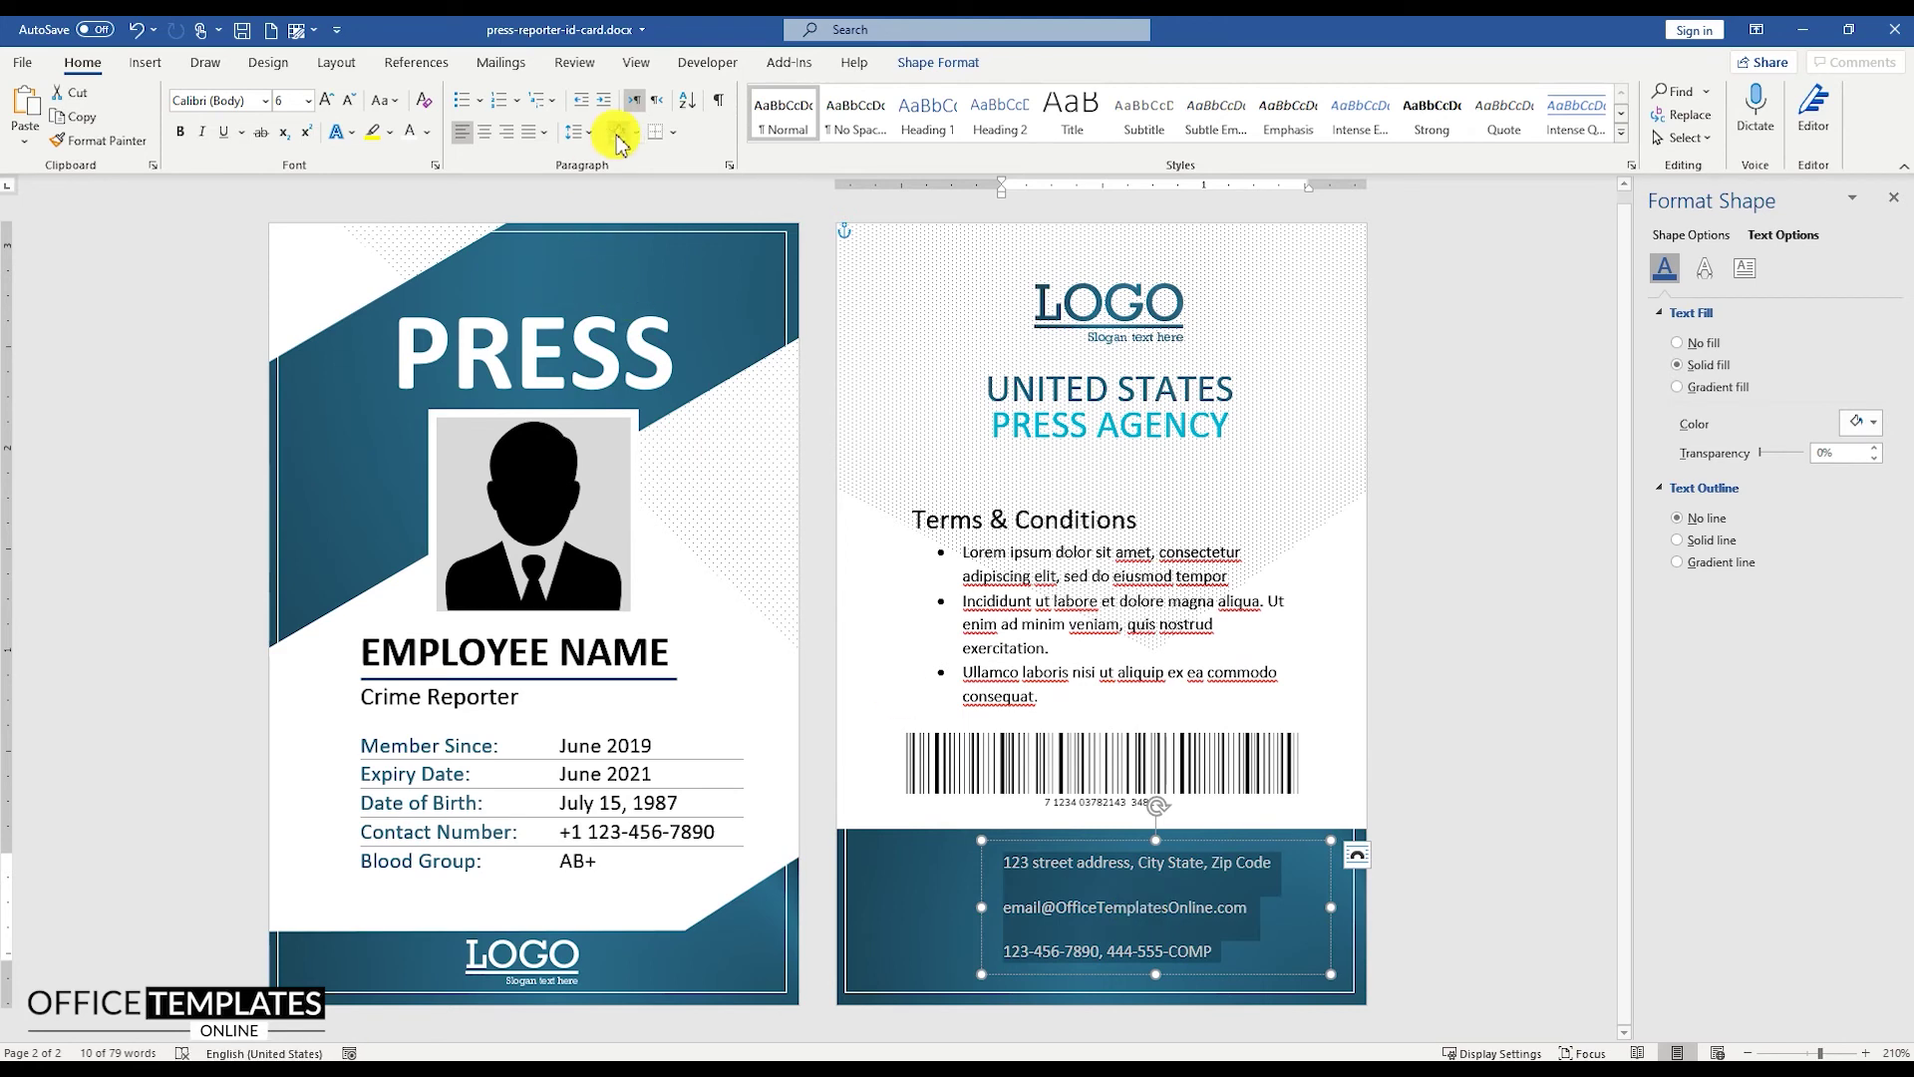
{"action": "left_click", "coordinate": [577, 132]}
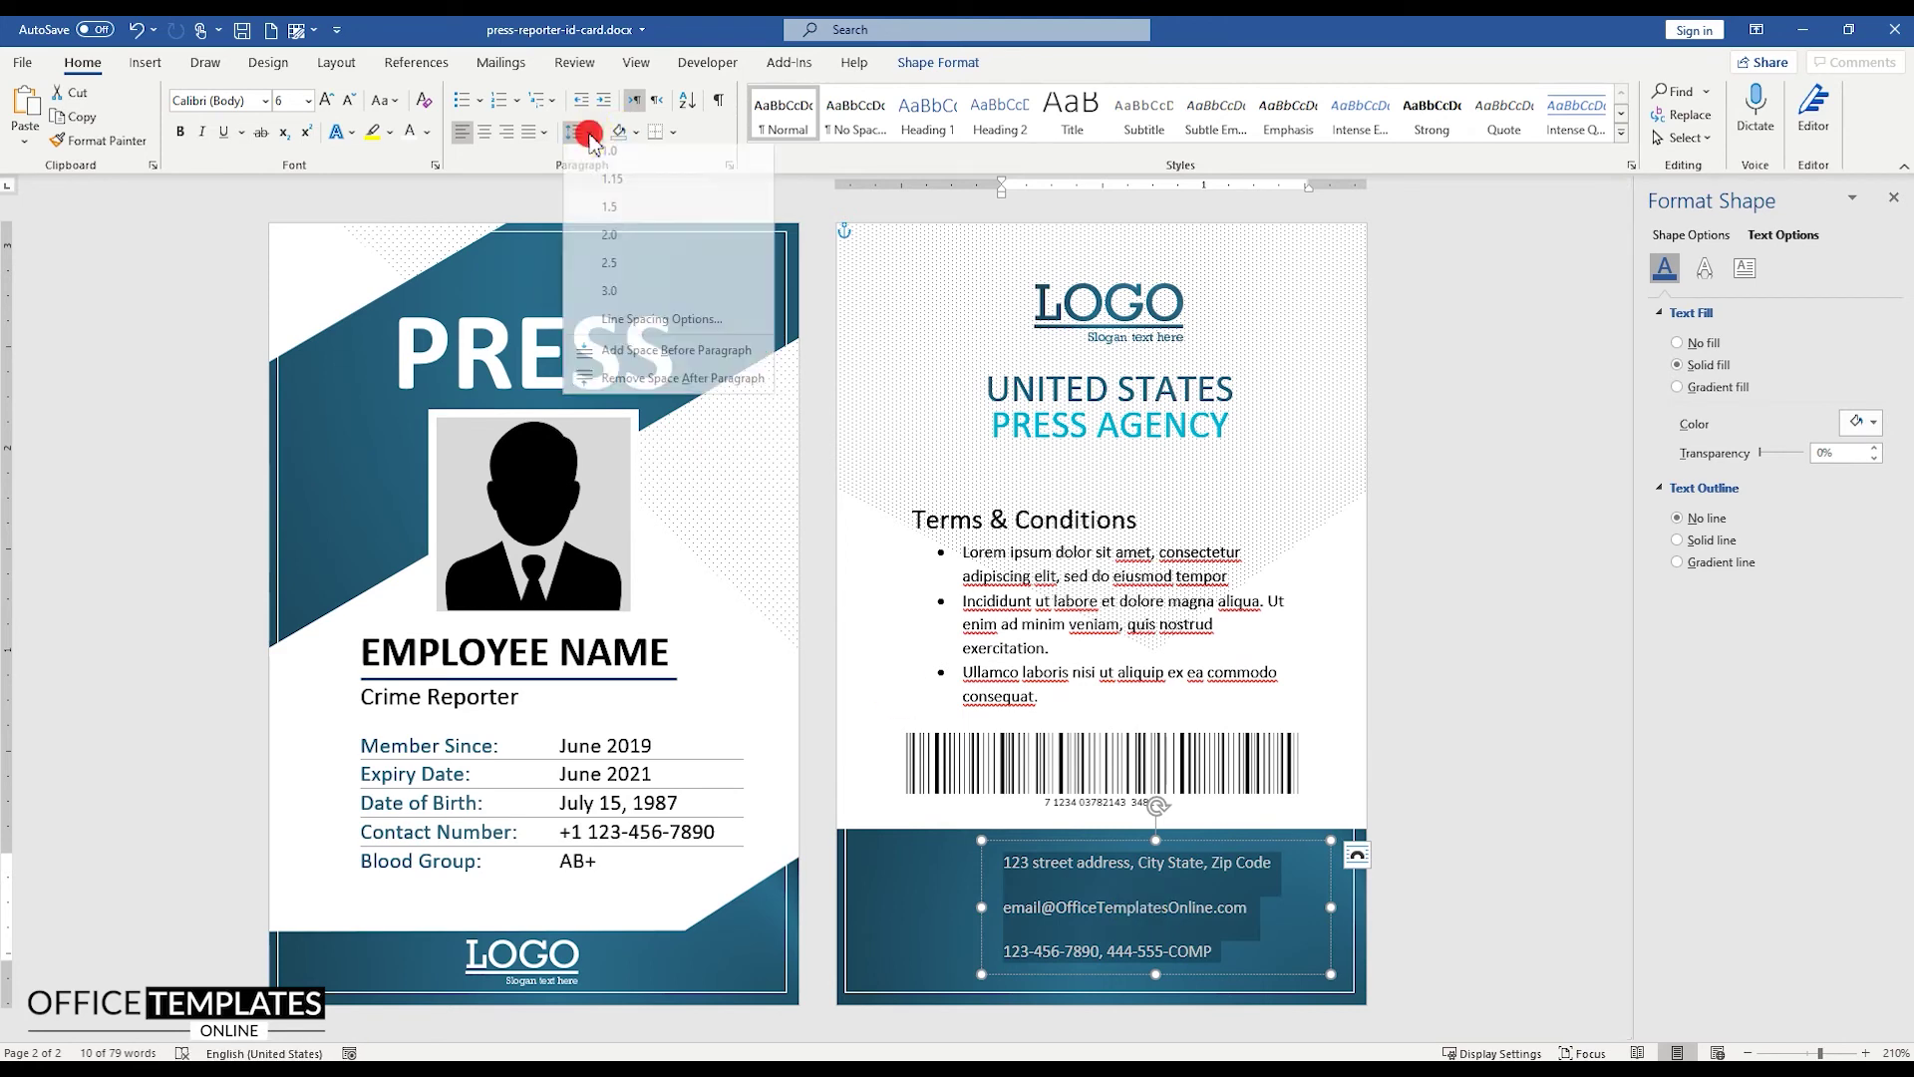
{"action": "left_click", "coordinate": [643, 387]}
{"action": "left_click", "coordinate": [577, 132]}
{"action": "left_click", "coordinate": [662, 328]}
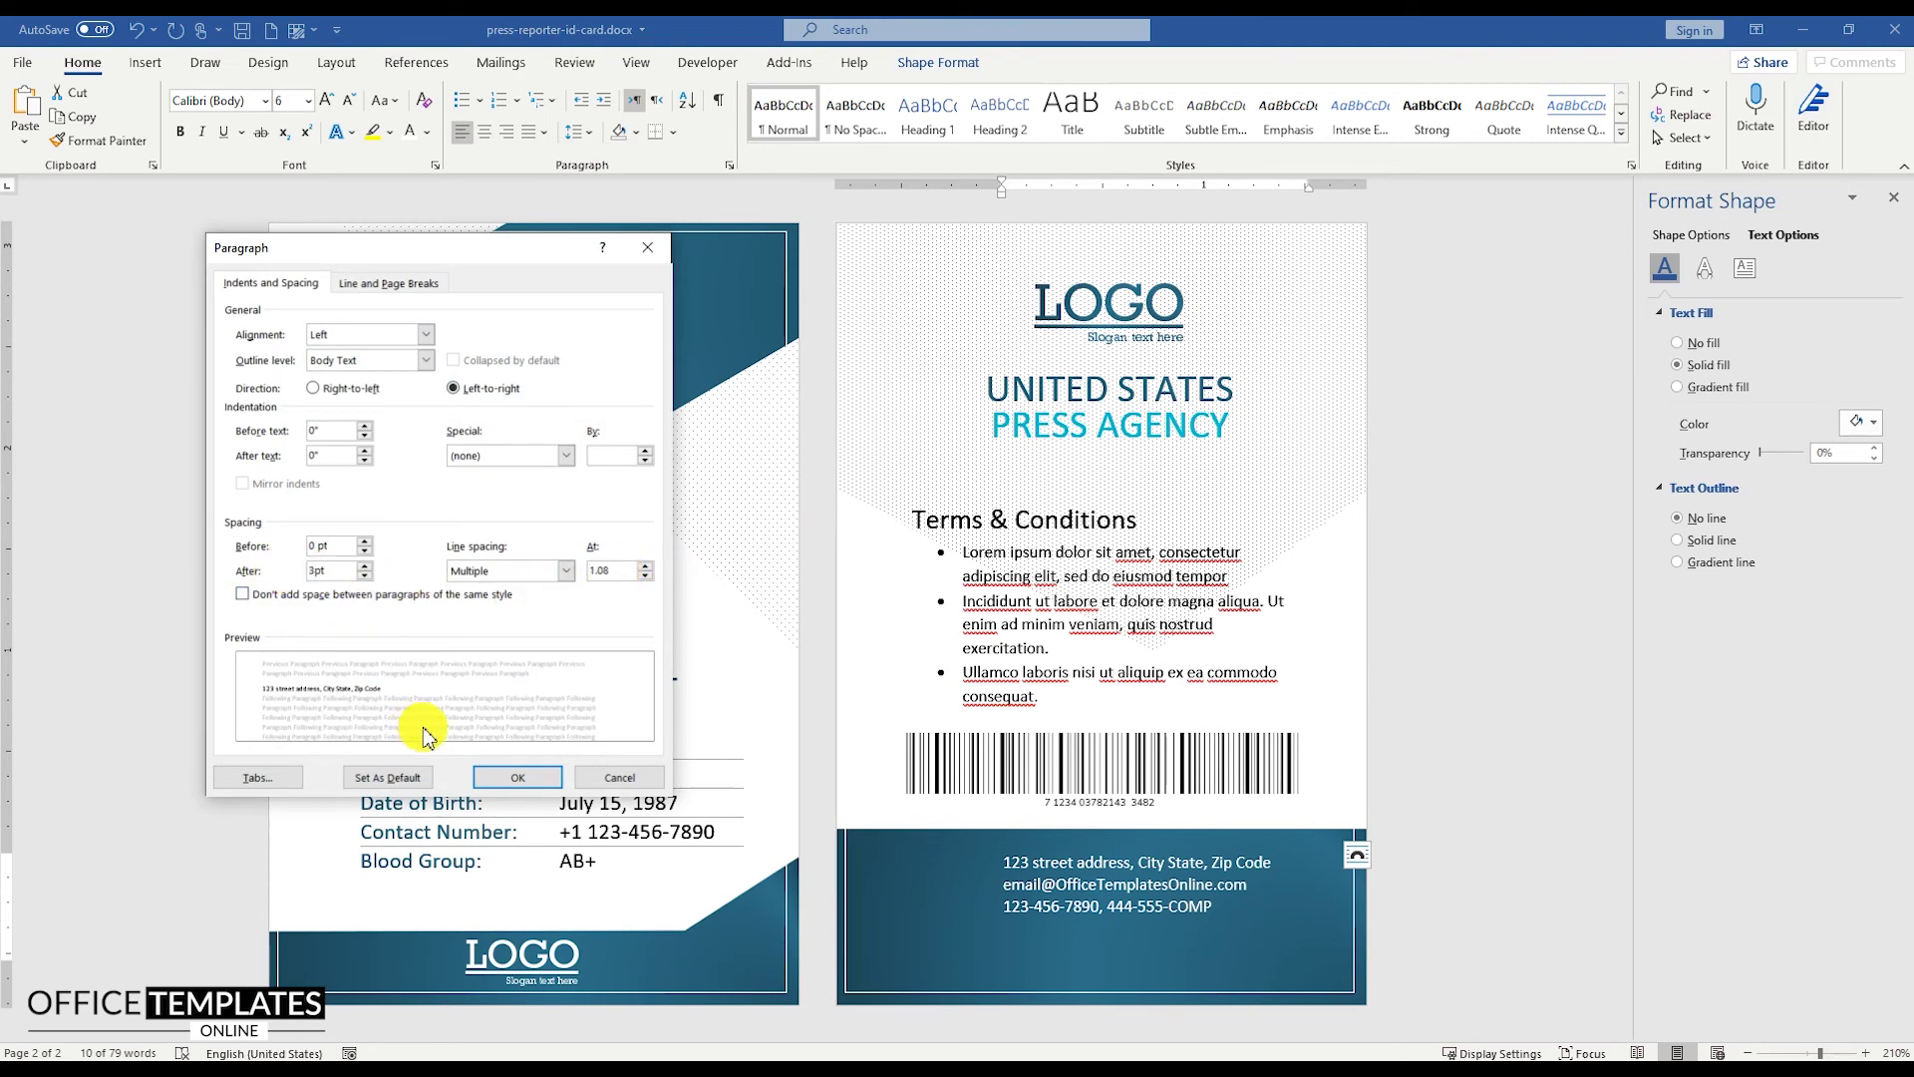
{"action": "left_click", "coordinate": [517, 777]}
{"action": "left_click", "coordinate": [1228, 928]}
{"action": "type", "text": "https://www.OfficeTemplatesOnline.co"}
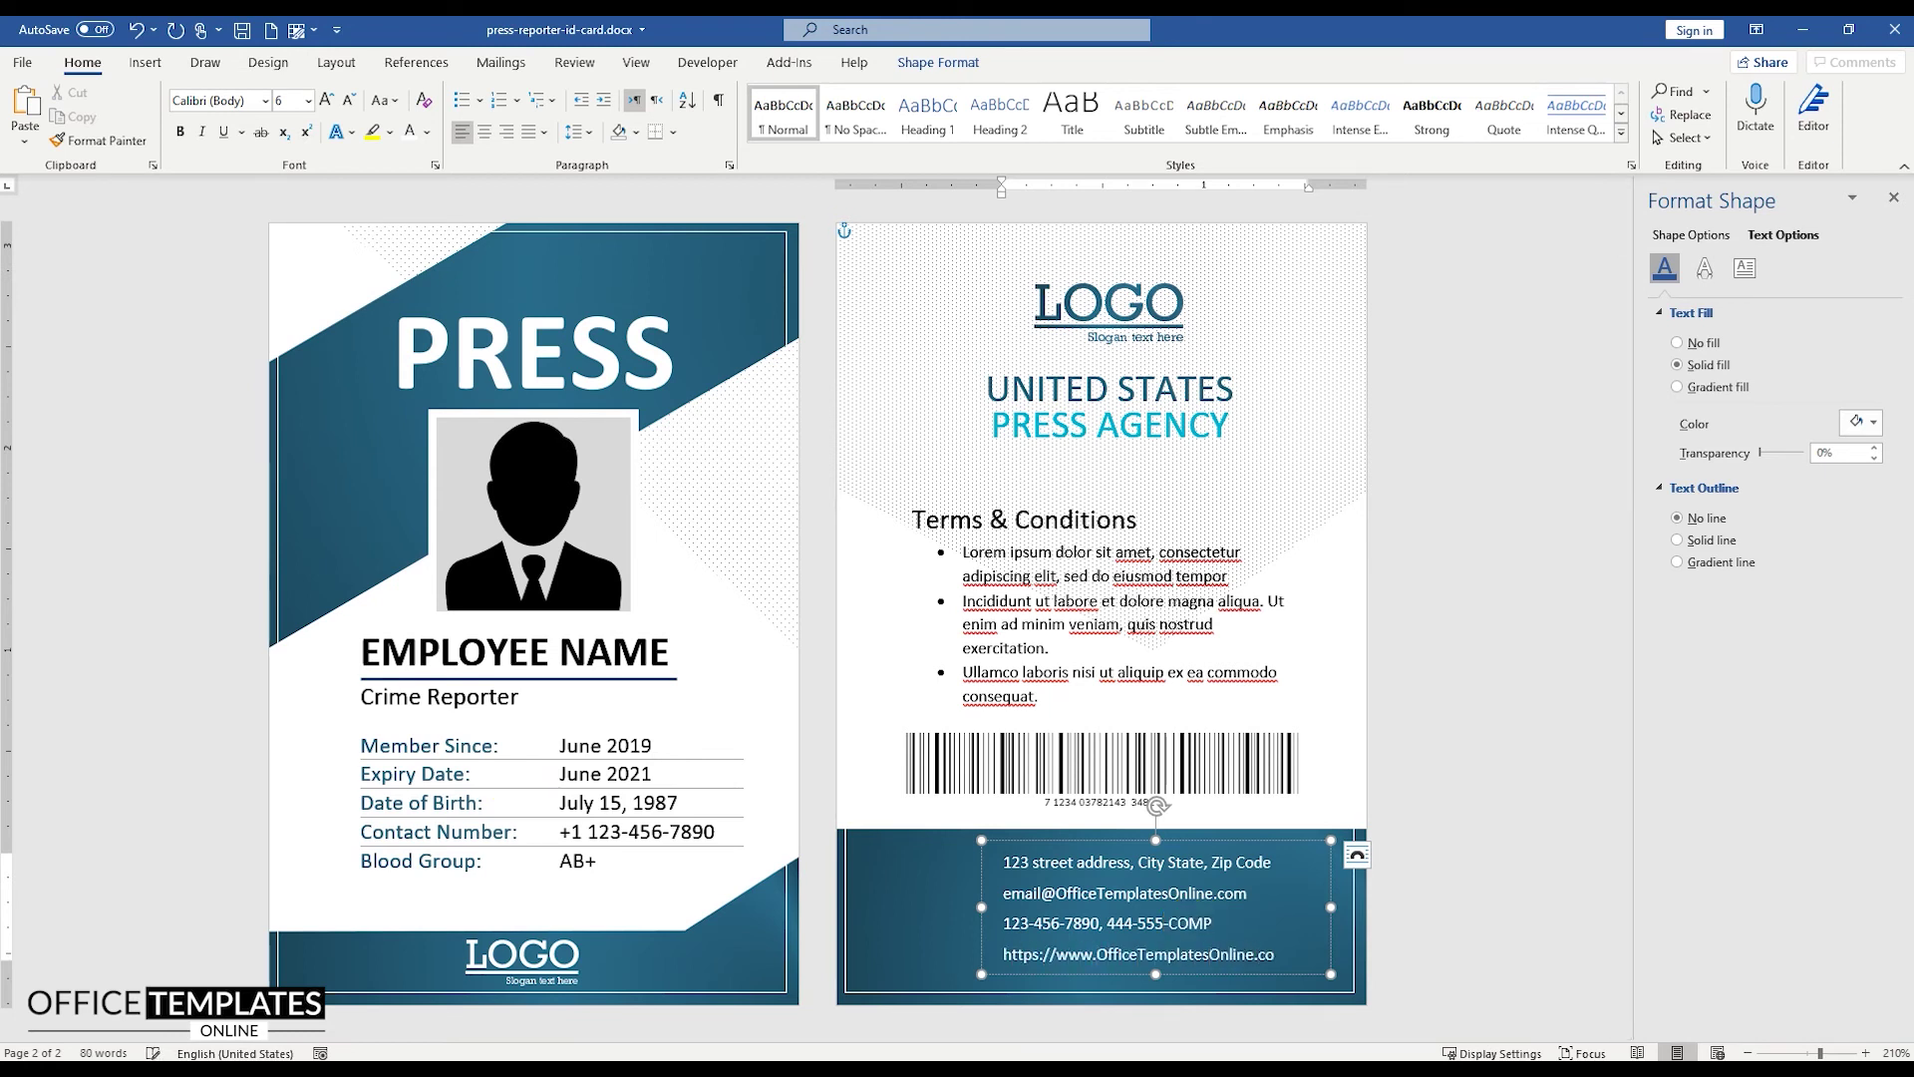
{"action": "left_click", "coordinate": [1362, 897]}
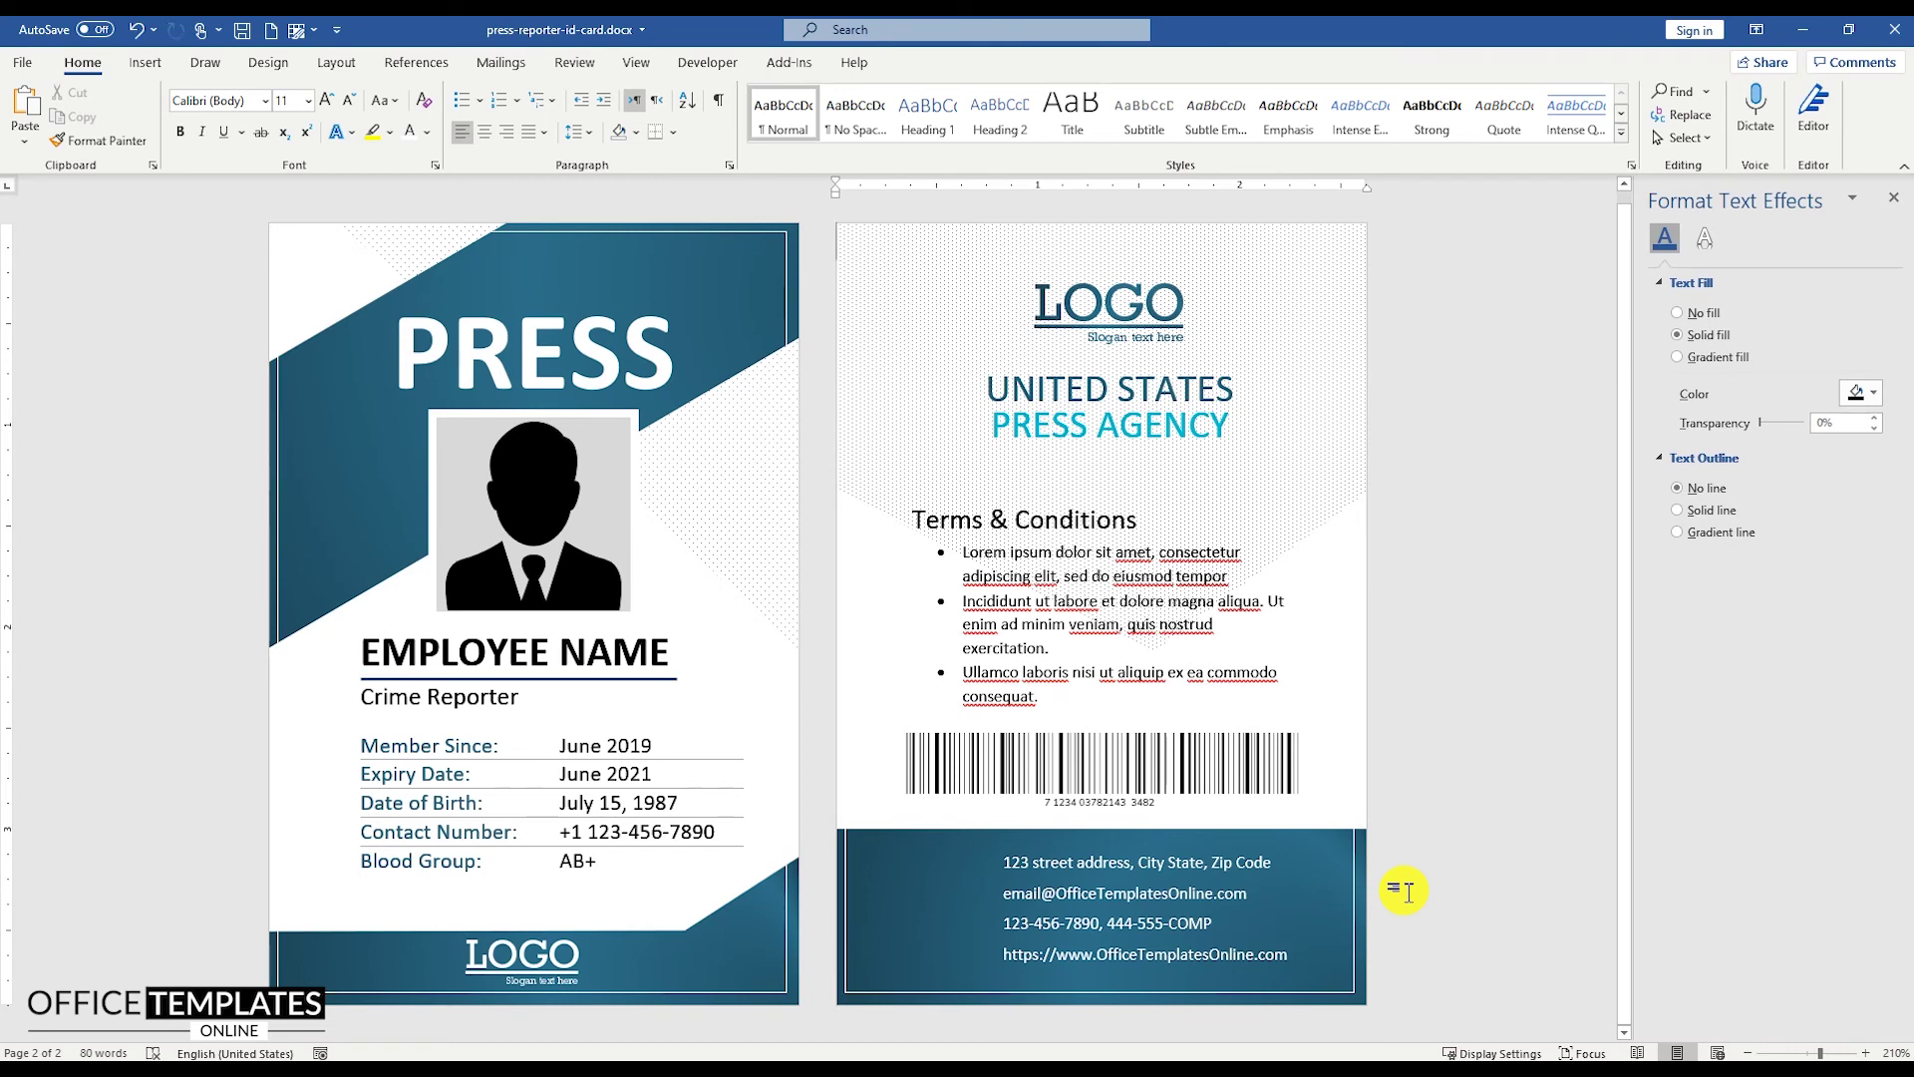
Insert the location pin SVG icon, set it In Front of Text, and shrink it.
{"action": "left_click", "coordinate": [145, 62]}
{"action": "left_click", "coordinate": [226, 112]}
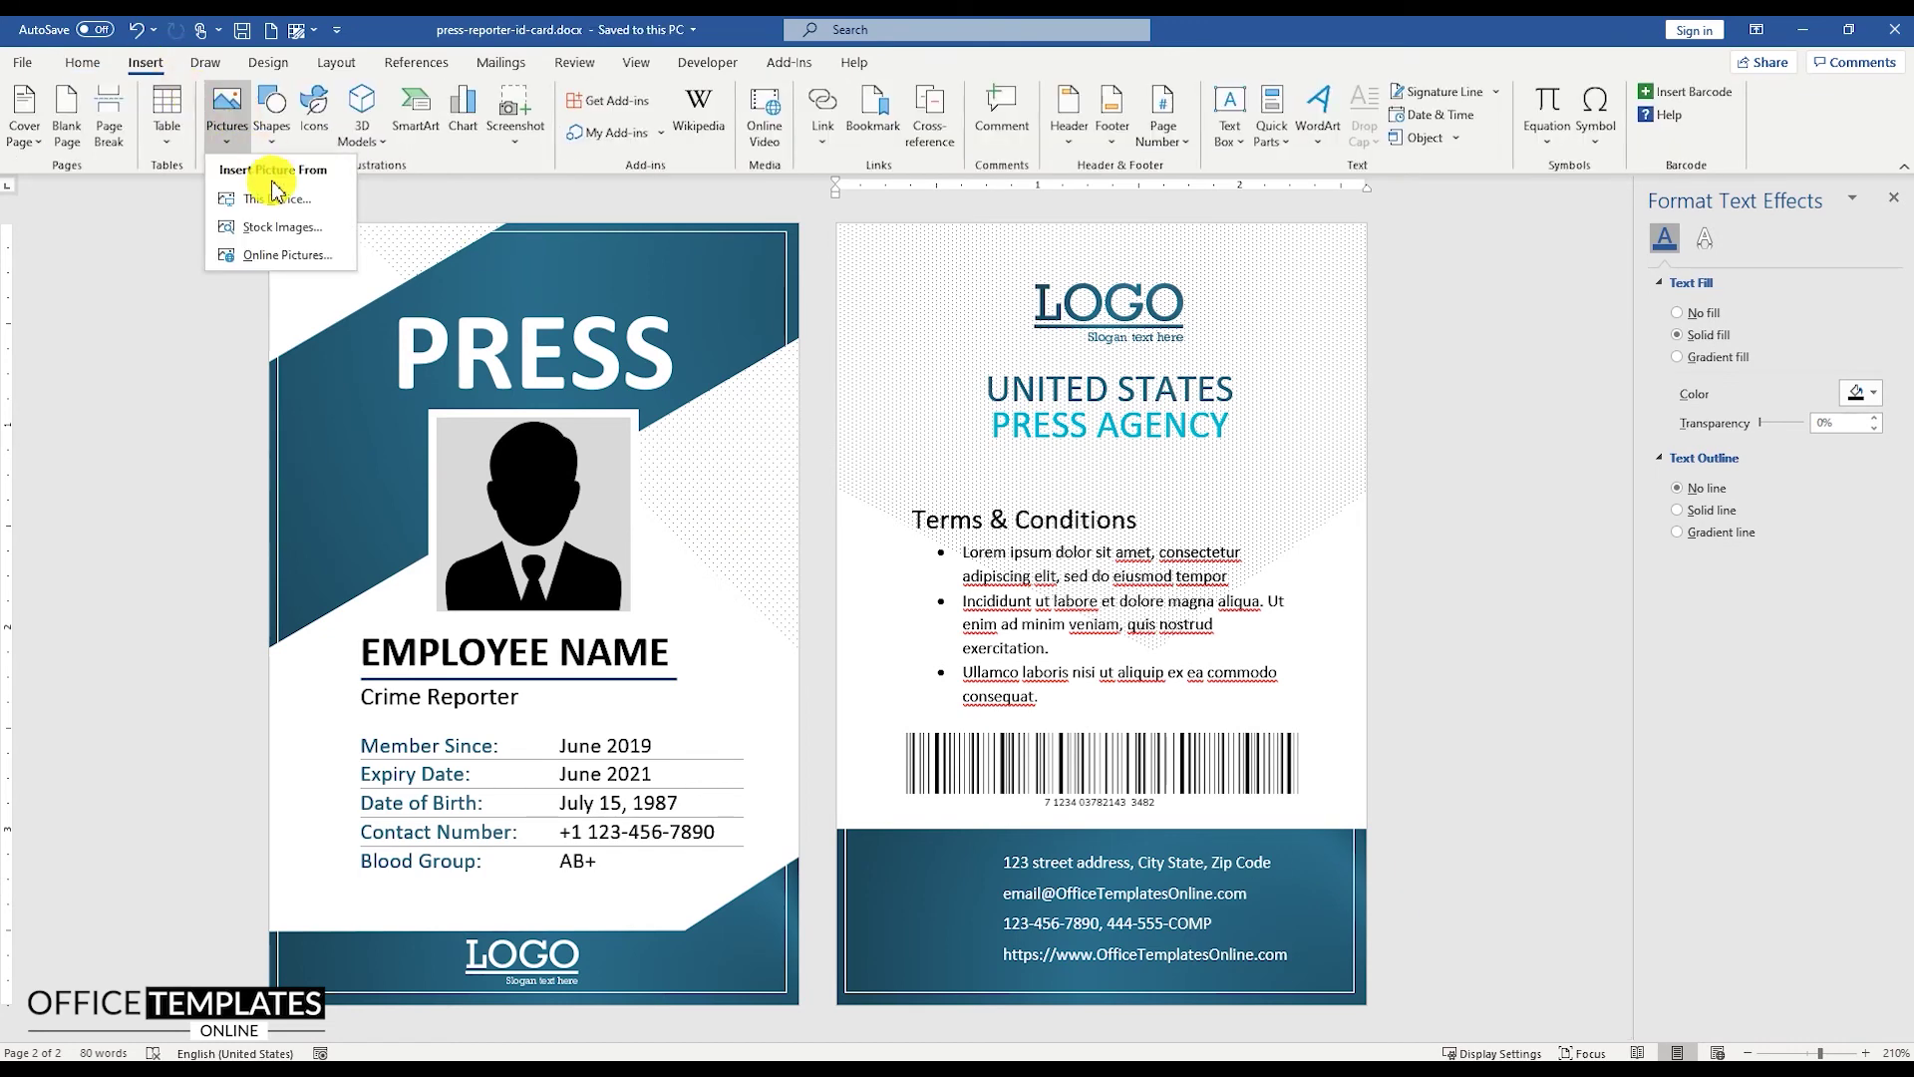
{"action": "left_click", "coordinate": [276, 200]}
{"action": "double_click", "coordinate": [780, 172]}
{"action": "left_click", "coordinate": [1396, 237]}
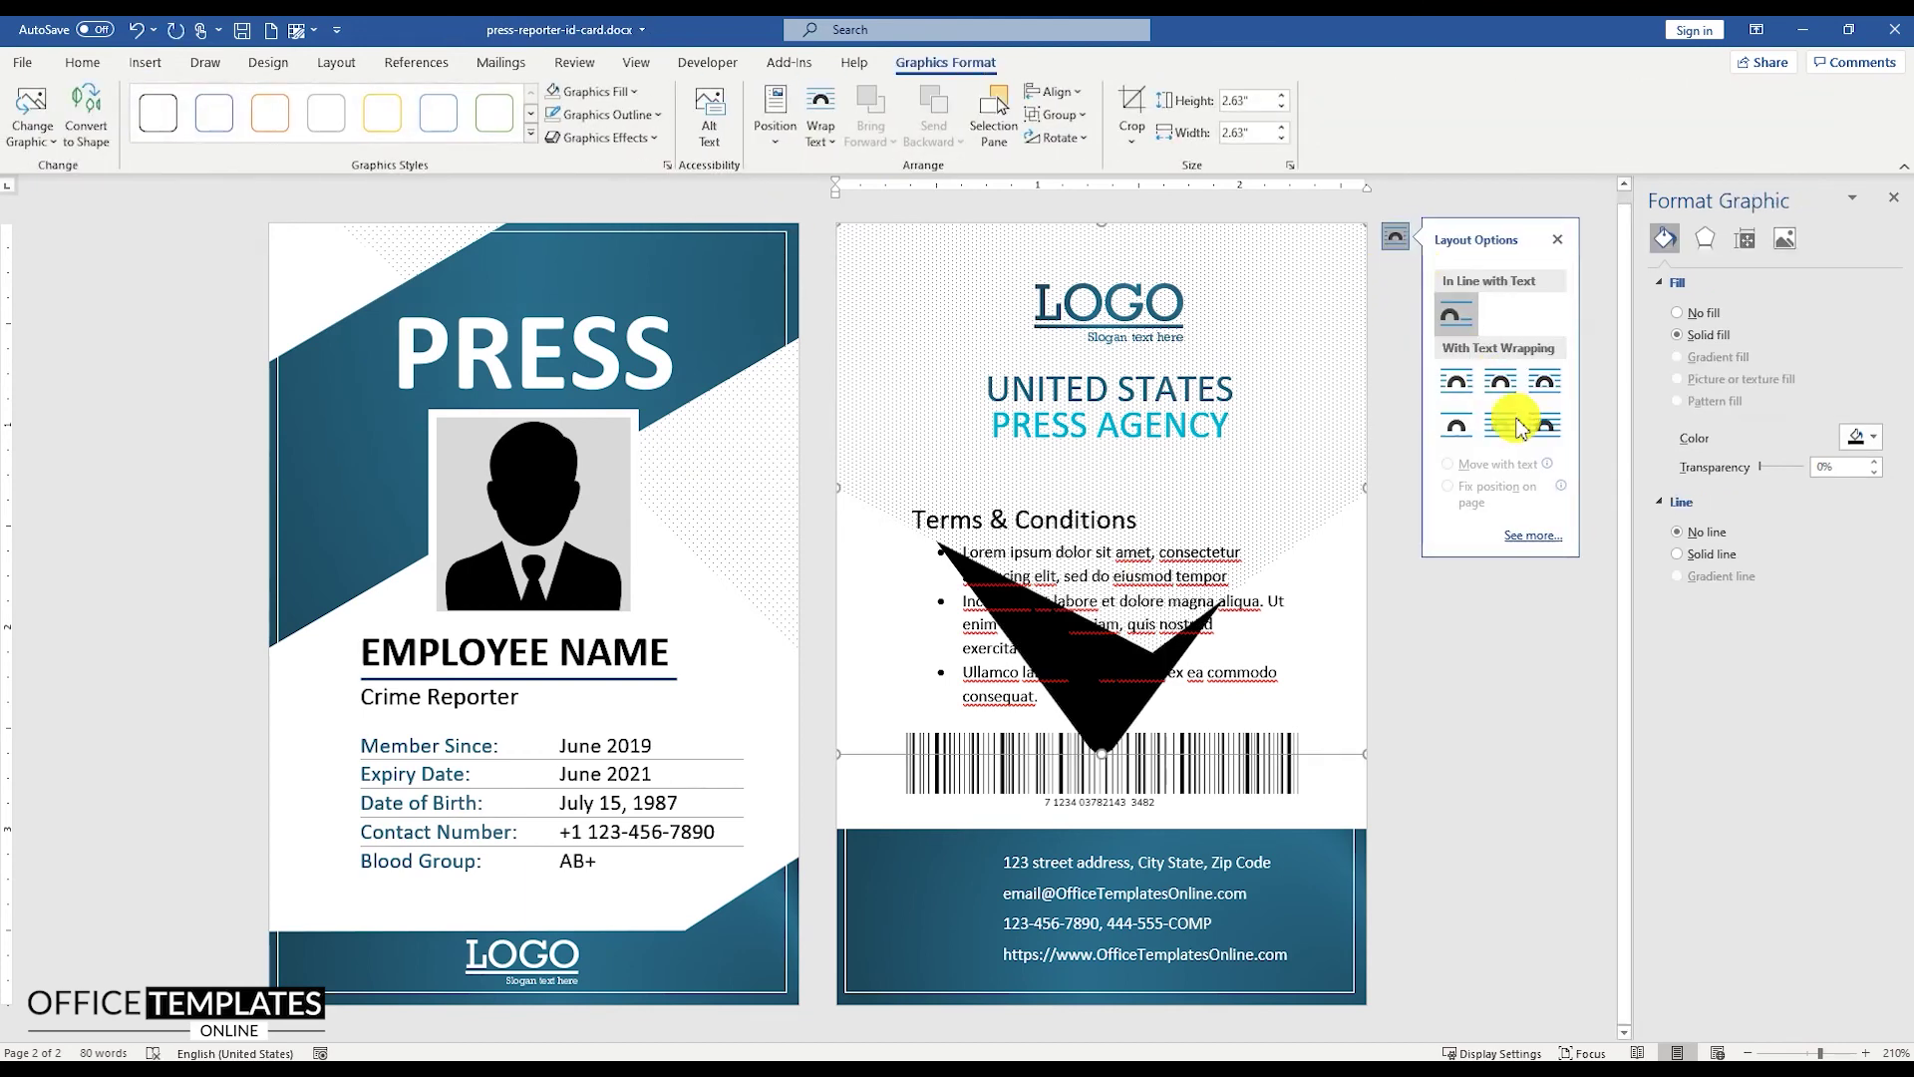
{"action": "left_click", "coordinate": [1508, 400]}
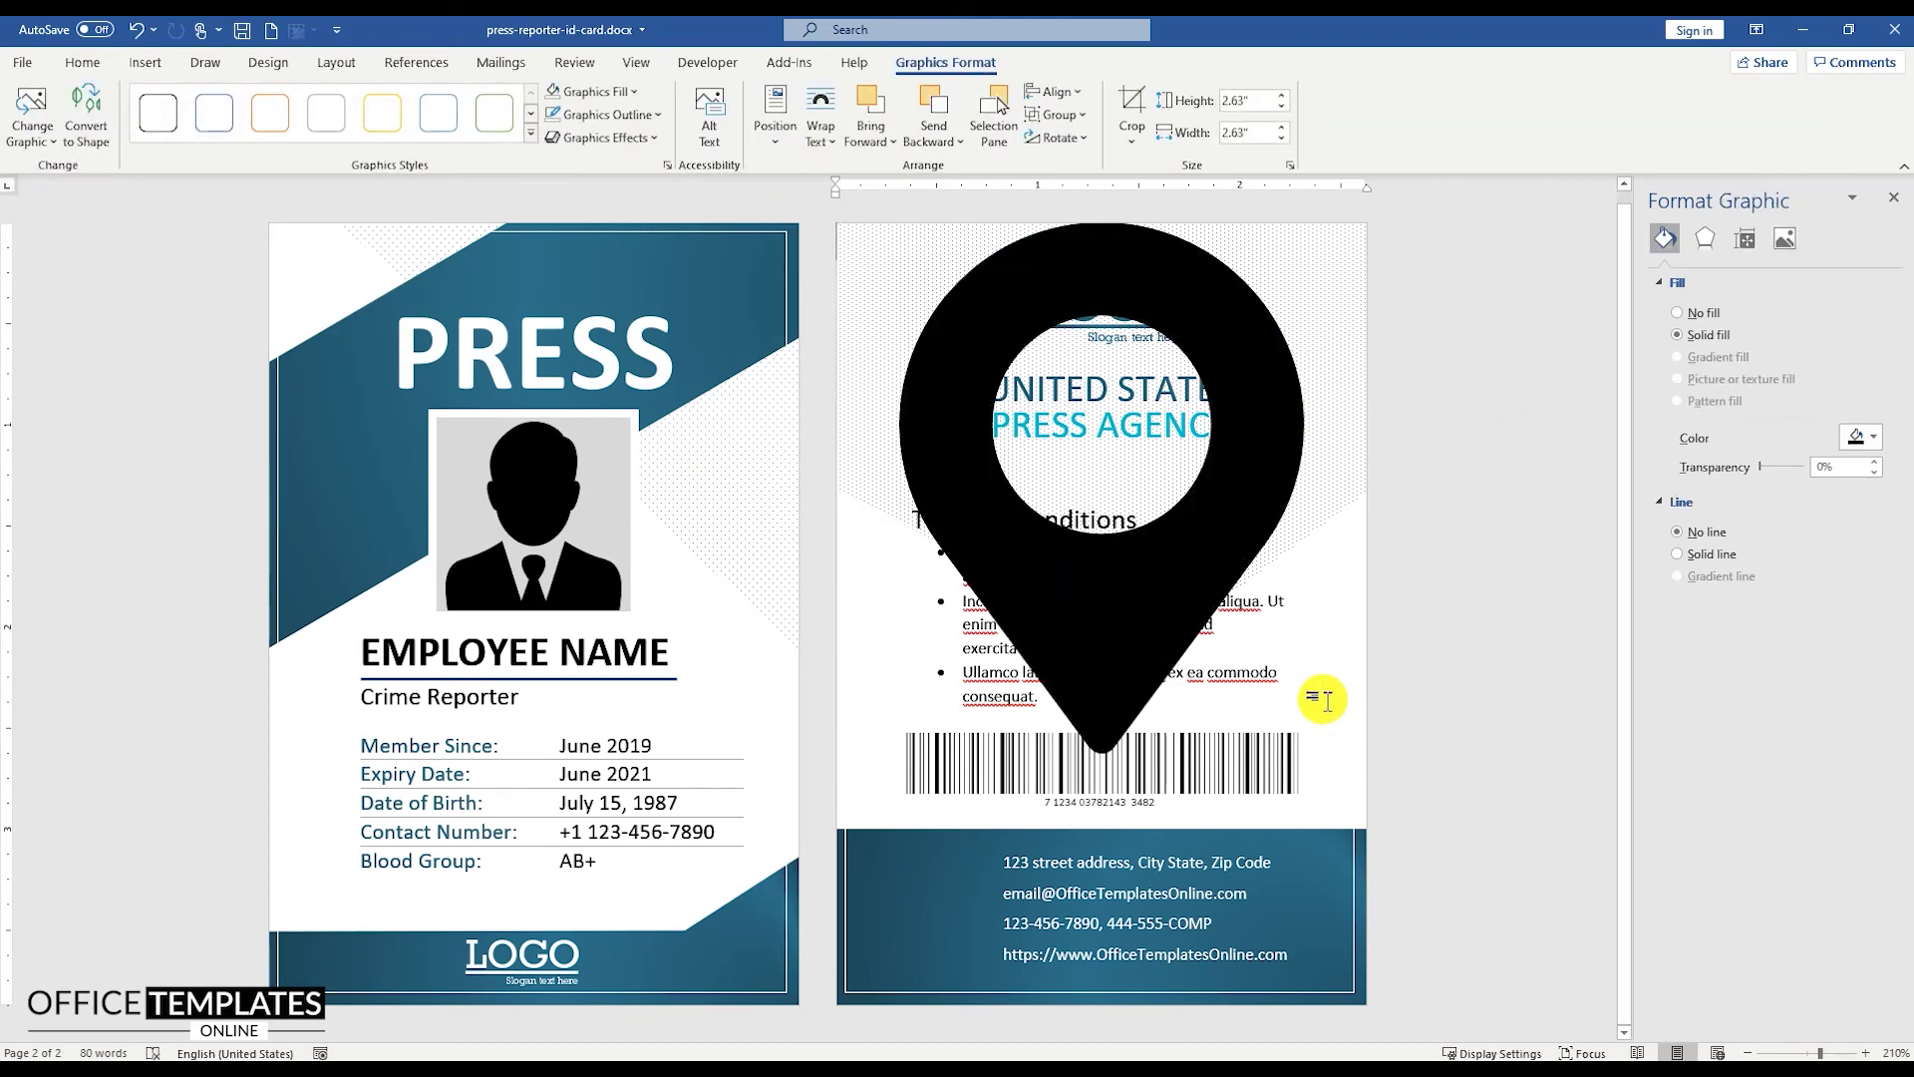
{"action": "left_click", "coordinate": [1226, 619]}
{"action": "left_click", "coordinate": [1352, 756]}
{"action": "mouse_move", "coordinate": [1359, 749]}
{"action": "left_mouse_down"}
{"action": "mouse_move", "coordinate": [890, 278]}
{"action": "mouse_move", "coordinate": [982, 898]}
{"action": "left_mouse_up"}
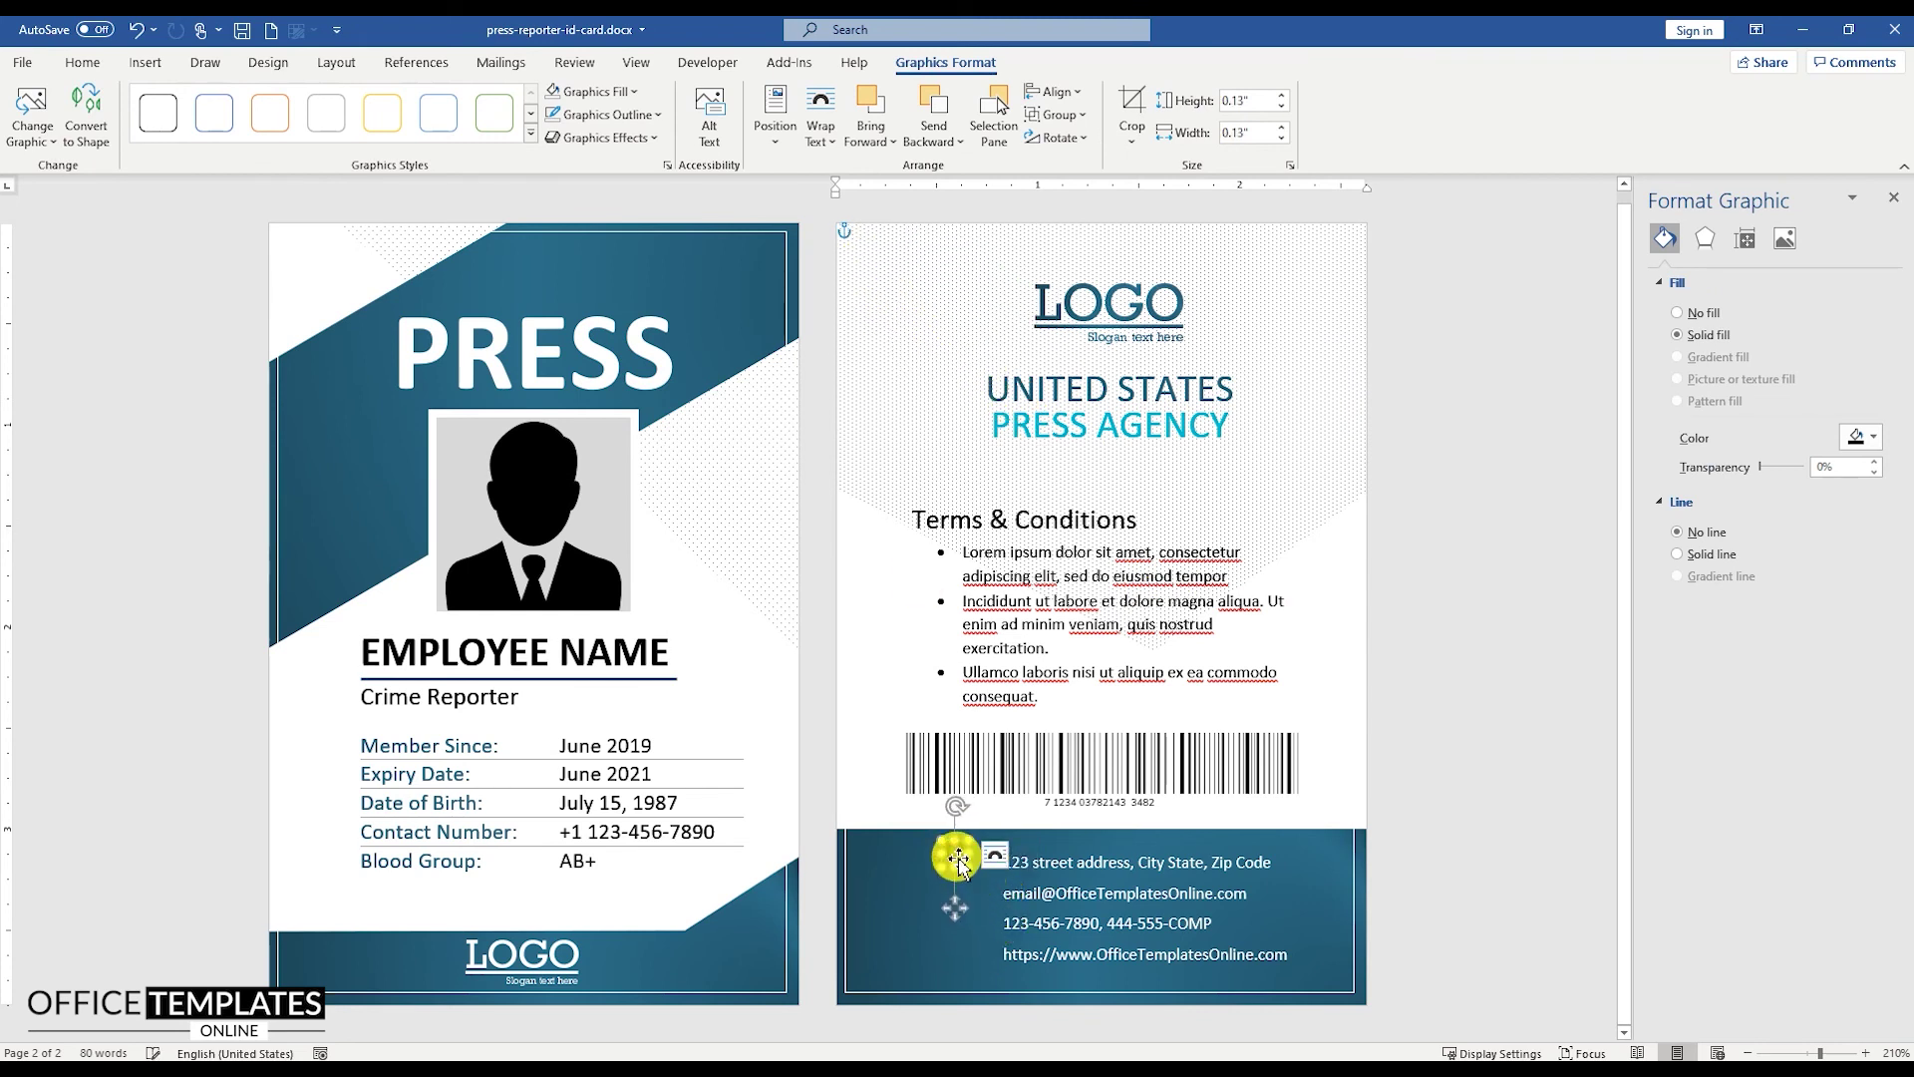
Insert the envelope icon in front of text, sized small beside the email line.
{"action": "left_click", "coordinate": [145, 62]}
{"action": "left_click", "coordinate": [220, 109]}
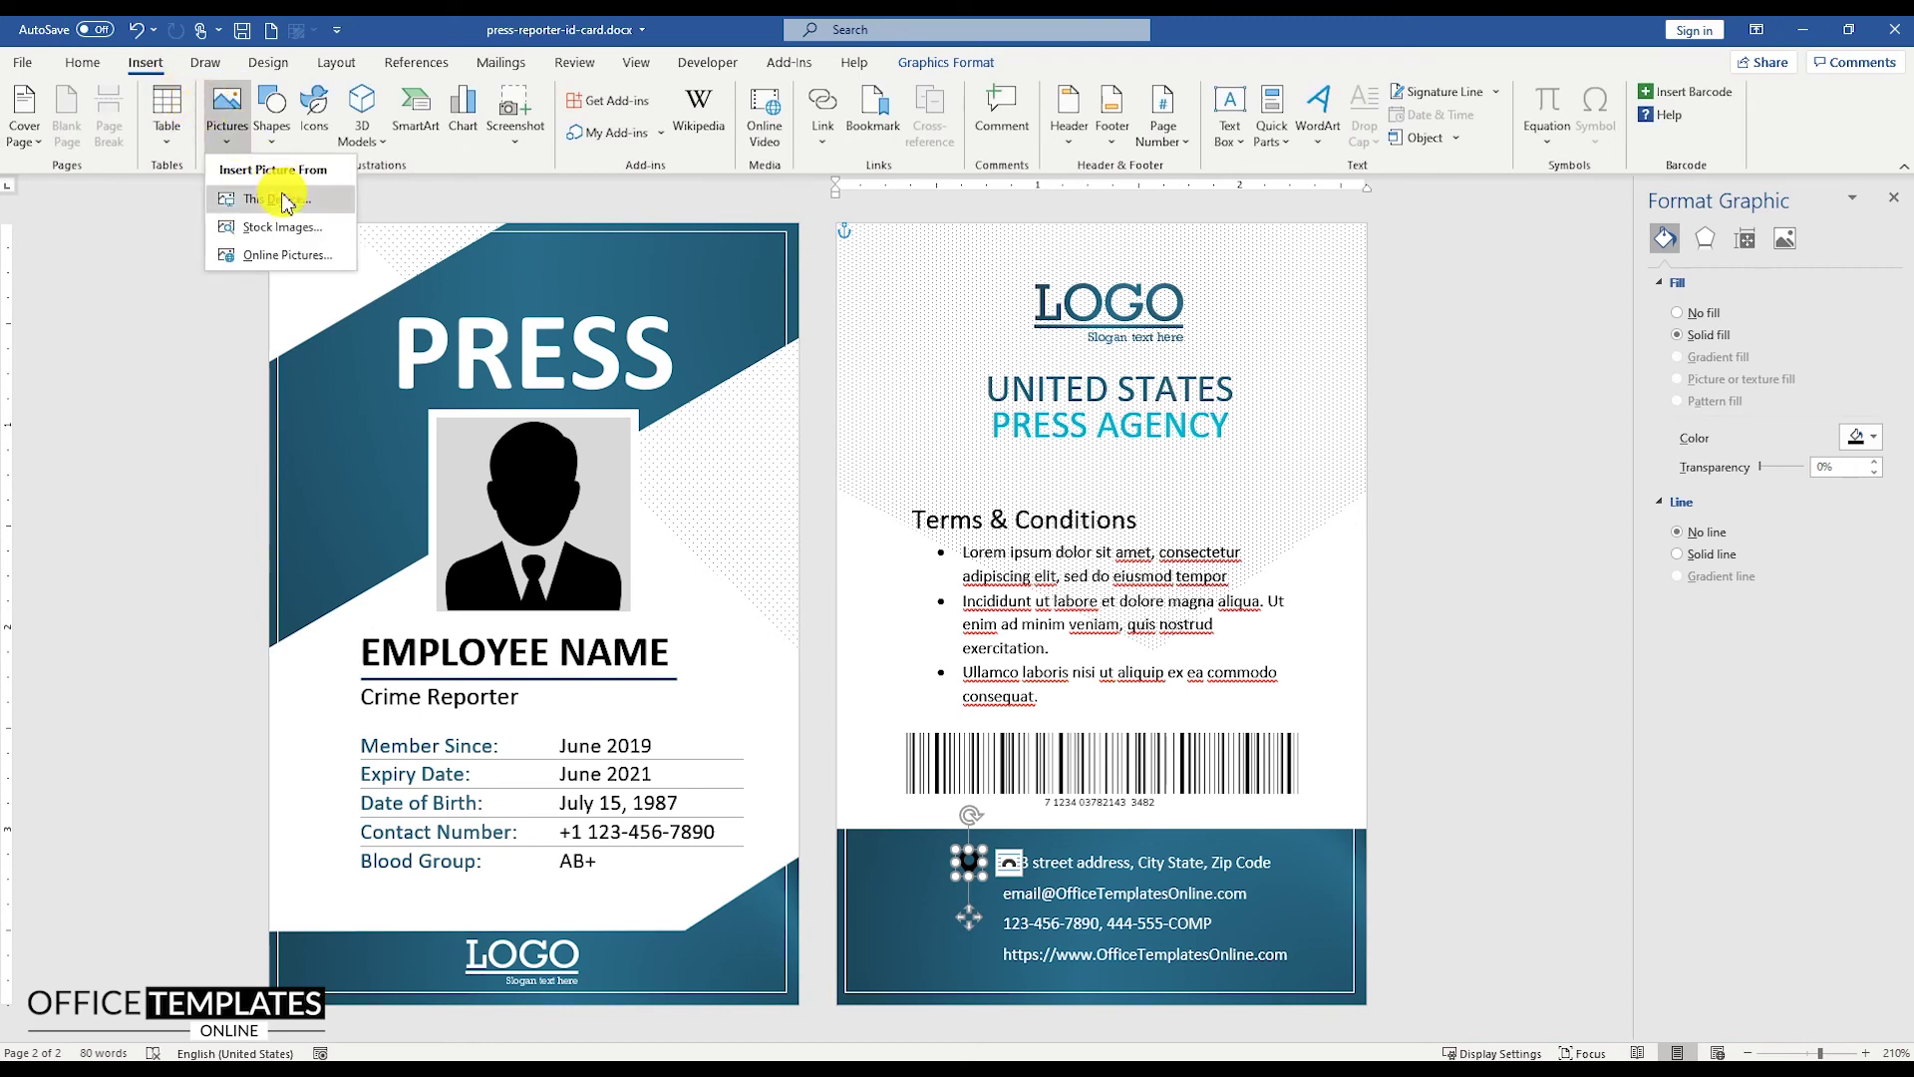
{"action": "left_click", "coordinate": [274, 229]}
{"action": "double_click", "coordinate": [450, 175]}
{"action": "left_click", "coordinate": [1508, 479]}
{"action": "mouse_move", "coordinate": [1326, 643]}
{"action": "left_mouse_down"}
{"action": "mouse_move", "coordinate": [902, 284]}
{"action": "mouse_move", "coordinate": [957, 895]}
{"action": "mouse_move", "coordinate": [968, 872]}
{"action": "left_mouse_up"}
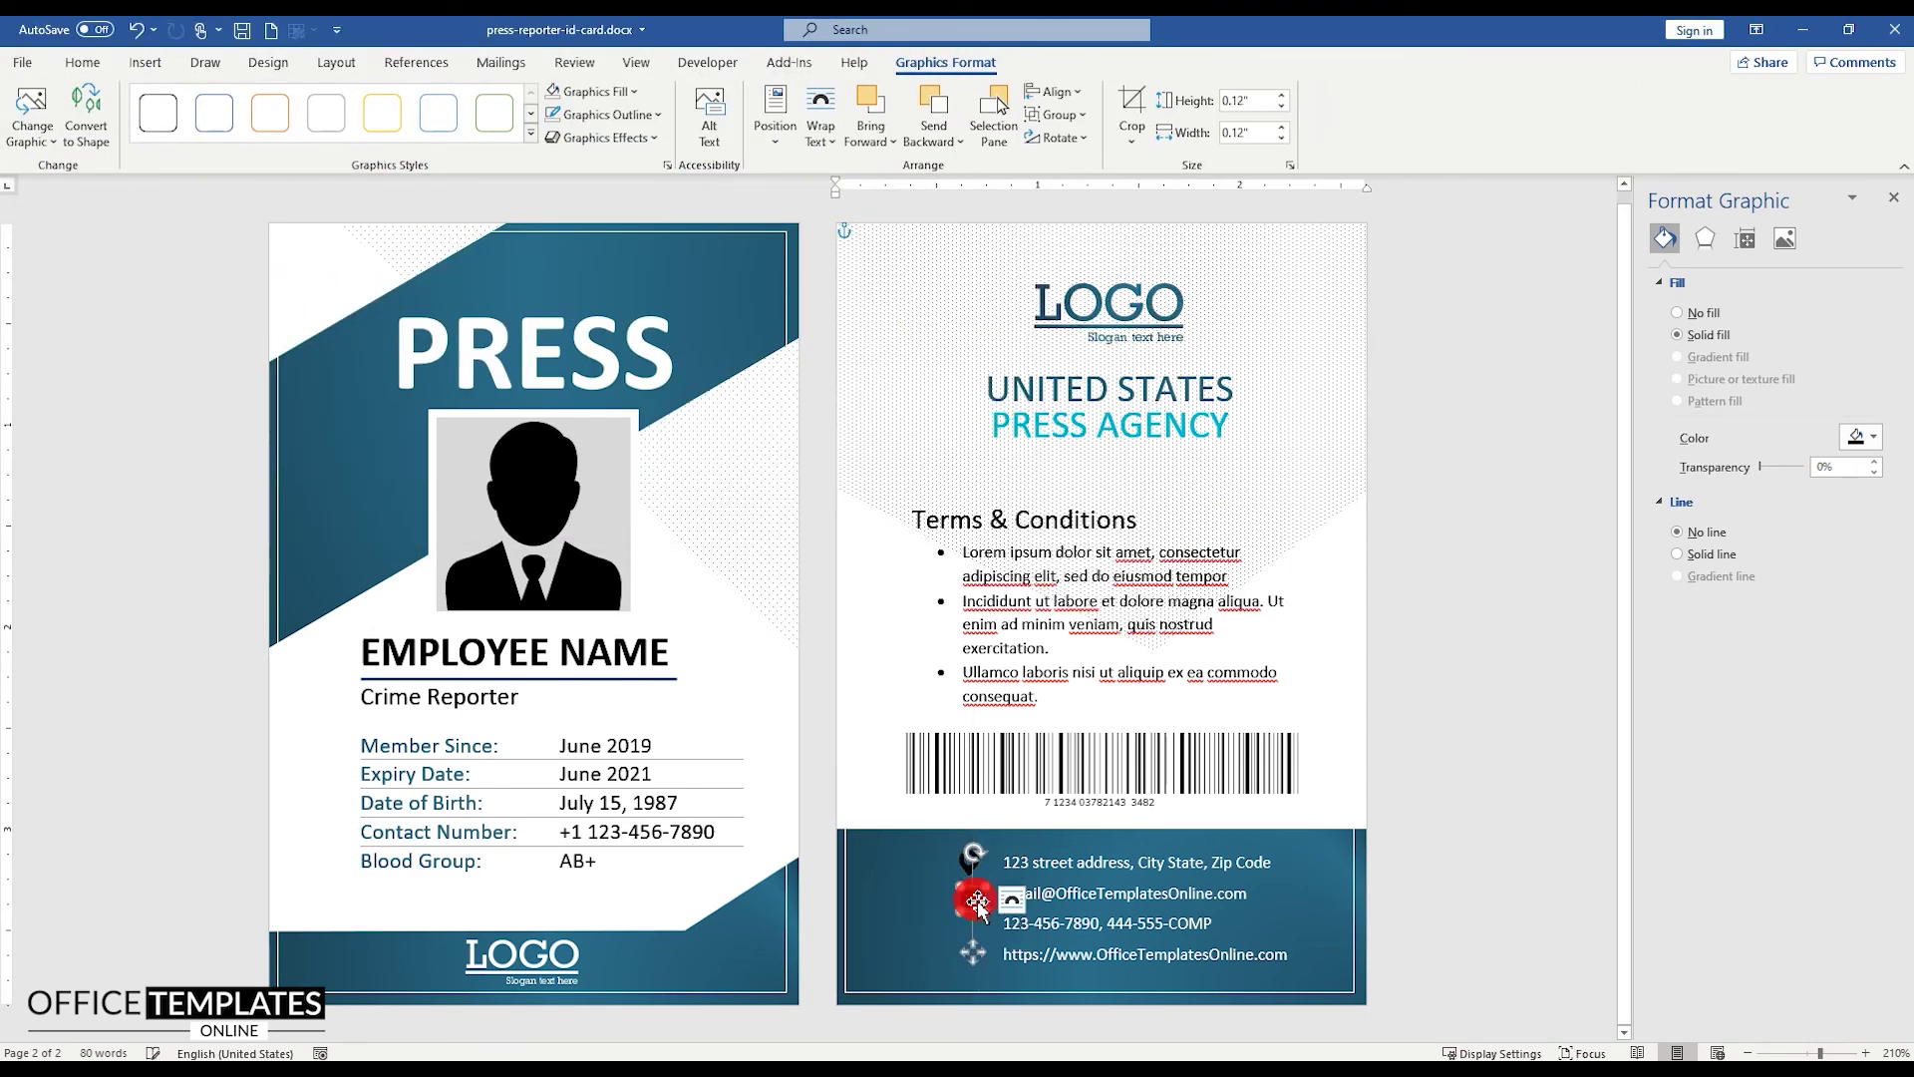
Insert the phone icon, shrink it and place it beside the phone line.
{"action": "left_click", "coordinate": [144, 62]}
{"action": "left_click", "coordinate": [226, 110]}
{"action": "left_click", "coordinate": [275, 199]}
{"action": "double_click", "coordinate": [663, 172]}
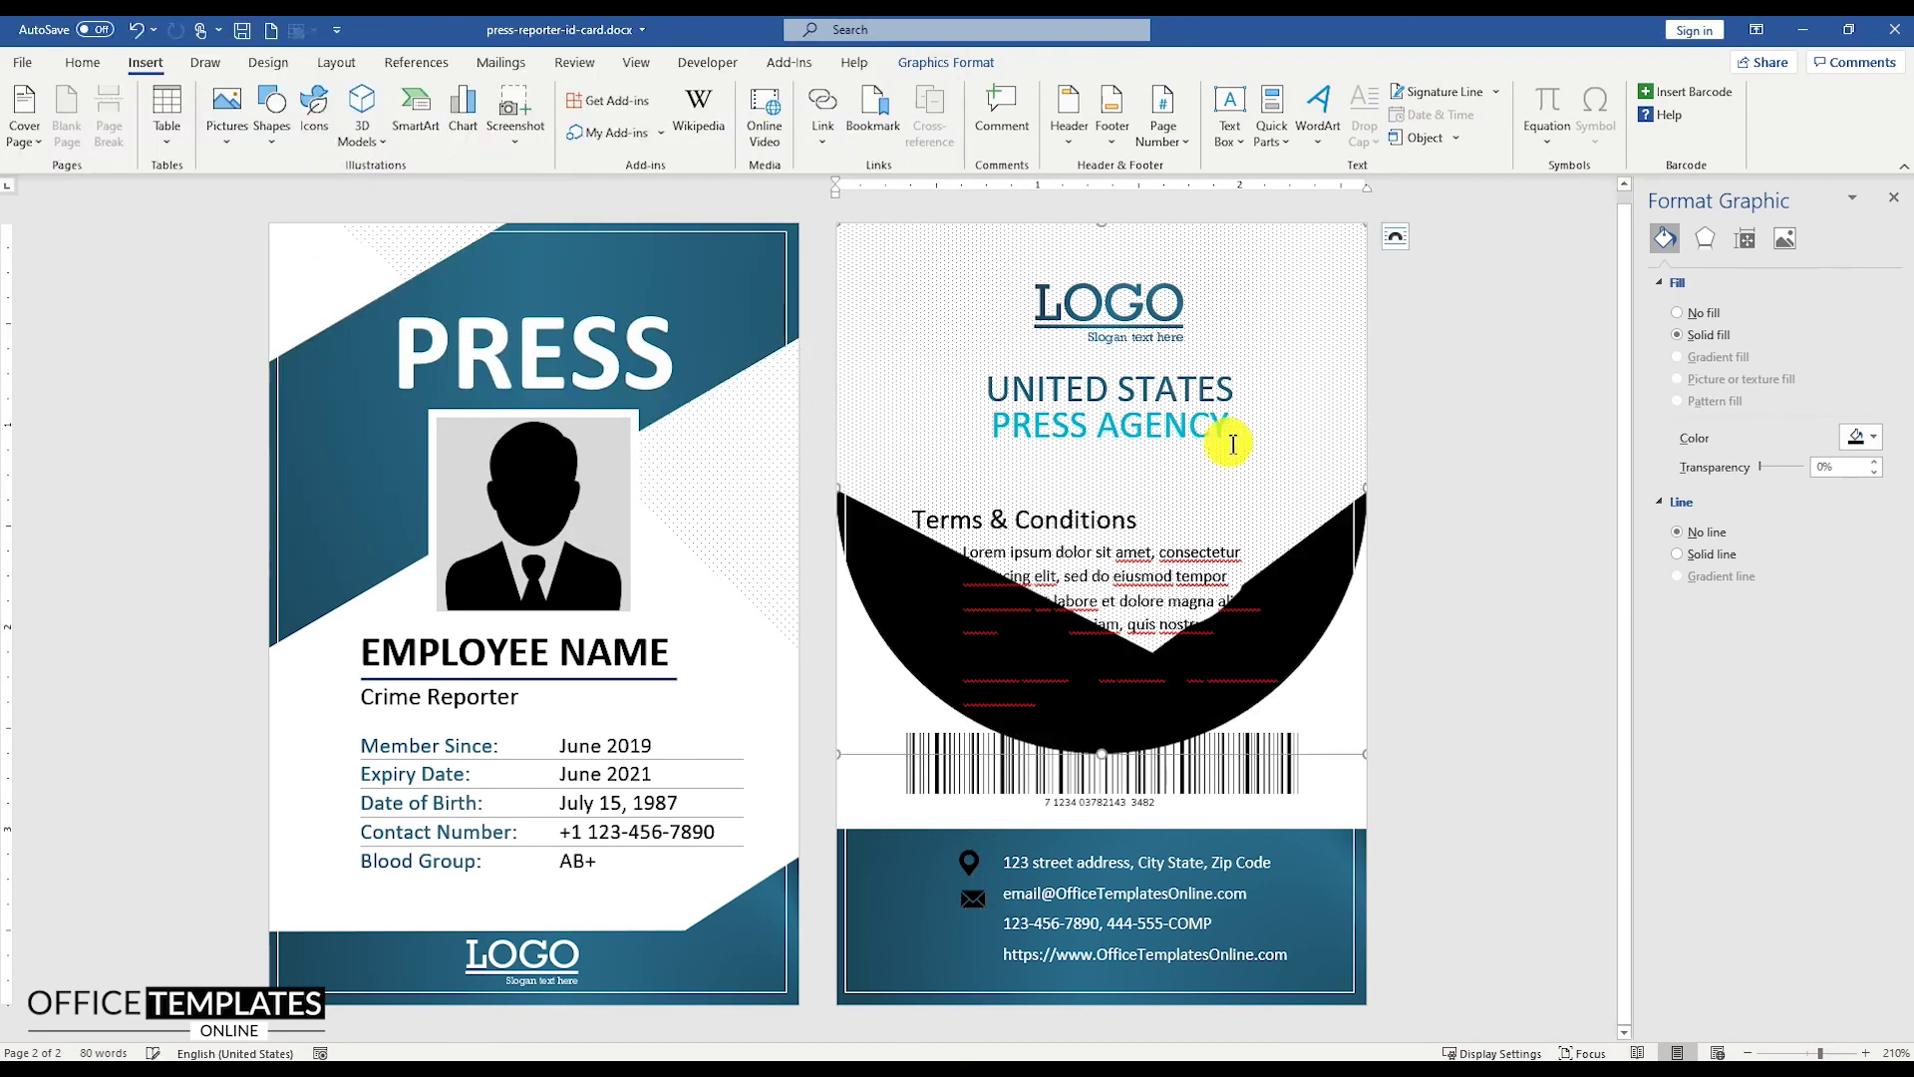
{"action": "left_click_drag", "start_coordinate": [1364, 751], "coordinate": [872, 258]}
{"action": "mouse_move", "coordinate": [855, 240]}
{"action": "left_mouse_down"}
{"action": "mouse_move", "coordinate": [958, 842]}
{"action": "mouse_move", "coordinate": [918, 903]}
{"action": "mouse_move", "coordinate": [973, 929]}
{"action": "left_mouse_up"}
Add the globe icon, shrink it and place it beside the website line.
{"action": "left_click", "coordinate": [159, 78]}
{"action": "left_click", "coordinate": [272, 110]}
{"action": "key", "text": "Escape"}
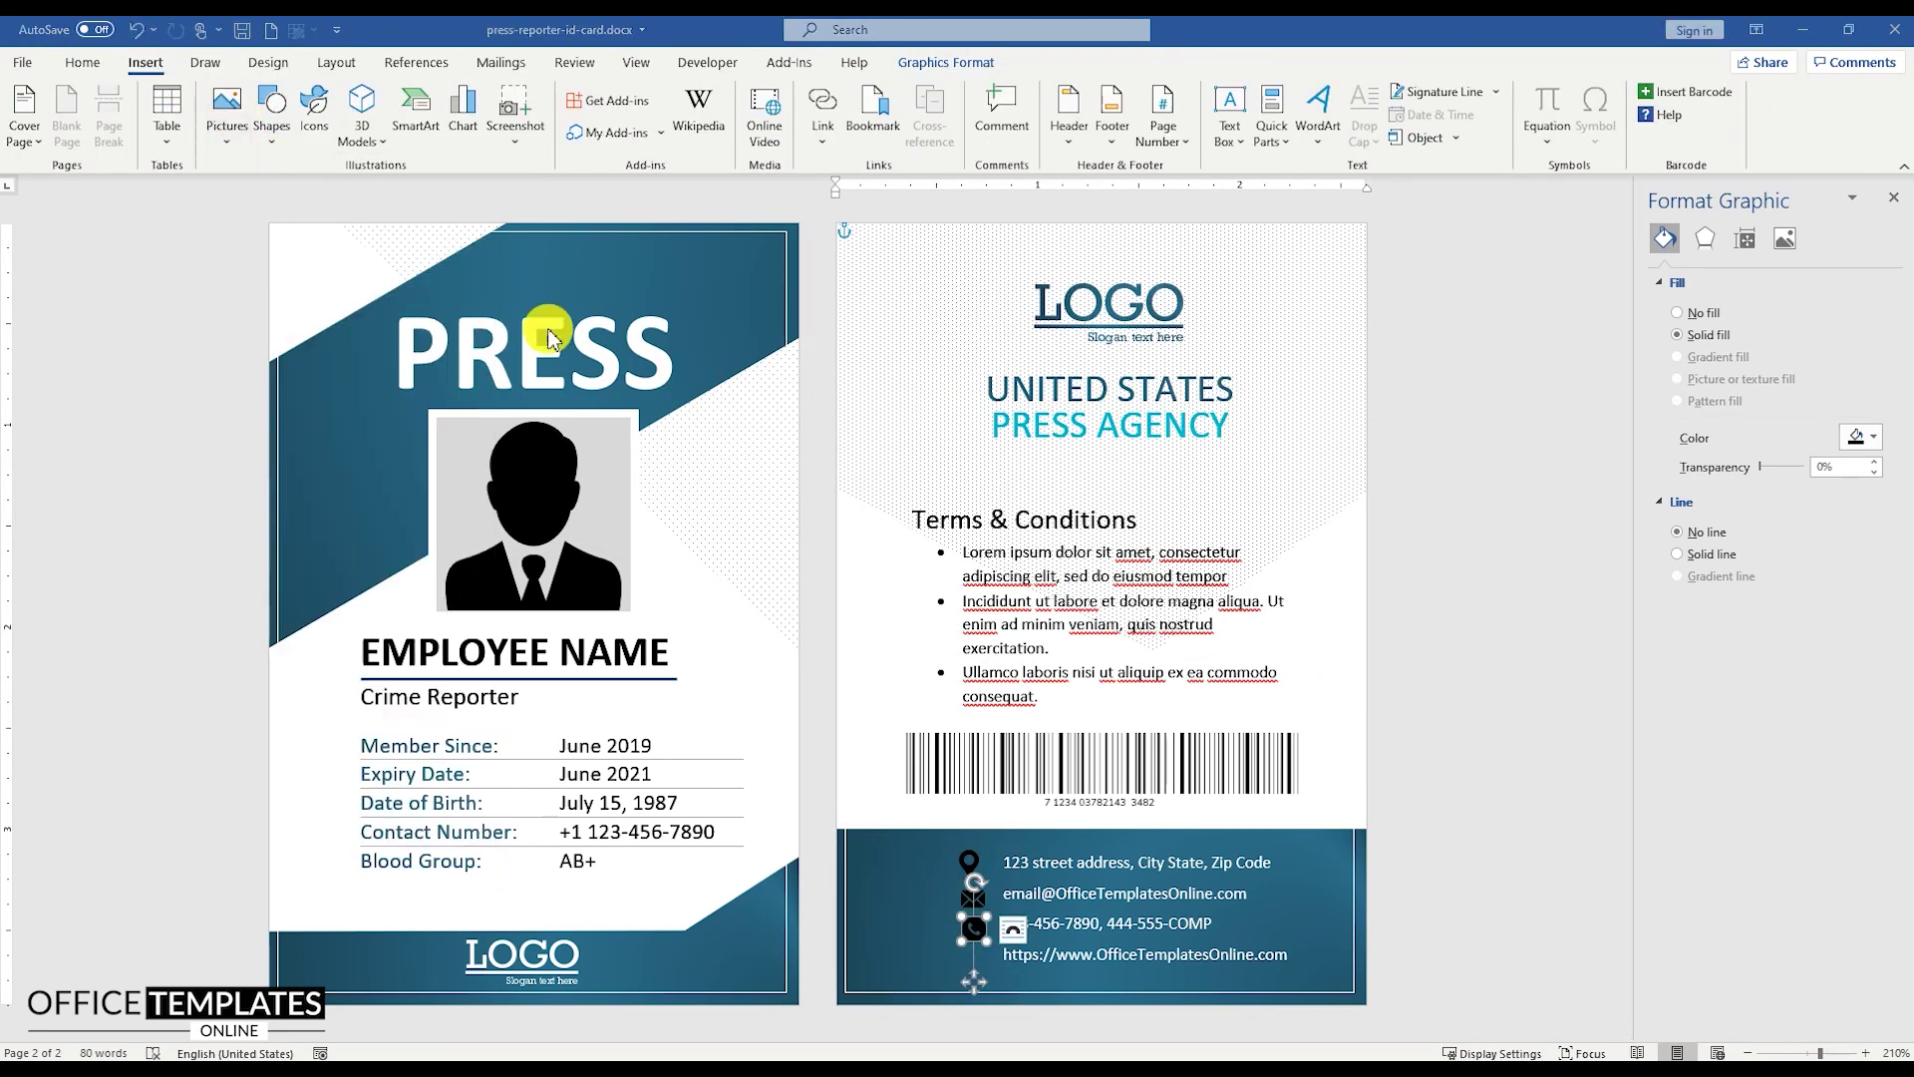
{"action": "key", "text": "ctrl+z"}
{"action": "key", "text": "ctrl+z"}
{"action": "key", "text": "ctrl+z"}
{"action": "left_click_drag", "start_coordinate": [1364, 753], "coordinate": [1003, 389]}
{"action": "mouse_move", "coordinate": [917, 299]}
{"action": "left_mouse_down"}
{"action": "mouse_move", "coordinate": [982, 977]}
{"action": "mouse_move", "coordinate": [994, 941]}
{"action": "left_mouse_up"}
Nudge the globe icon into line and fill all four contact icons white.
{"action": "scroll", "coordinate": [994, 942], "scroll_direction": "up", "scroll_amount": 6}
{"action": "scroll", "coordinate": [991, 918], "scroll_direction": "up", "scroll_amount": 8}
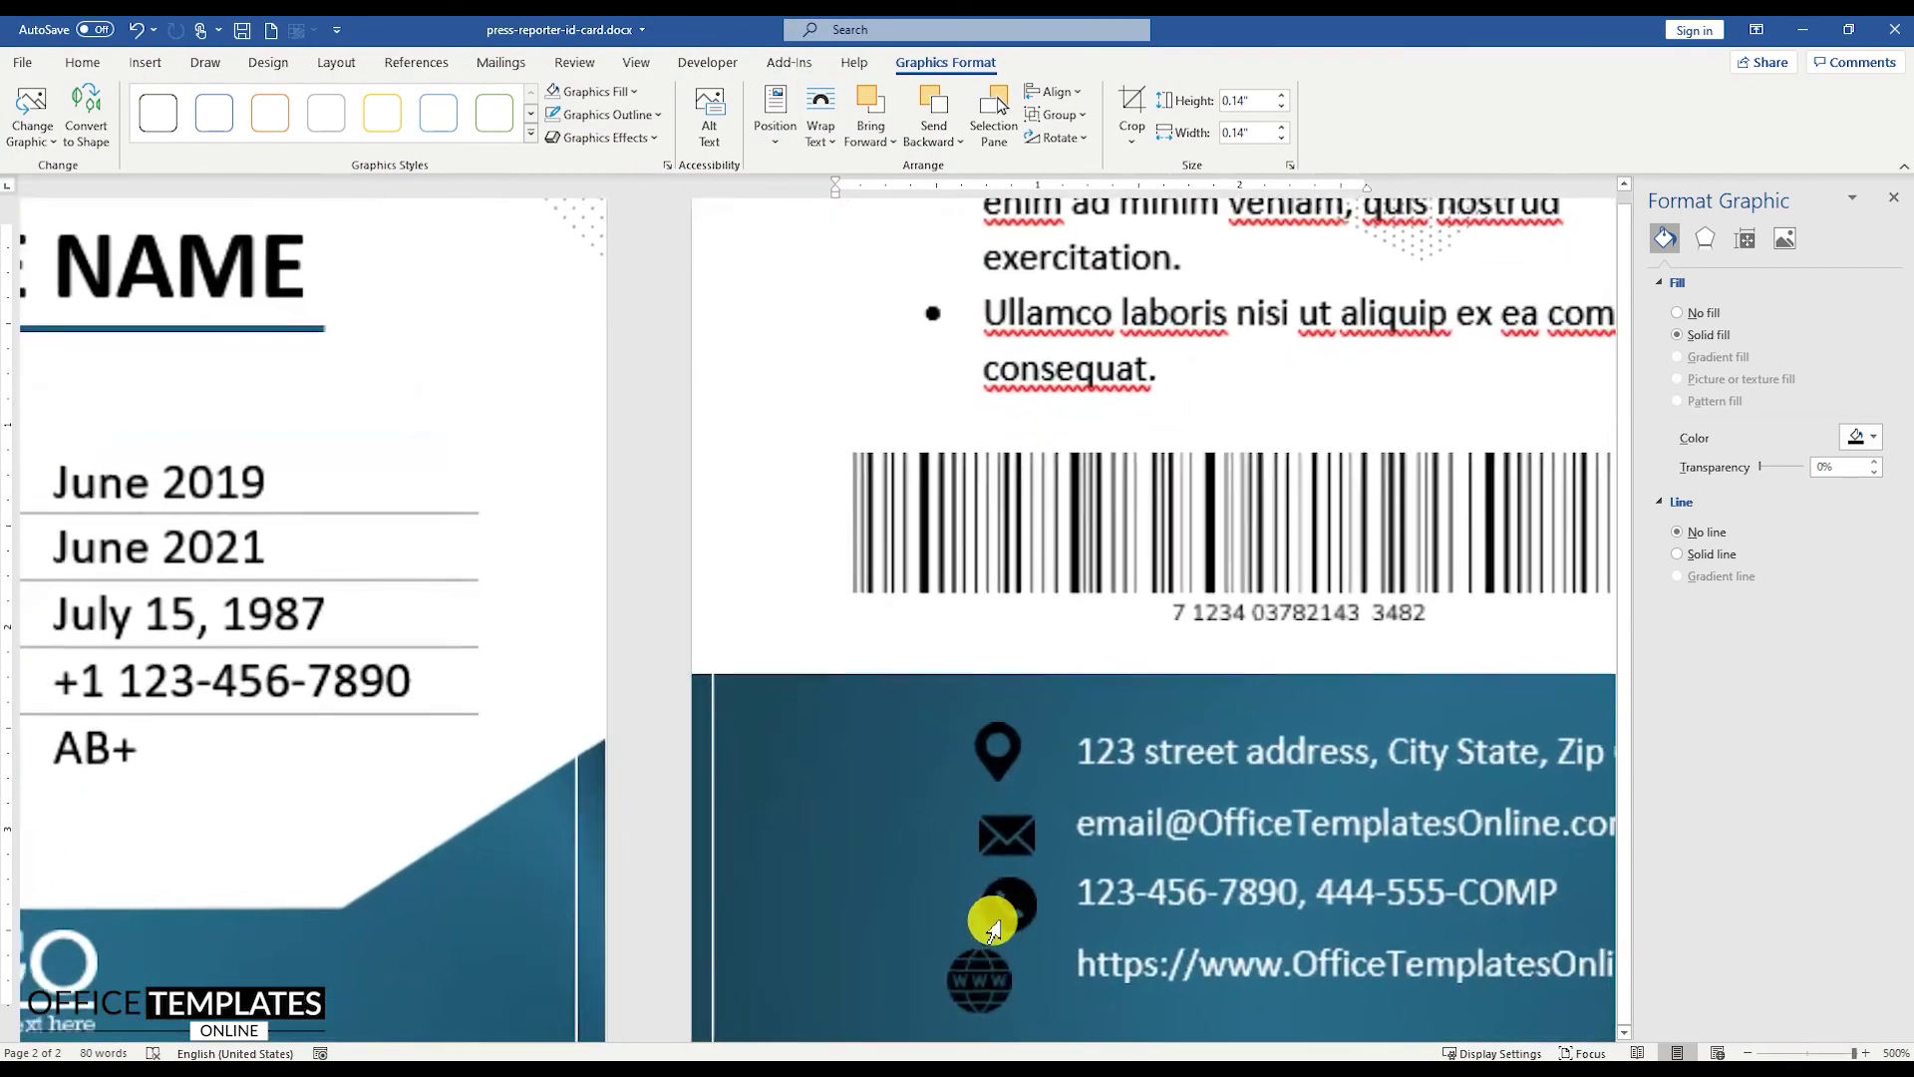
{"action": "scroll", "coordinate": [991, 919], "scroll_direction": "up", "scroll_amount": 8}
{"action": "scroll", "coordinate": [1077, 884], "scroll_direction": "up", "scroll_amount": 7}
{"action": "left_click_drag", "start_coordinate": [482, 832], "coordinate": [507, 825]}
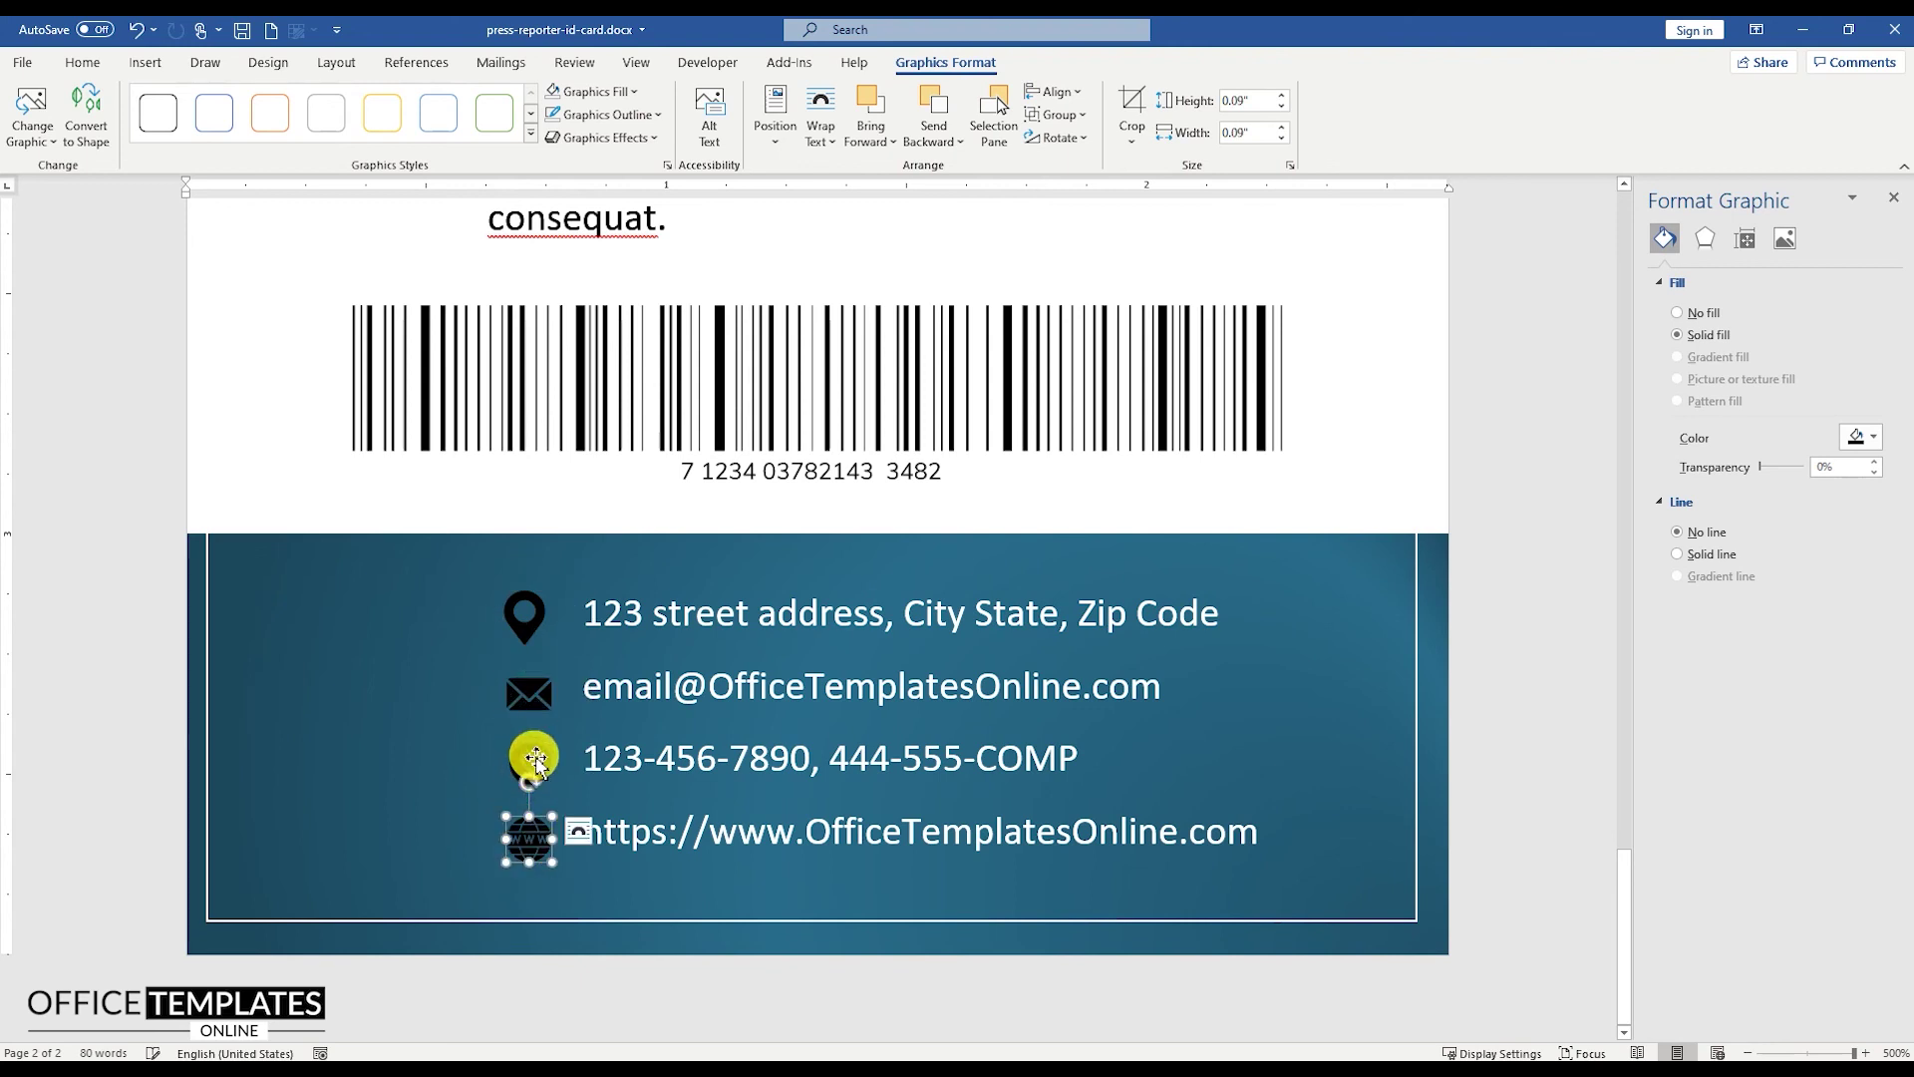
{"action": "right_click", "coordinate": [535, 616]}
{"action": "left_click", "coordinate": [601, 561]}
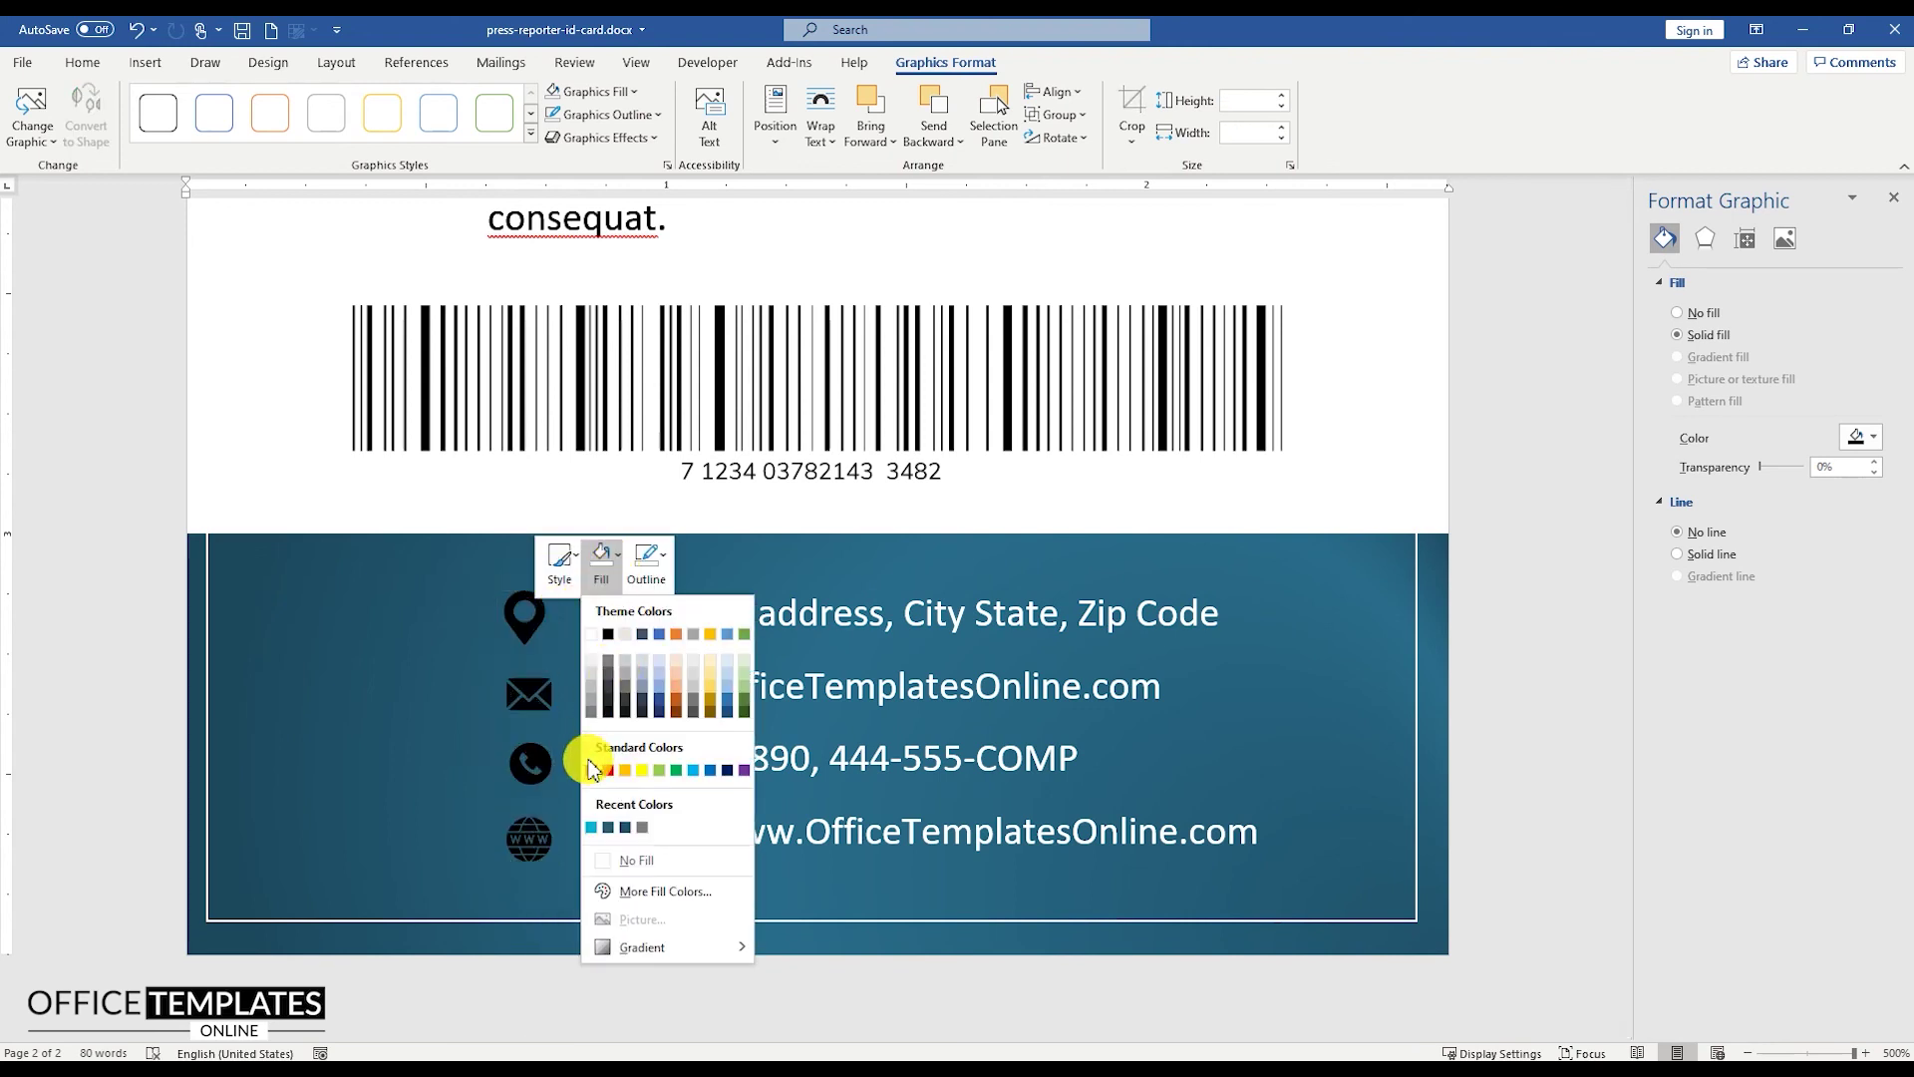
{"action": "left_click", "coordinate": [591, 636]}
Align the icons centred in one column, group them with the contact text, and shift the group left.
{"action": "left_click", "coordinate": [1054, 91]}
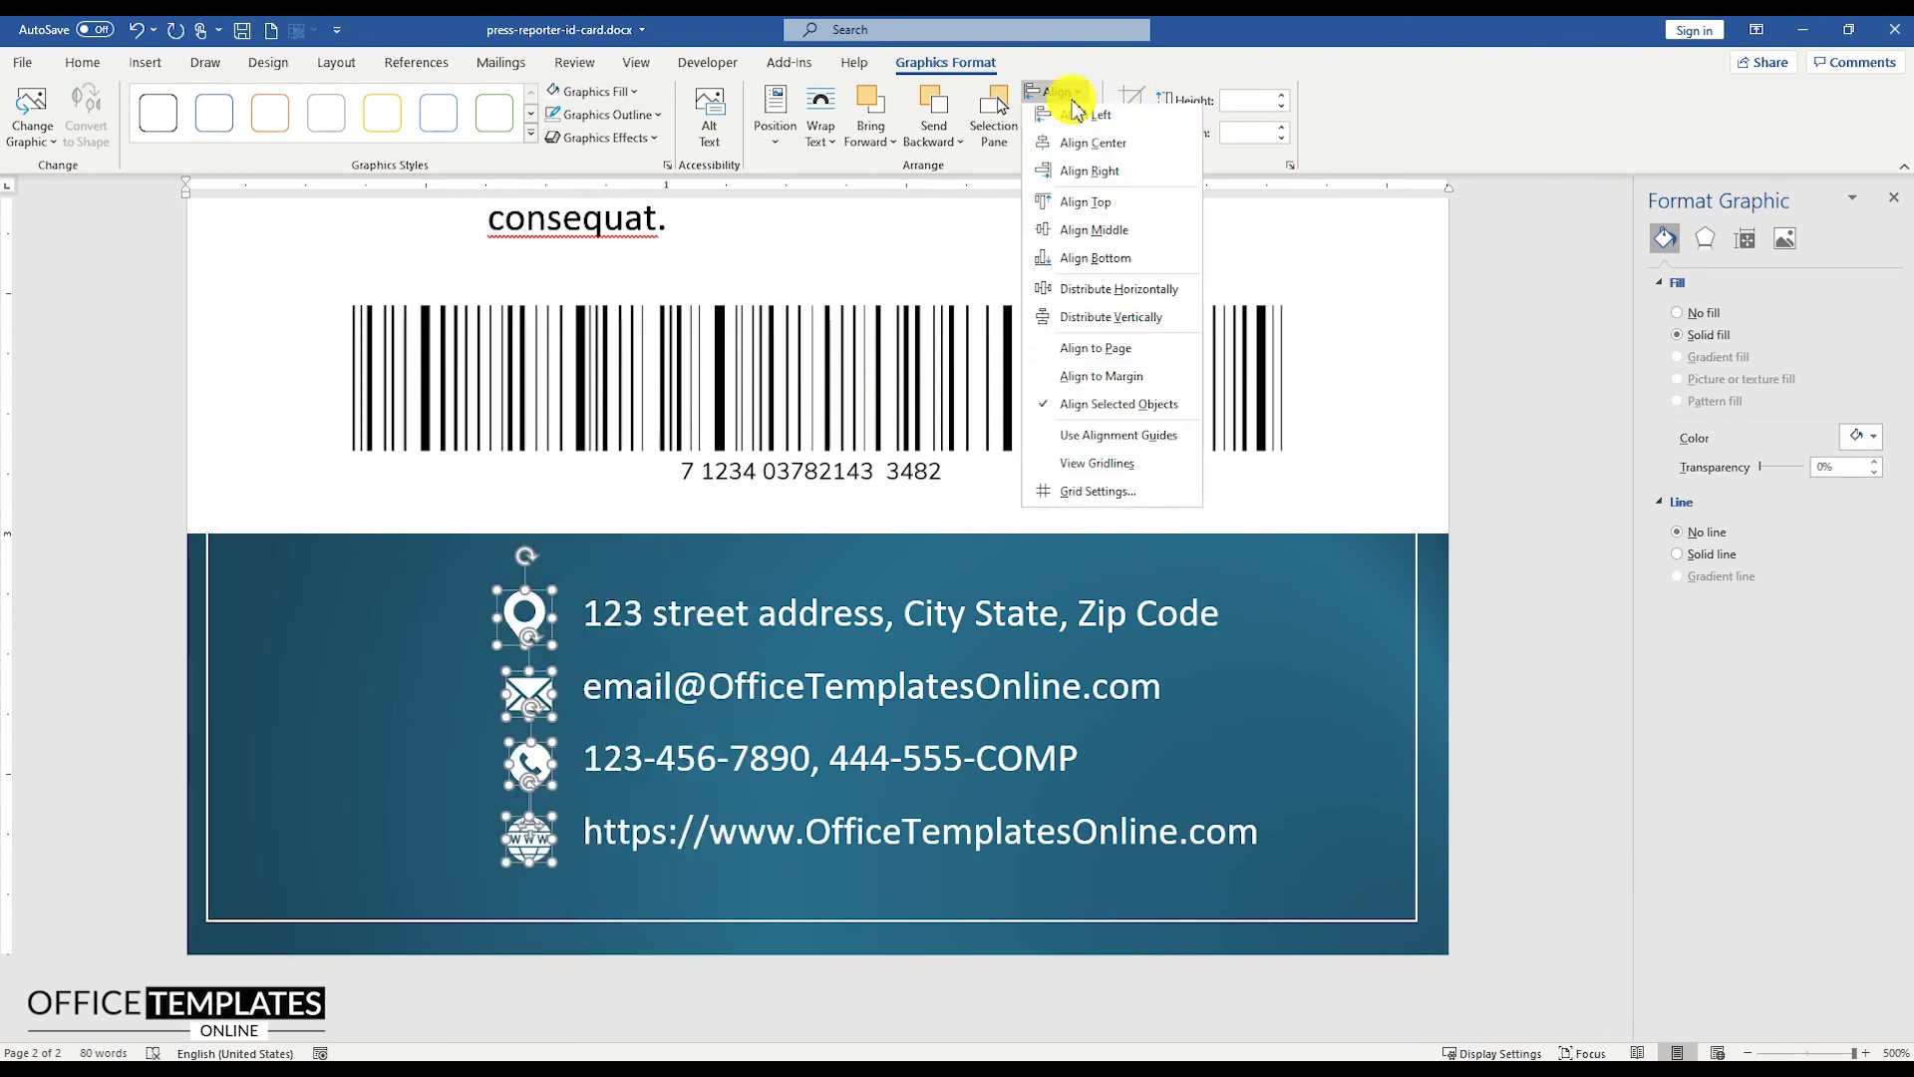
{"action": "left_click", "coordinate": [1106, 152]}
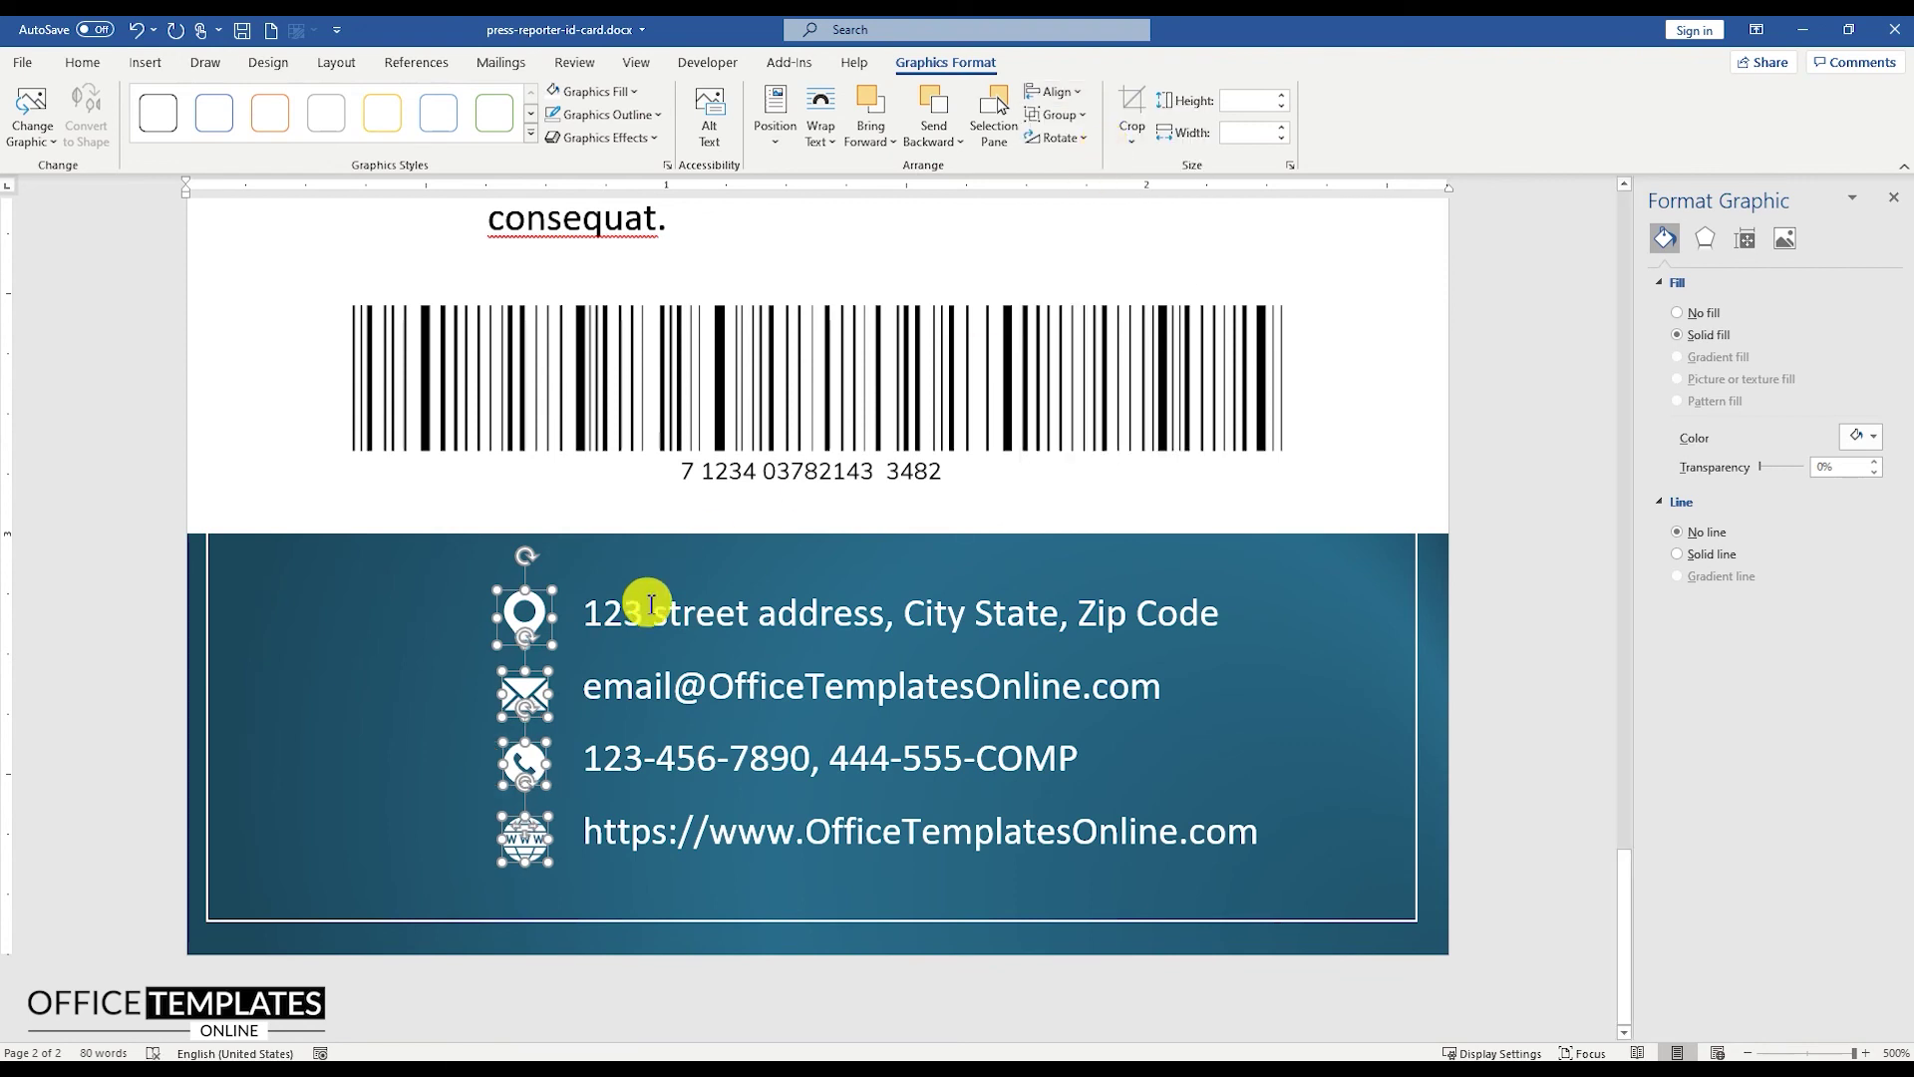
{"action": "right_click", "coordinate": [650, 567]}
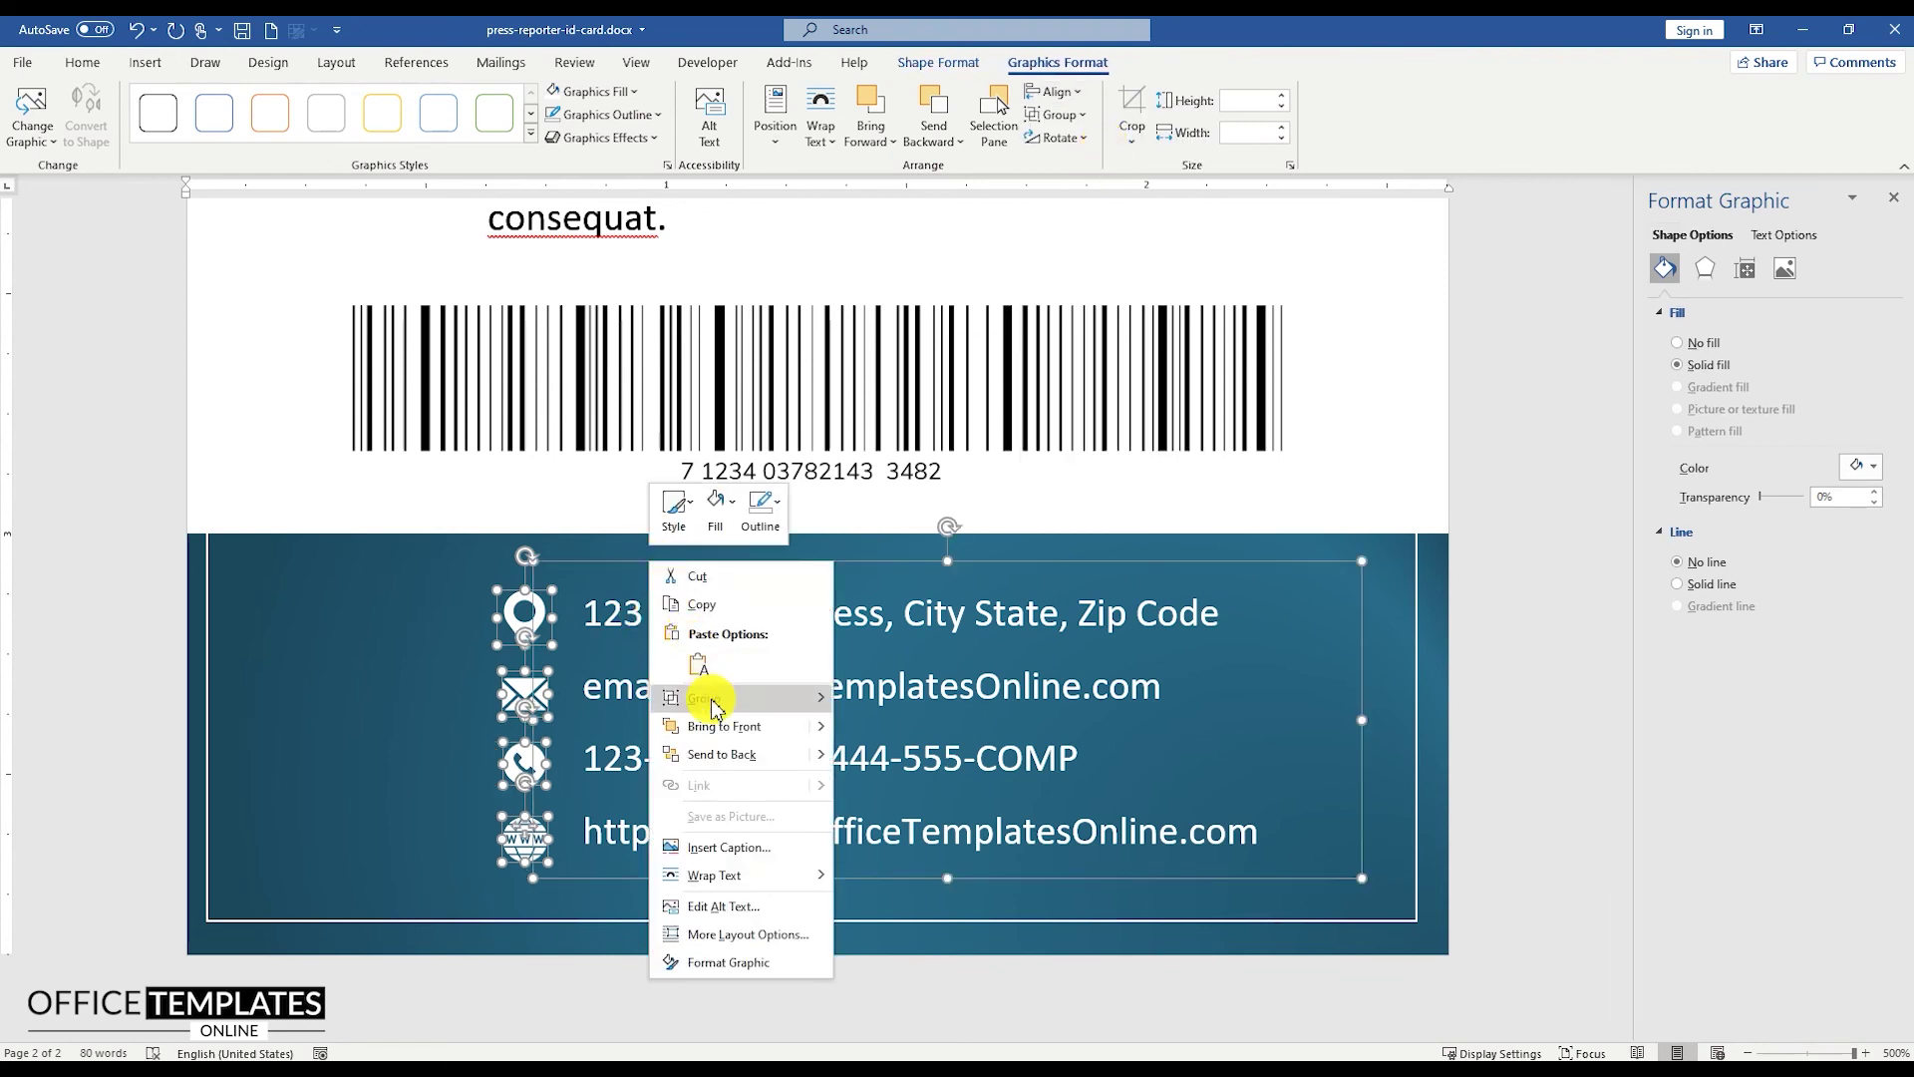
{"action": "left_click", "coordinate": [860, 701]}
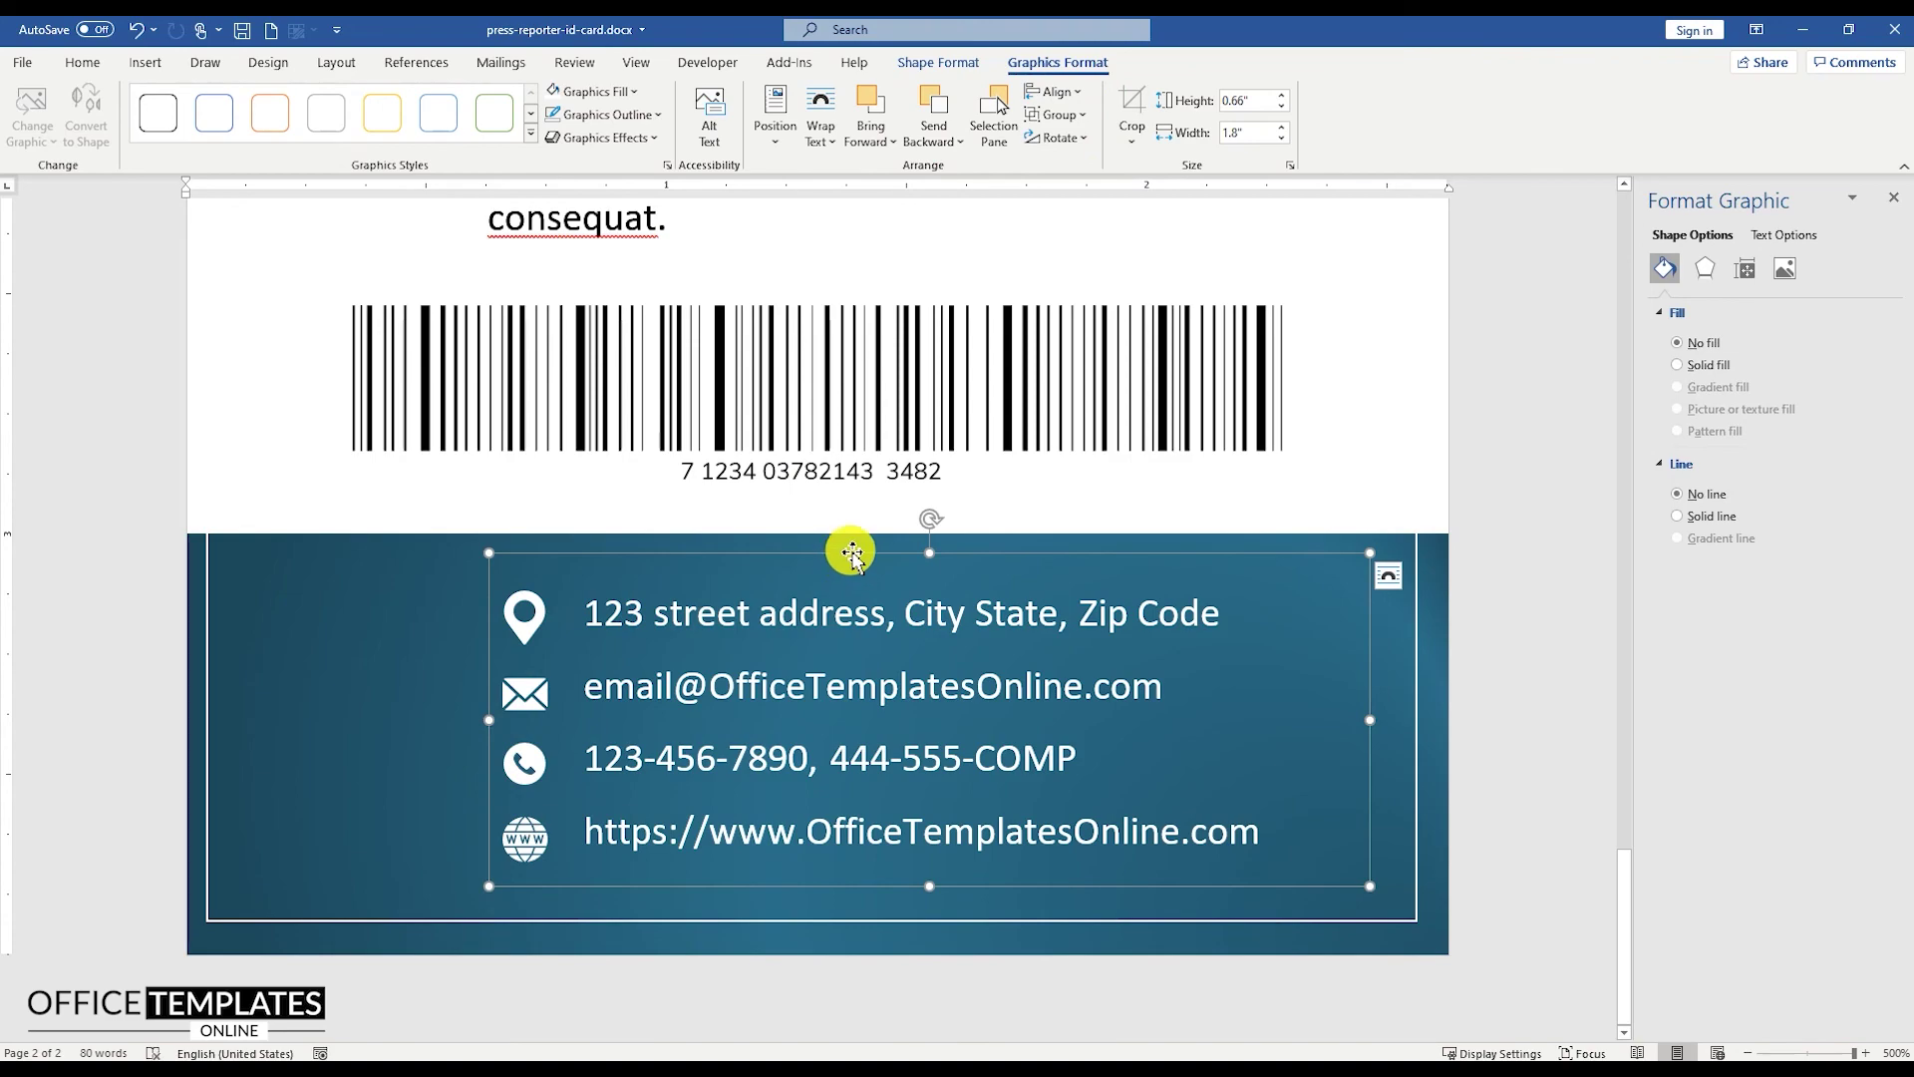
{"action": "left_click_drag", "start_coordinate": [852, 554], "coordinate": [770, 561]}
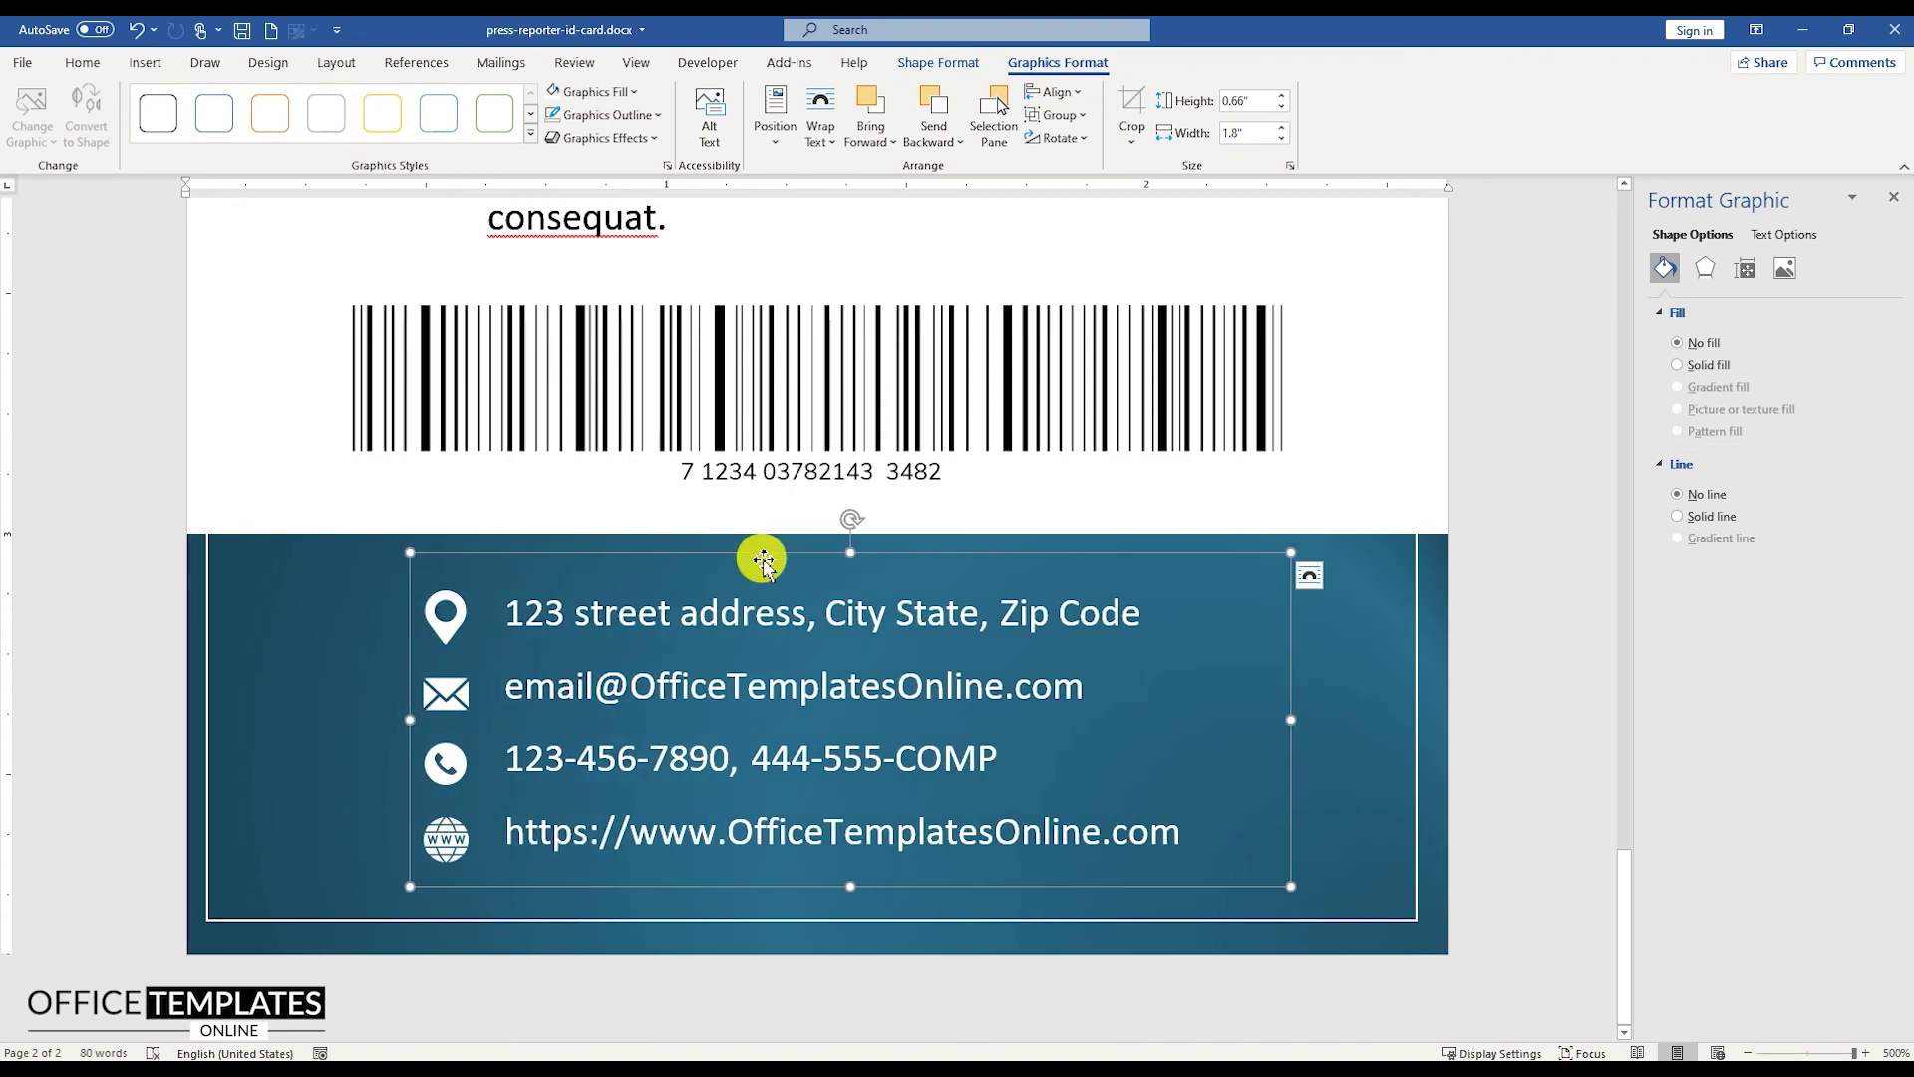
{"action": "scroll", "coordinate": [762, 560], "scroll_direction": "down", "scroll_amount": 8}
{"action": "scroll", "coordinate": [763, 560], "scroll_direction": "down", "scroll_amount": 13}
{"action": "scroll", "coordinate": [763, 560], "scroll_direction": "down", "scroll_amount": 4}
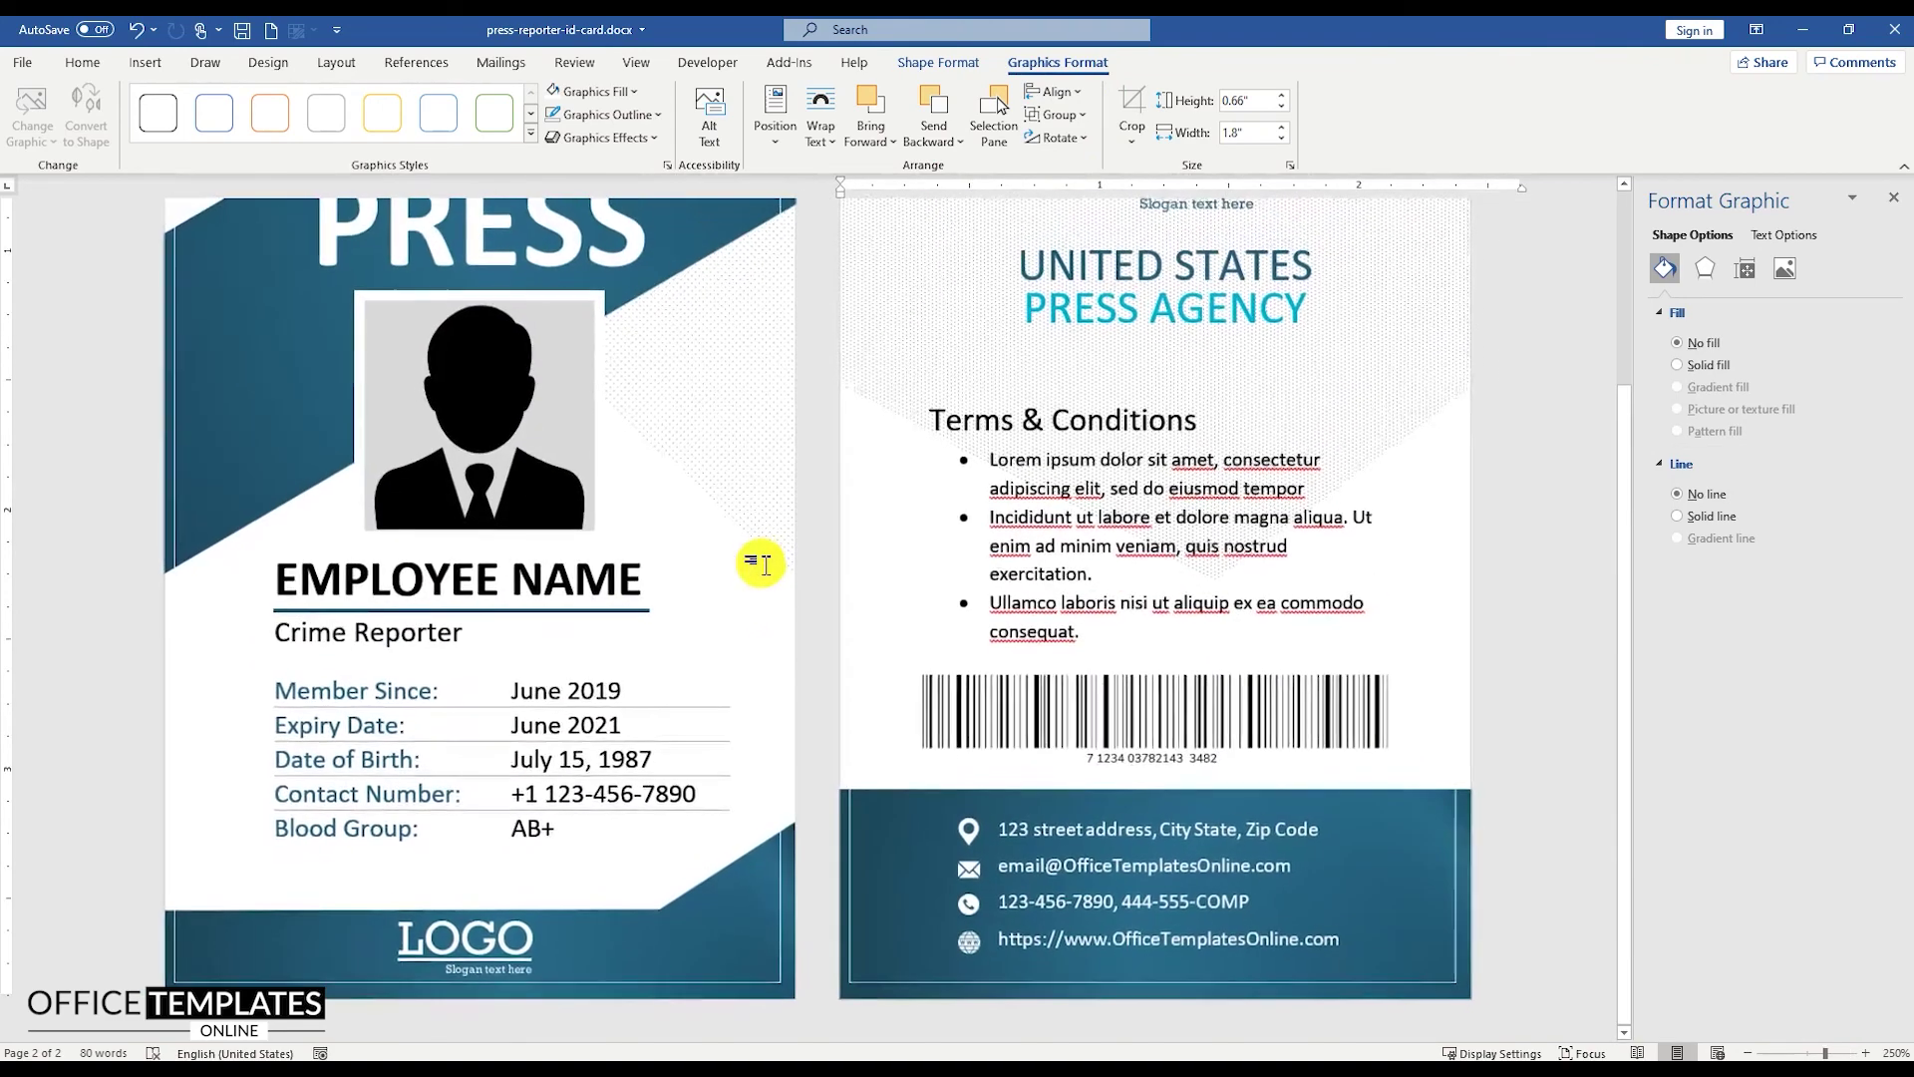
{"action": "scroll", "coordinate": [760, 561], "scroll_direction": "down", "scroll_amount": 3}
{"action": "scroll", "coordinate": [760, 558], "scroll_direction": "down", "scroll_amount": 2}
{"action": "left_click", "coordinate": [1397, 585]}
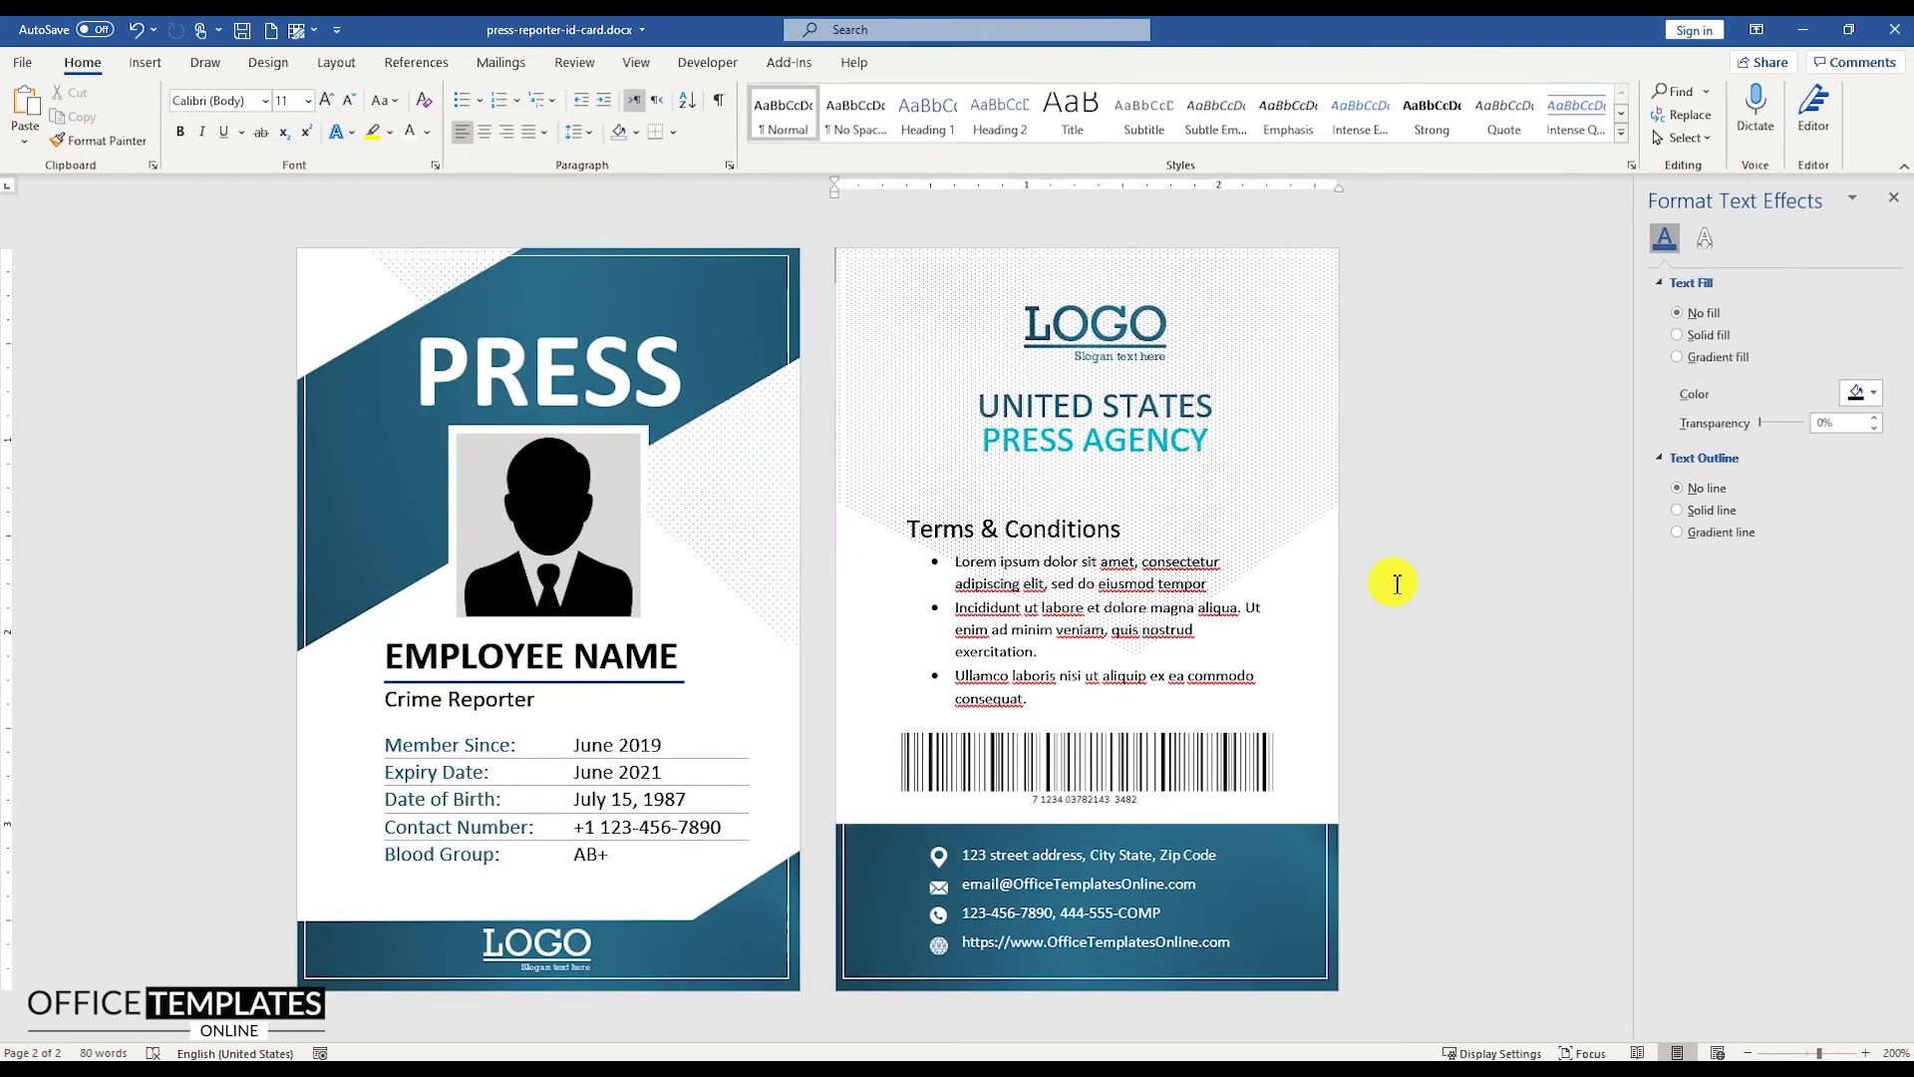